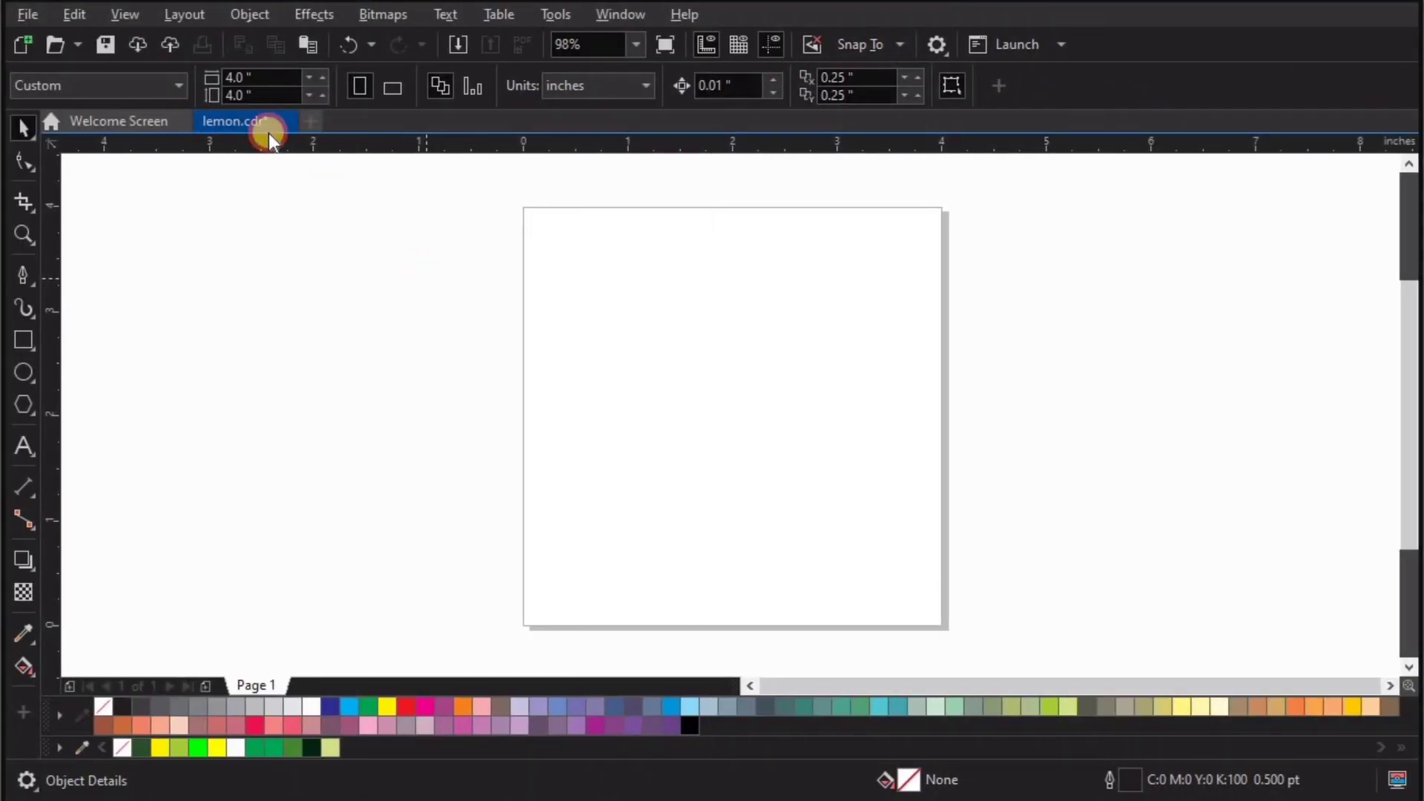
Set the page size to a 4-inch square
click(110, 89)
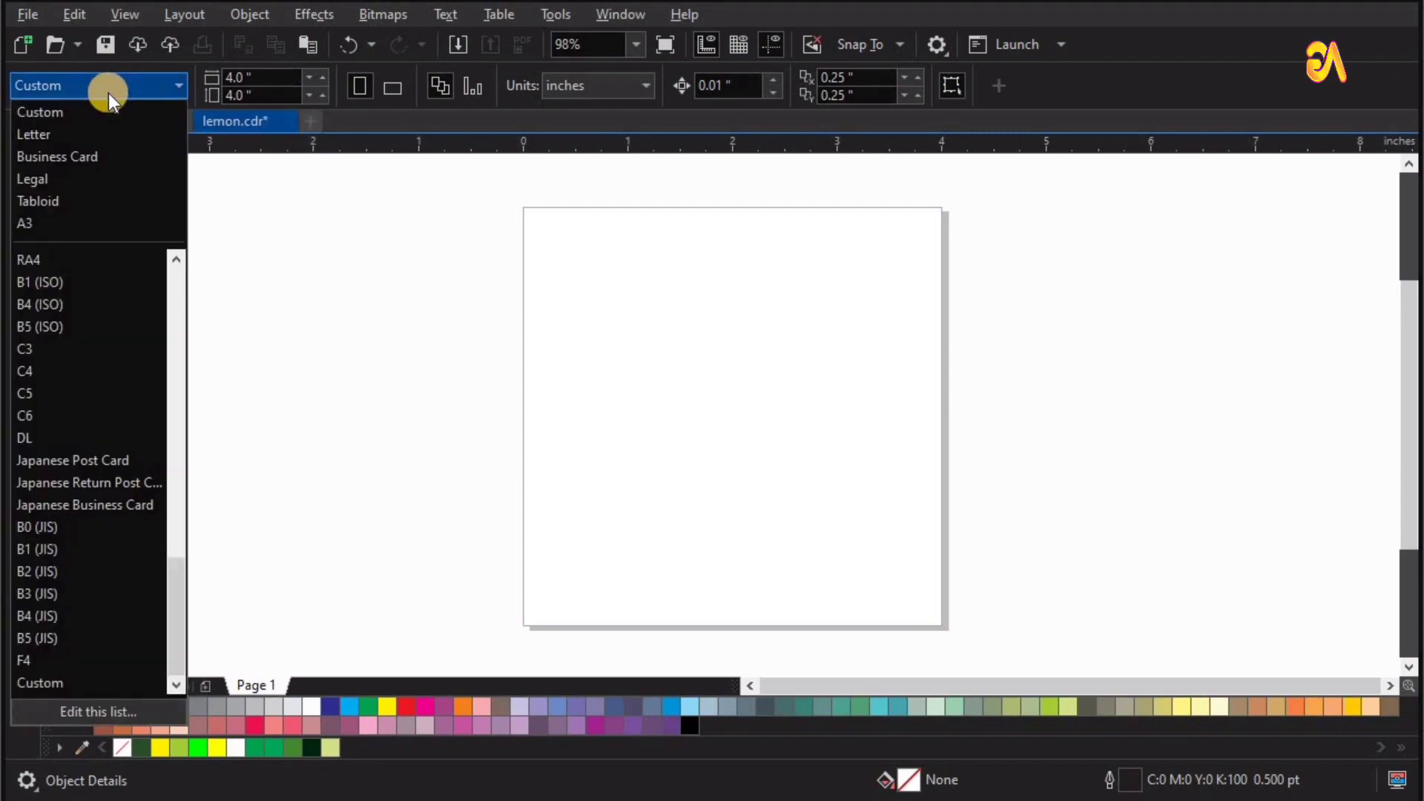
click(70, 135)
text(4)
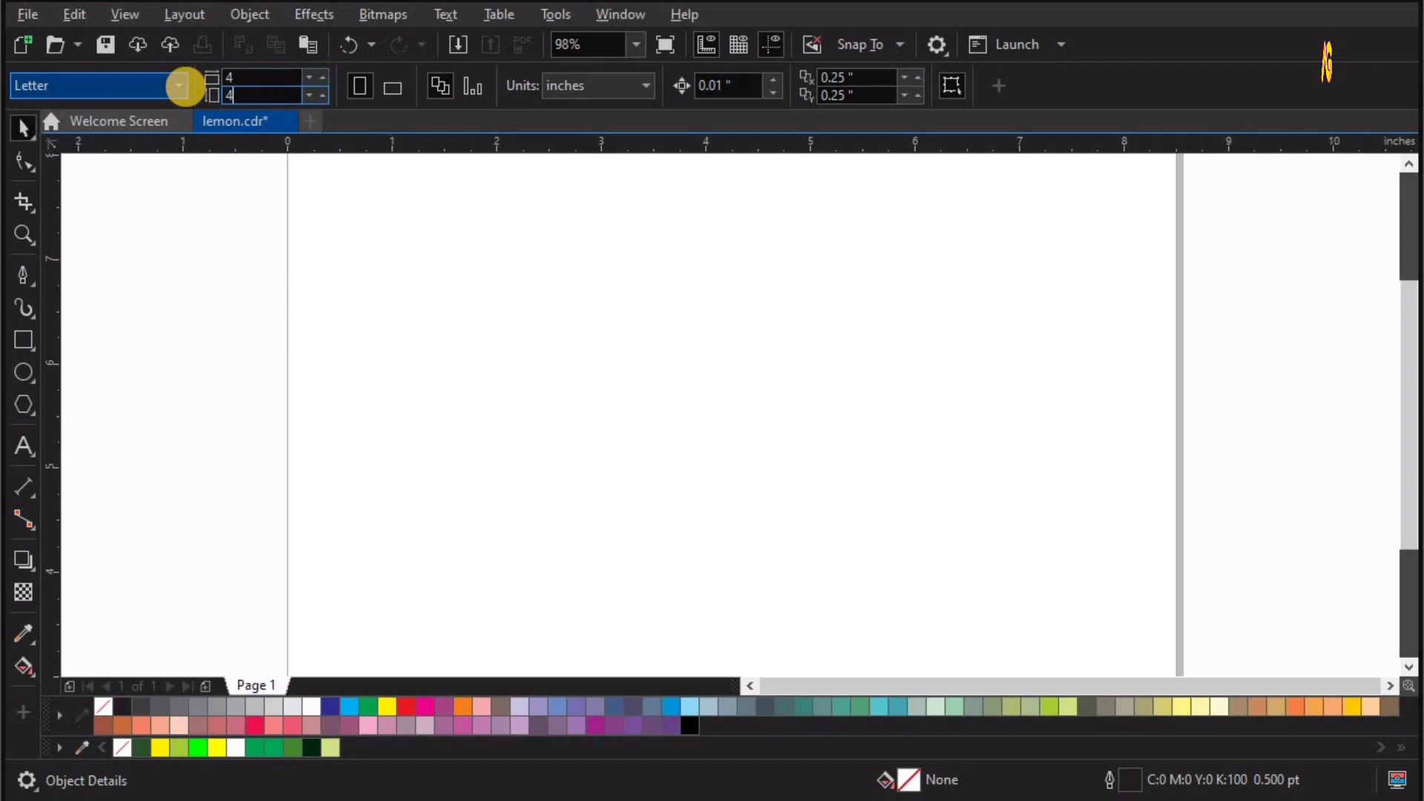
key(Return)
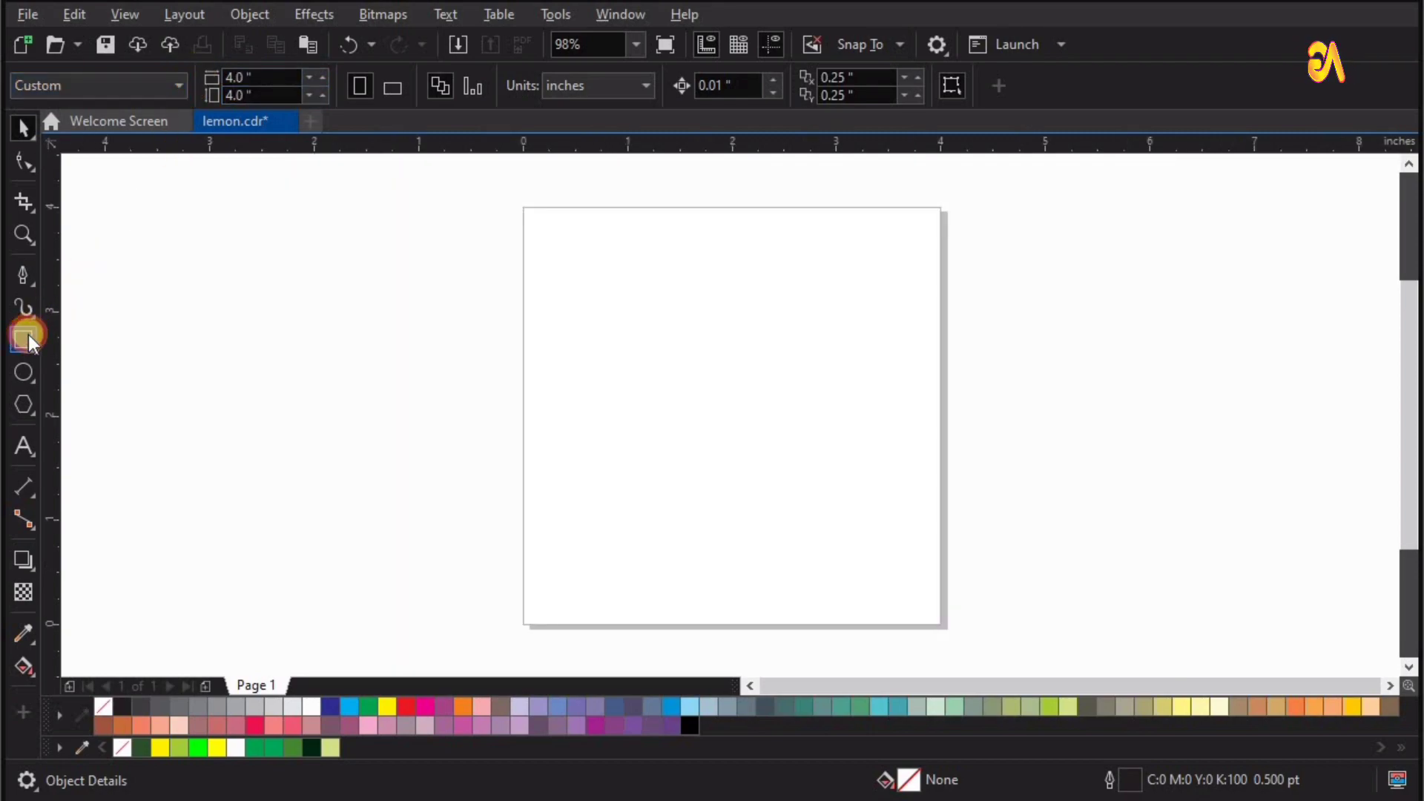
Add a page-sized rectangle filled dark green with no outline
double_click(25, 338)
key(shift+F2)
key(space)
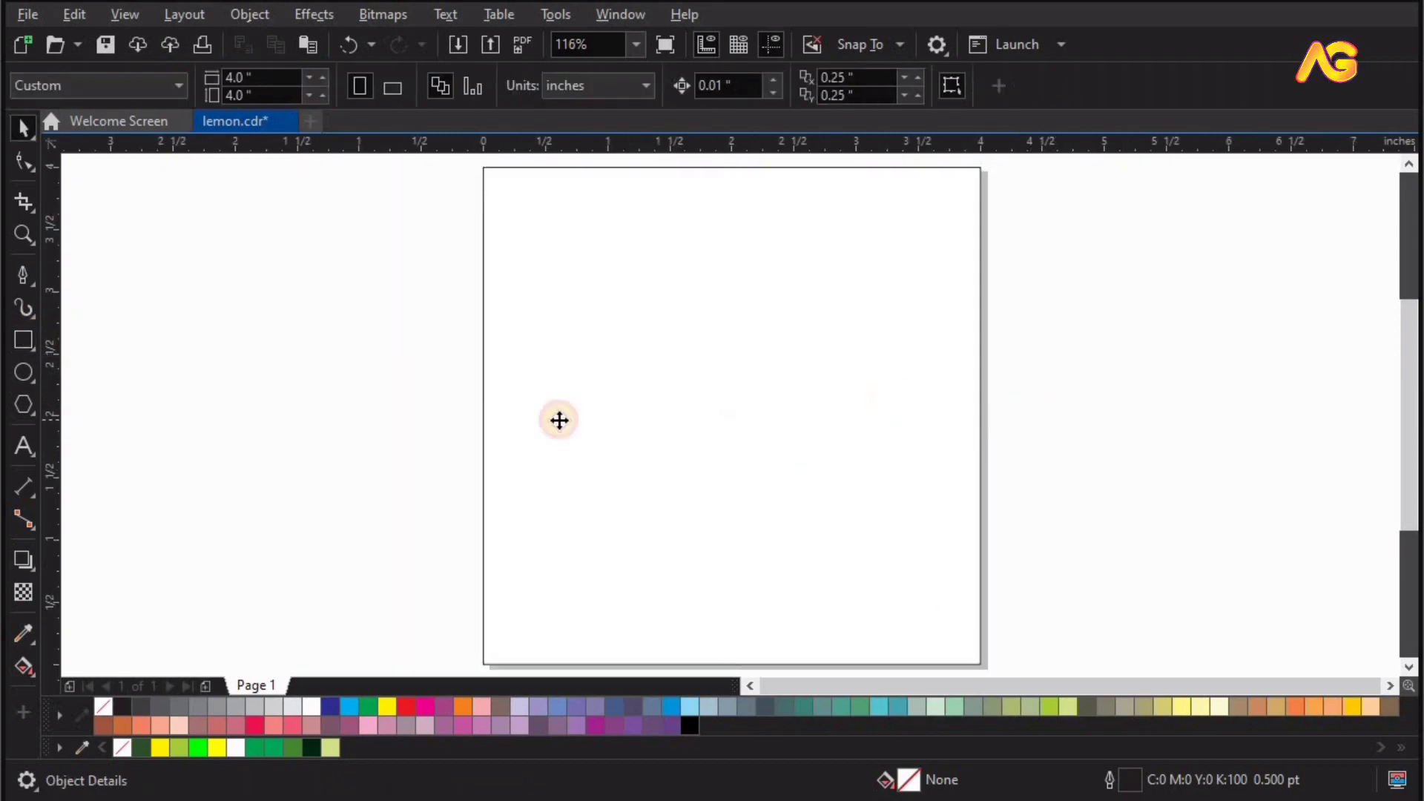
click(143, 746)
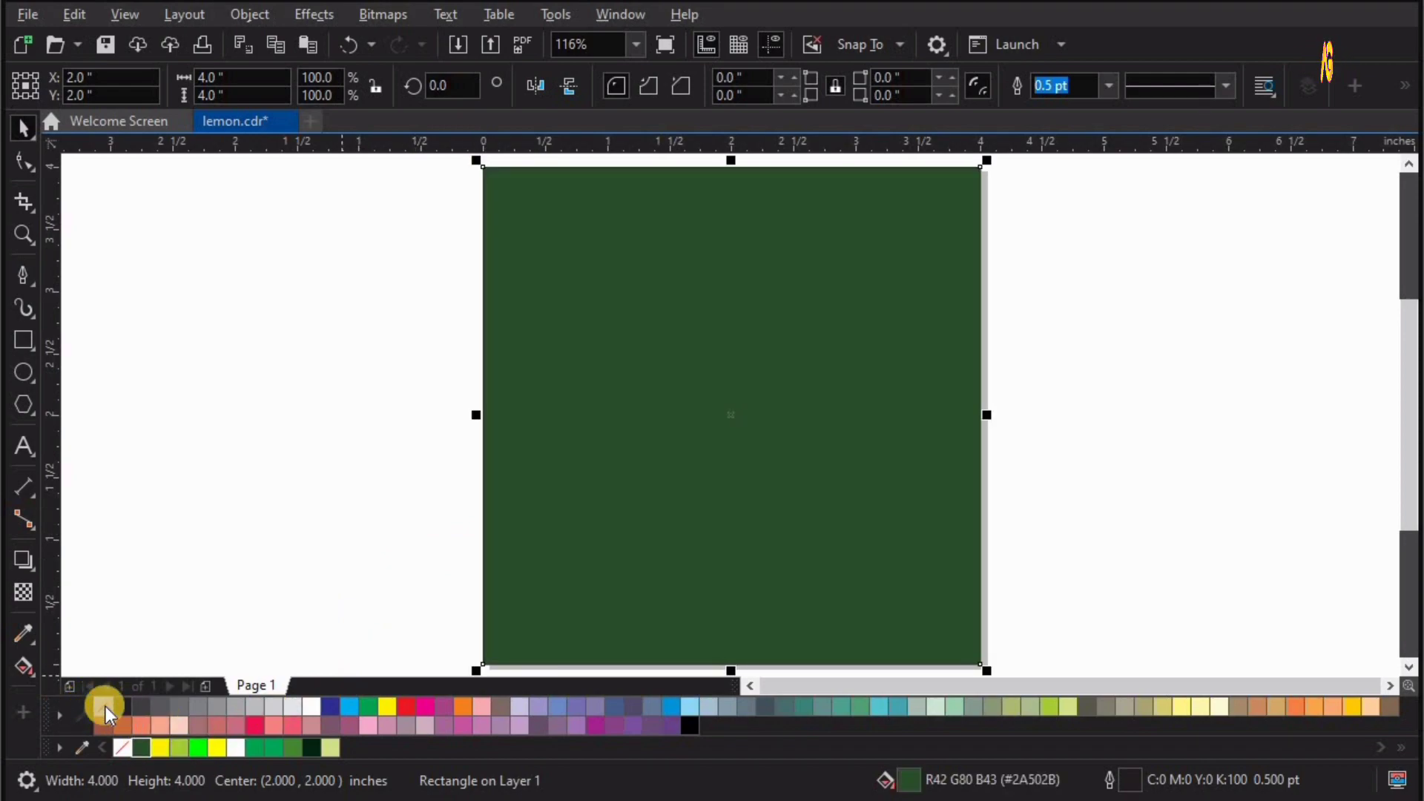
right_click(105, 706)
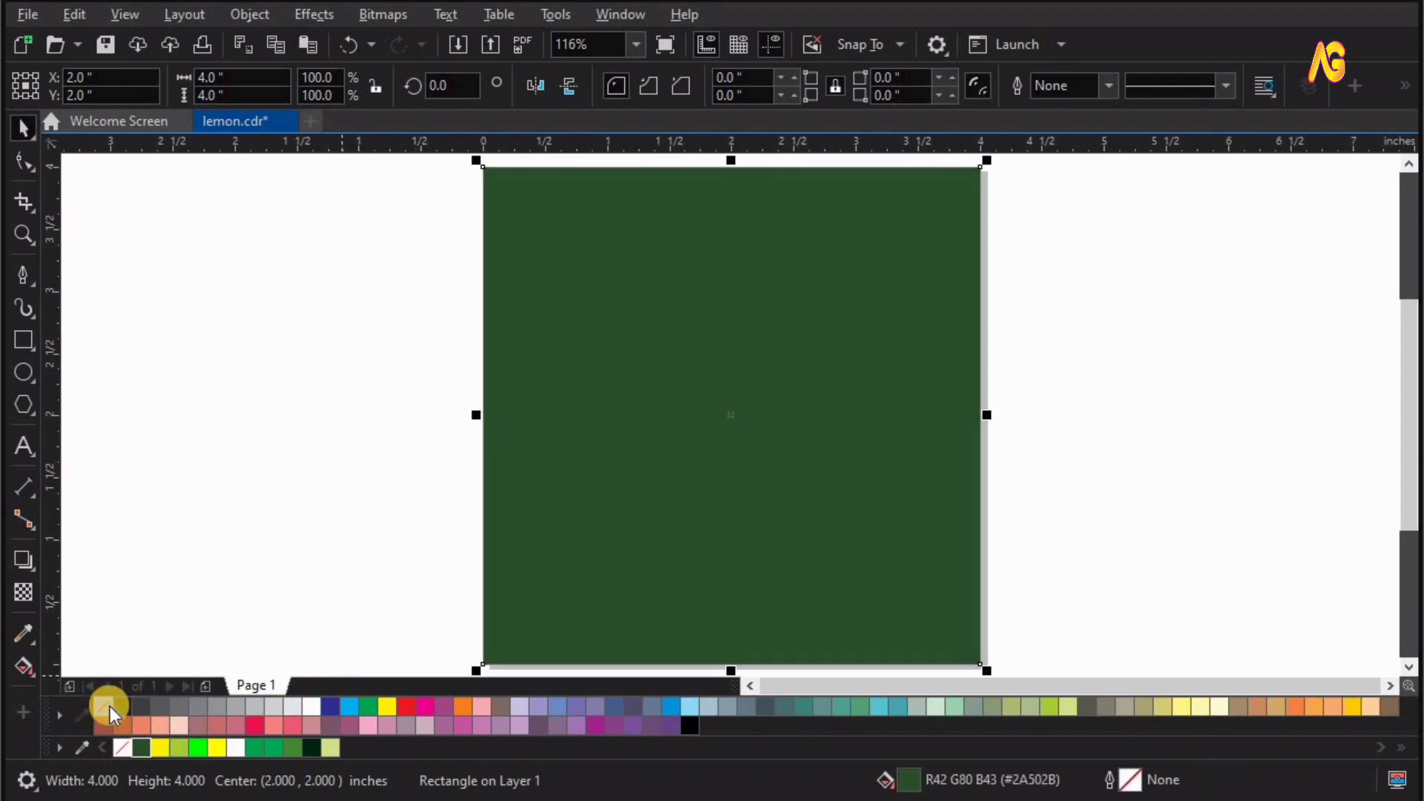
Give the rectangle an elliptical gradient fill with a yellow-green centre
click(34, 678)
click(97, 667)
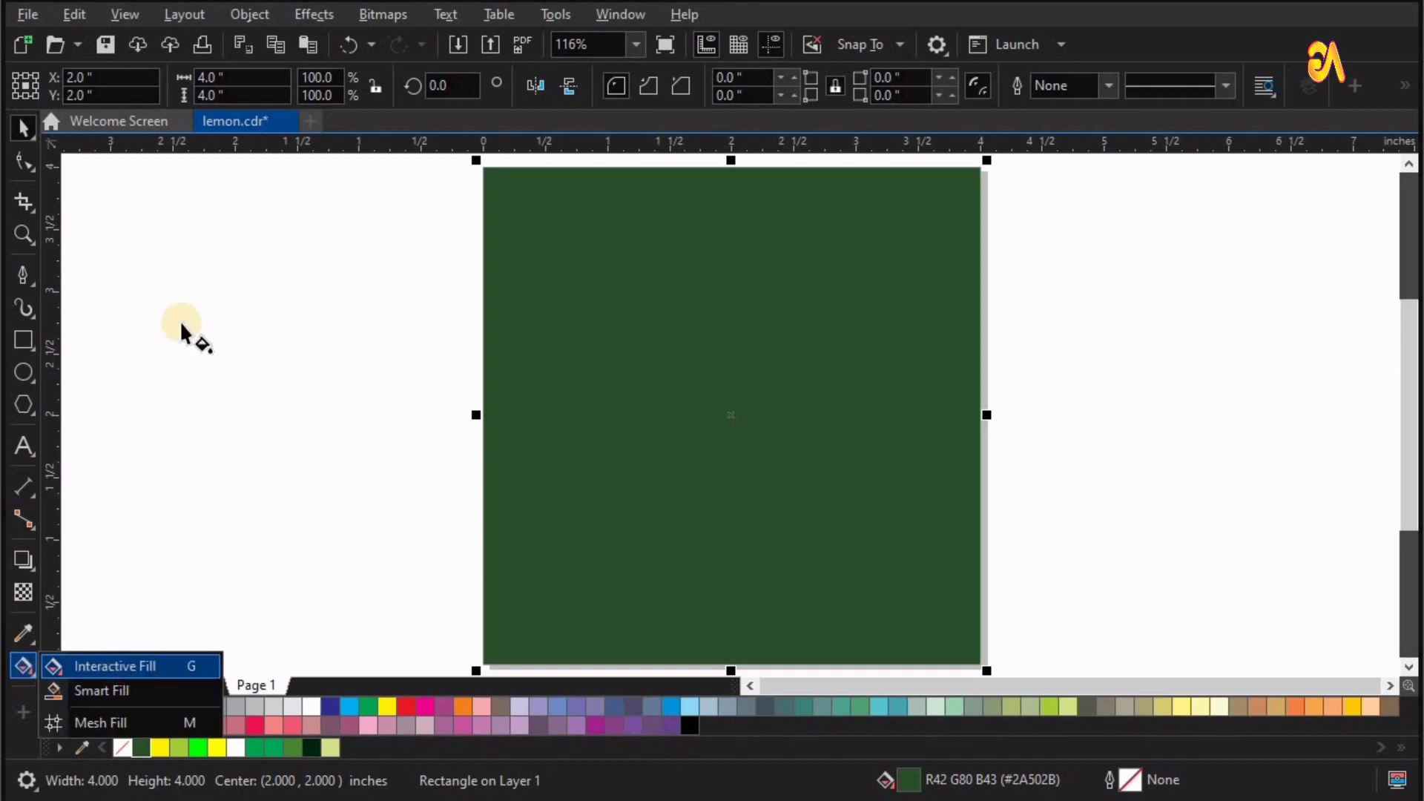
click(89, 88)
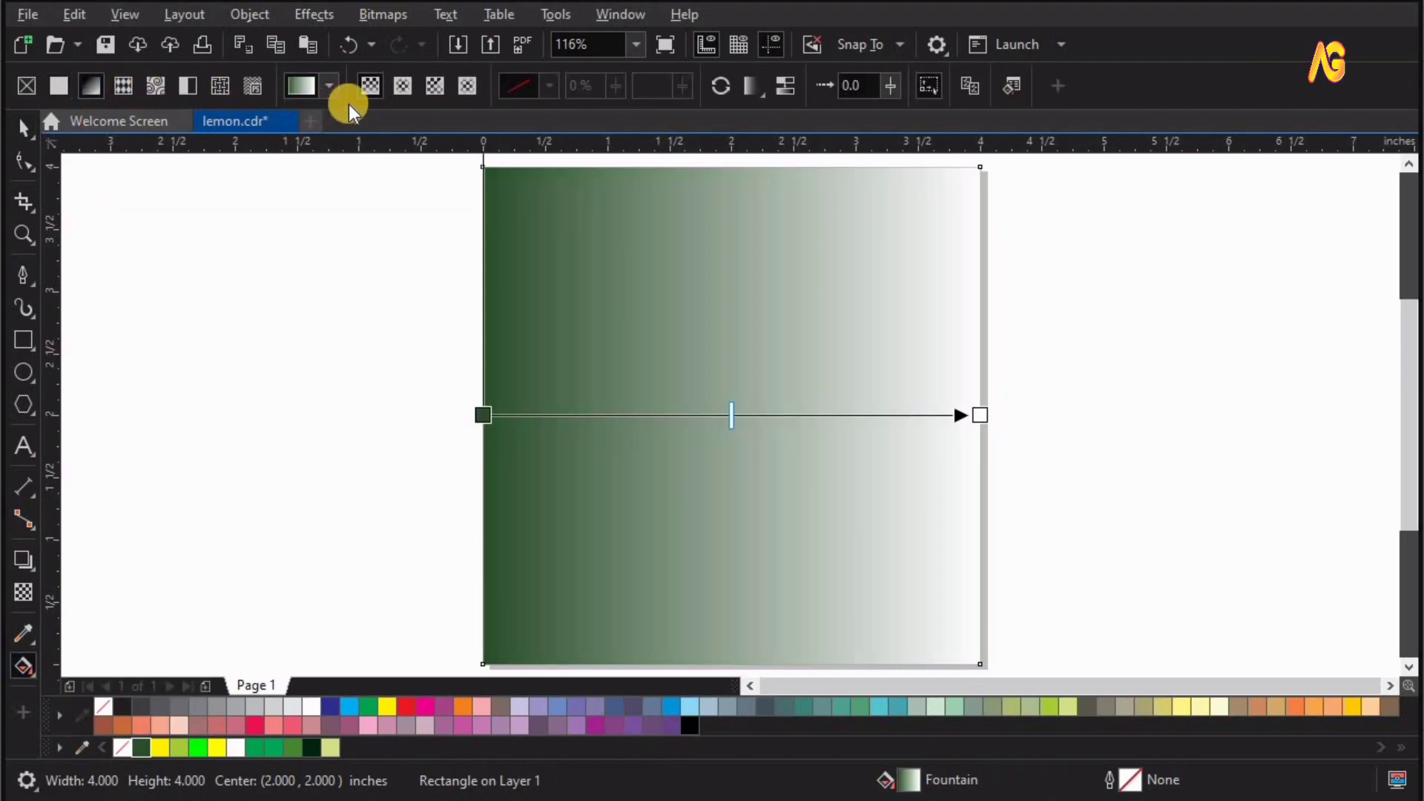
click(402, 86)
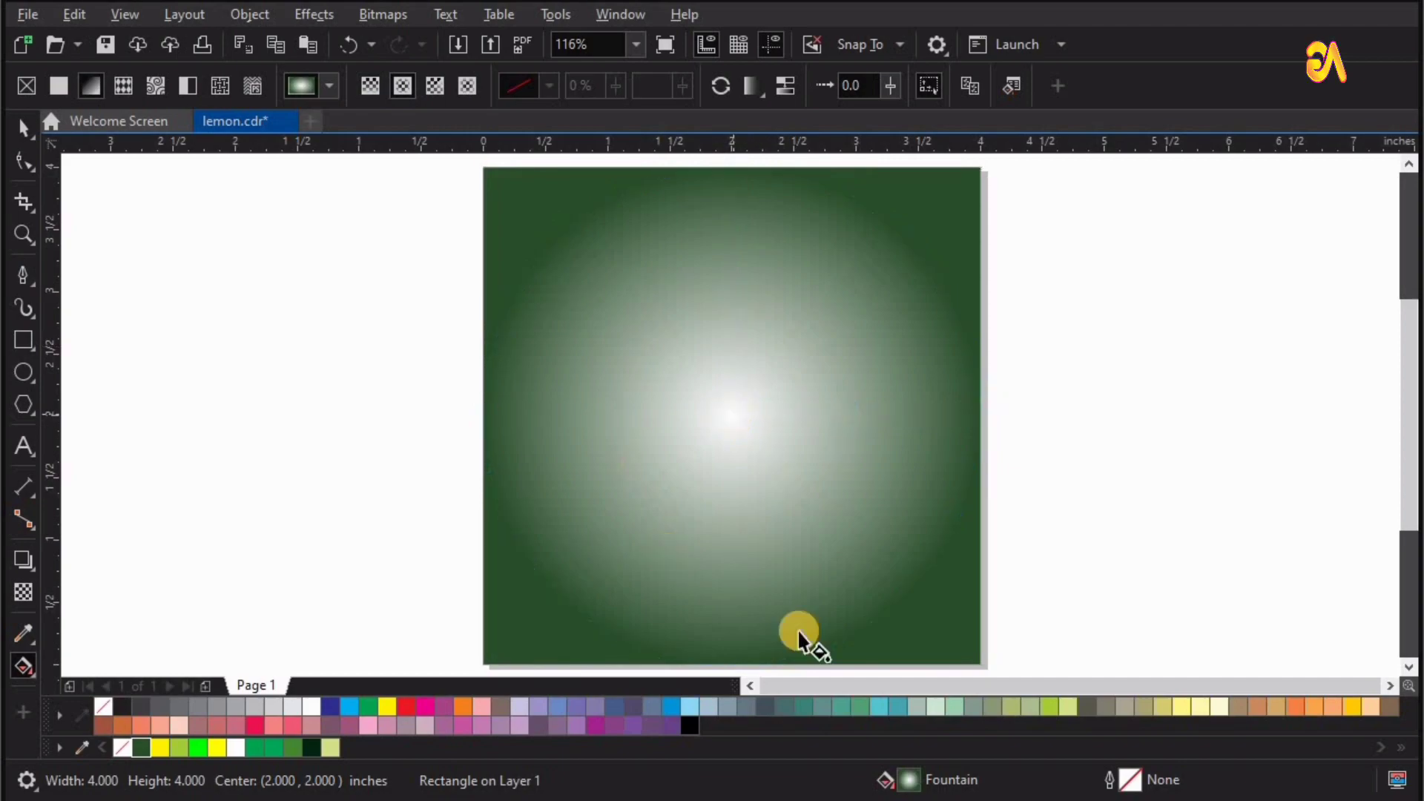
click(1048, 706)
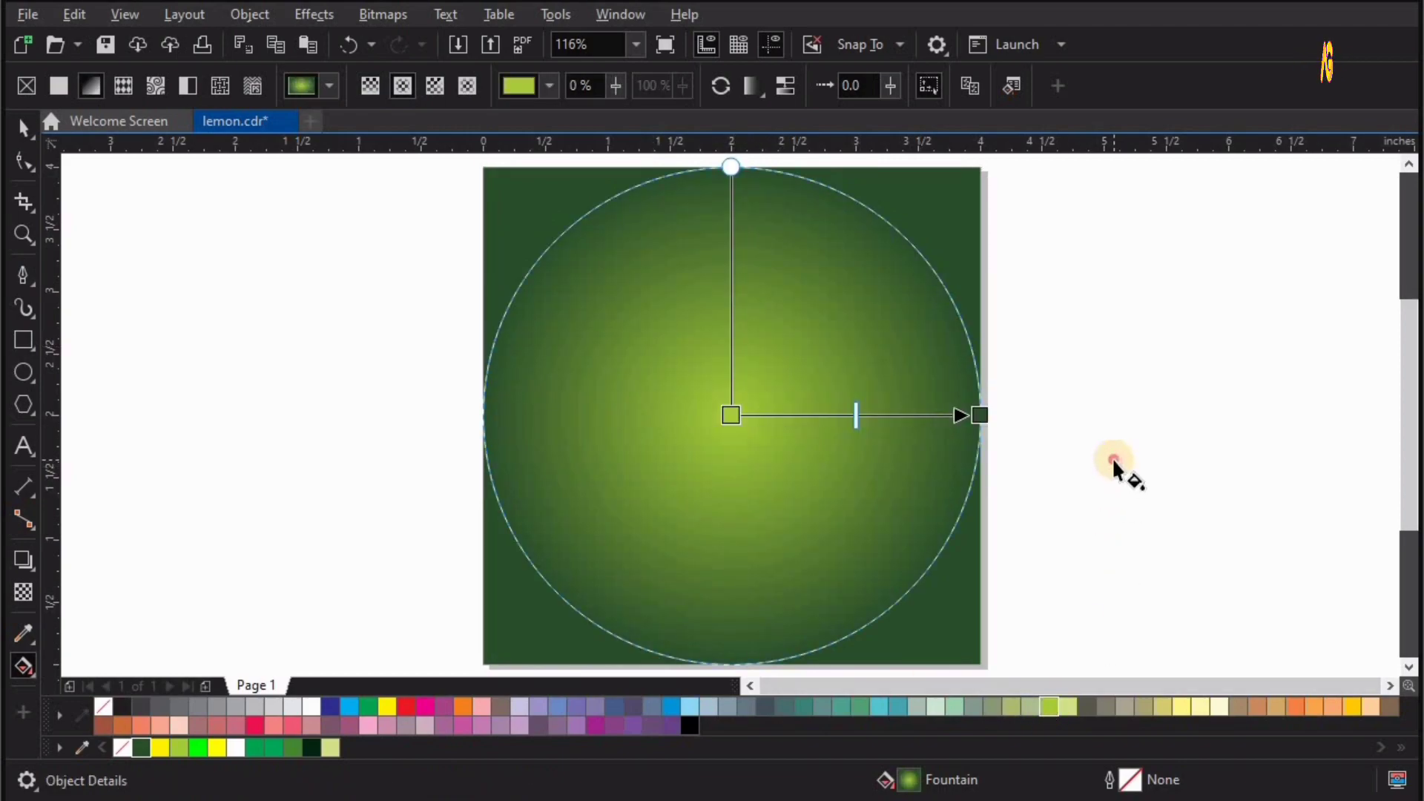
click(1112, 463)
click(701, 389)
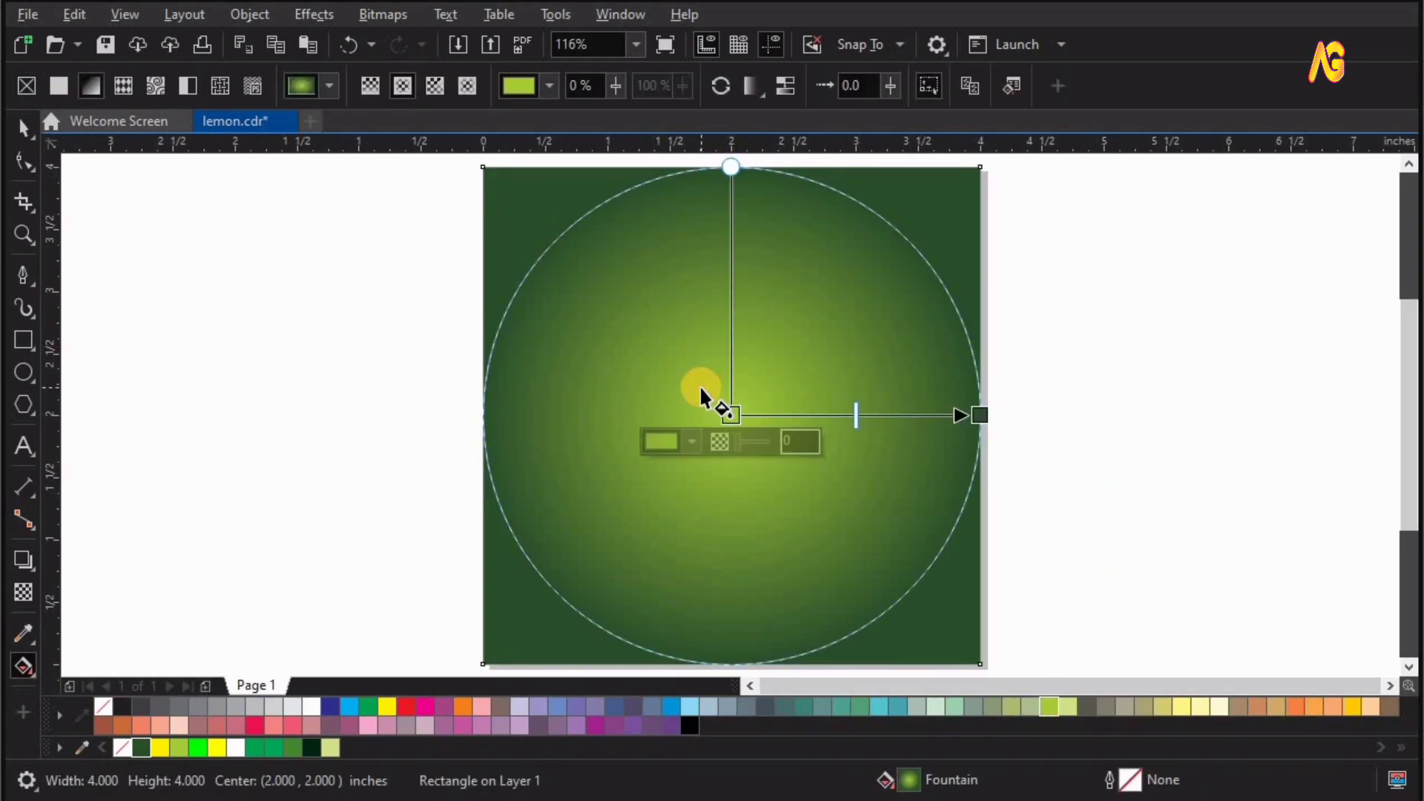
click(1151, 425)
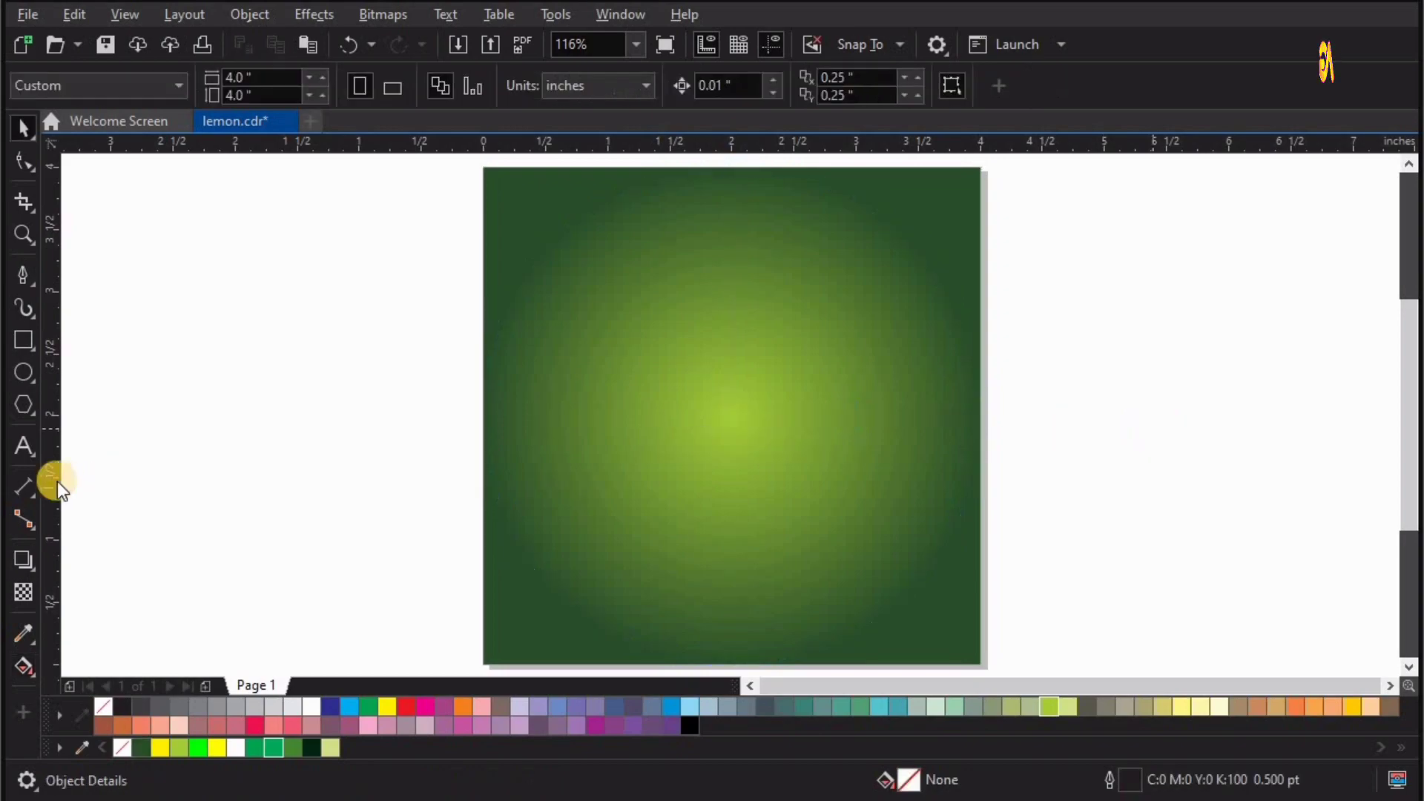
Draw a circle beside the page with white fill and white outline
click(24, 372)
drag(173, 270, 223, 320)
drag(276, 445, 226, 547)
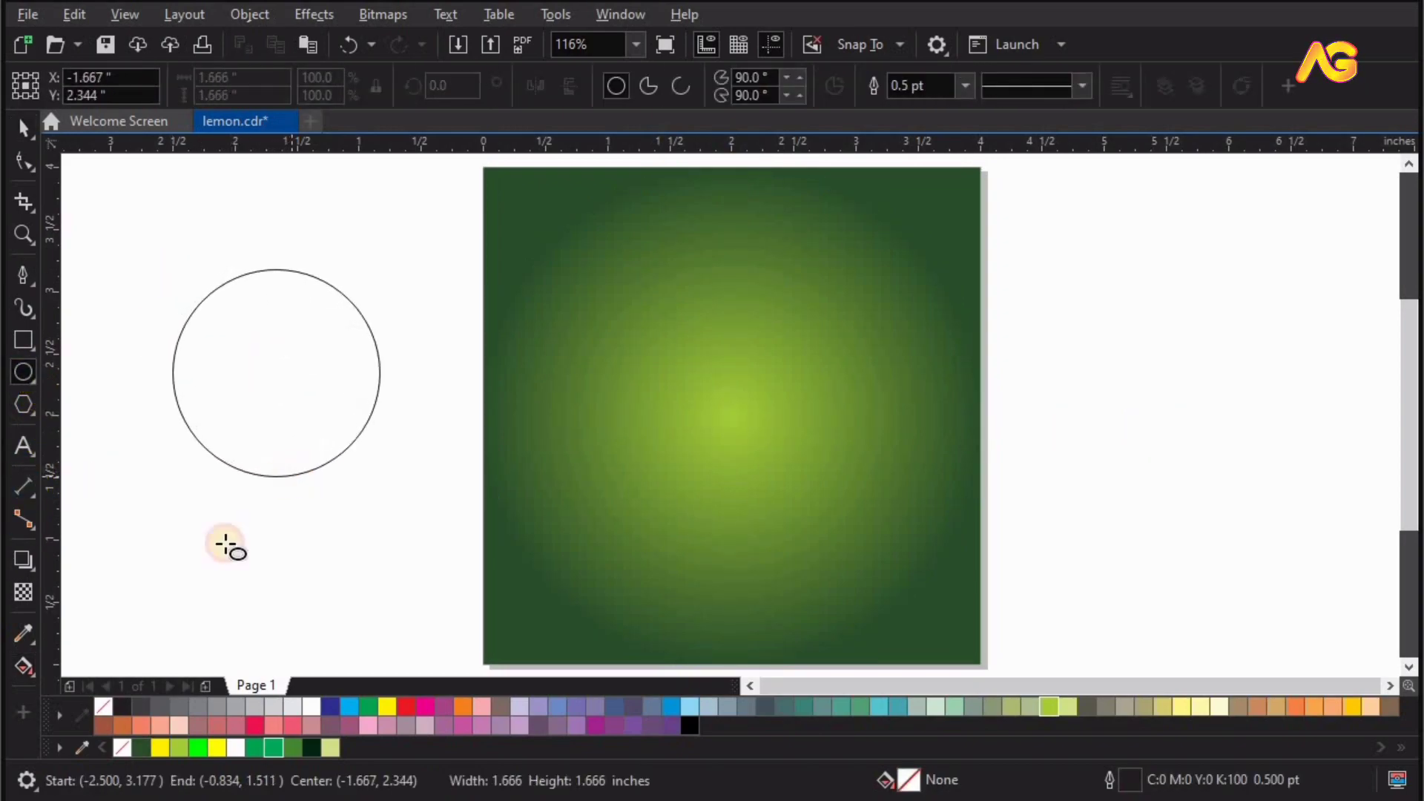
click(313, 706)
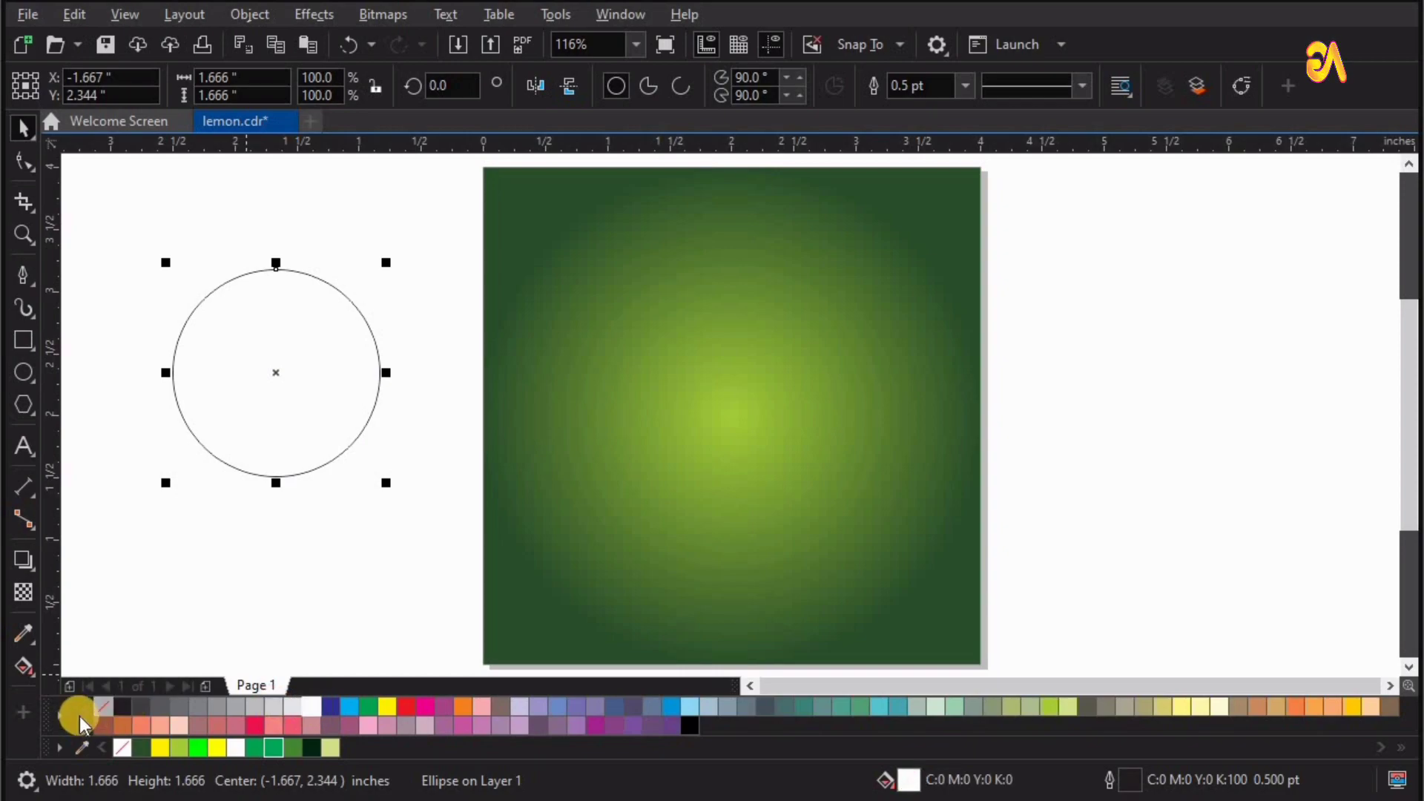
click(59, 713)
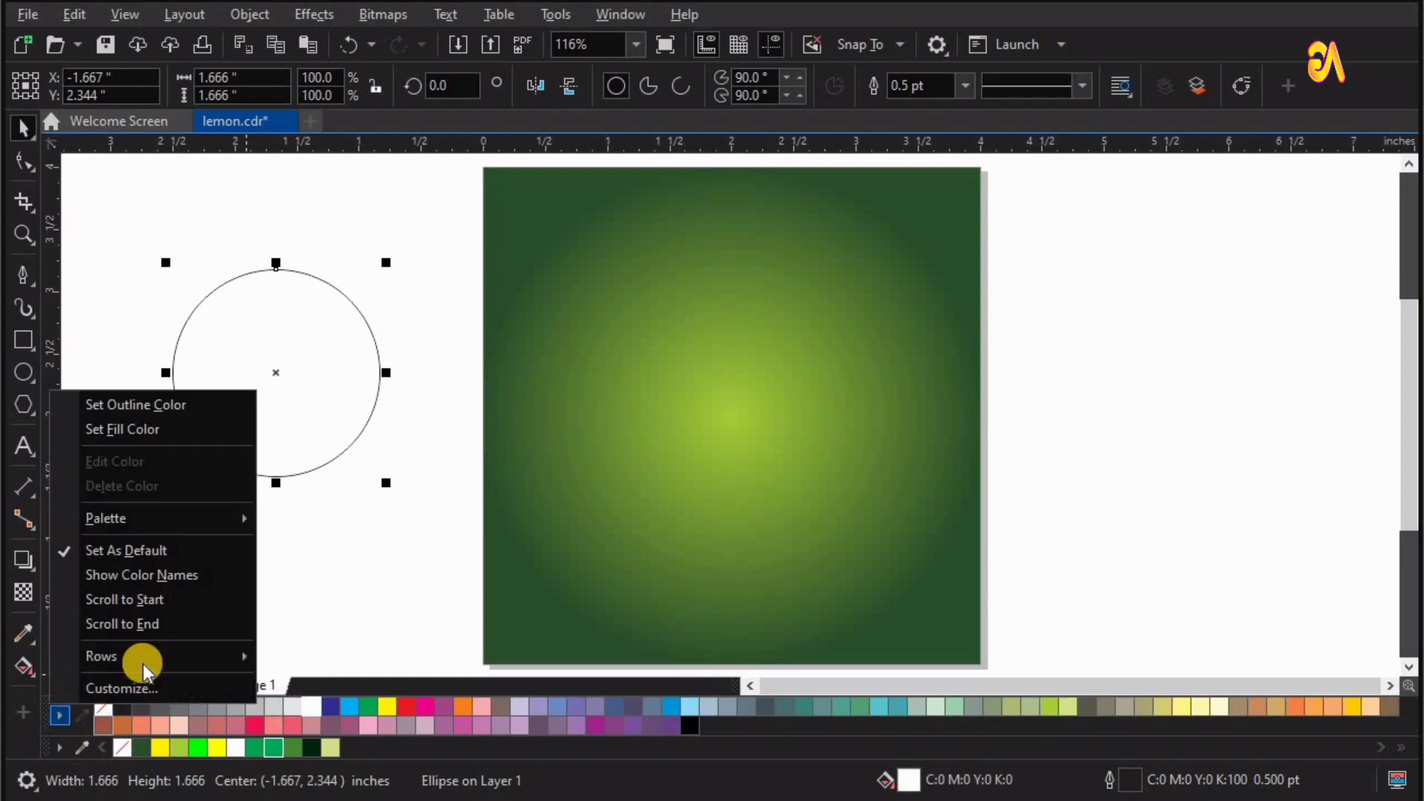
click(117, 404)
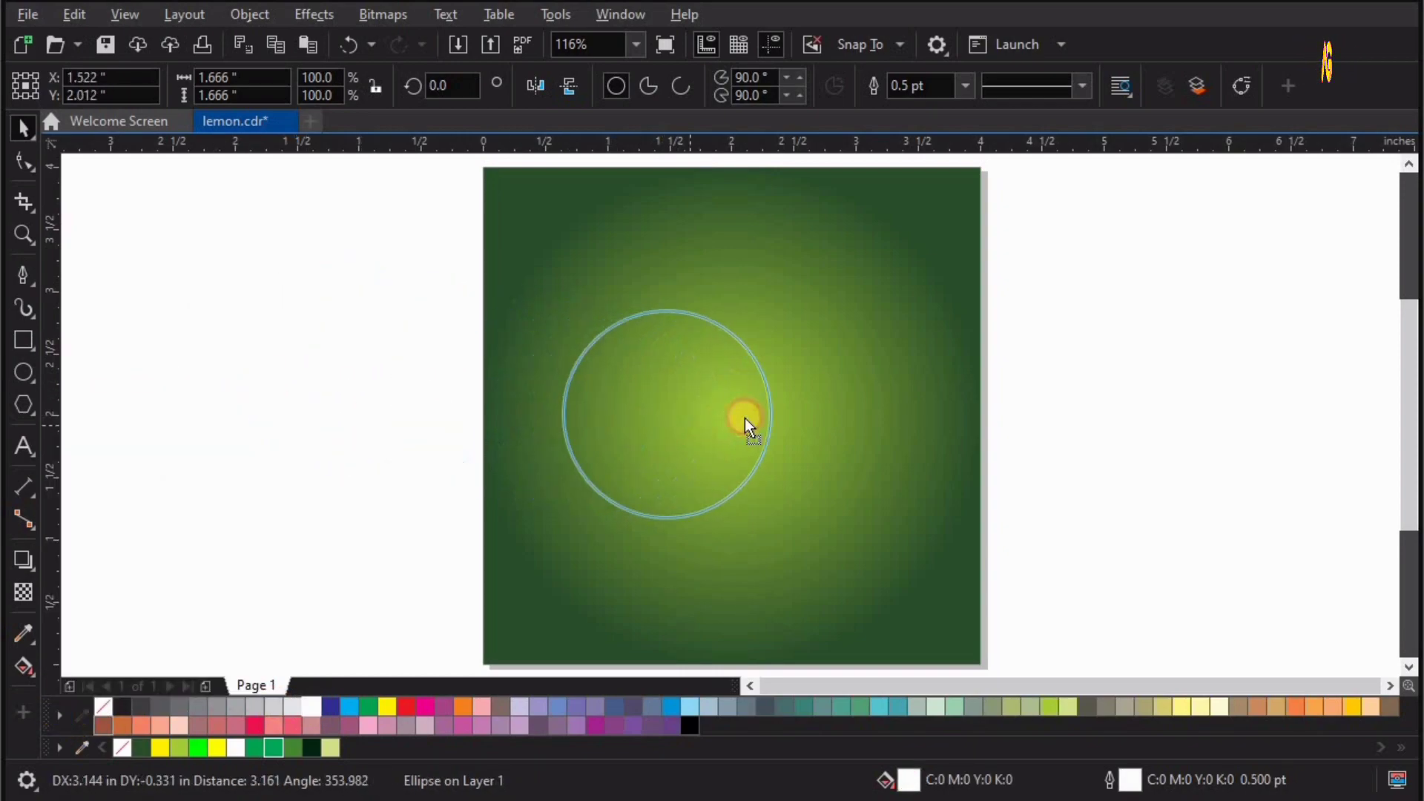
Move the white circle onto the green square and centre it there
drag(482, 397, 801, 419)
shift+click(888, 460)
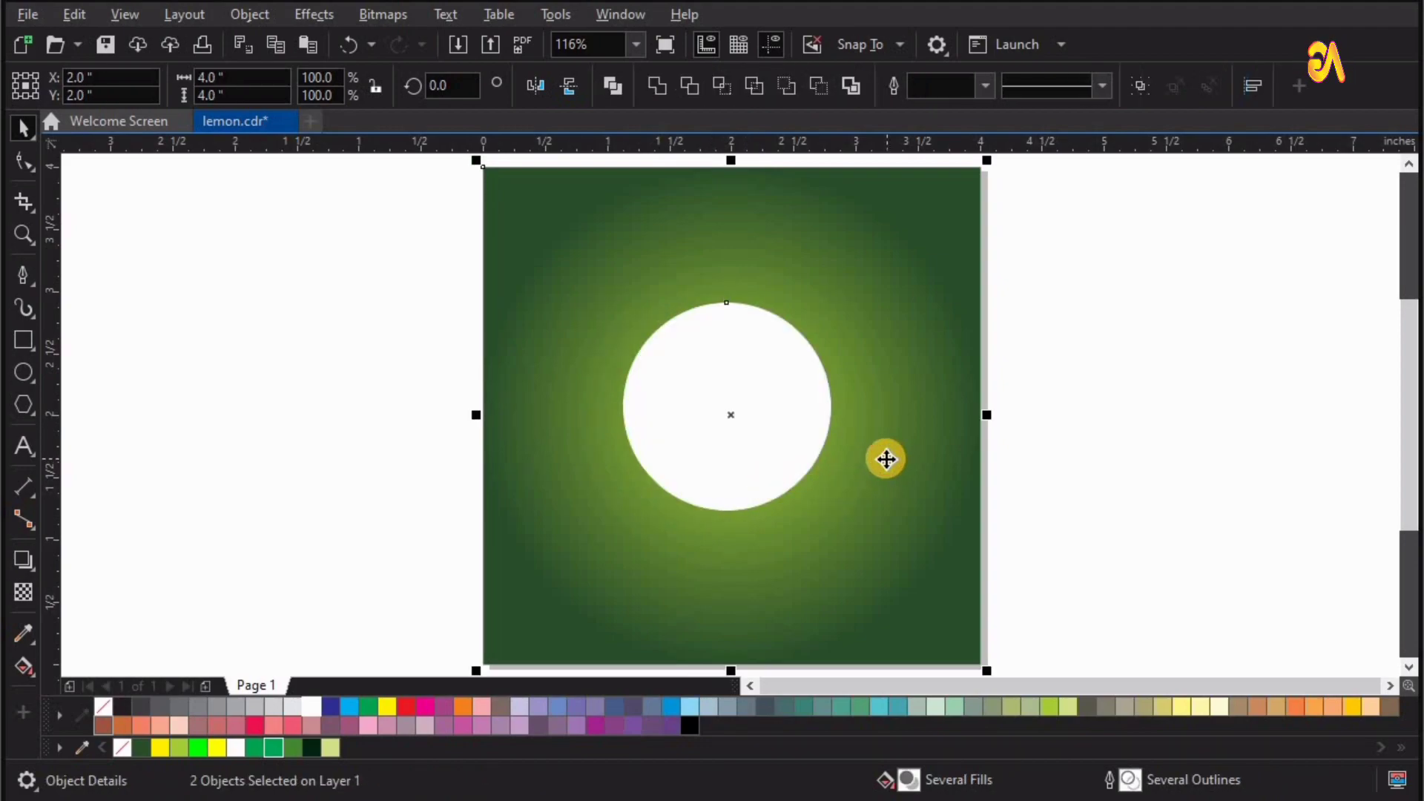
key(e)
key(c)
key(Escape)
Set the circle's transparency merge mode to Overlay
click(734, 408)
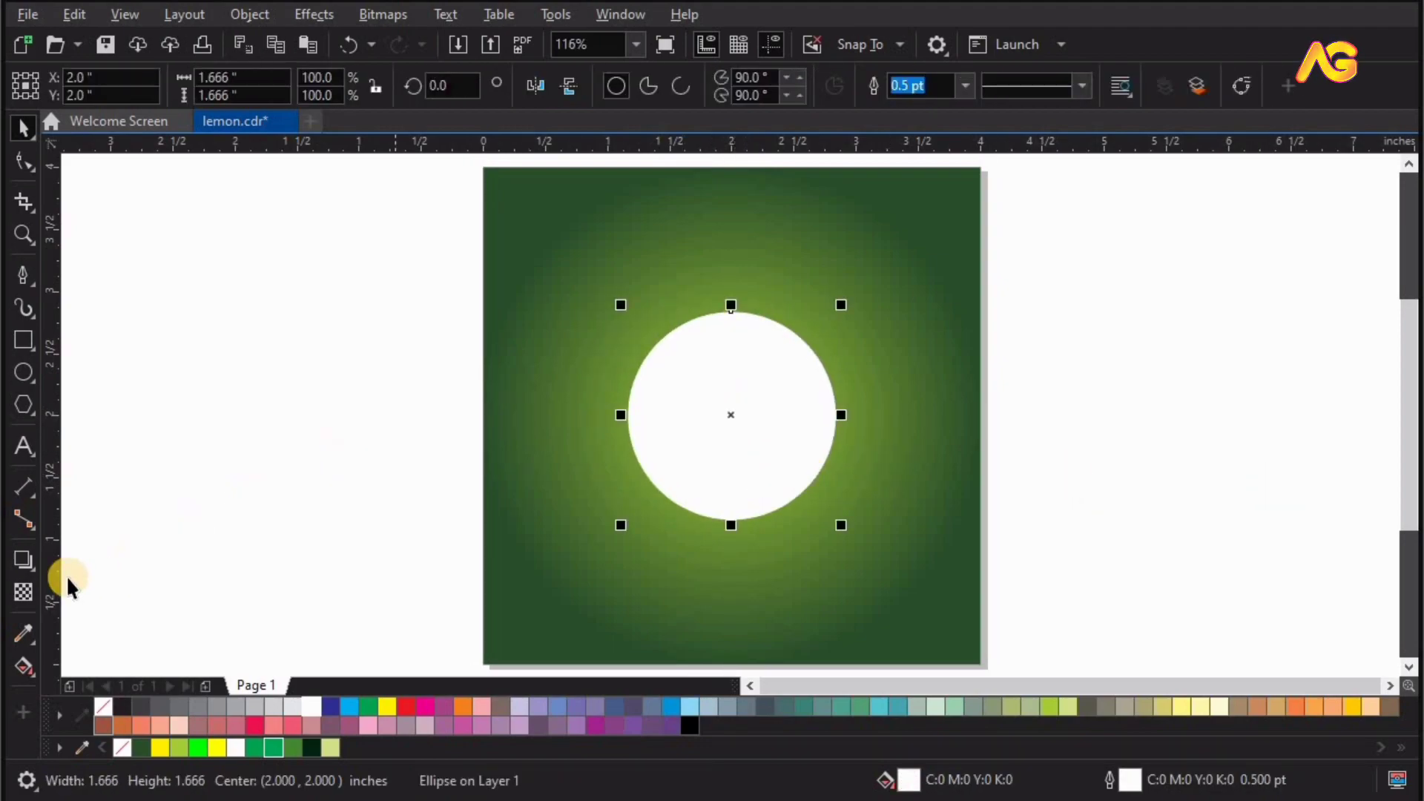
click(23, 591)
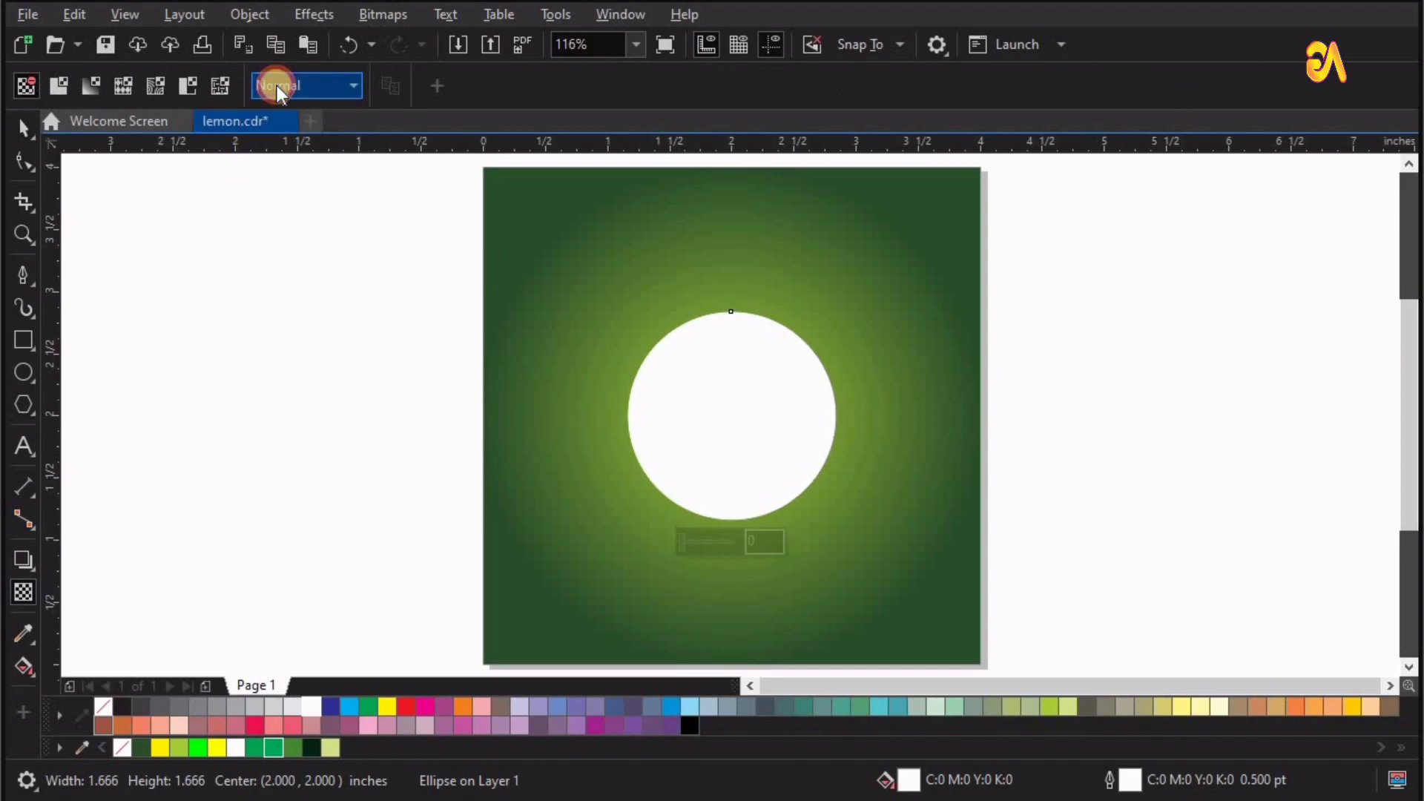
click(277, 86)
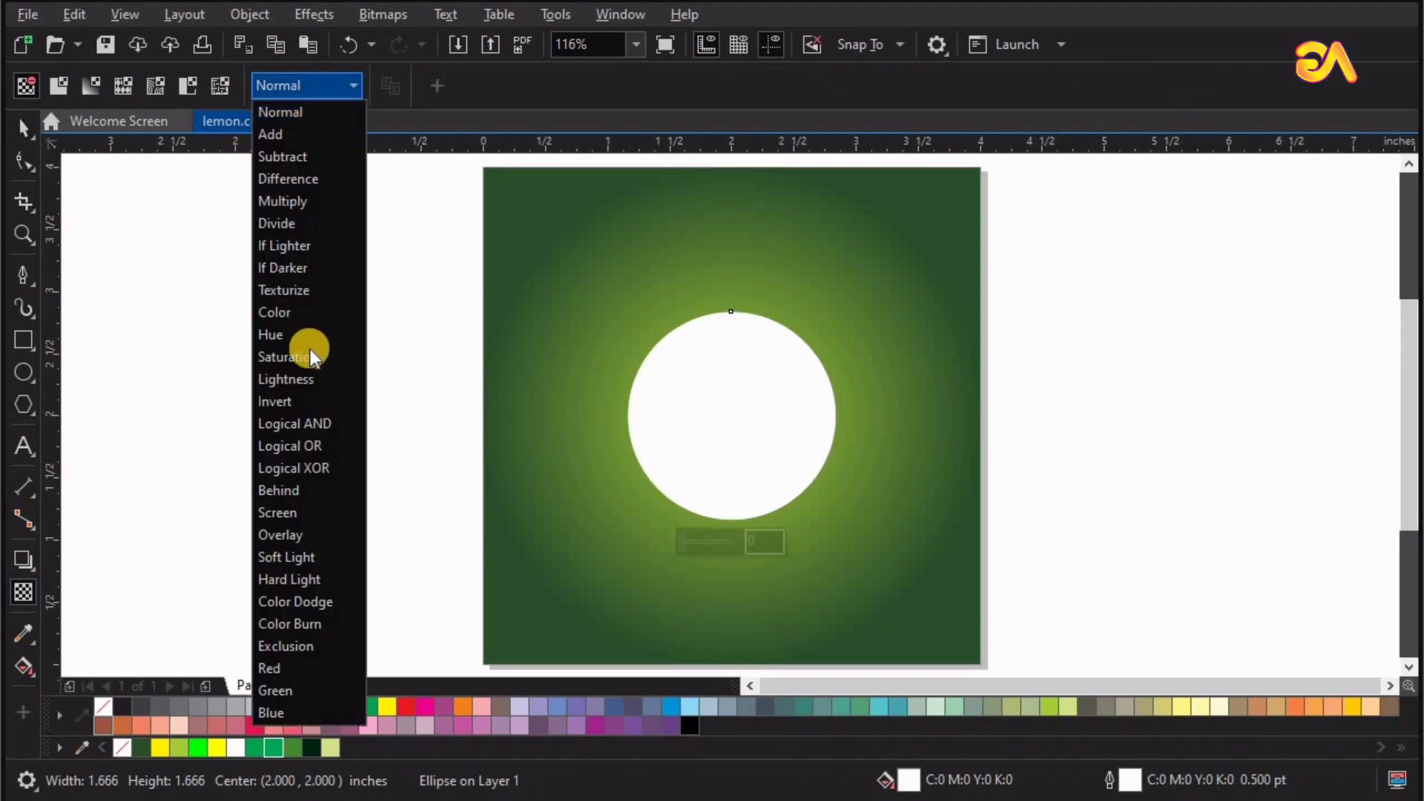
click(305, 533)
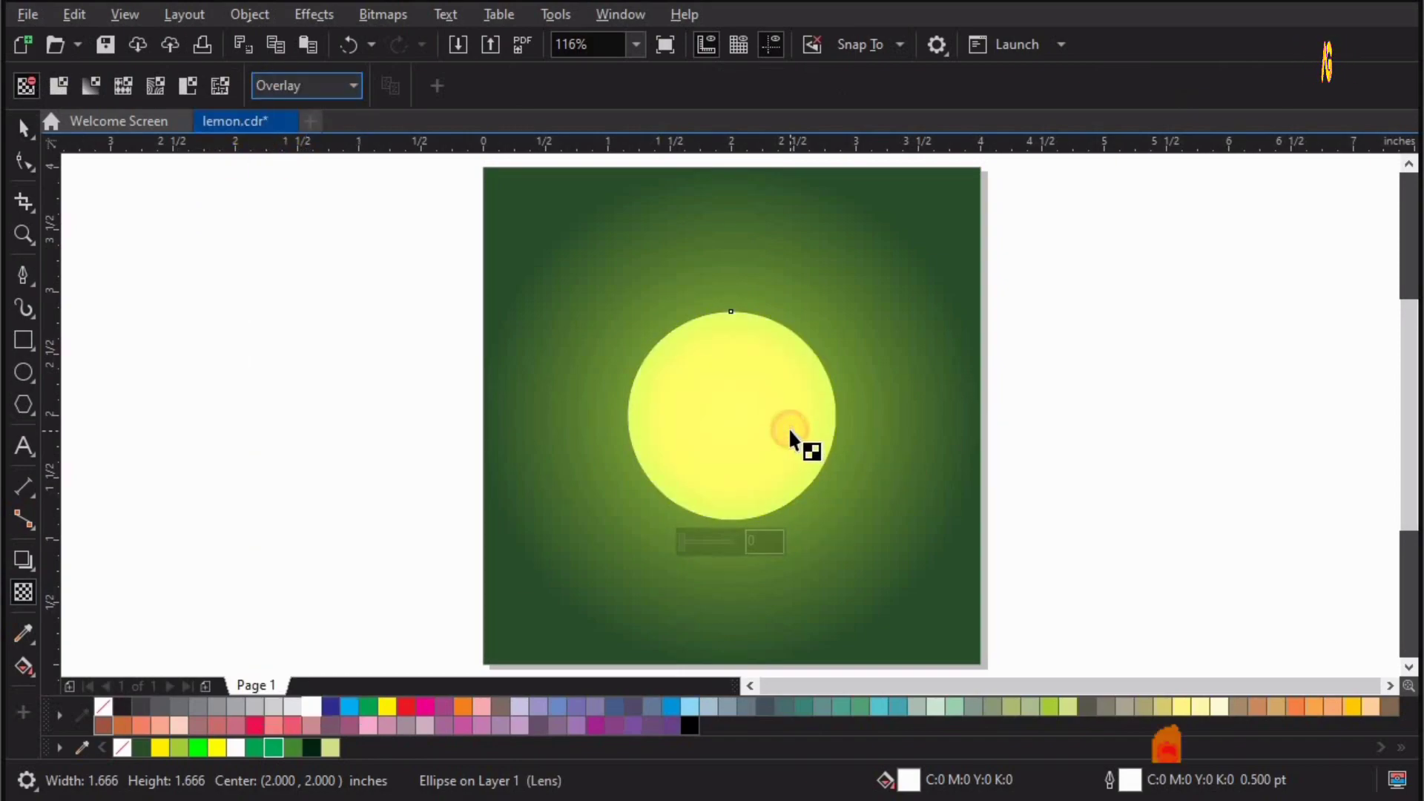
Recolour the background gradient centre bright green
key(space)
key(g)
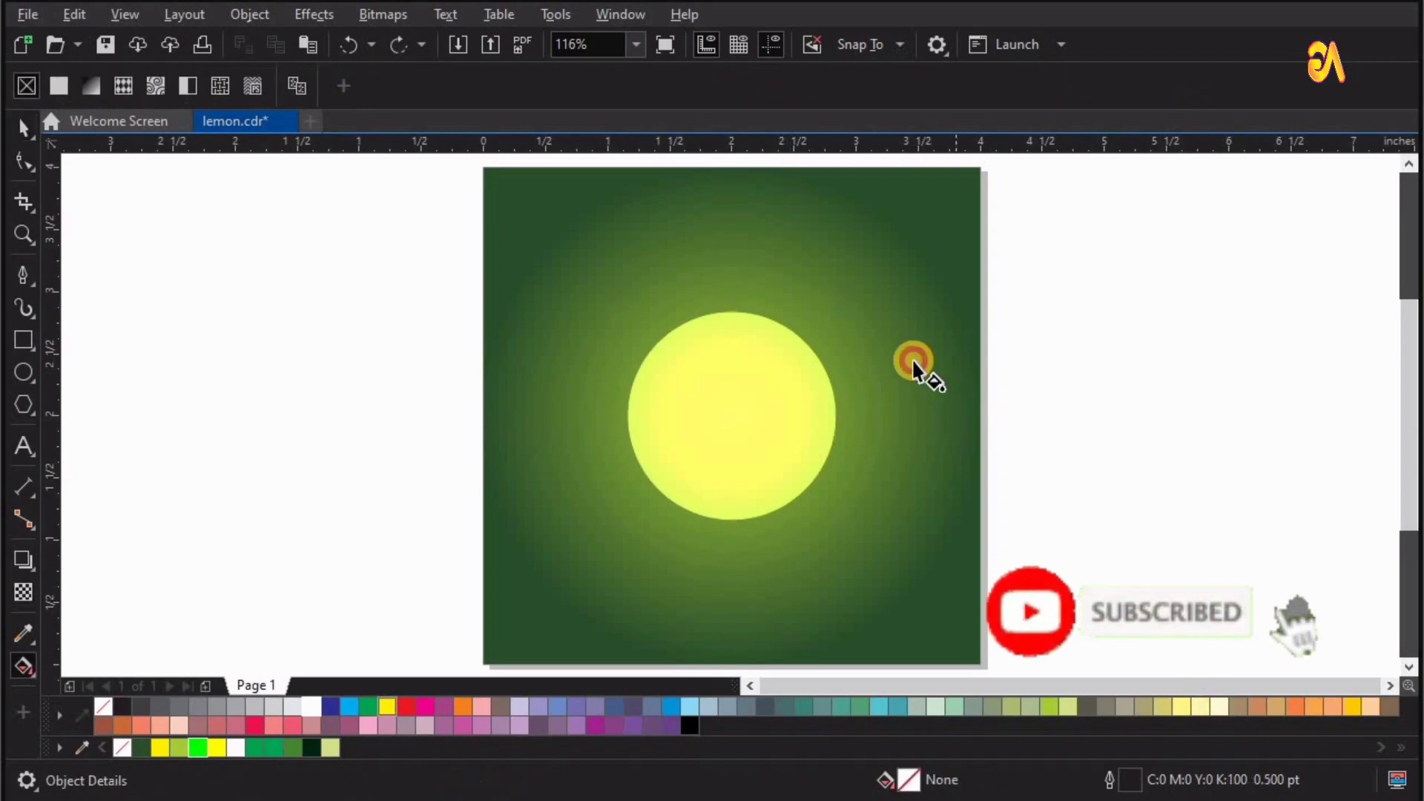
click(911, 358)
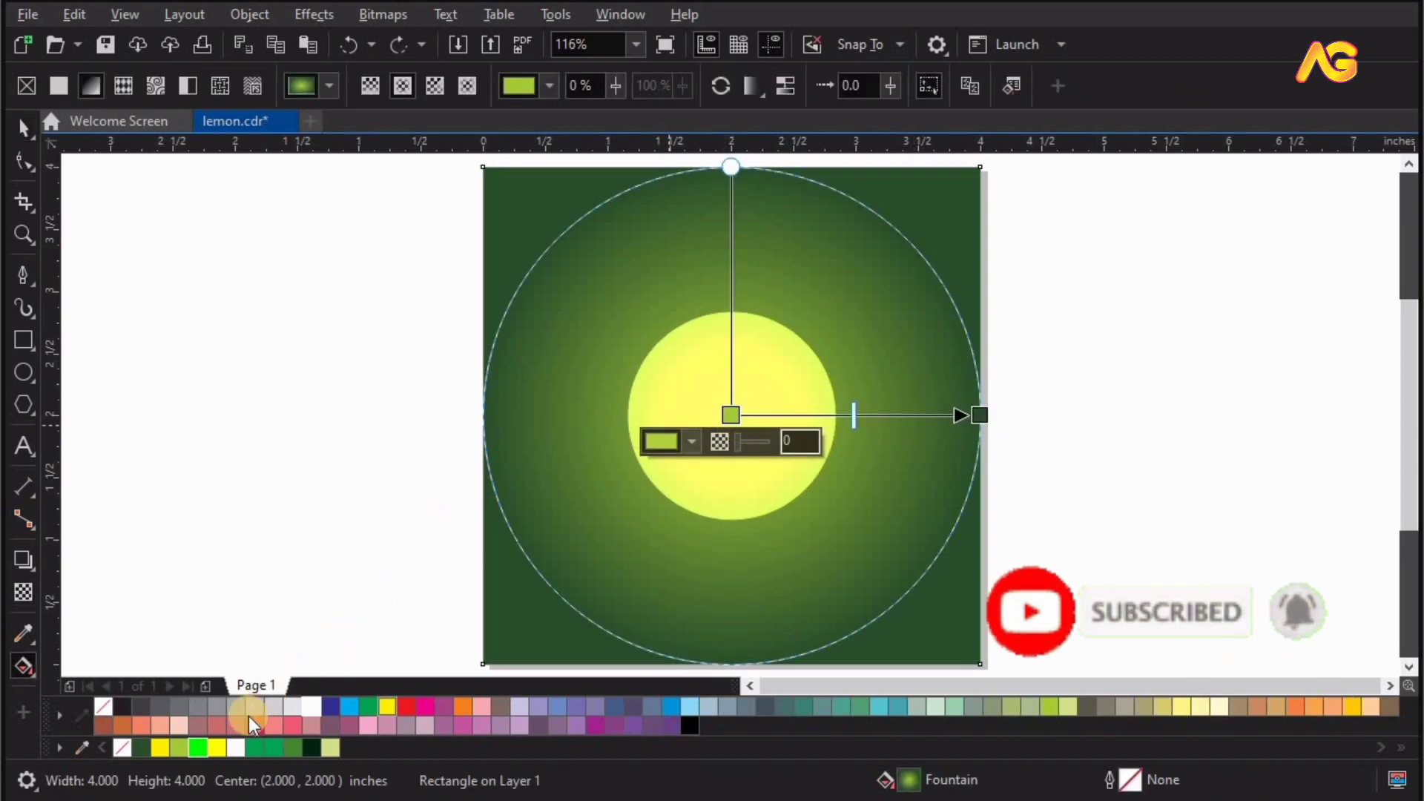
drag(199, 745, 799, 573)
click(1120, 371)
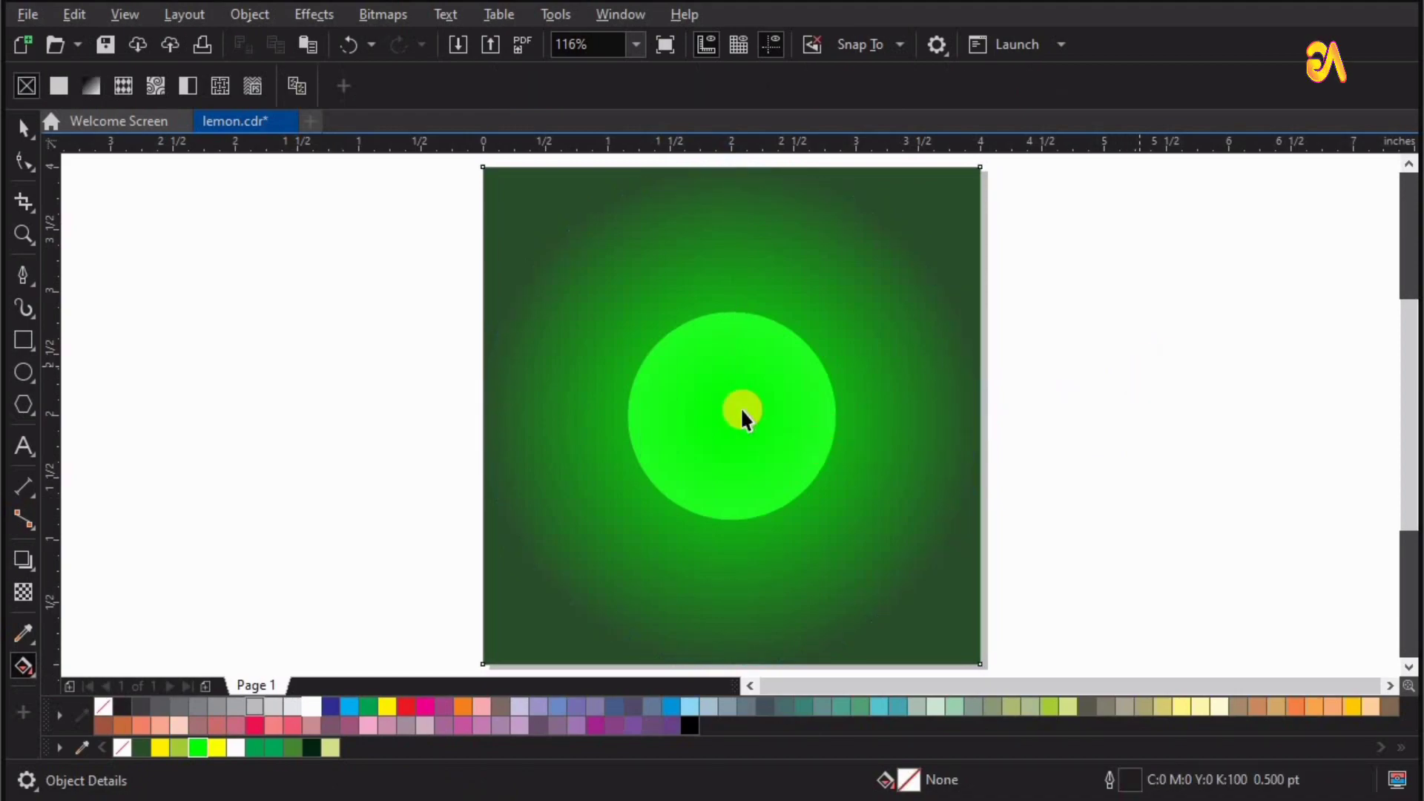
Enlarge the circle around its centre to about 2.6 inches
key(space)
key(Tab)
drag(844, 523, 911, 549)
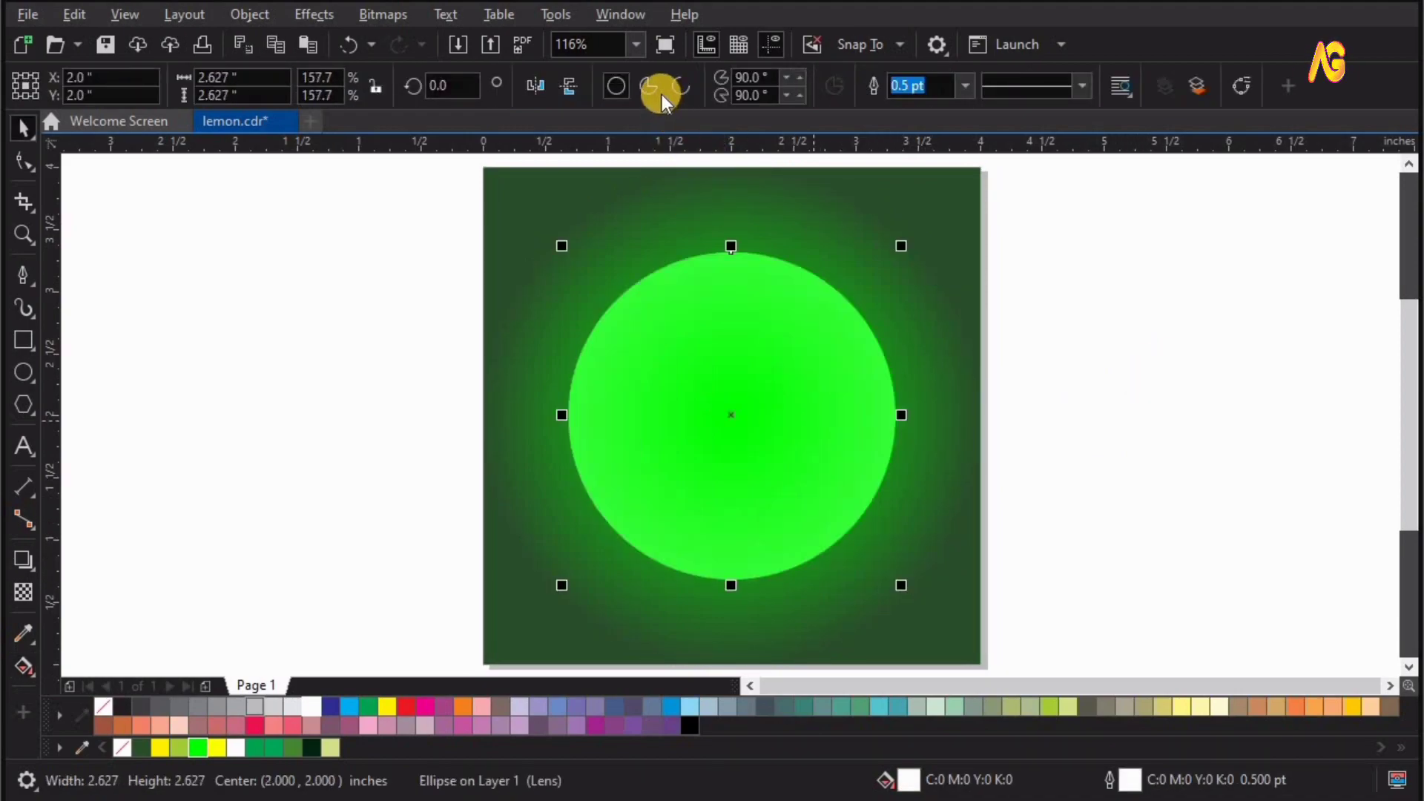
Convert the circle to a 24-bit RGB bitmap at a reduced resolution
click(375, 21)
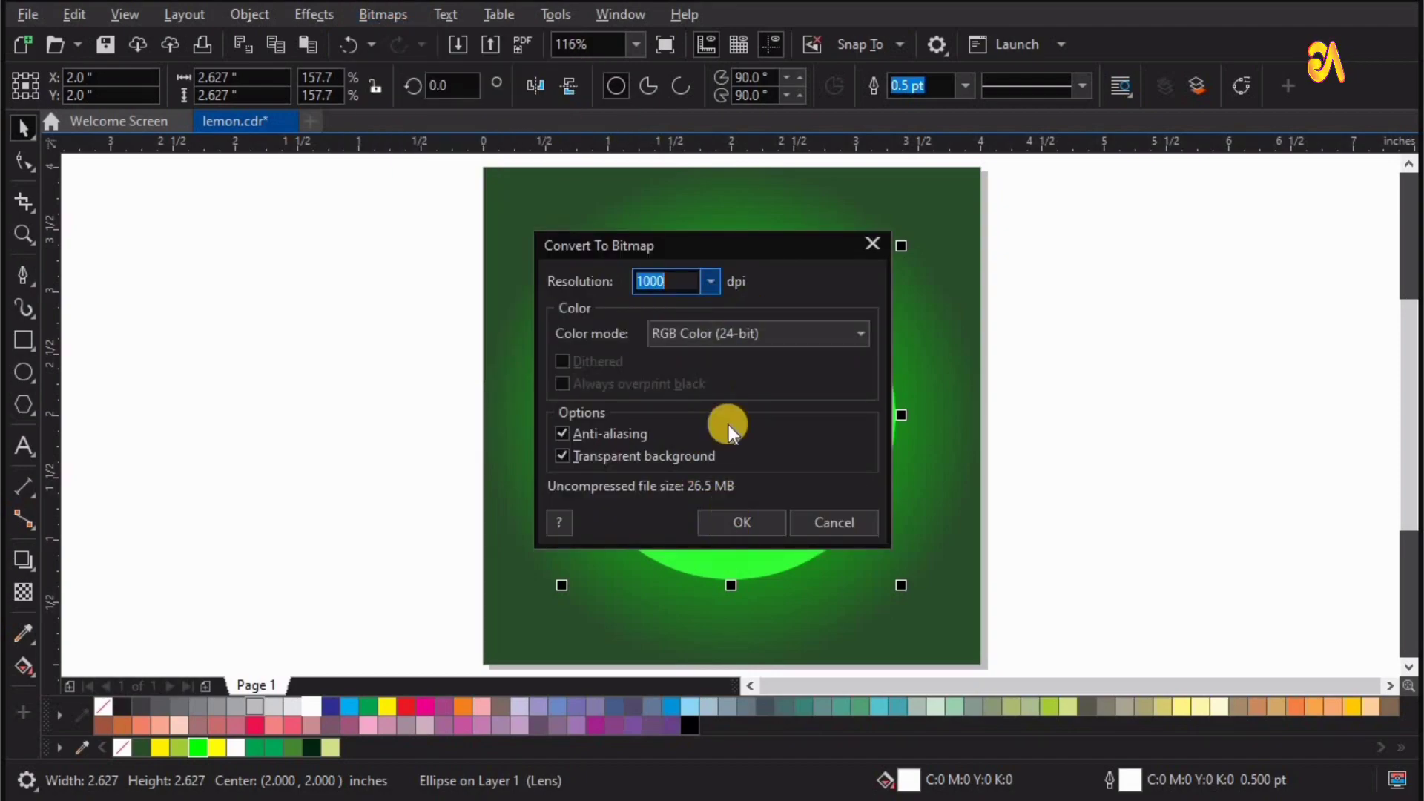
click(696, 332)
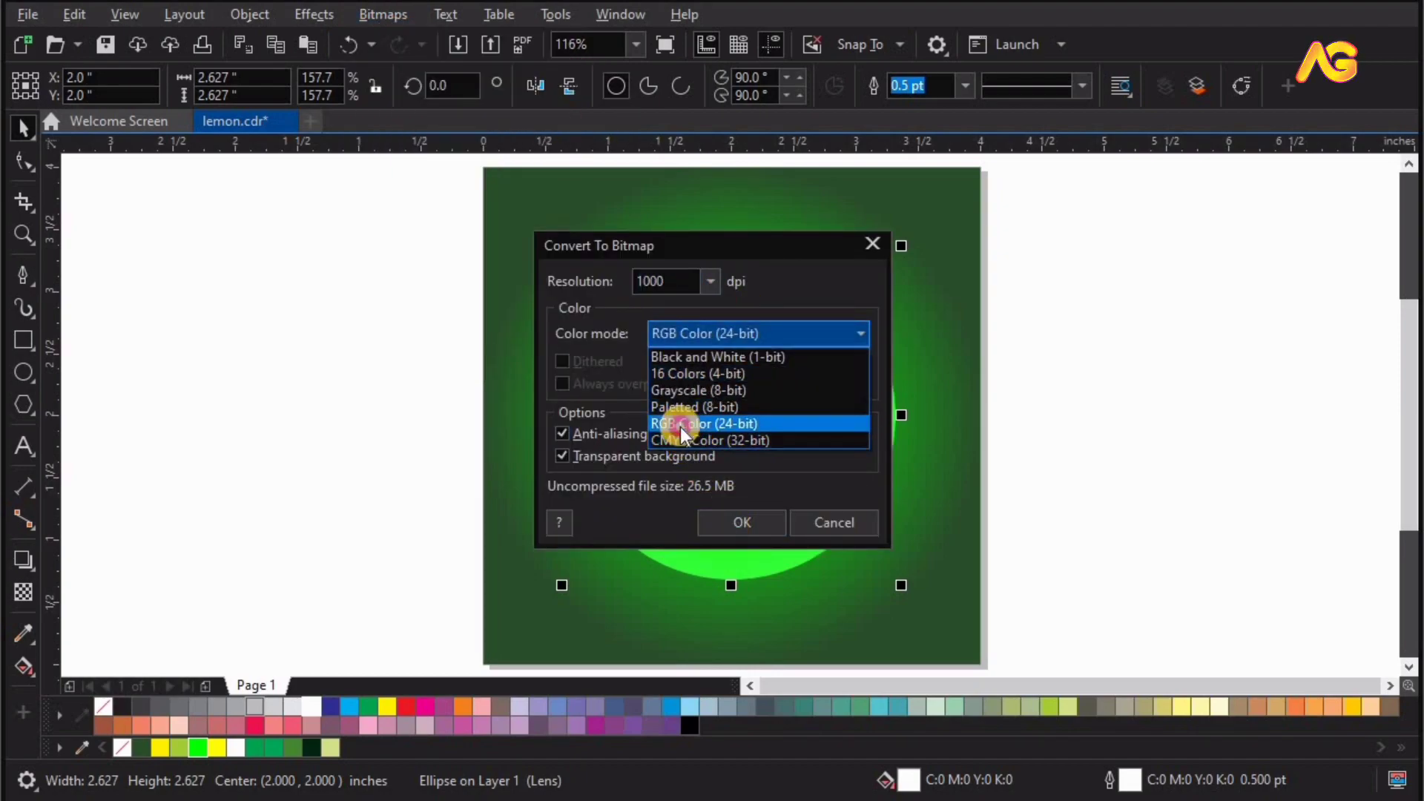
click(679, 425)
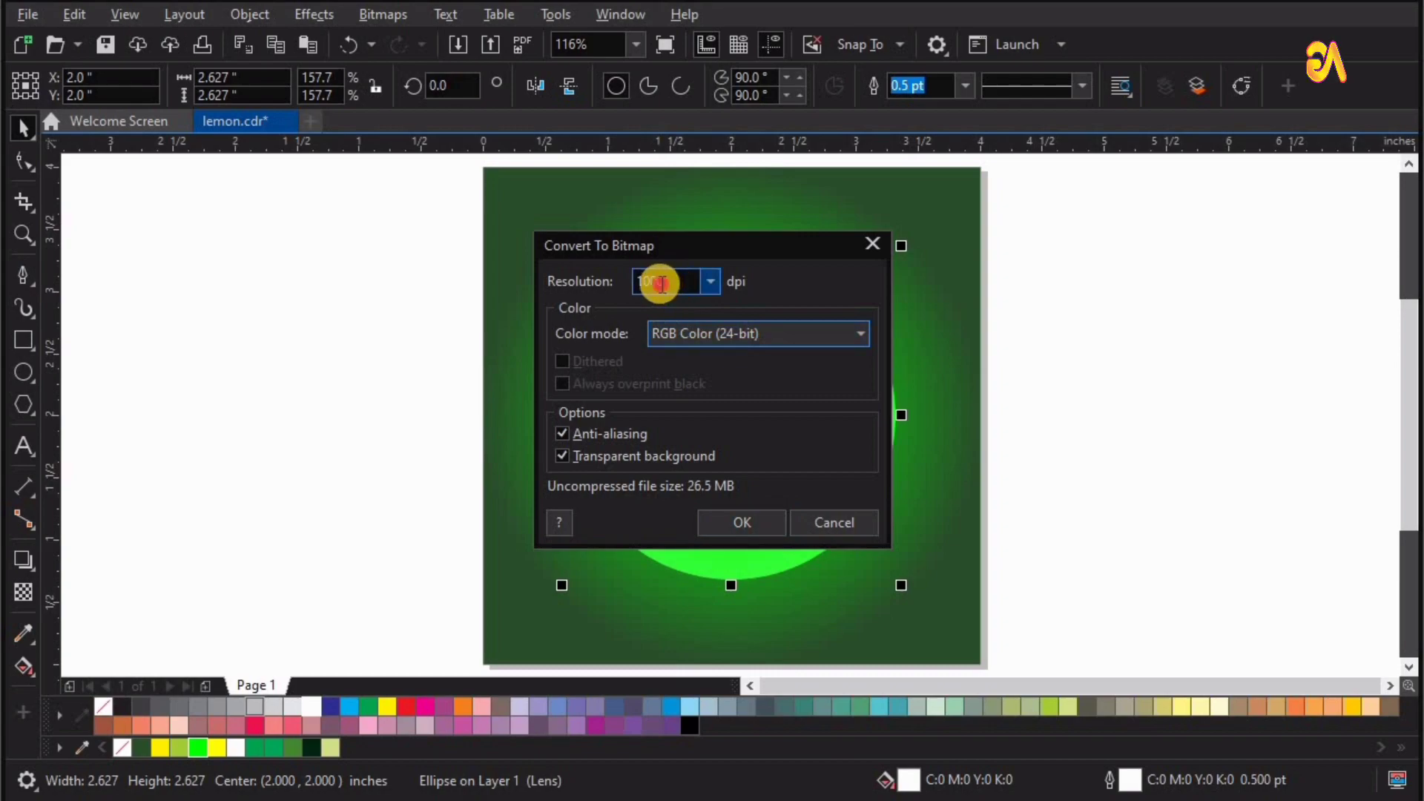
drag(667, 282, 609, 288)
text(5)
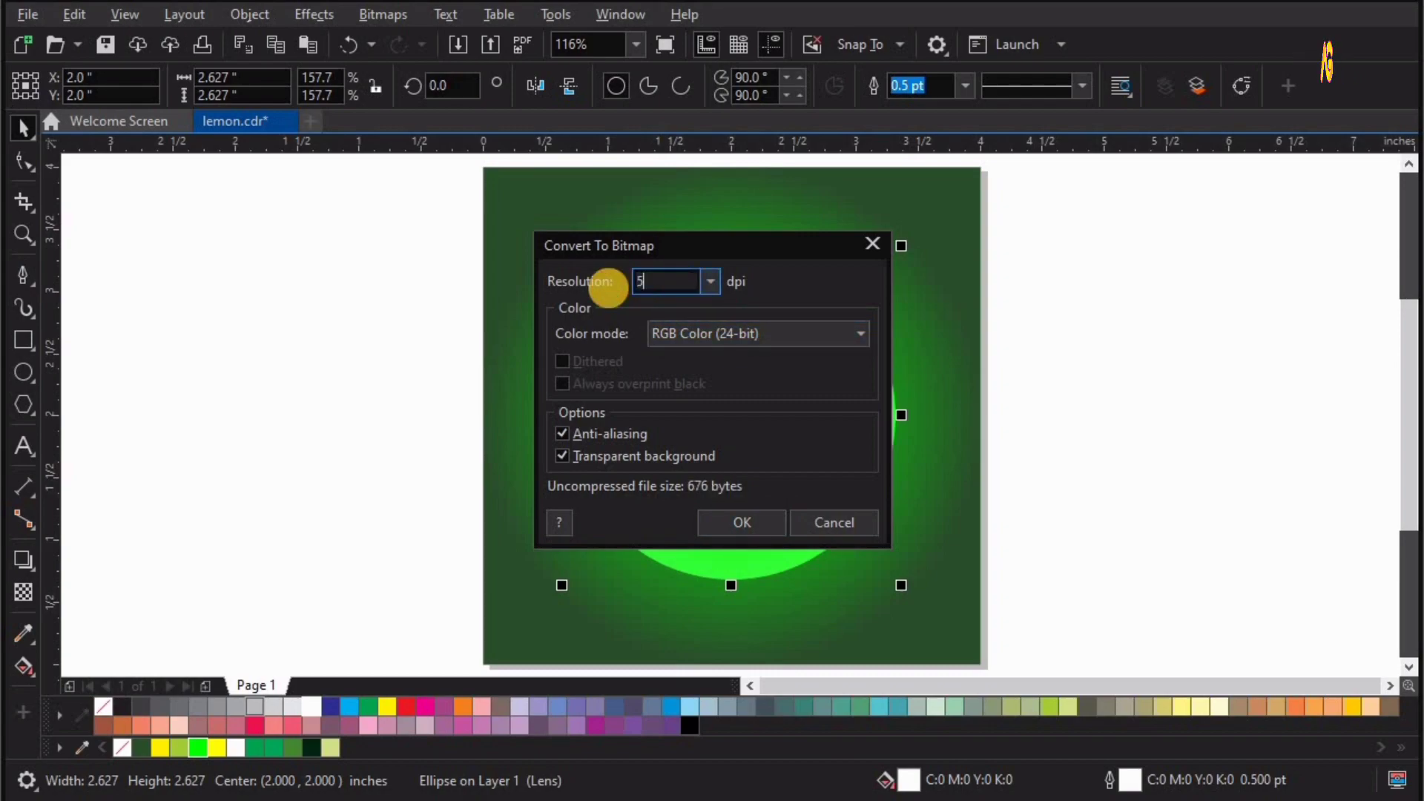
key(Tab)
key(alt+Down)
key(Down)
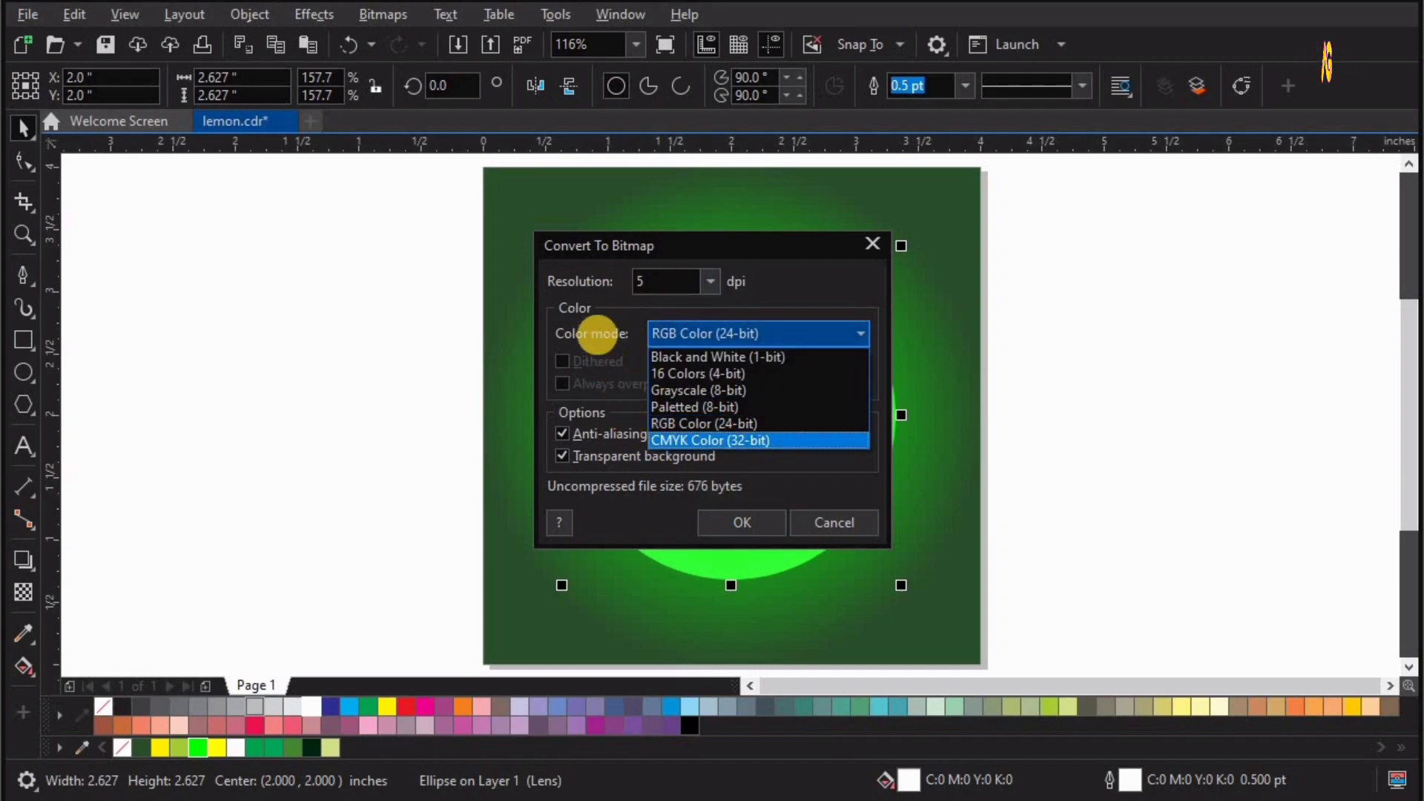
click(657, 282)
text(00)
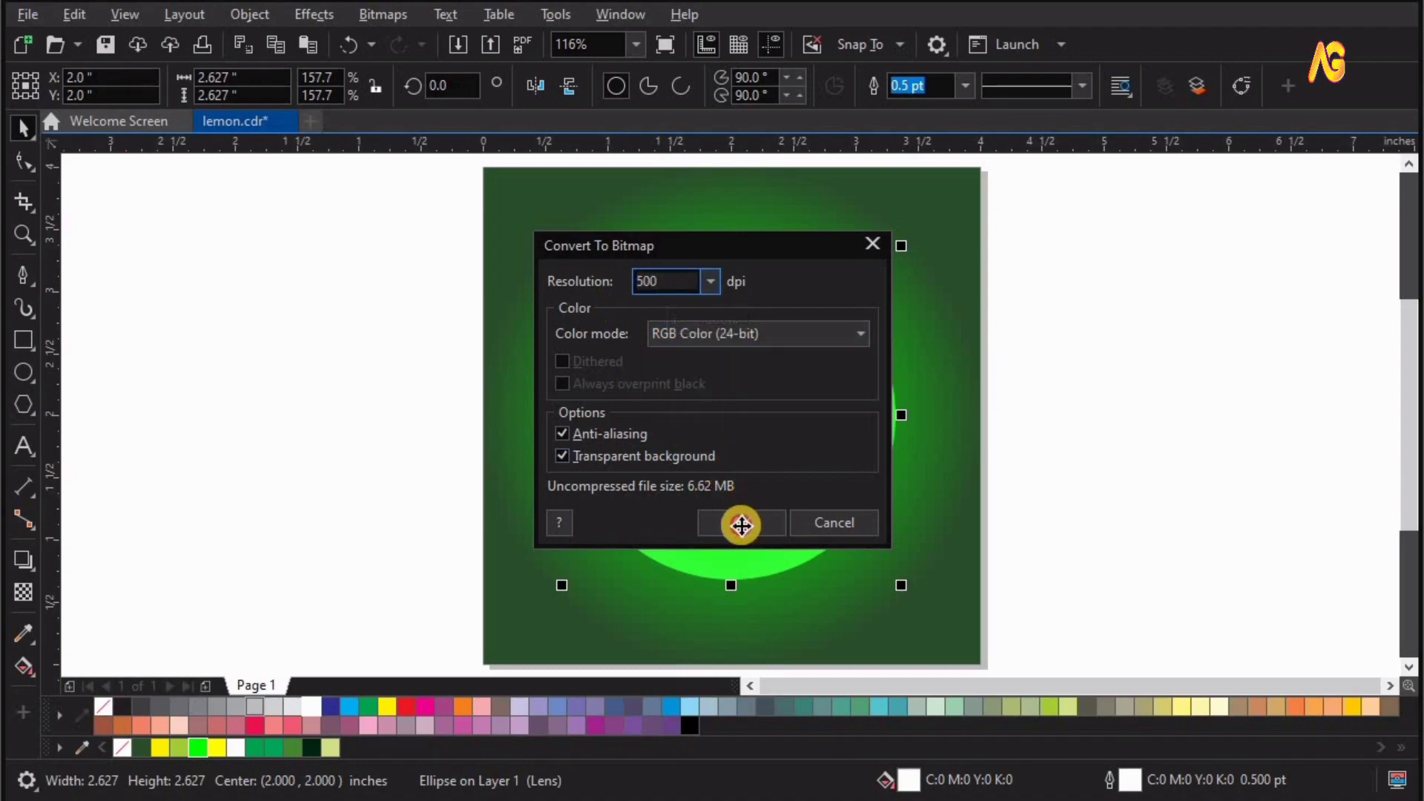
click(742, 522)
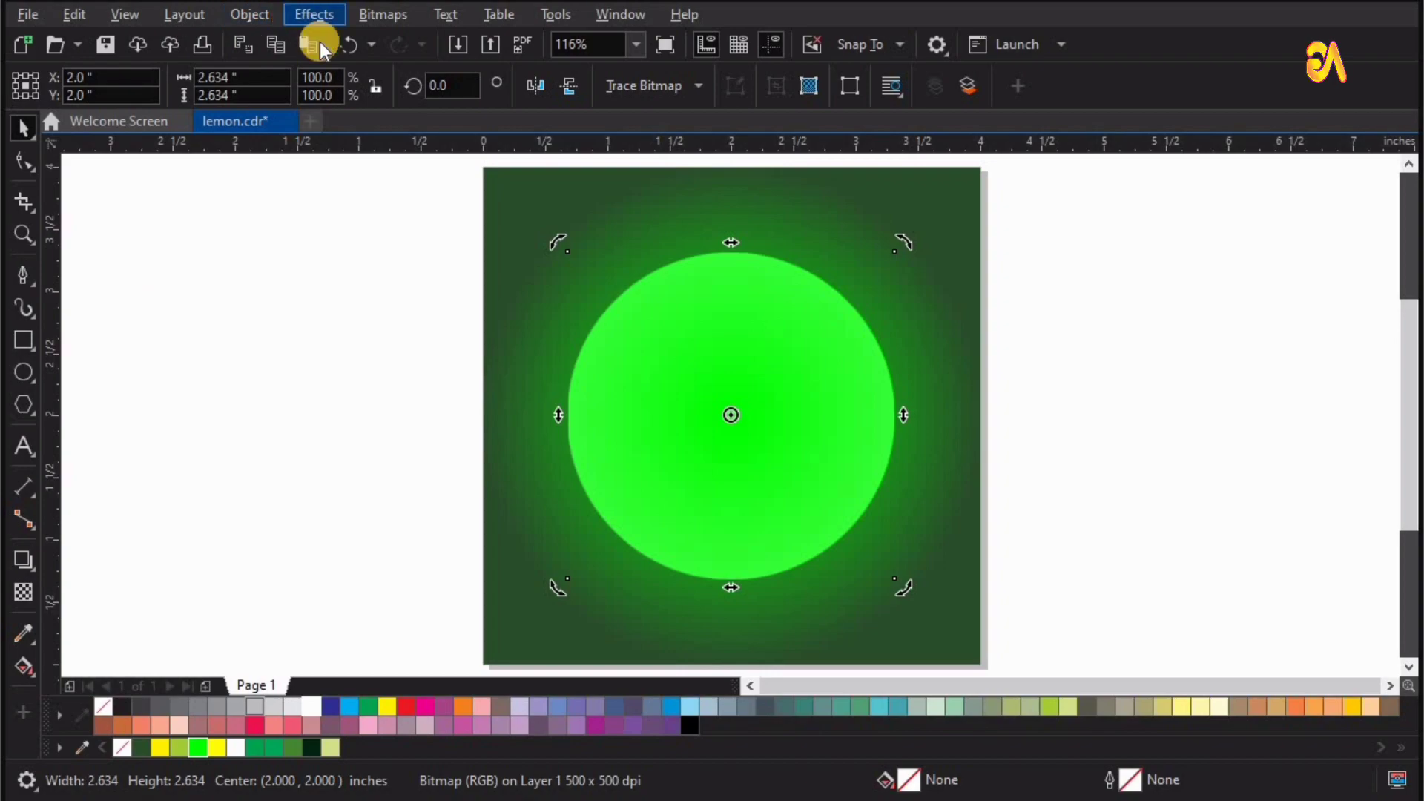
Apply a Gaussian Blur of about 135 pixels radius to the circle
click(314, 14)
mouse_move(332, 148)
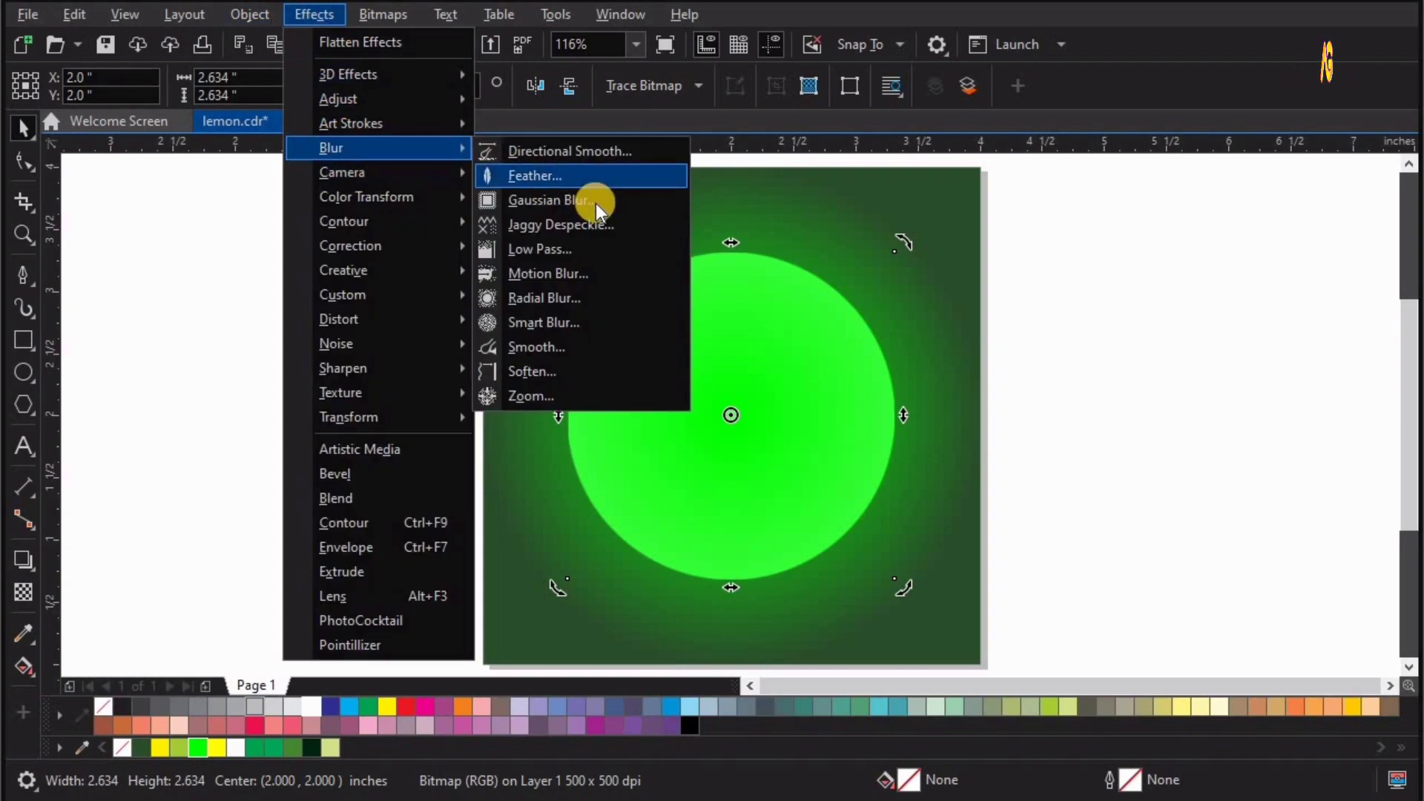
click(595, 203)
drag(542, 320, 358, 177)
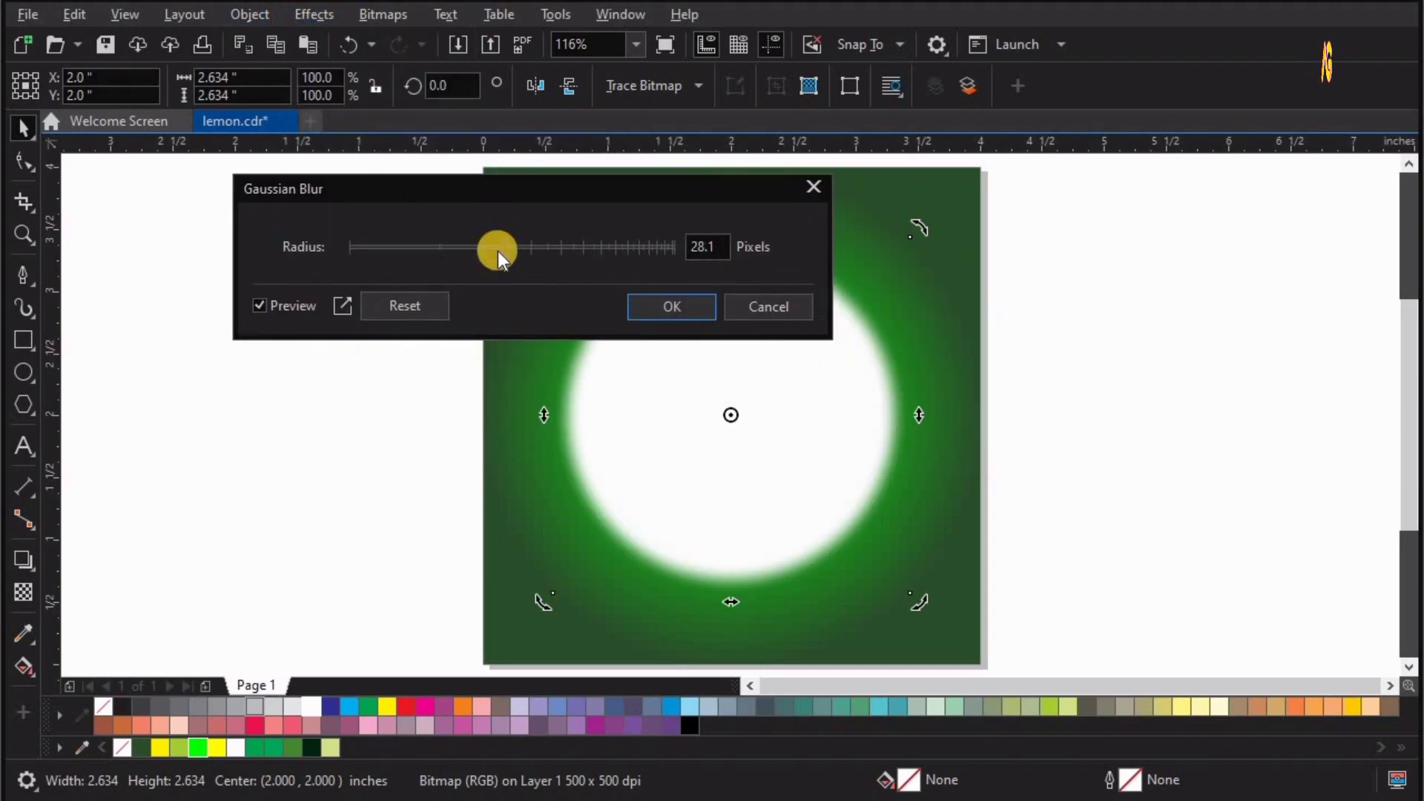
drag(504, 237, 588, 237)
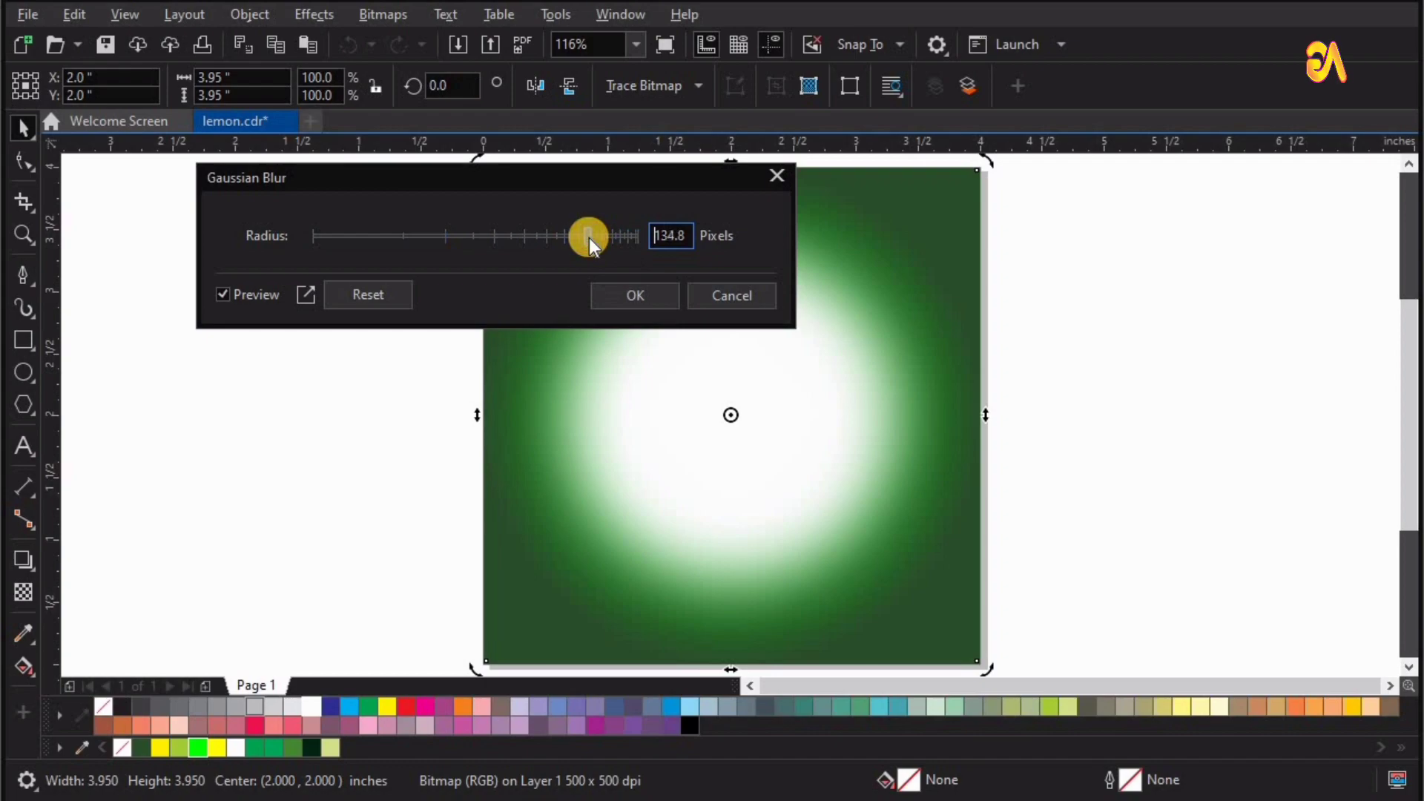
click(629, 296)
click(683, 394)
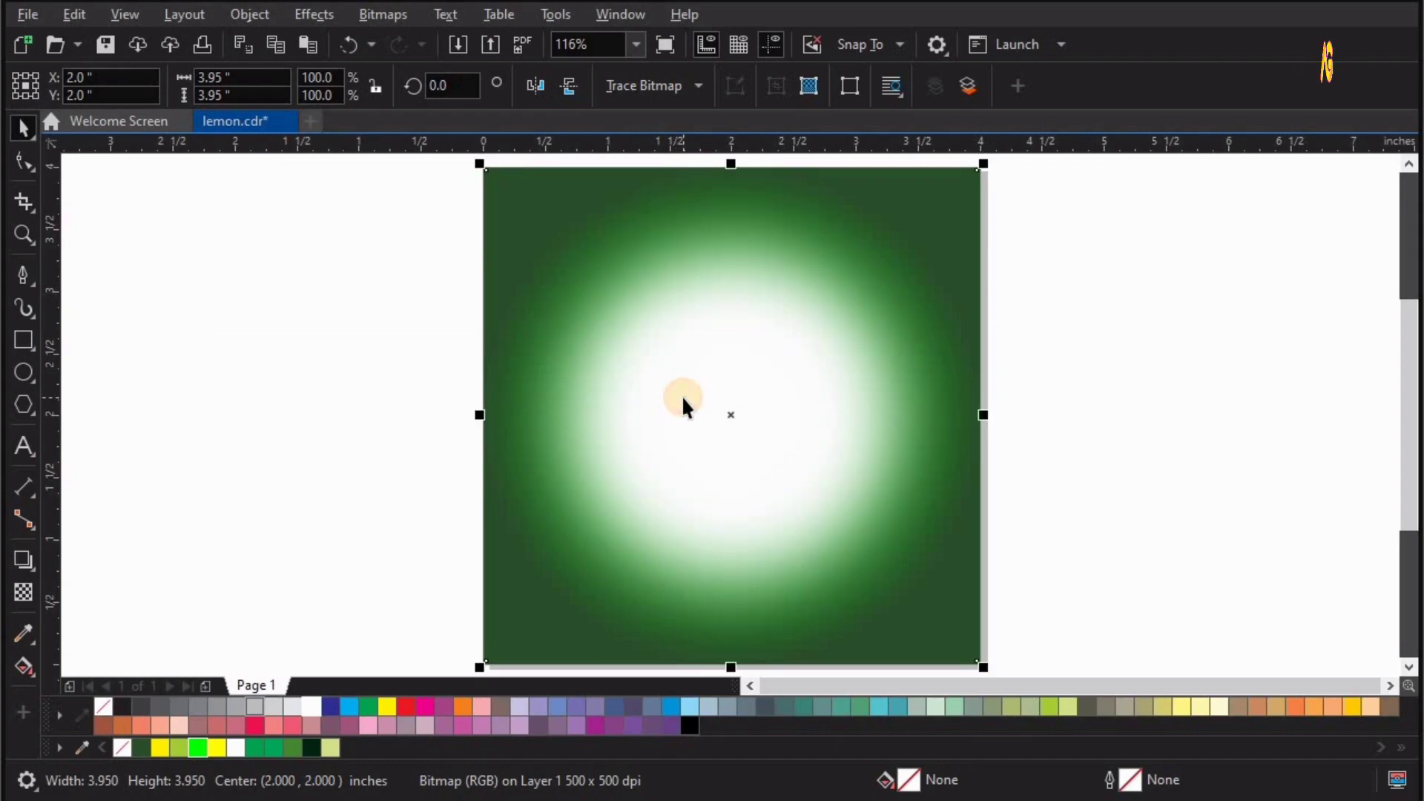
click(670, 432)
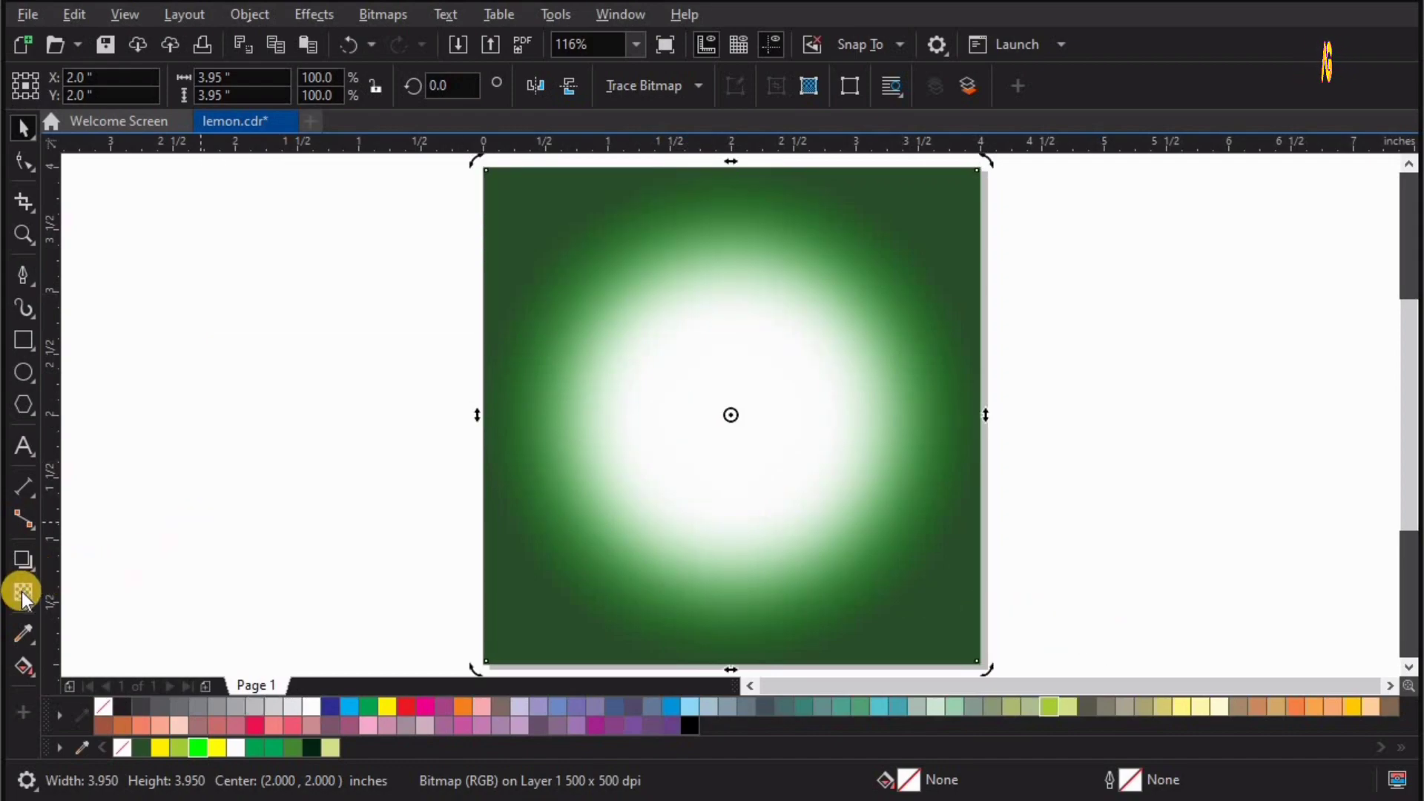
Set the blurred glow's transparency merge mode to Overlay
click(271, 86)
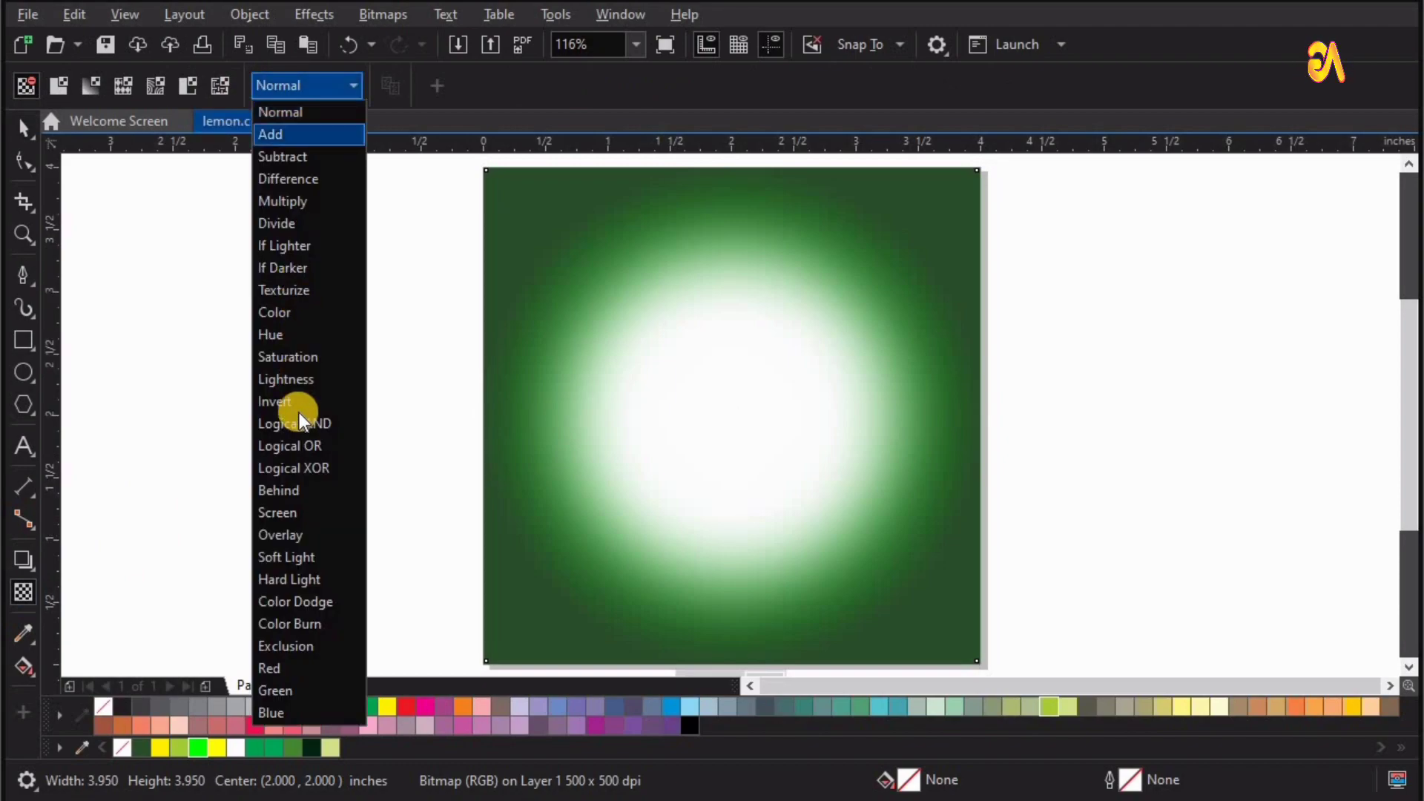
click(271, 534)
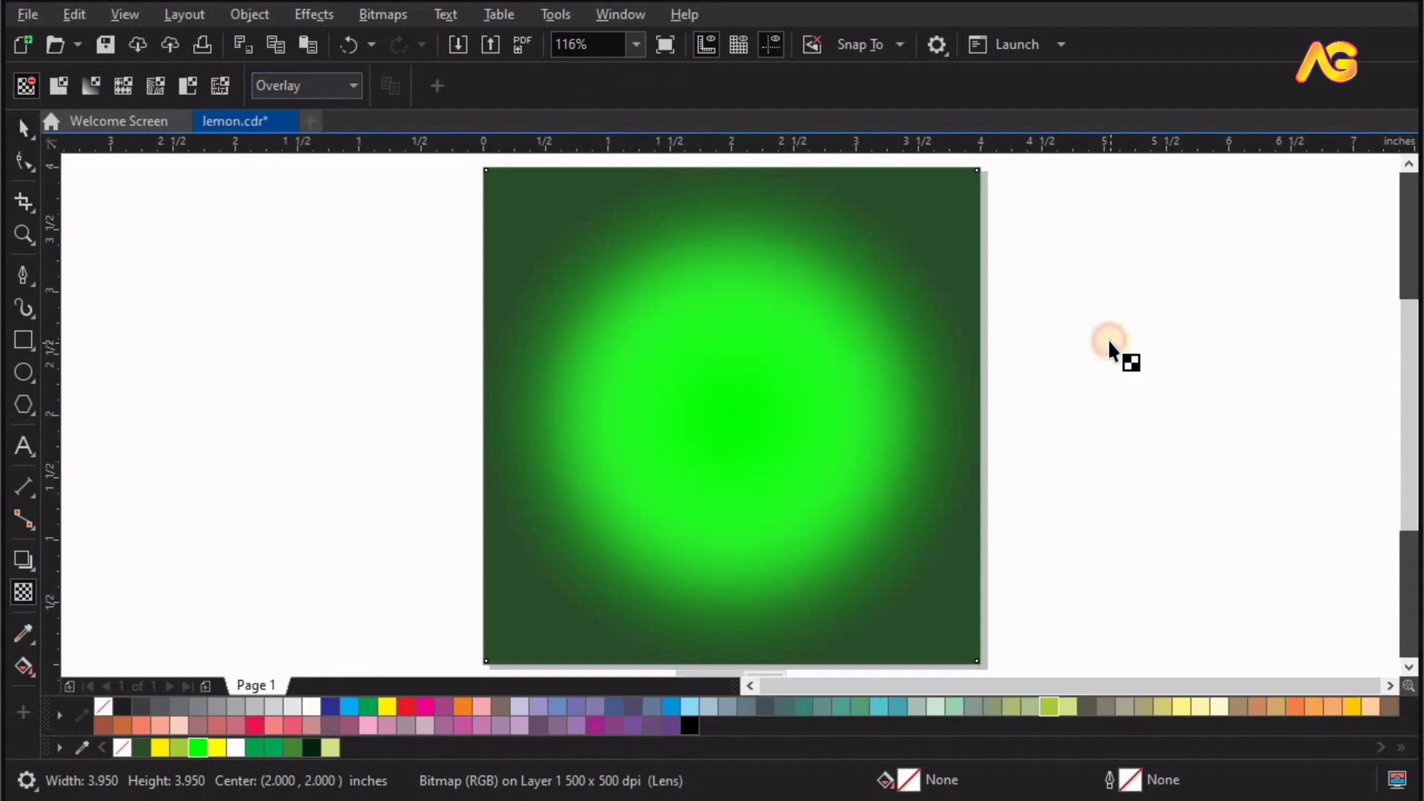
click(1109, 343)
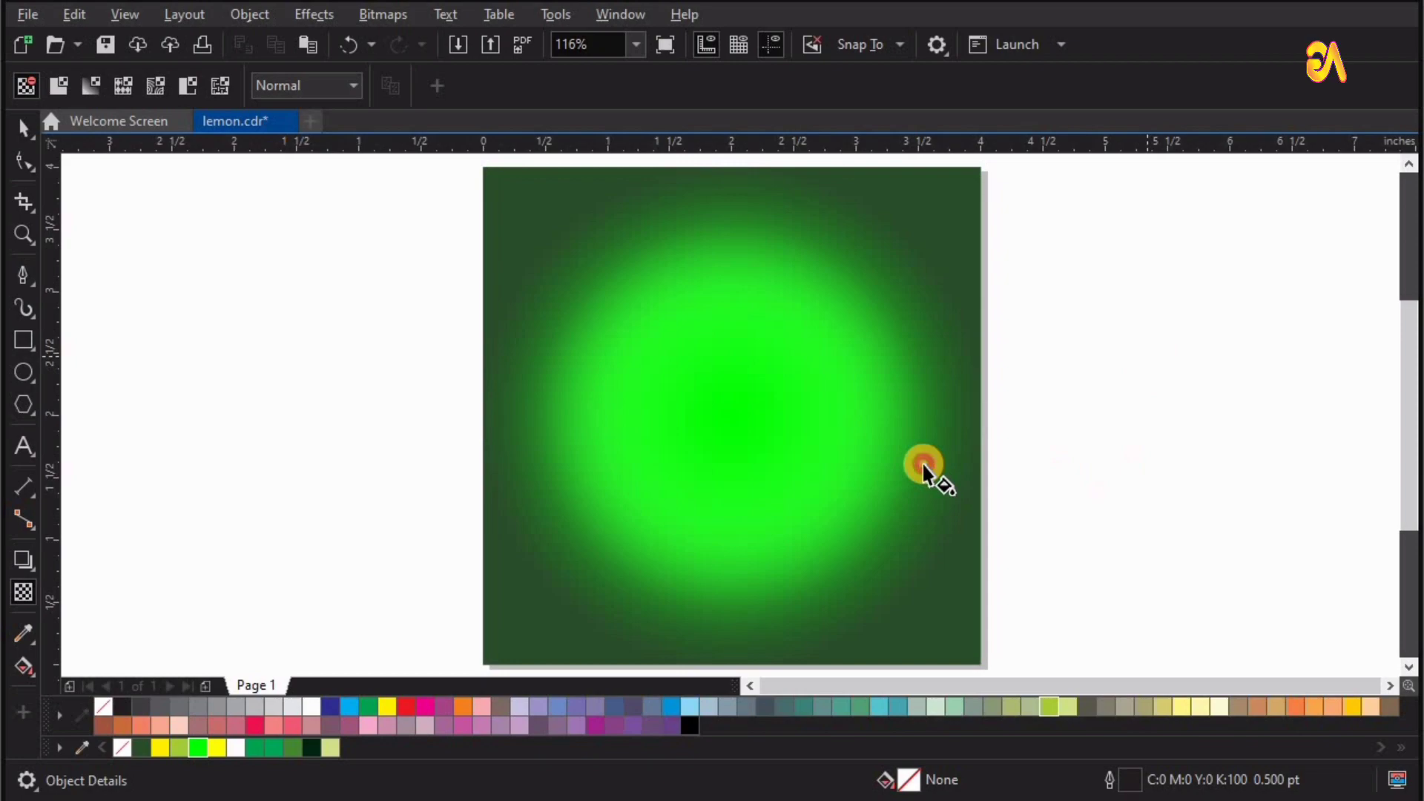
Make the background's radial fill centre yellow
key(g)
click(751, 437)
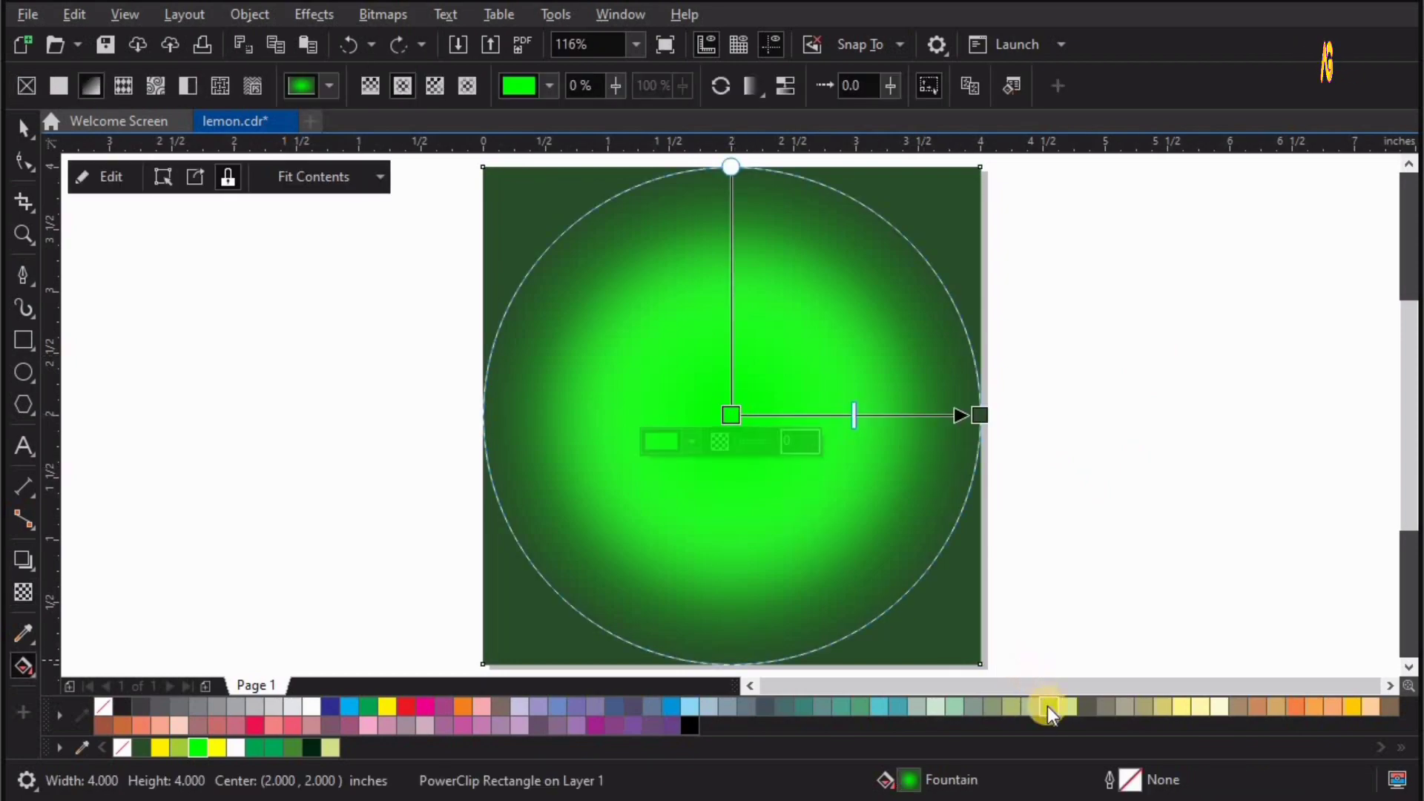
click(1048, 706)
click(1096, 407)
key(space)
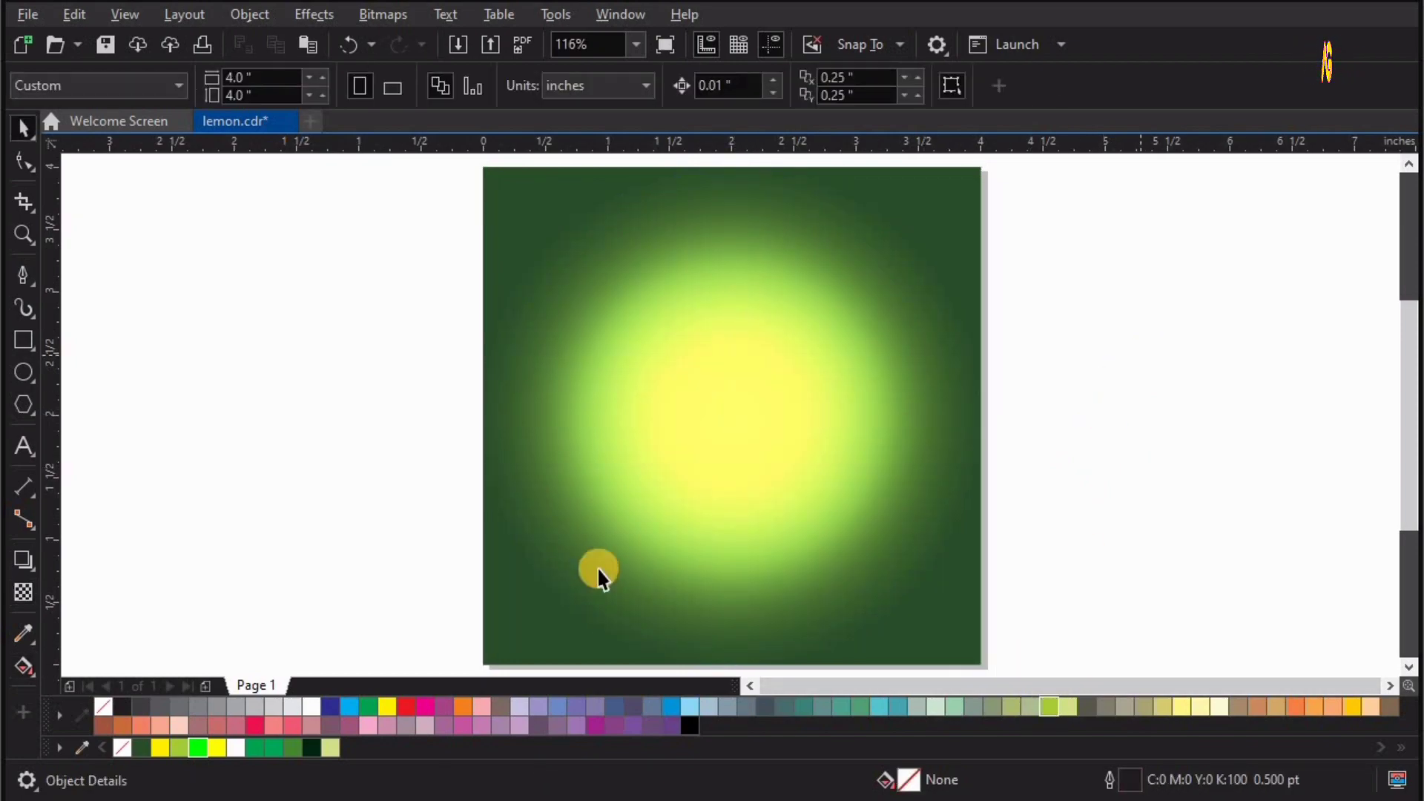
Import Artboard 1.png from Downloads and place it left of the page
click(34, 21)
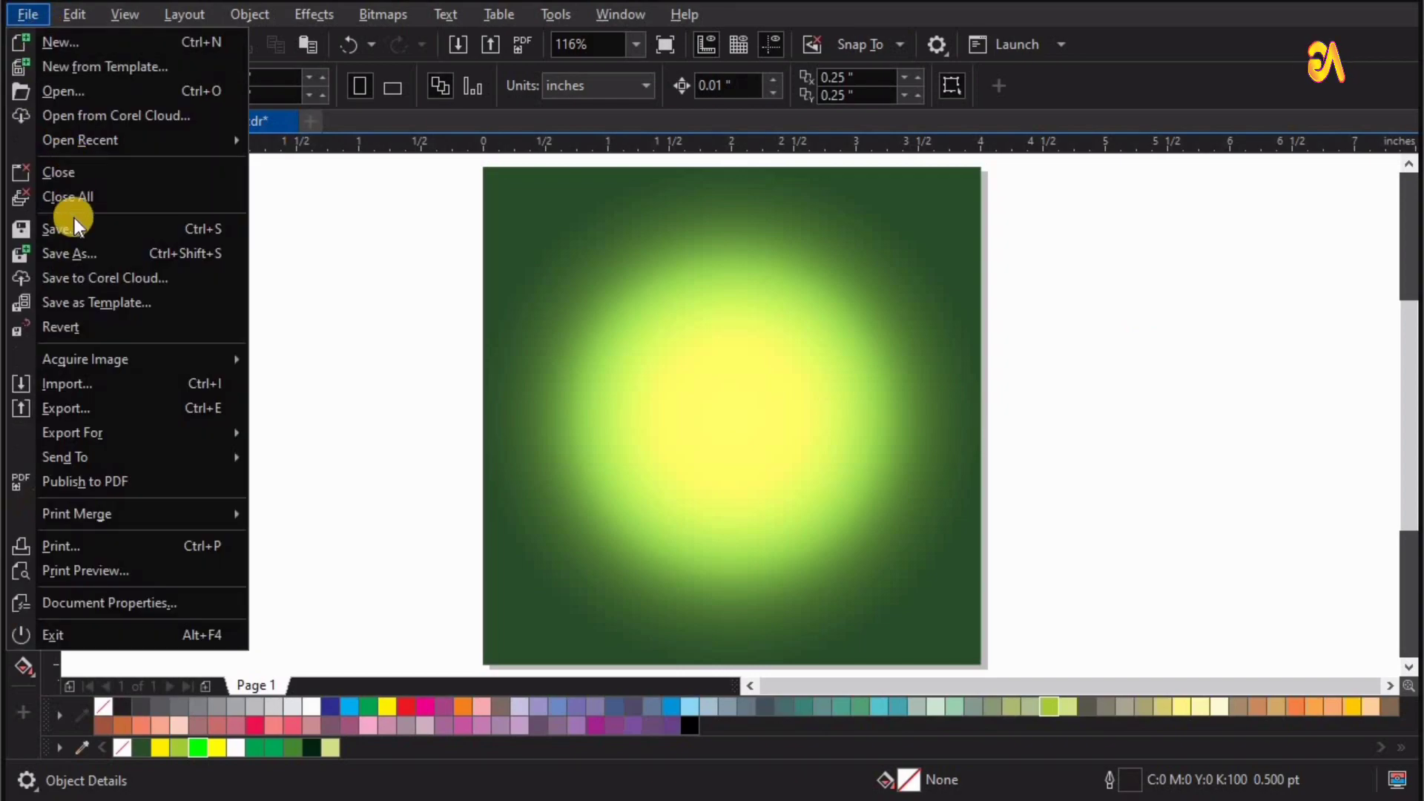
click(90, 384)
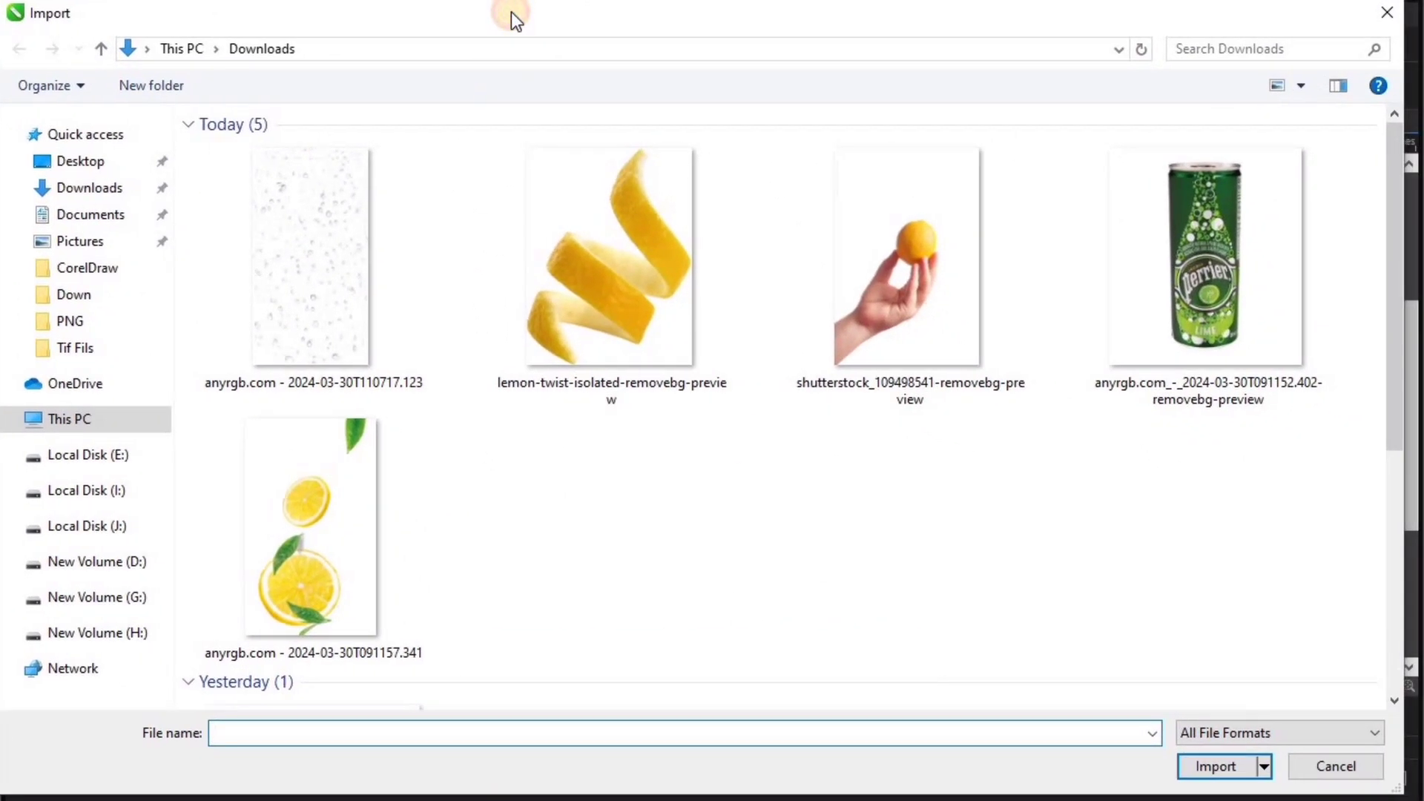
scroll(896, 408, down, 5)
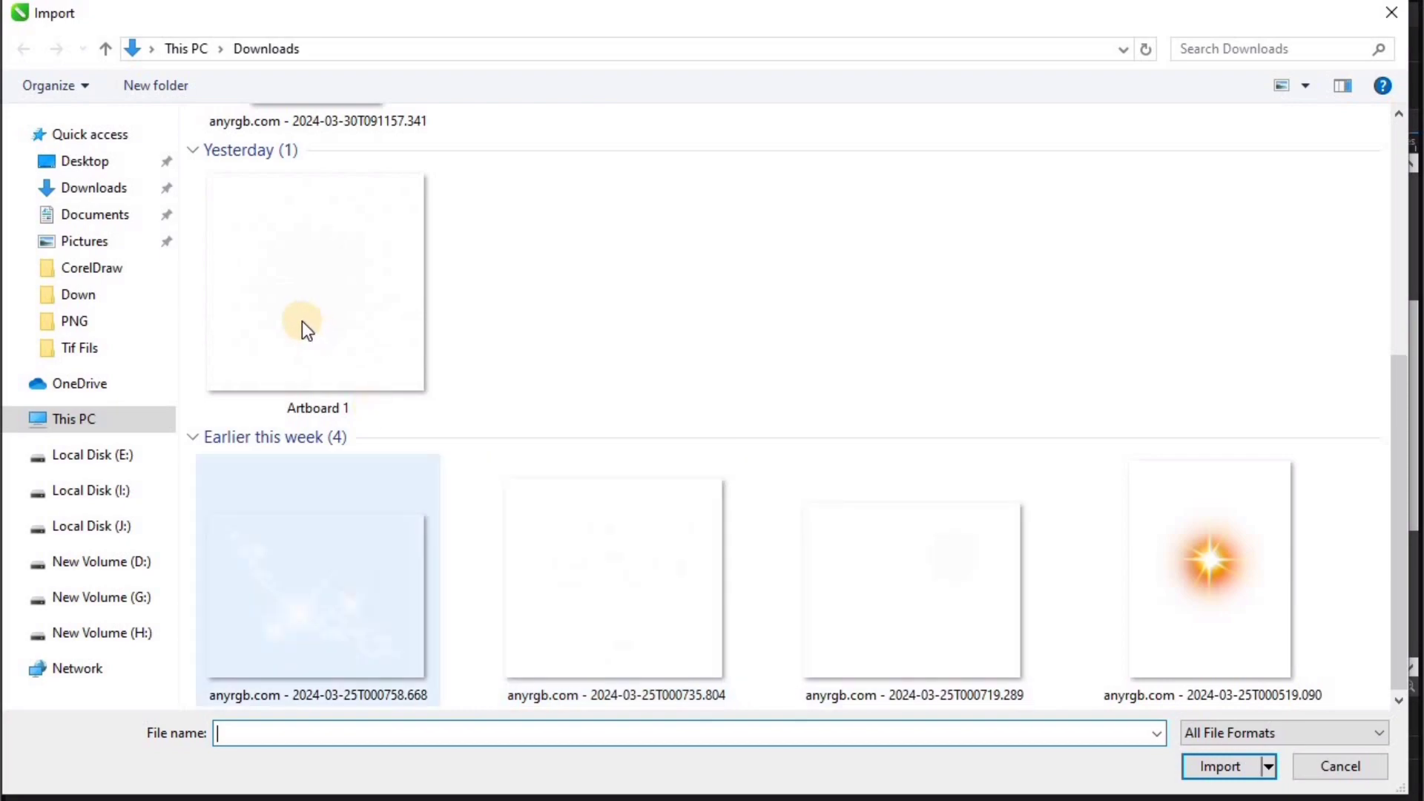
drag(301, 322, 717, 775)
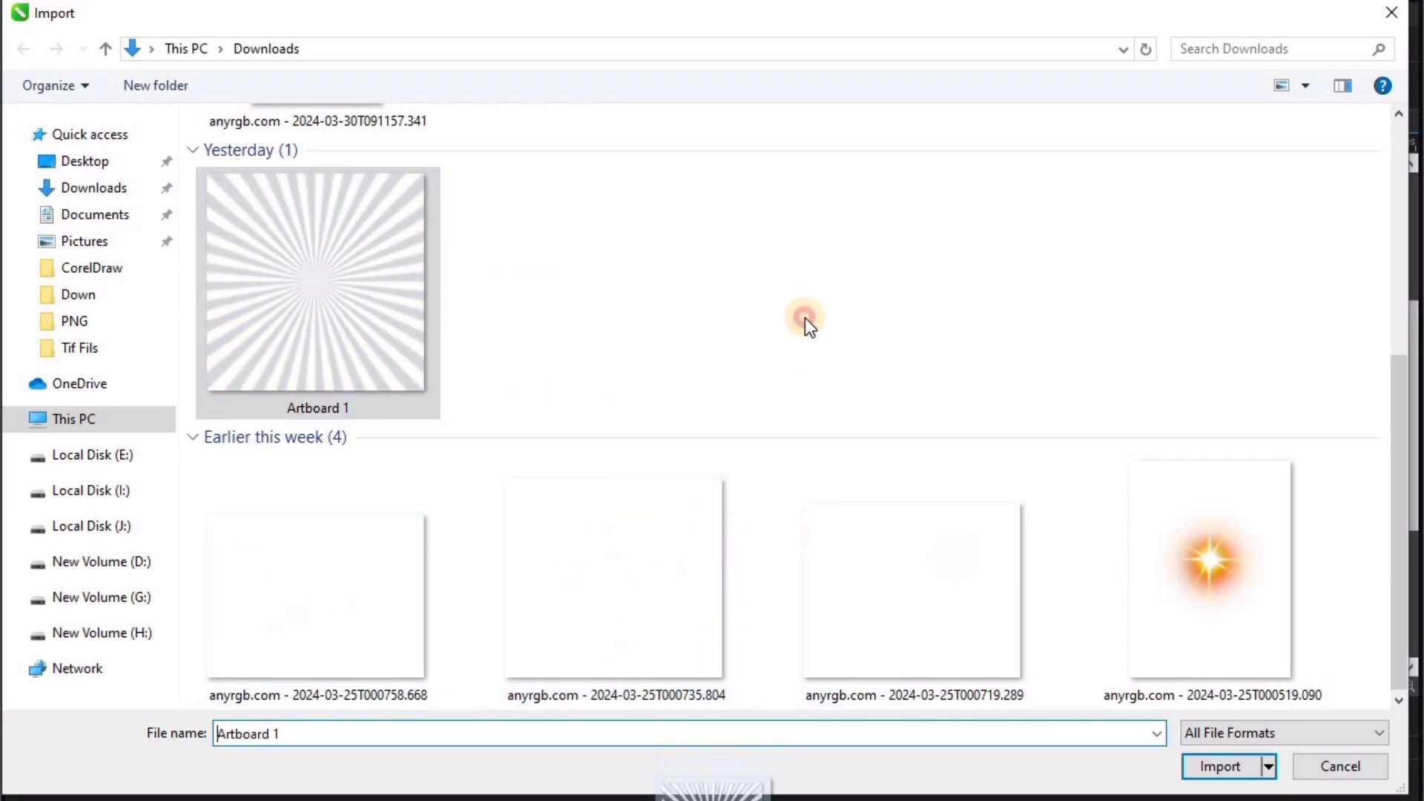
drag(718, 775, 1147, 722)
click(1220, 766)
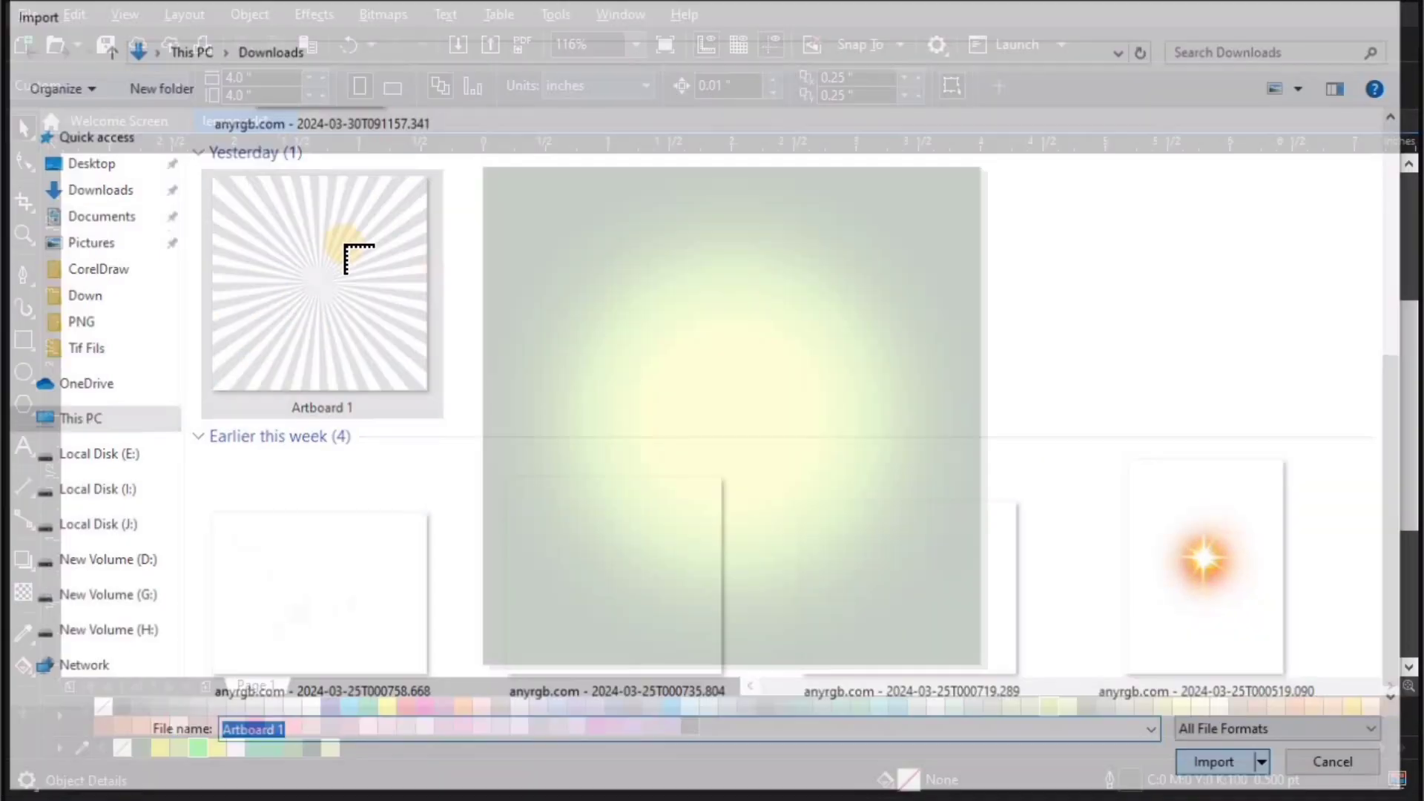
drag(293, 219, 458, 382)
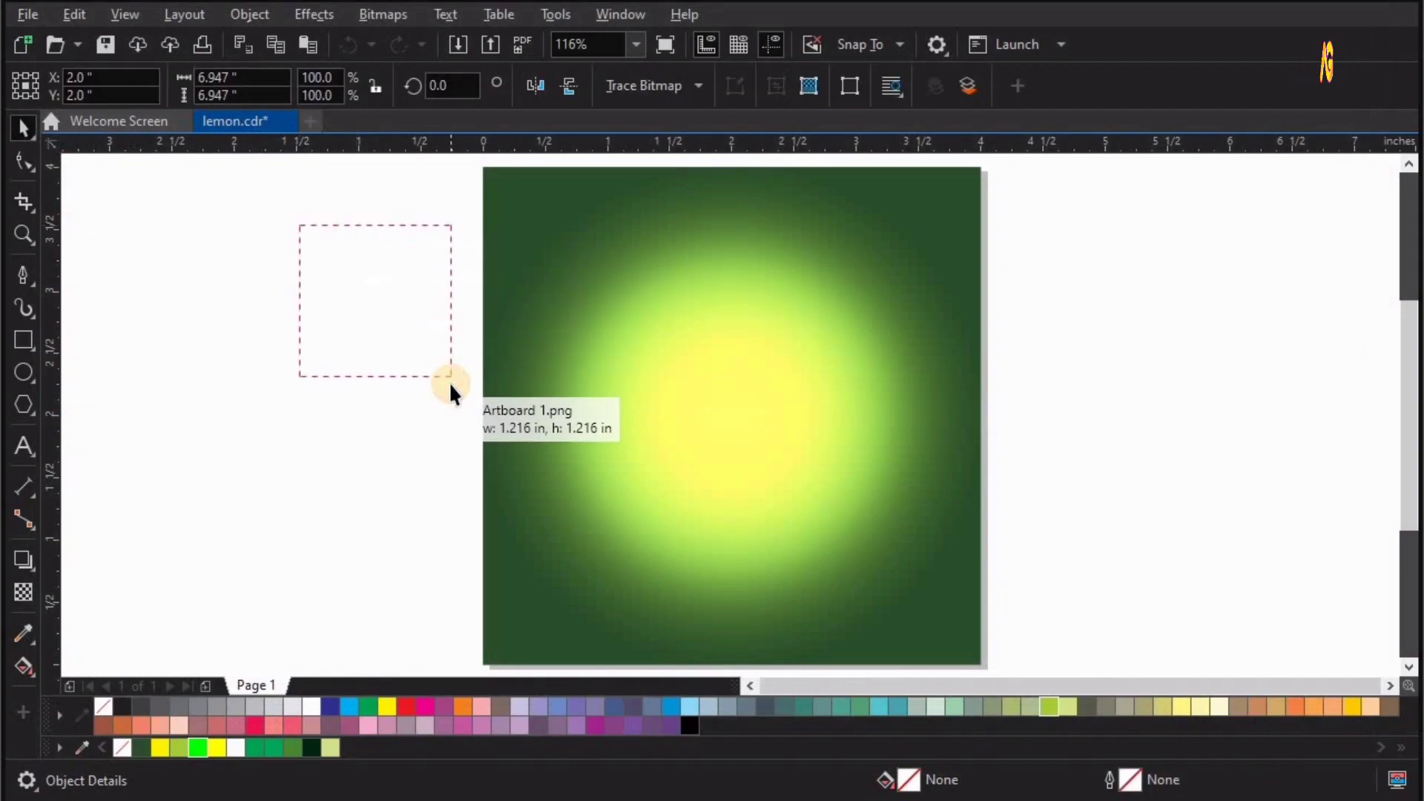
Centre the sunburst on the page and scale it to cover the background
shift+click(680, 326)
key(c)
key(e)
key(Escape)
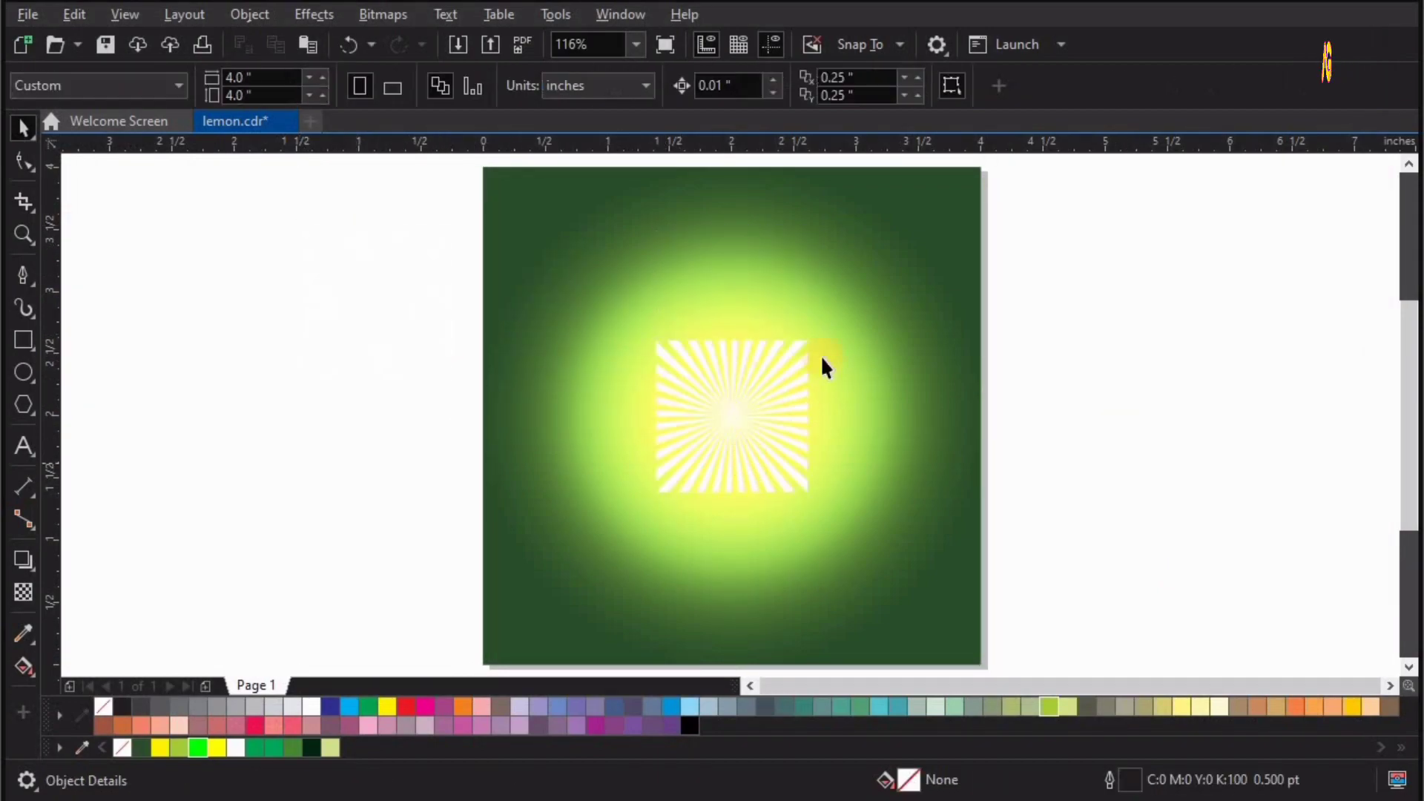
click(814, 337)
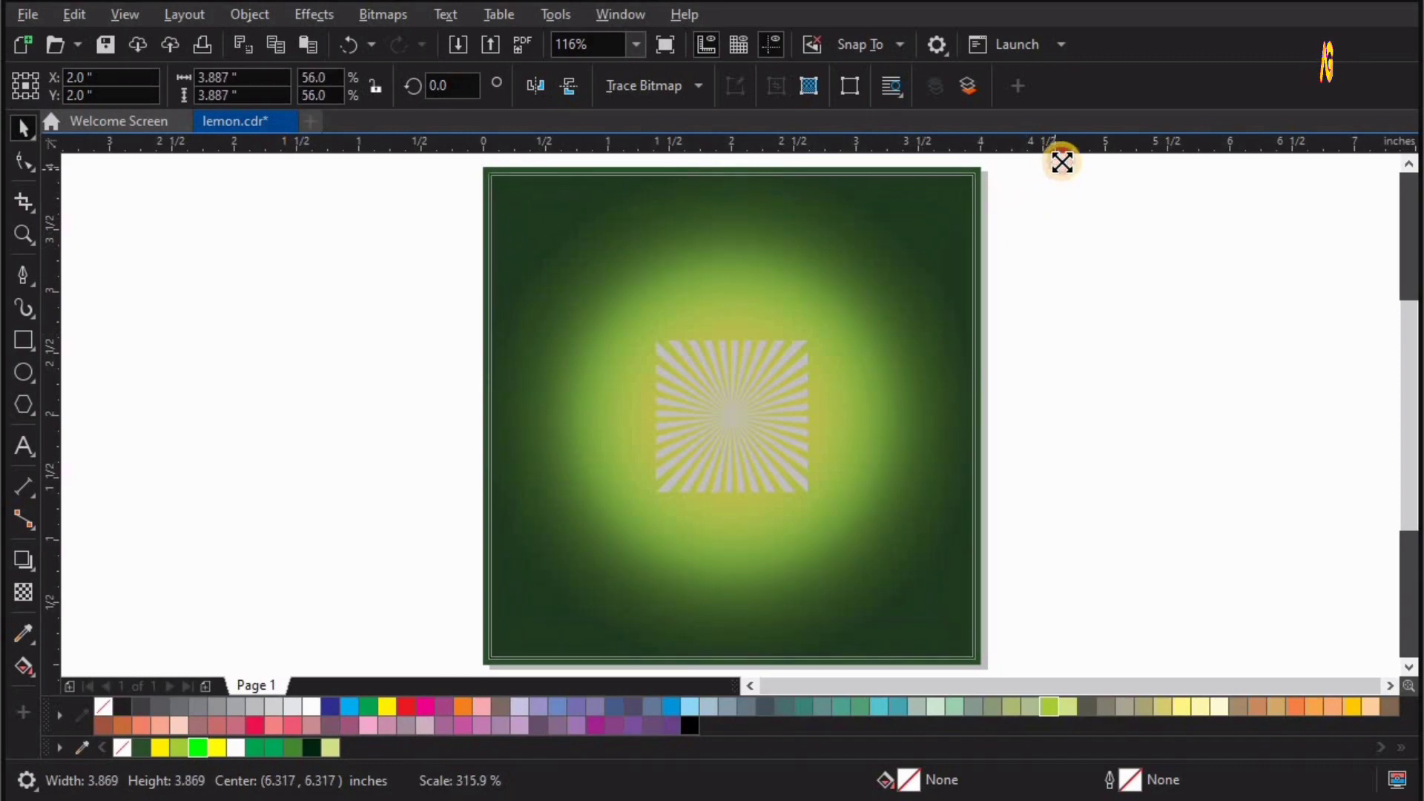
mouse_move(814, 336)
mouse_down()
mouse_move(1045, 200)
mouse_move(1034, 227)
mouse_up()
key(Escape)
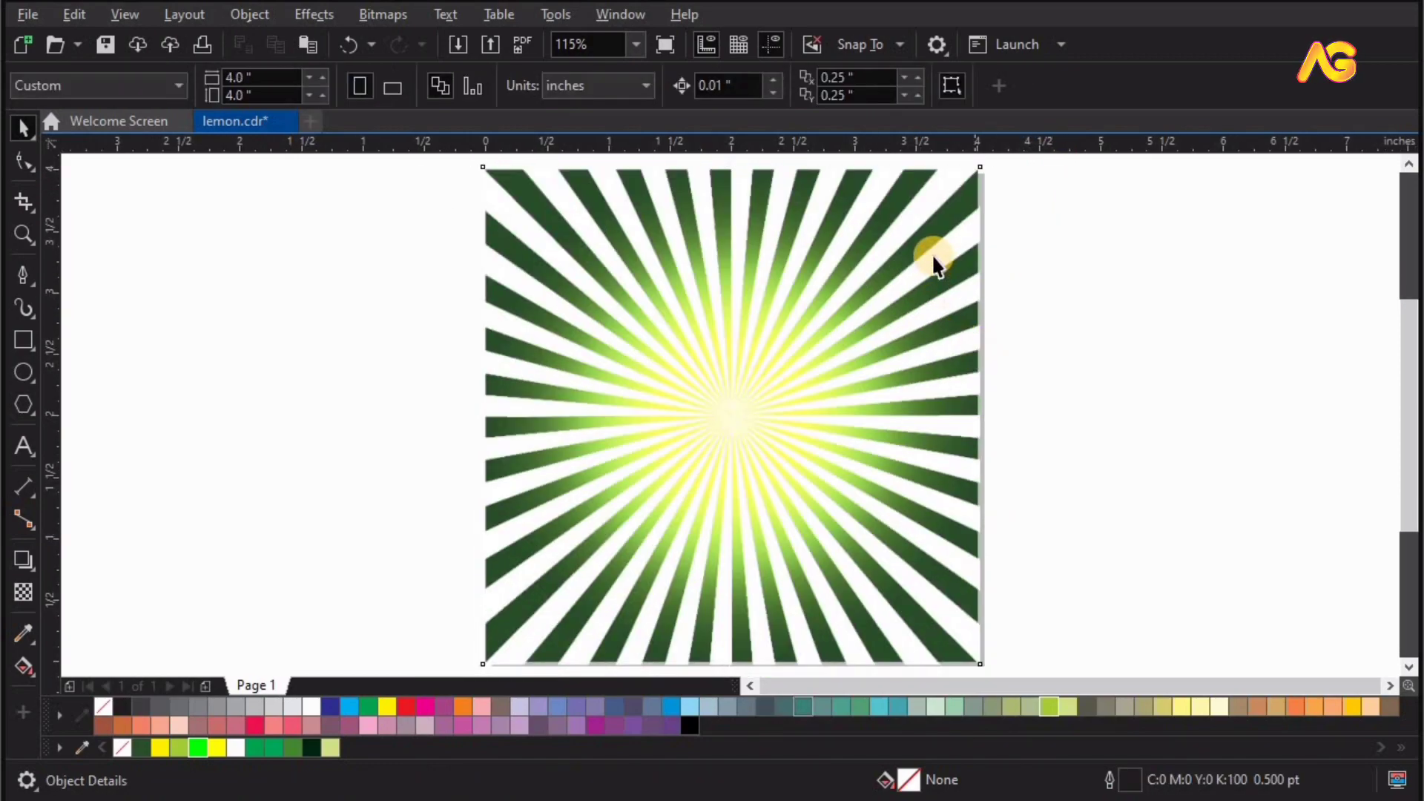
Set the sunburst's transparency merge mode to Overlay
key(ctrl+a)
click(25, 593)
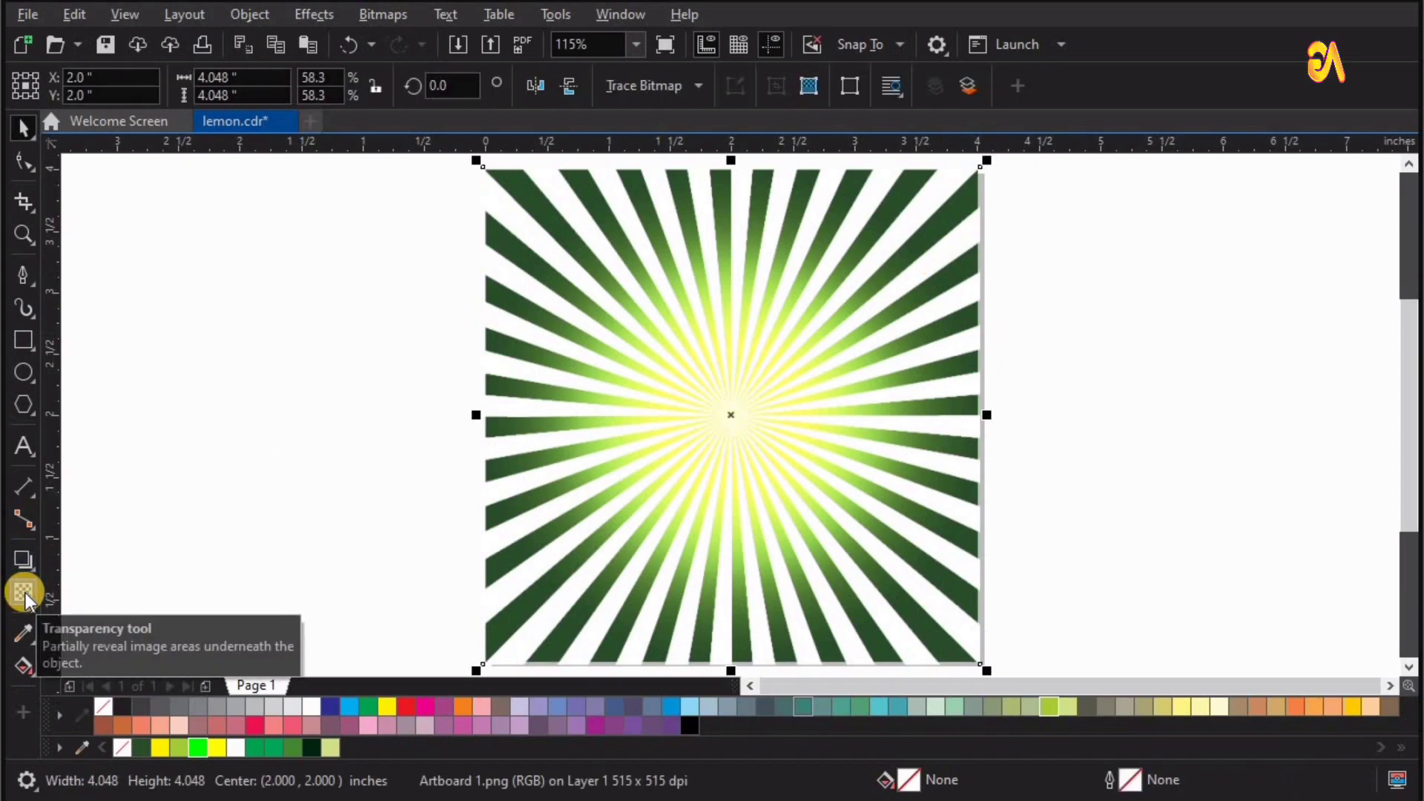
click(296, 84)
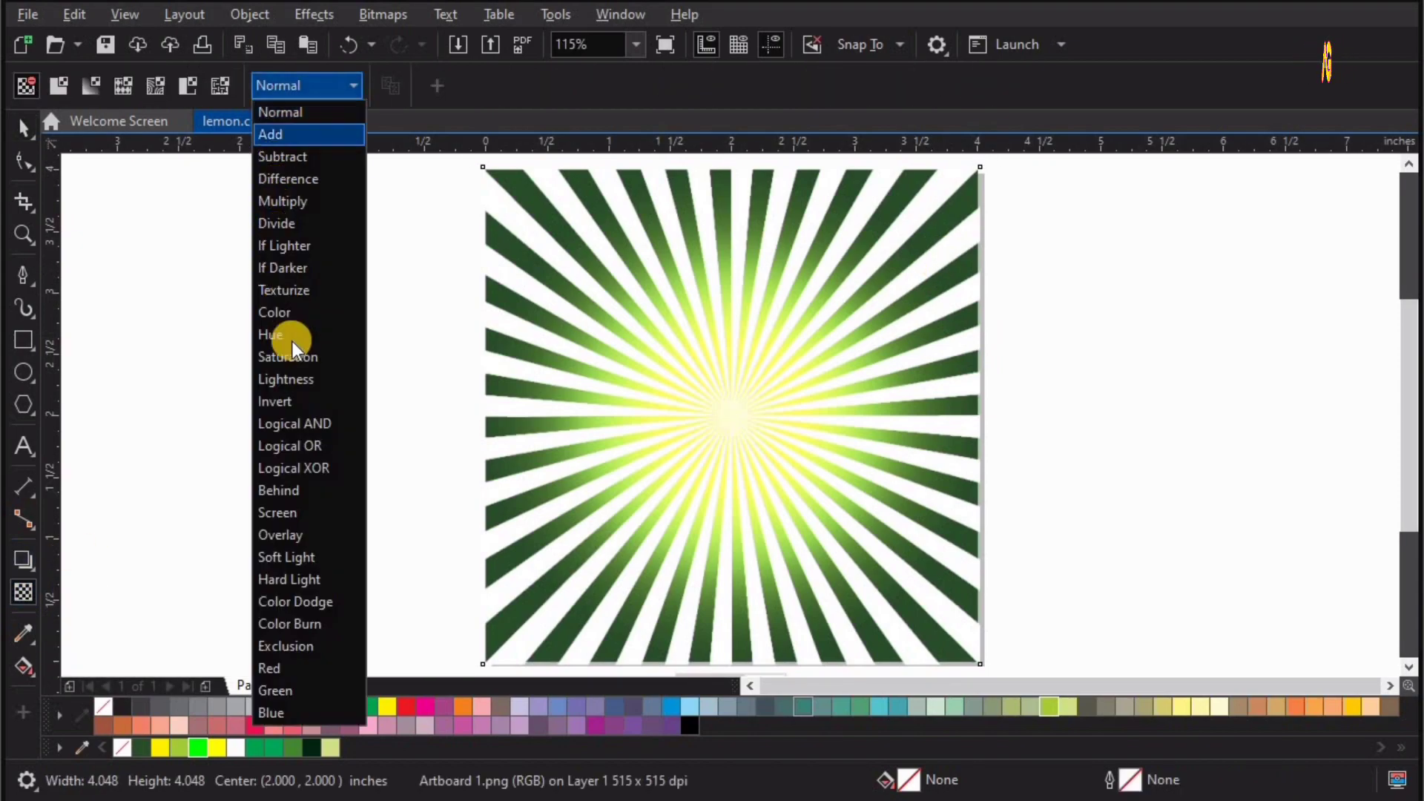
click(297, 531)
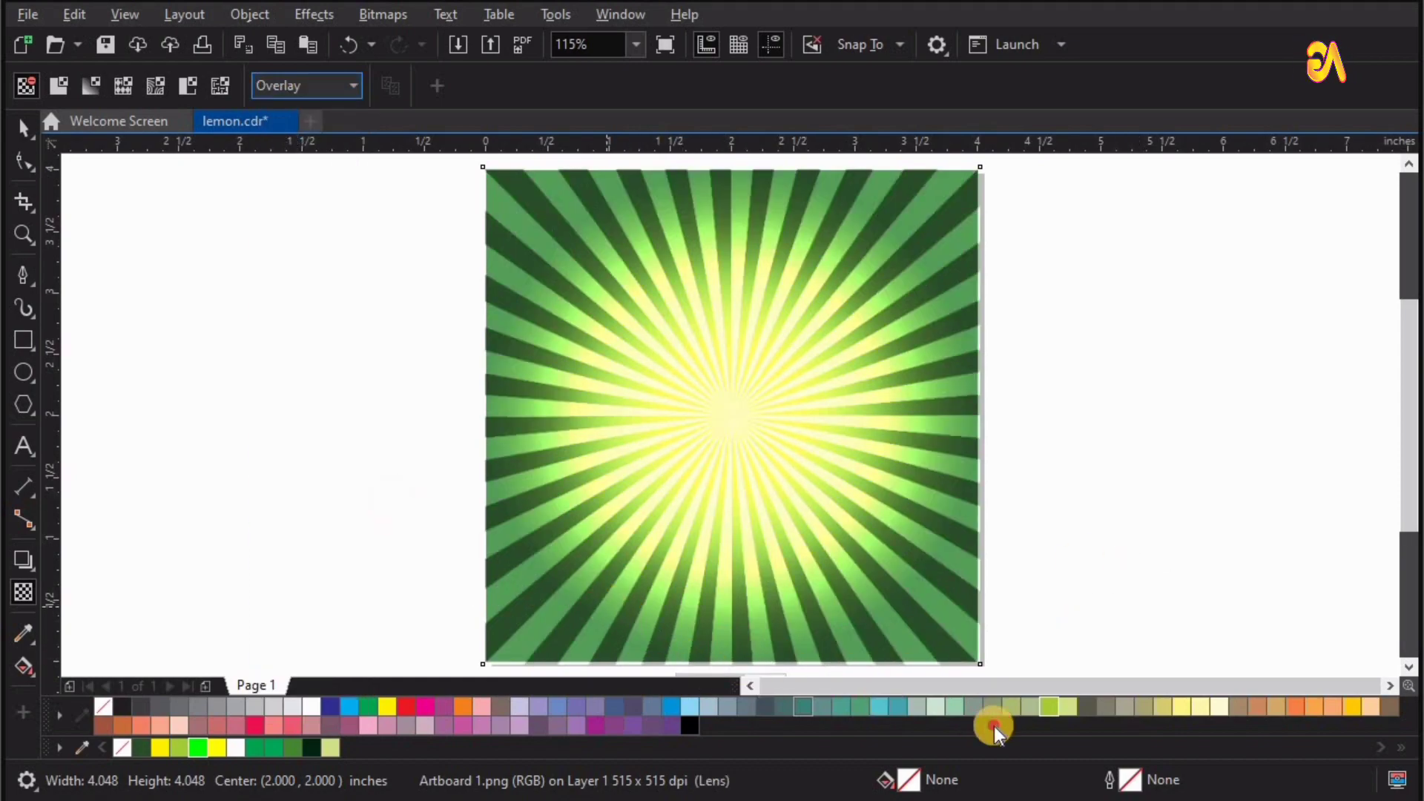
Raise the sunburst's transparency so its rays fade to faint streaks
key(space)
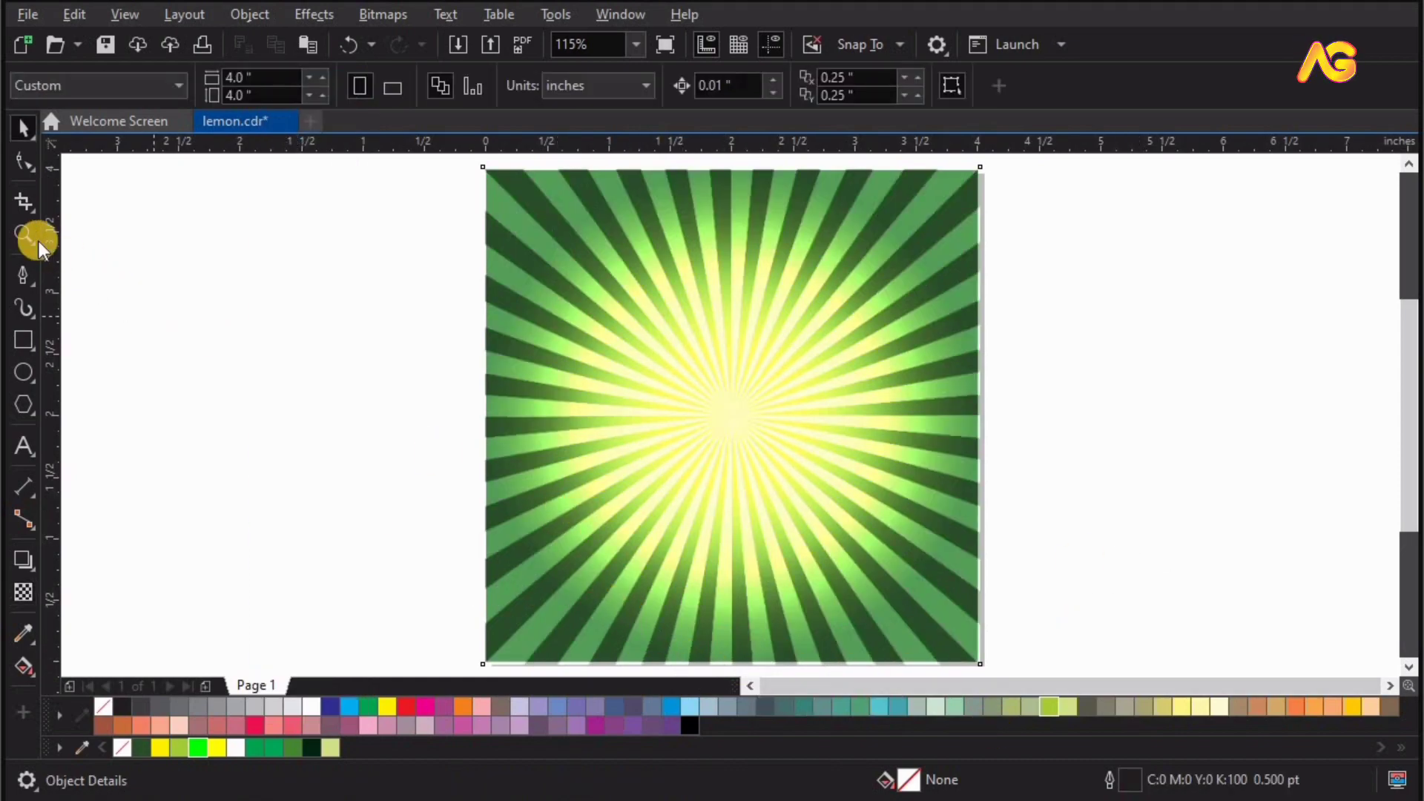
click(23, 232)
drag(474, 536, 1066, 689)
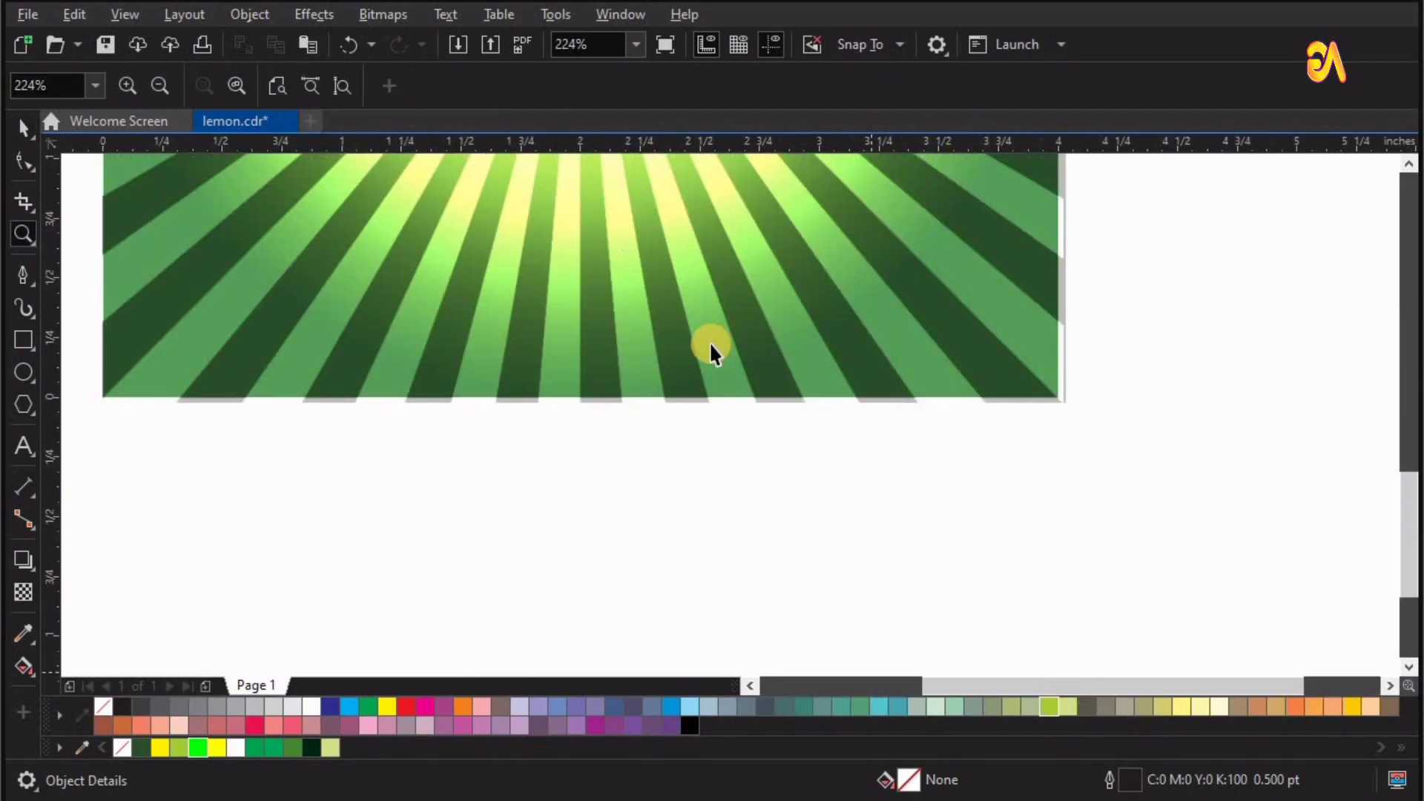
key(space)
click(135, 445)
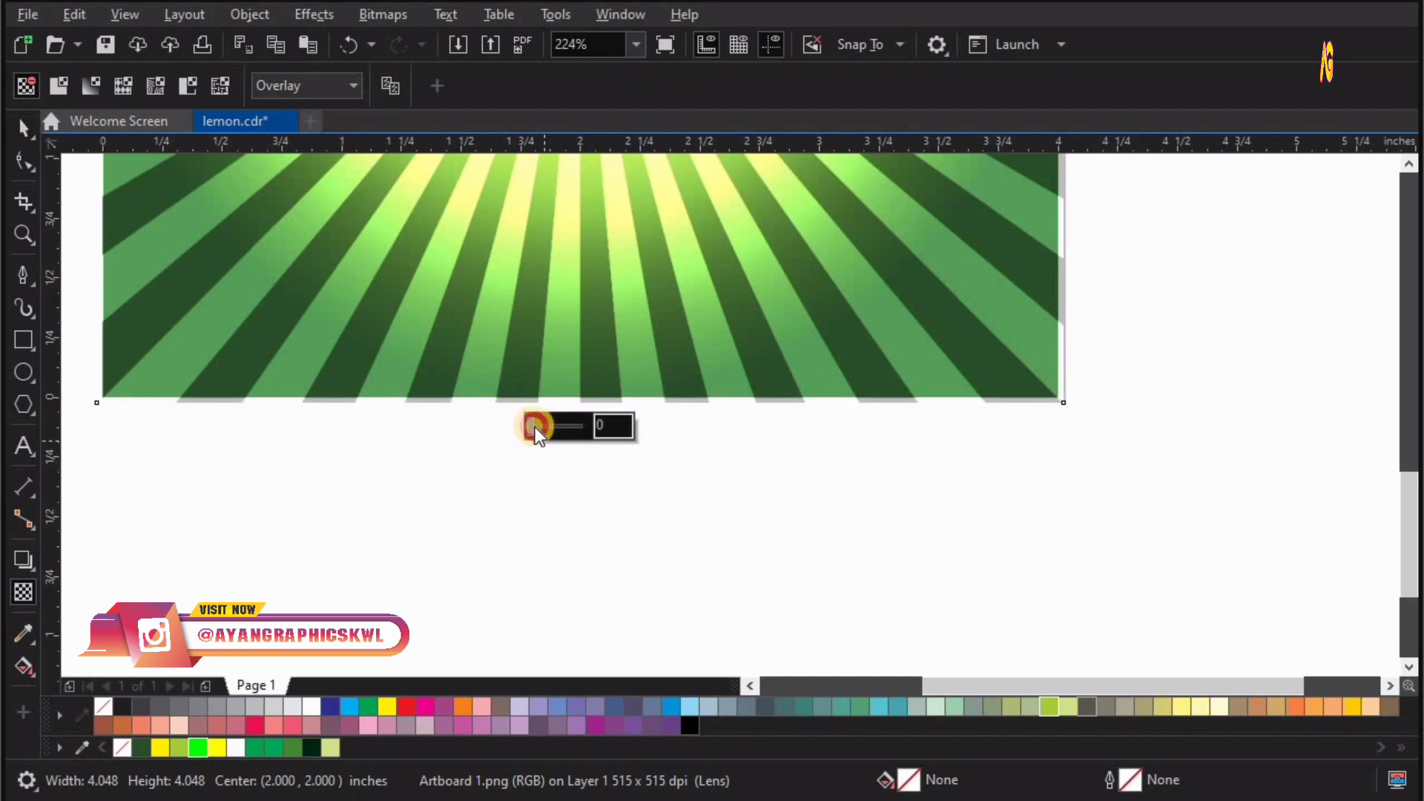
drag(550, 428, 580, 430)
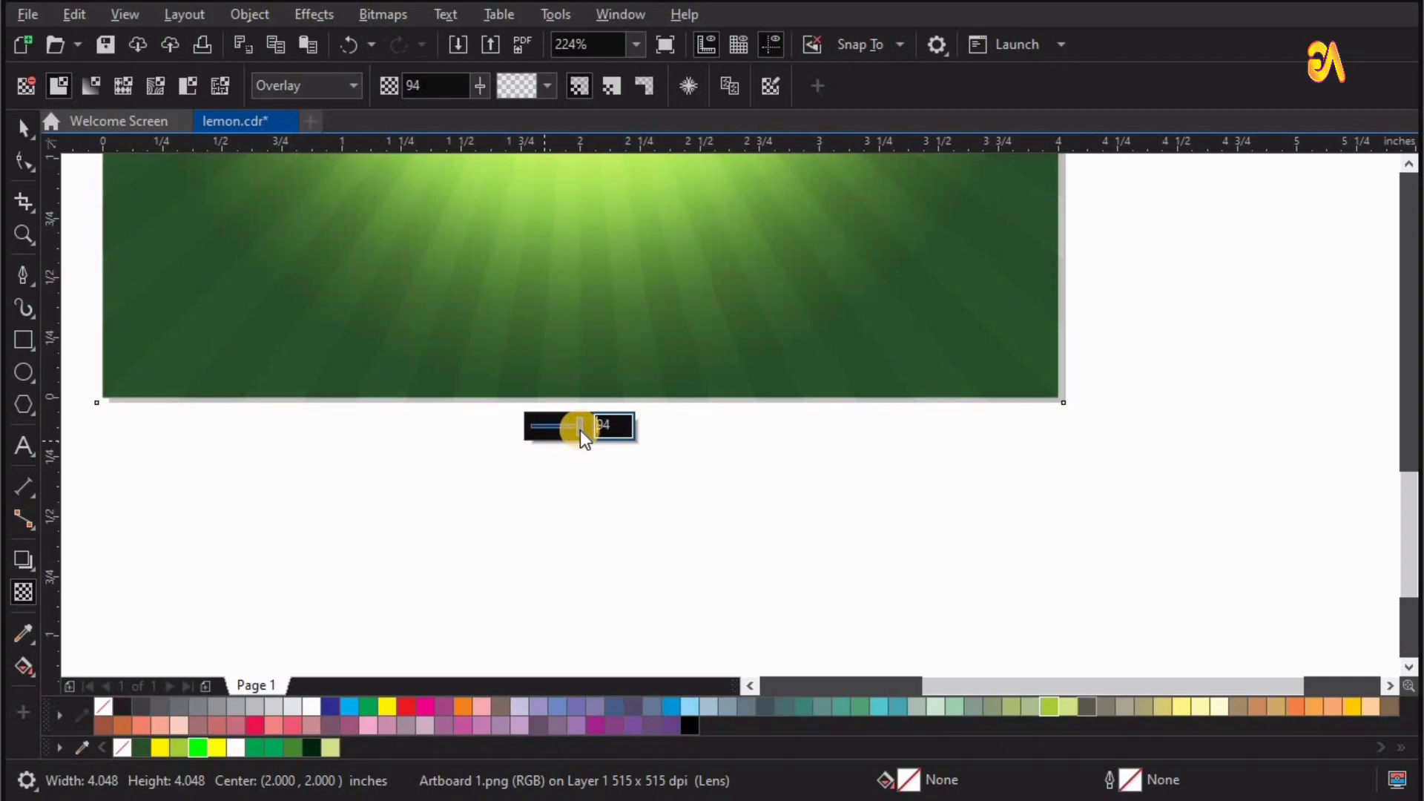
click(732, 456)
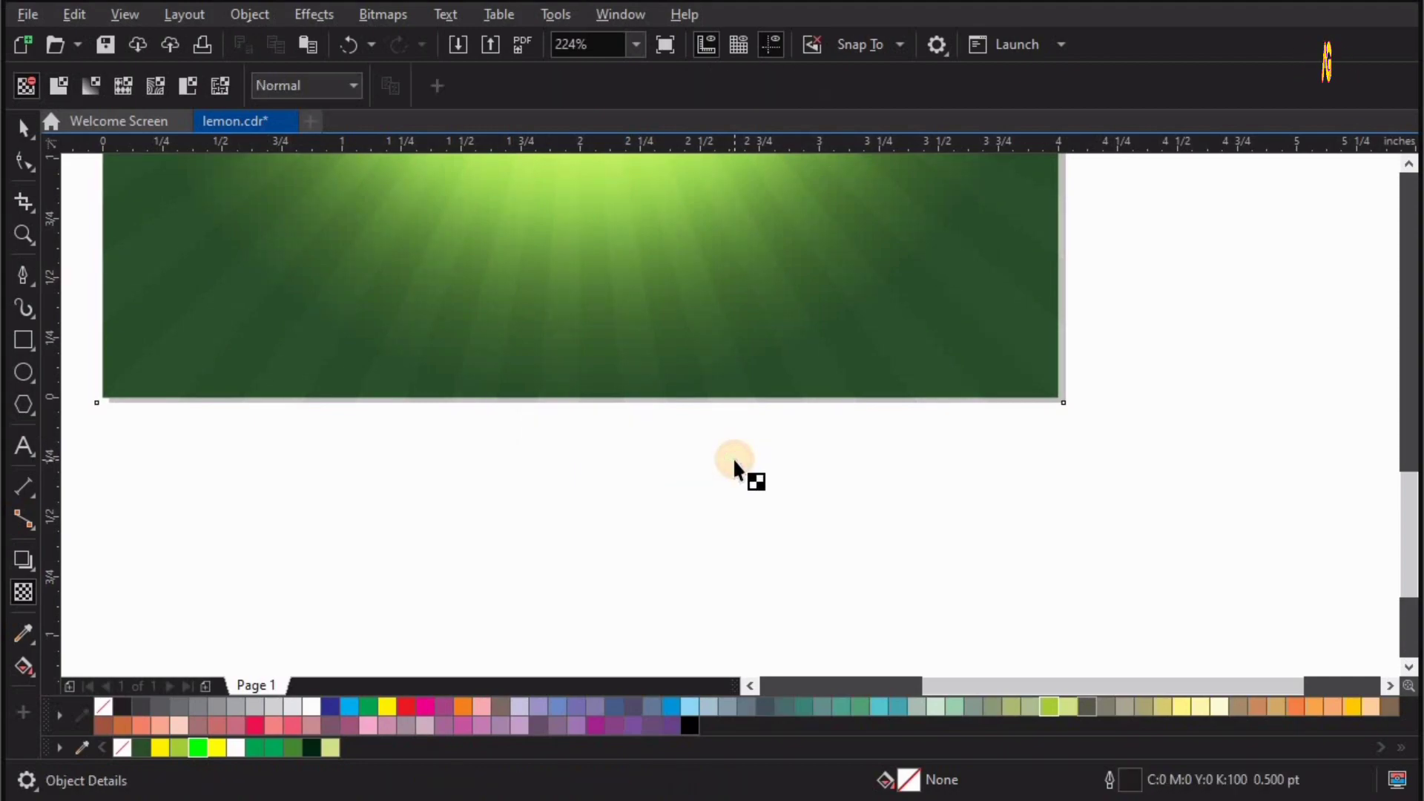
key(shift+F4)
key(space)
click(912, 252)
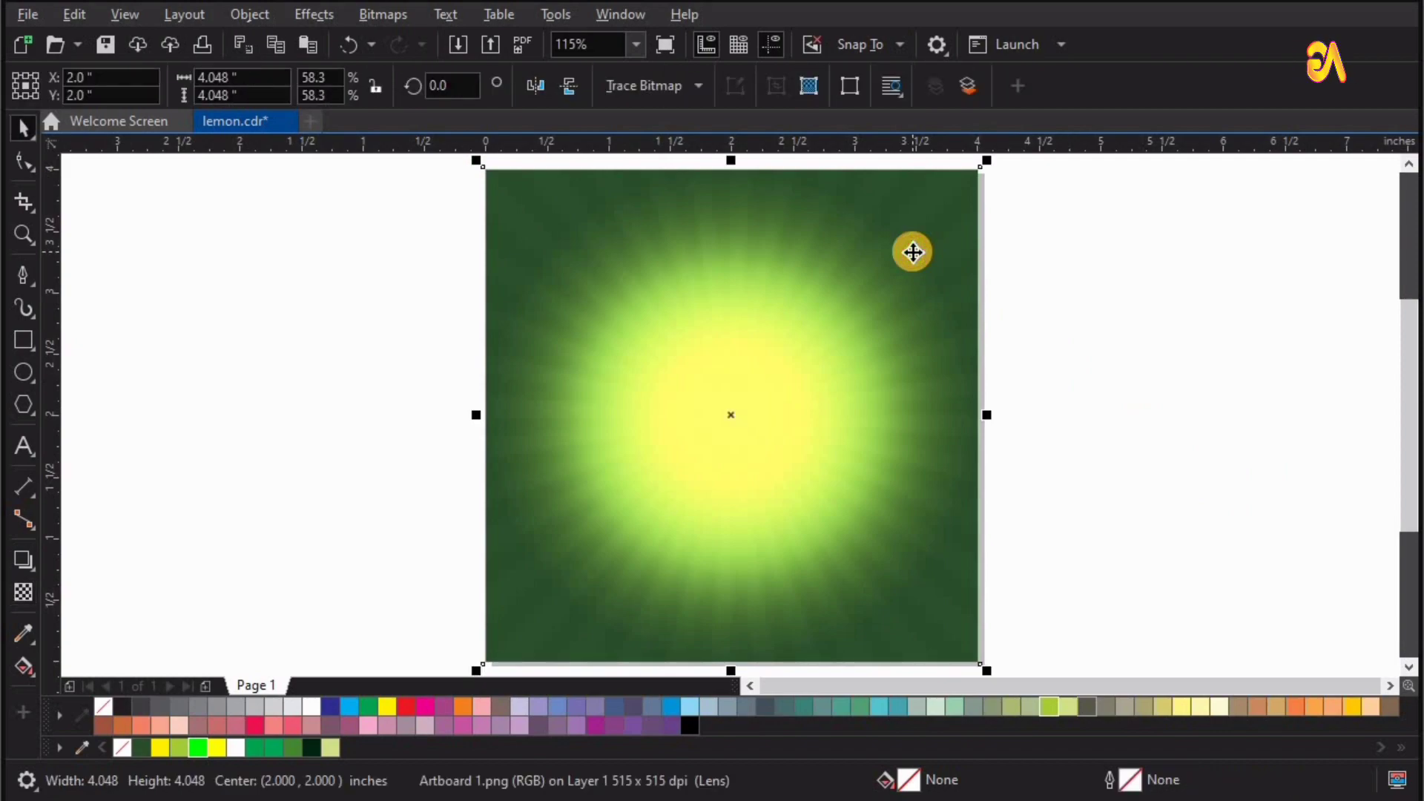
Send the sunburst glow image back one step in the stacking order
right_click(901, 248)
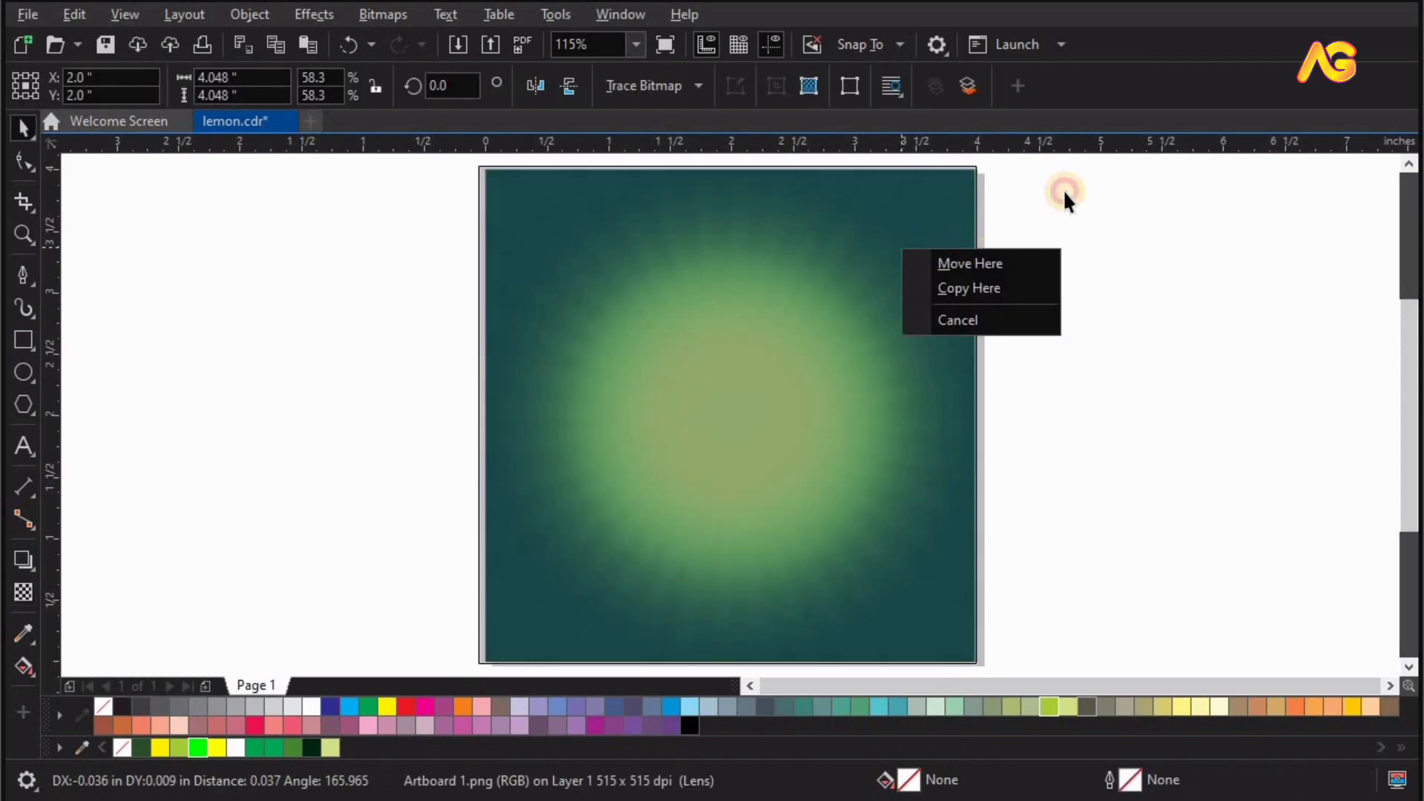
key(Escape)
click(949, 211)
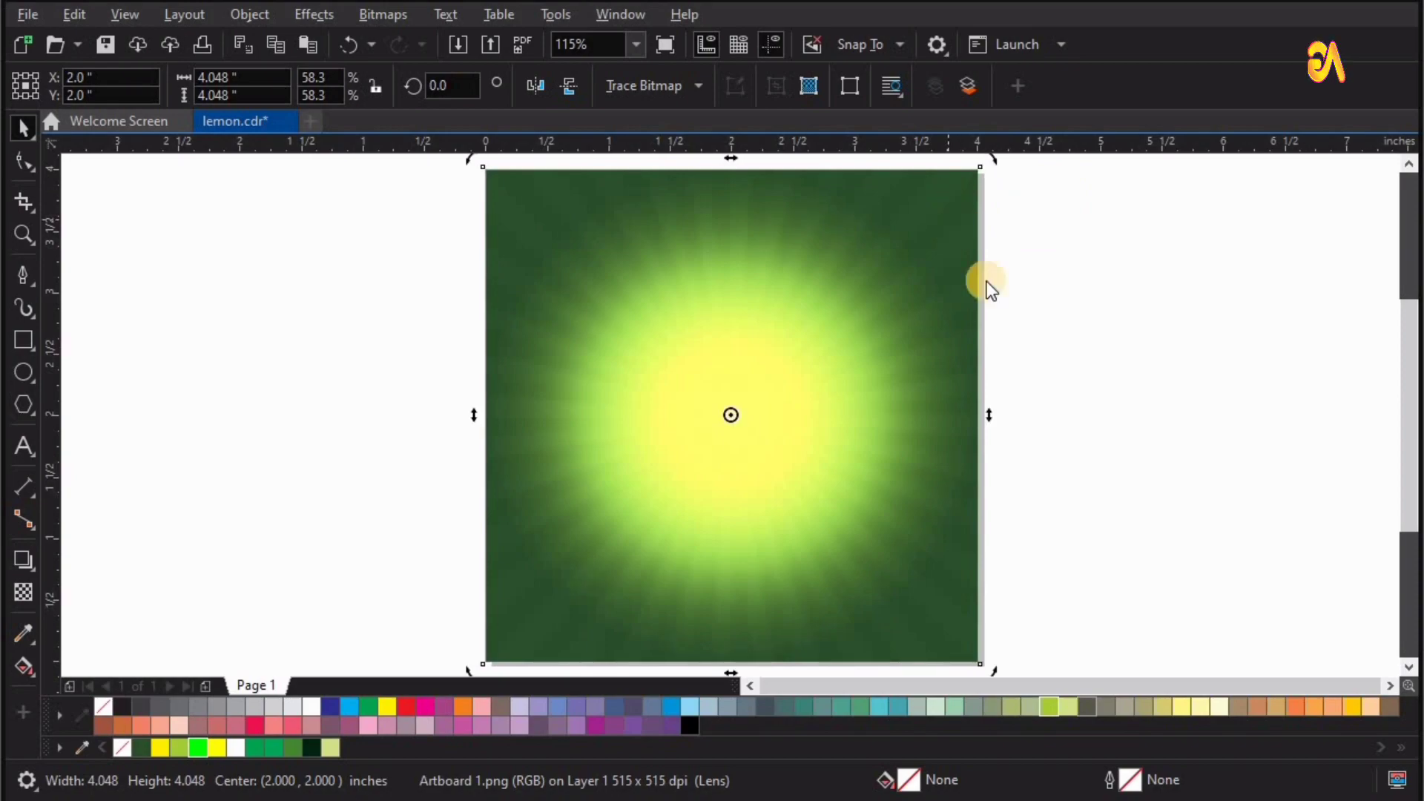
right_click(953, 282)
mouse_move(1057, 423)
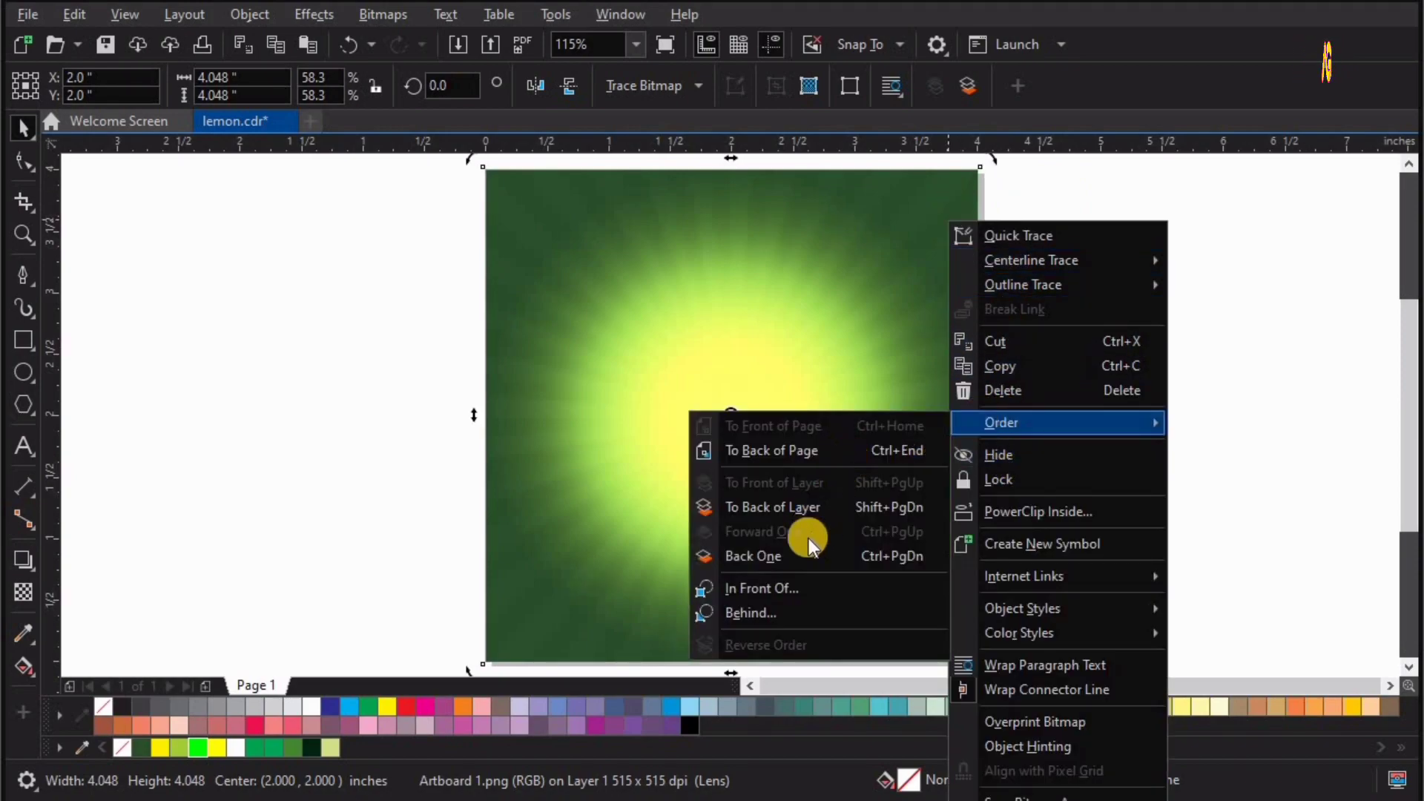
click(802, 552)
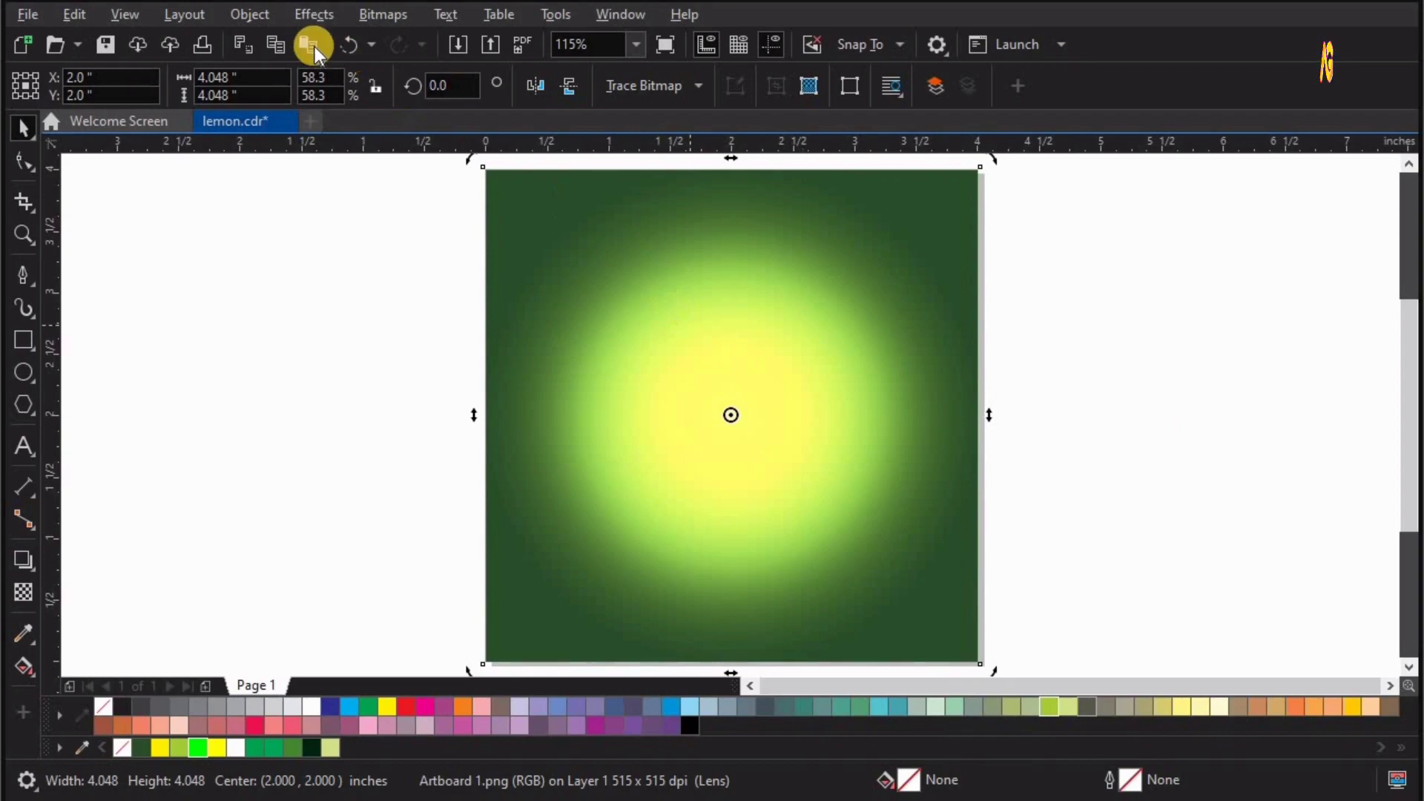
PowerClip the glow image inside the square rectangle frame
click(258, 22)
mouse_move(284, 99)
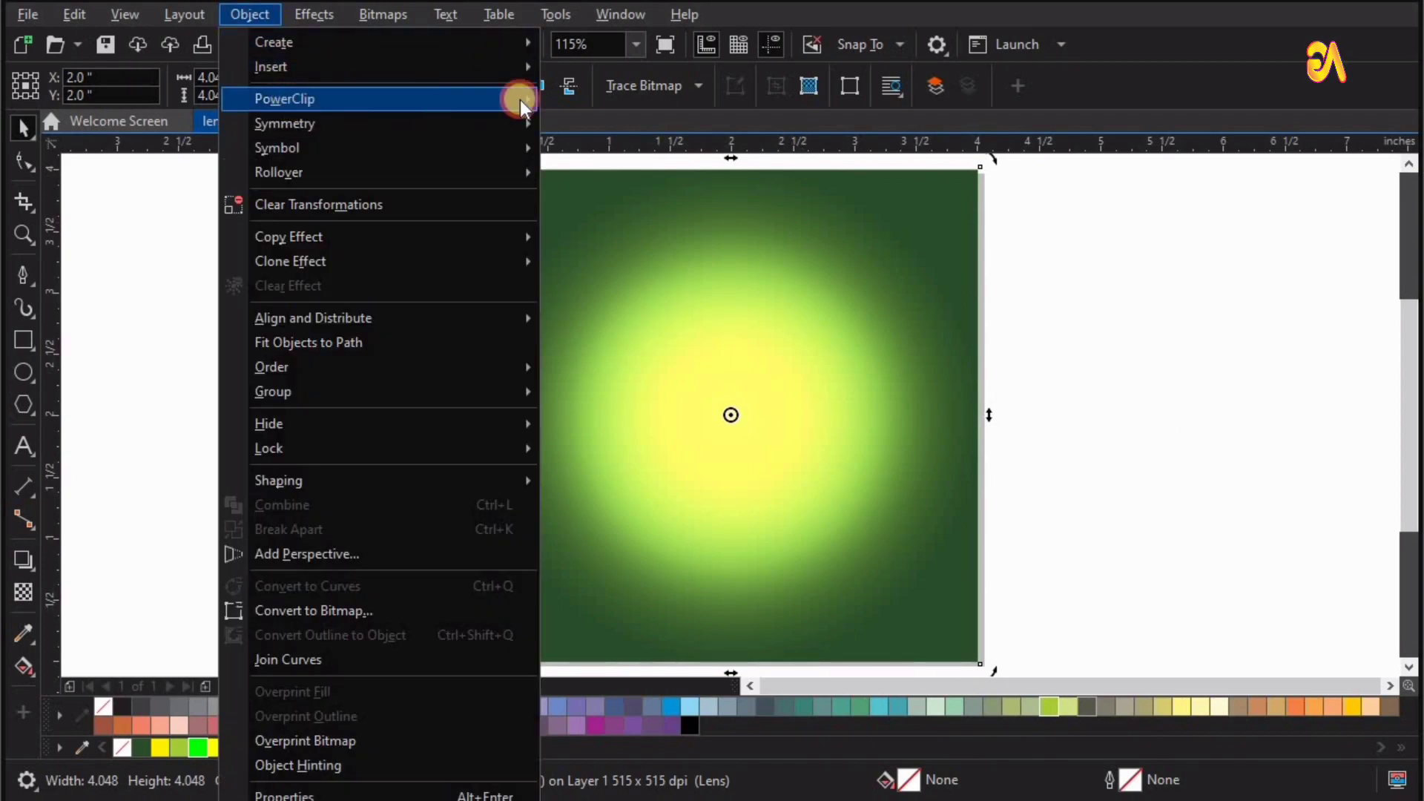
click(614, 111)
click(690, 367)
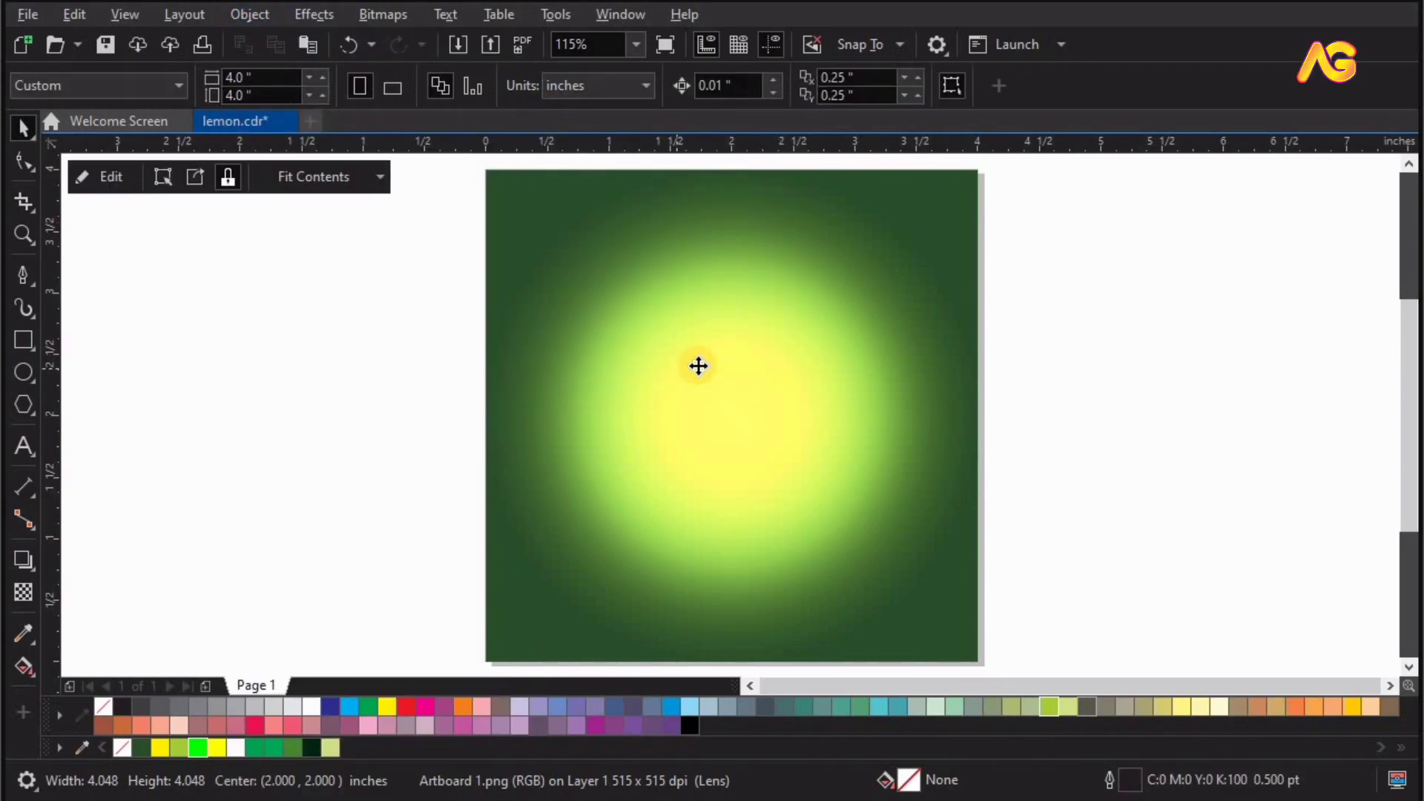
Change the square's outer radial-fill colour stop to a darker RGB green
click(33, 673)
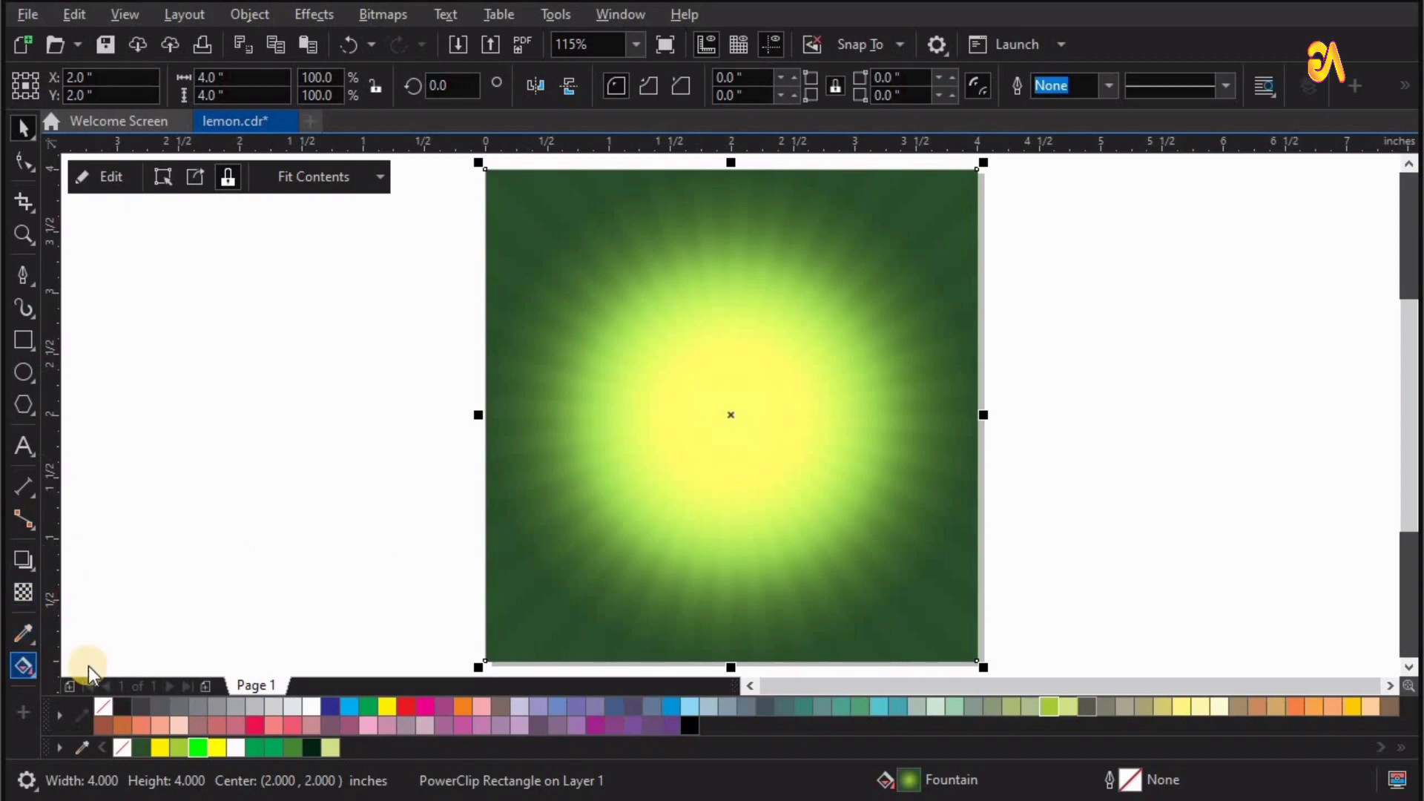
click(87, 666)
click(974, 414)
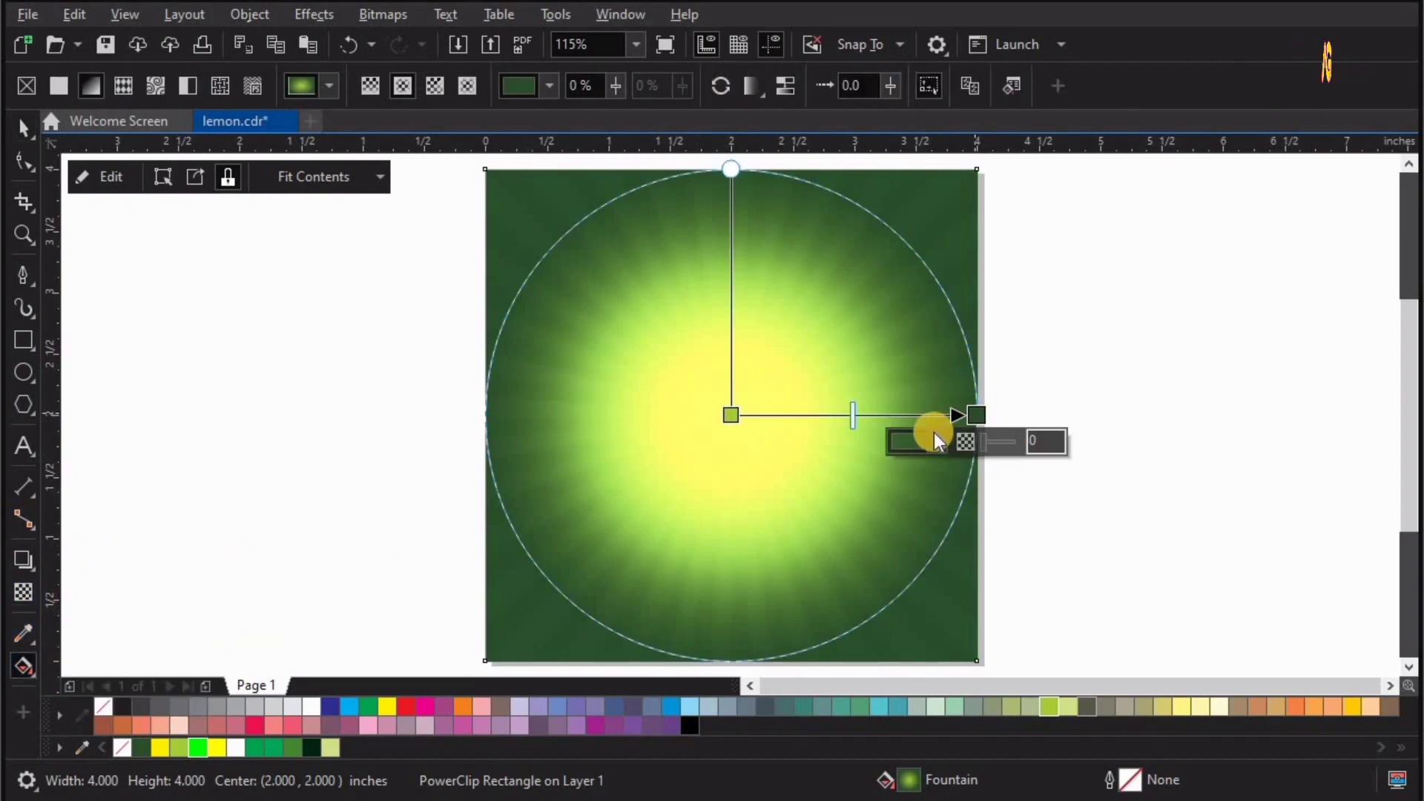
click(914, 439)
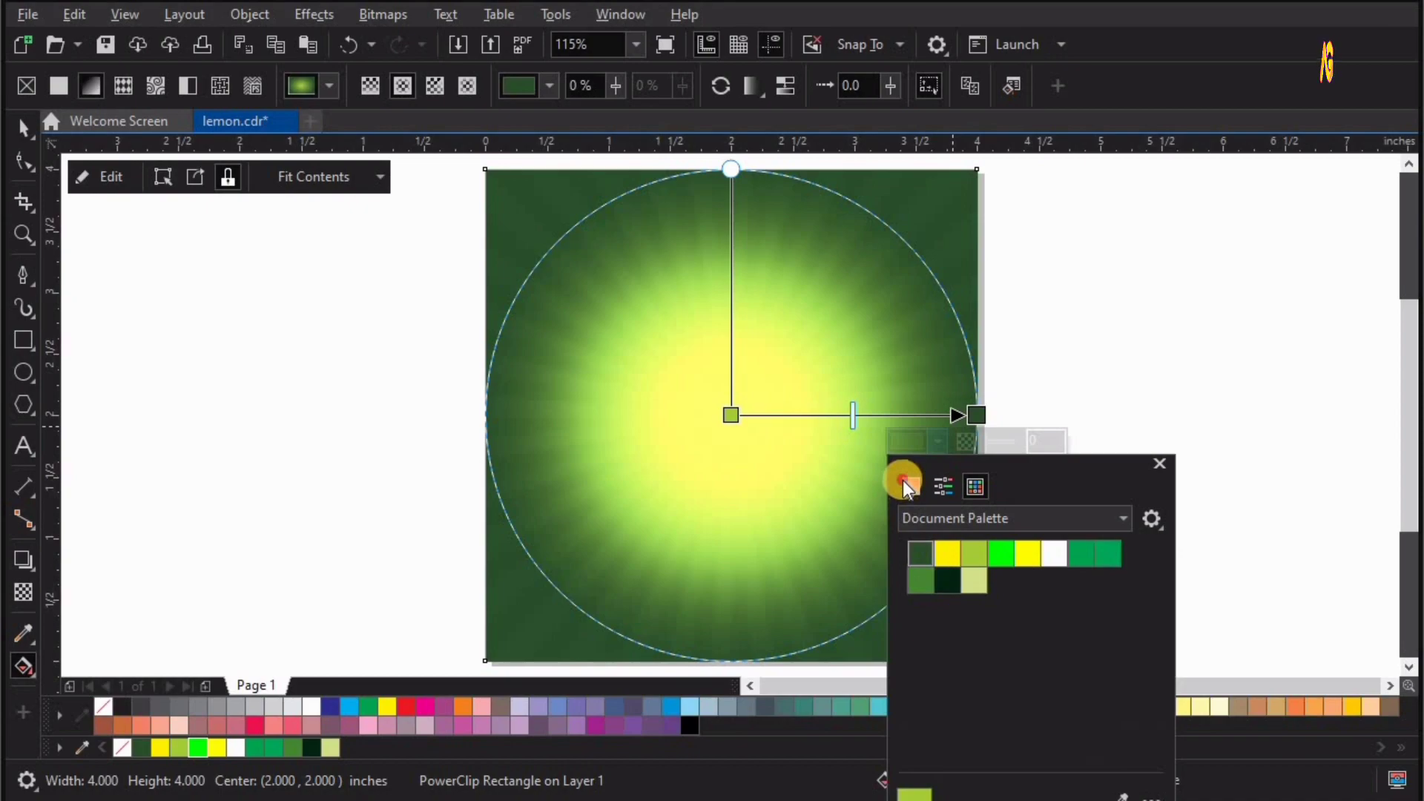
click(907, 486)
drag(981, 643, 1017, 644)
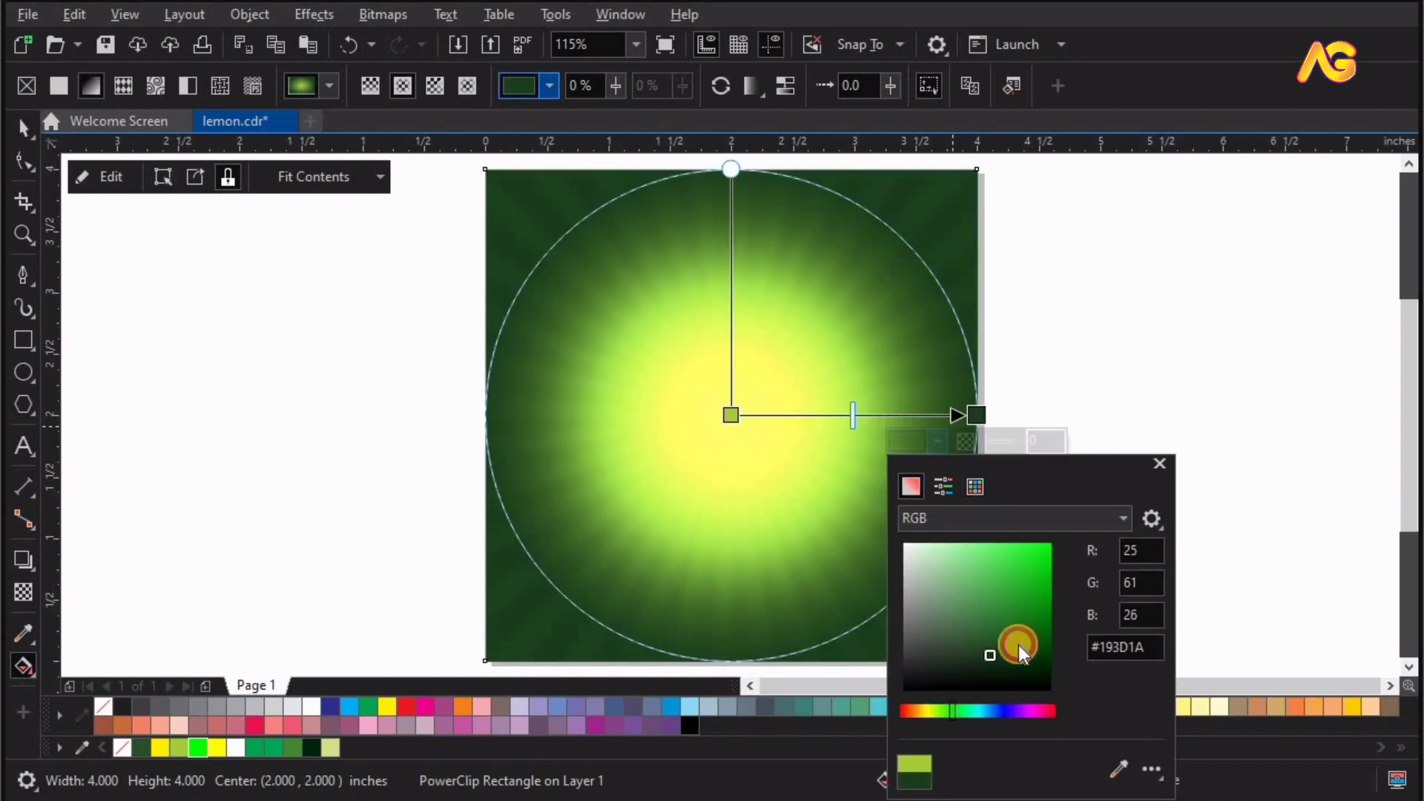
click(1182, 371)
key(space)
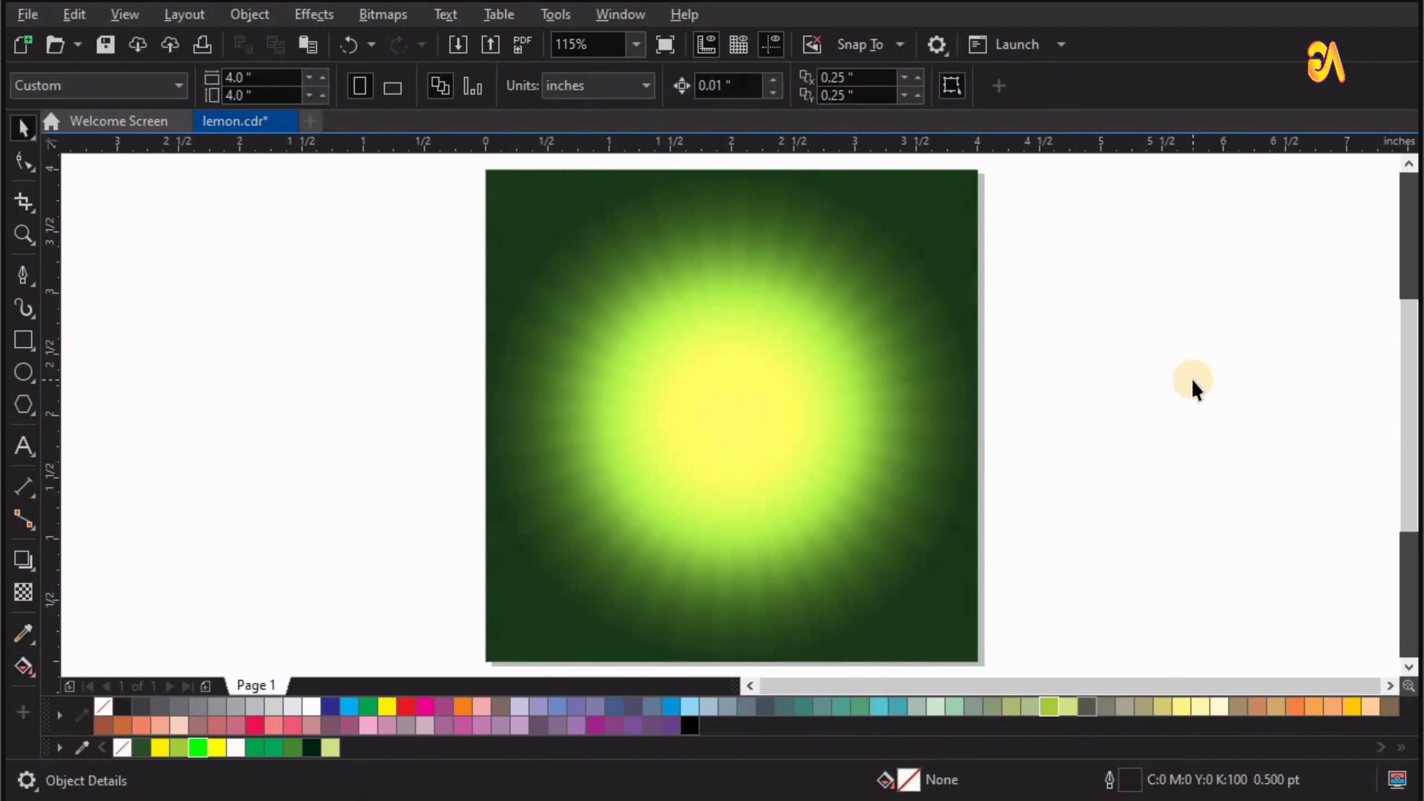
Import the lemon twist, hand-with-lemon and Perrier can images, placing the lemon twist beside the page
click(39, 12)
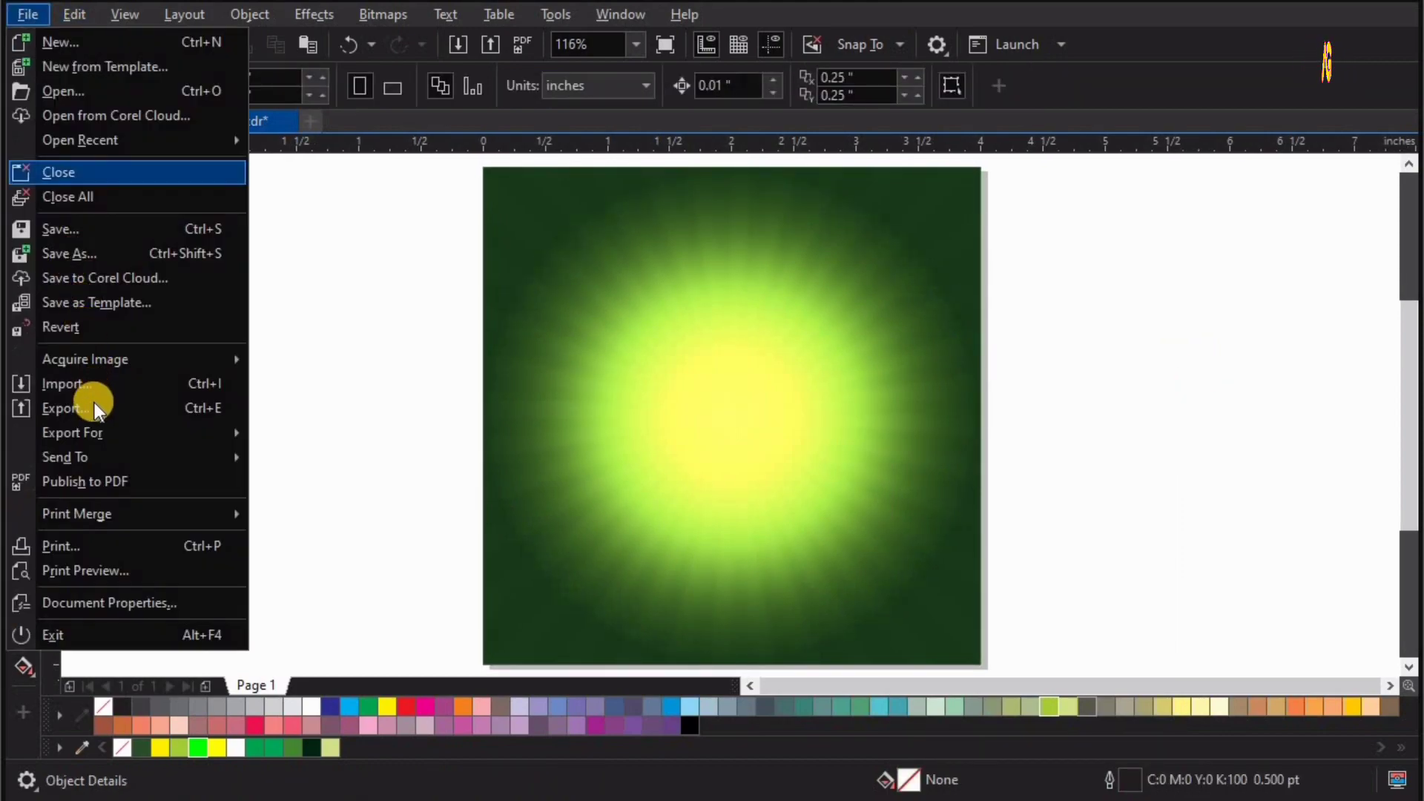
click(92, 406)
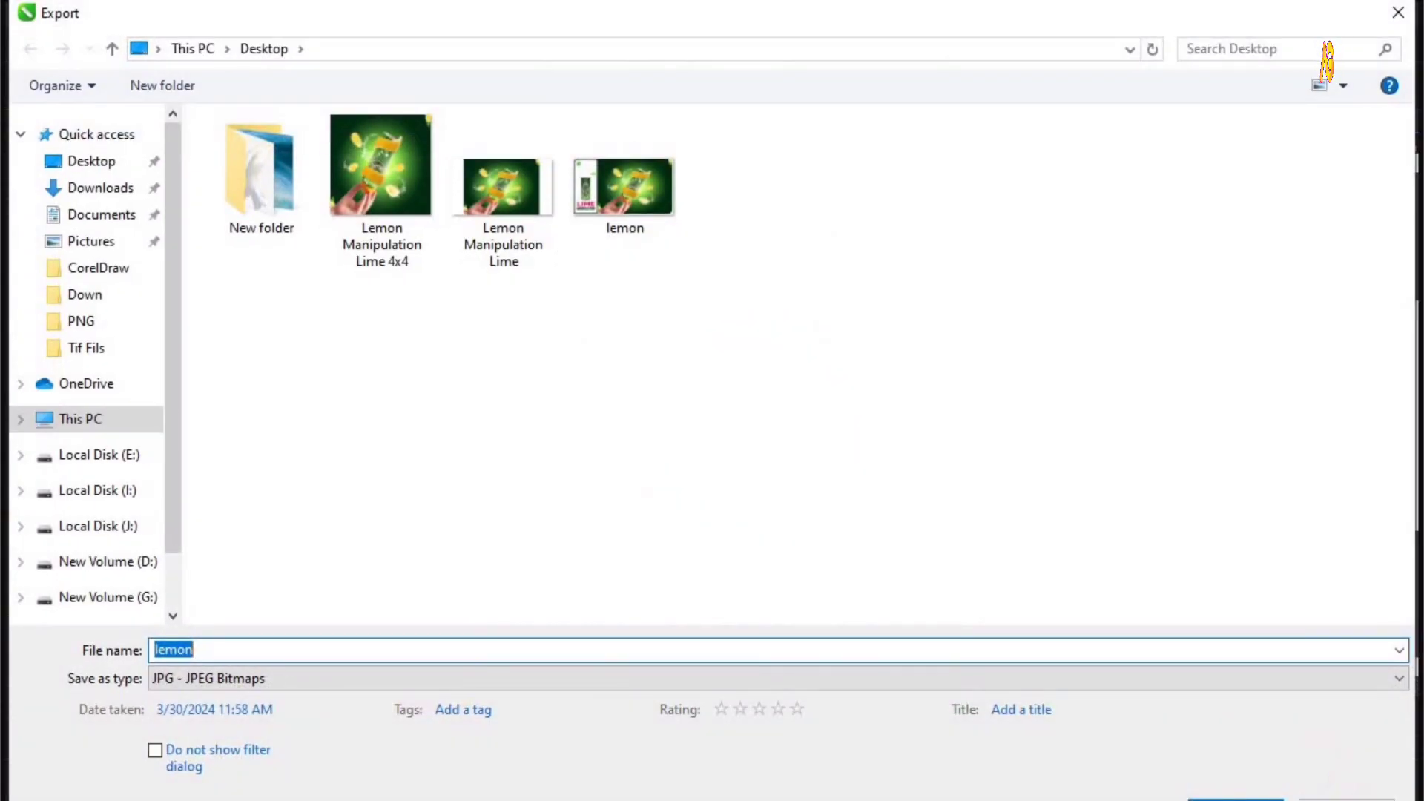
key(Escape)
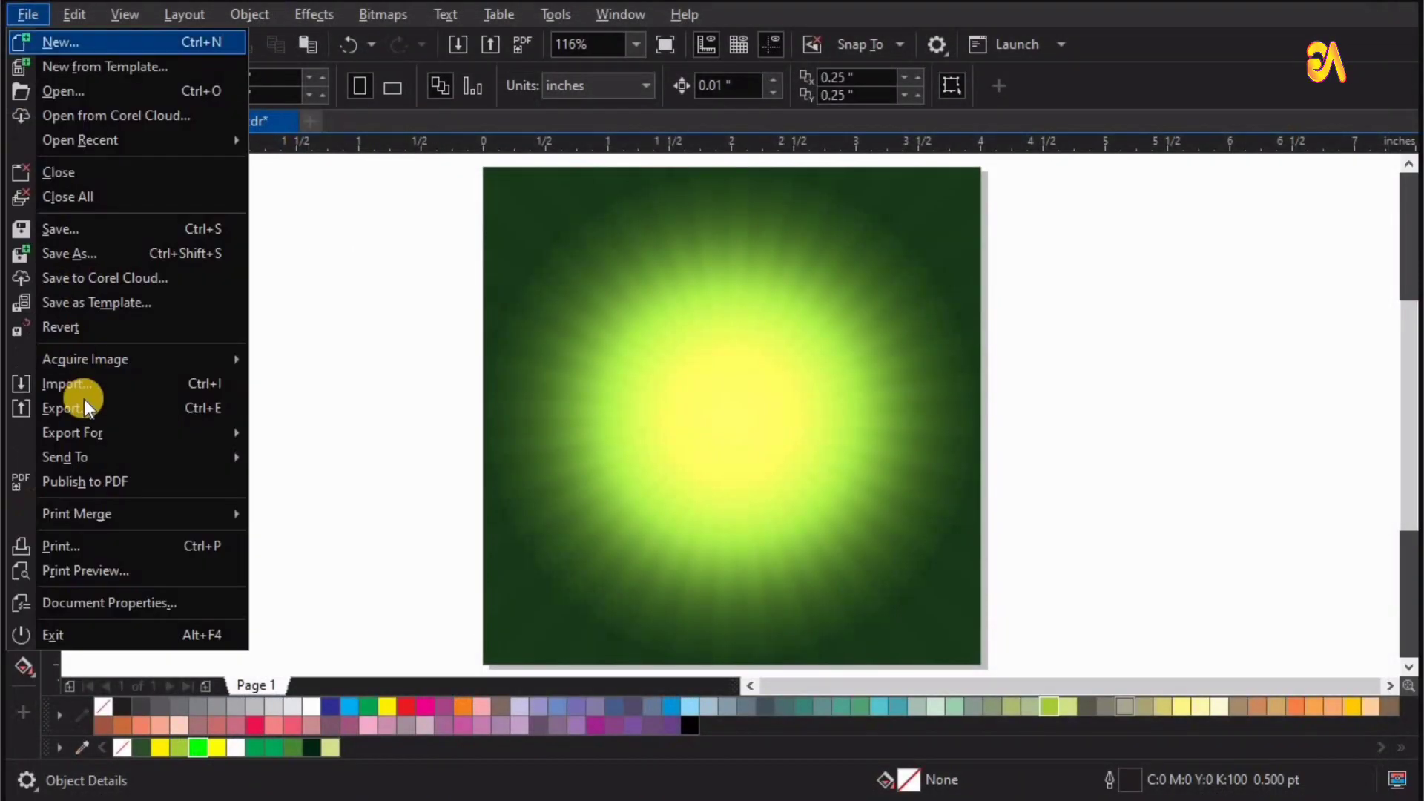
click(85, 382)
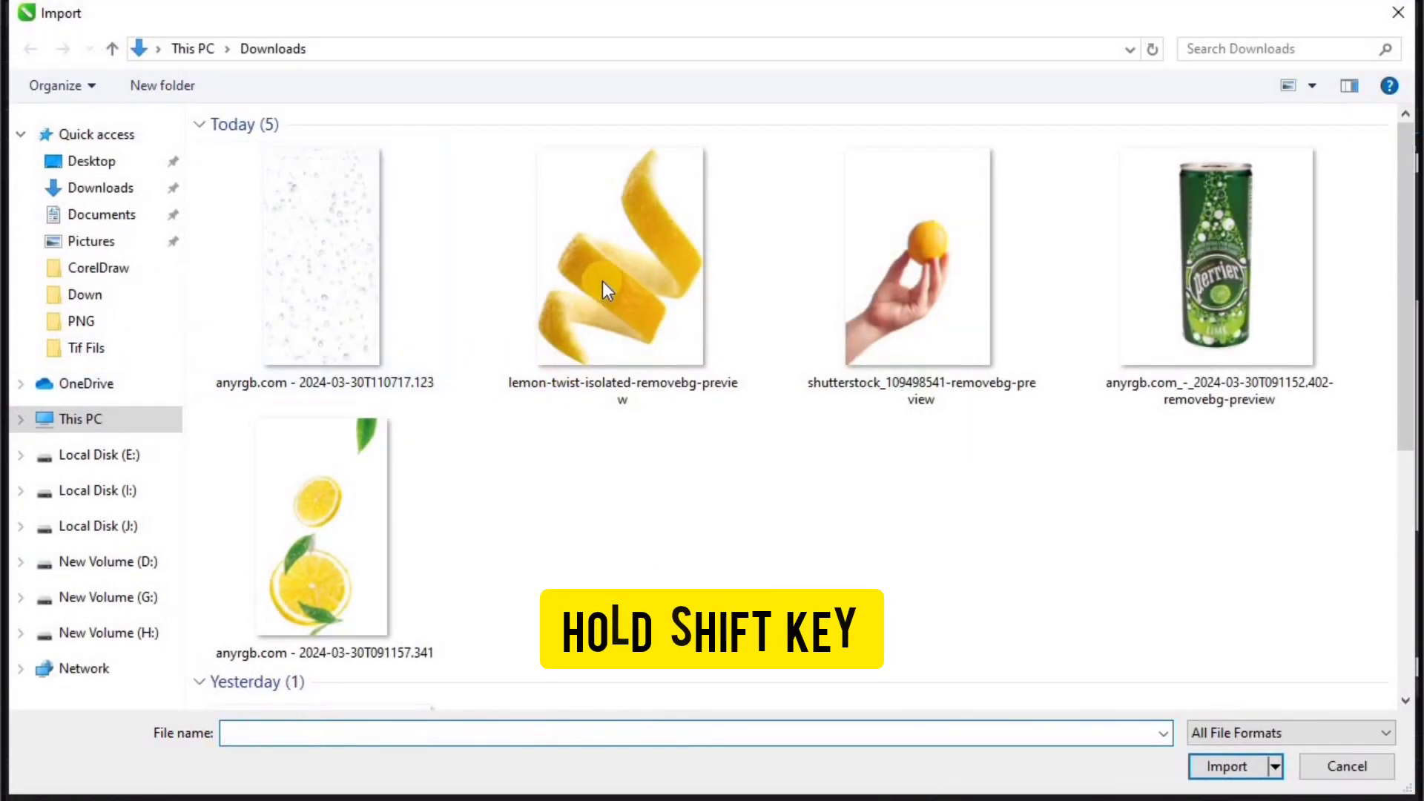
click(602, 282)
shift+click(958, 386)
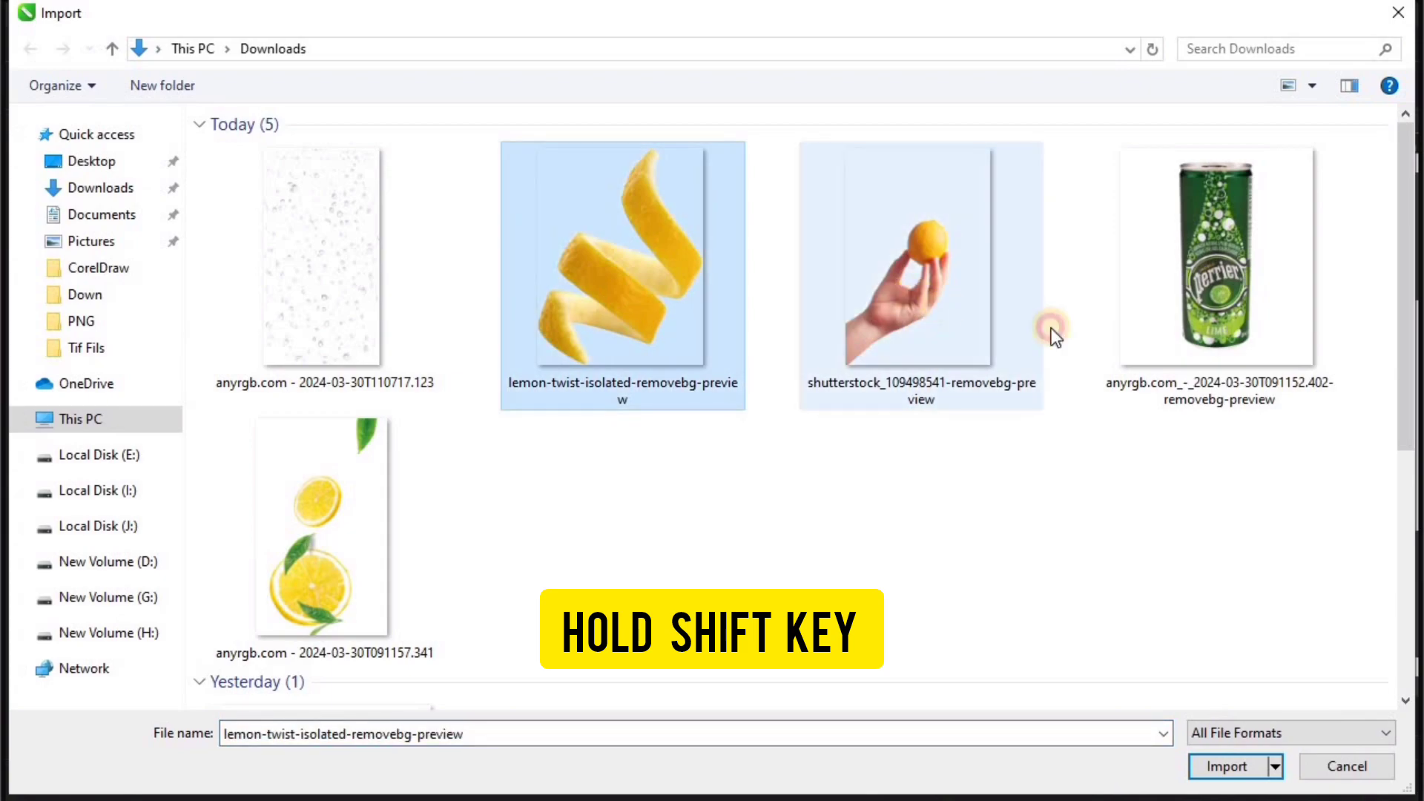
shift+click(1238, 254)
click(1220, 771)
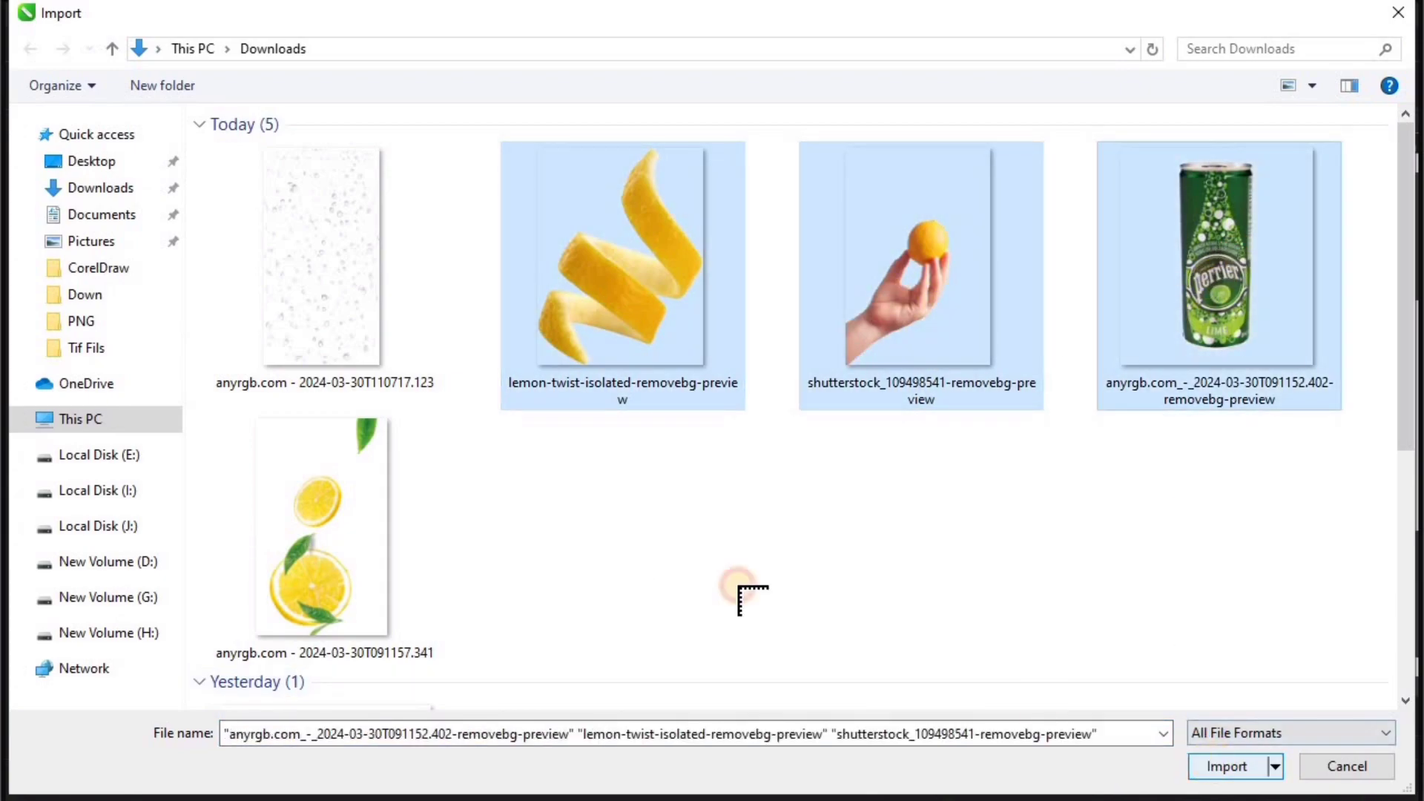
click(426, 413)
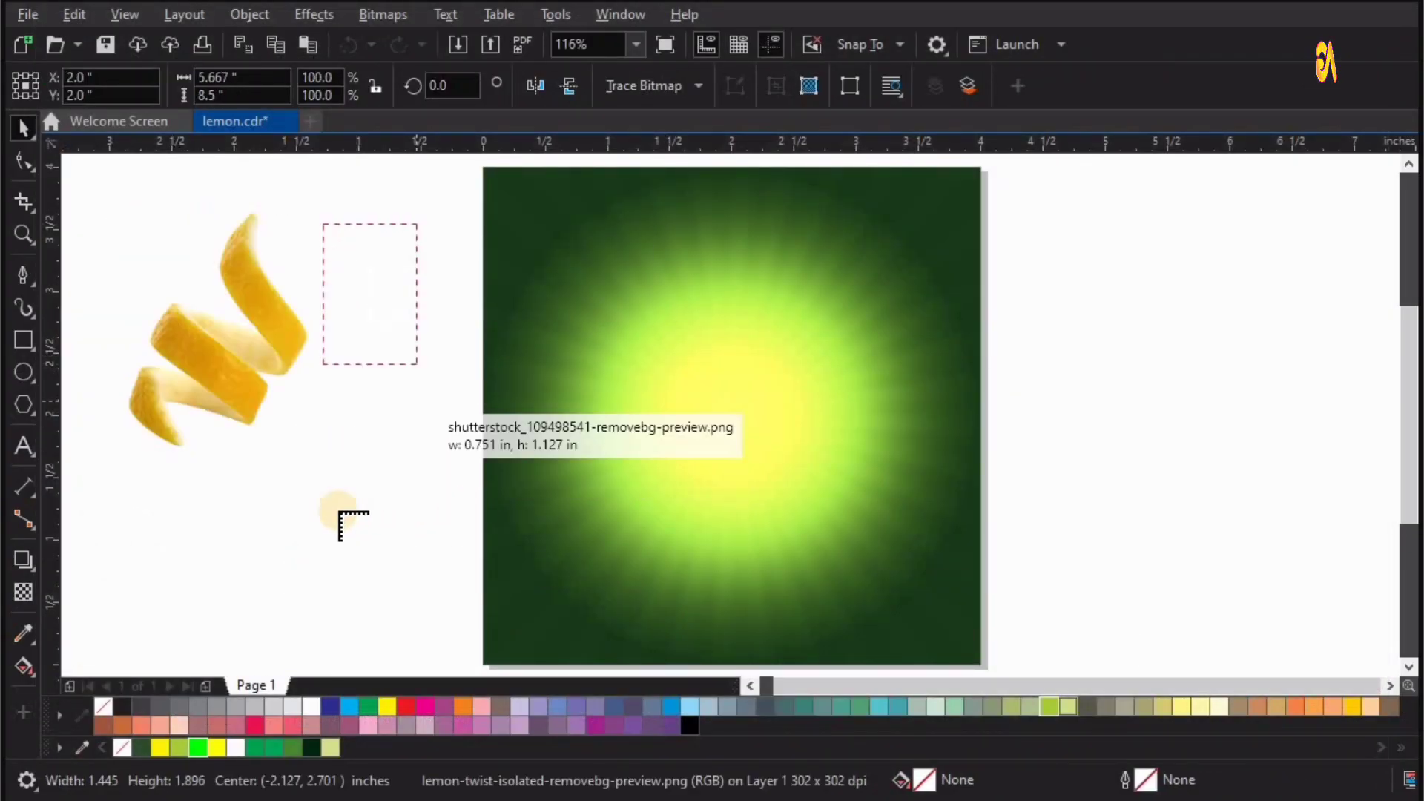
Place the hand and Perrier can images, moving the hand onto the background's lower-left
drag(322, 291, 420, 430)
drag(247, 486, 368, 620)
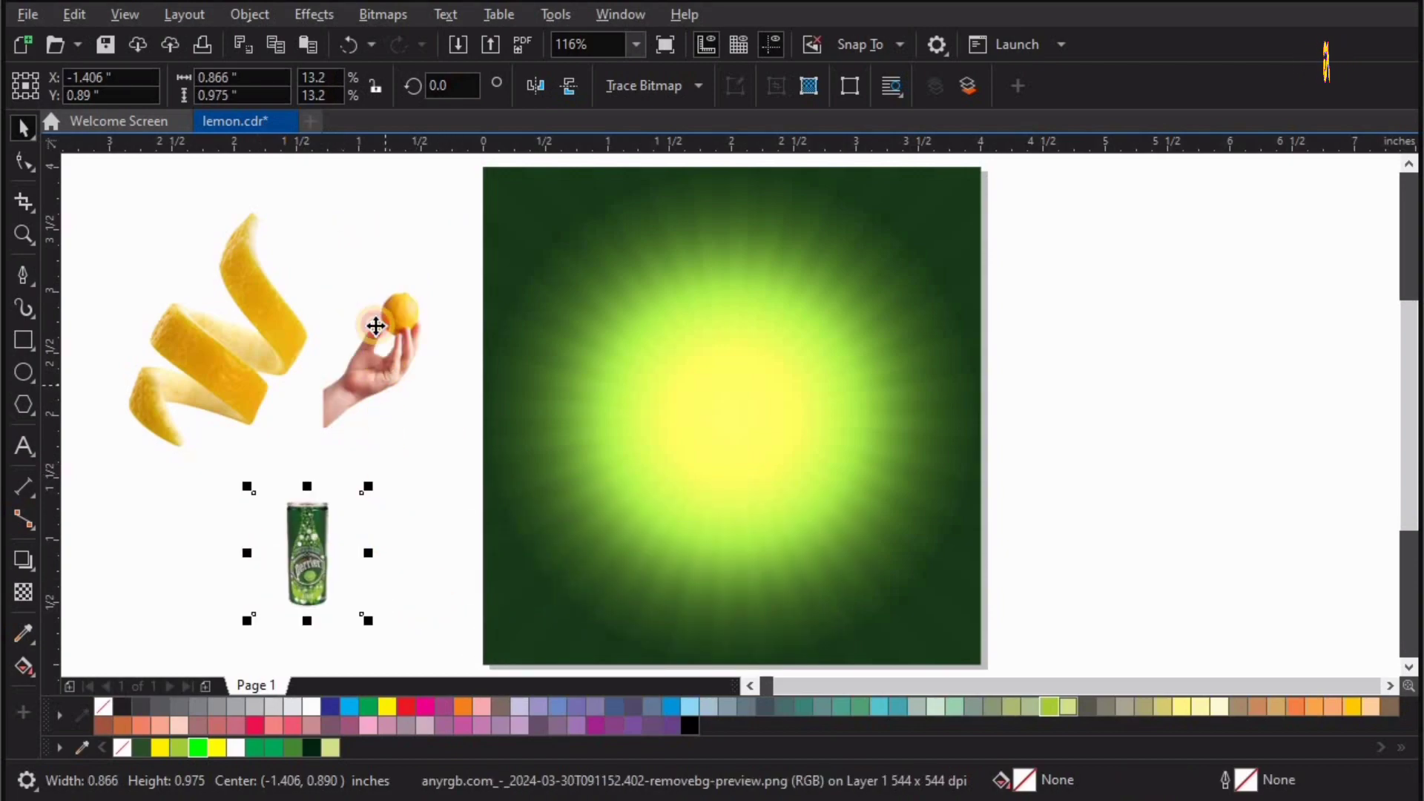
drag(376, 326, 522, 577)
key(z)
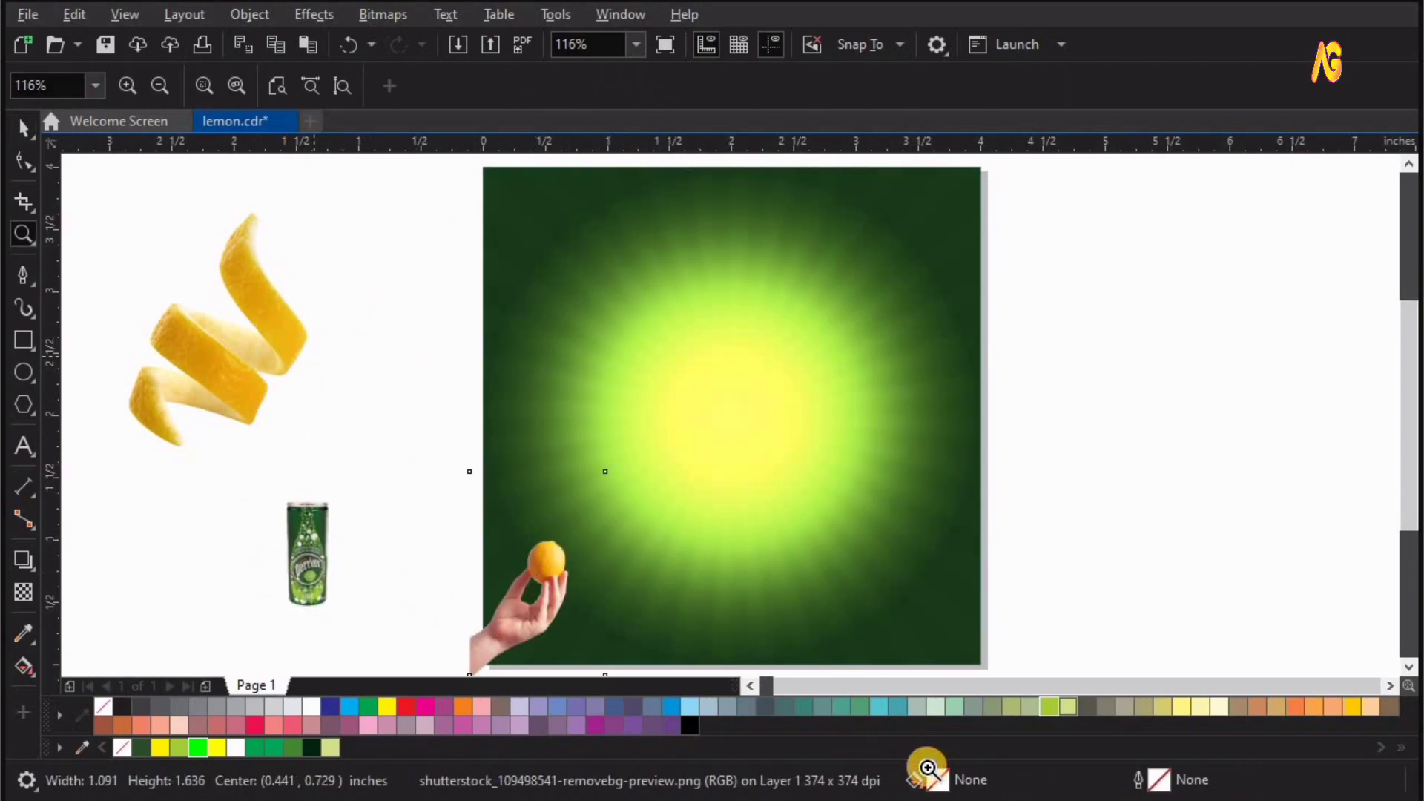
scroll(661, 467, up, 1)
key(space)
Rotate the hand image so it points upward and move it lower on the background
click(718, 293)
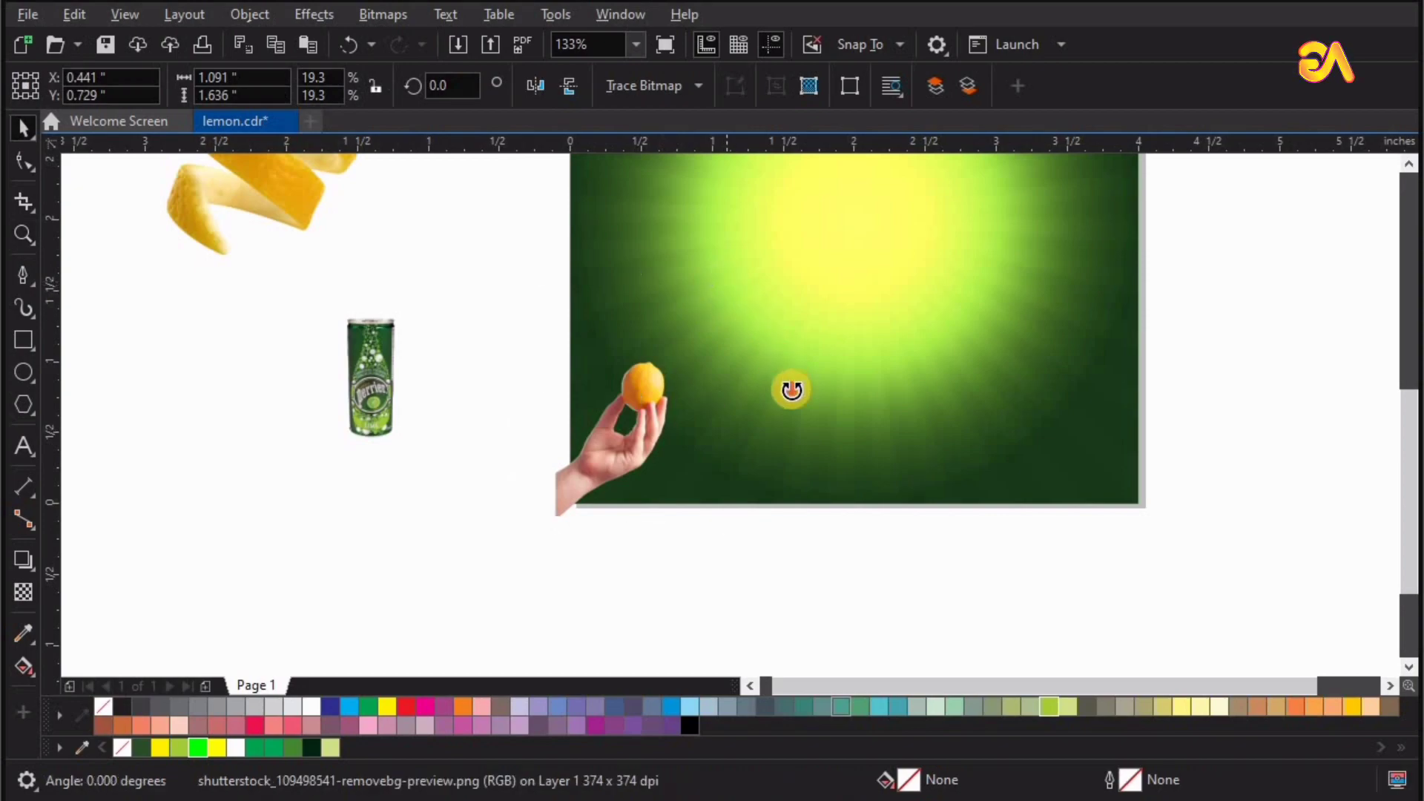
drag(791, 389, 479, 475)
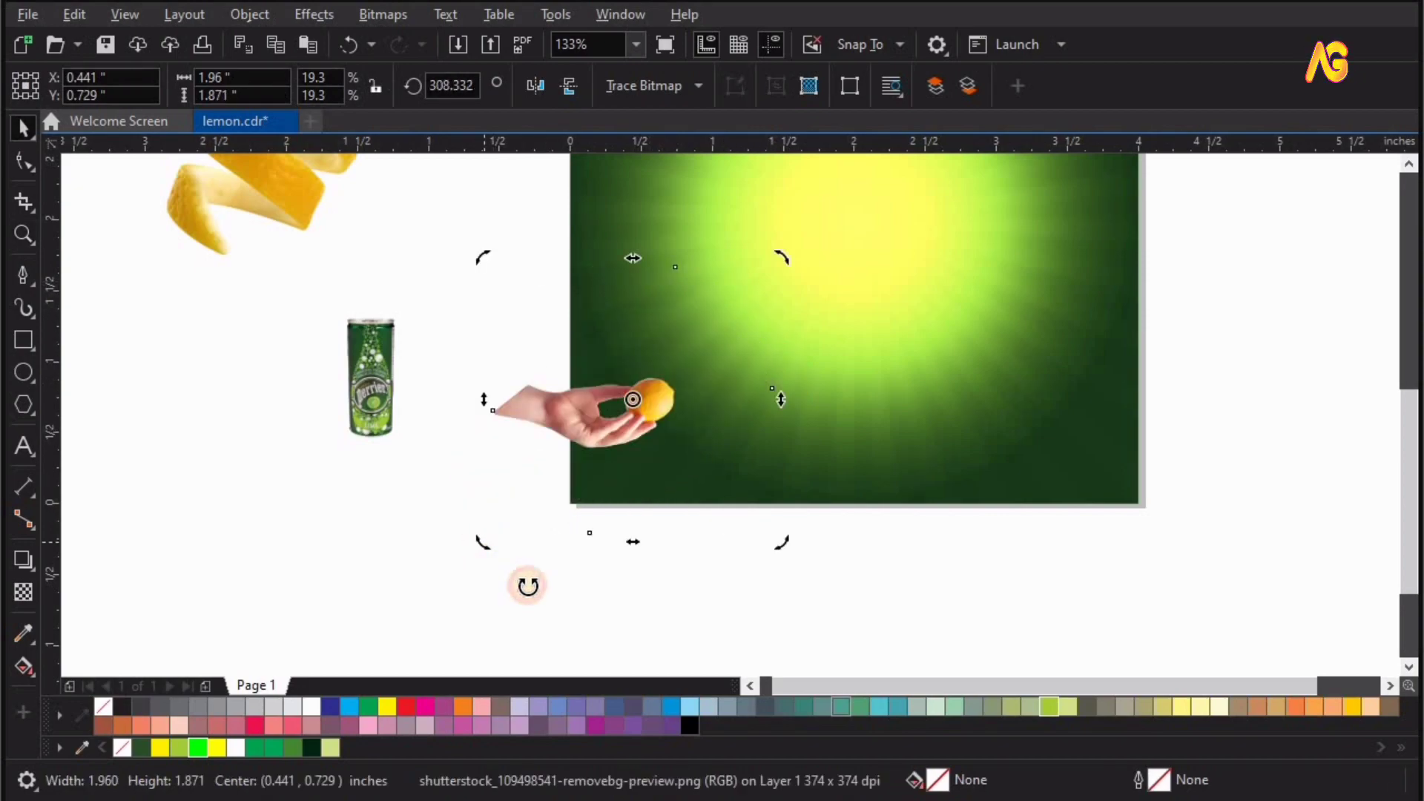
mouse_move(527, 586)
mouse_down()
mouse_move(493, 561)
mouse_move(506, 565)
mouse_up()
click(602, 435)
mouse_move(765, 252)
mouse_down()
mouse_move(768, 289)
mouse_move(551, 648)
mouse_up()
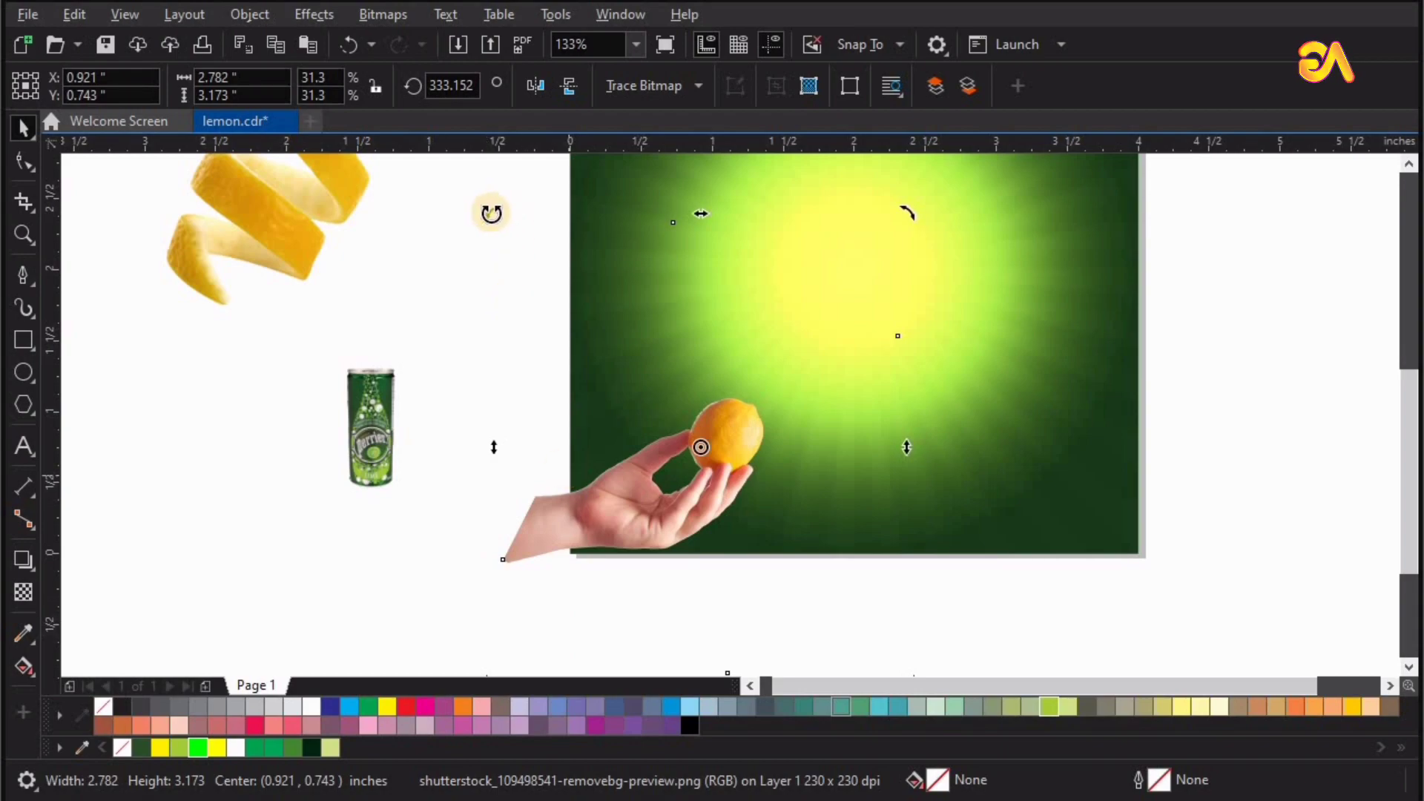
Fine-tune the hand's tilt, then enlarge it and shift it down-left
drag(488, 235, 678, 519)
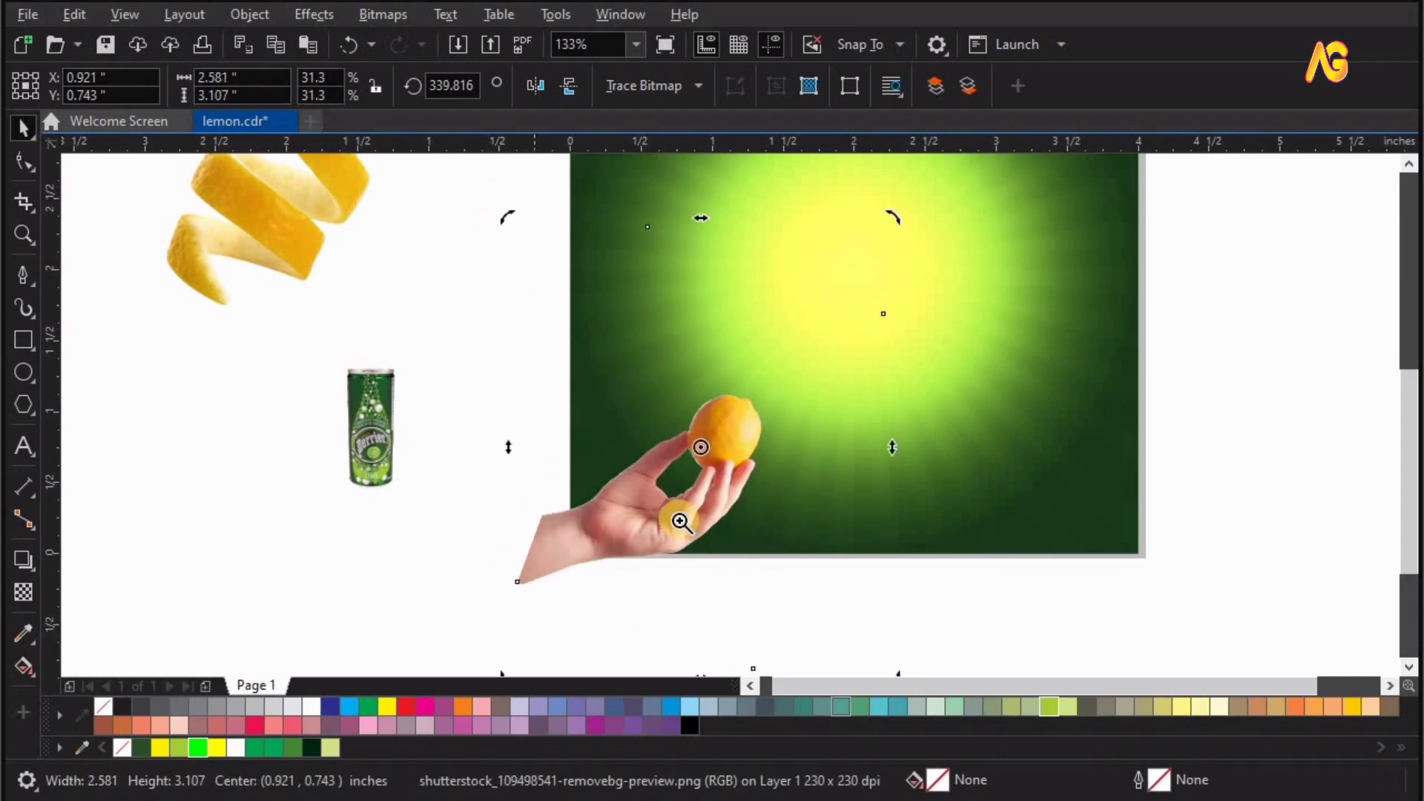
key(z)
key(space)
click(814, 410)
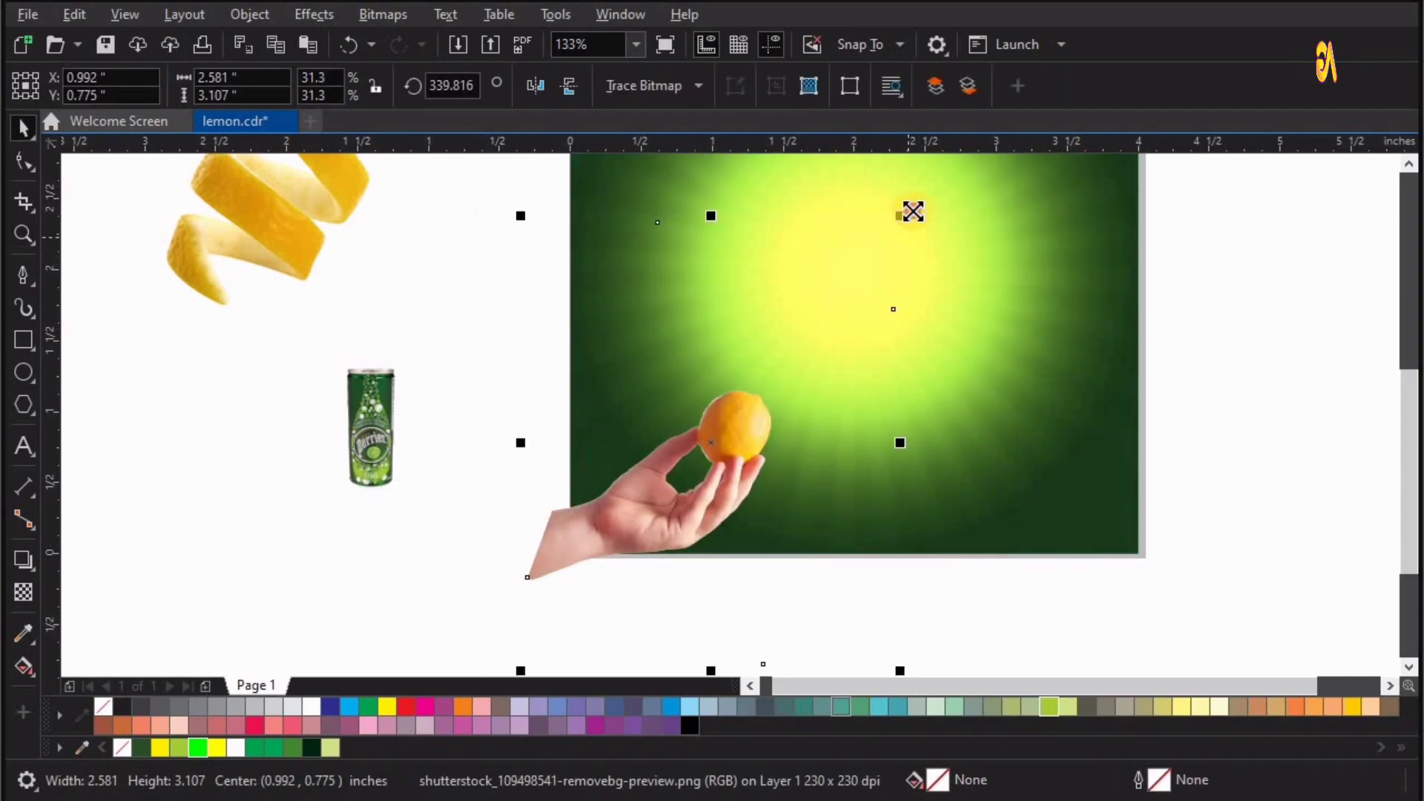
mouse_move(911, 211)
mouse_down()
mouse_move(853, 278)
mouse_move(878, 249)
mouse_up()
mouse_move(534, 591)
mouse_down()
mouse_move(602, 571)
mouse_move(599, 533)
mouse_move(617, 541)
mouse_up()
Clip the hand inside the background rectangle and move the Perrier can onto the glowing background
click(1072, 431)
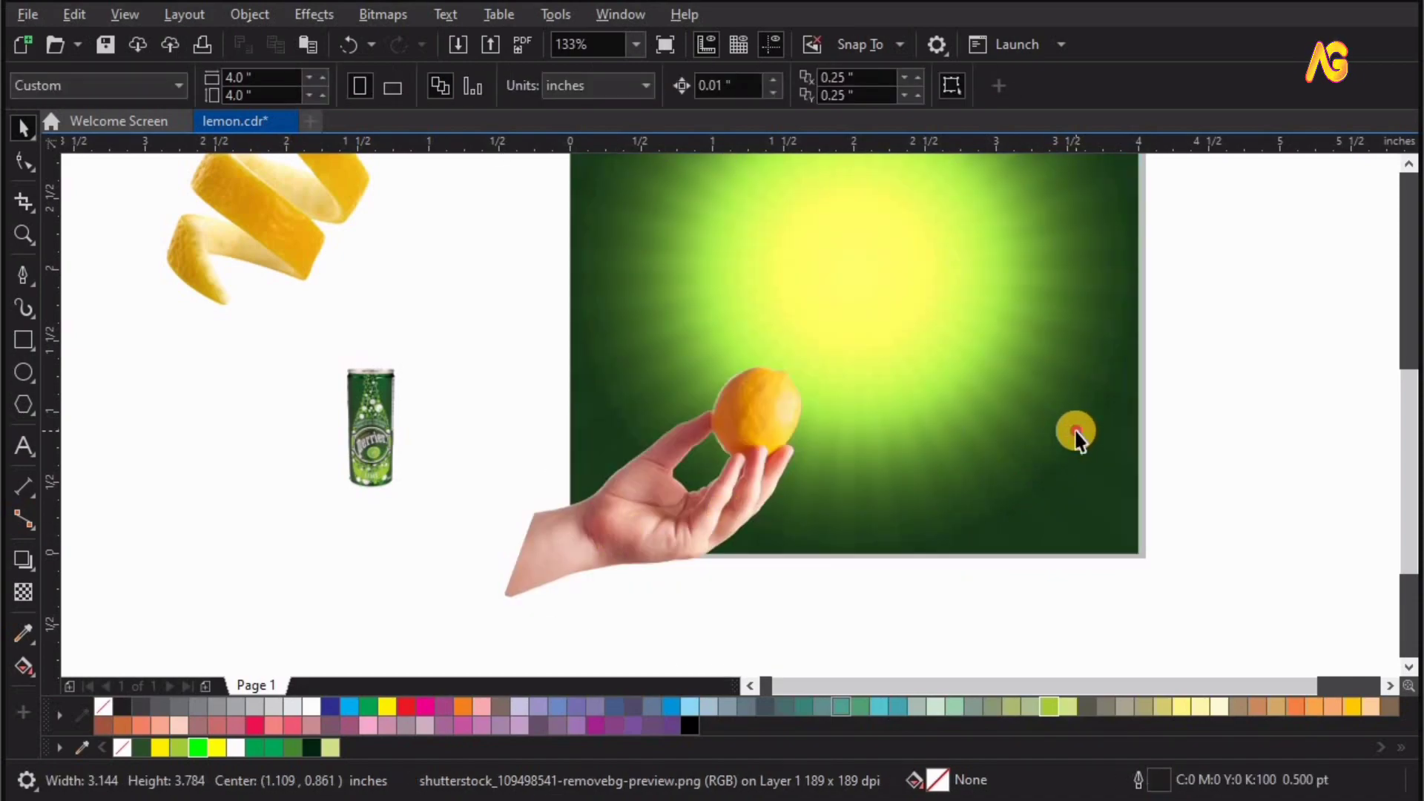
drag(377, 436, 830, 356)
key(z)
drag(1161, 165, 518, 571)
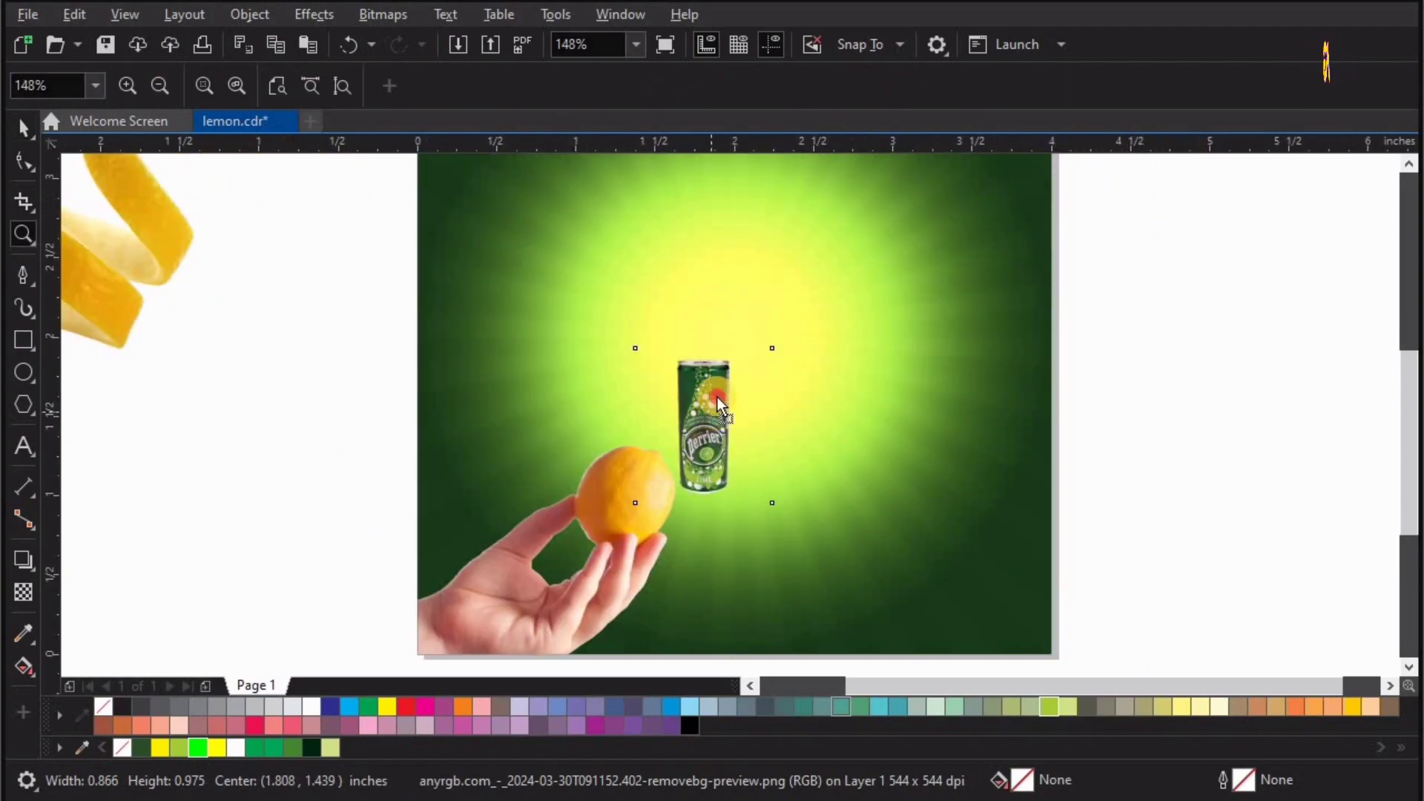
drag(1105, 170, 460, 586)
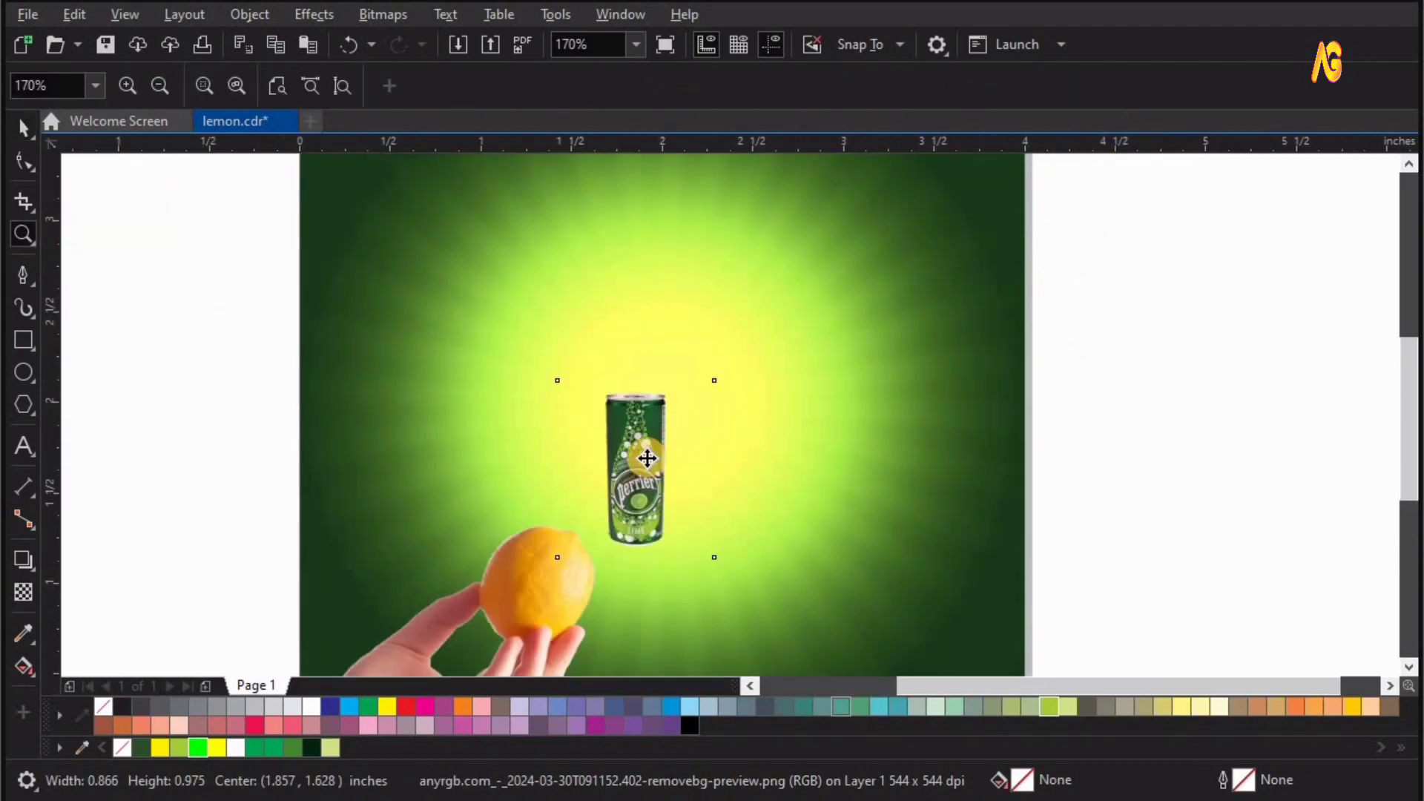
key(space)
Tilt the can clockwise, enlarge it to about double size, and nudge it down-left
drag(760, 428, 754, 415)
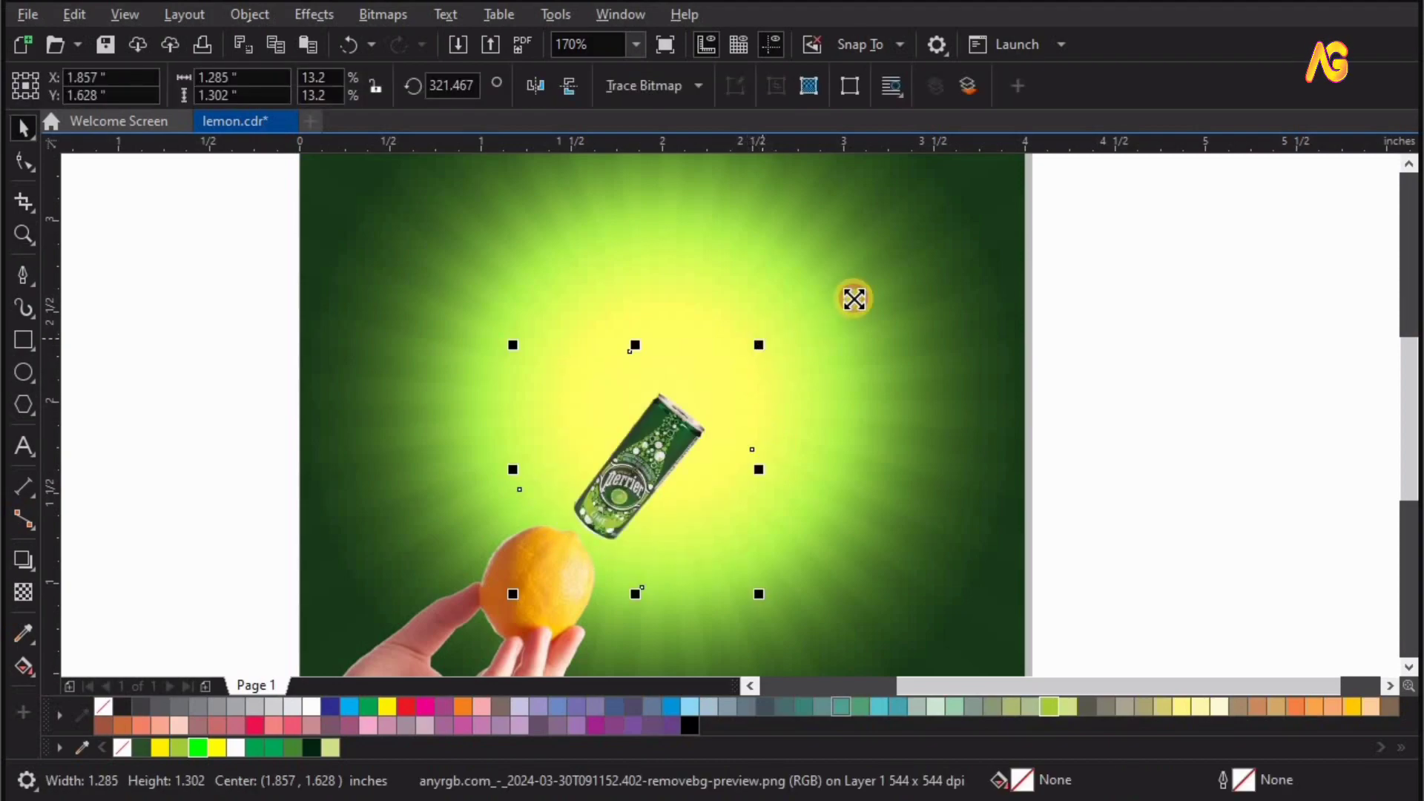
mouse_move(852, 296)
mouse_down()
mouse_move(650, 465)
mouse_move(653, 447)
mouse_up()
drag(872, 219, 881, 208)
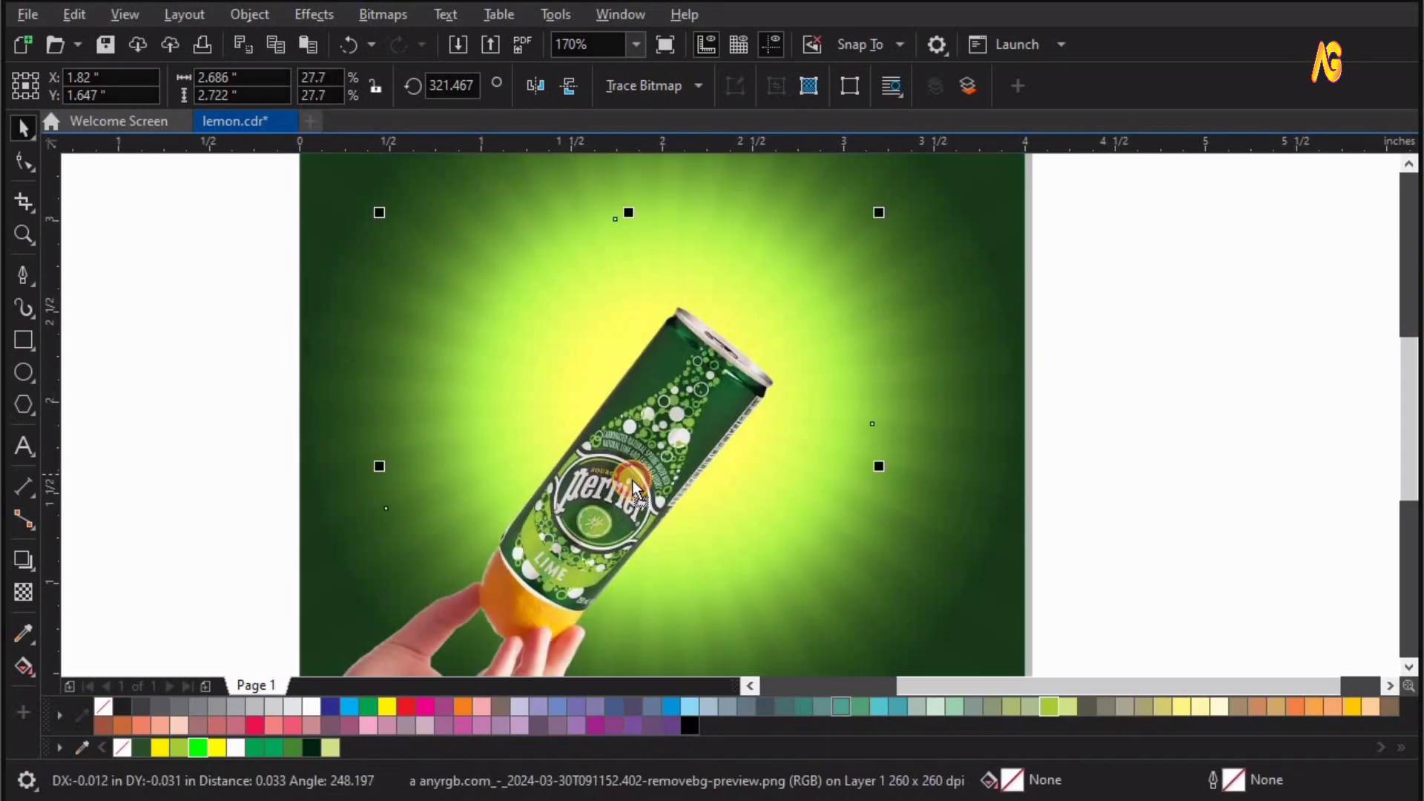
drag(636, 475, 632, 479)
Zoom in closely on the lower part of the can where it meets the lemon
scroll(739, 474, down, 2)
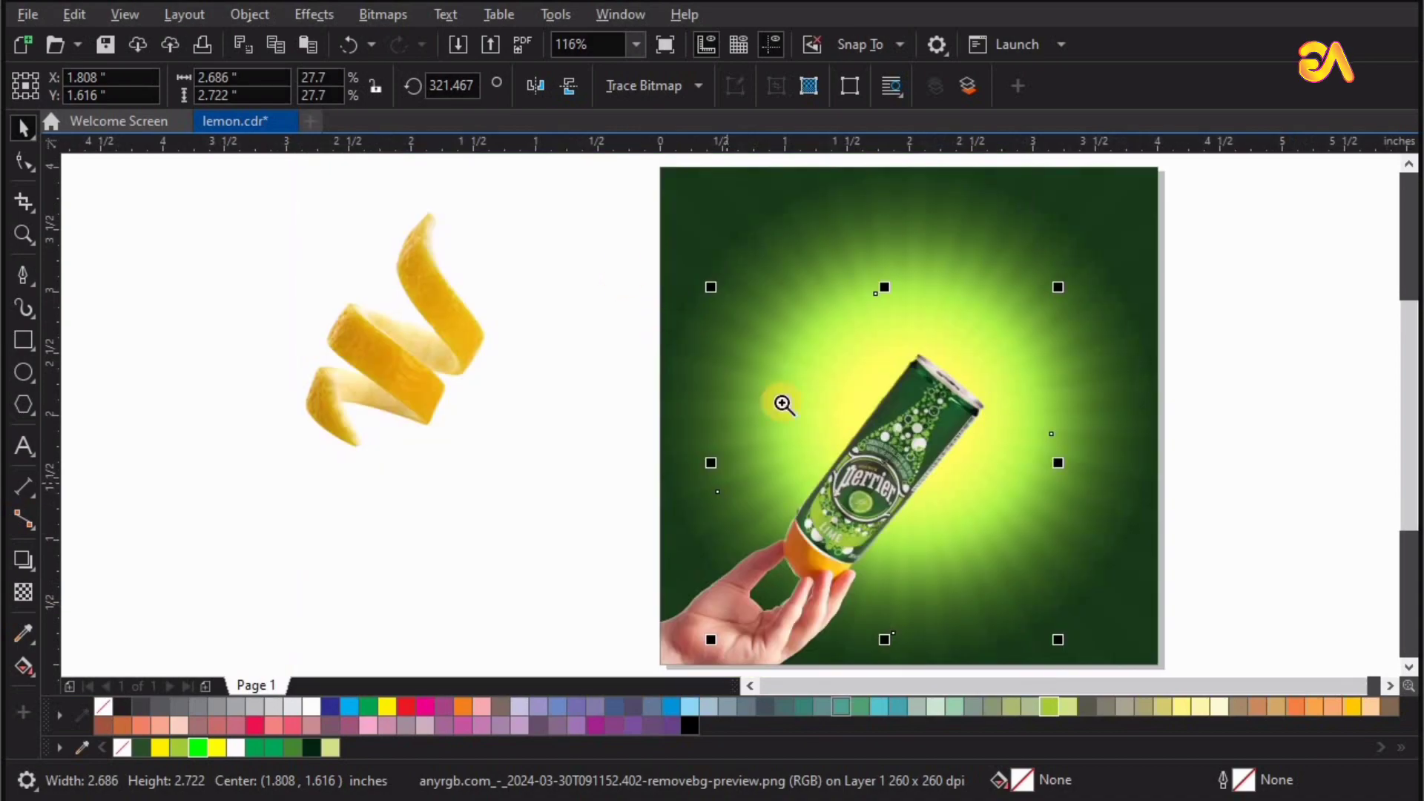
key(z)
drag(623, 276, 1274, 647)
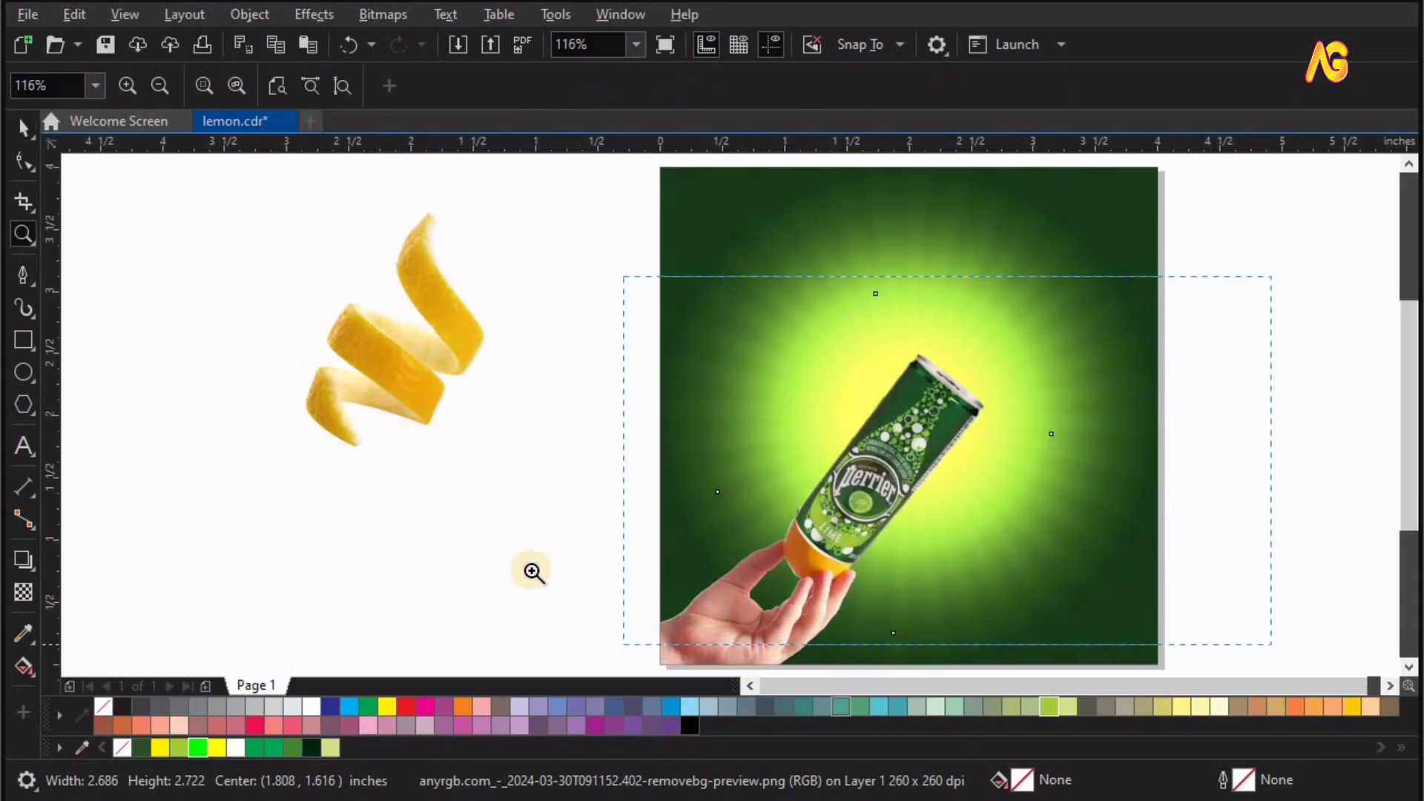
drag(1001, 207, 445, 597)
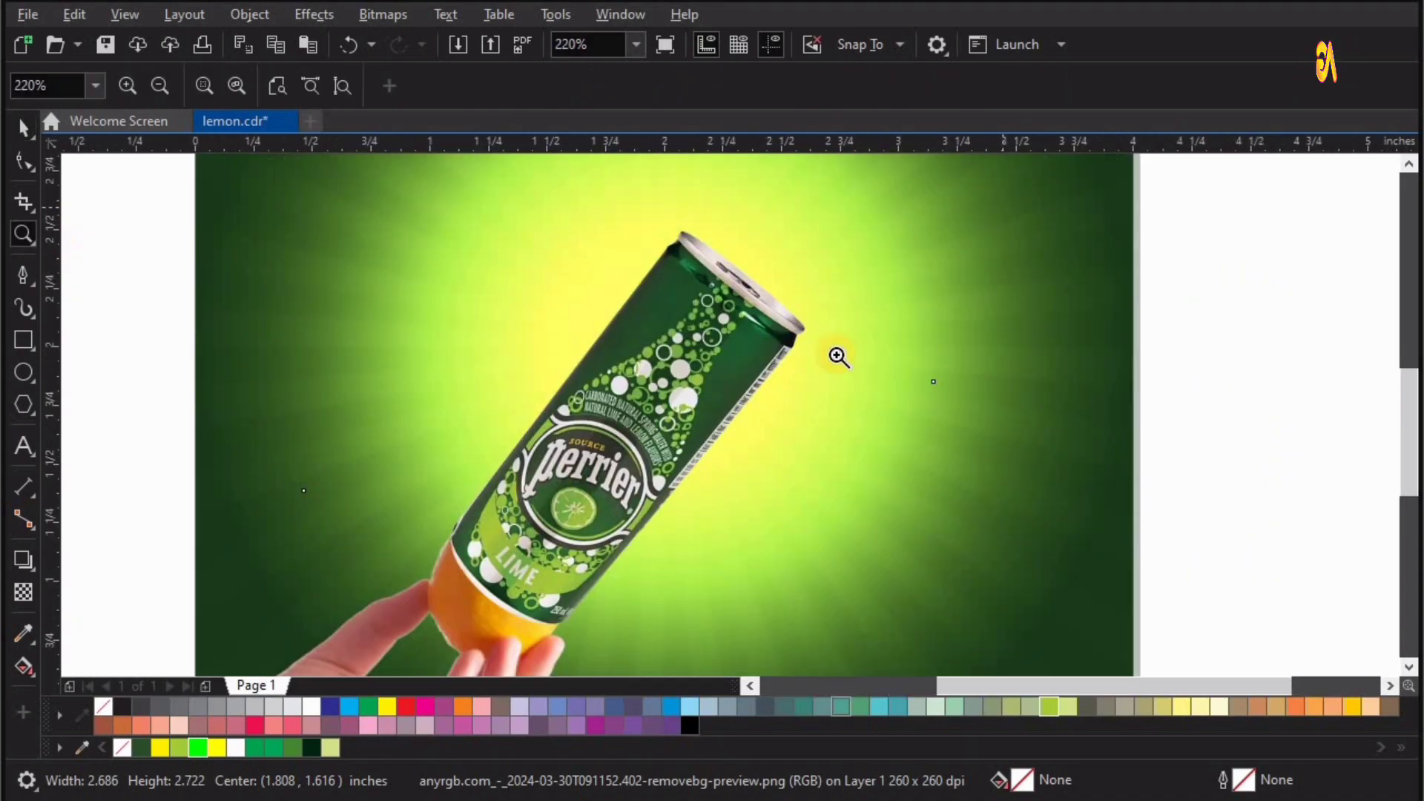
right_click(837, 355)
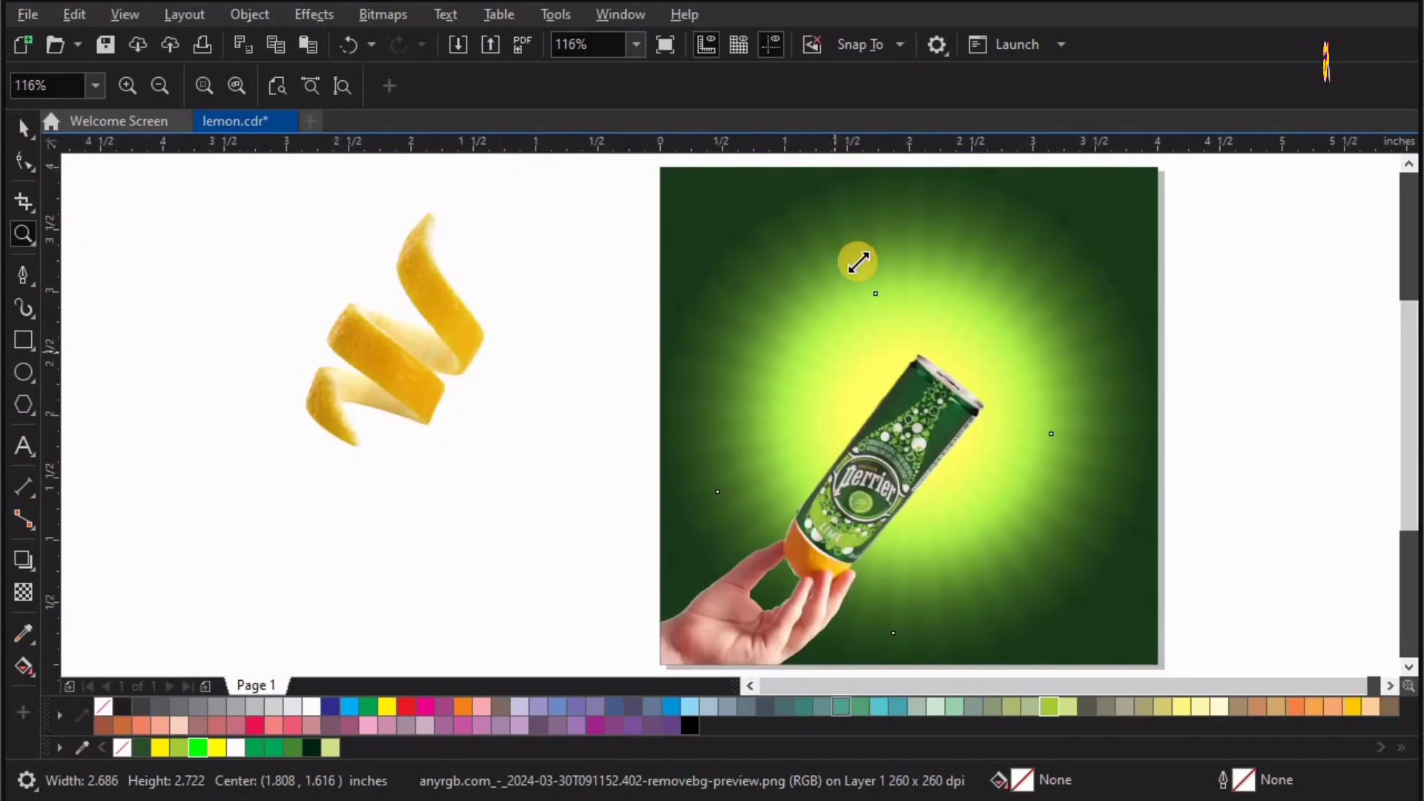
key(space)
scroll(860, 260, up, 1)
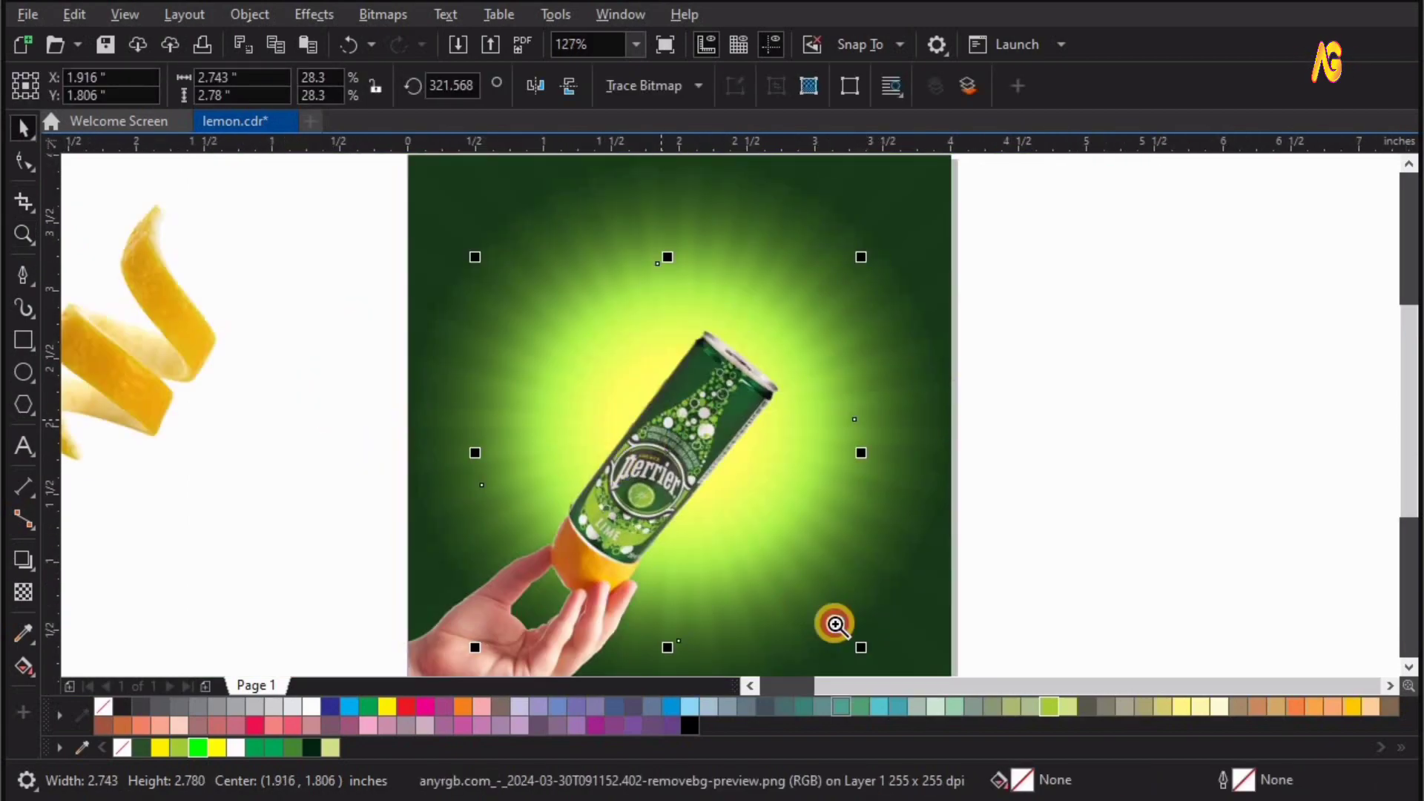
key(z)
drag(833, 623, 470, 419)
key(space)
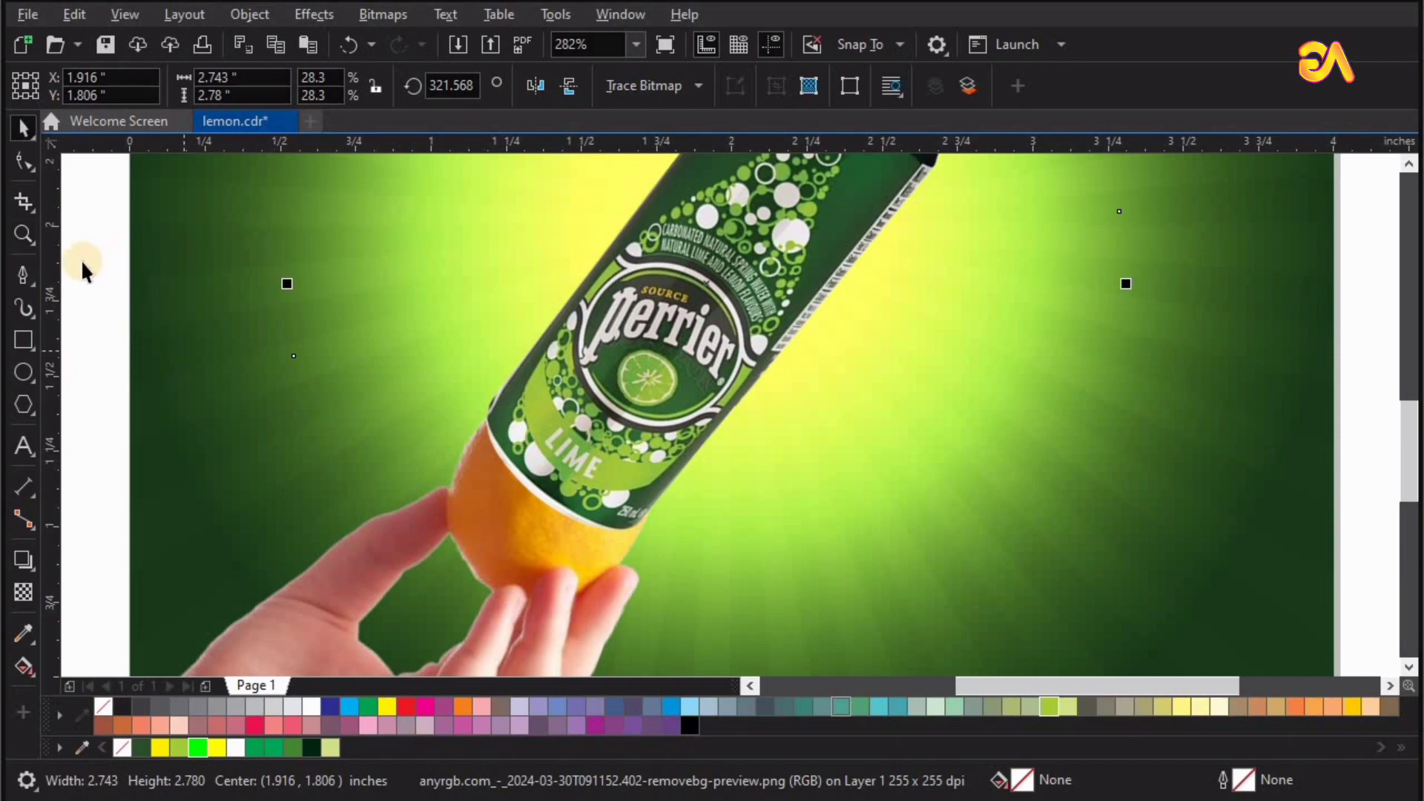
Draw a Pen outline around the can top, its lower edge following the can just above the peel
click(18, 274)
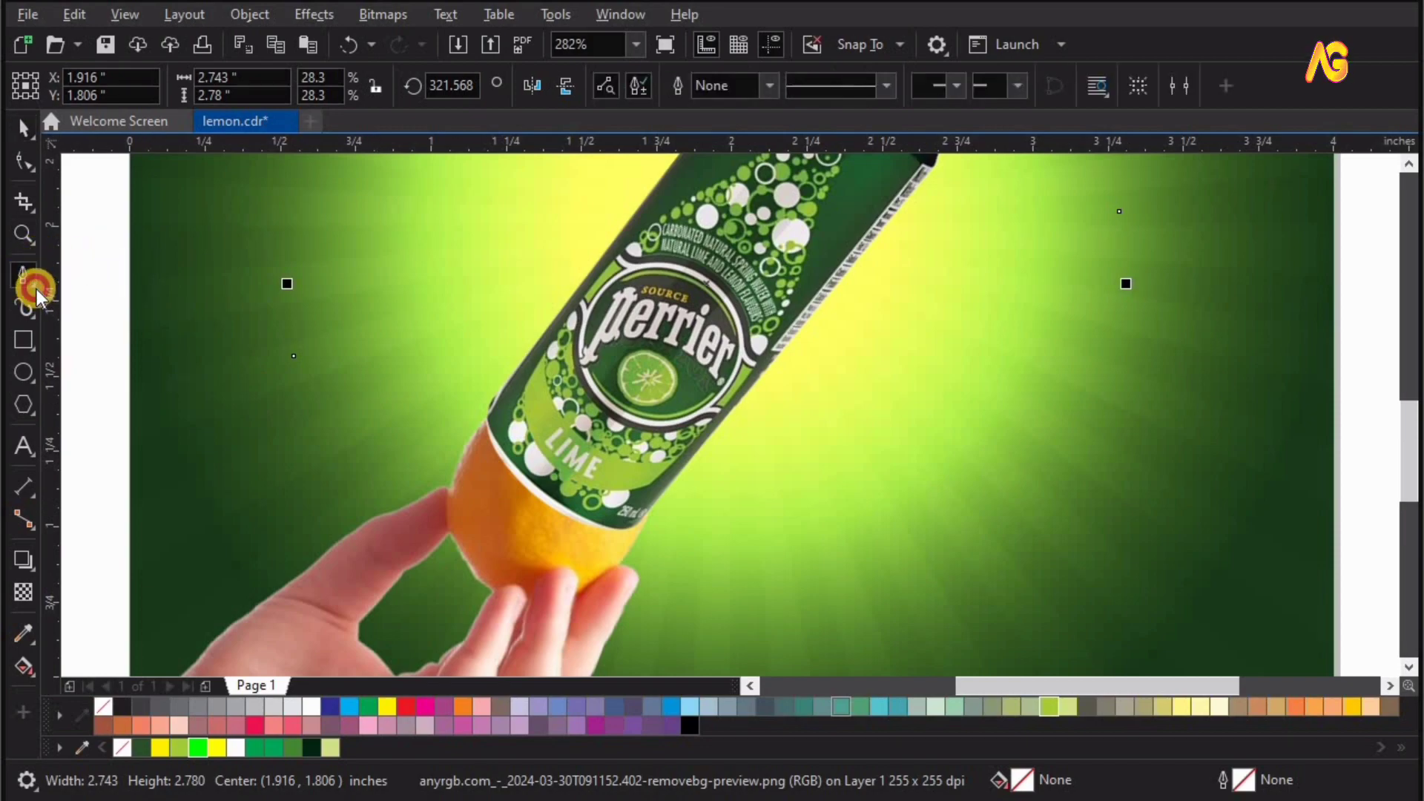
click(35, 287)
click(252, 263)
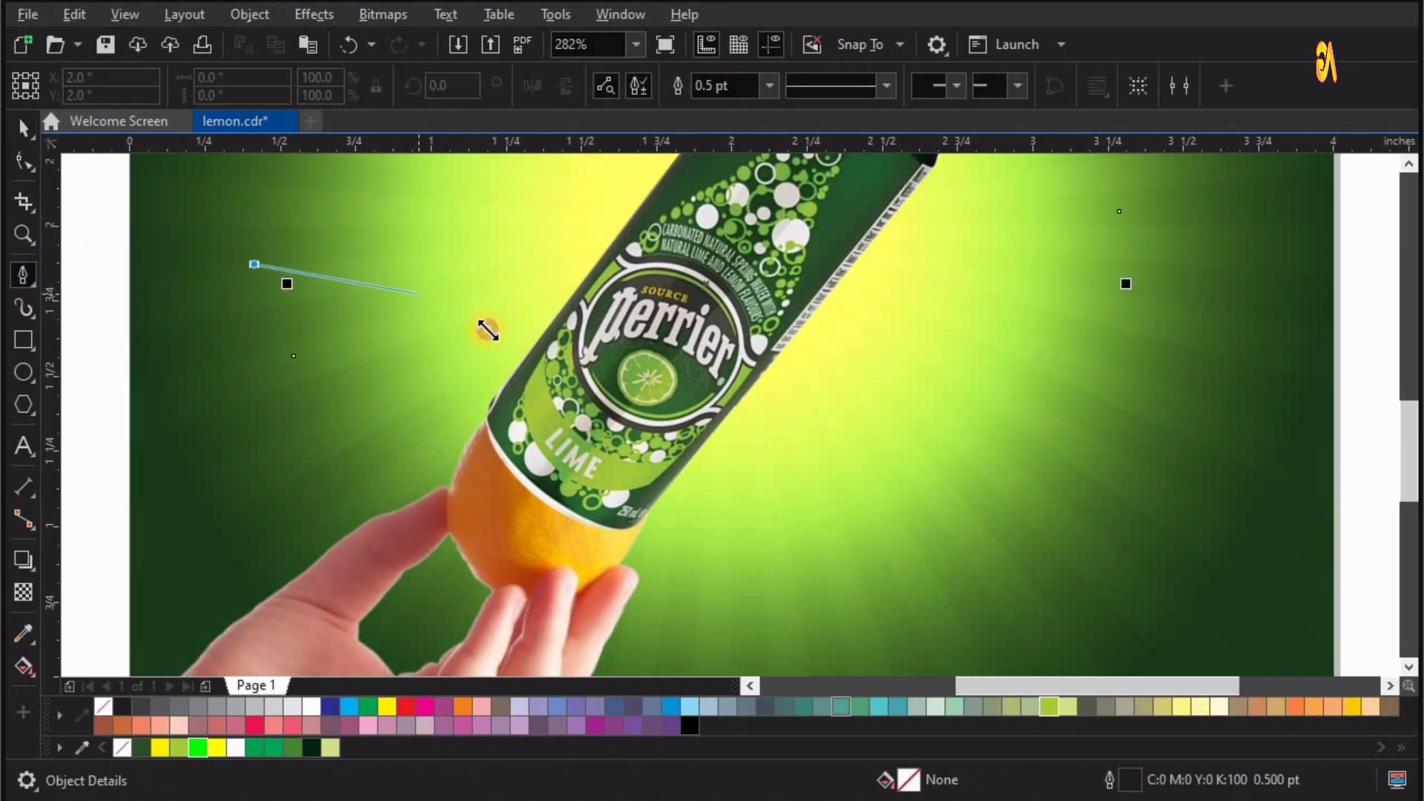
click(465, 289)
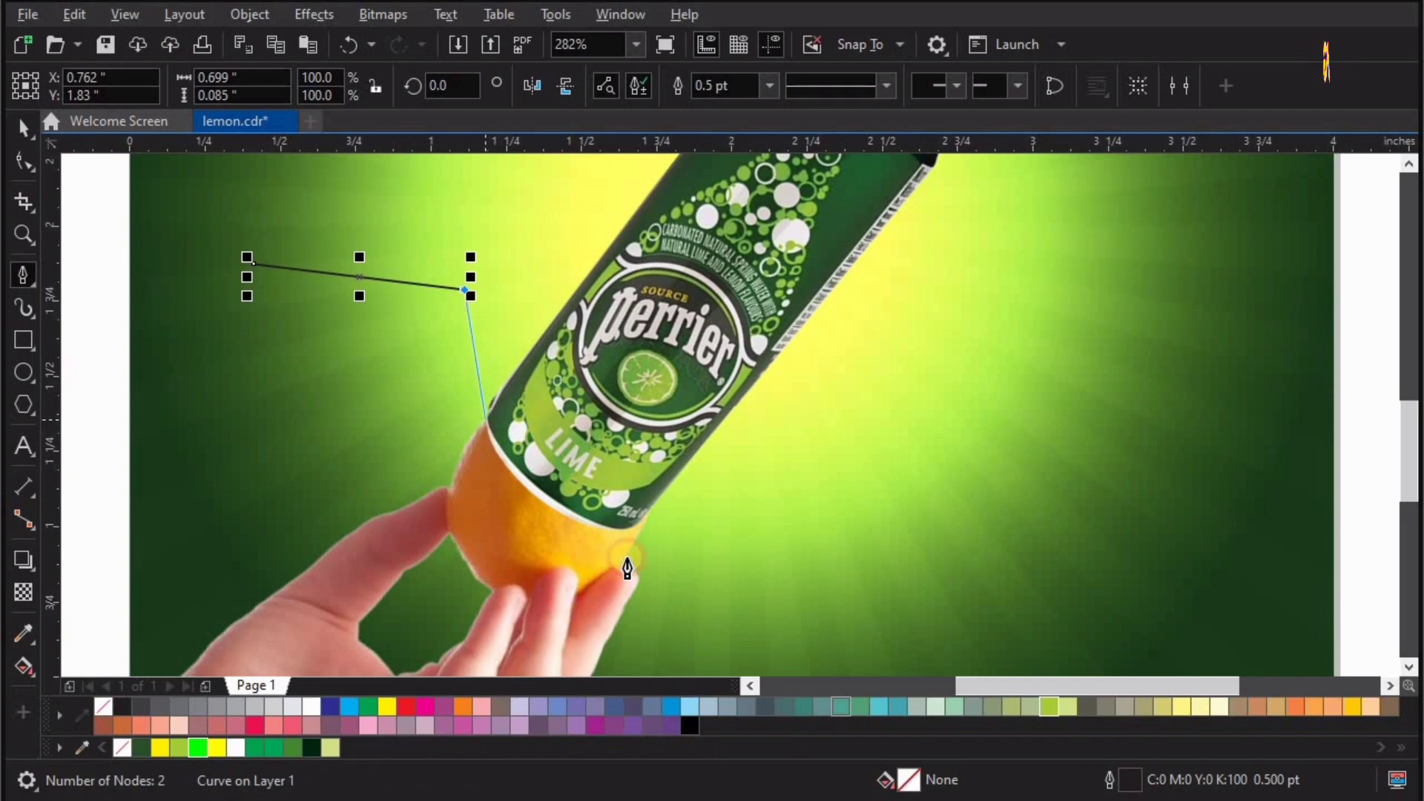
click(485, 420)
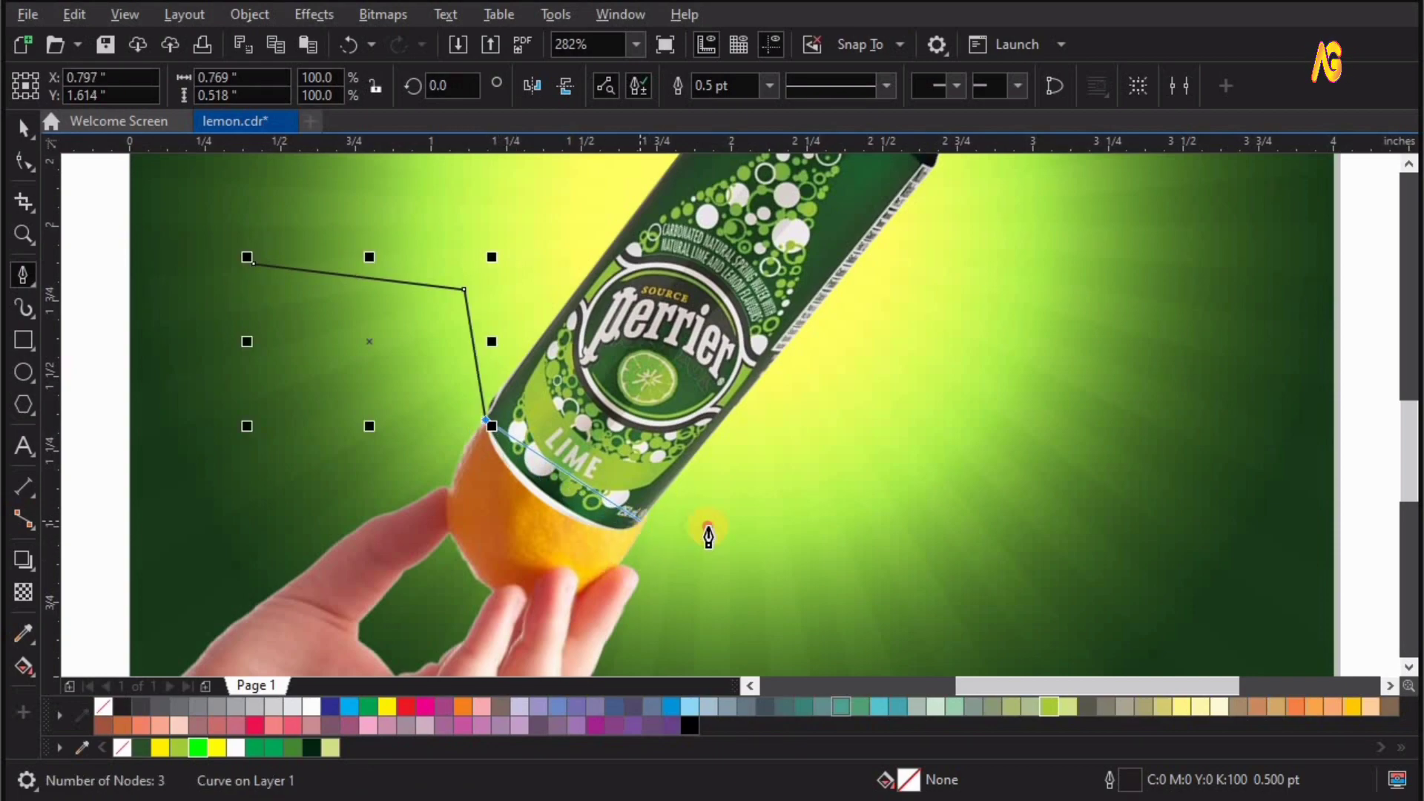
drag(639, 522, 744, 523)
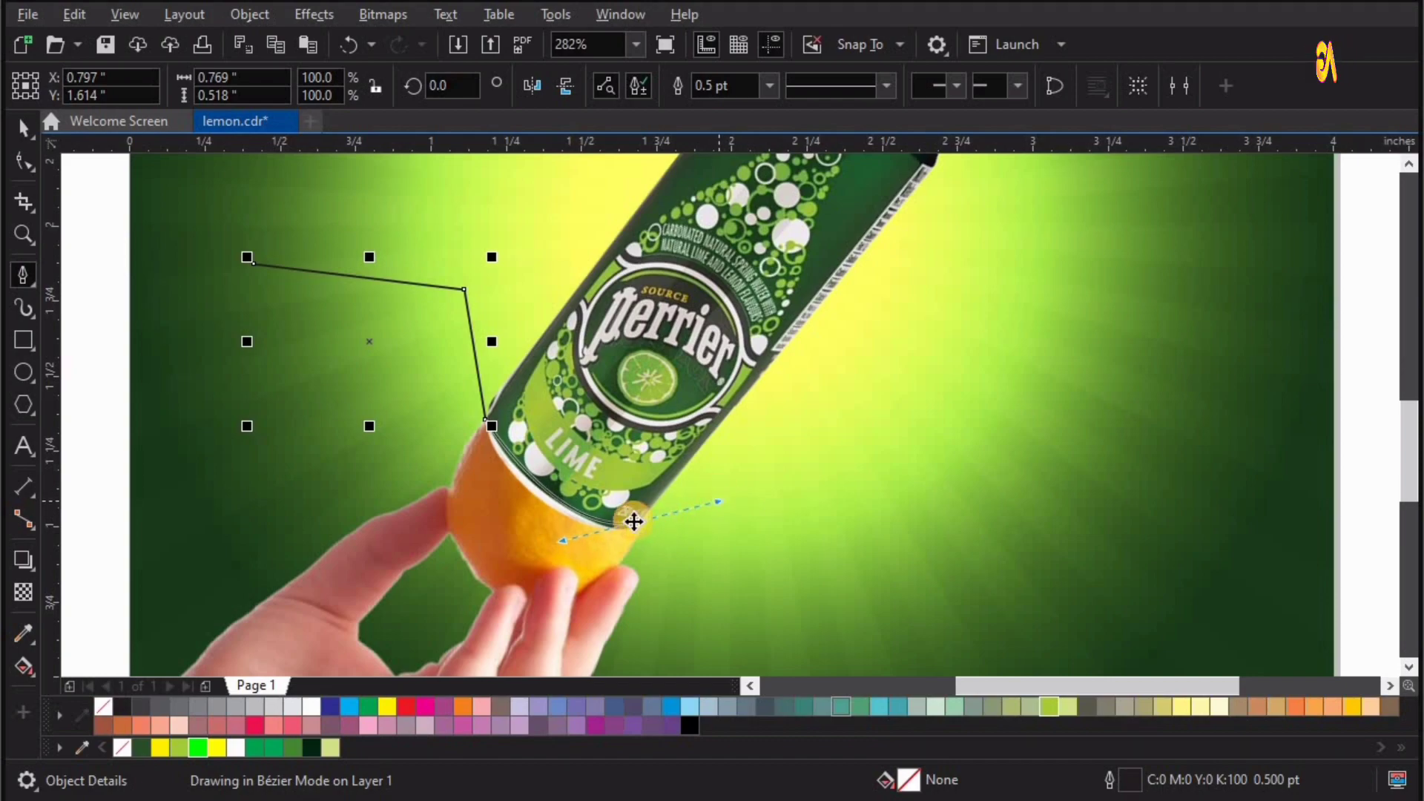
key(space)
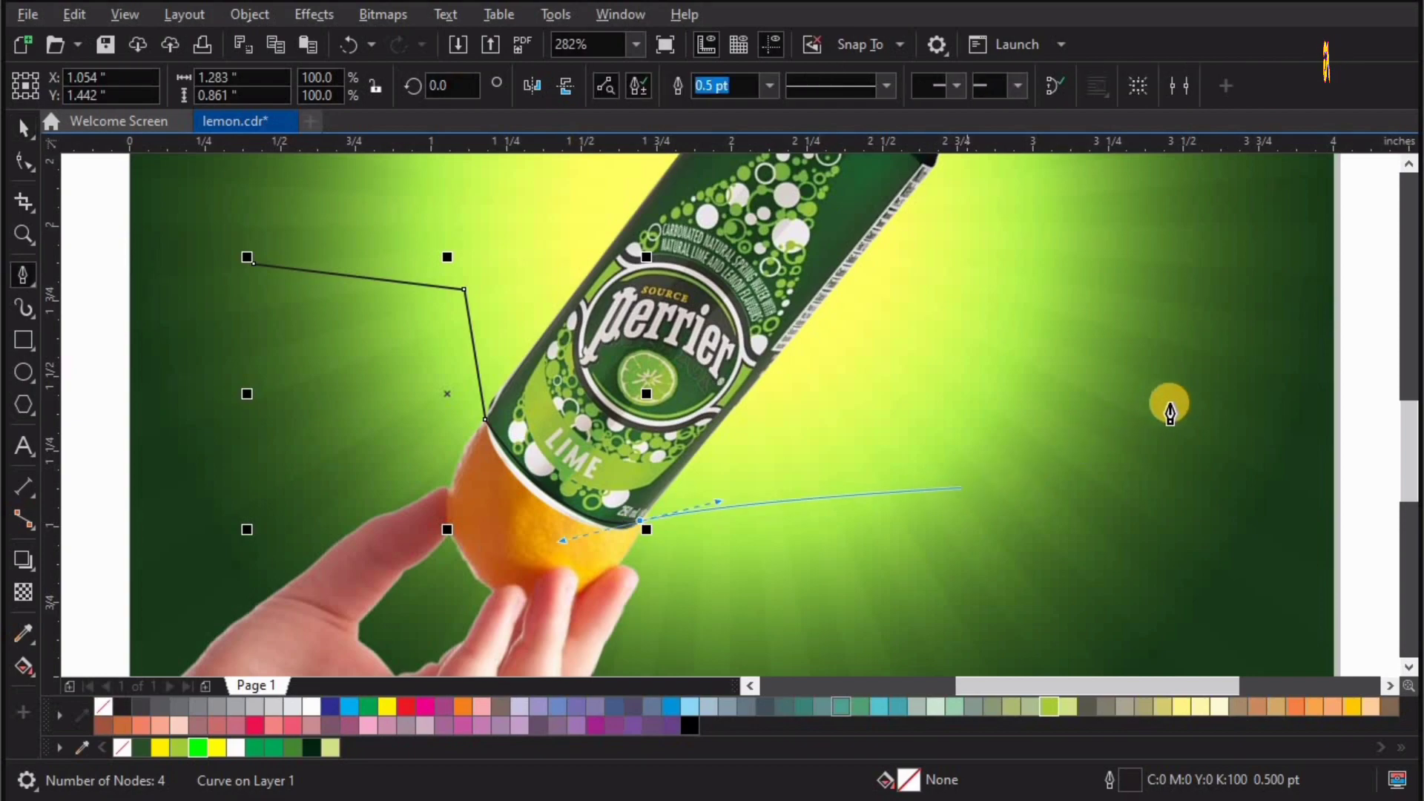
click(1199, 403)
key(space)
PowerClip the can image inside the drawn outline, undoing an accidental move
shift+click(744, 317)
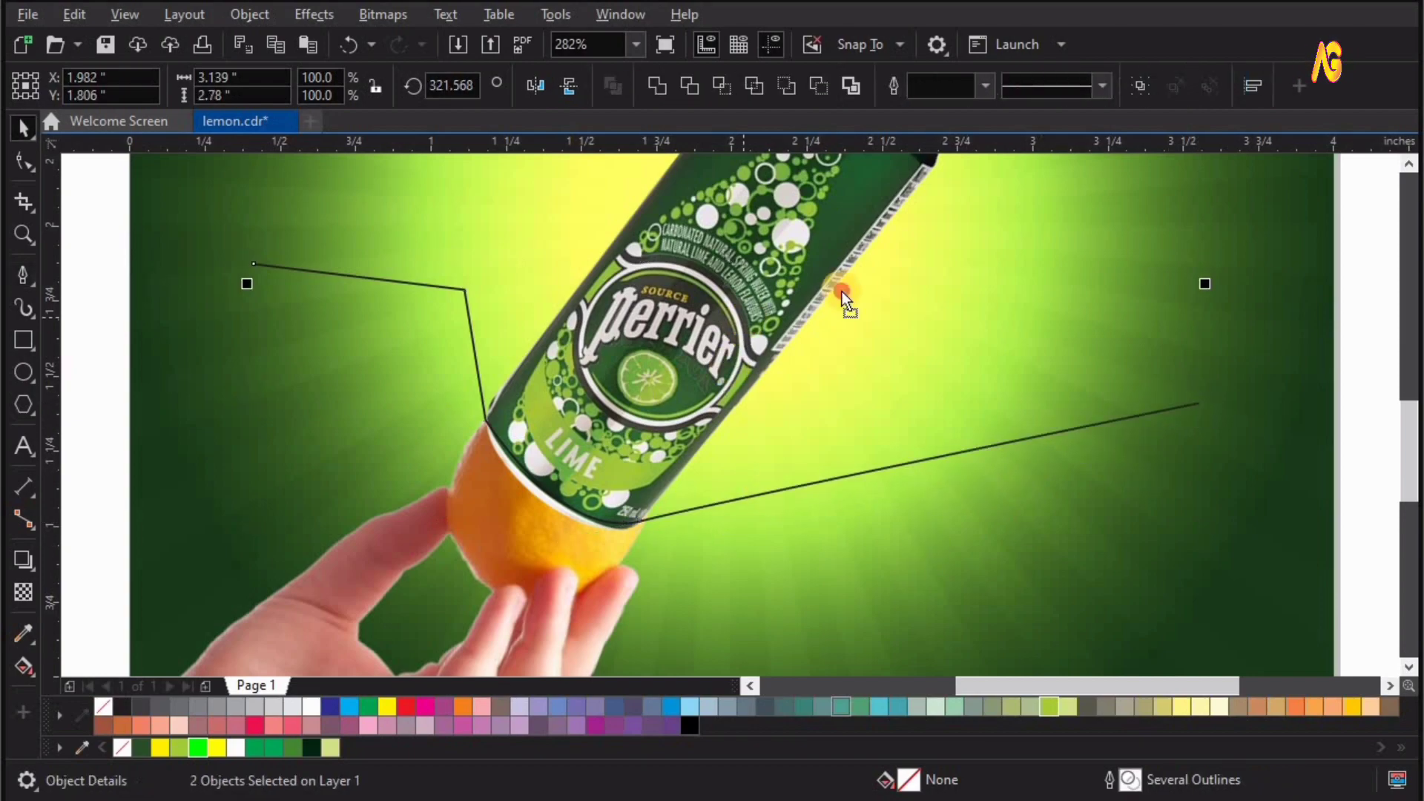
drag(841, 290, 826, 317)
key(ctrl+z)
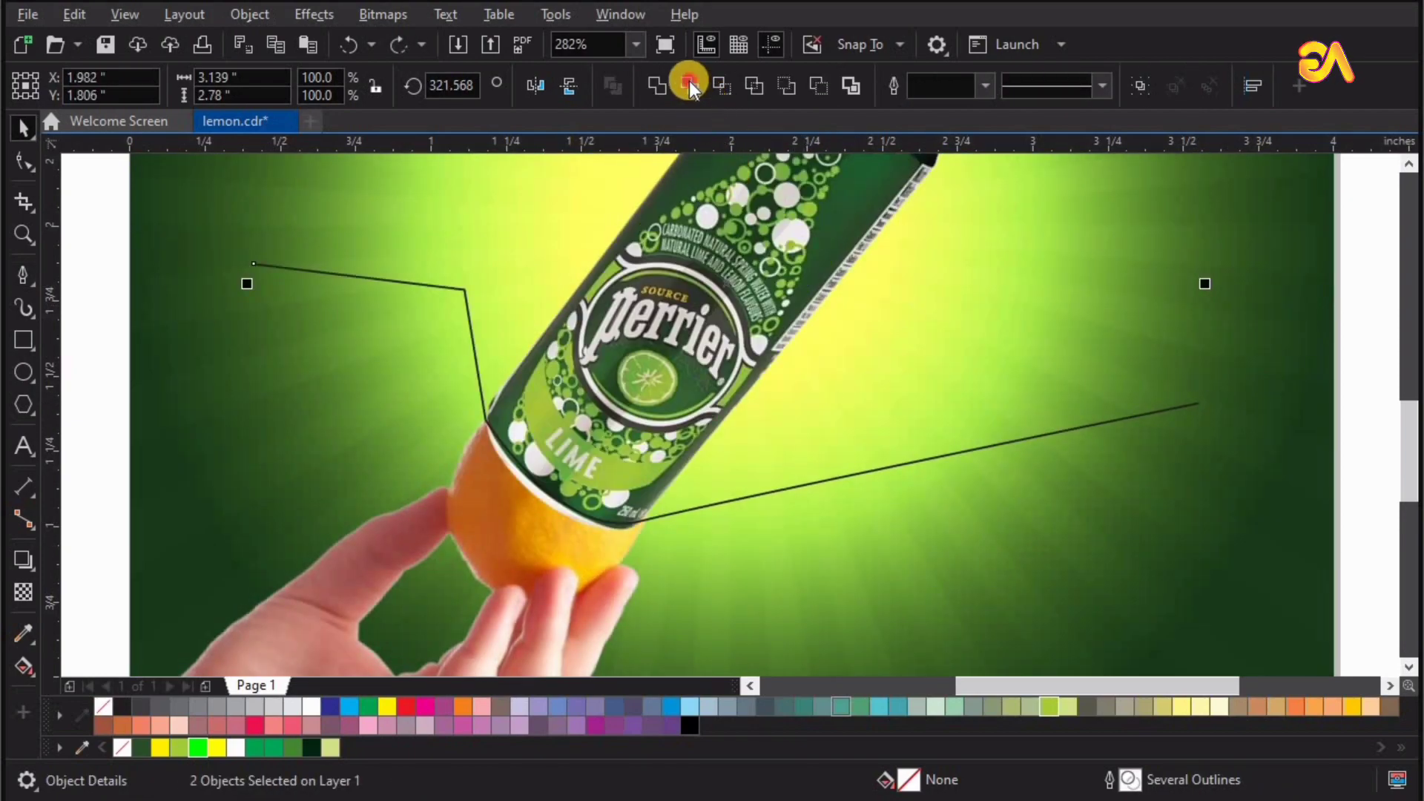
click(1359, 456)
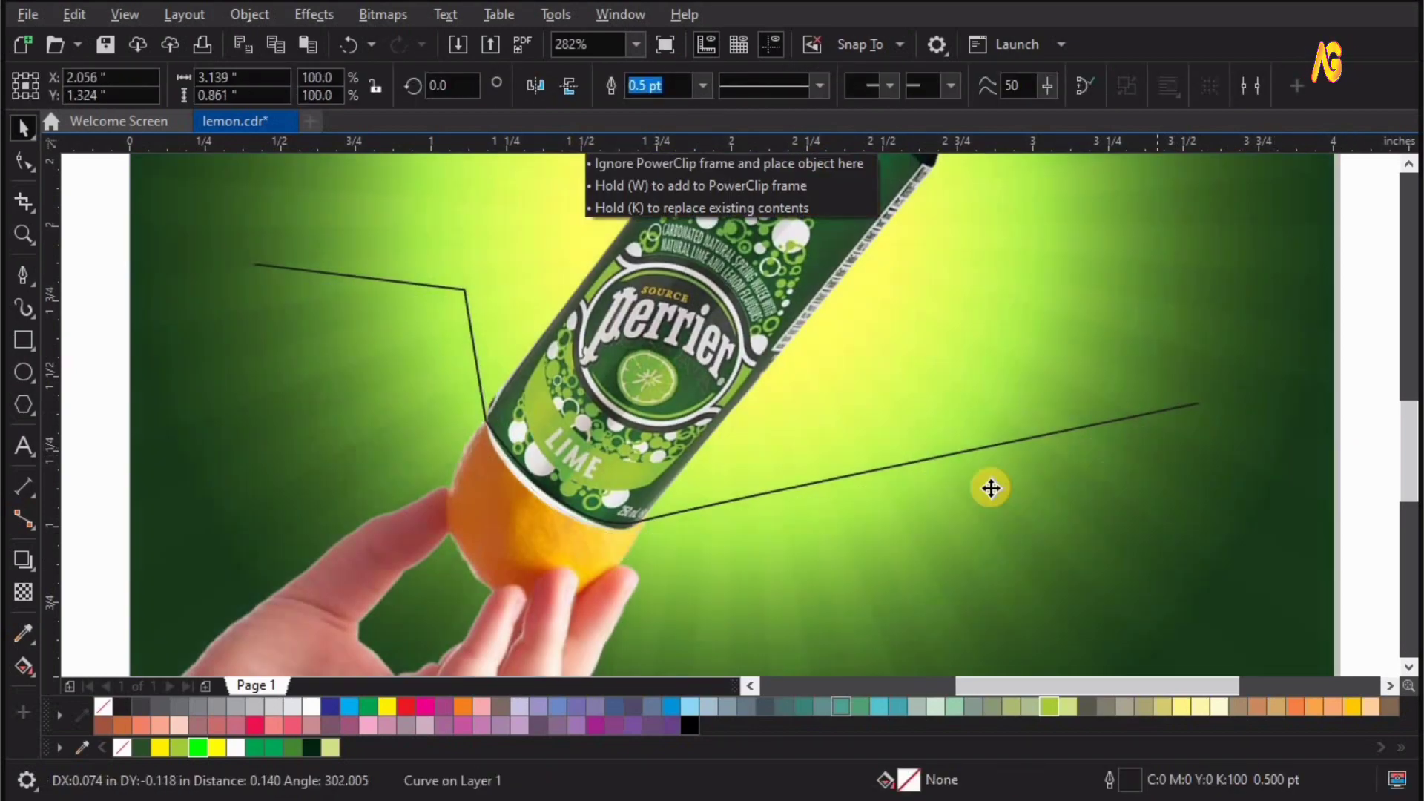
drag(1178, 448, 776, 254)
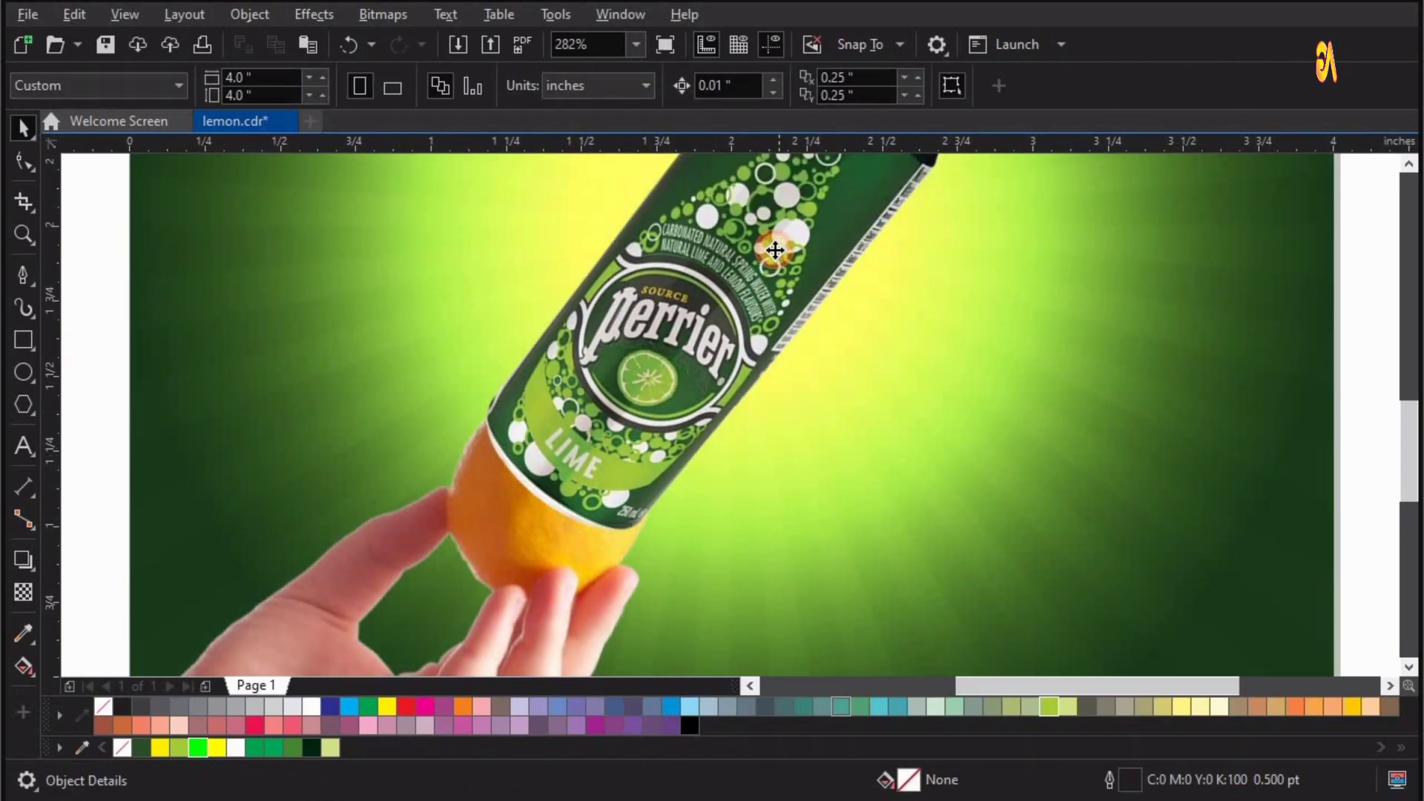
Break the PowerClip apart to release the clipped can from its outline
click(249, 14)
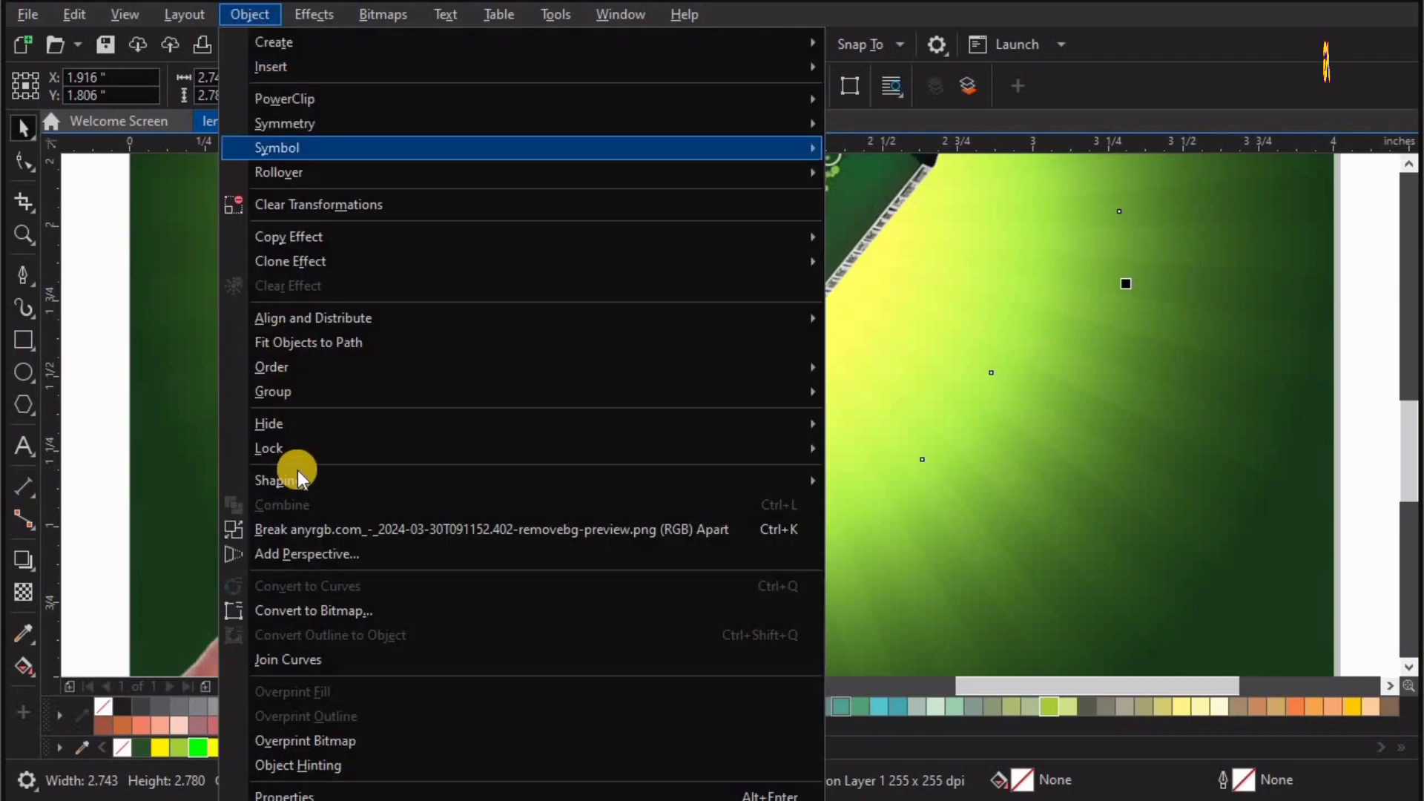
click(310, 530)
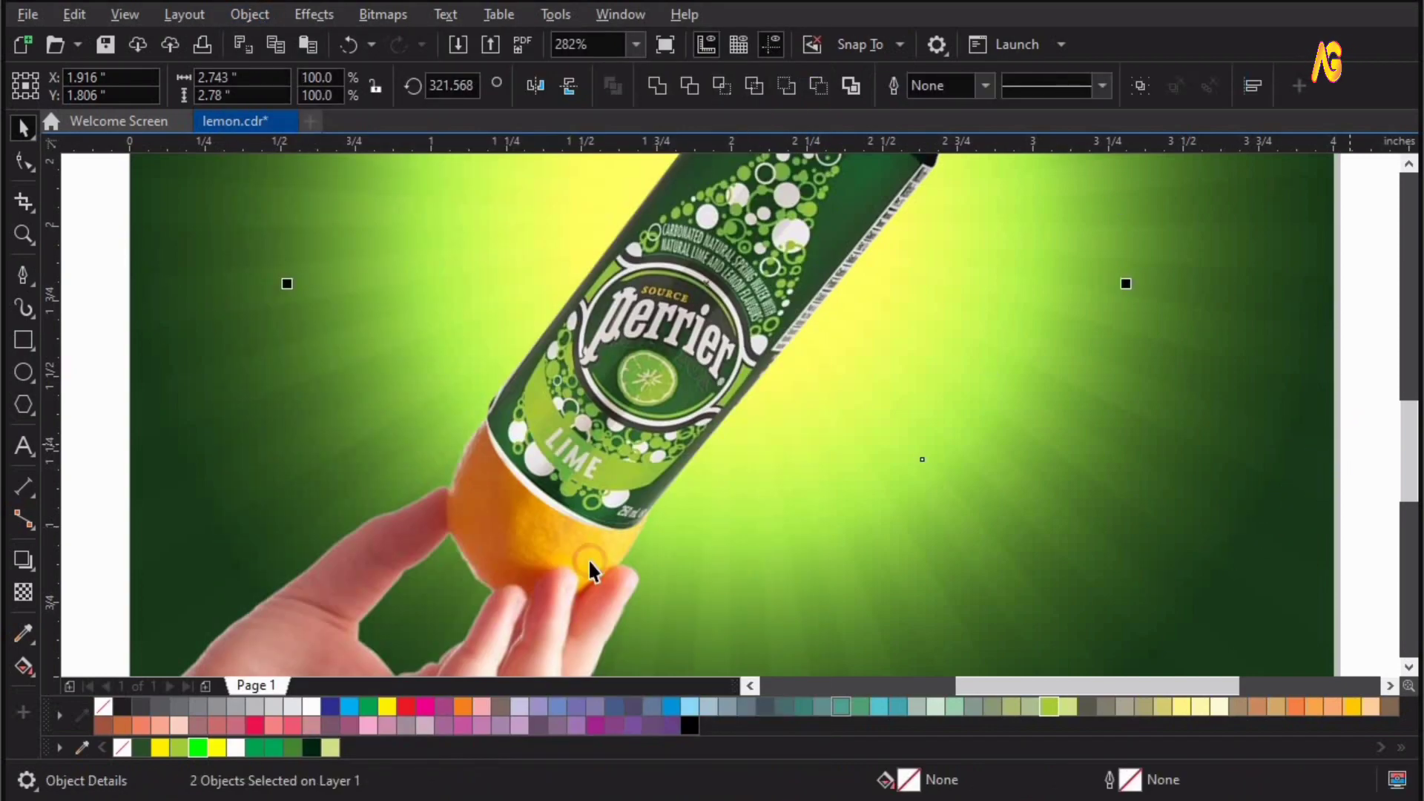
click(470, 515)
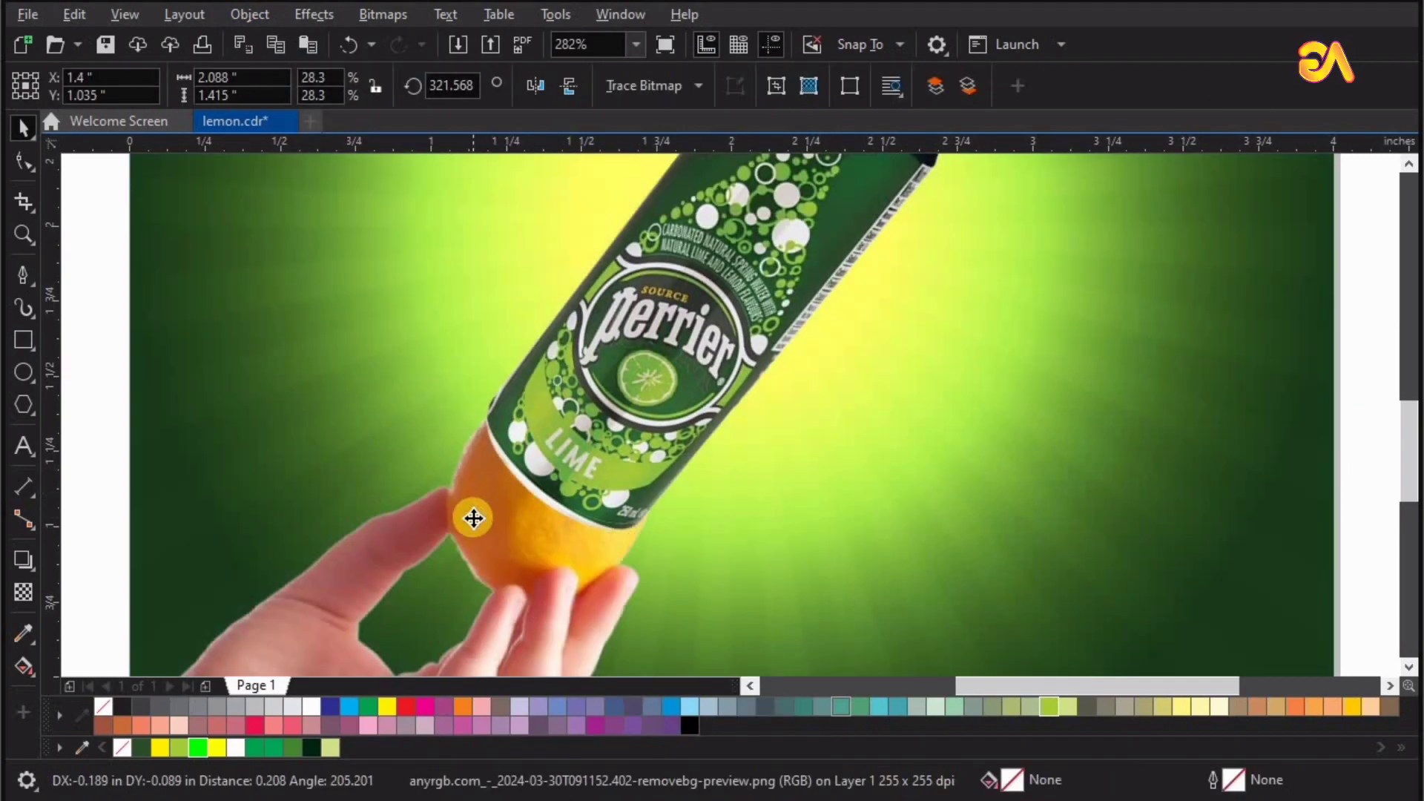
key(Escape)
key(z)
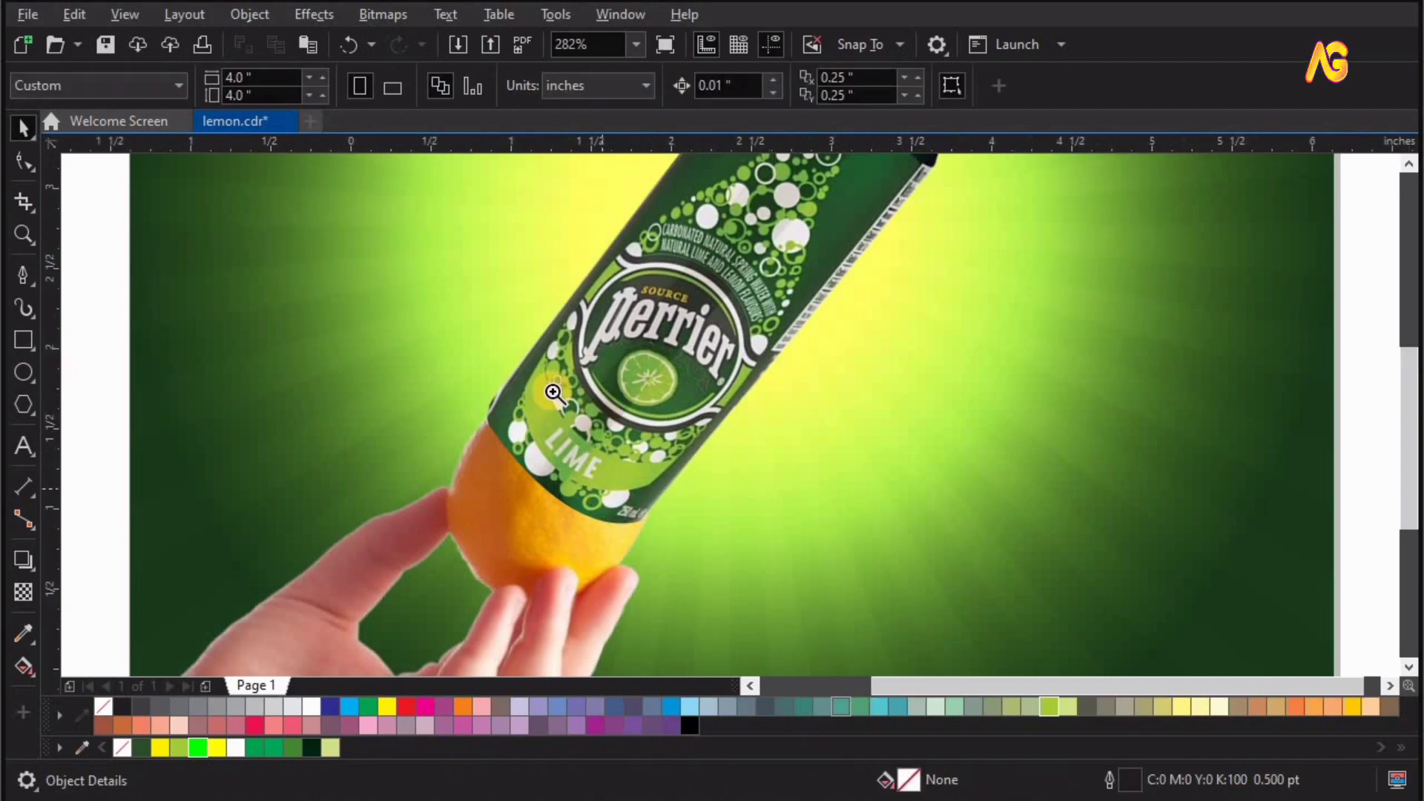
scroll(603, 371, down, 3)
Scale and nudge the cut-out can piece until it aligns over the original can
click(1056, 587)
key(space)
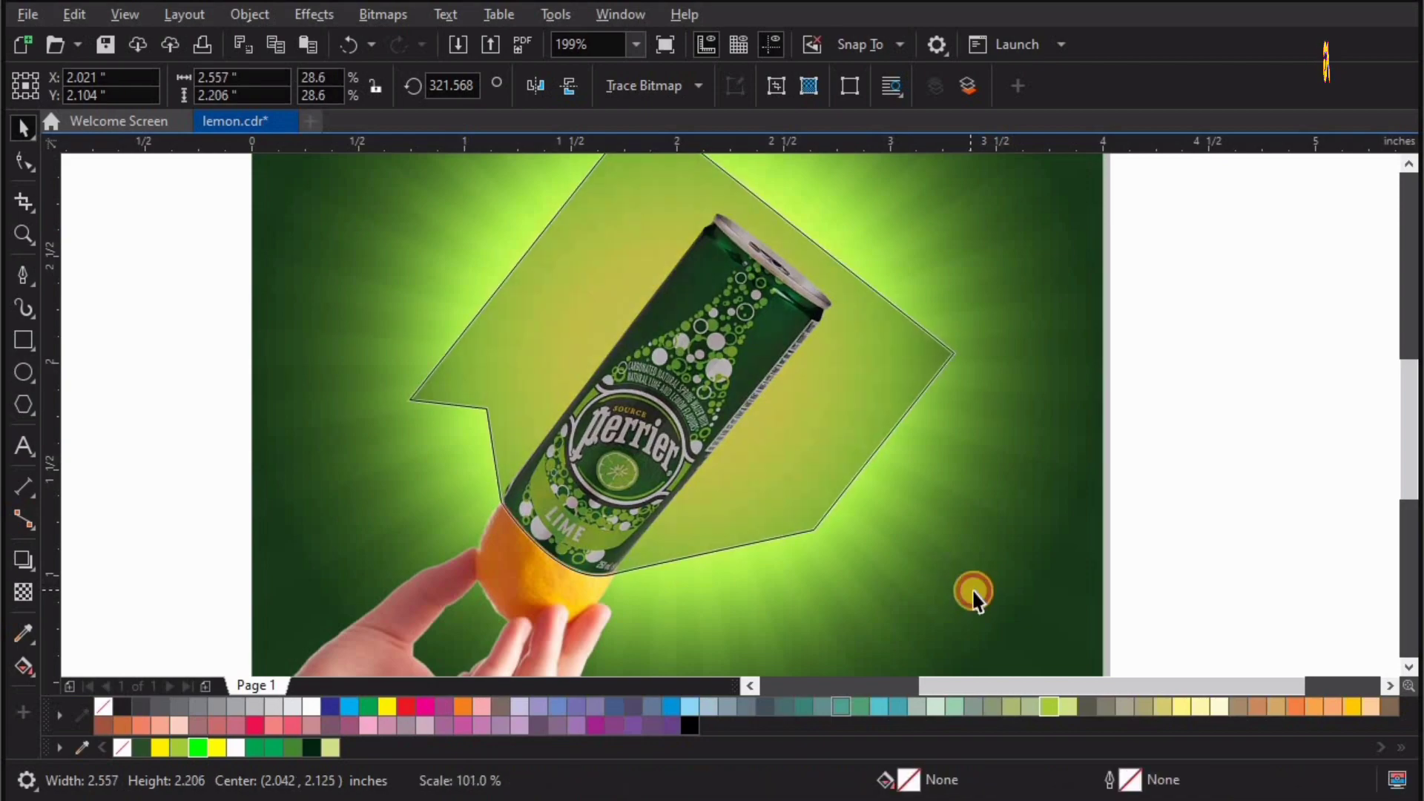
drag(970, 591, 973, 591)
key(z)
click(650, 428)
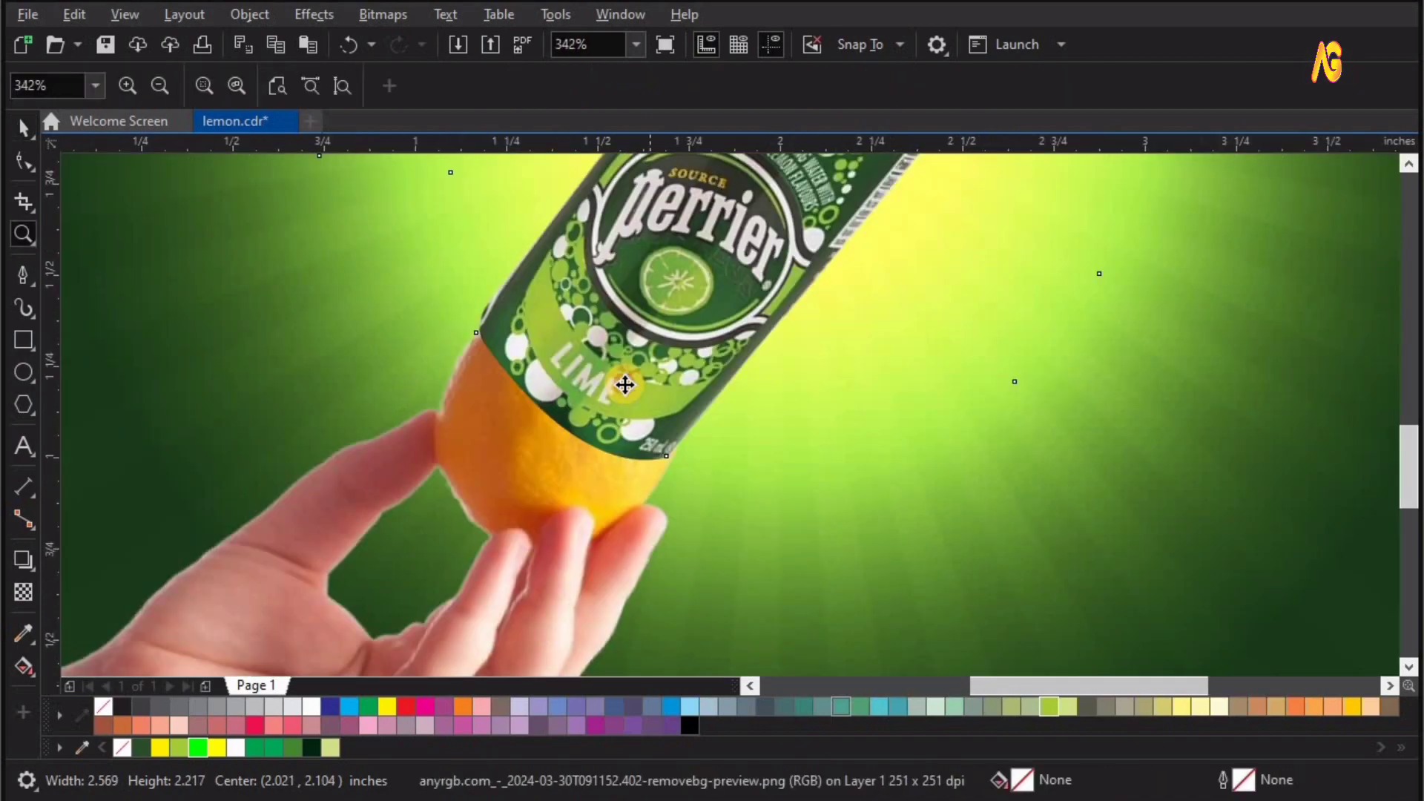
key(space)
drag(626, 391, 615, 401)
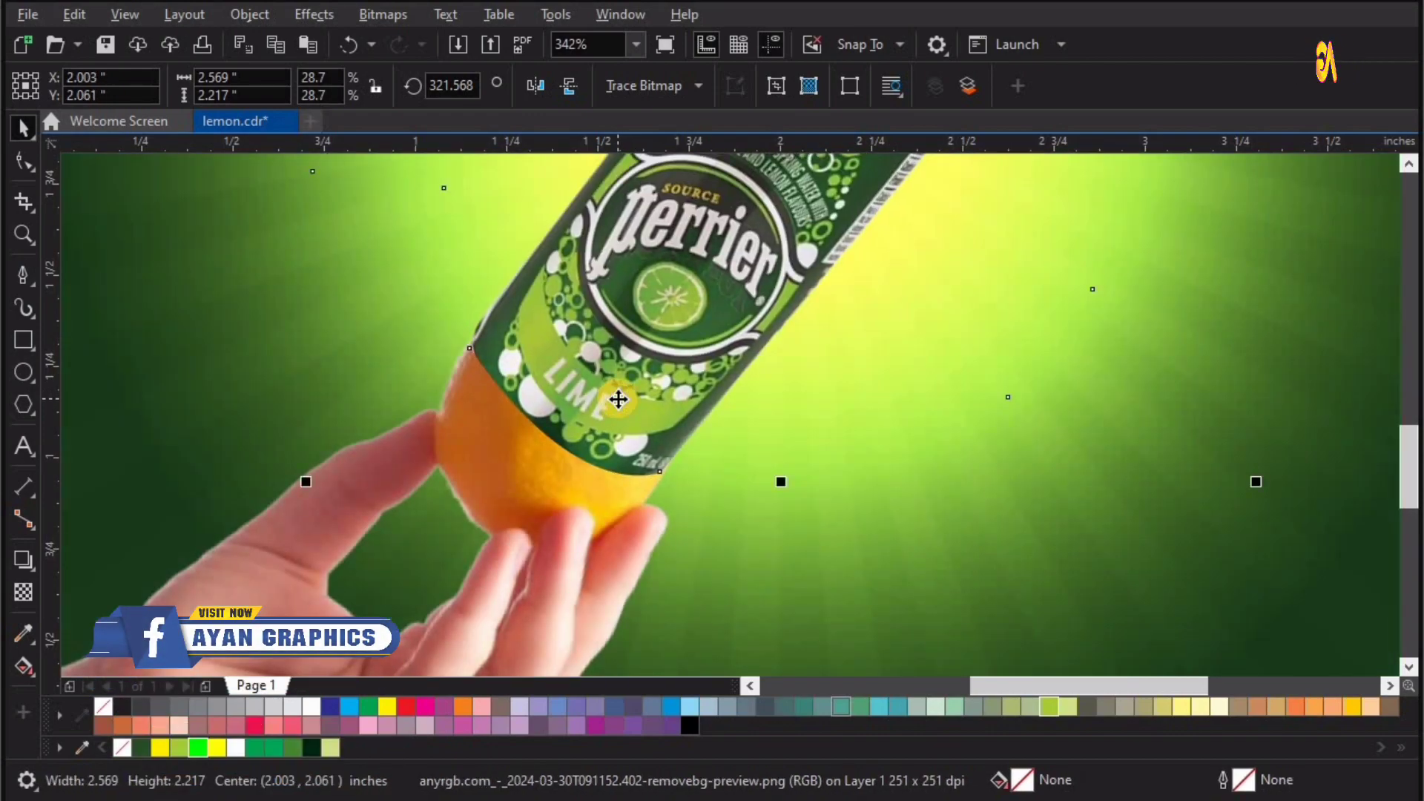
scroll(976, 514, down, 3)
drag(590, 266, 1257, 630)
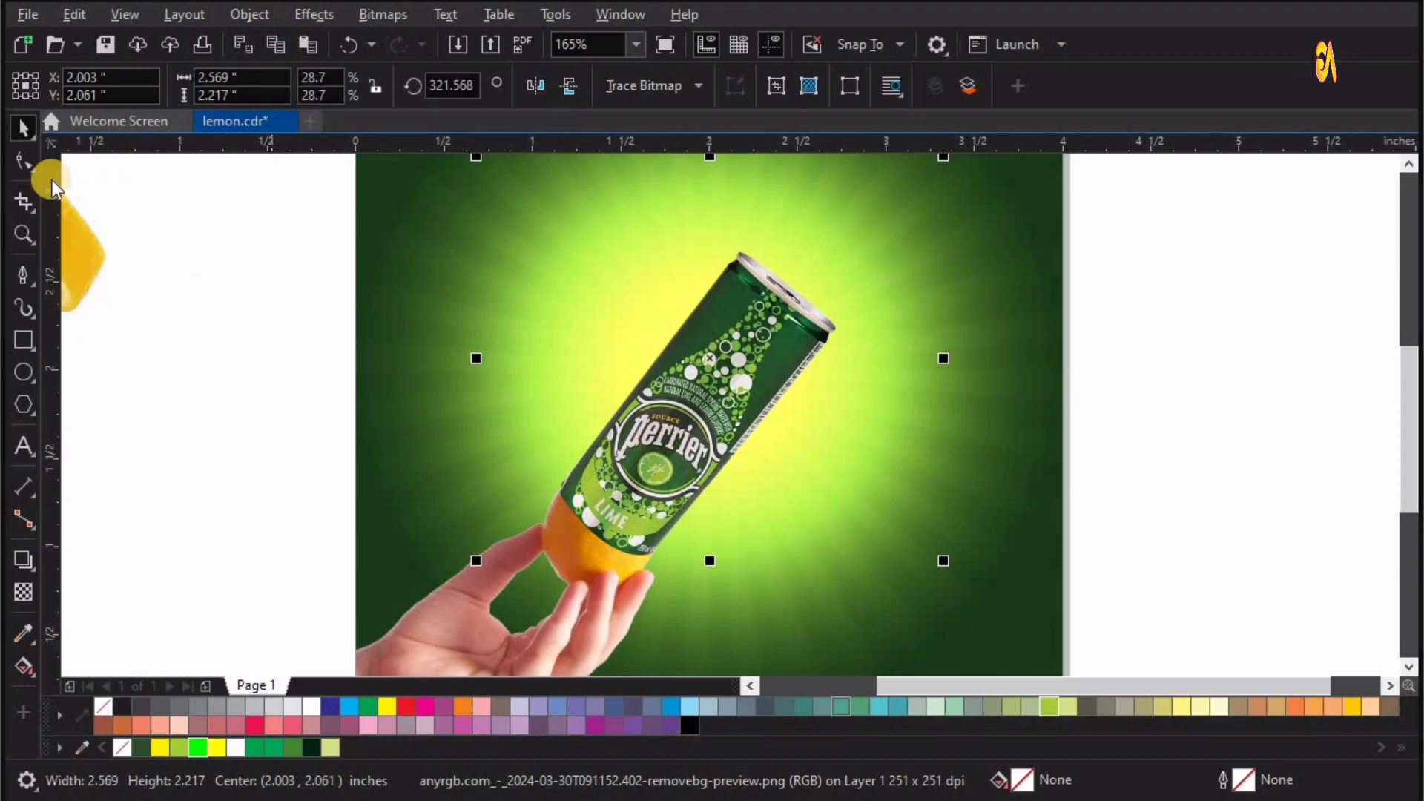
Set the can piece's transparency to Screen blend mode and paste a normal copy over it
click(22, 593)
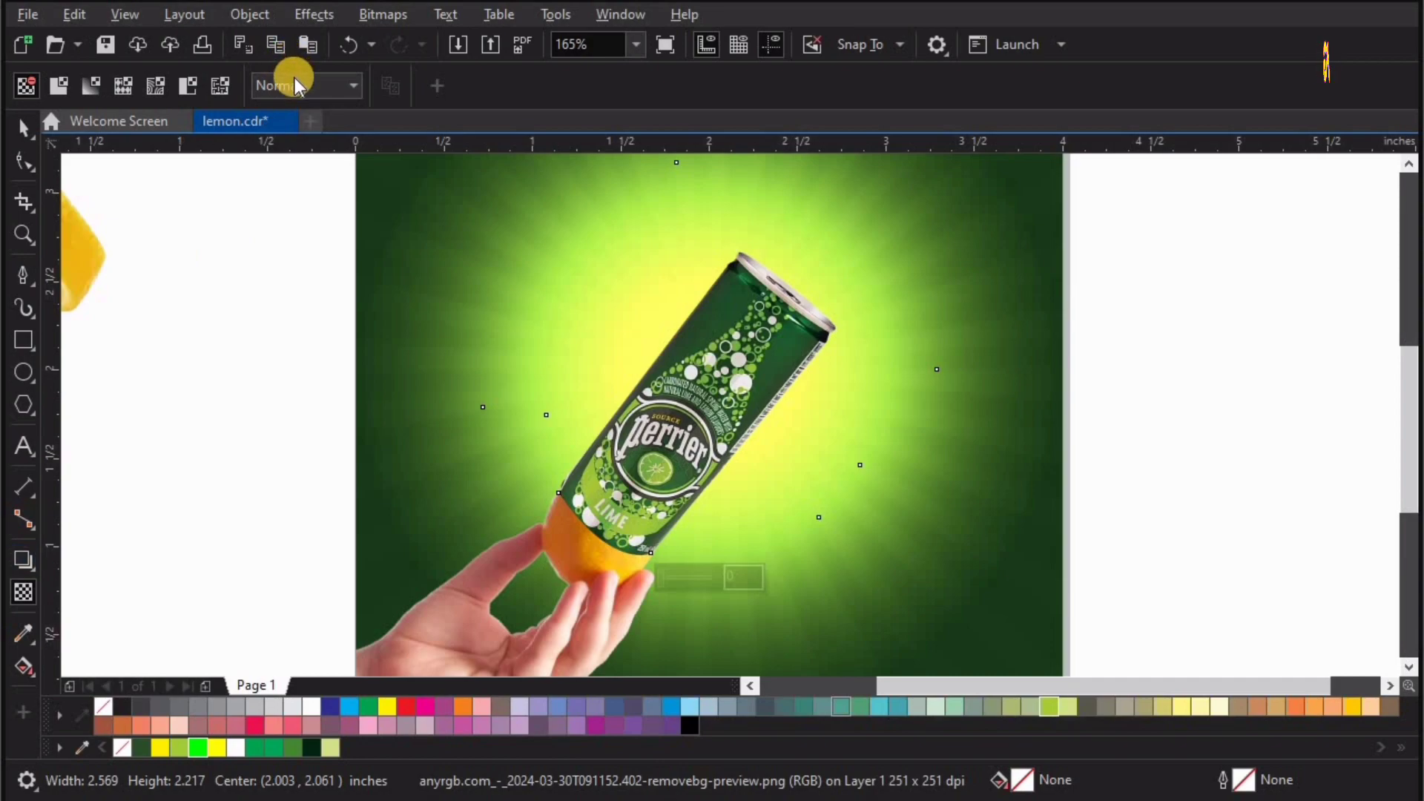
click(295, 81)
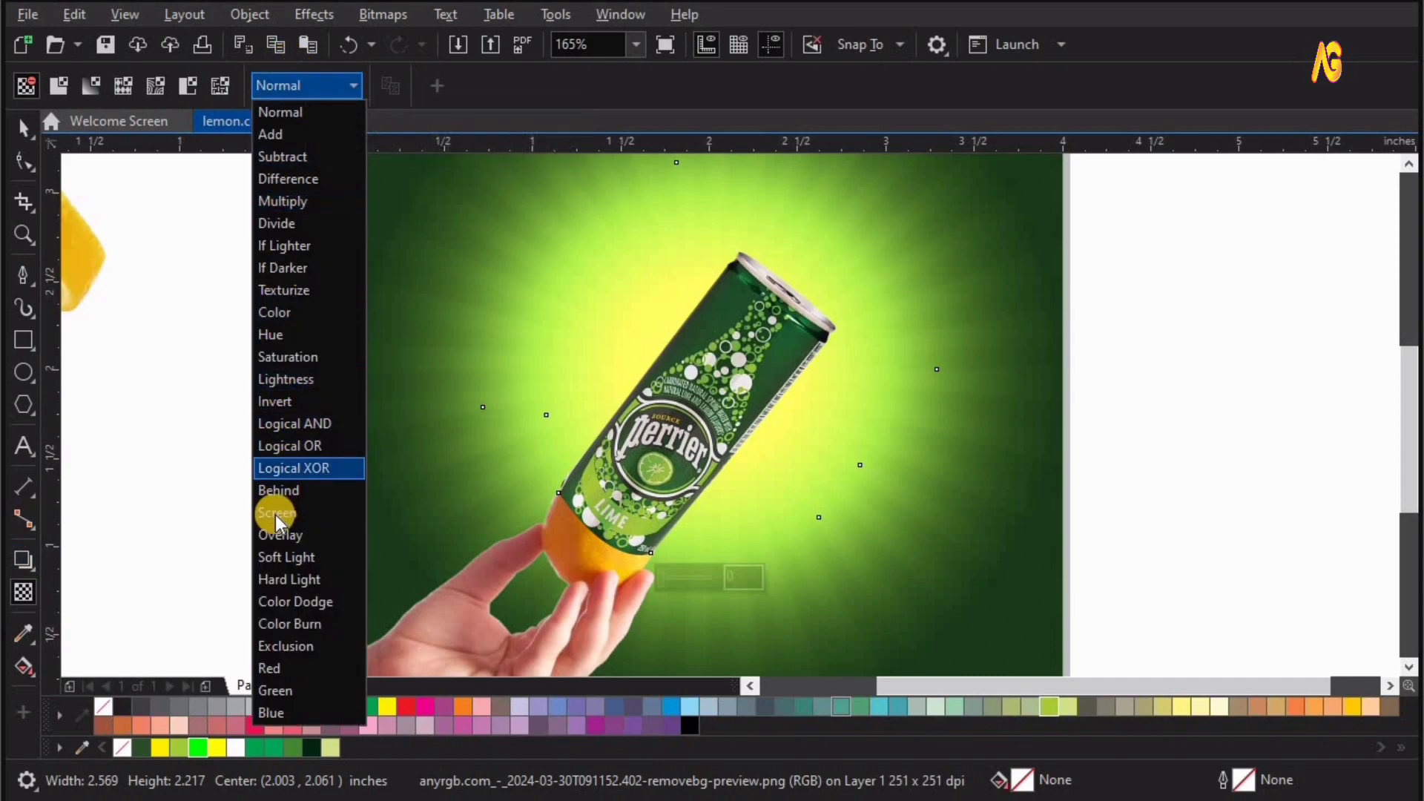
click(330, 511)
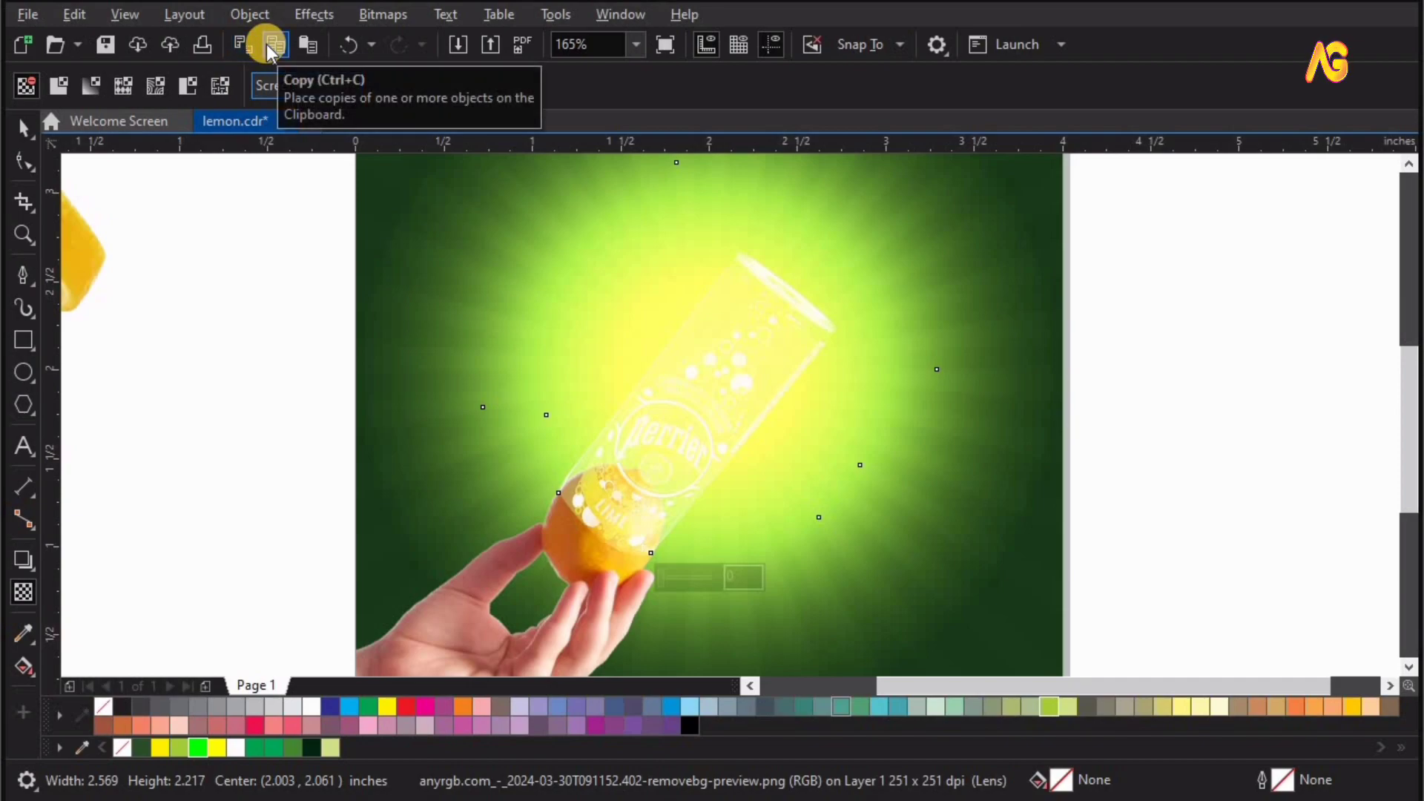
click(305, 46)
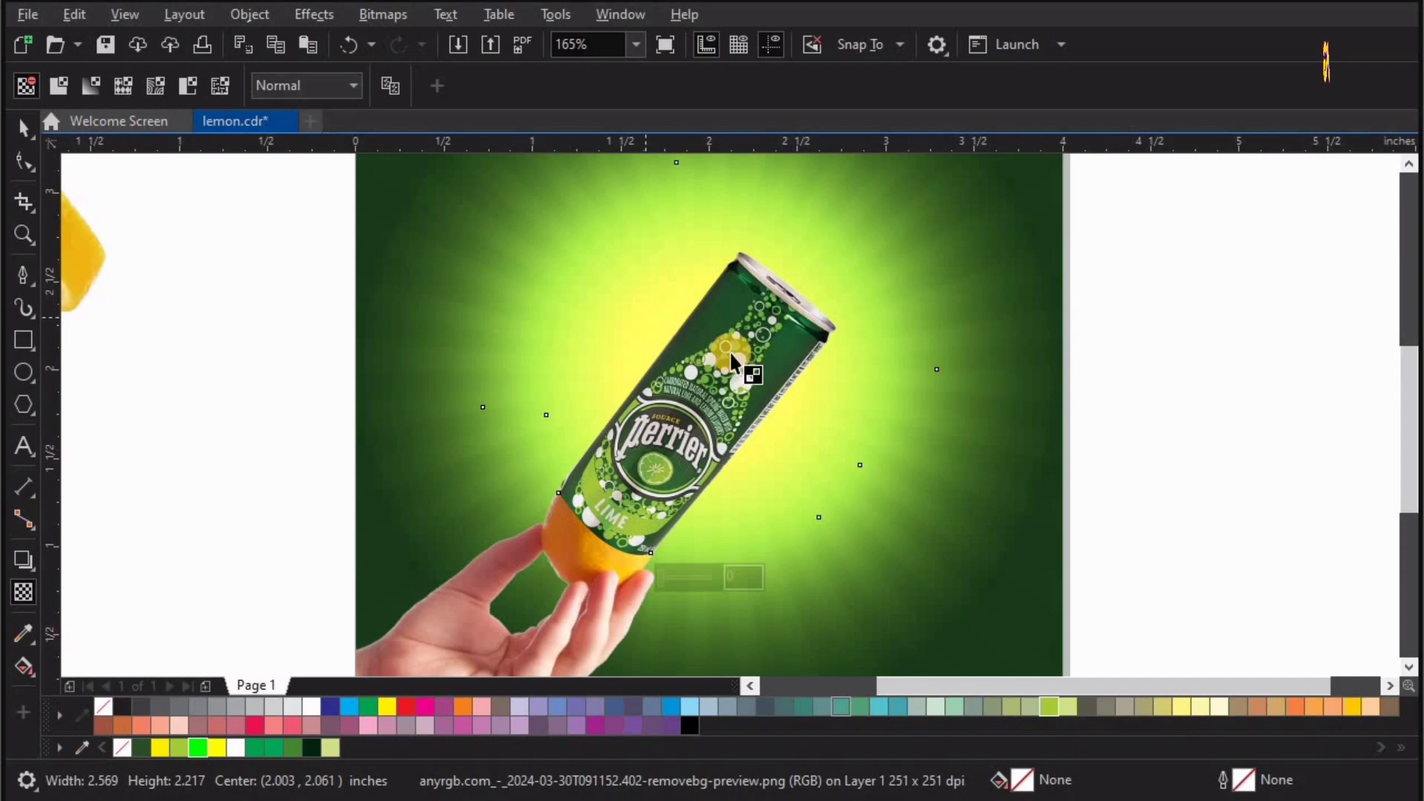
key(space)
Apply Hue/Saturation/Lightness with saturation 26 and lightness 4 to the can
click(324, 16)
mouse_move(338, 99)
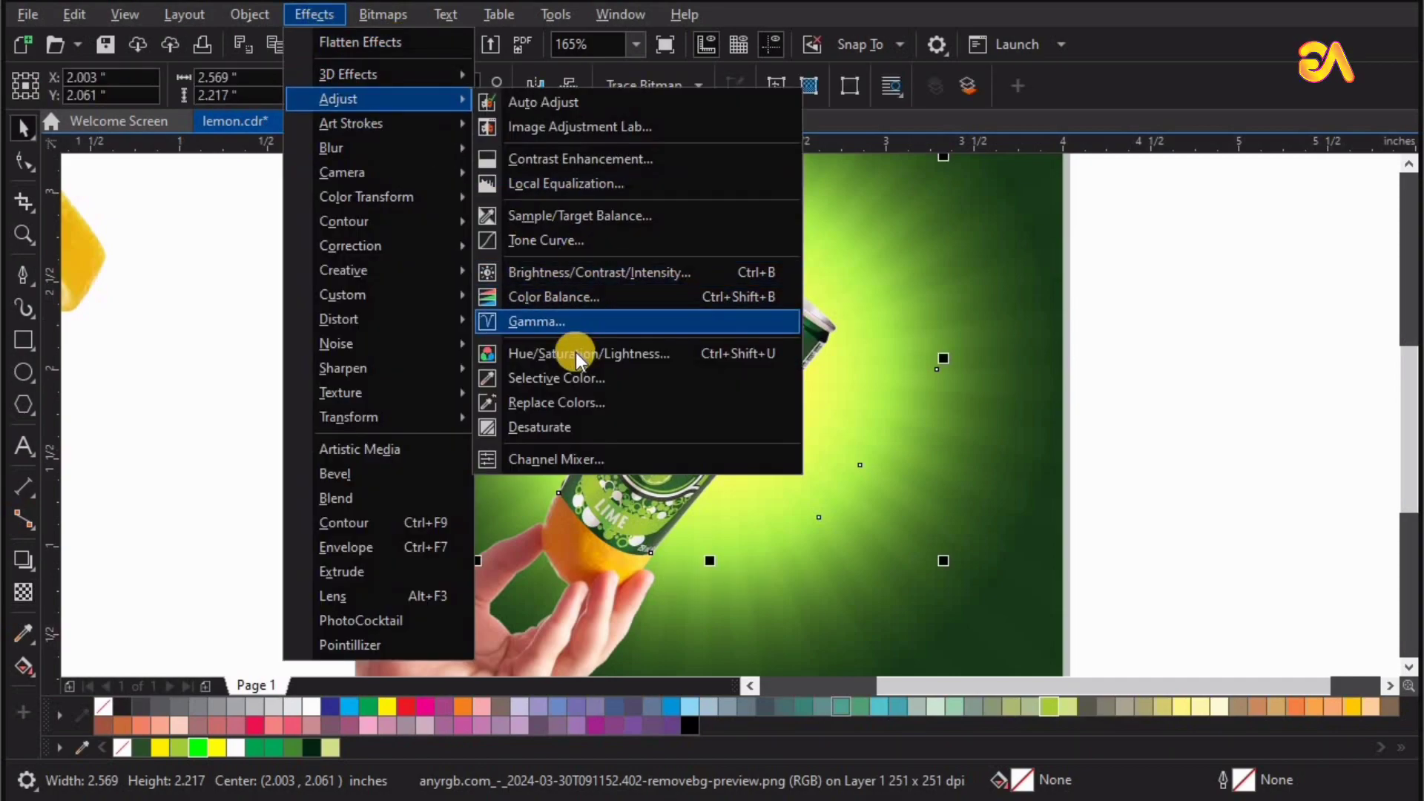
click(577, 353)
drag(760, 199, 328, 170)
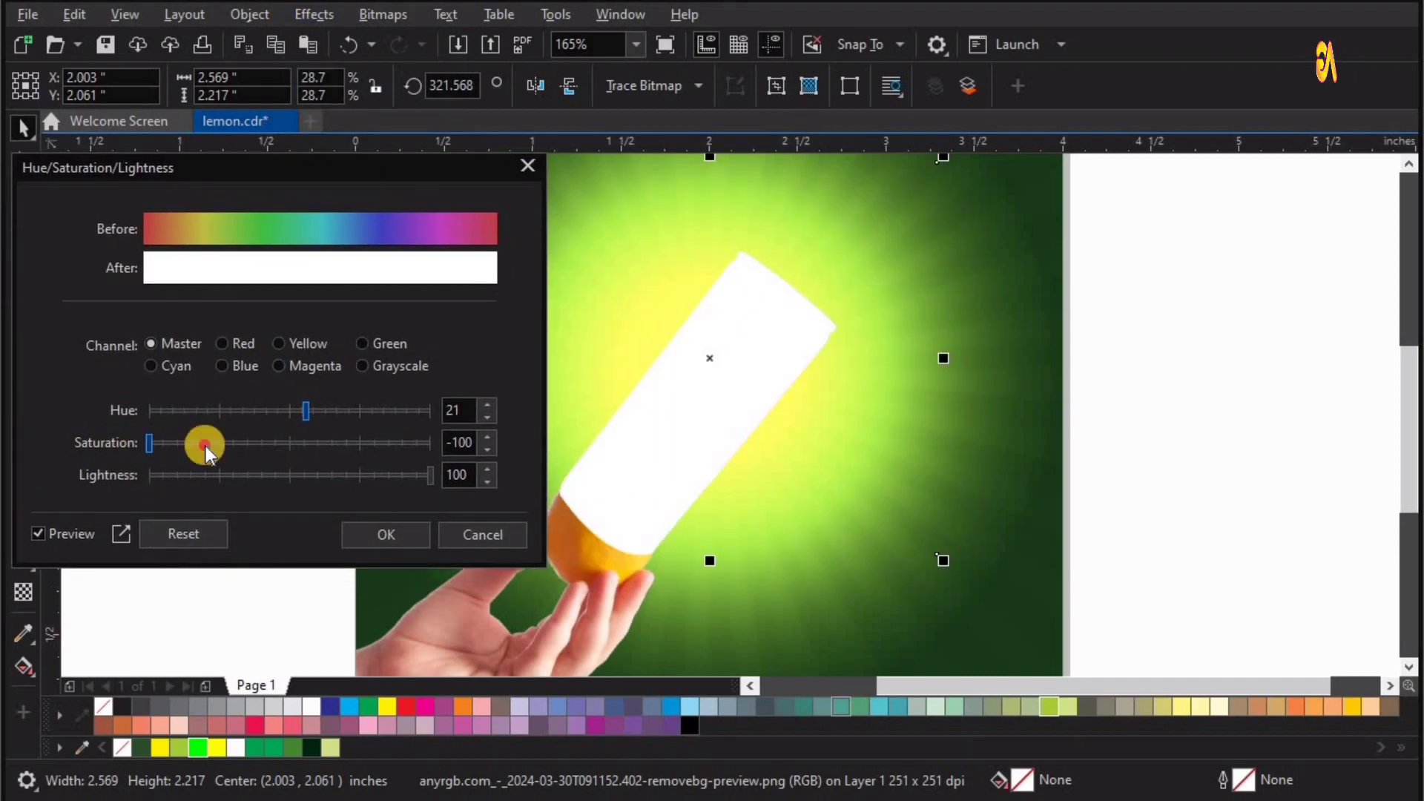
drag(149, 443, 302, 454)
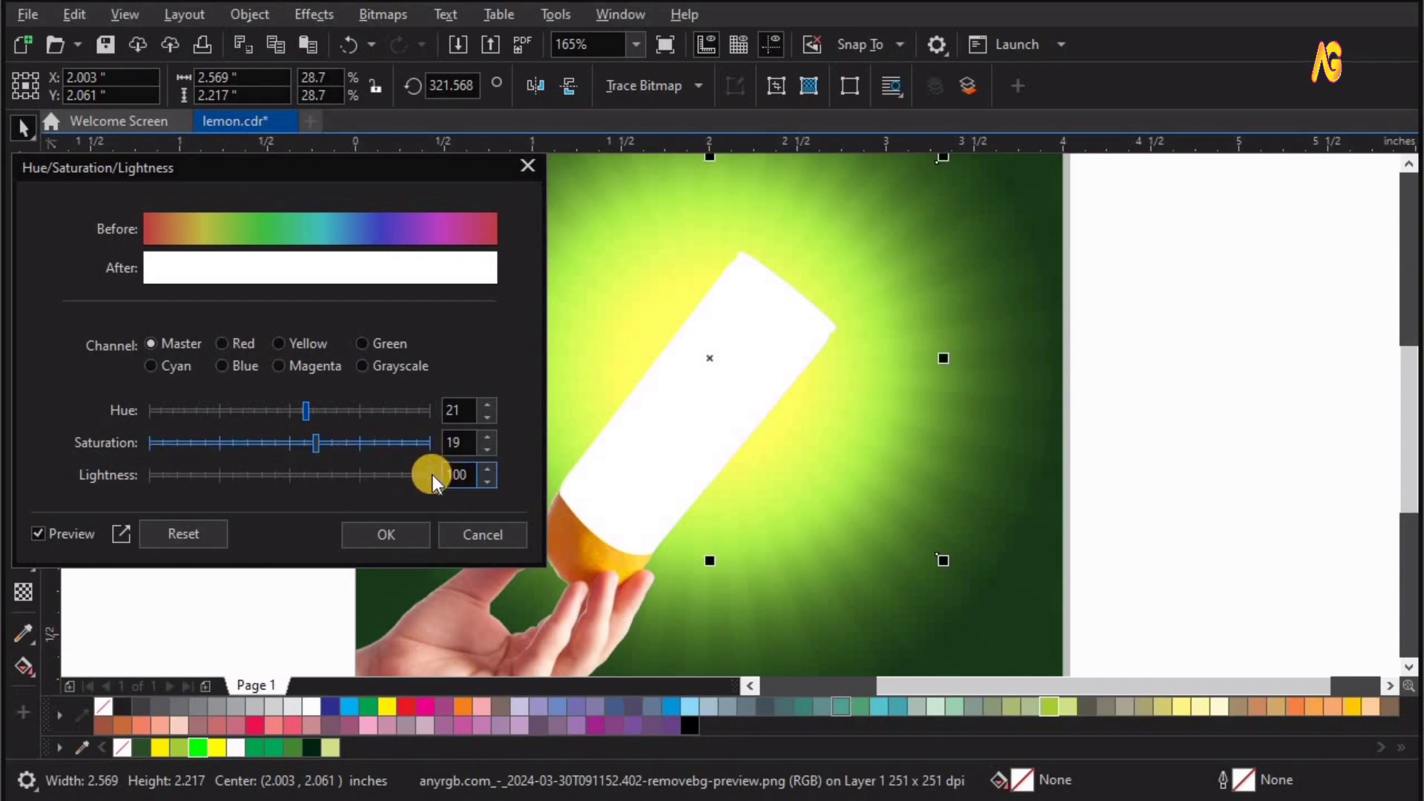
drag(433, 474, 296, 484)
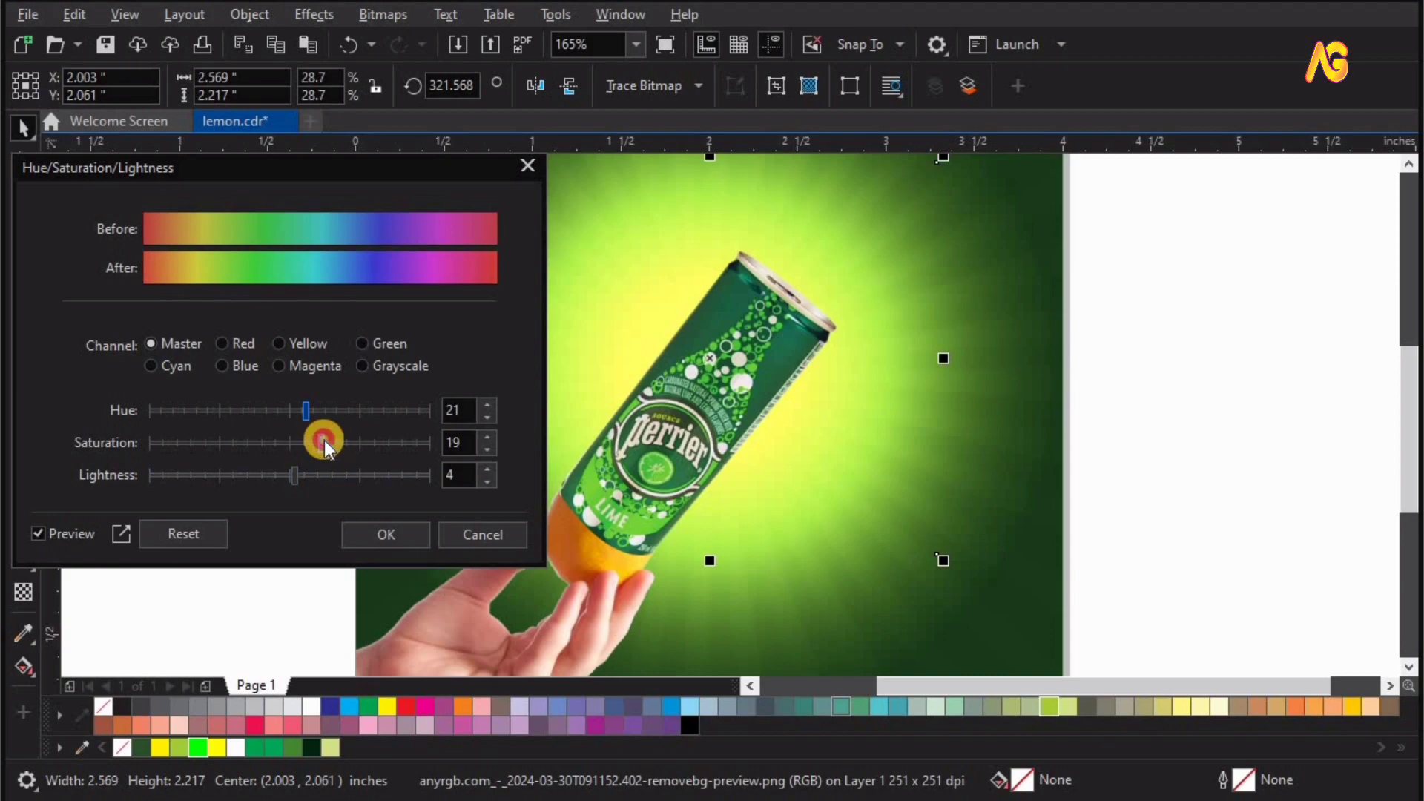
click(382, 545)
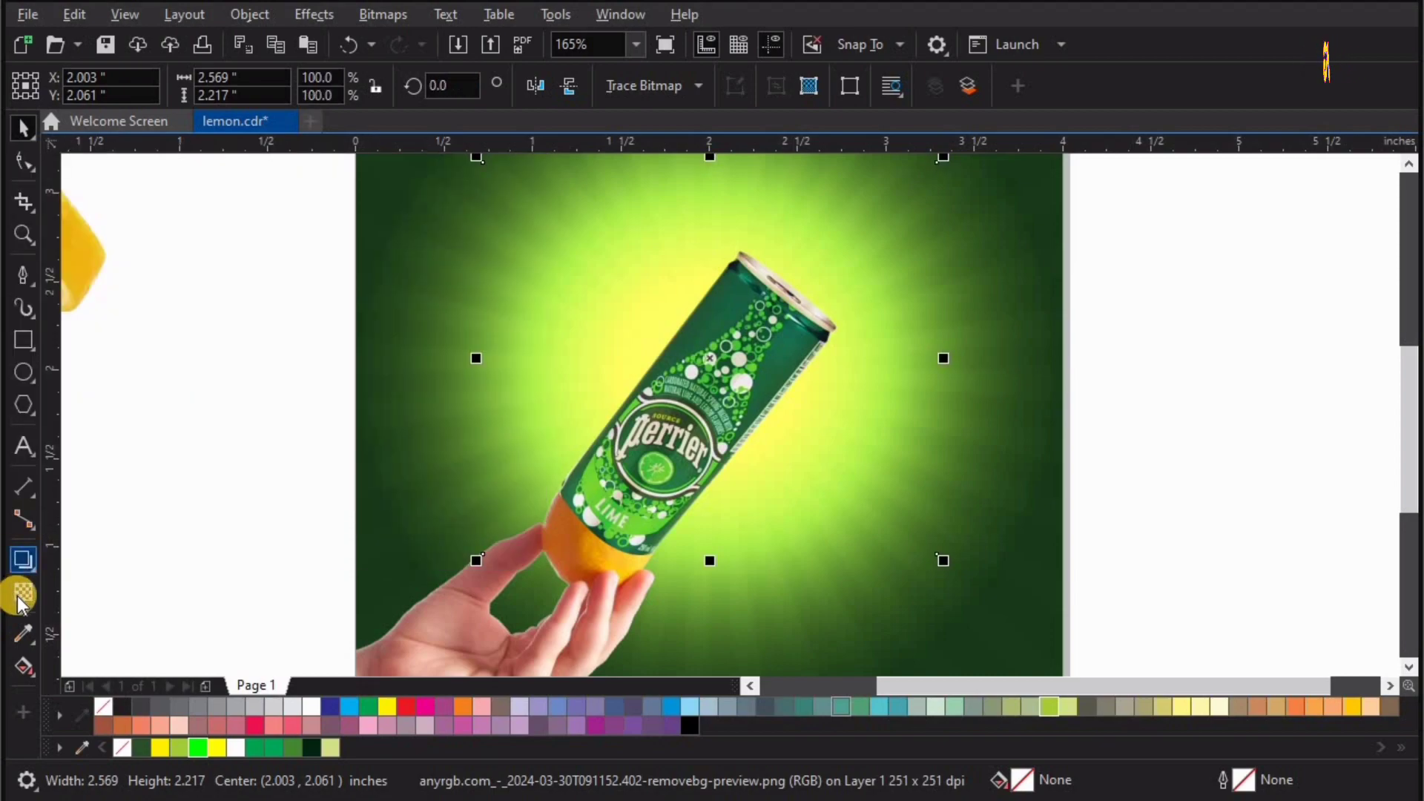
Give the can a linear transparency gradient fading into the background
click(22, 593)
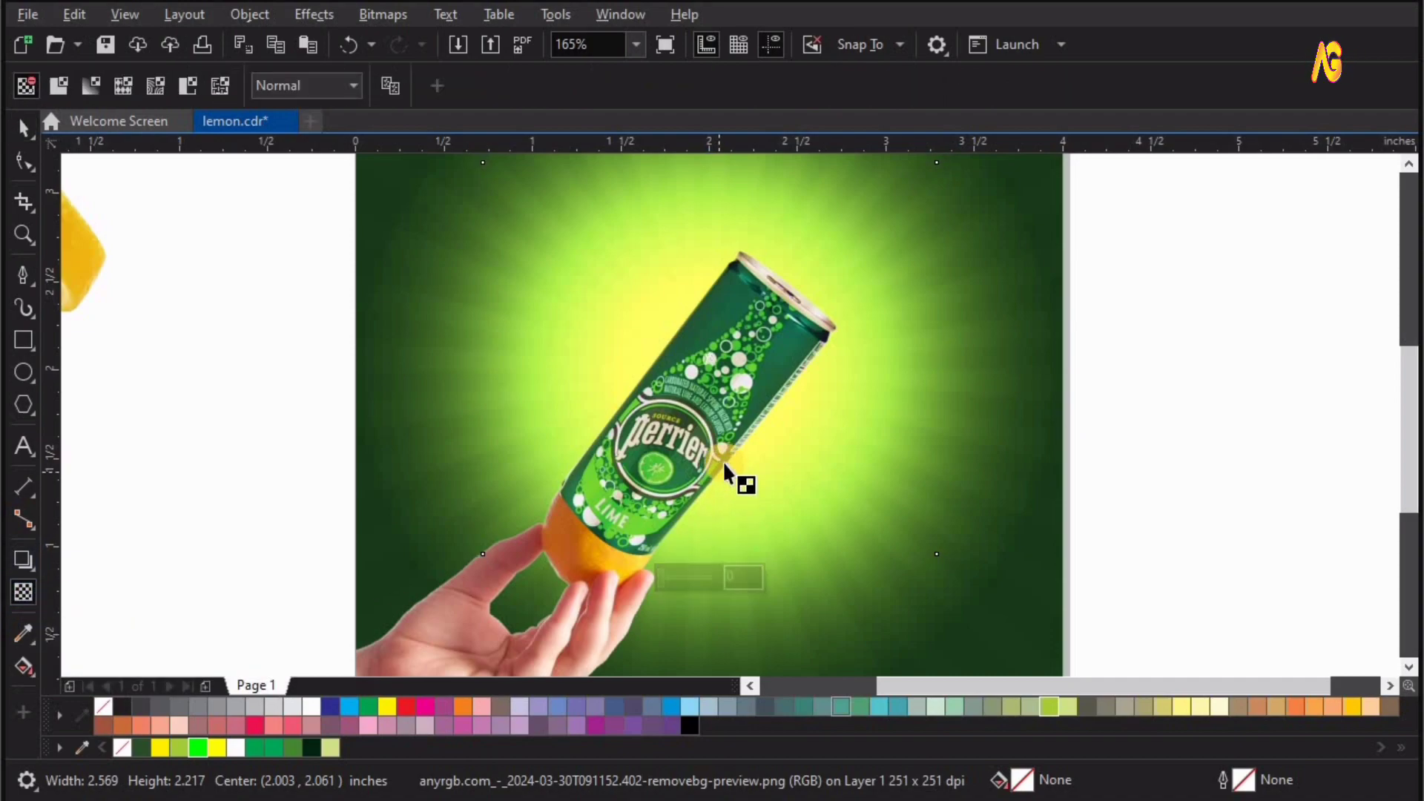
drag(705, 452, 706, 450)
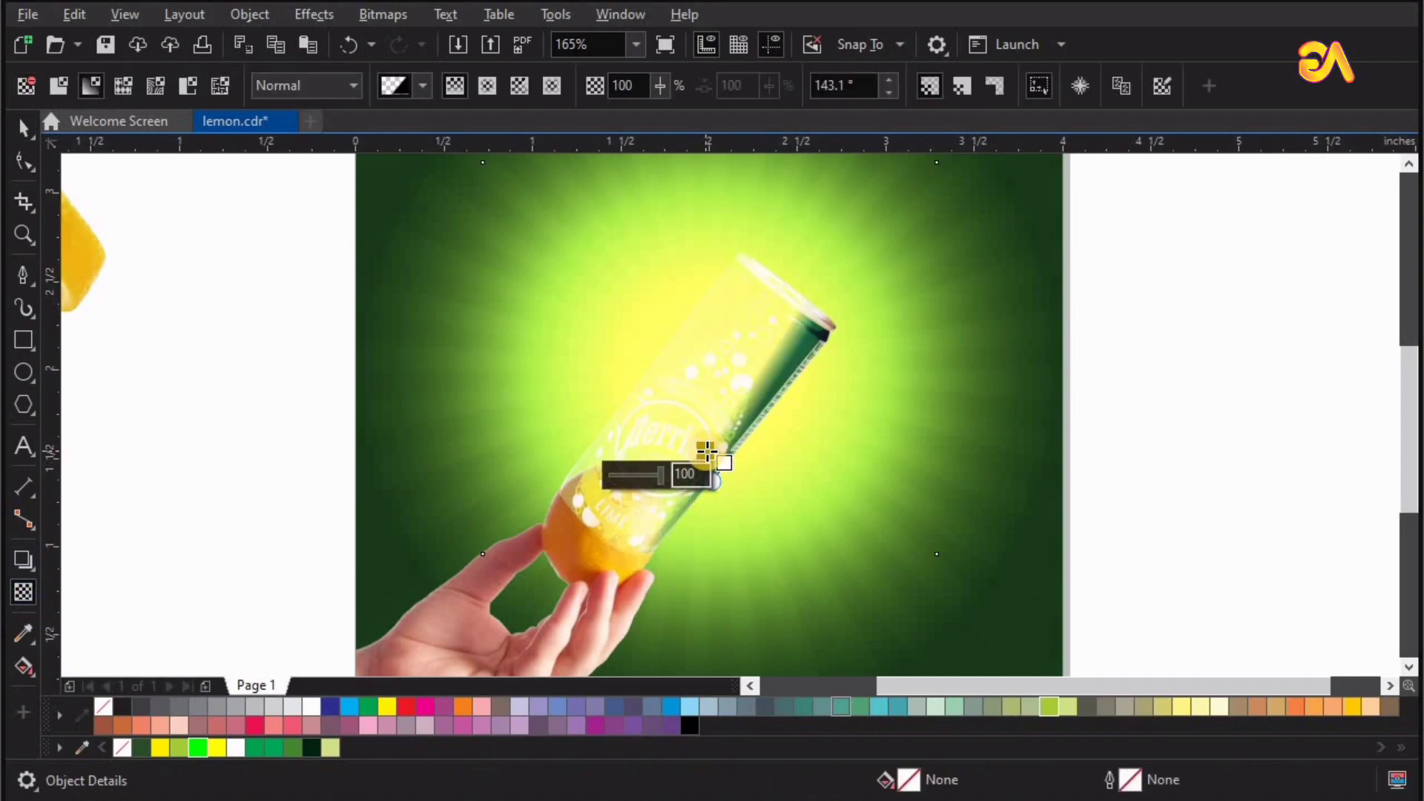
mouse_move(631, 390)
mouse_down()
mouse_move(726, 460)
mouse_move(663, 414)
mouse_up()
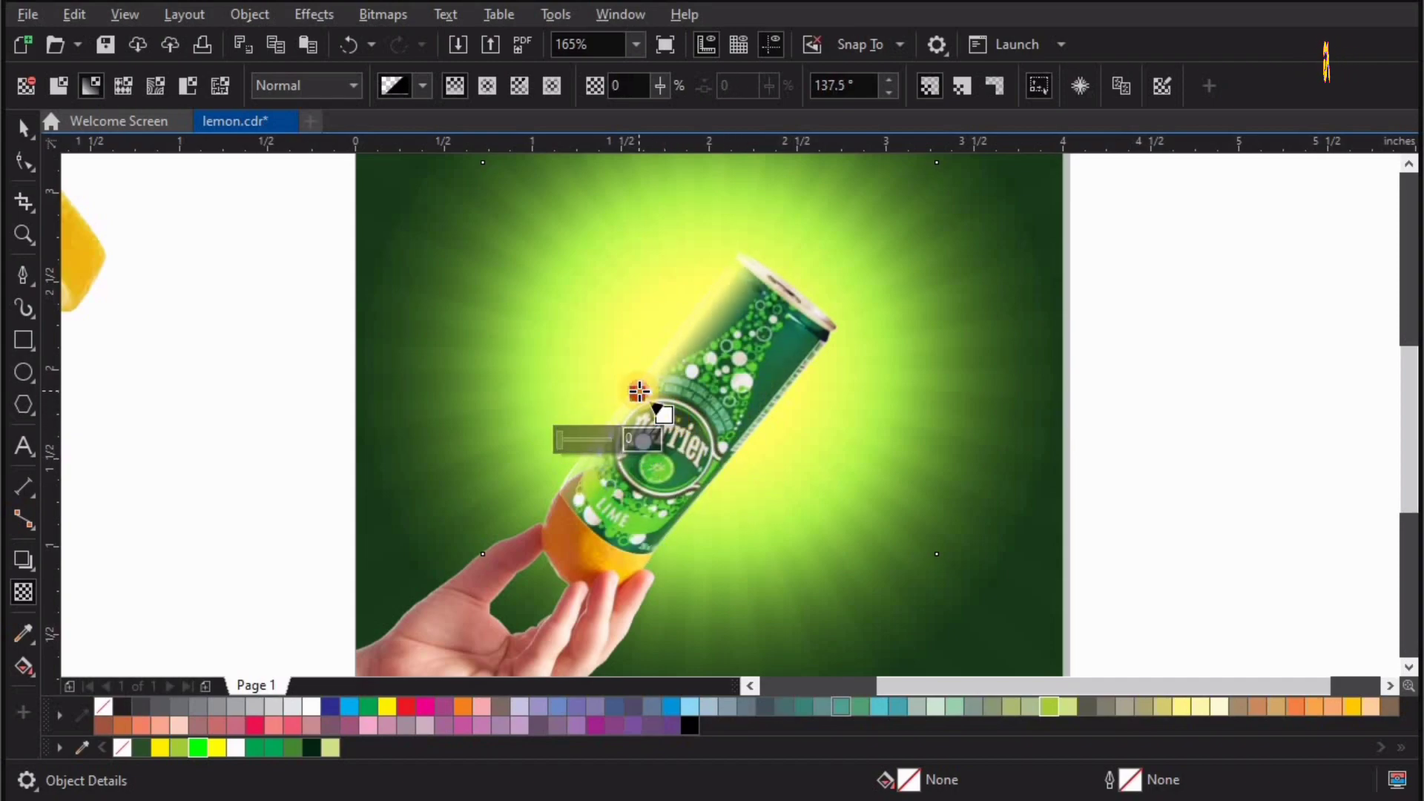
key(space)
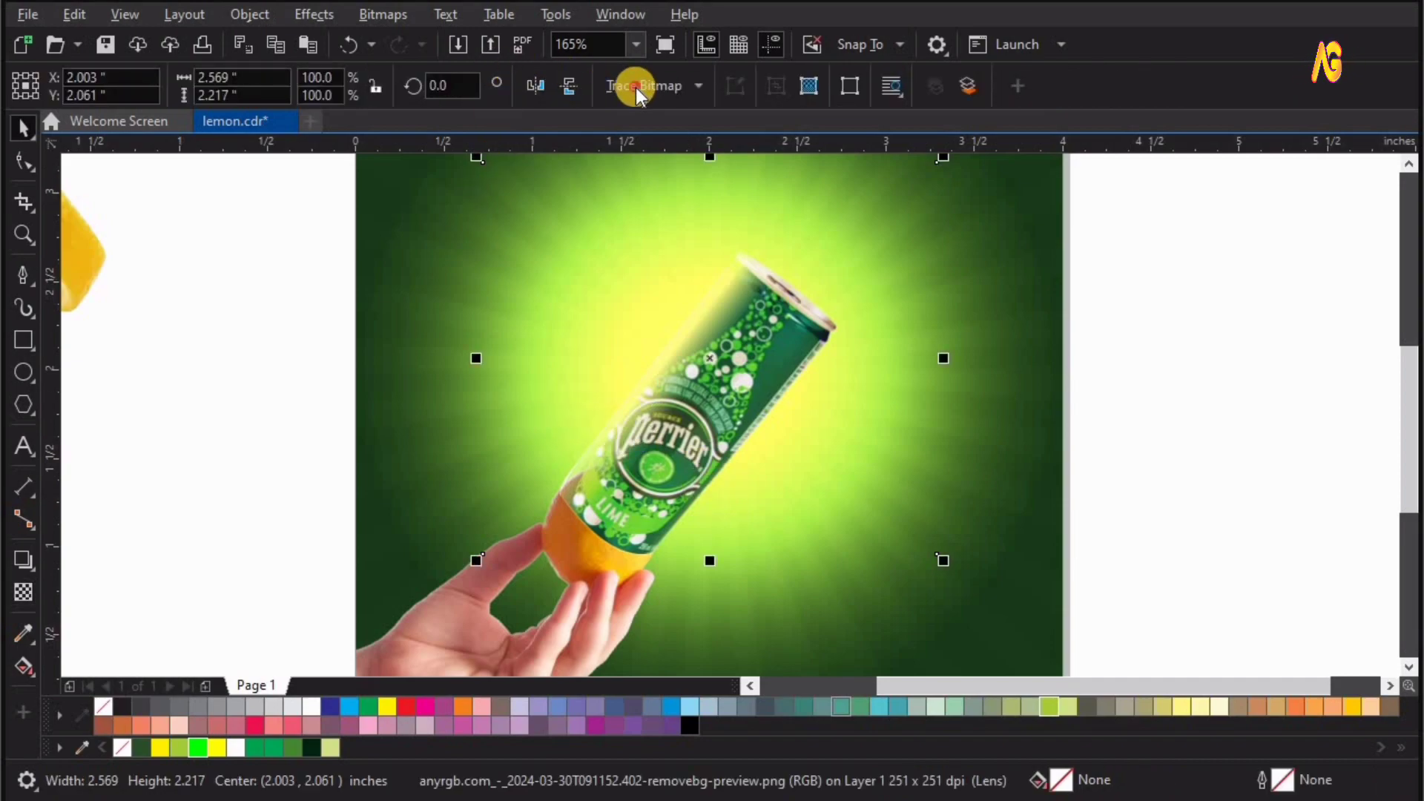
Convert the can to a bitmap at 500 dpi
click(636, 89)
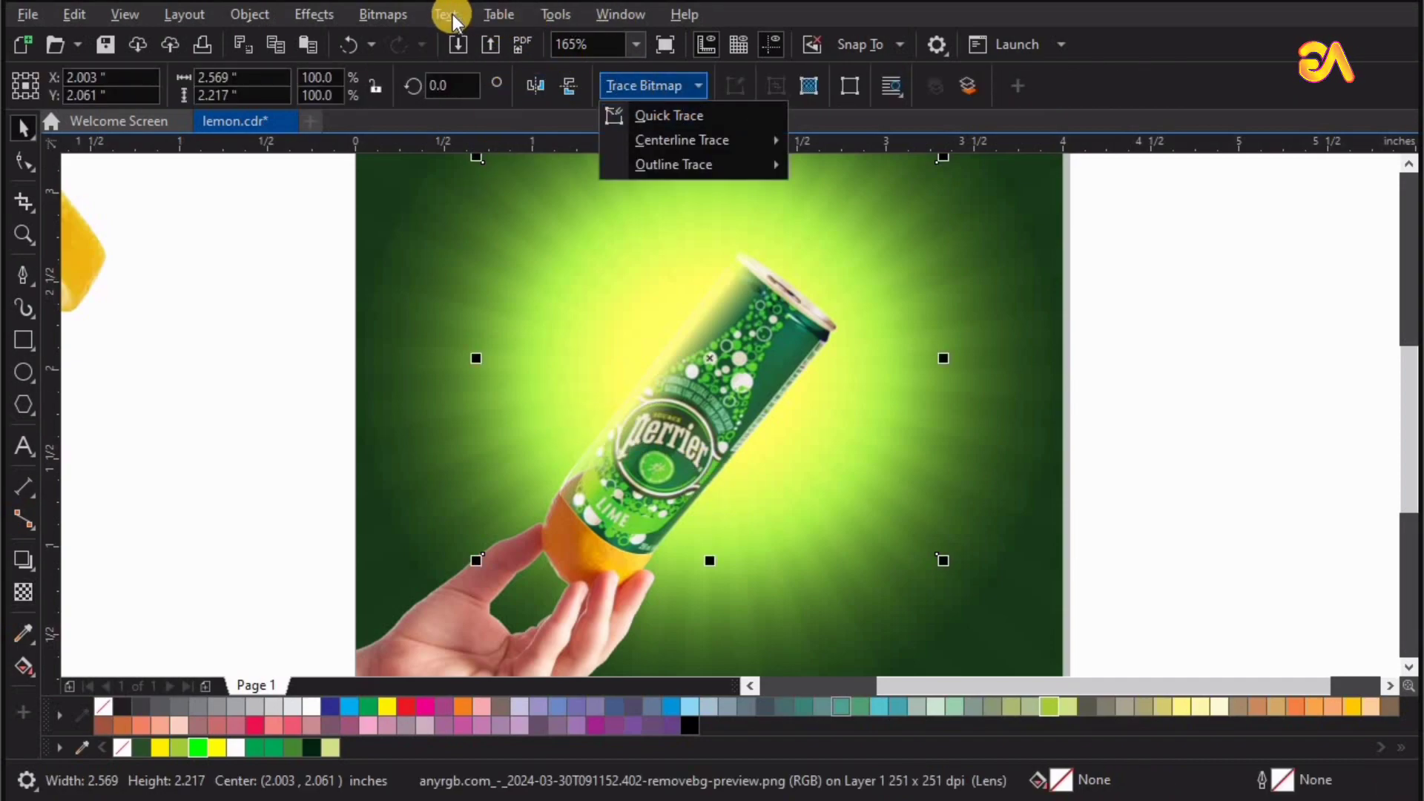
click(386, 15)
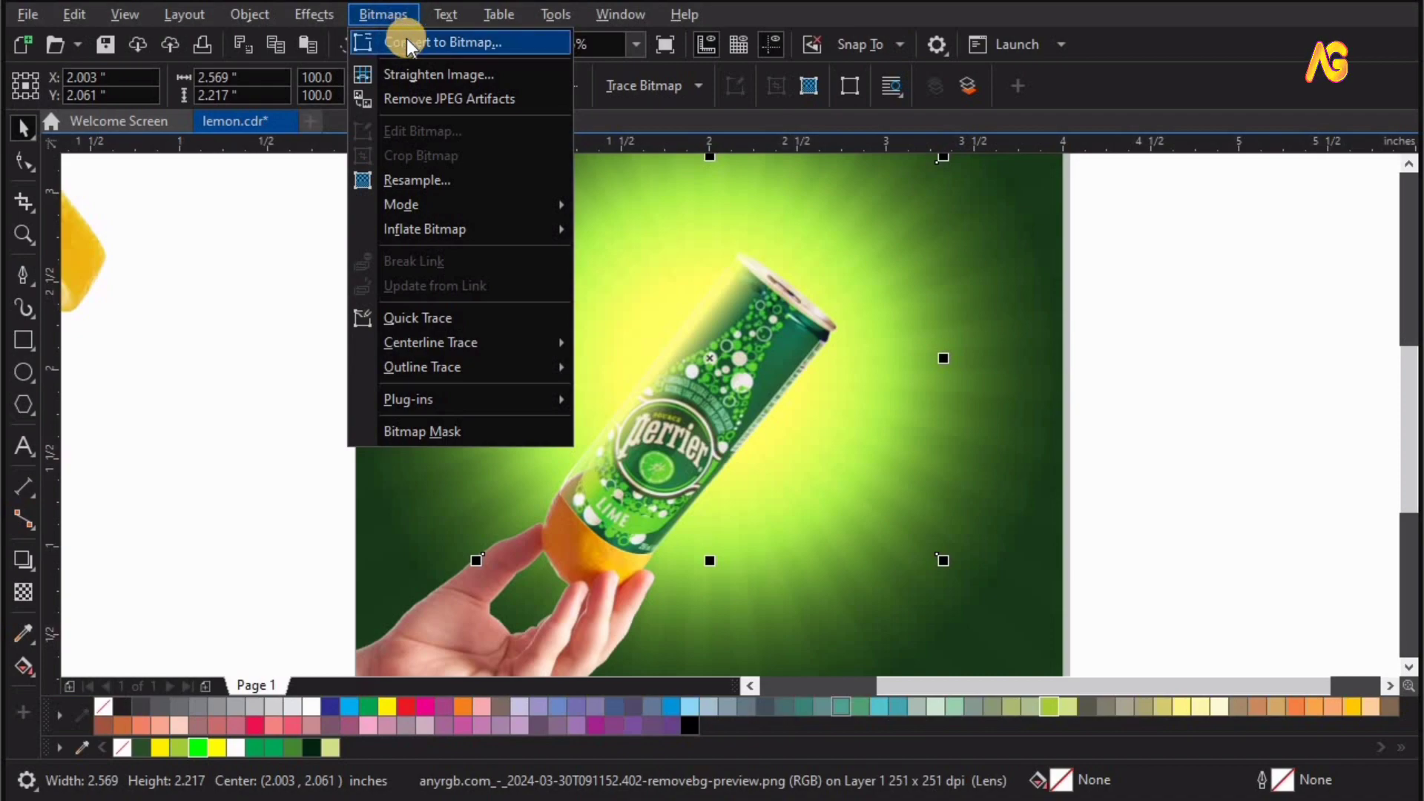
click(401, 43)
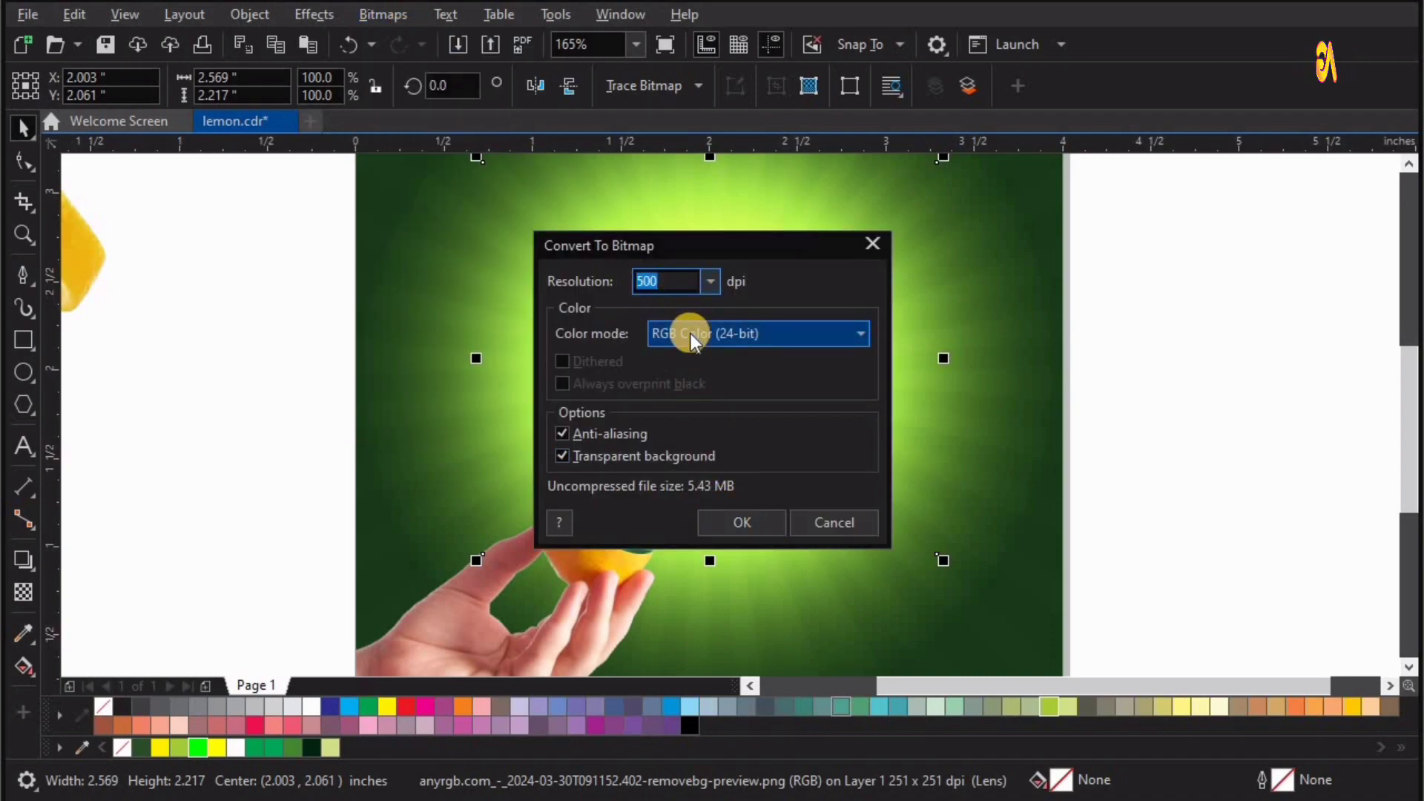
click(743, 524)
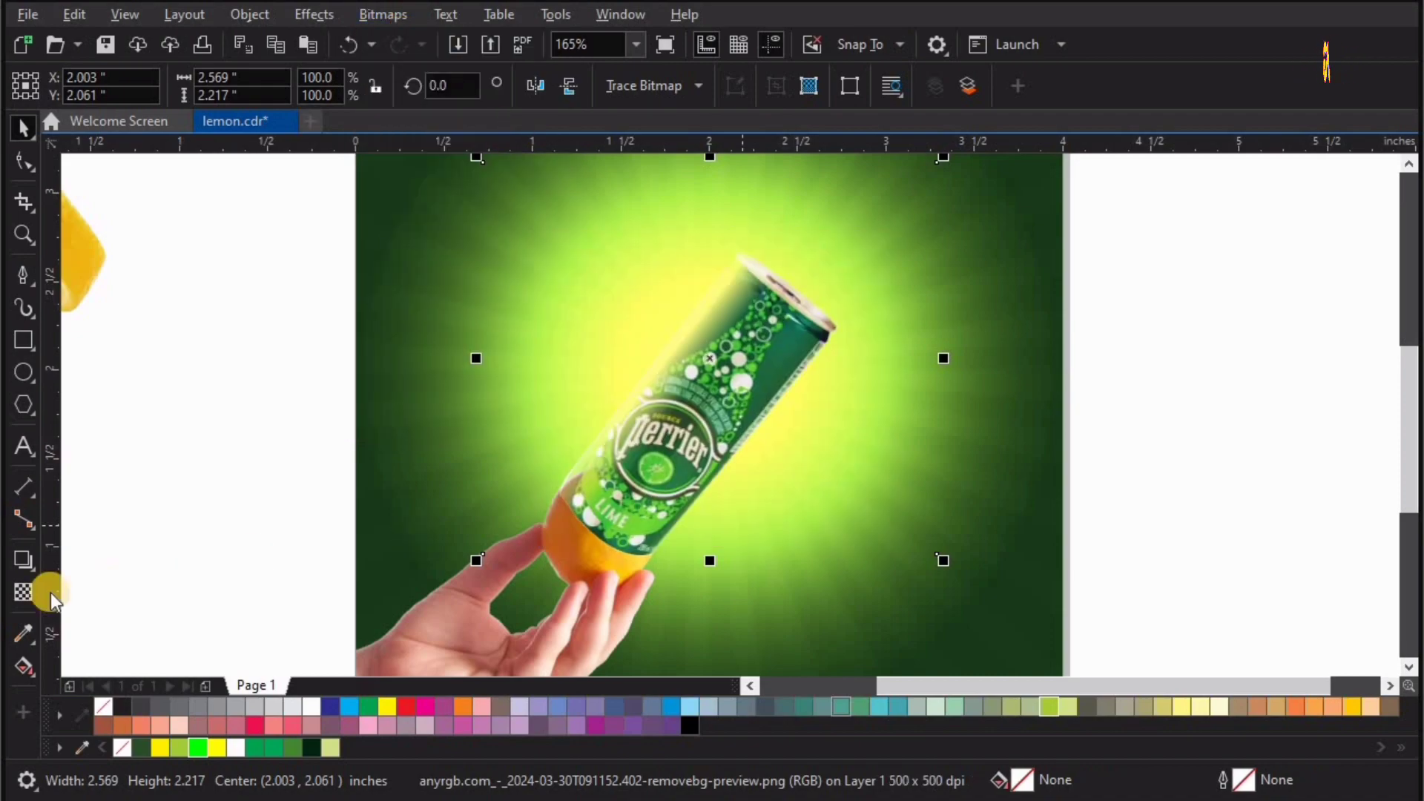
Reapply the linear transparency gradient to the new can bitmap and adjust its angle
click(20, 592)
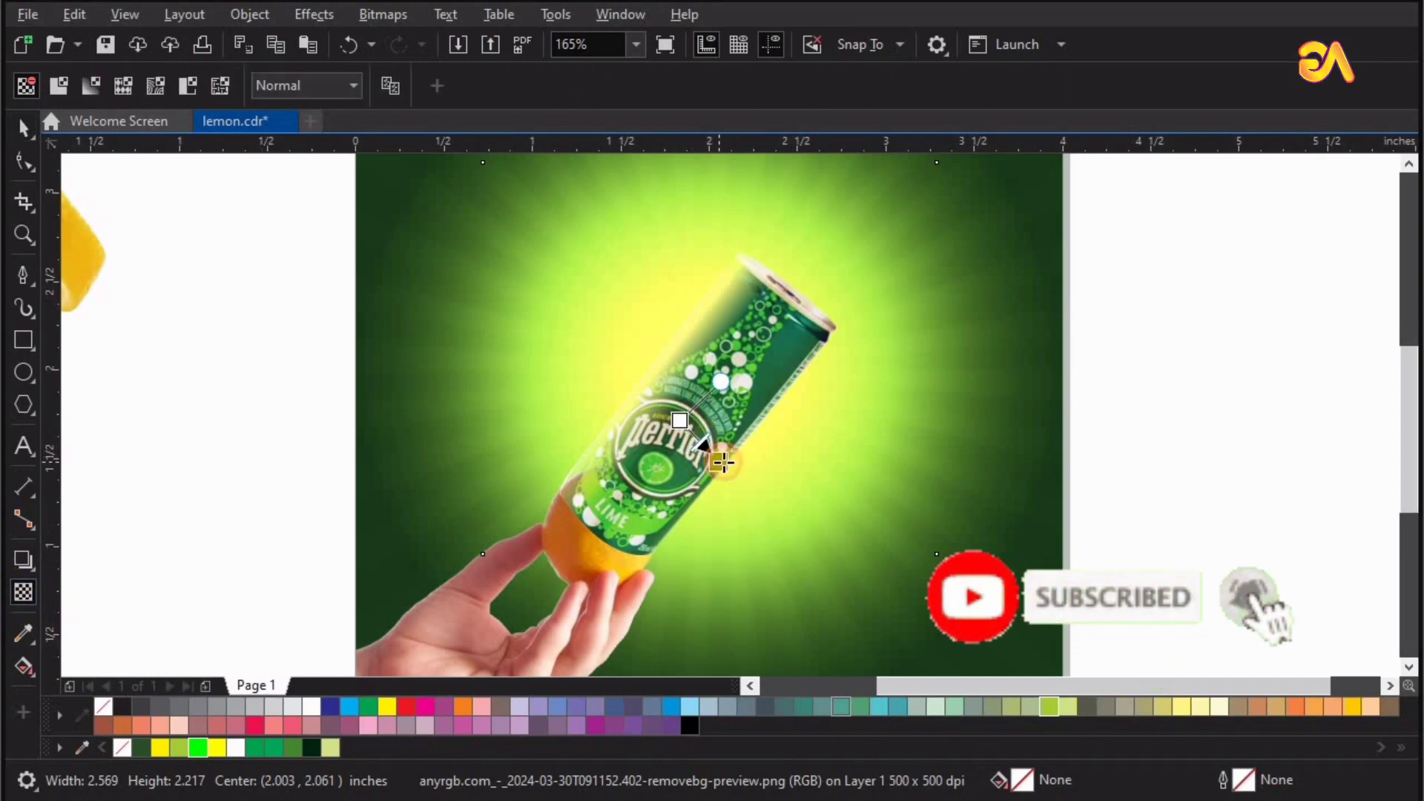
click(723, 462)
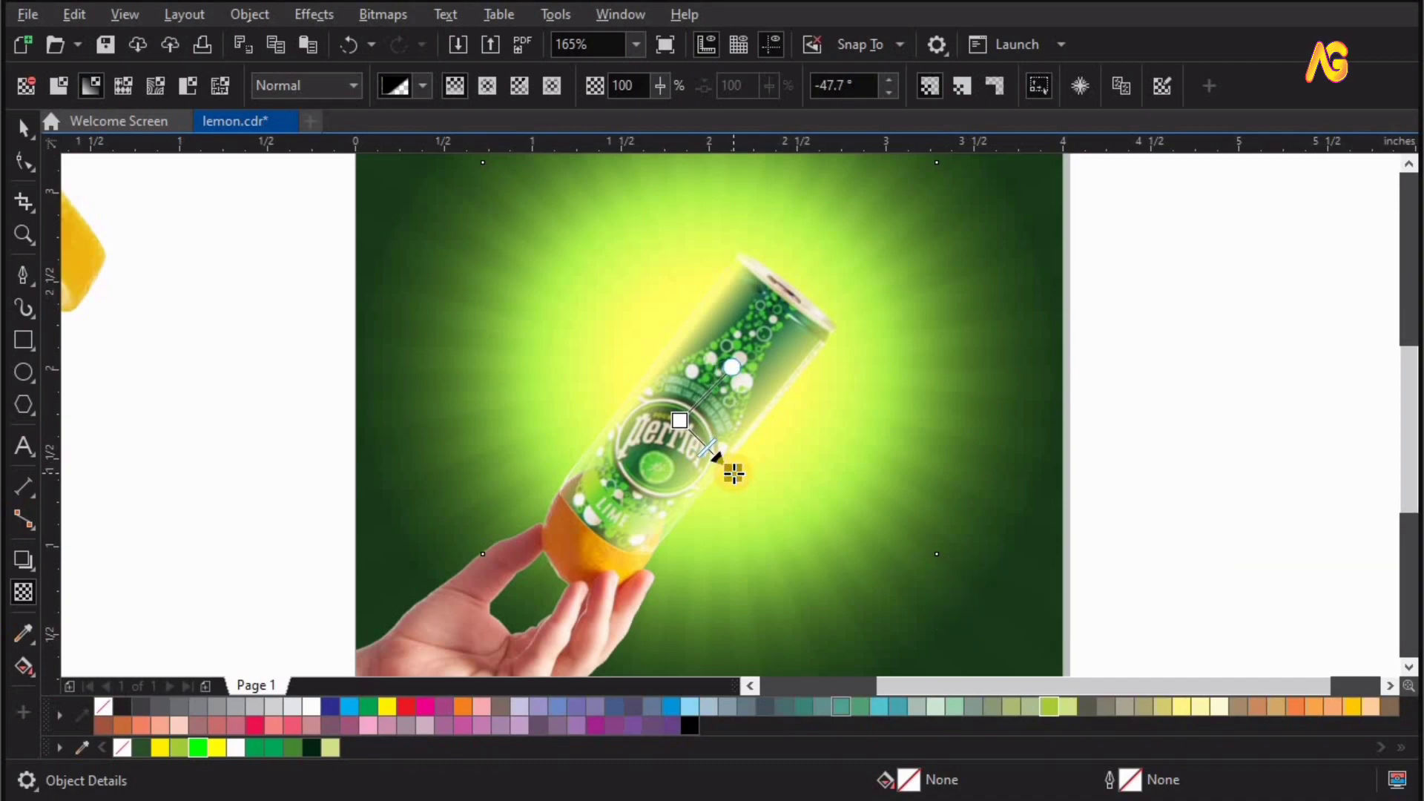
drag(734, 472, 732, 470)
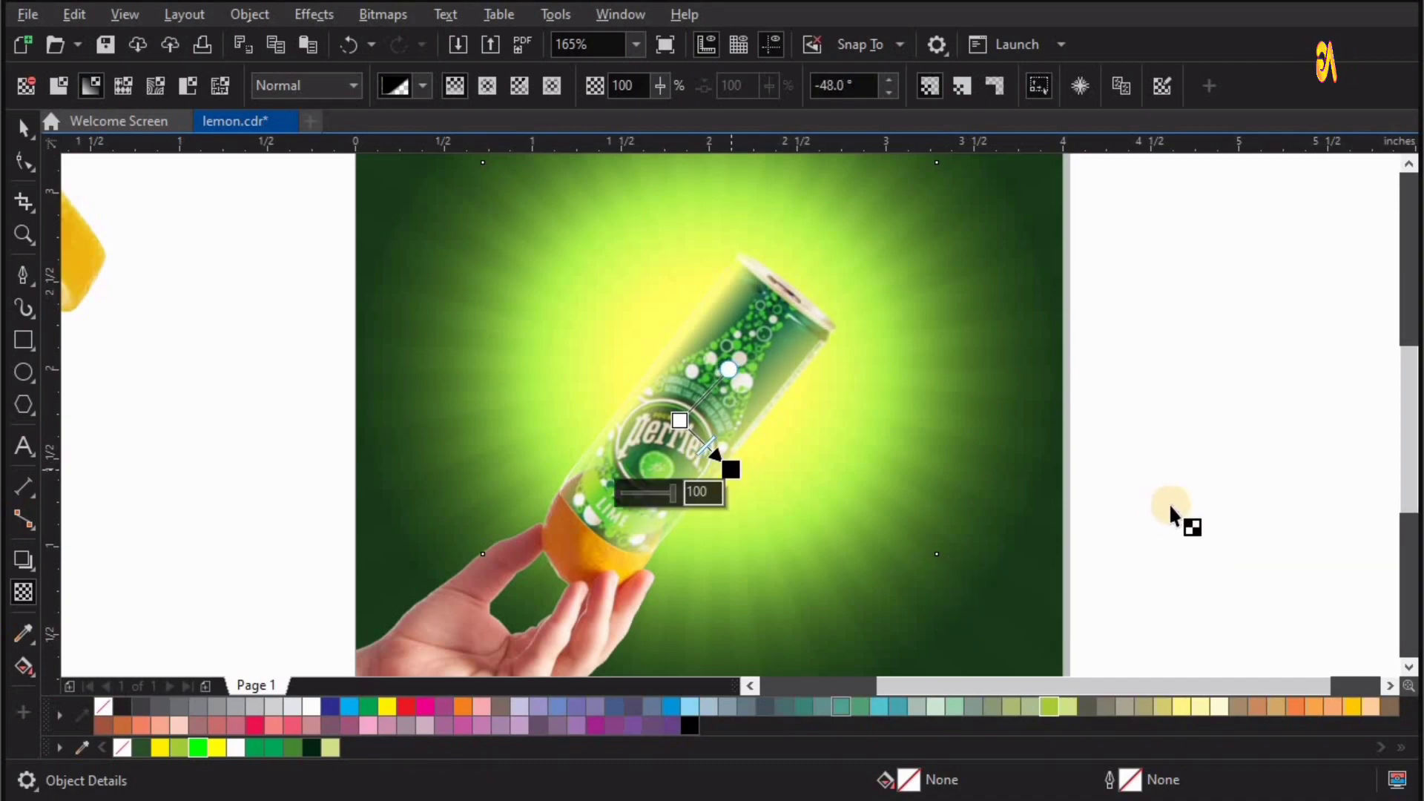
key(space)
click(1200, 416)
Try the lemon peel image on the can, then move it back off the page
scroll(647, 566, down, 2)
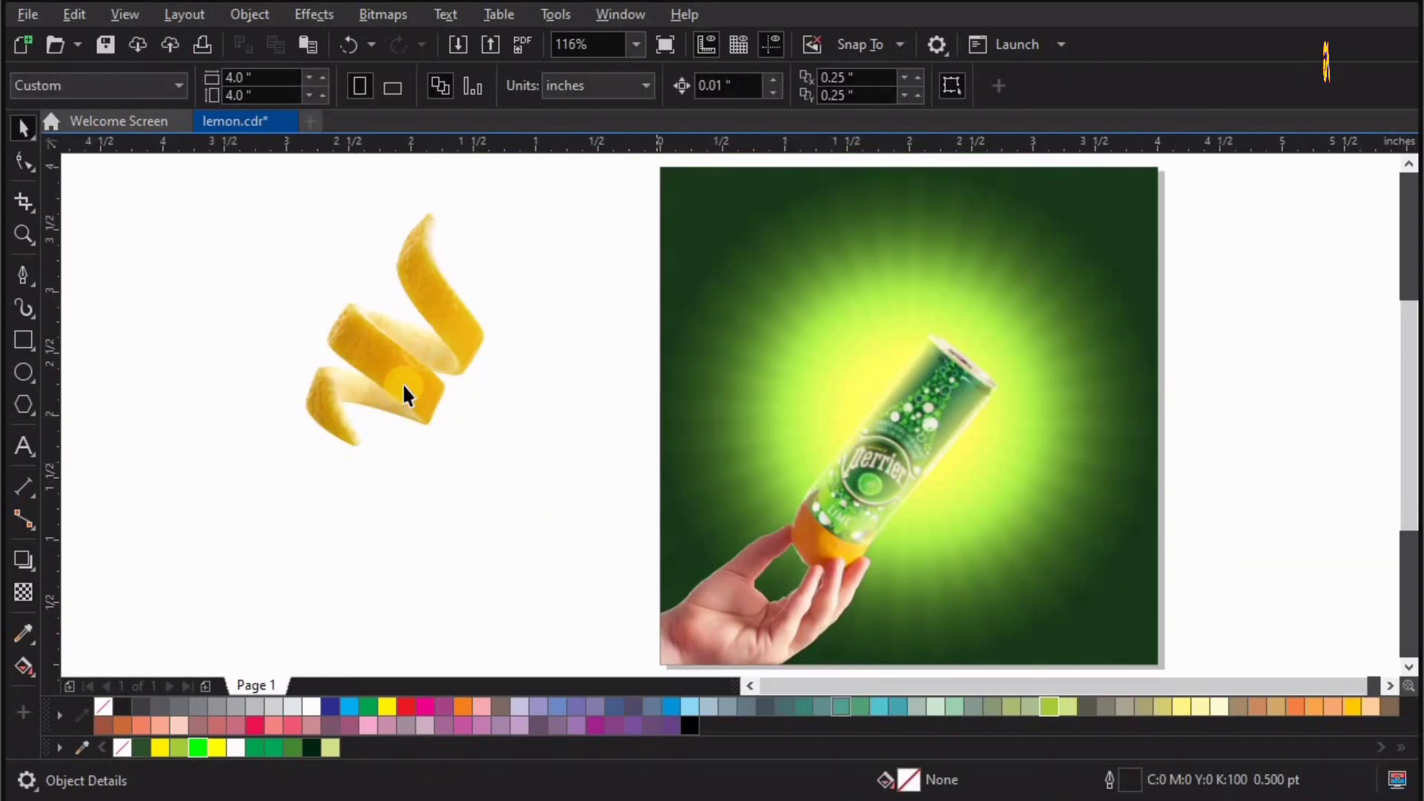
click(402, 383)
click(460, 419)
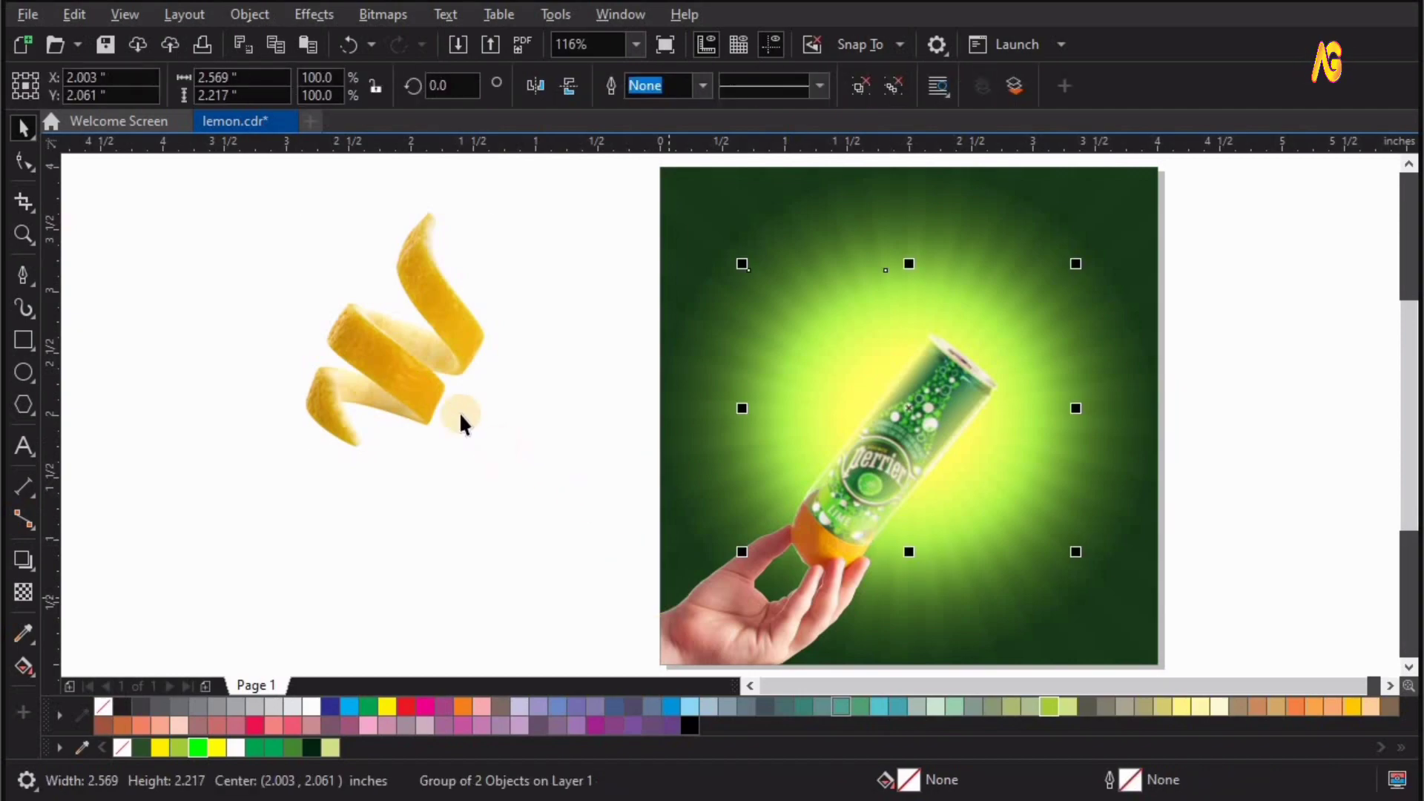
drag(396, 378, 902, 475)
key(z)
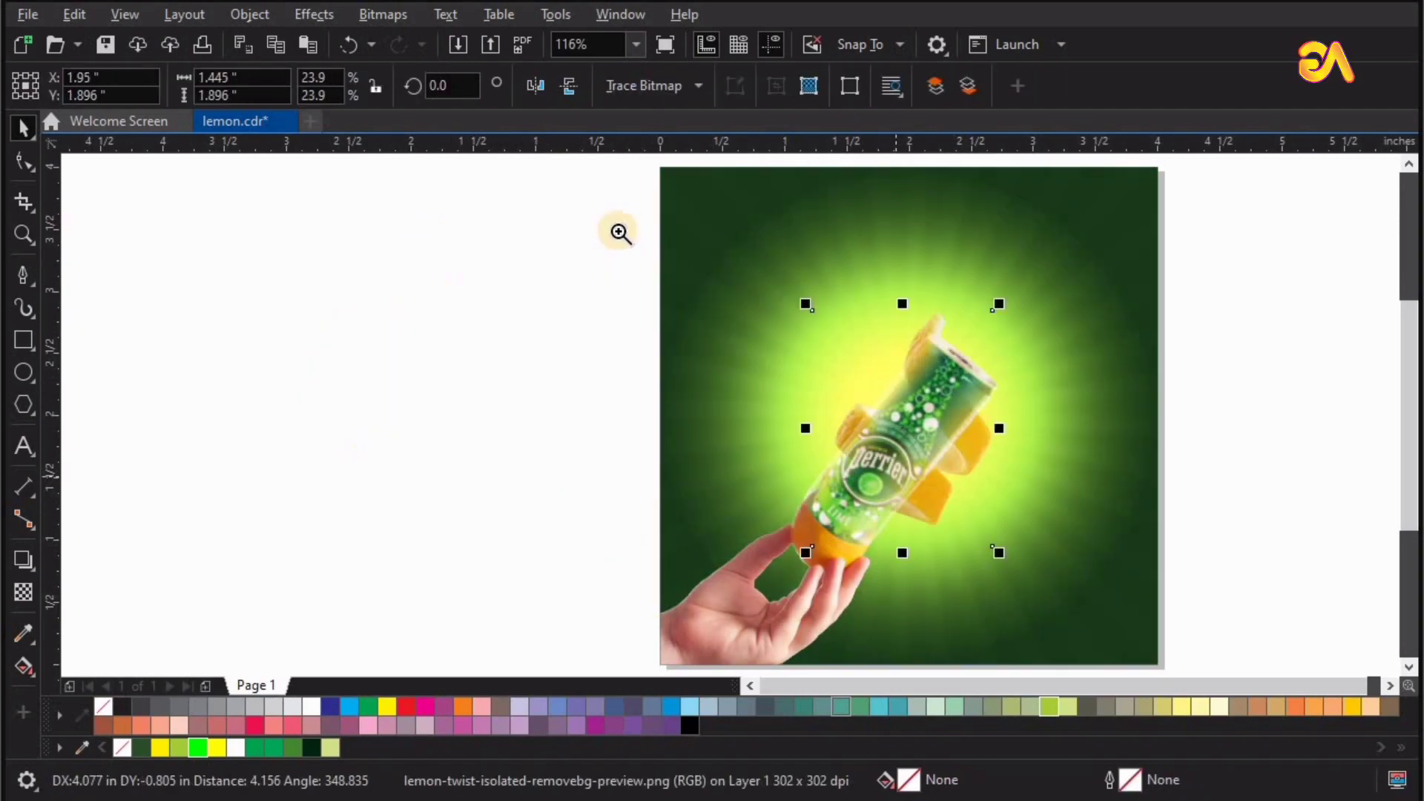
drag(631, 238, 1242, 647)
key(space)
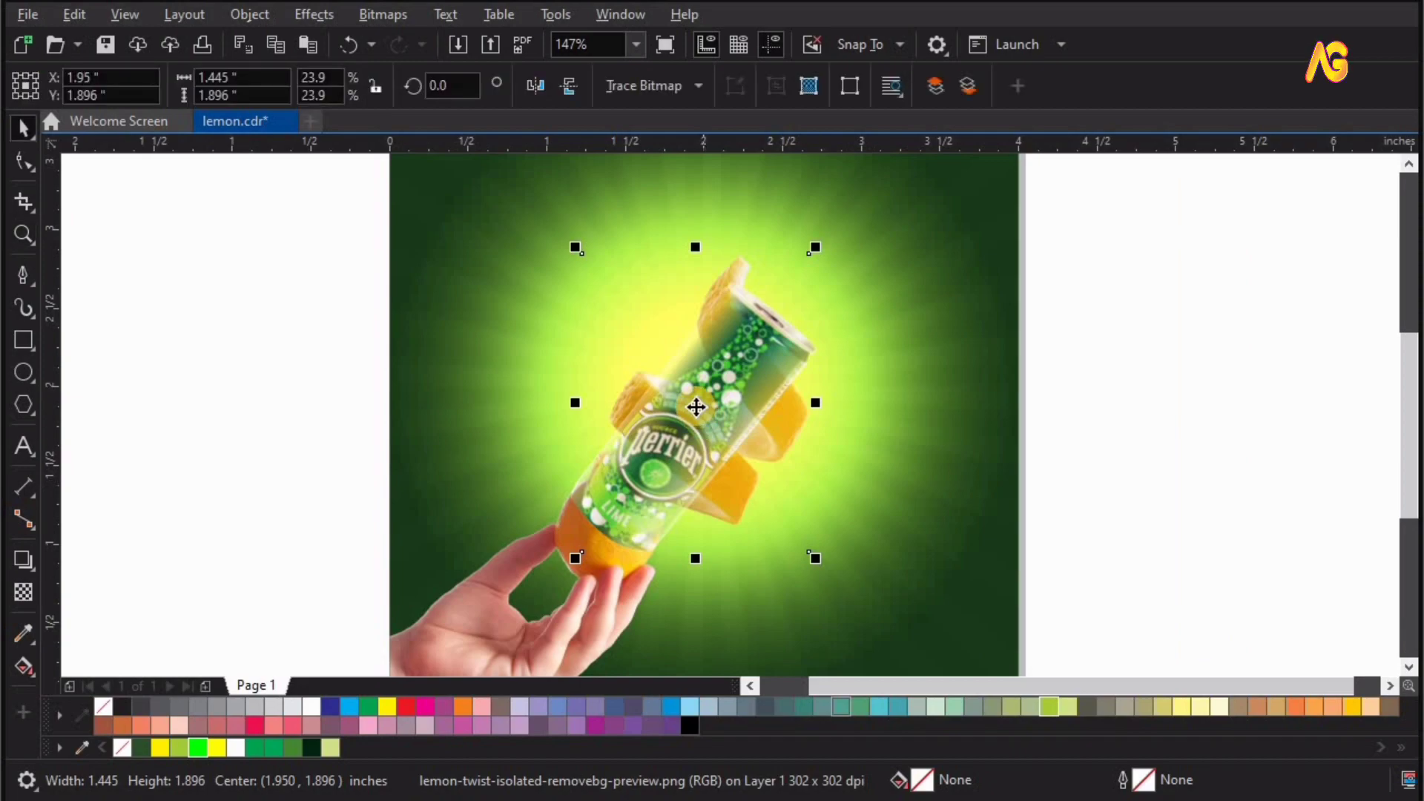
drag(241, 430, 206, 433)
Bring the lemon peel Forward One and place it over the can
right_click(215, 441)
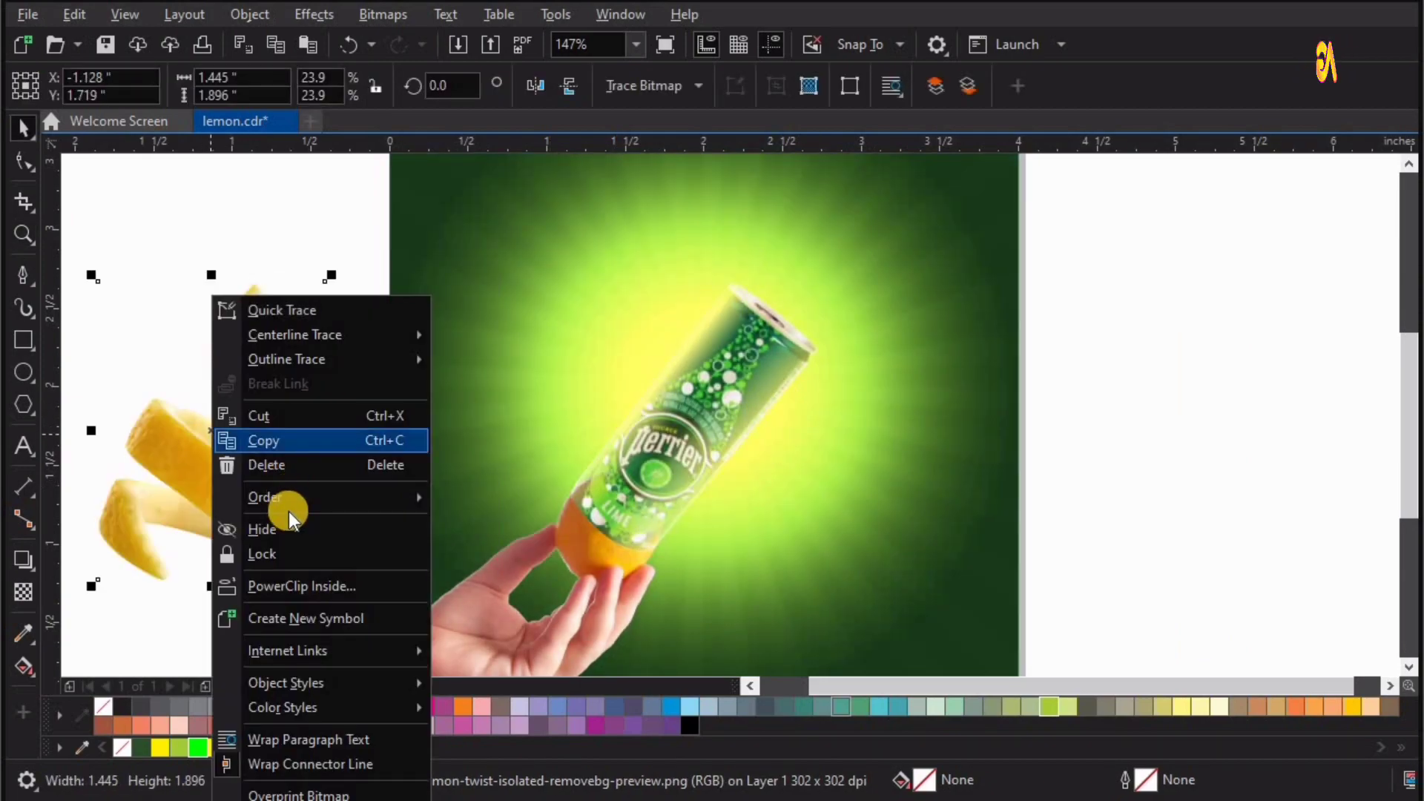
mouse_move(265, 497)
click(643, 604)
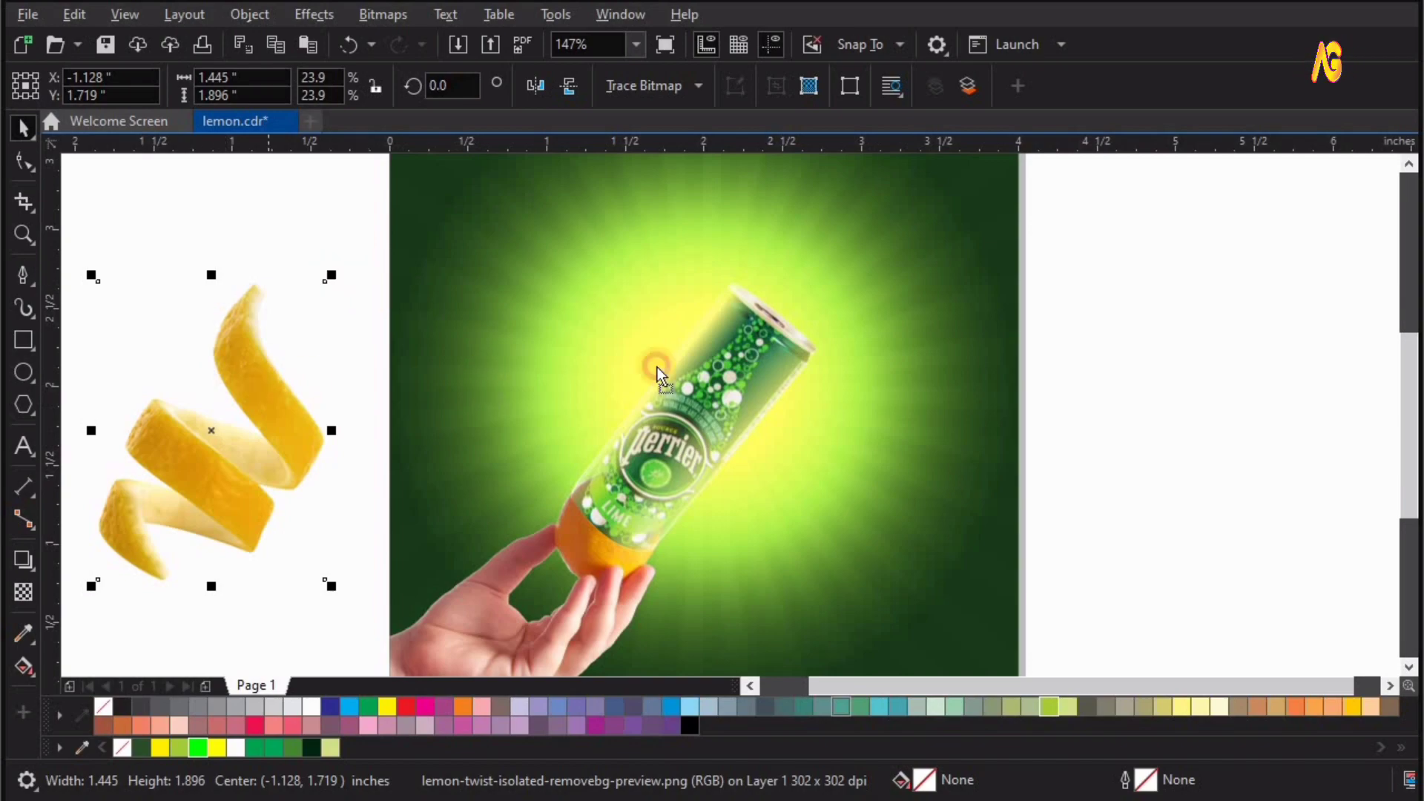
drag(657, 367, 746, 376)
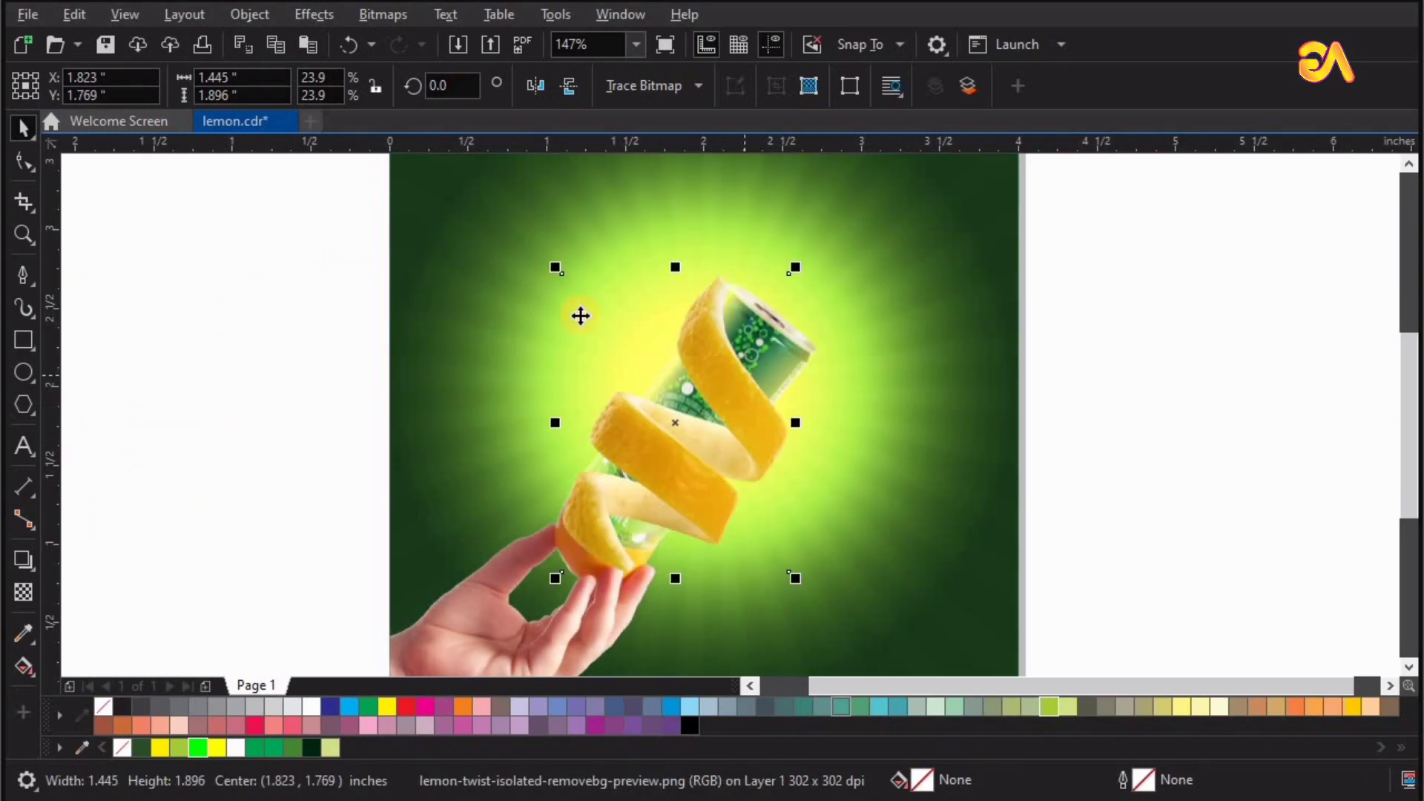
key(z)
right_click(572, 287)
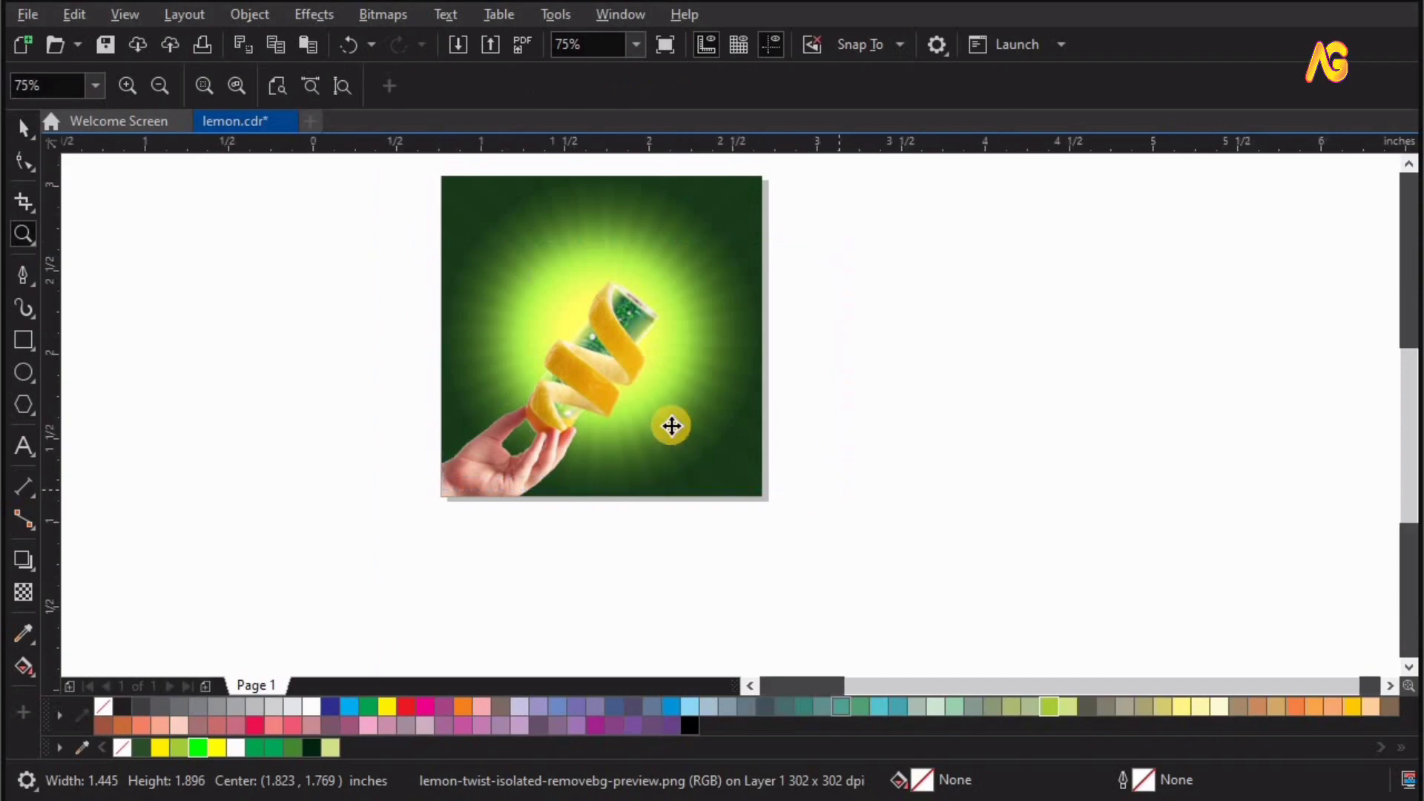
Flip the lemon peel upside down, rotate it to wrap the can, and reposition it
click(671, 426)
click(728, 245)
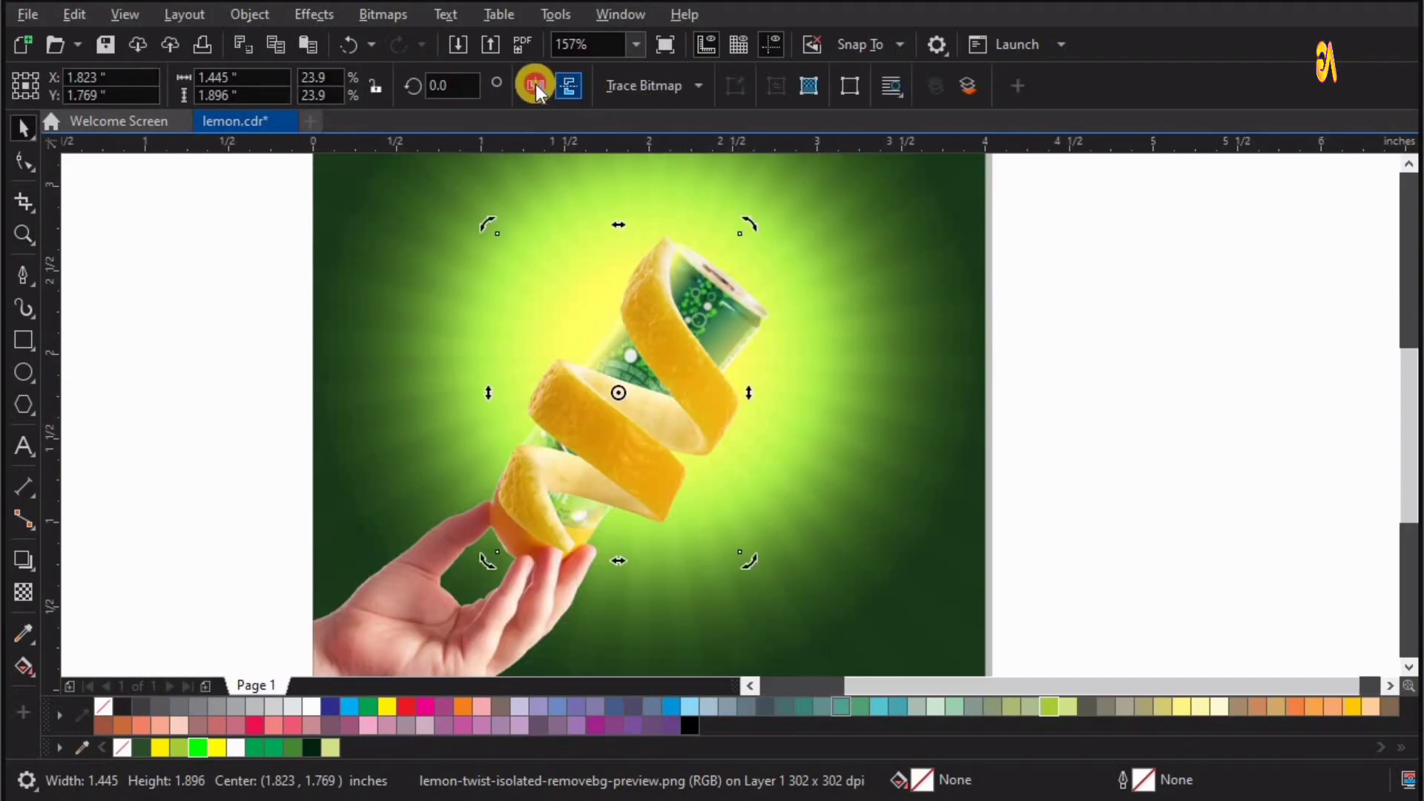
click(570, 86)
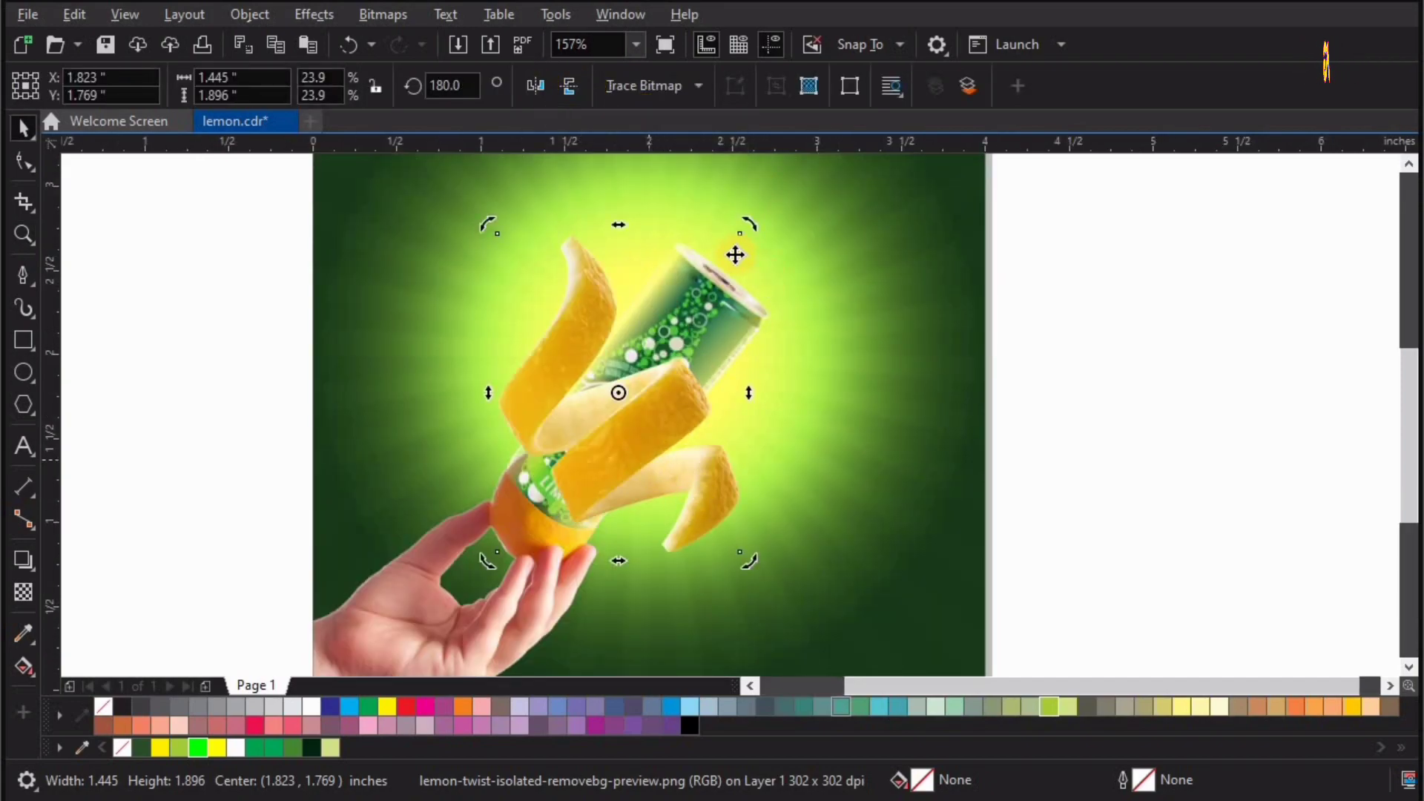
click(625, 266)
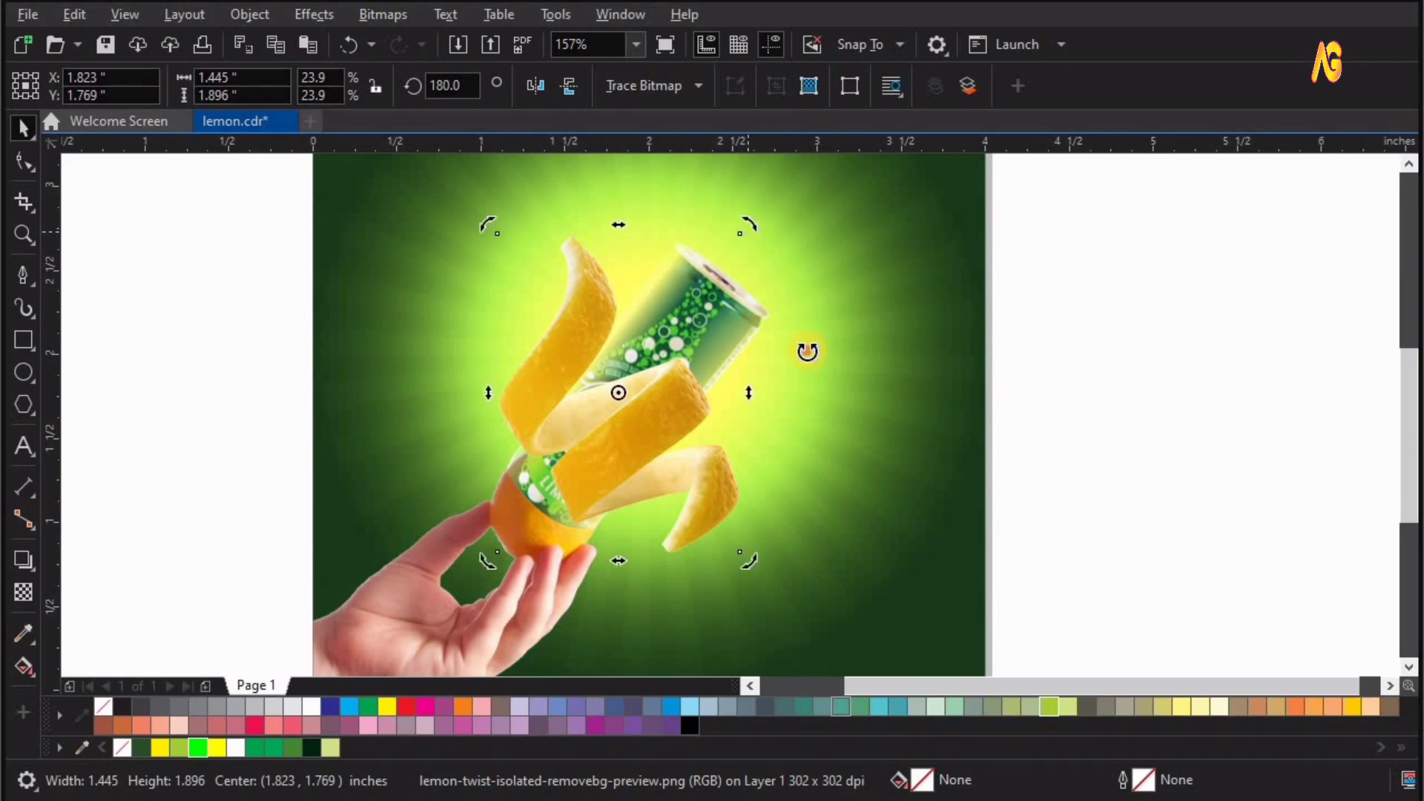
mouse_move(806, 352)
mouse_down()
mouse_move(784, 256)
mouse_move(825, 206)
mouse_up()
drag(848, 255, 871, 305)
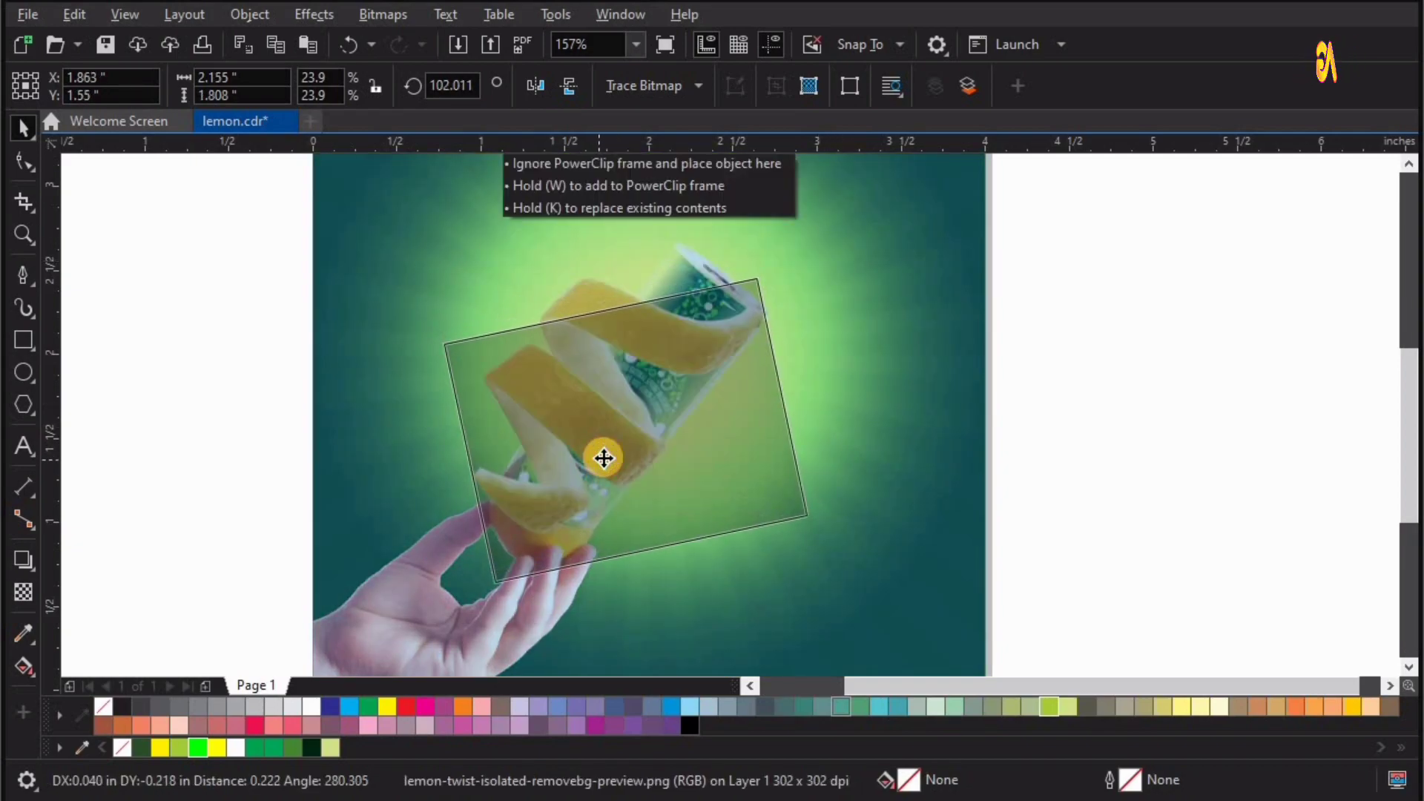
drag(595, 424, 605, 451)
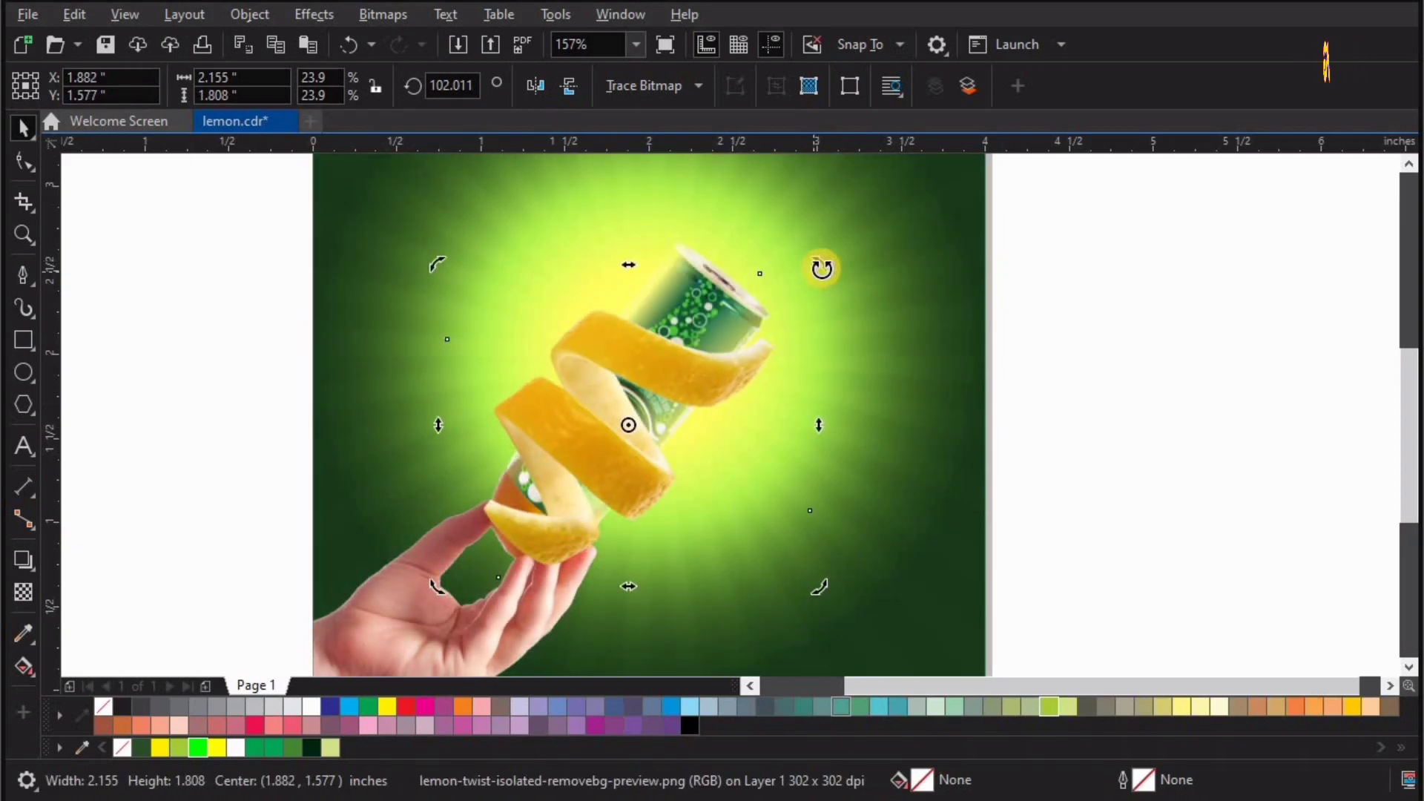
drag(822, 268, 801, 240)
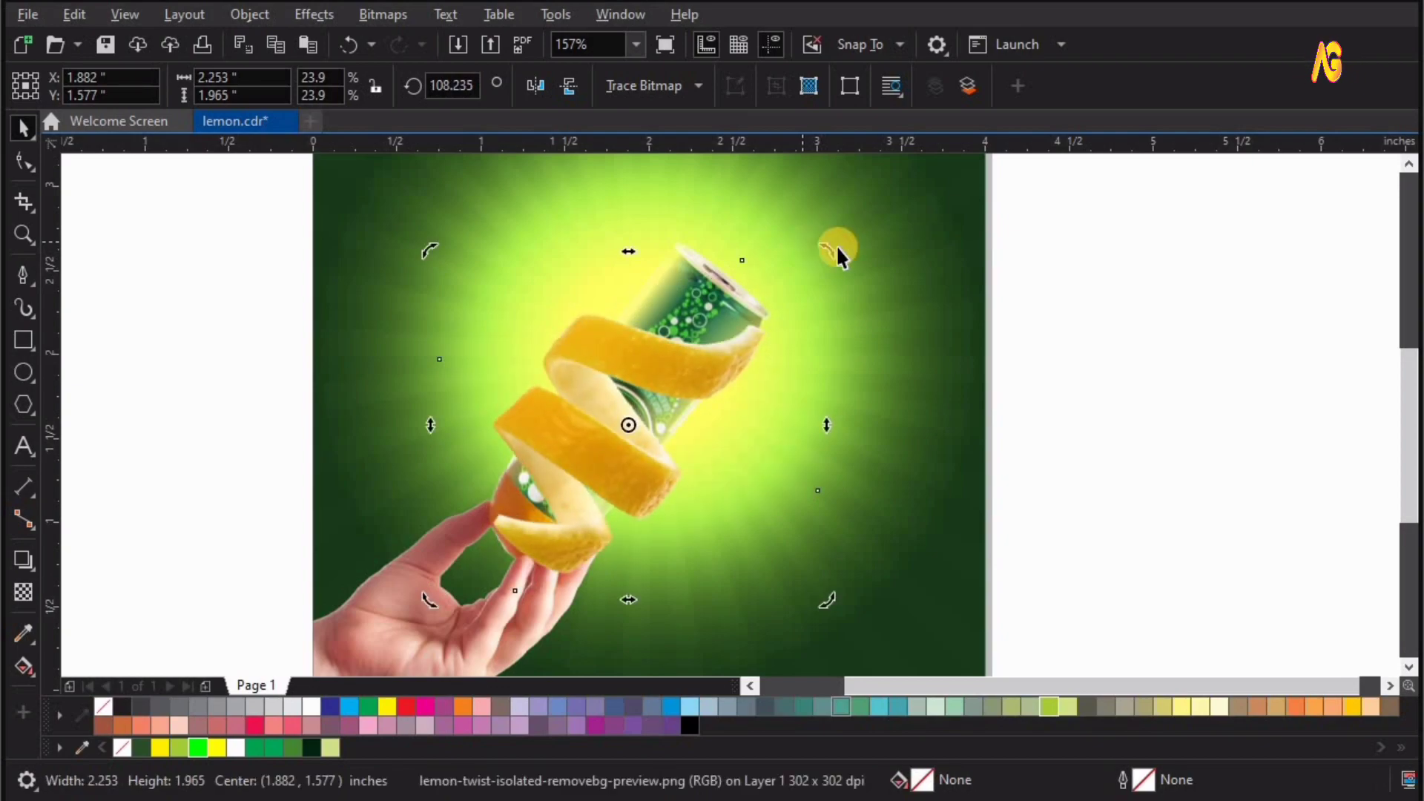
Resize the peel to about 1.9 inches and nudge it snugly onto the can
click(837, 253)
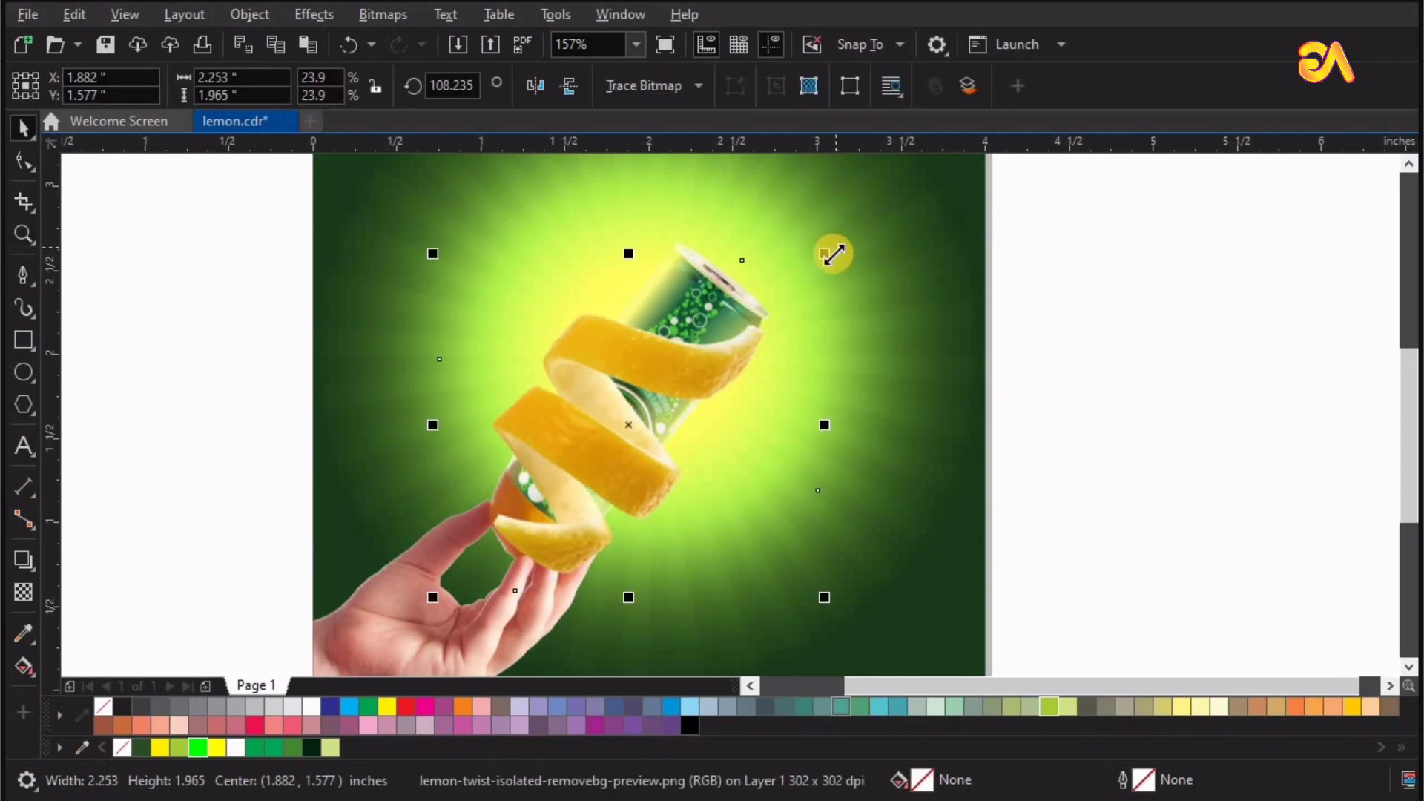
drag(824, 425, 797, 297)
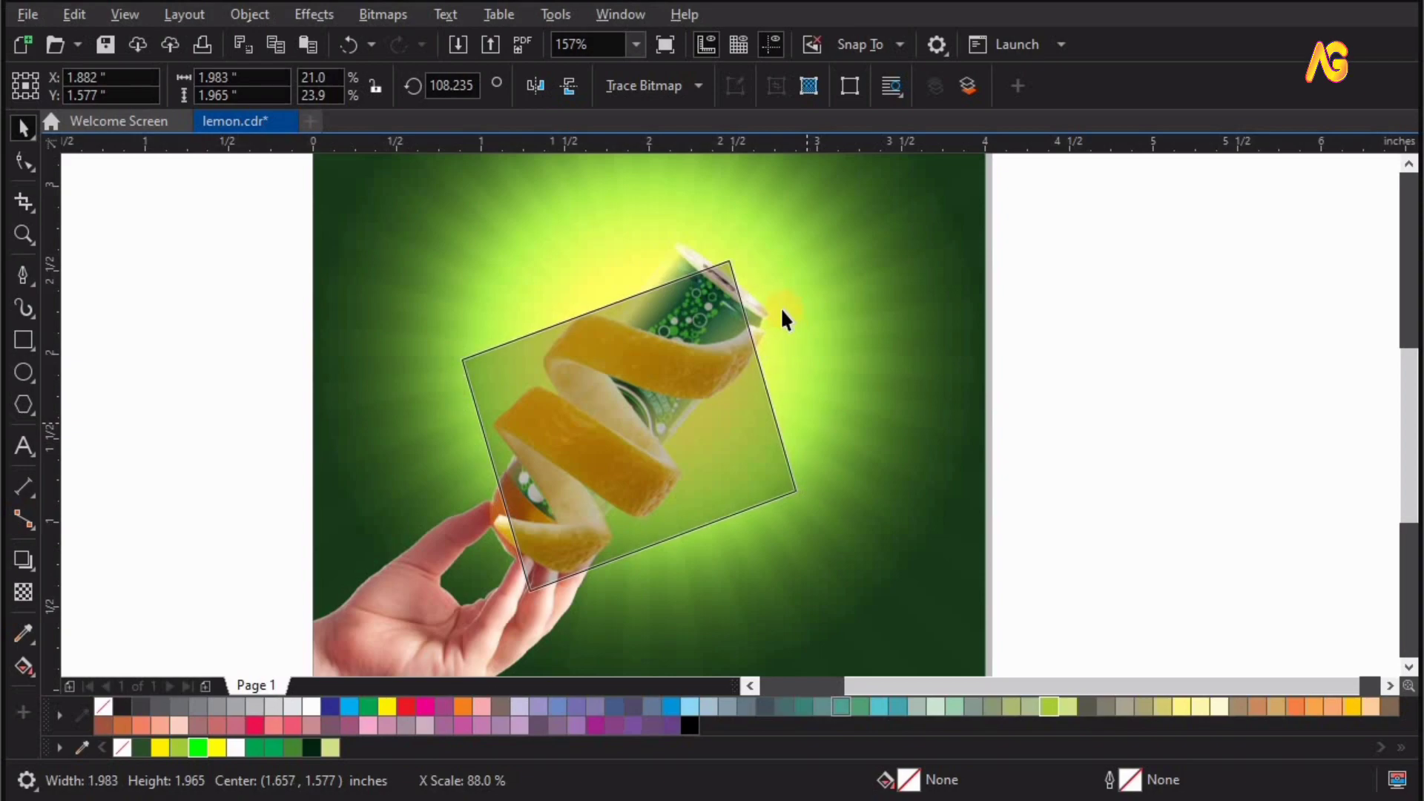
drag(846, 232, 850, 235)
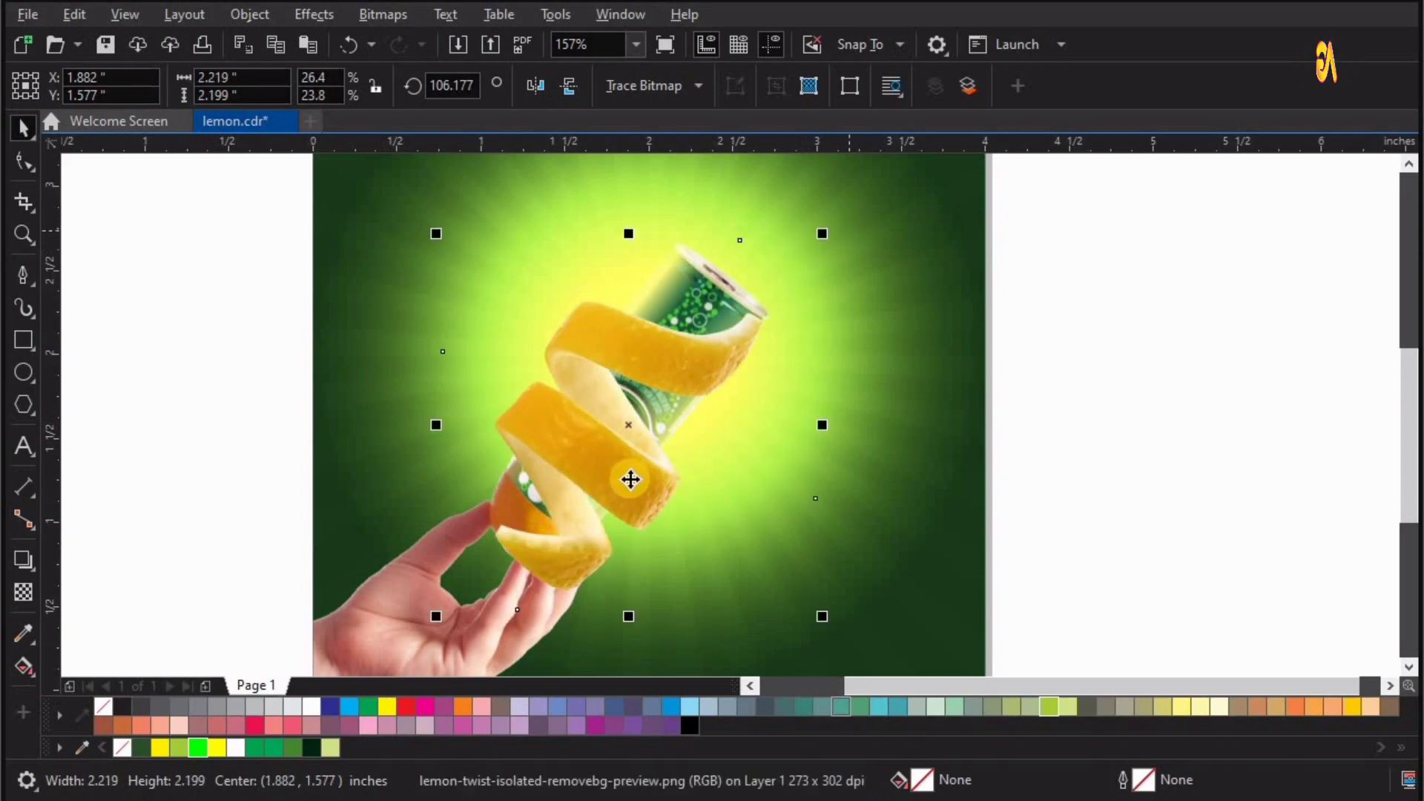
click(633, 478)
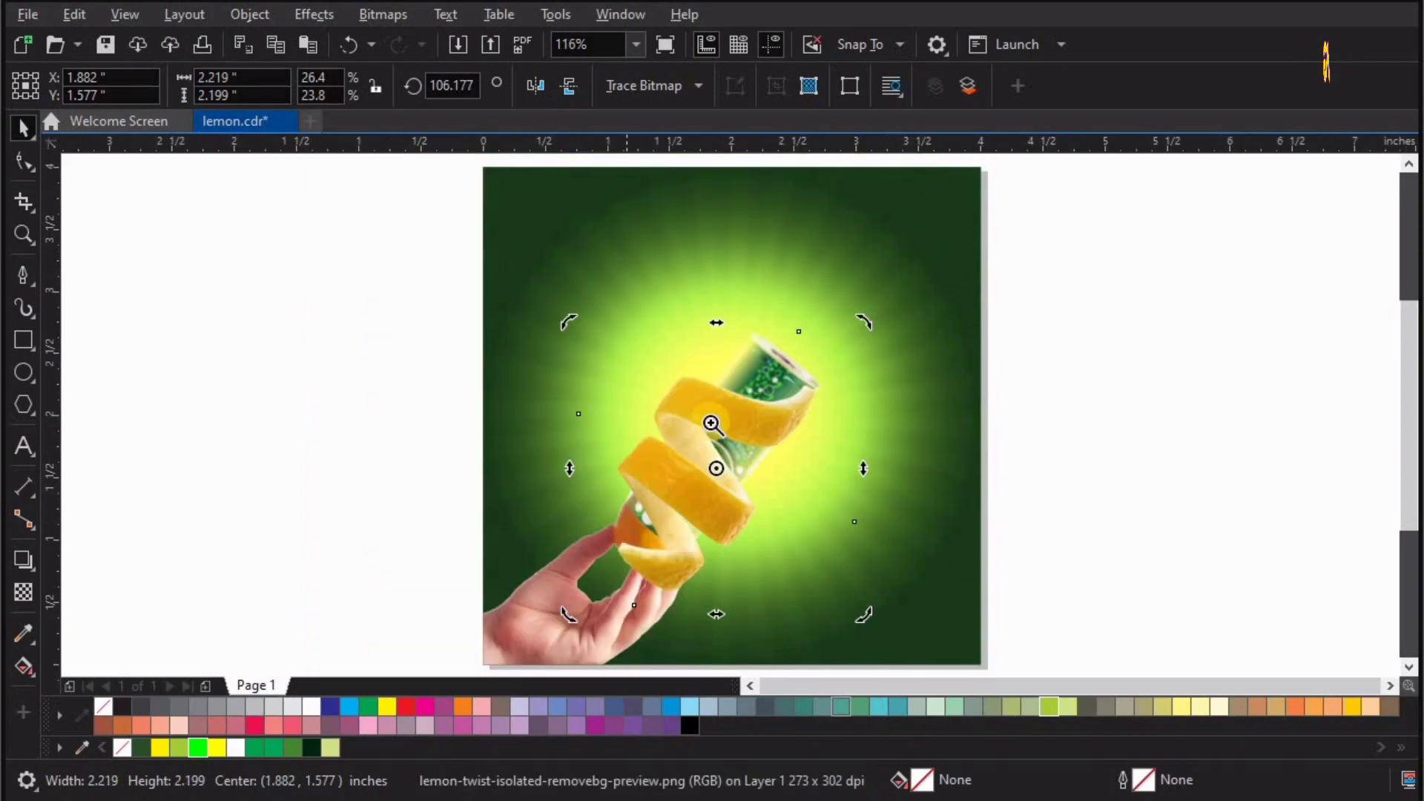
scroll(750, 582, up, 1)
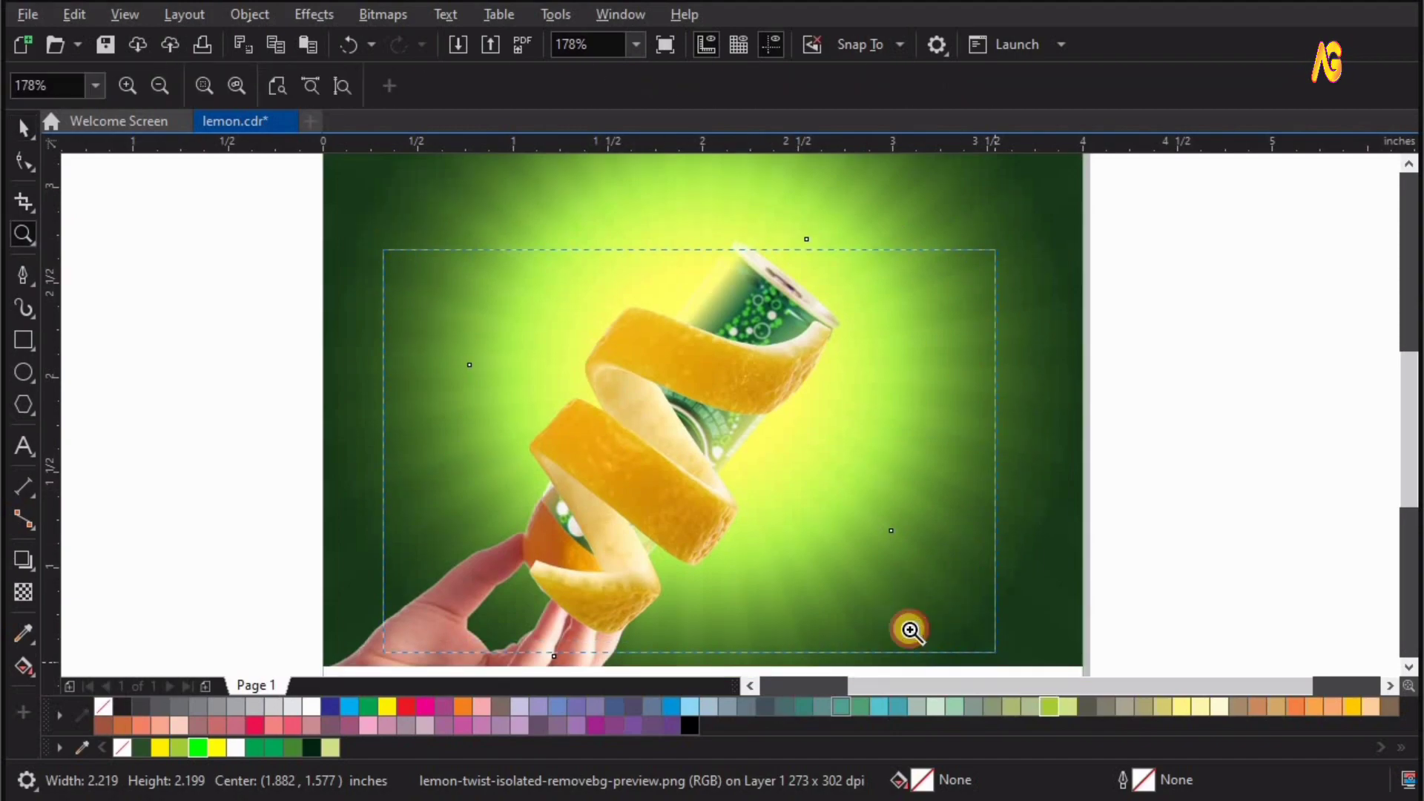
scroll(938, 657, up, 1)
click(939, 654)
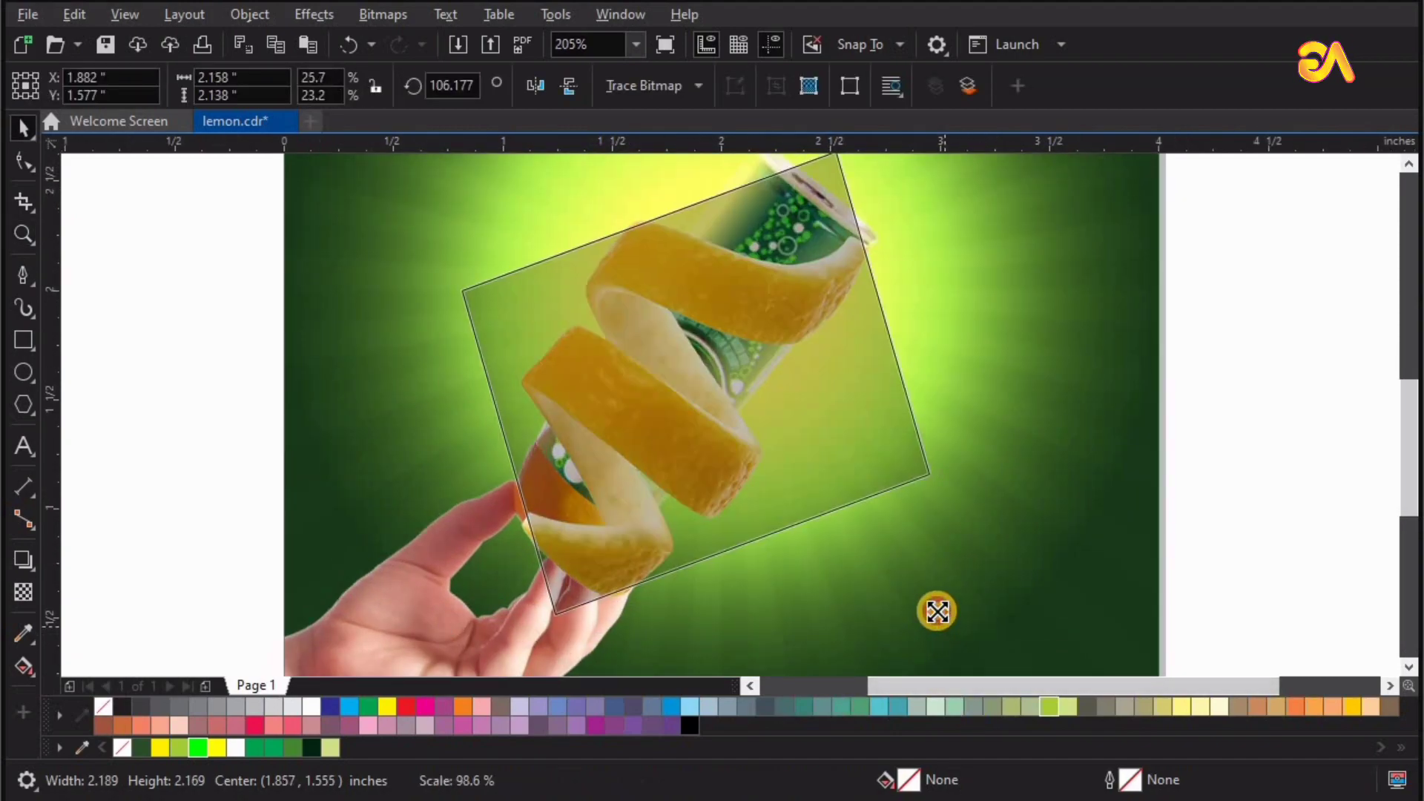
drag(944, 627, 936, 607)
drag(617, 433, 646, 422)
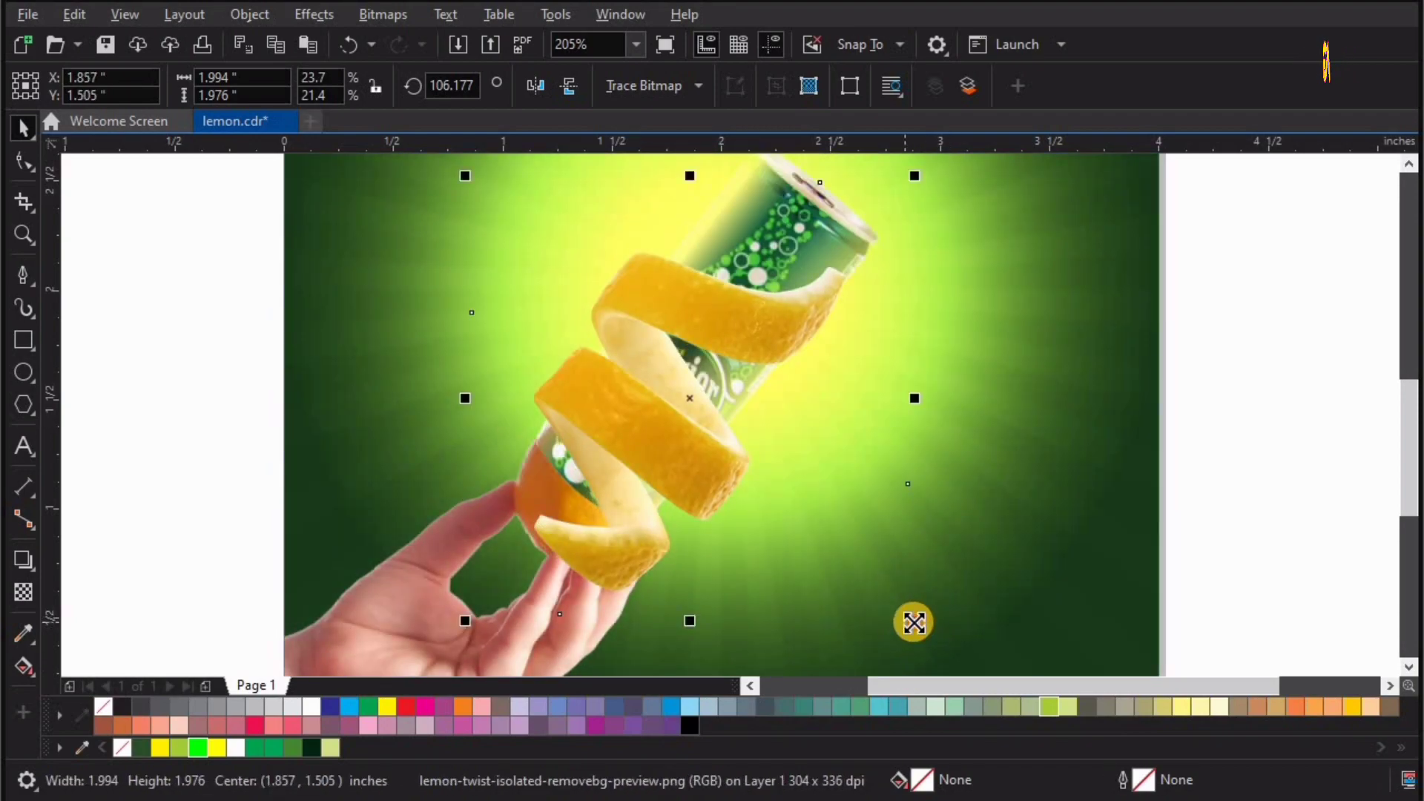
drag(913, 622, 902, 609)
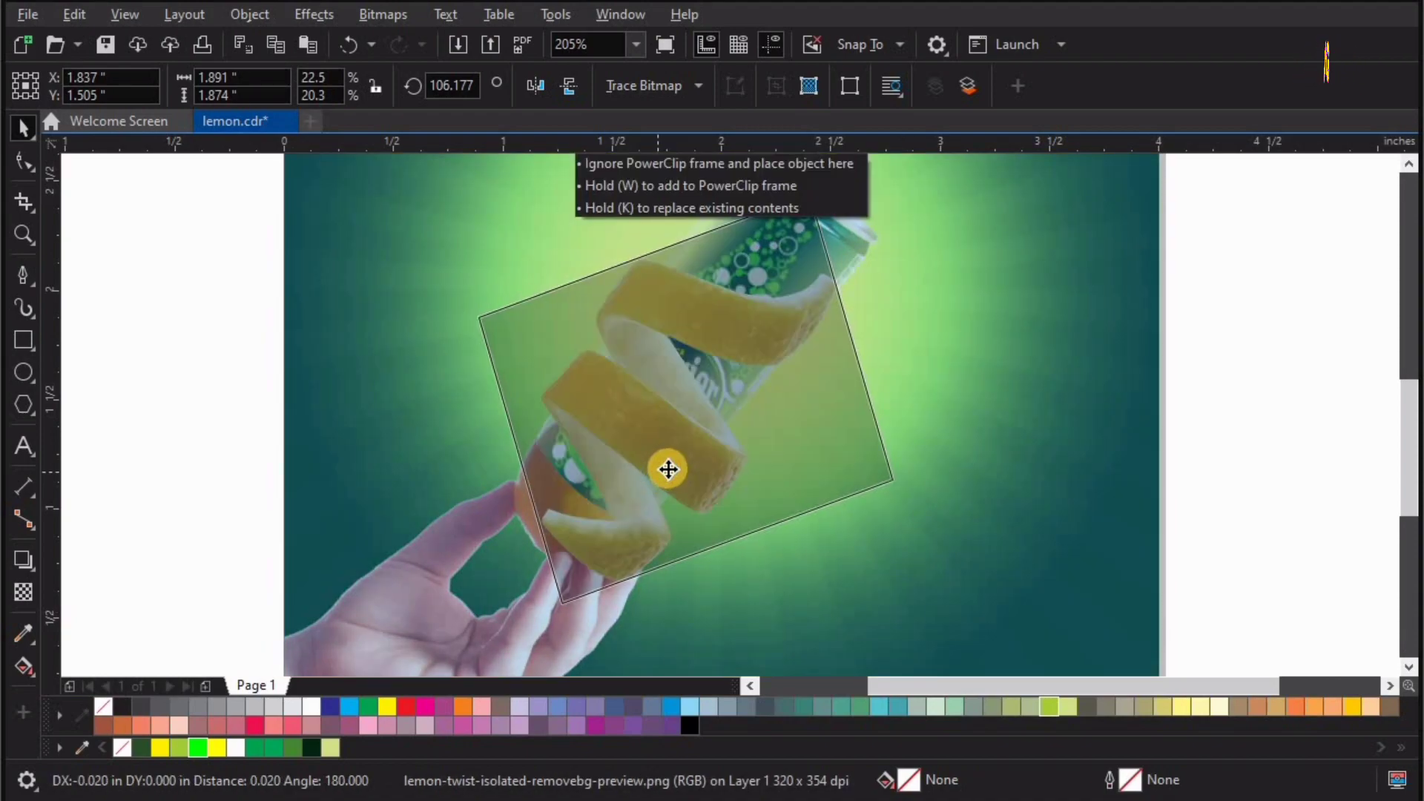
drag(657, 471, 668, 465)
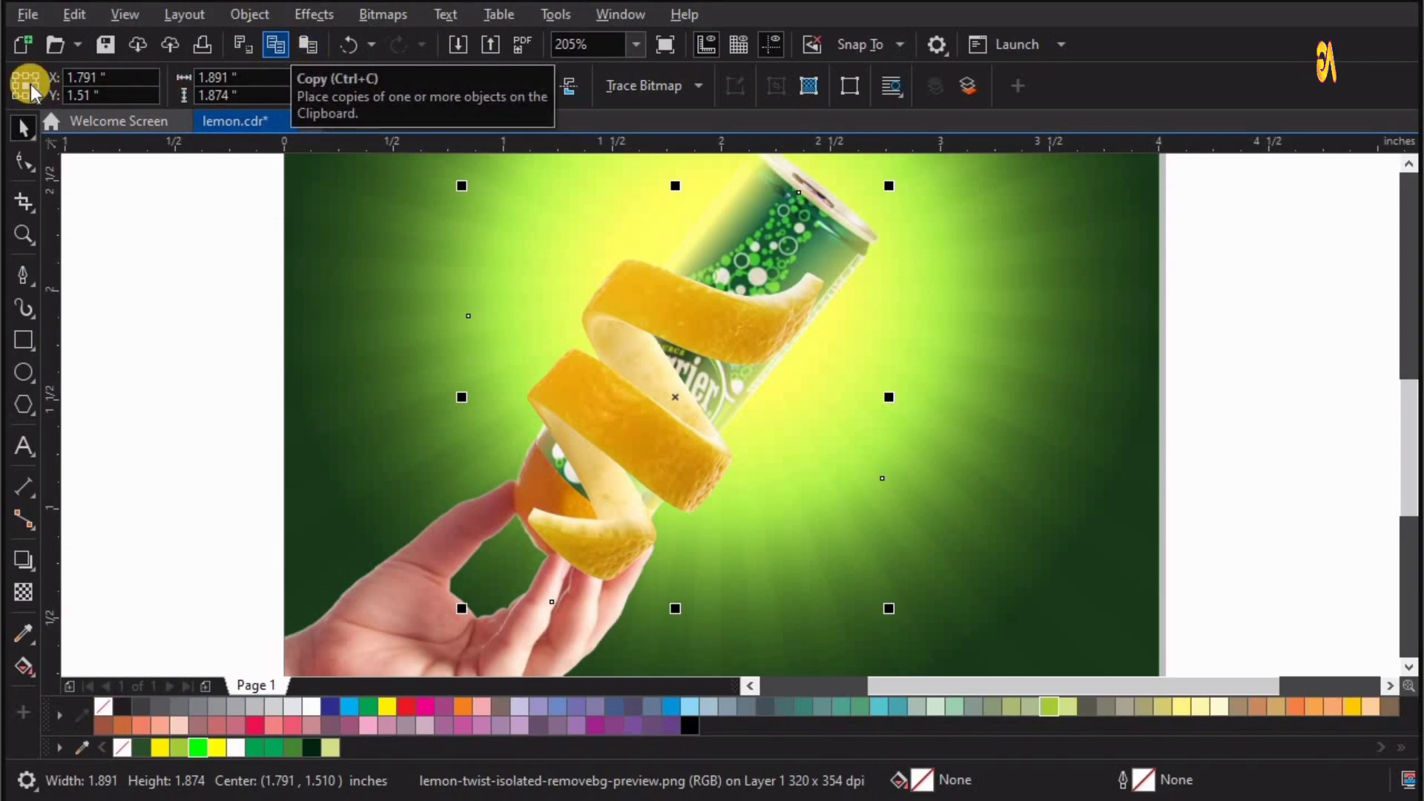
Crop the peel image's bottom-left corner onto the can and bend its bottom and left edges with new nodes
click(25, 163)
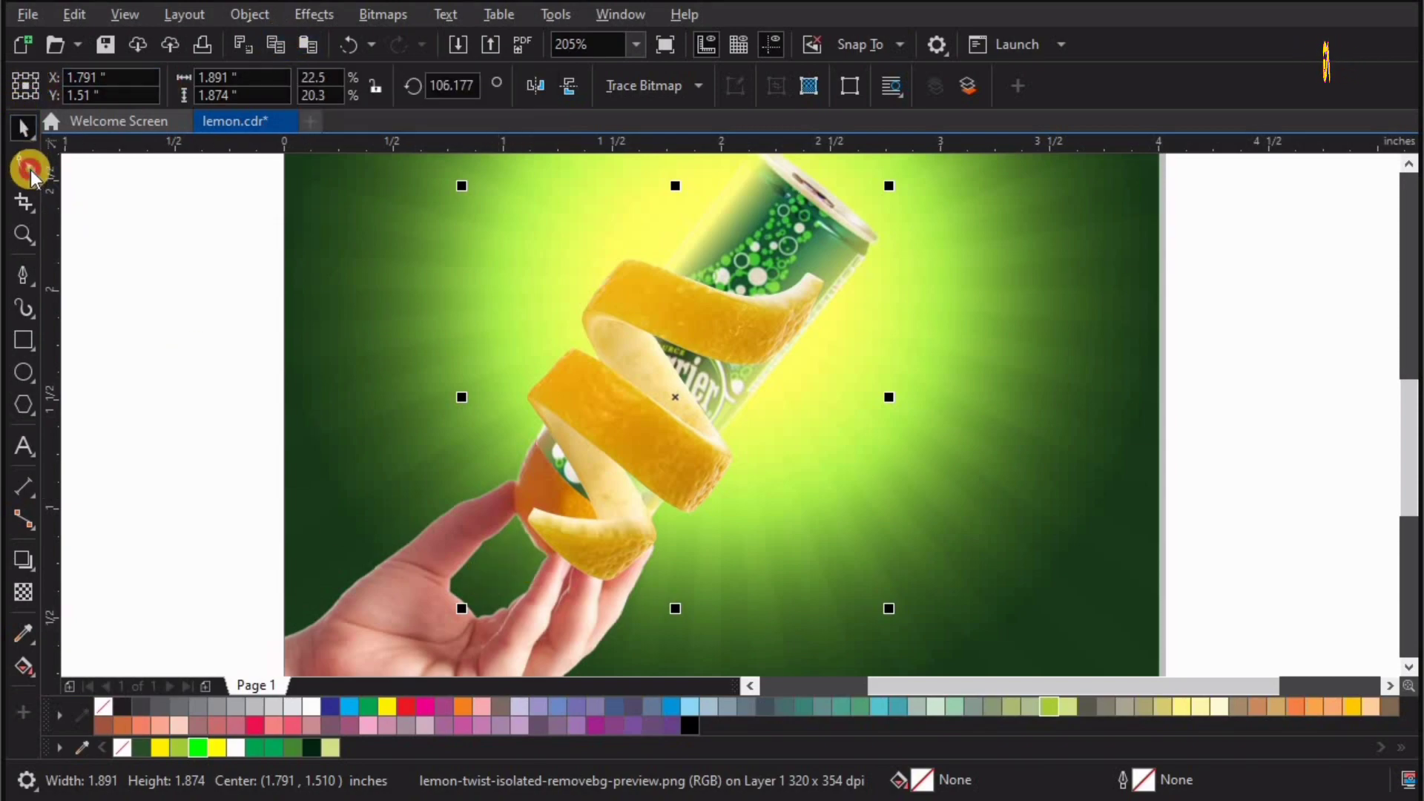
drag(578, 514, 591, 516)
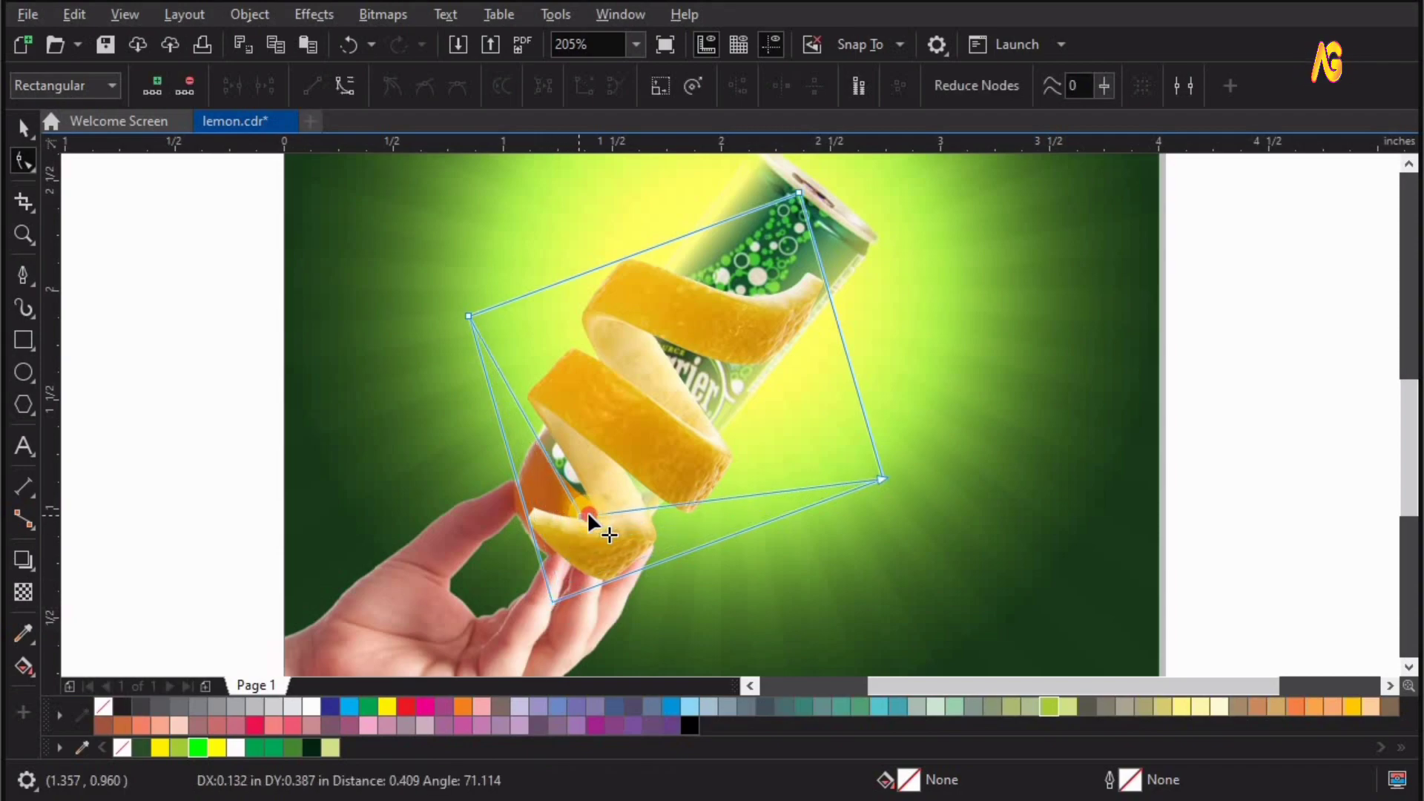
double_click(751, 493)
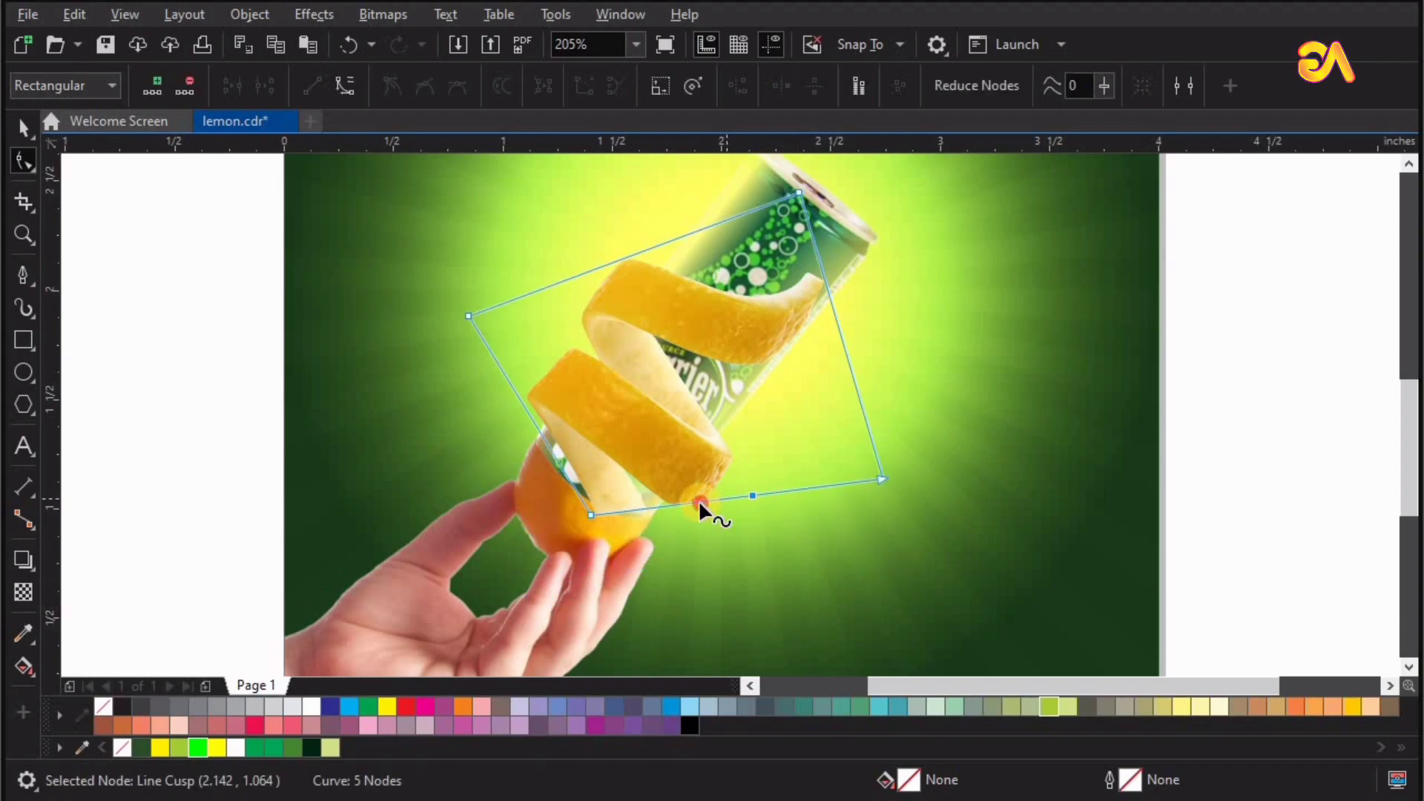
double_click(697, 502)
drag(697, 502, 709, 529)
drag(590, 515, 623, 479)
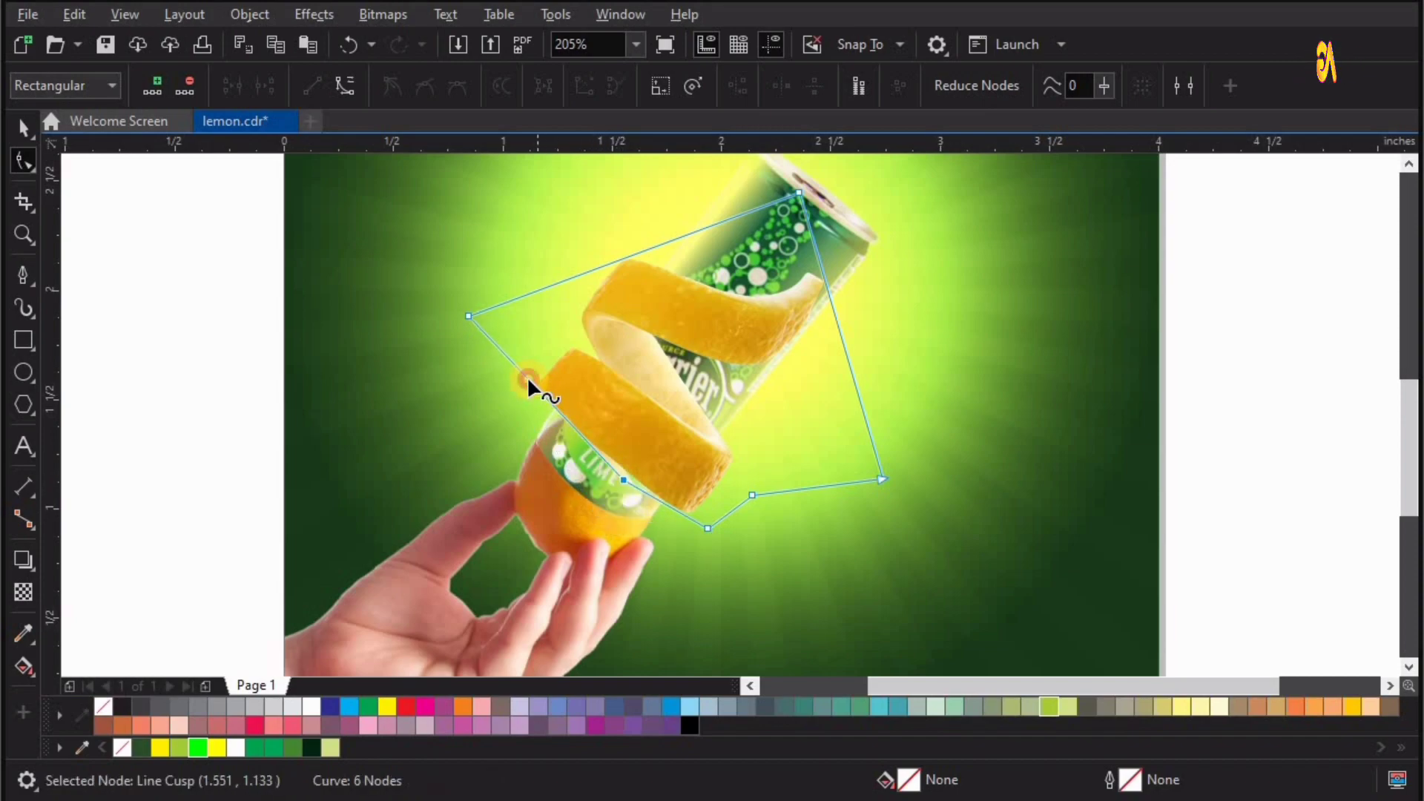
double_click(528, 380)
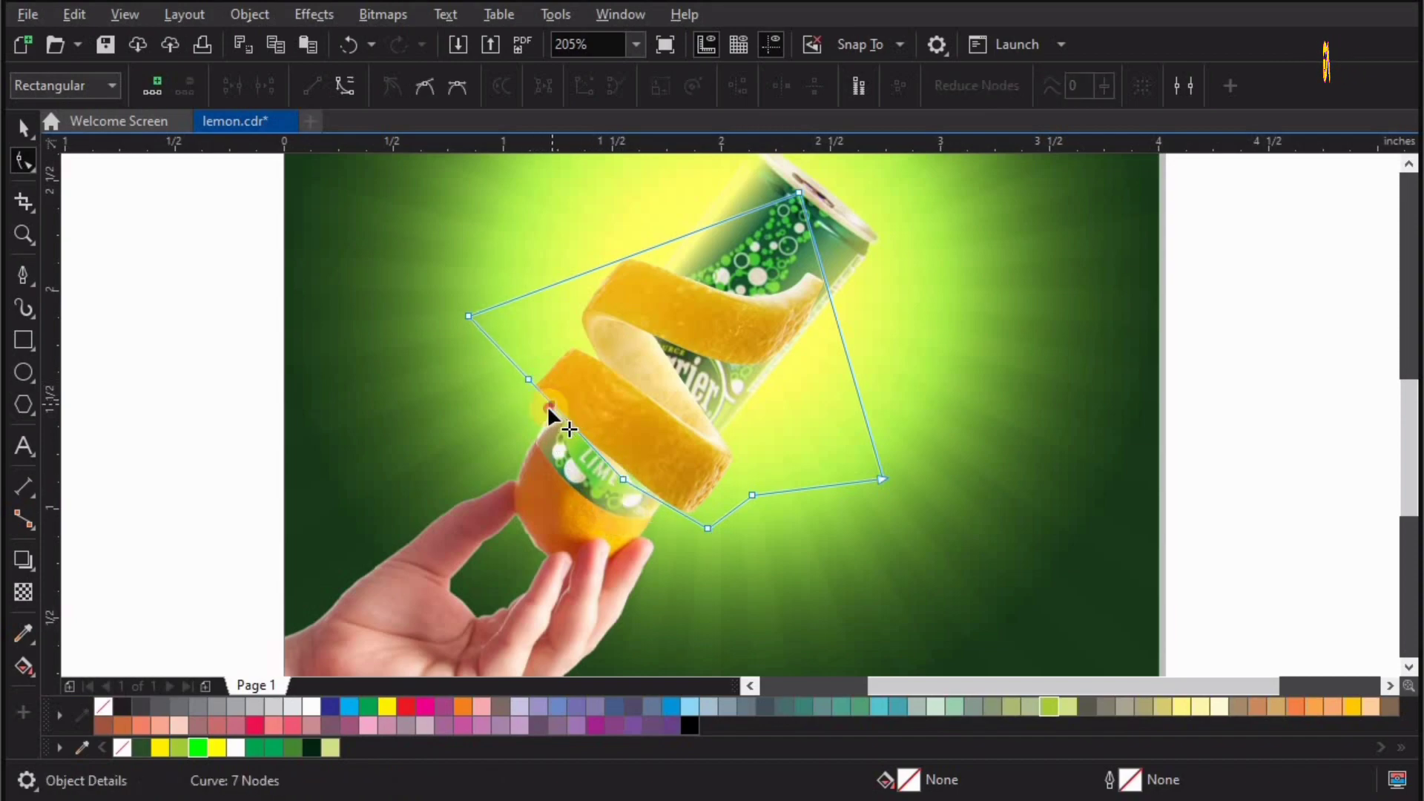
double_click(546, 405)
drag(546, 405, 526, 428)
Zoom in on the lower peel coil and add a left-edge node that follows the peel
click(413, 330)
key(z)
drag(890, 556, 412, 401)
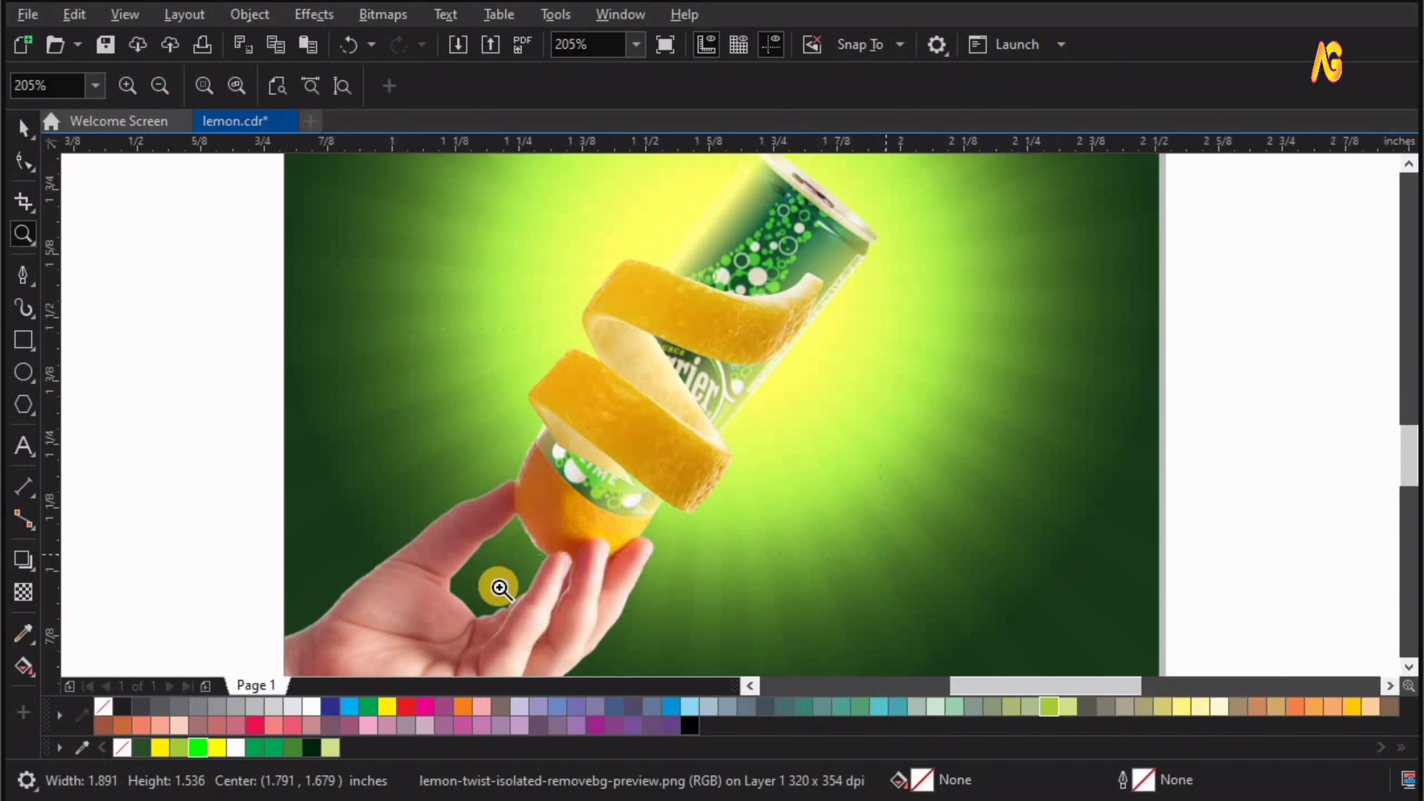
click(23, 201)
click(33, 160)
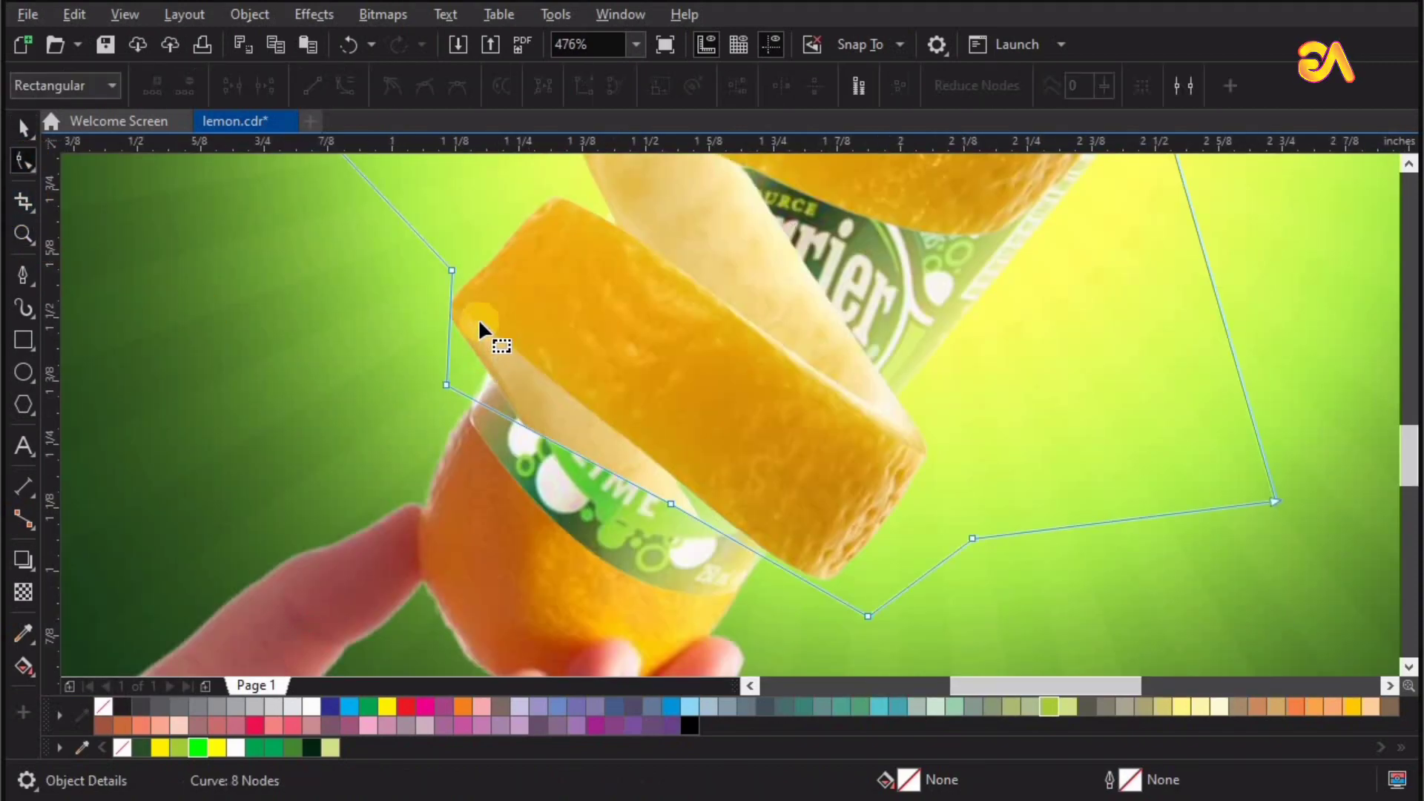
double_click(451, 308)
drag(450, 309, 410, 311)
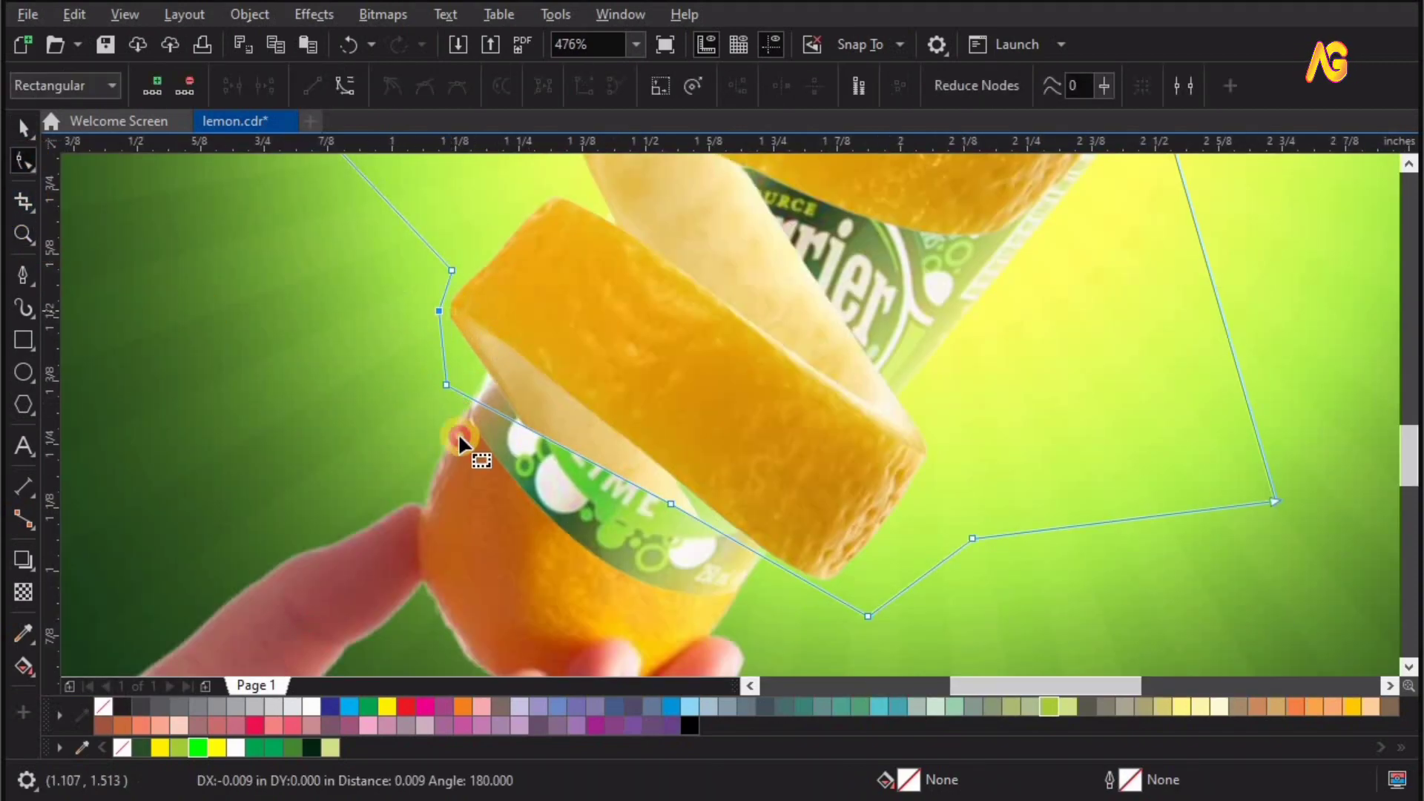
mouse_move(474, 362)
mouse_down()
mouse_move(490, 382)
mouse_move(509, 355)
mouse_up()
Align the outline nodes with the peel's lower edge across the LIME label
double_click(513, 395)
click(509, 356)
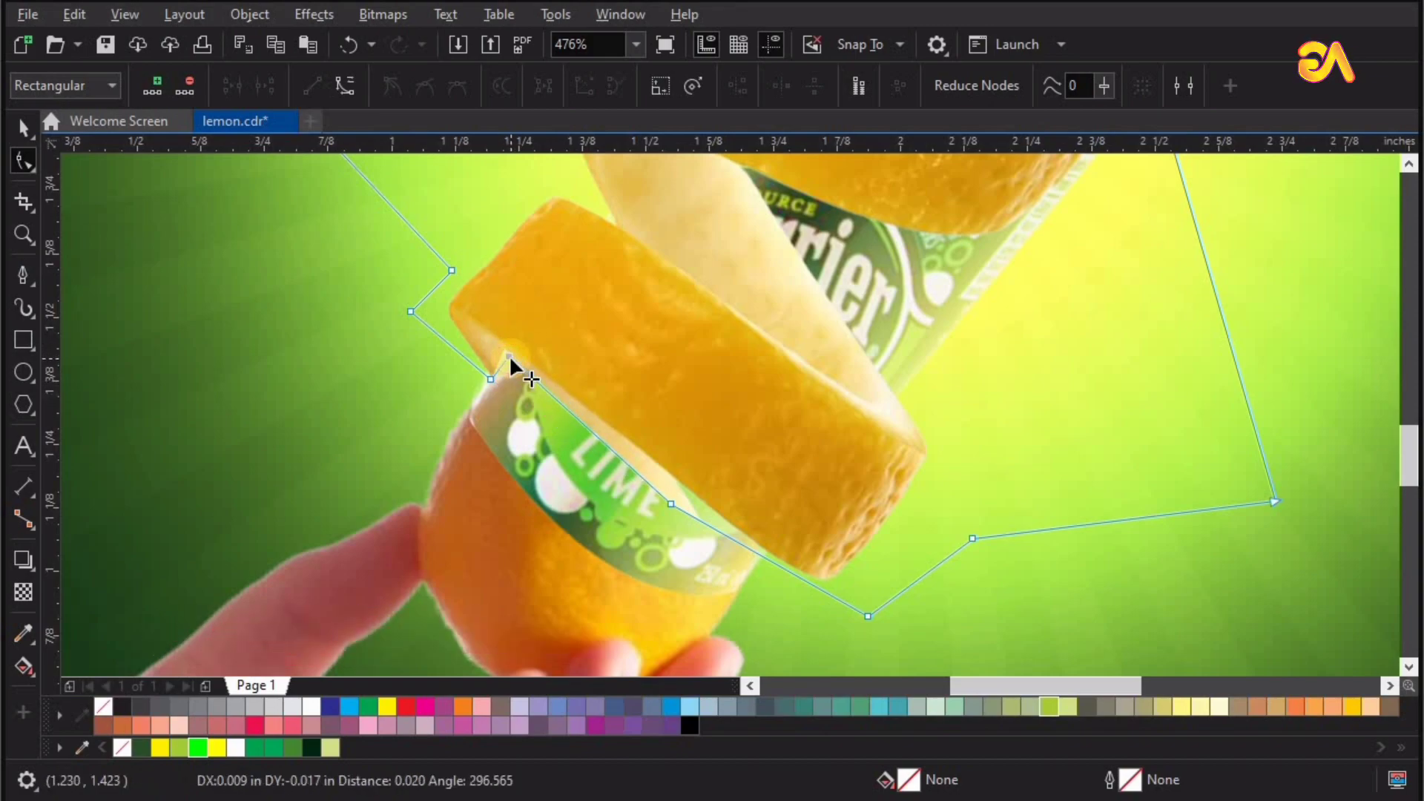
click(490, 380)
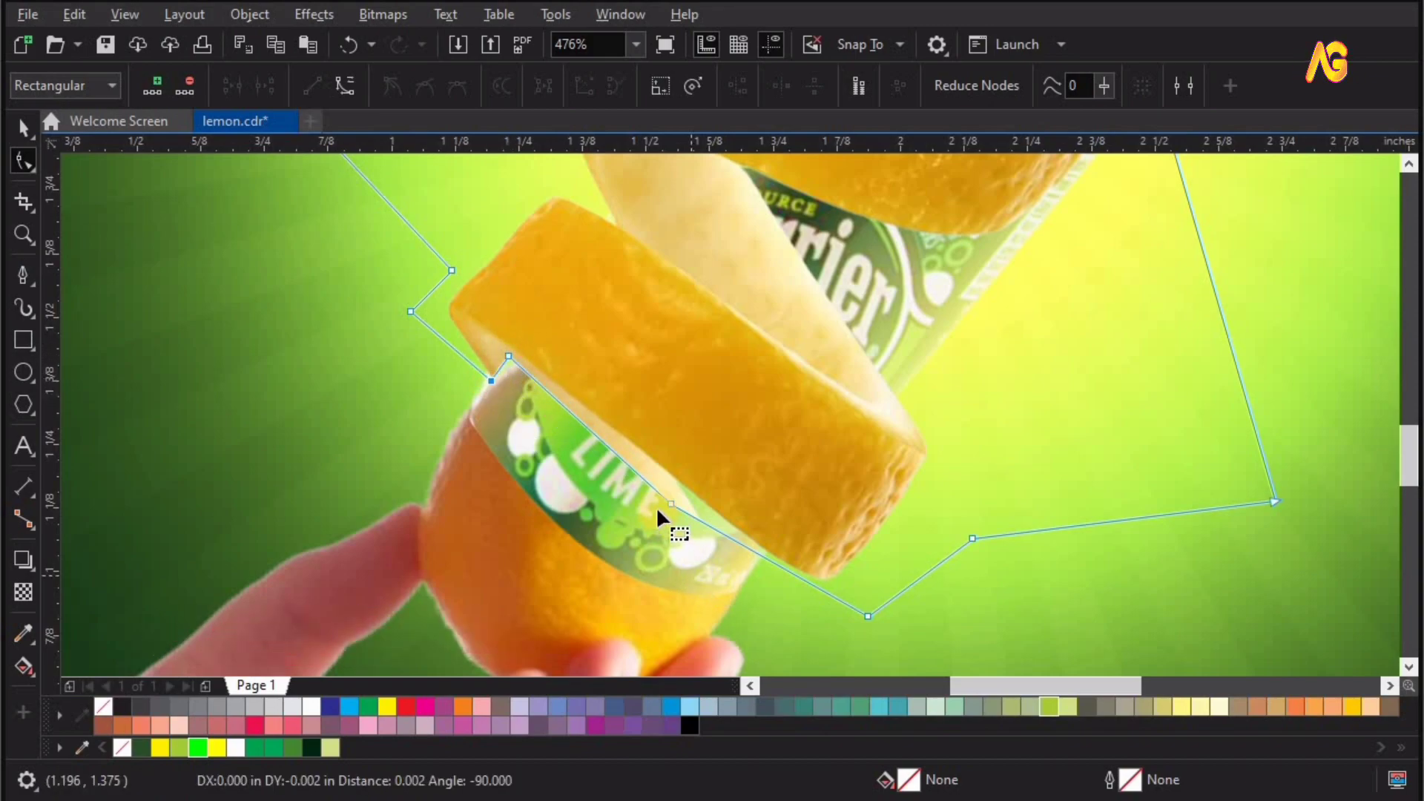
drag(666, 497, 695, 496)
drag(512, 353, 515, 348)
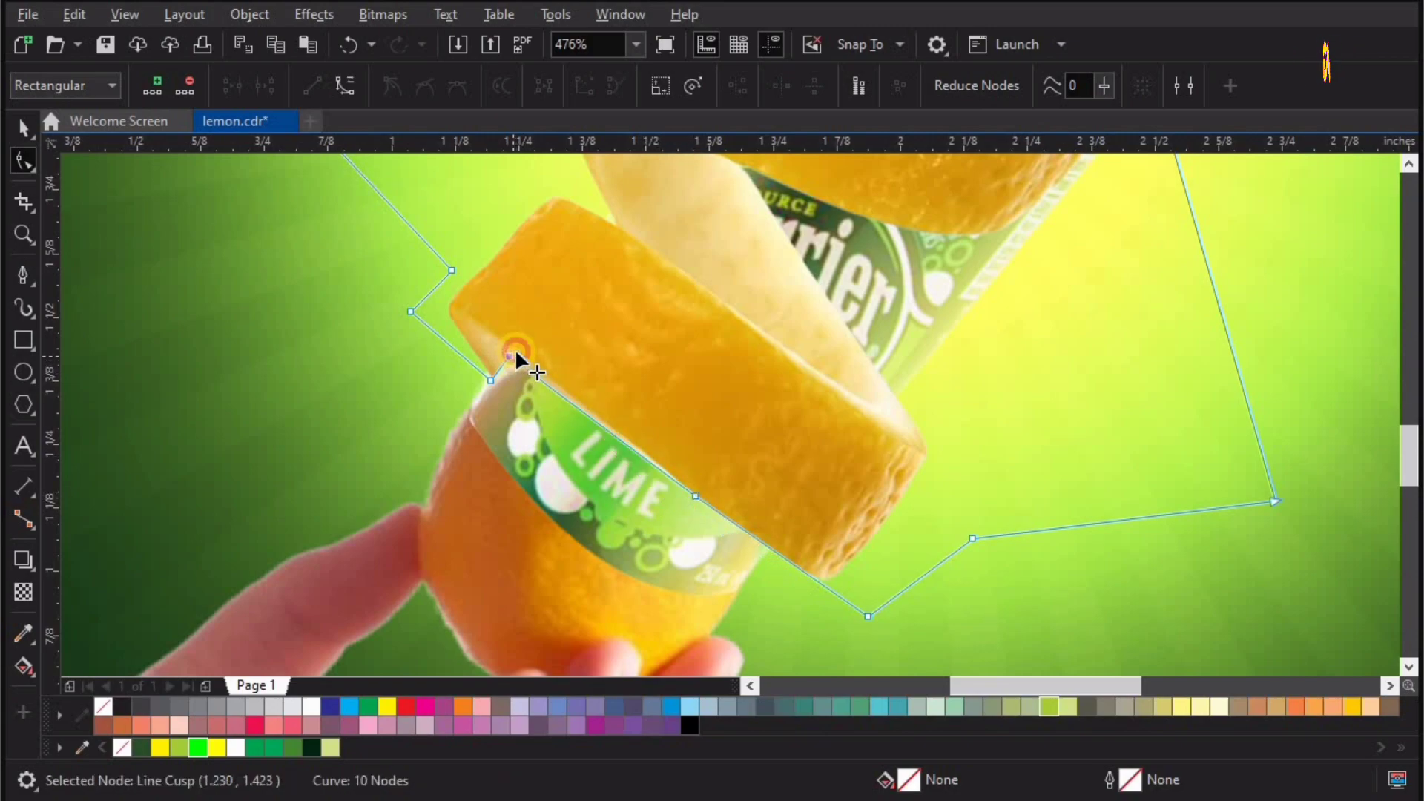
click(695, 495)
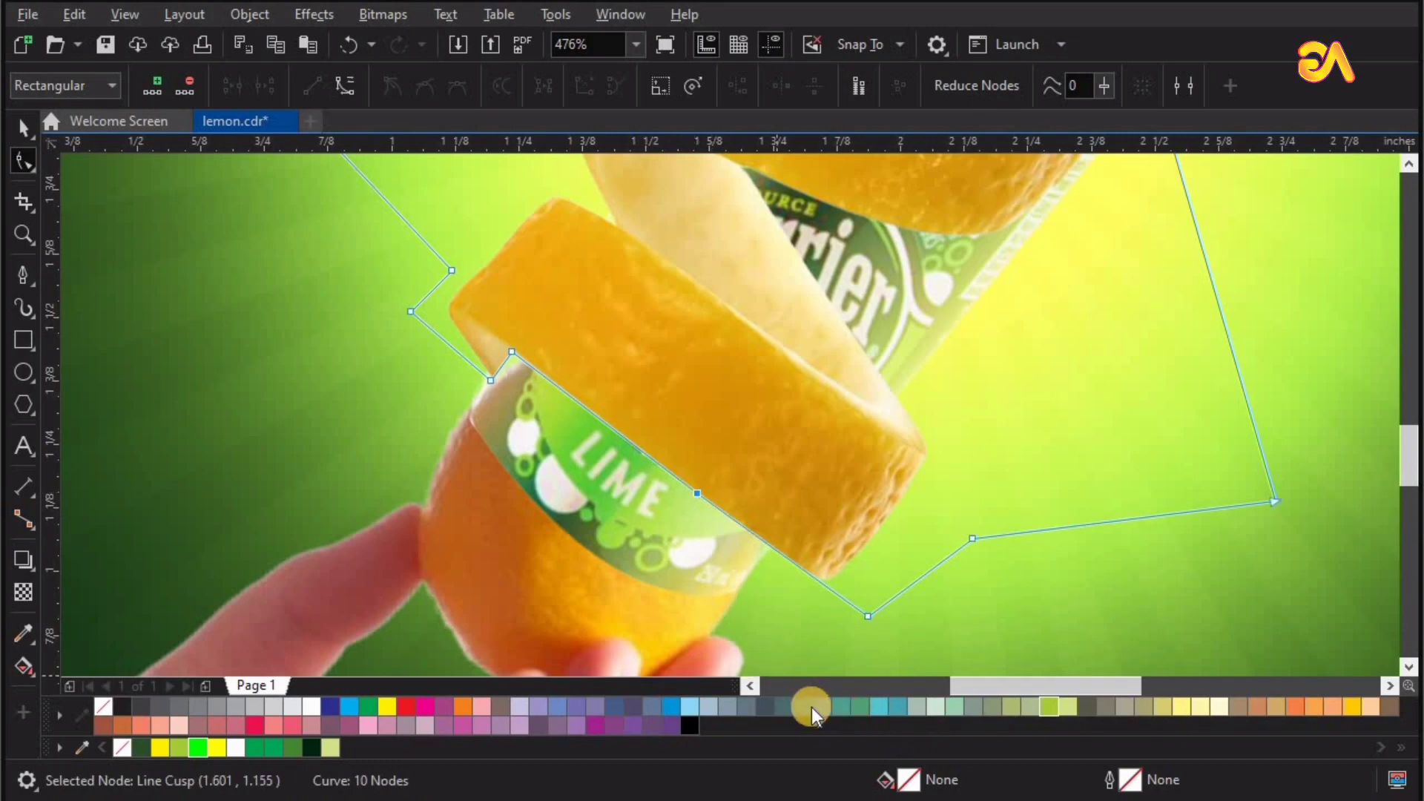
key(space)
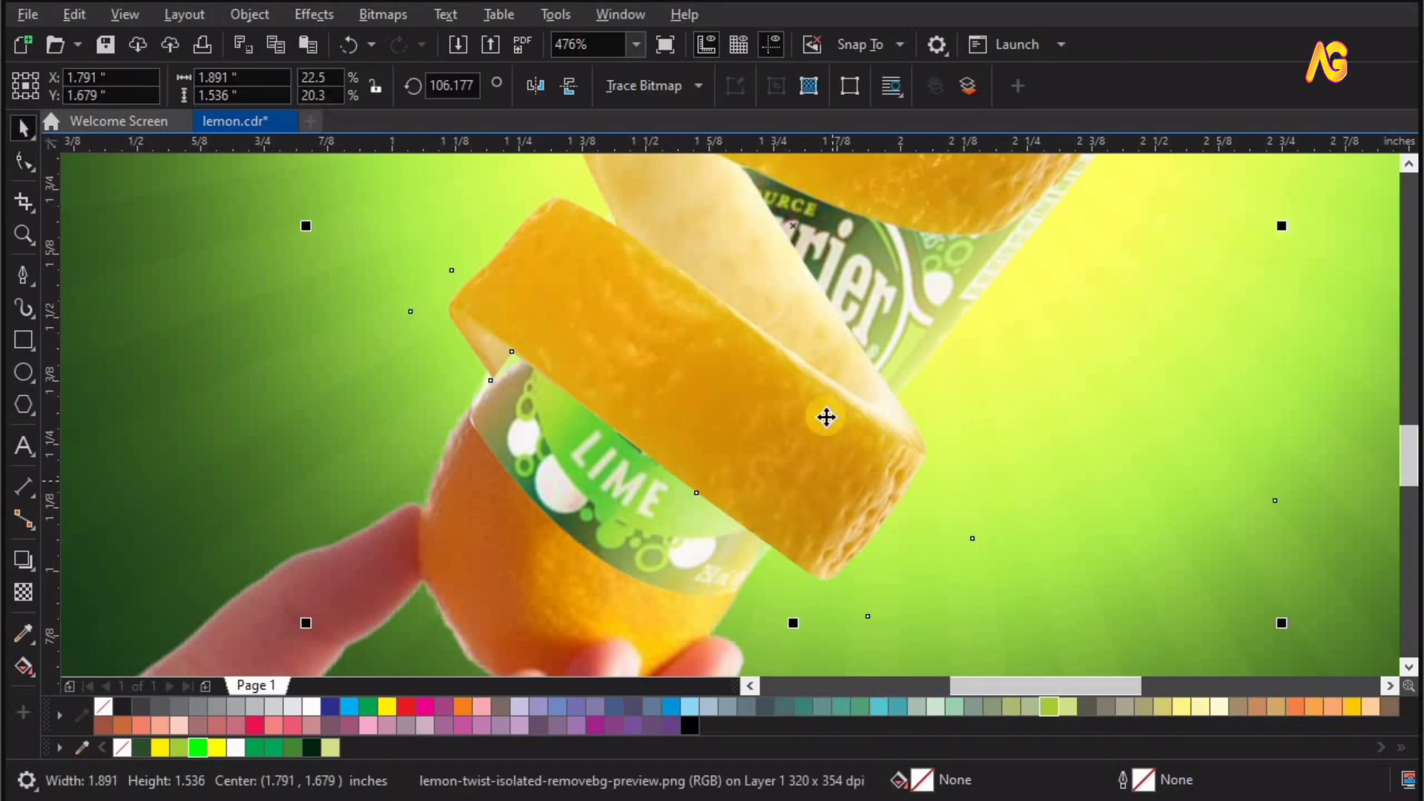
Pull the outline's top node down and bend the crop edge to trim the upper peel
key(shift+F4)
key(z)
drag(1098, 547, 563, 437)
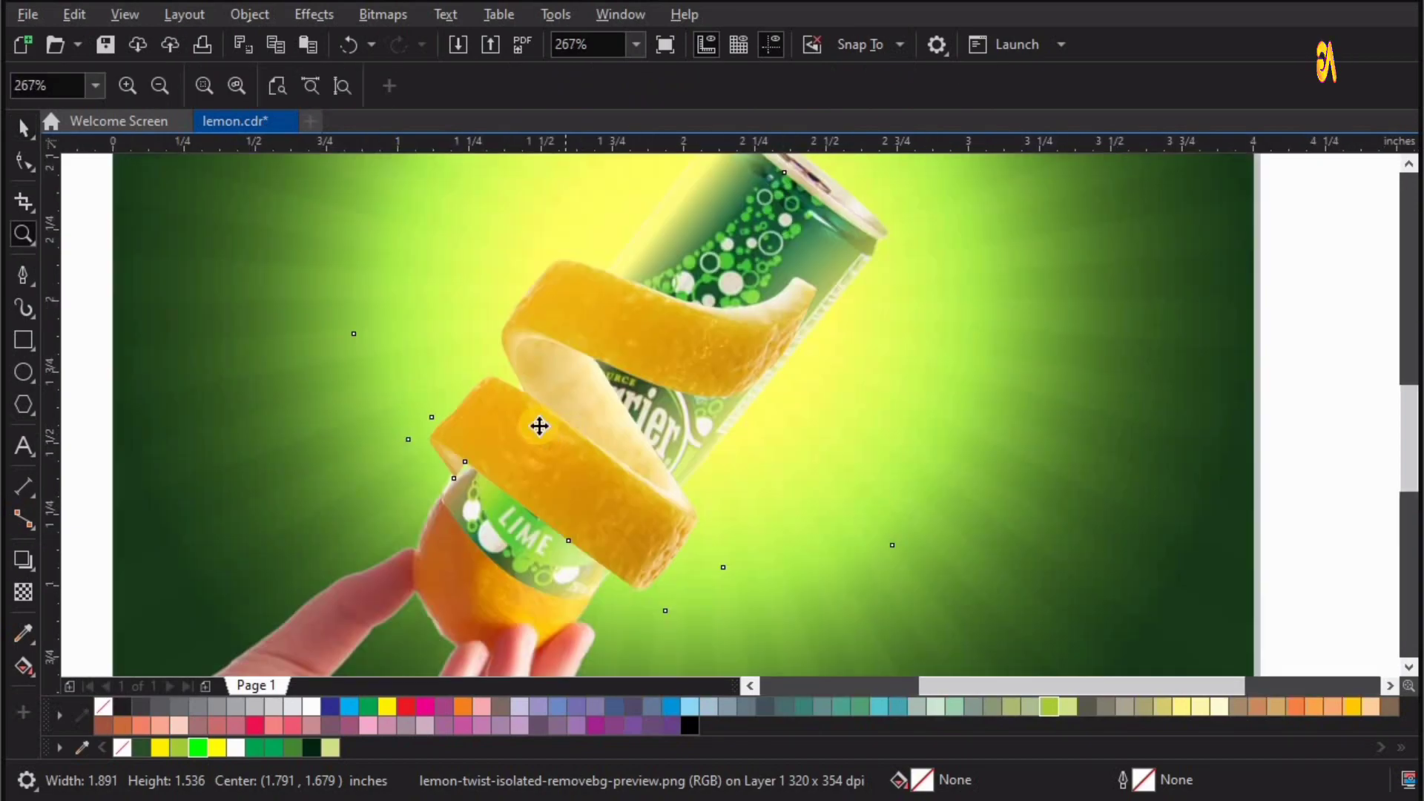
key(space)
click(24, 160)
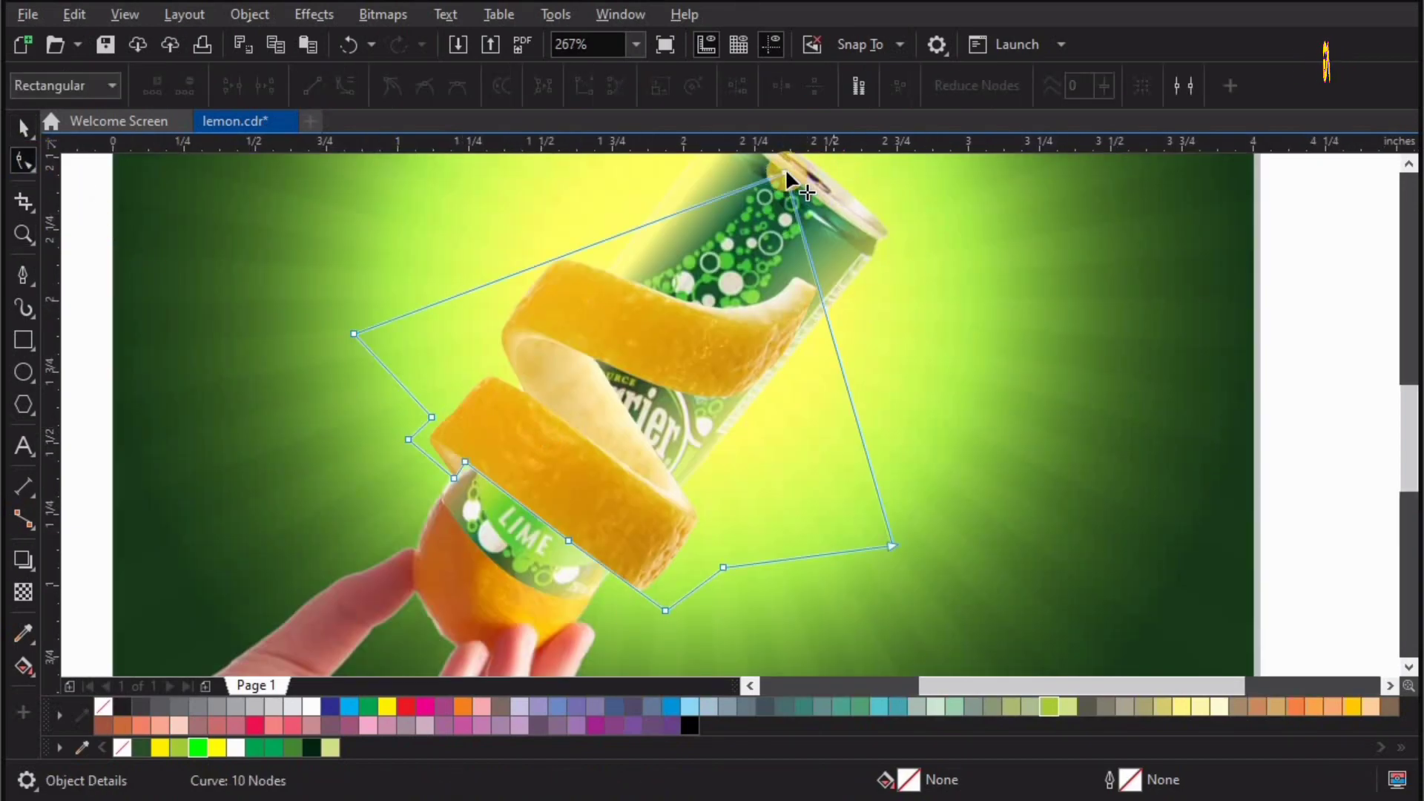
drag(785, 173, 599, 397)
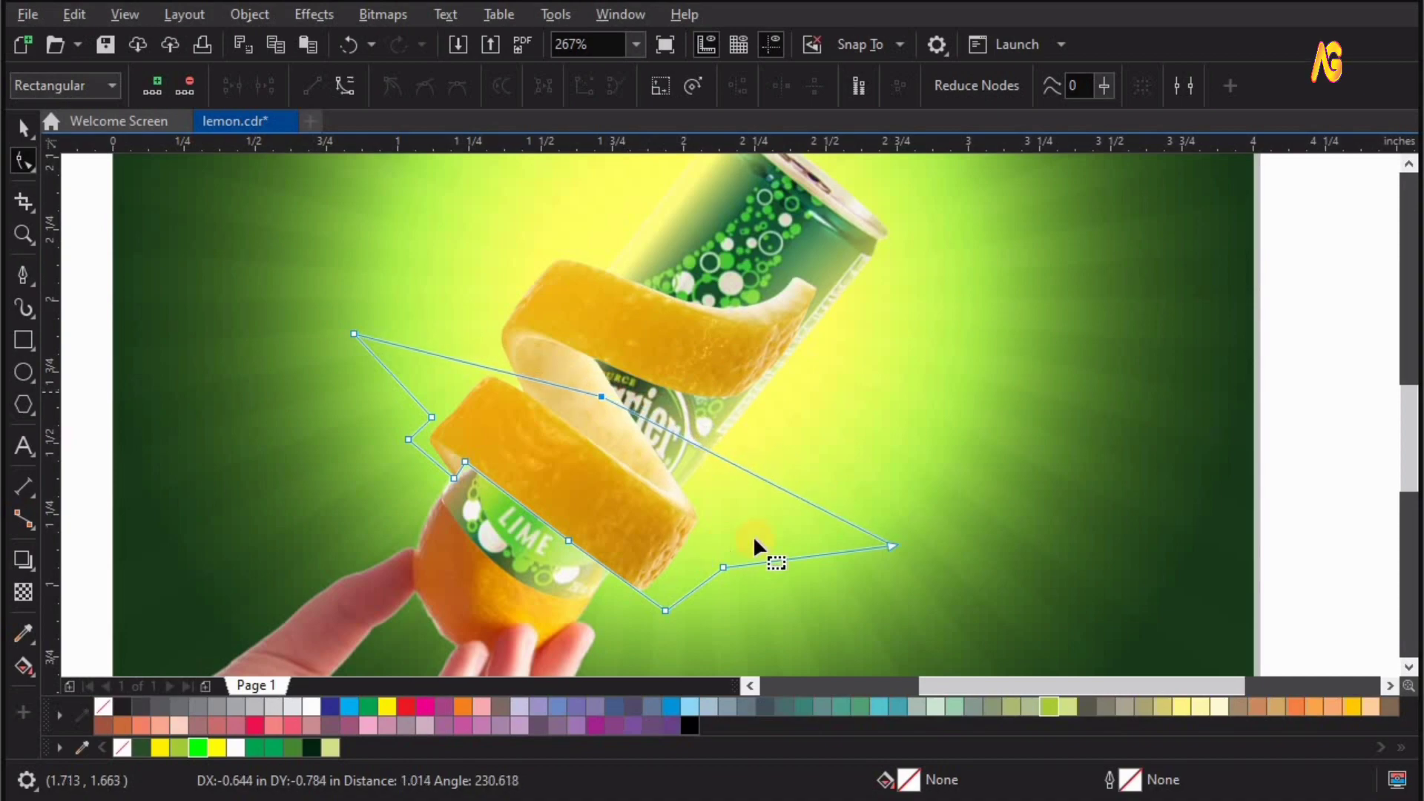
double_click(757, 478)
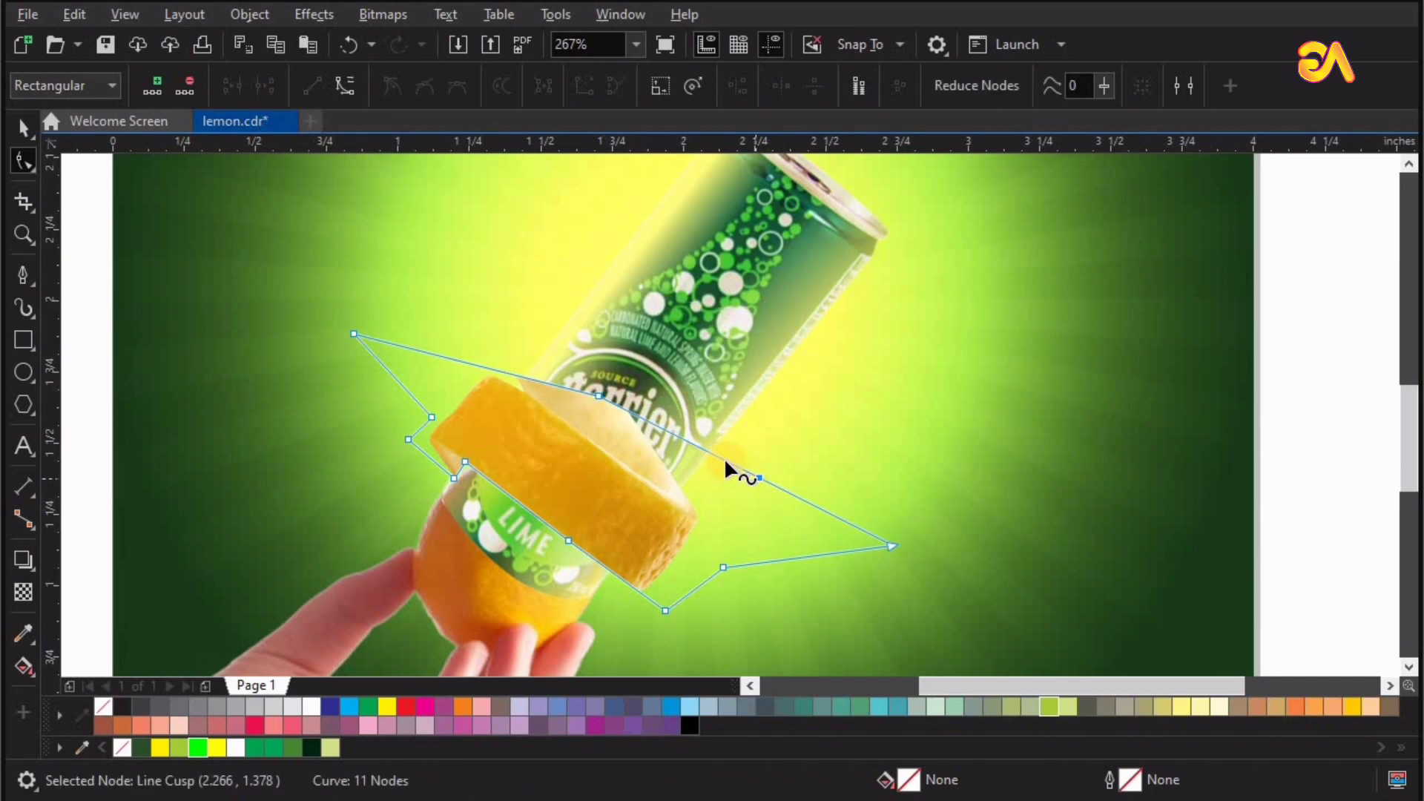
drag(727, 462, 693, 504)
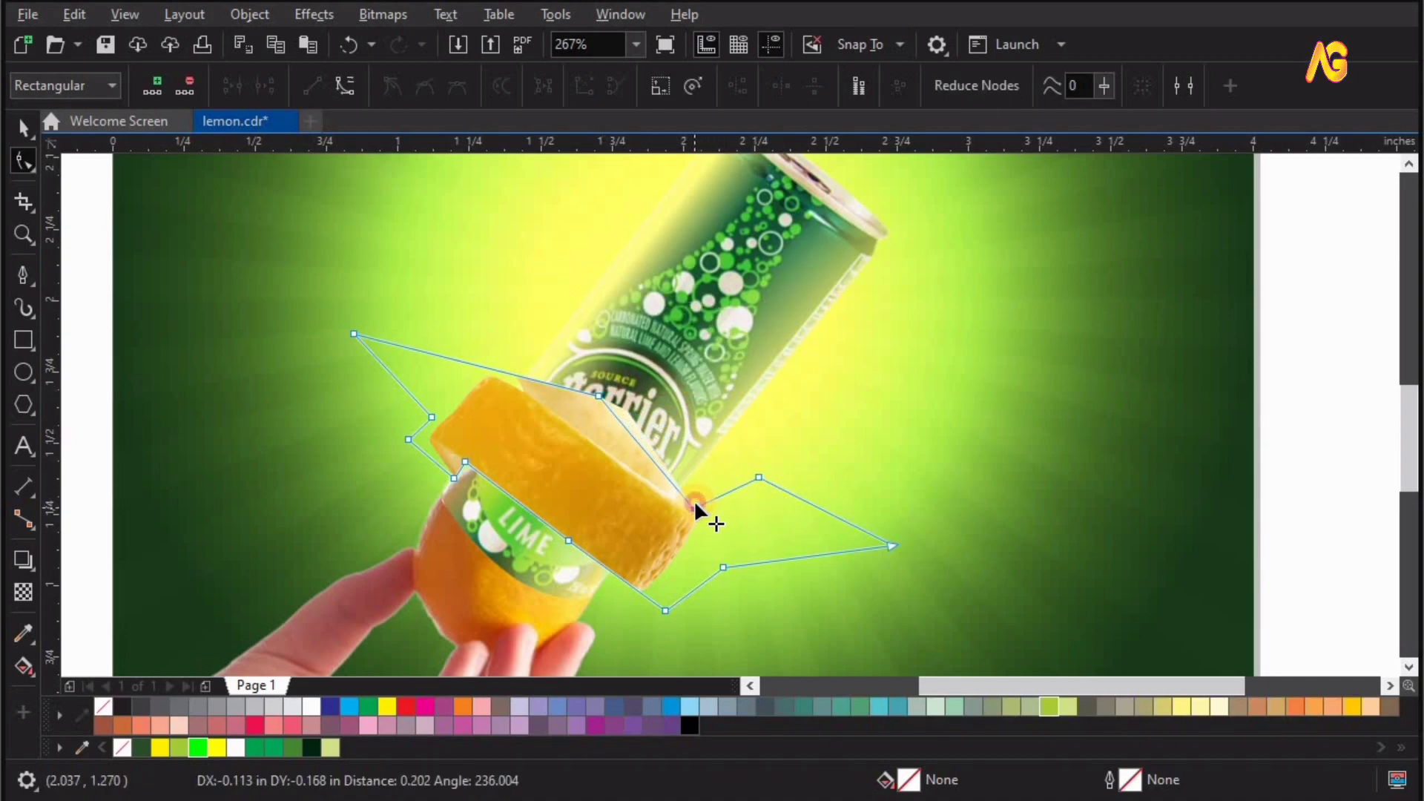
key(Escape)
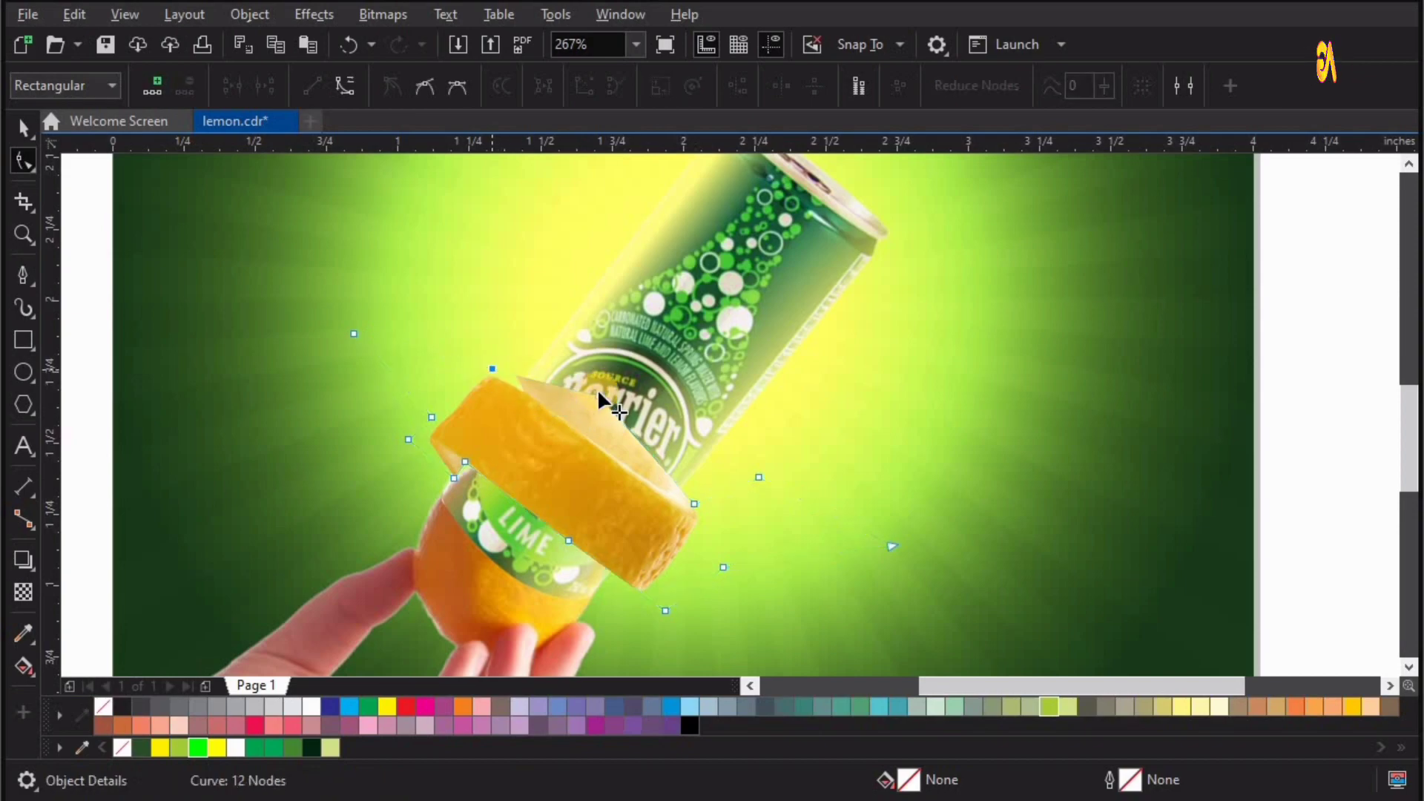
drag(597, 395, 596, 428)
Add nodes tracing the peel ring where it meets the can, completing a 16-node outline
key(z)
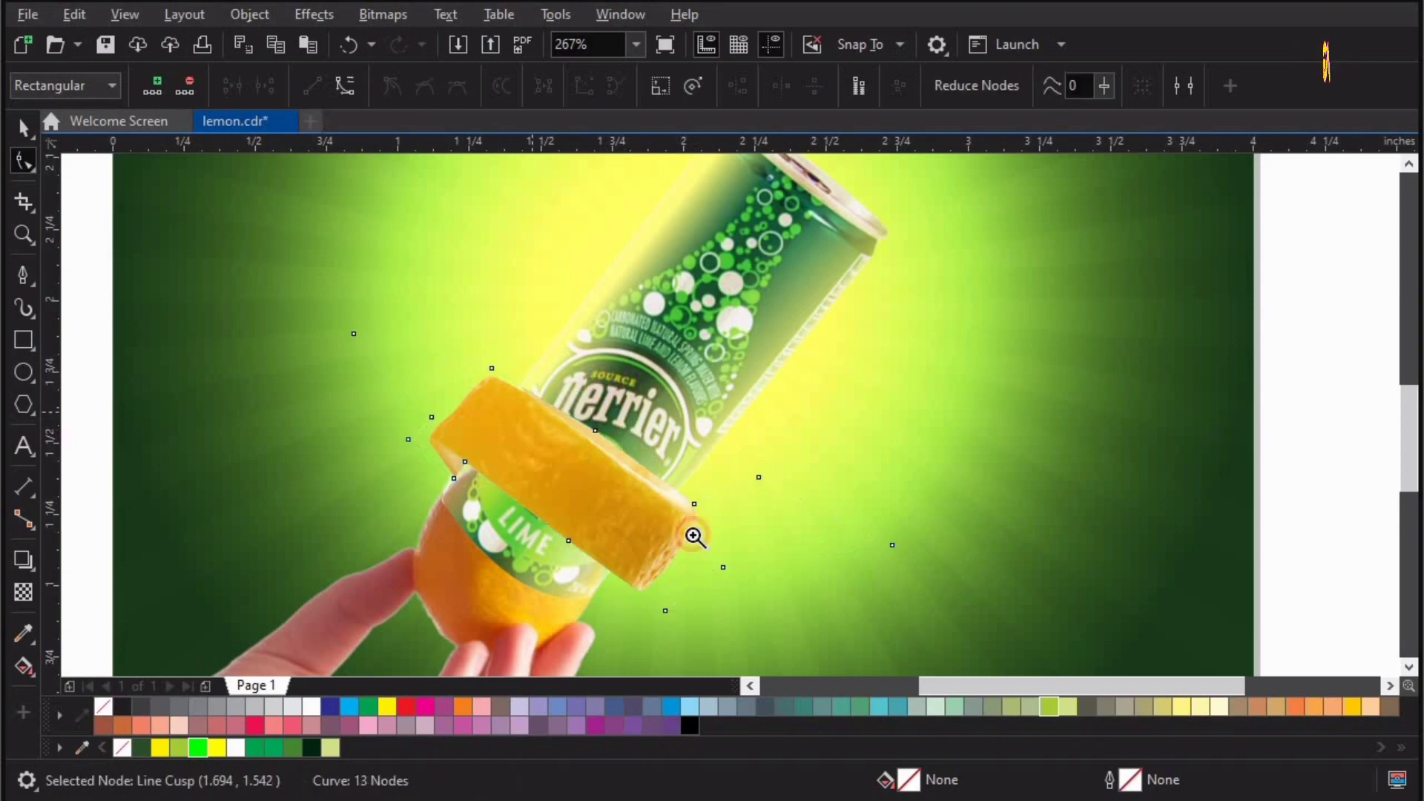
drag(390, 318, 906, 590)
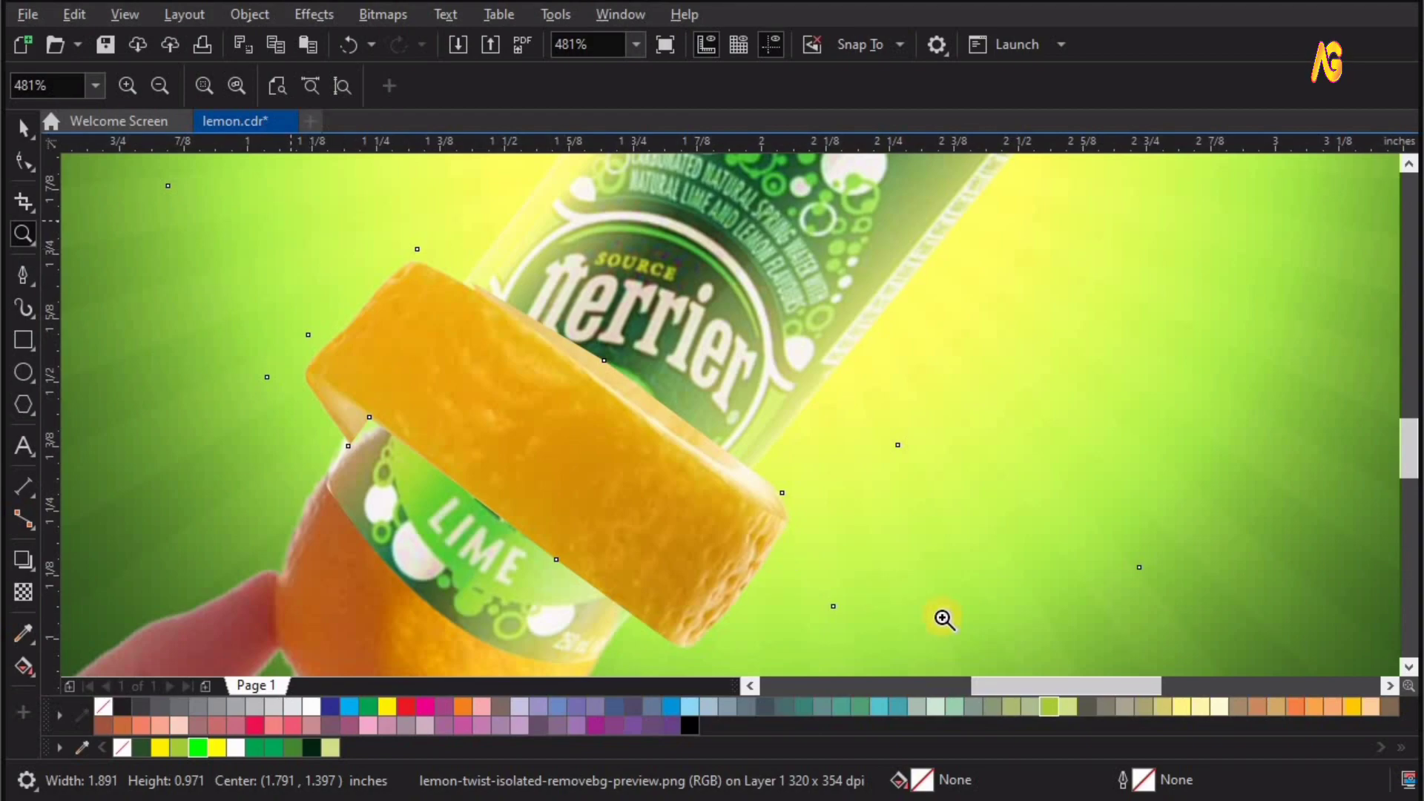
drag(293, 223, 991, 625)
click(21, 163)
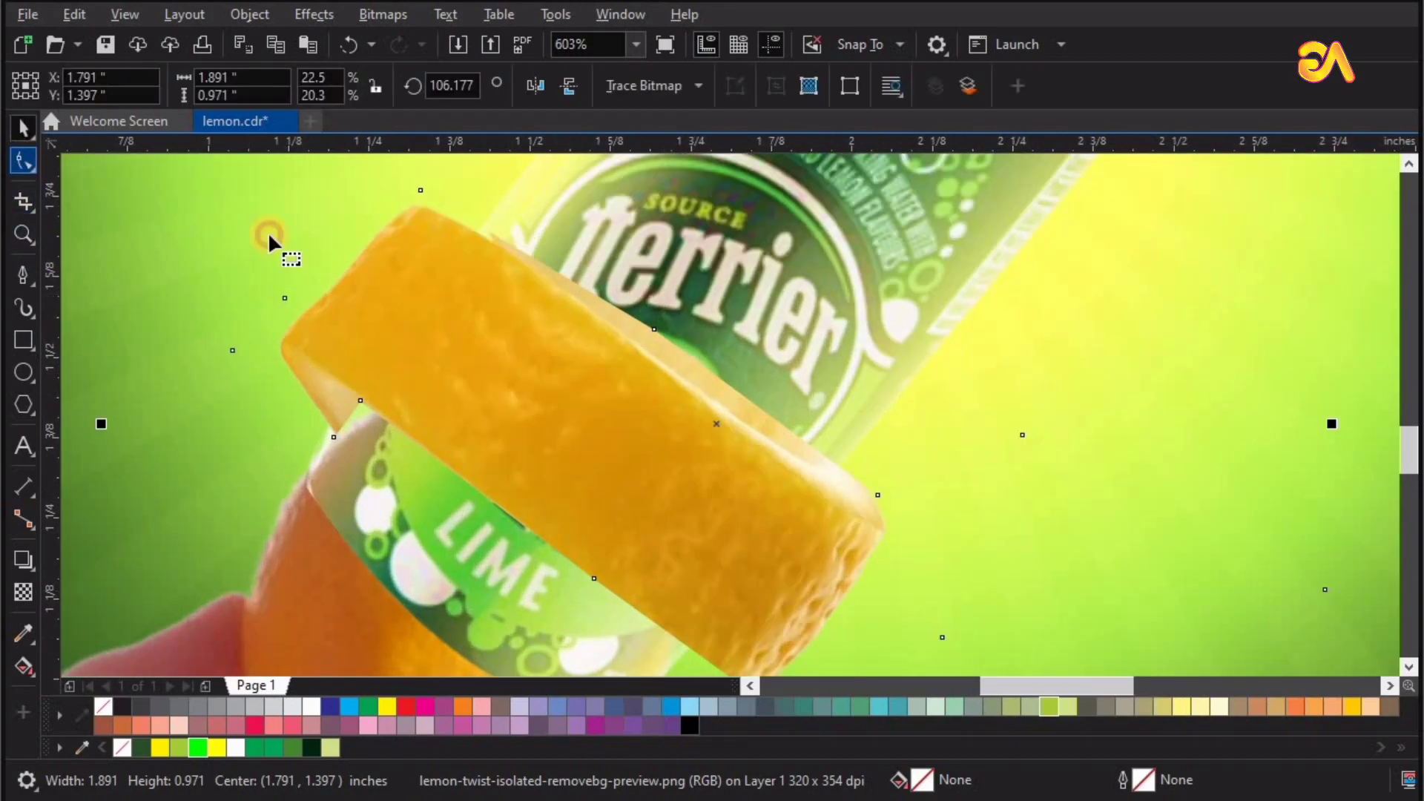
click(653, 340)
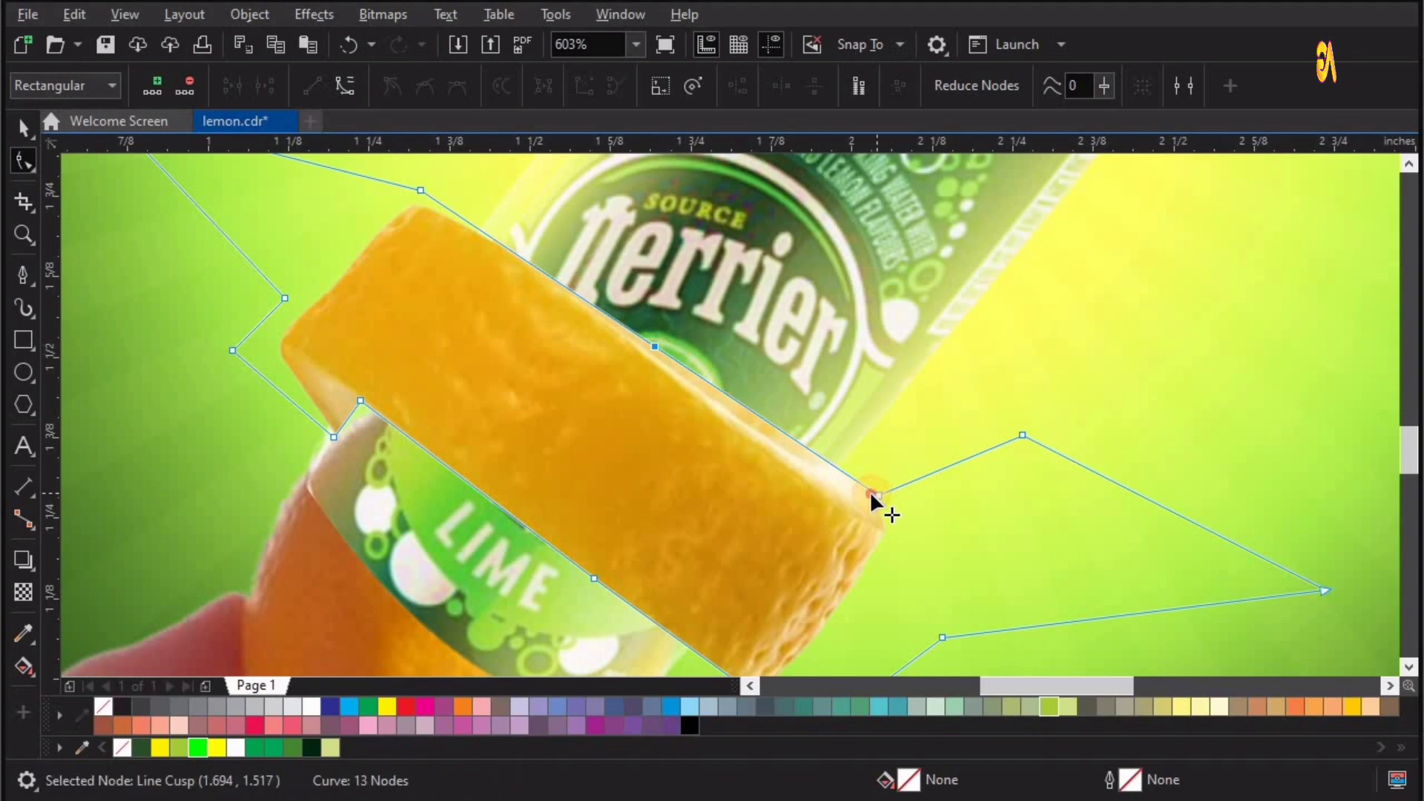
drag(875, 490, 868, 494)
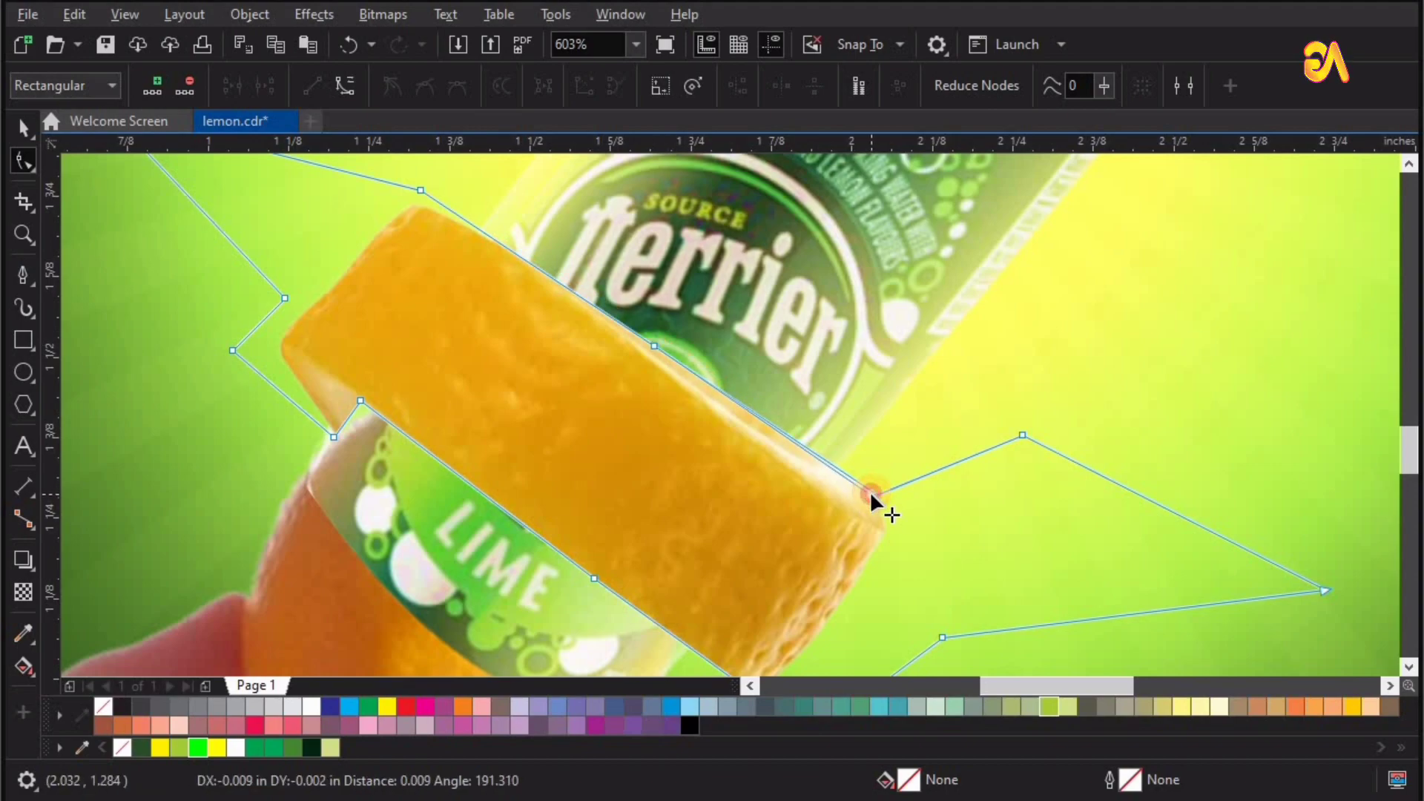
double_click(826, 465)
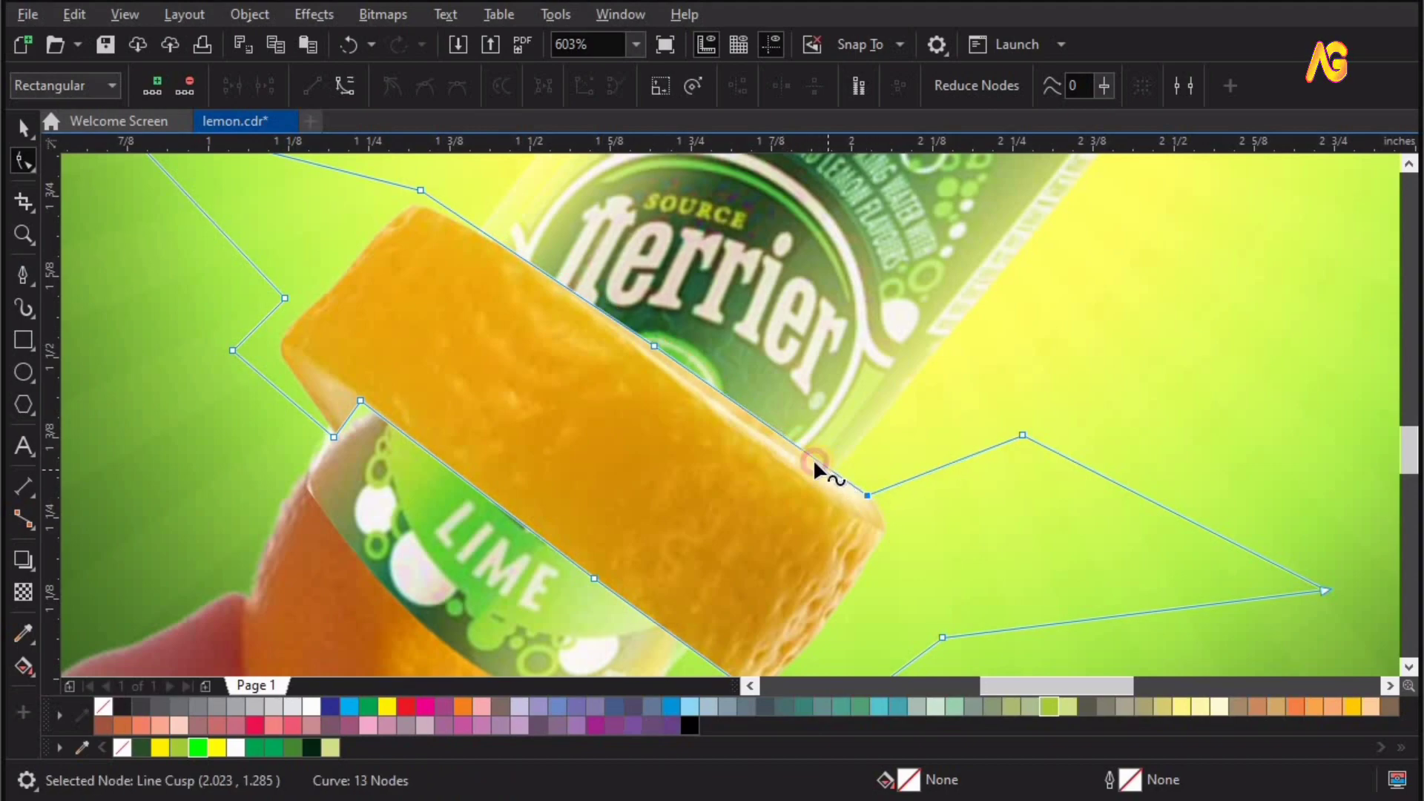
click(772, 430)
double_click(770, 434)
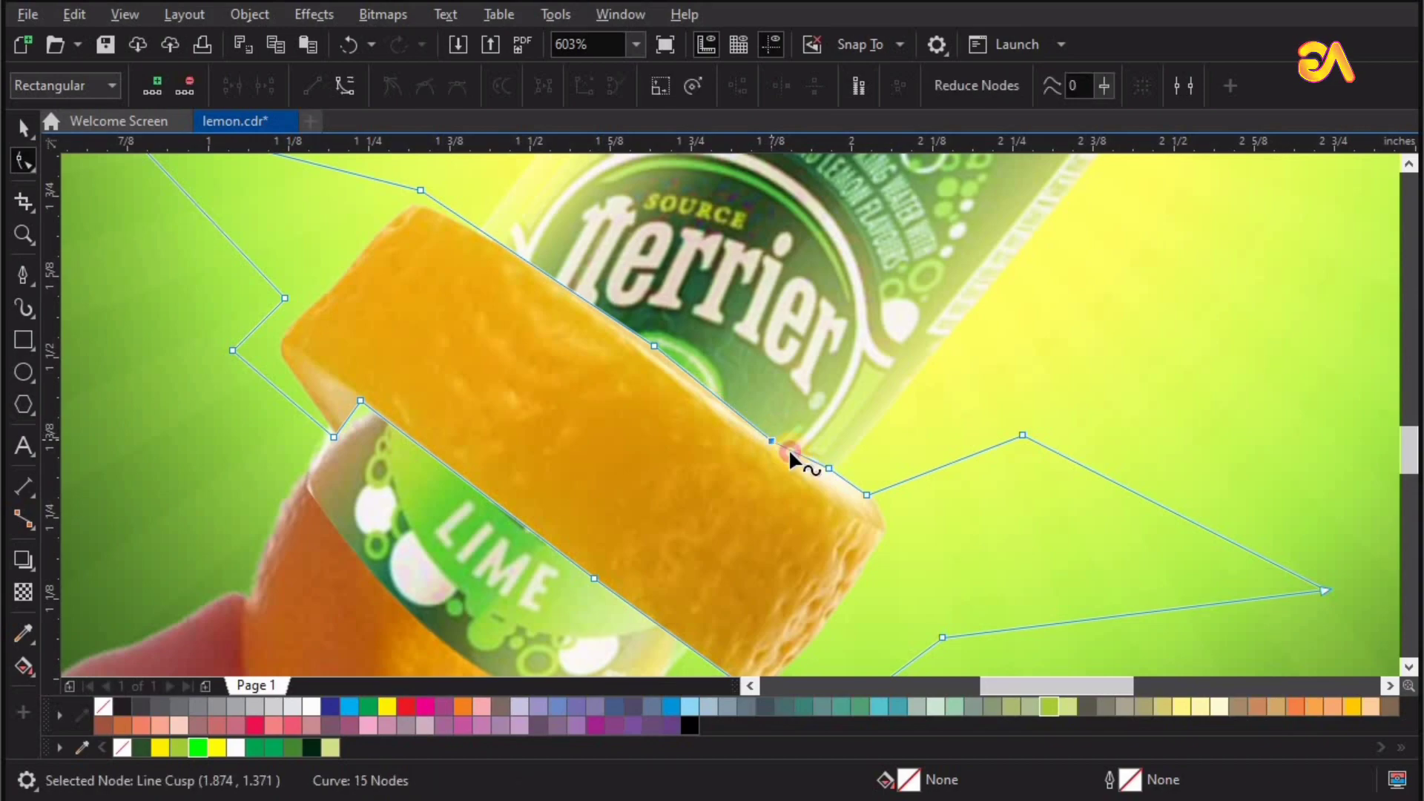
double_click(803, 461)
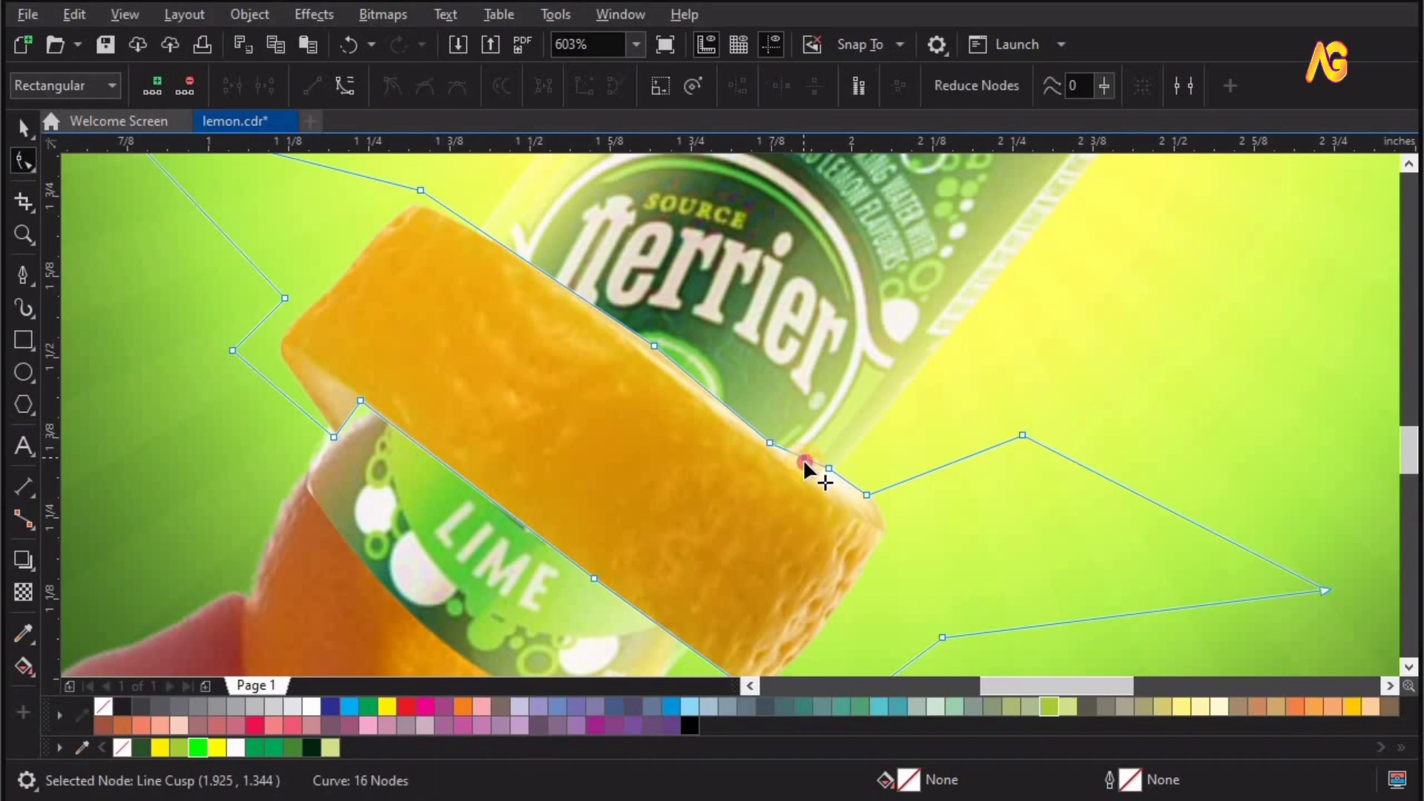
key(space)
click(880, 539)
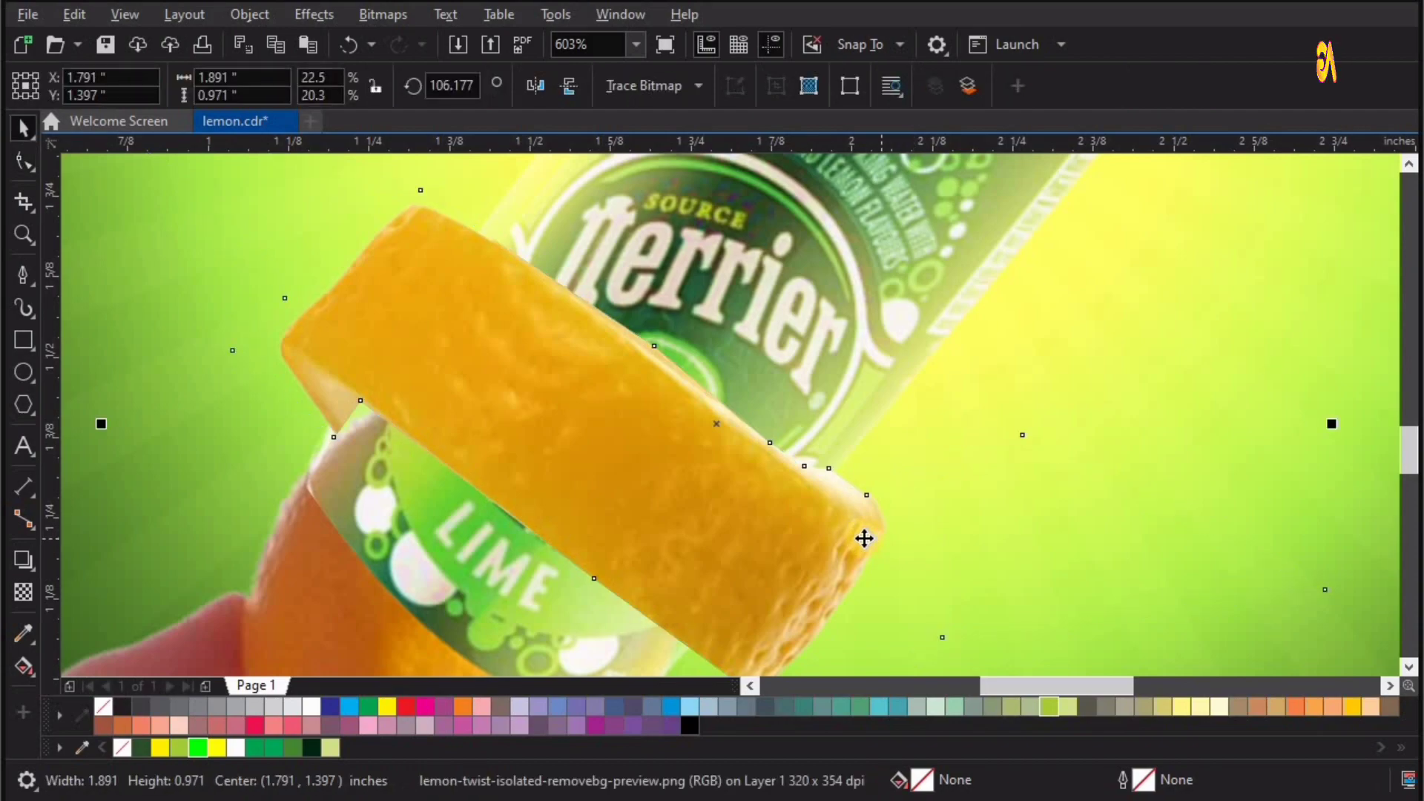
key(shift+F4)
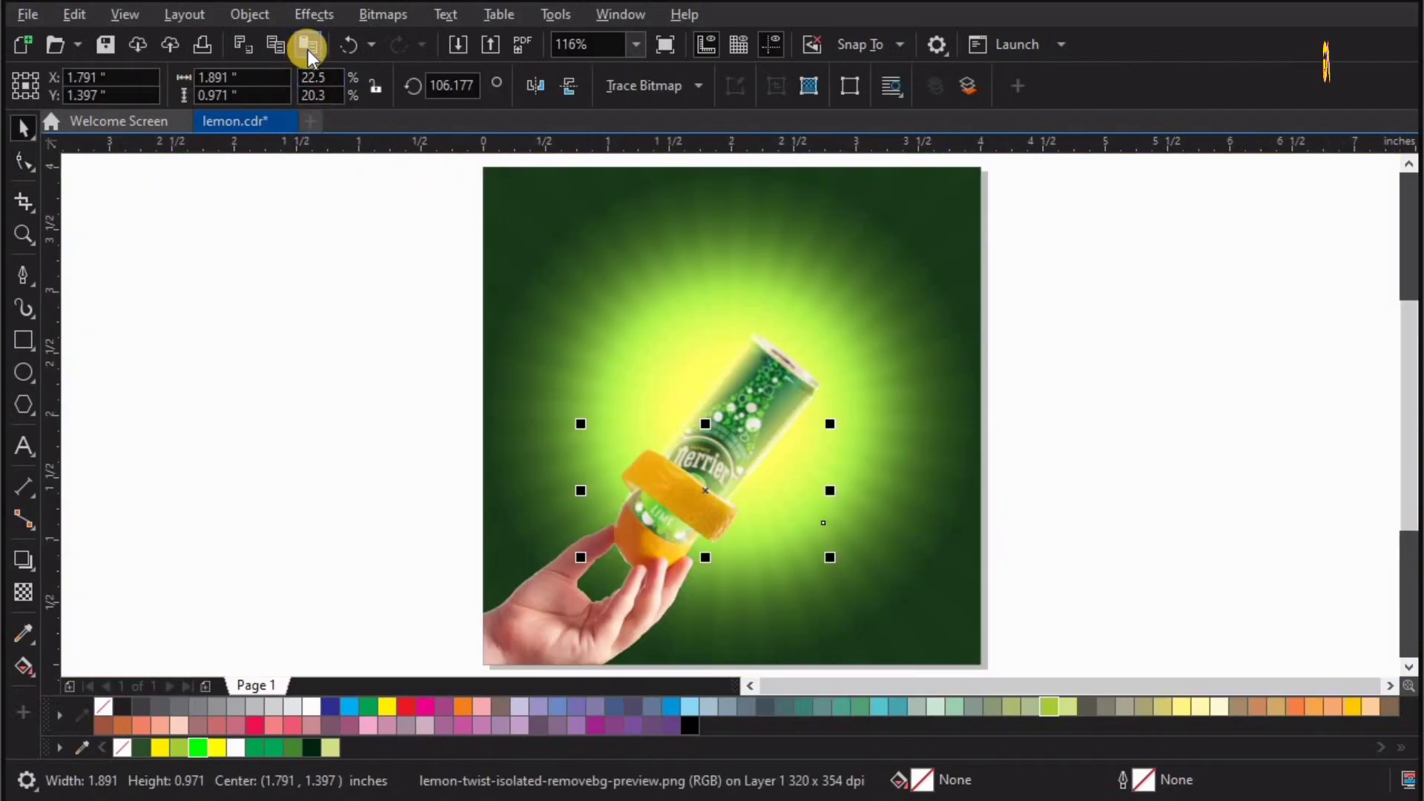
Paste a second lemon-peel twist, move it up the can, and crop one outline corner
click(309, 46)
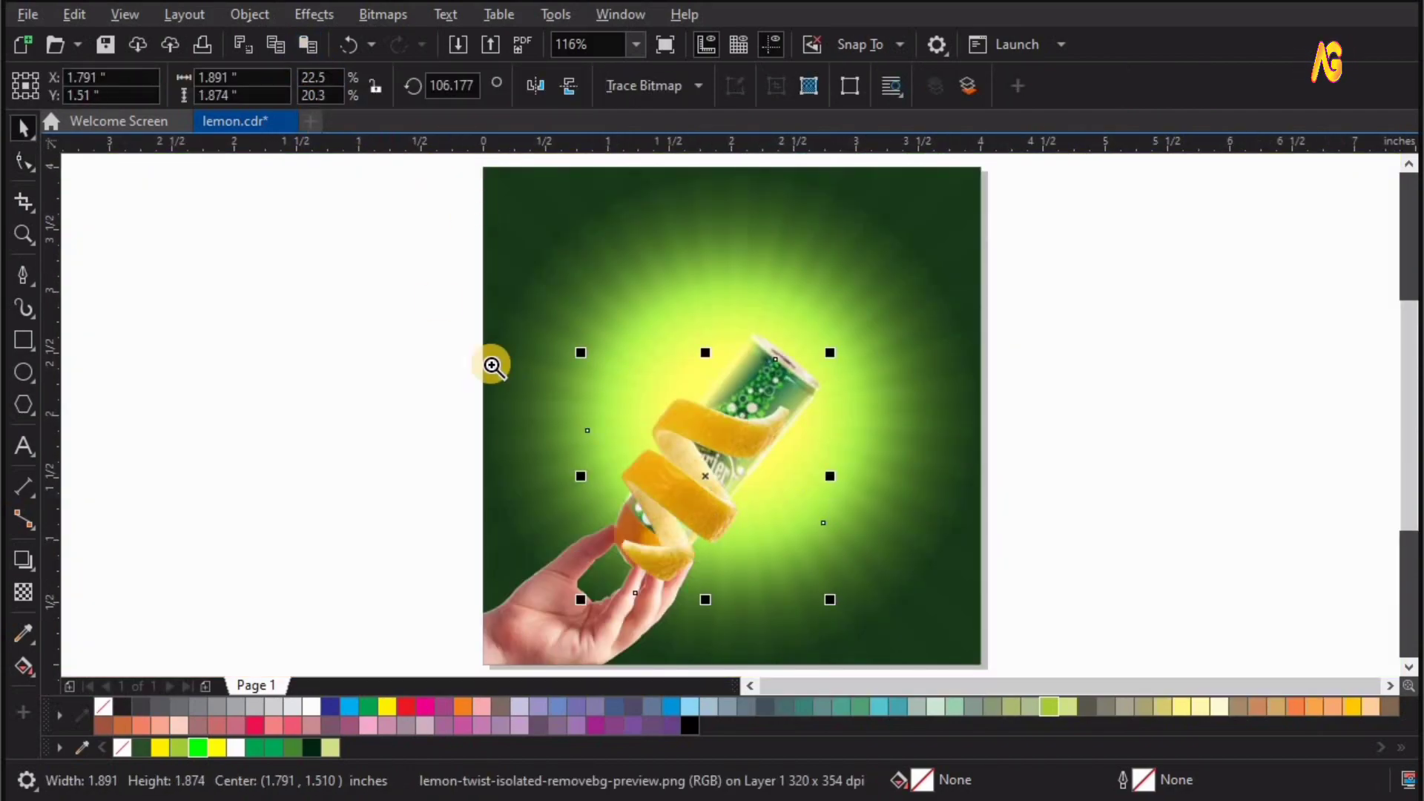
key(z)
drag(1074, 604, 445, 292)
key(space)
drag(740, 362, 758, 324)
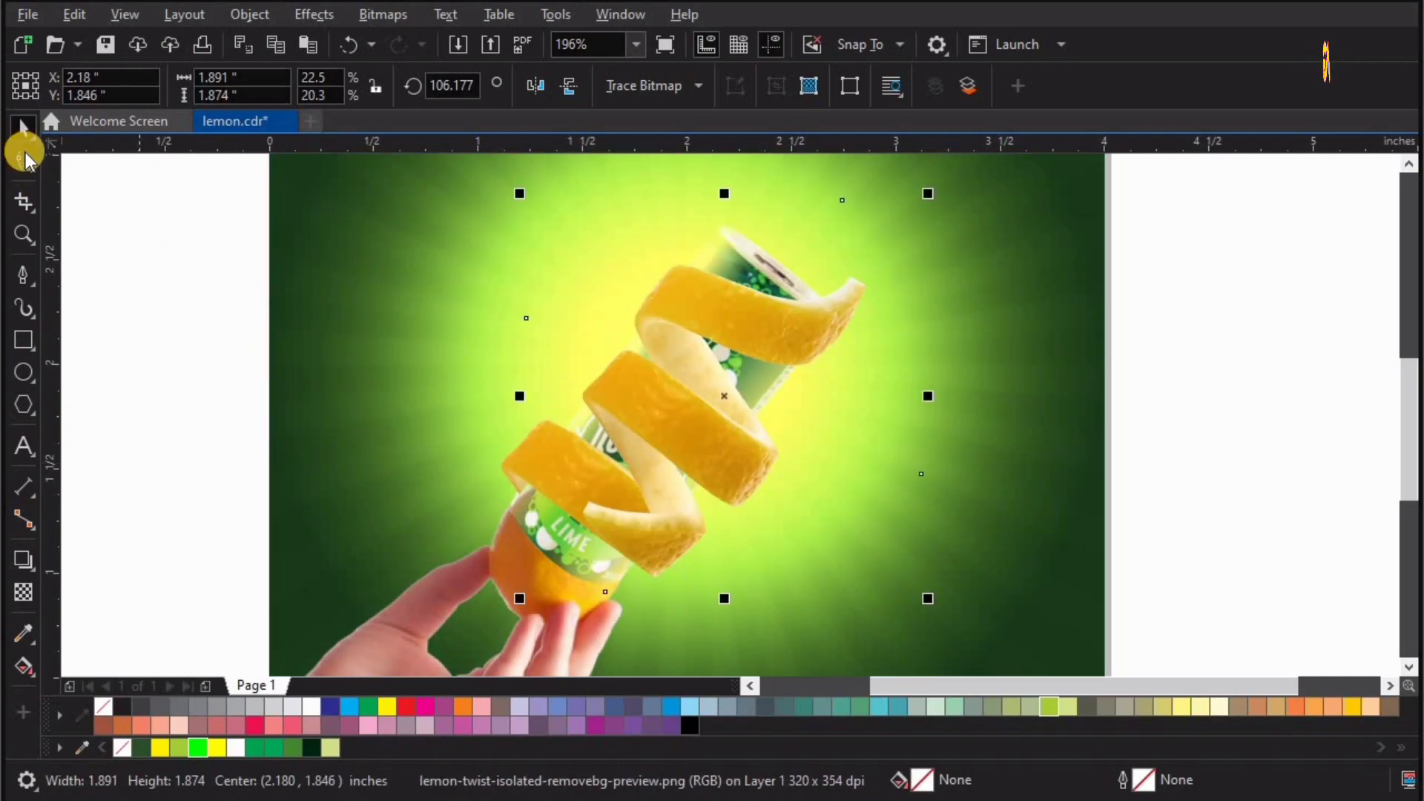
key(F10)
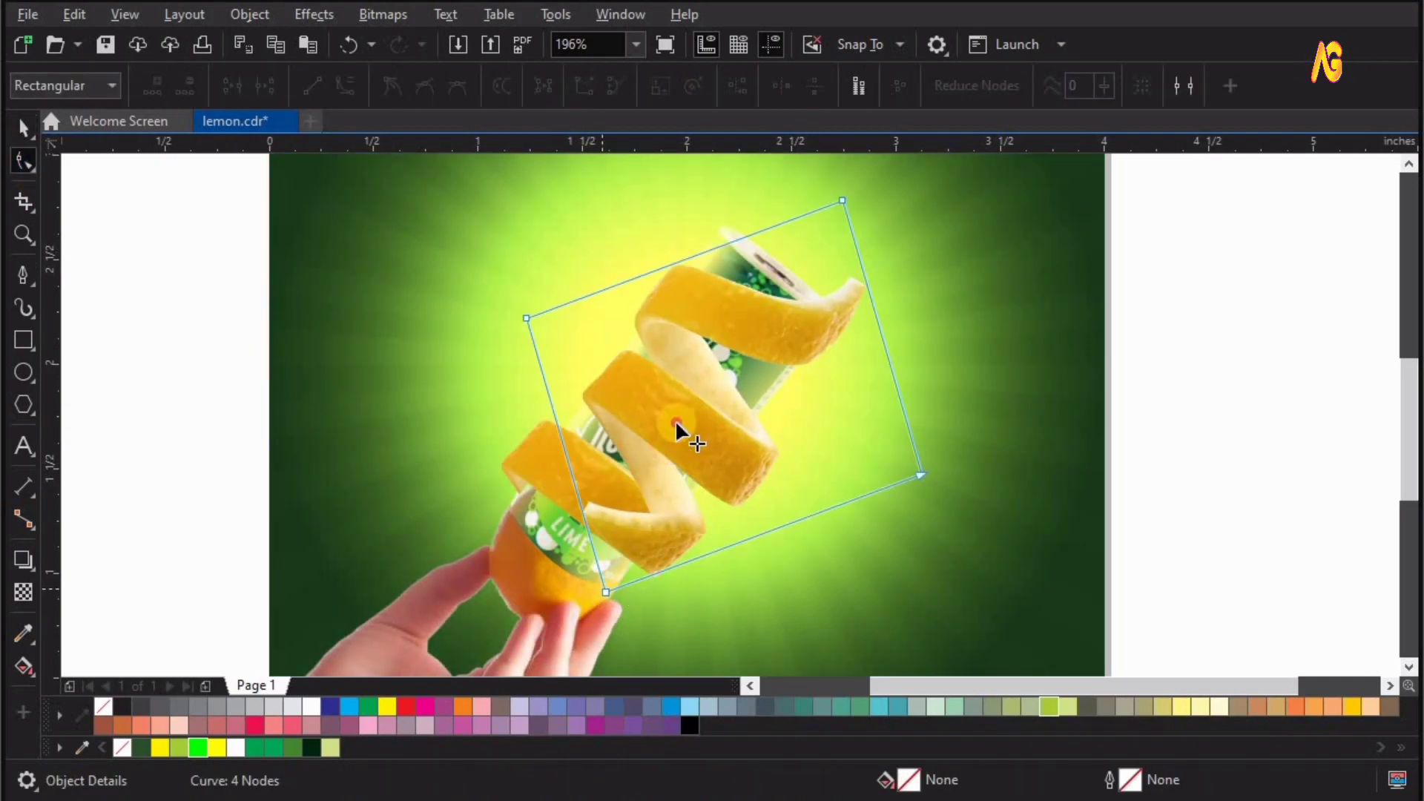
drag(676, 423, 718, 357)
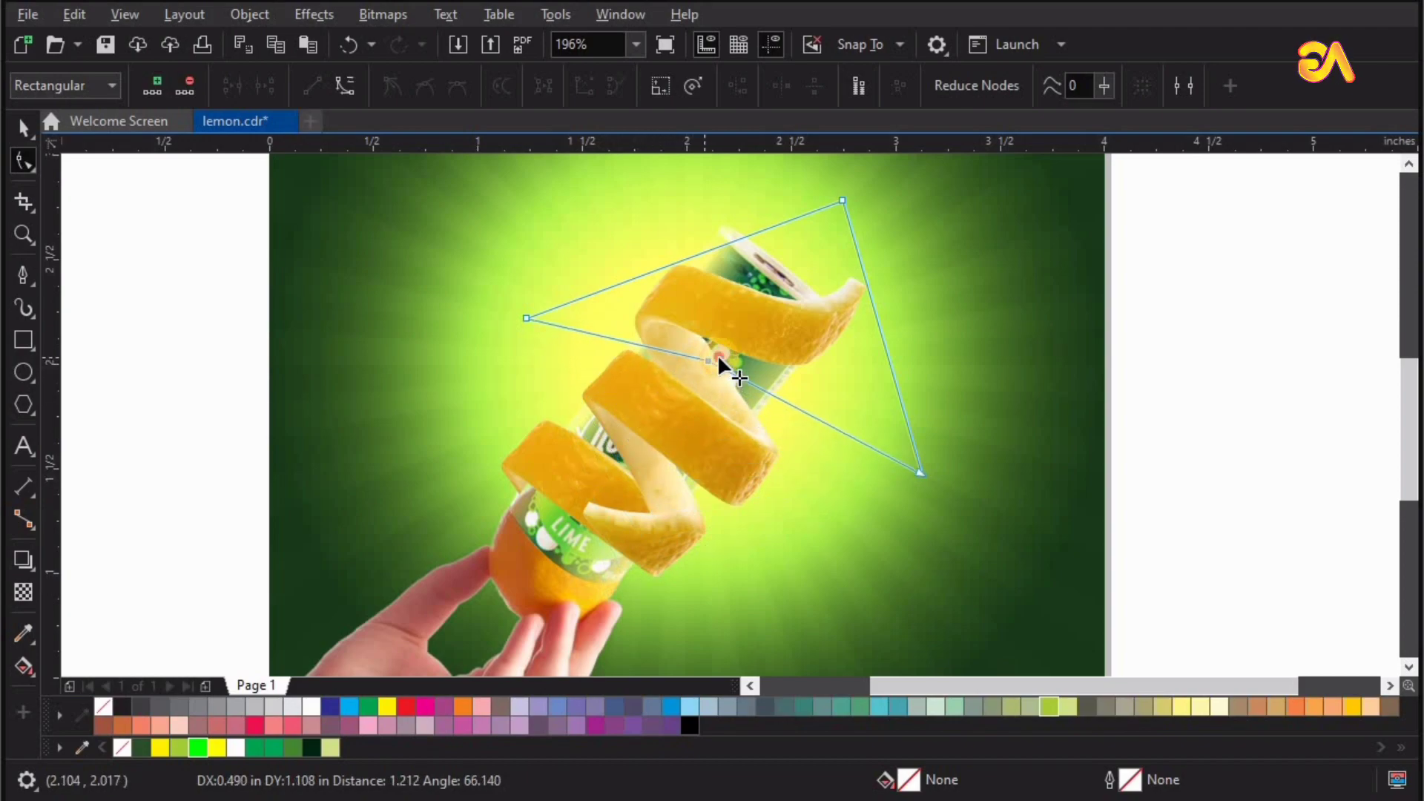
Add nodes to the twist's outline and pull one up to the peel's edge
key(z)
click(913, 427)
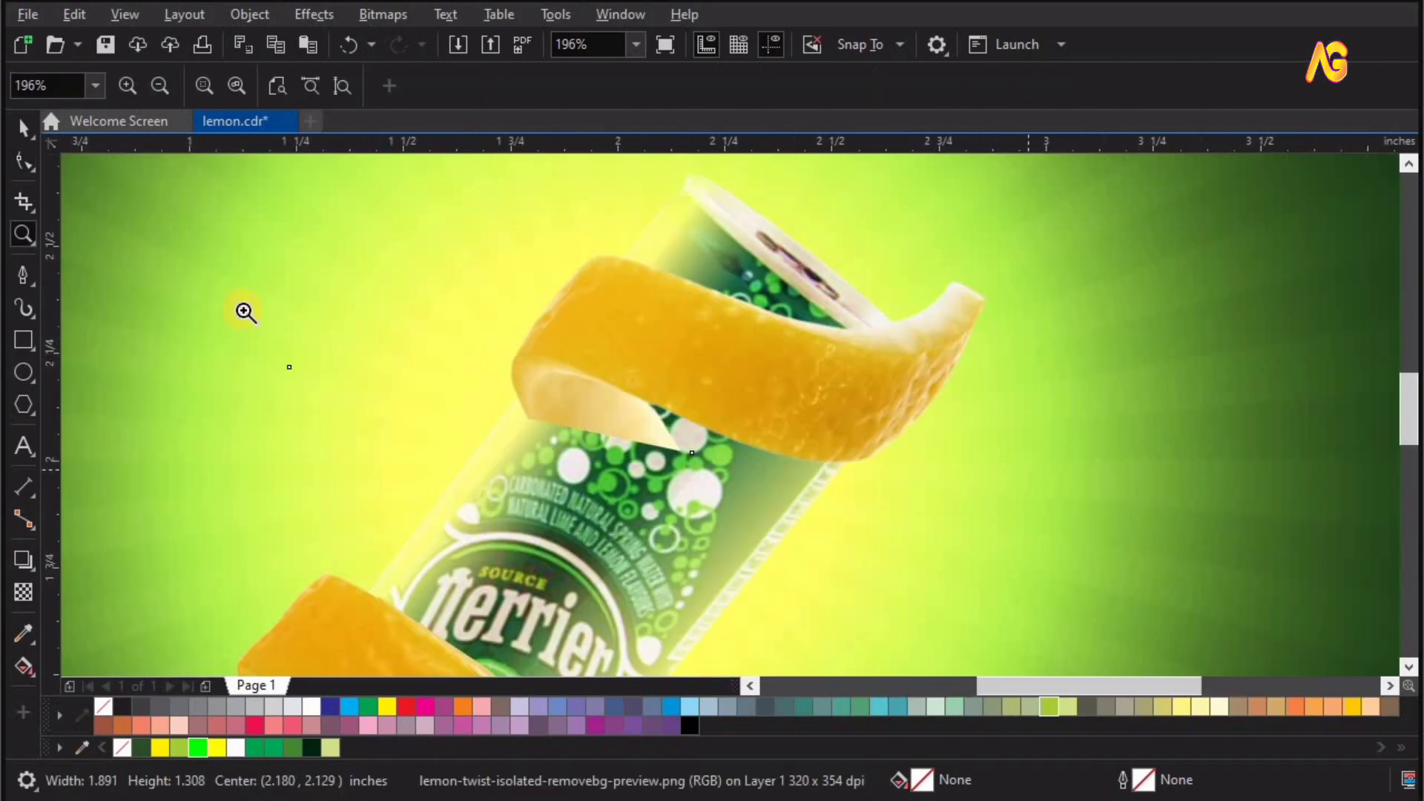
click(24, 158)
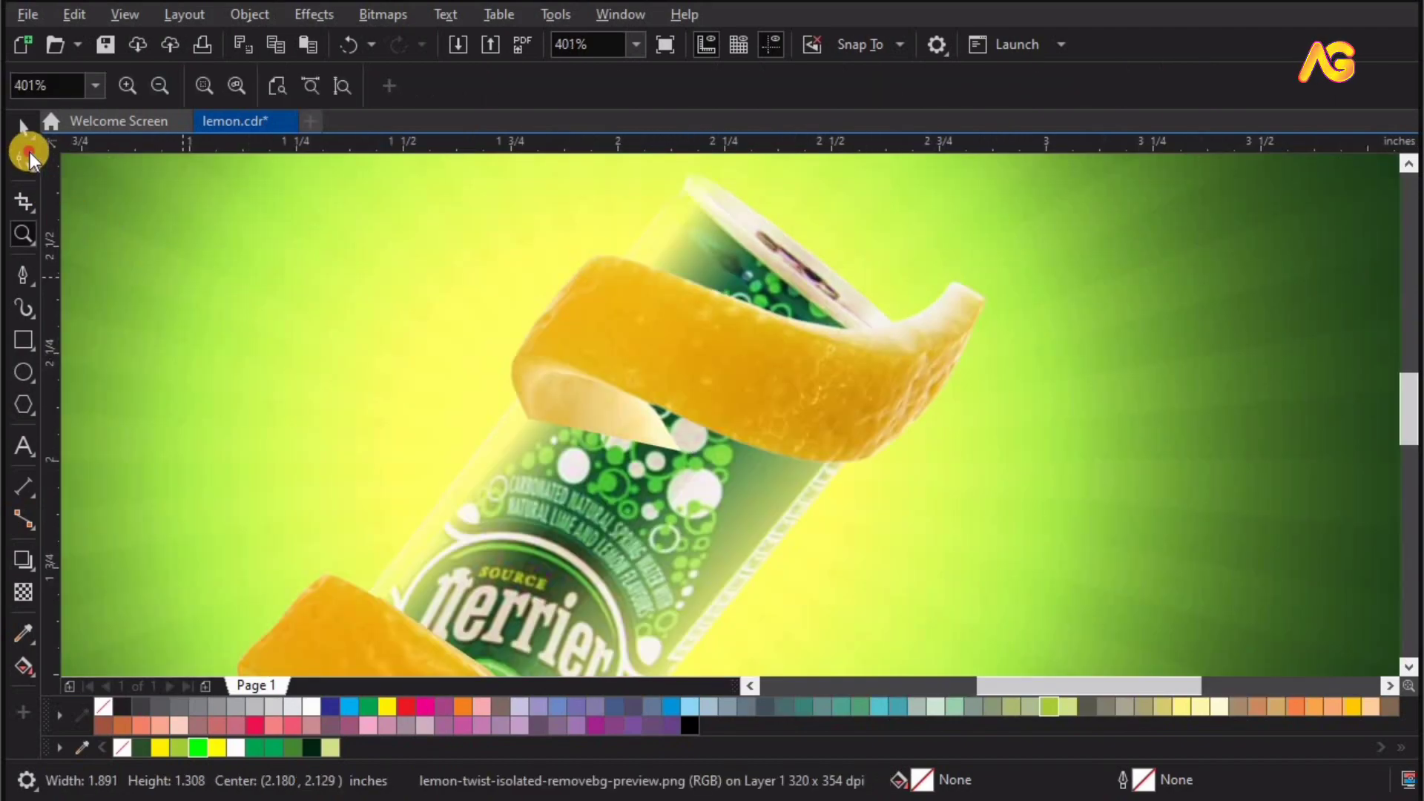
double_click(525, 419)
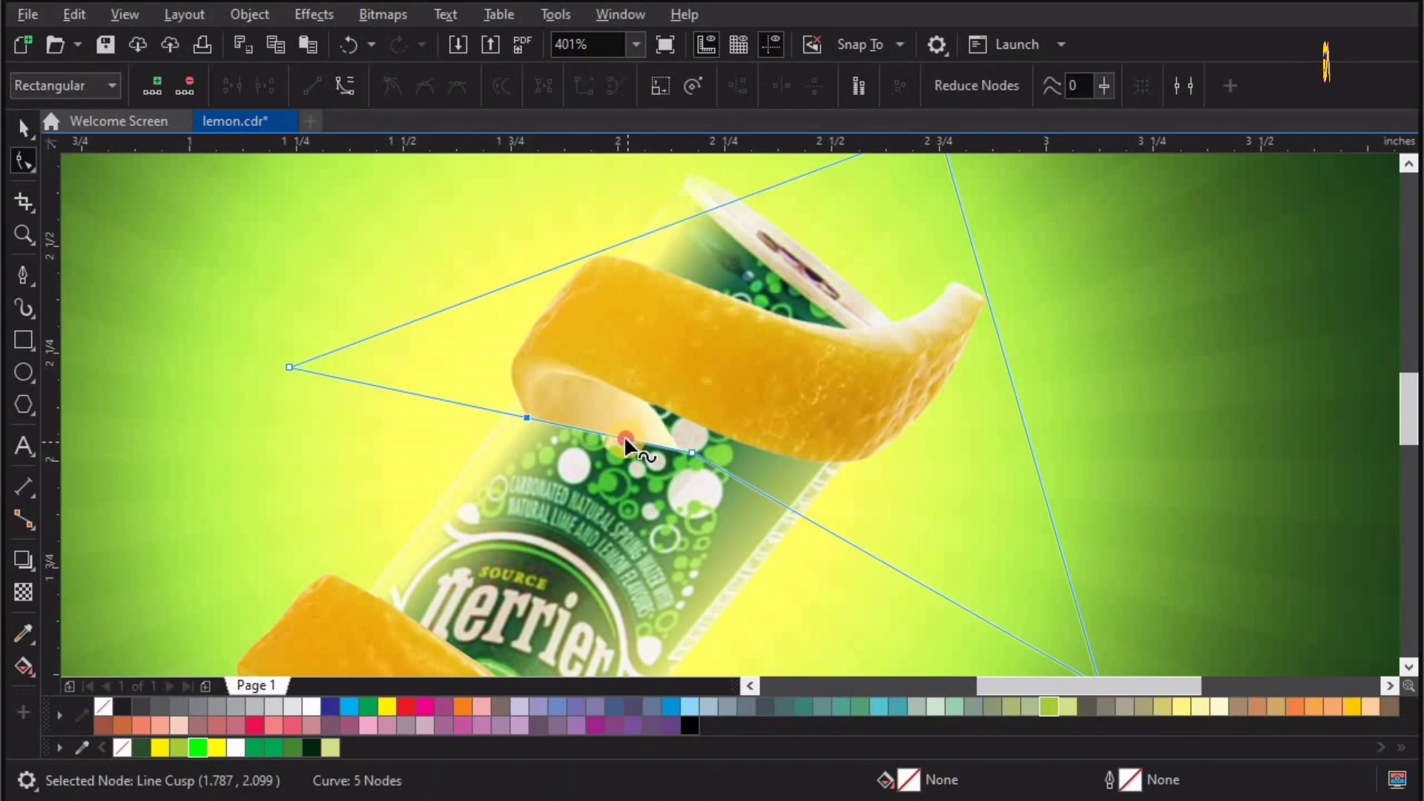
double_click(625, 435)
drag(625, 435, 555, 377)
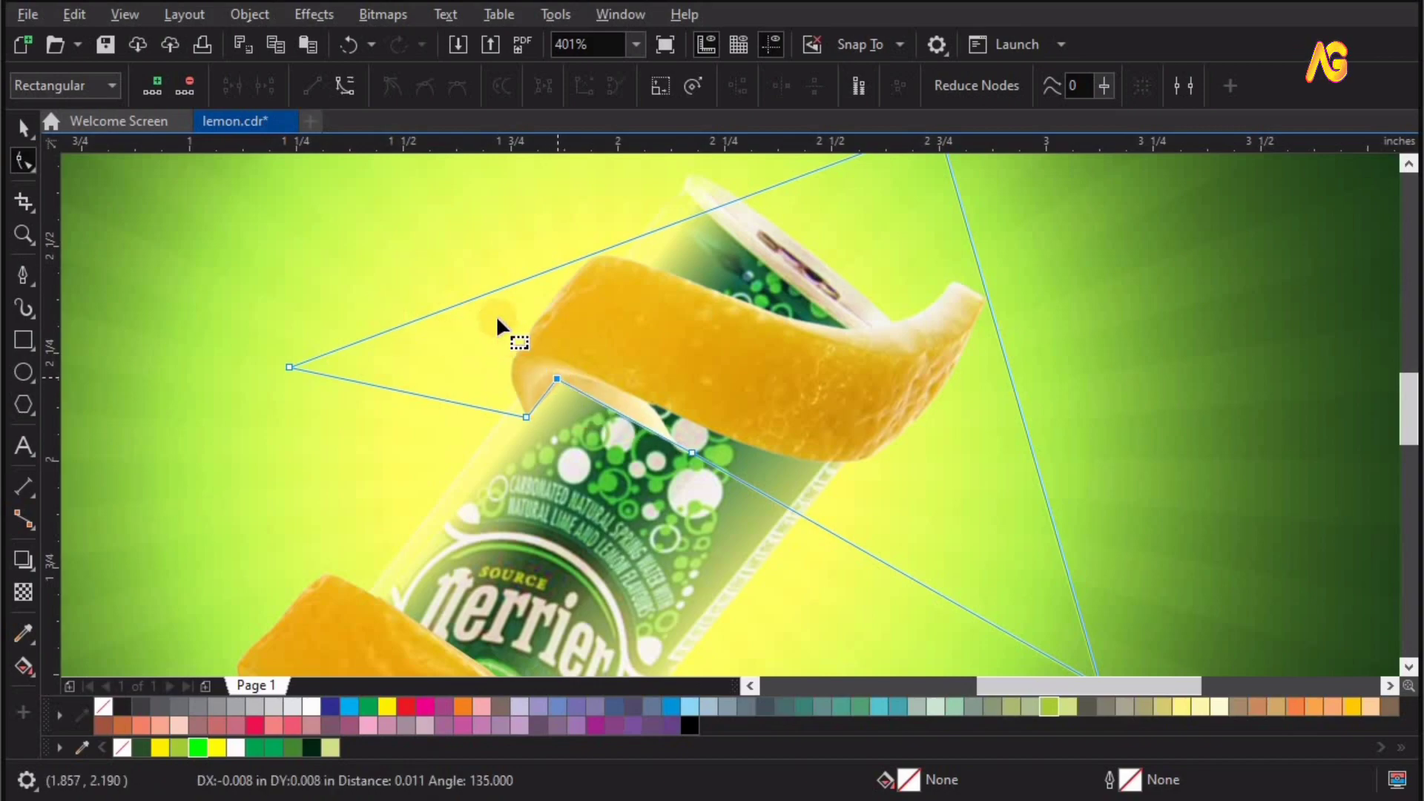
Curve the outline segments and bend them so the twist curls around the can's top
drag(412, 263, 409, 260)
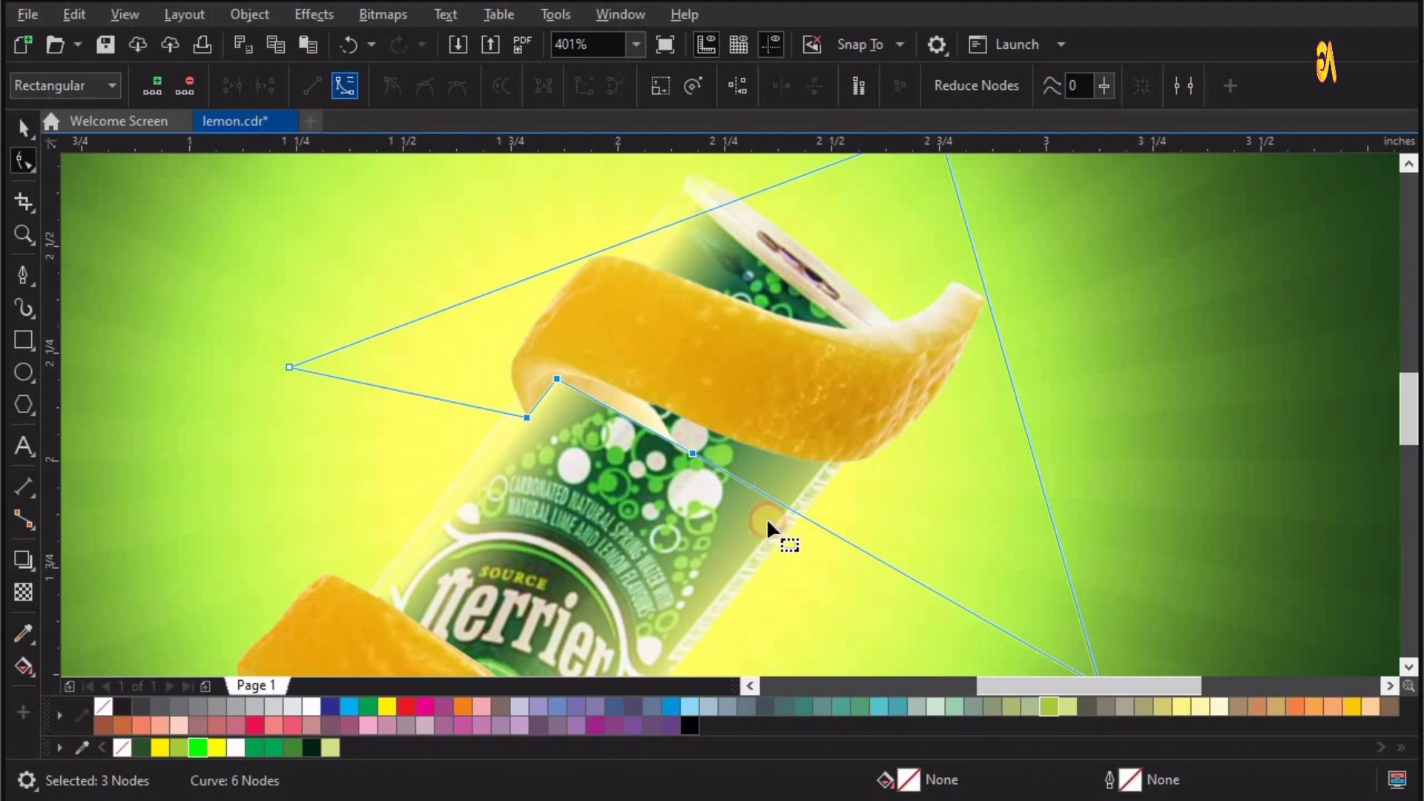
click(639, 426)
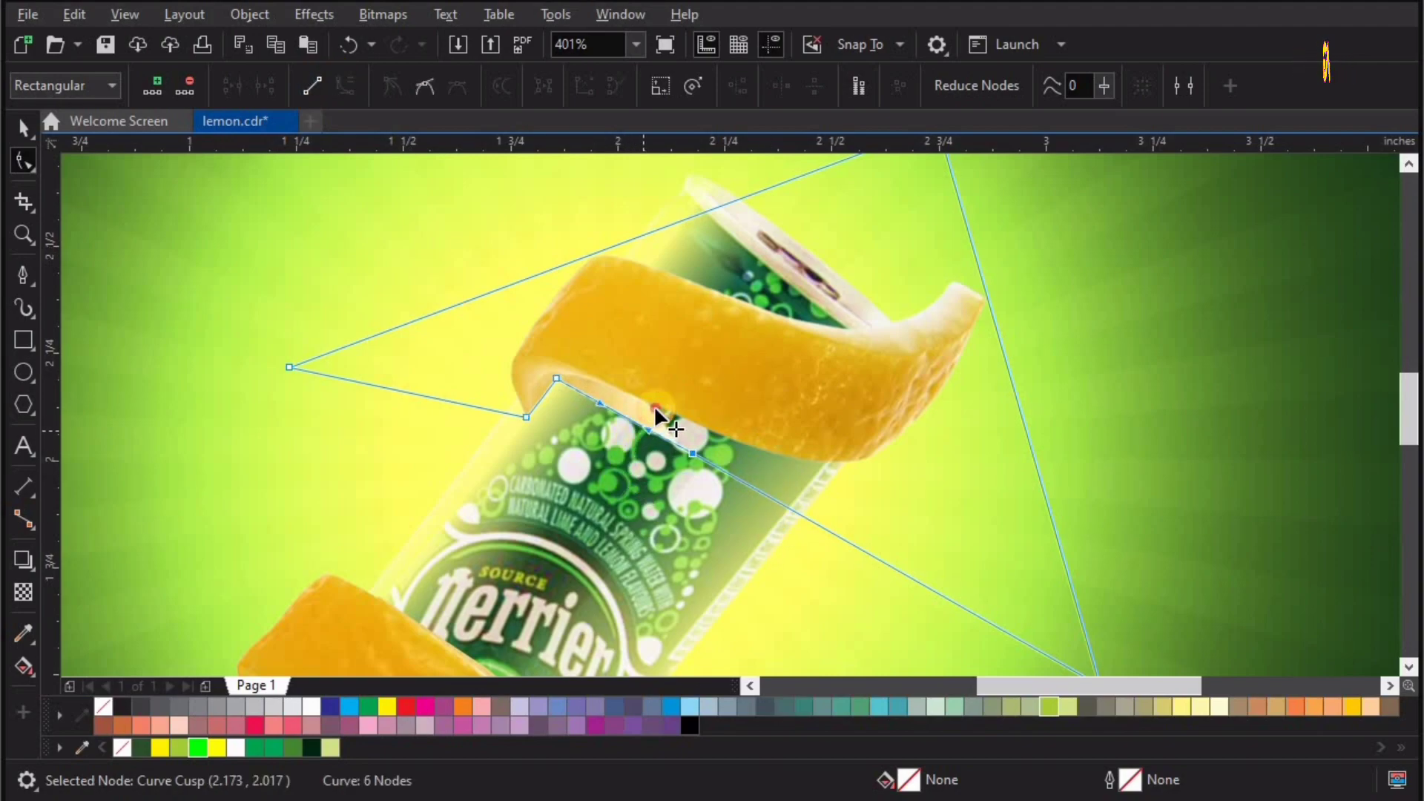
mouse_move(655, 408)
mouse_down()
mouse_move(660, 398)
mouse_move(602, 400)
mouse_move(579, 374)
mouse_up()
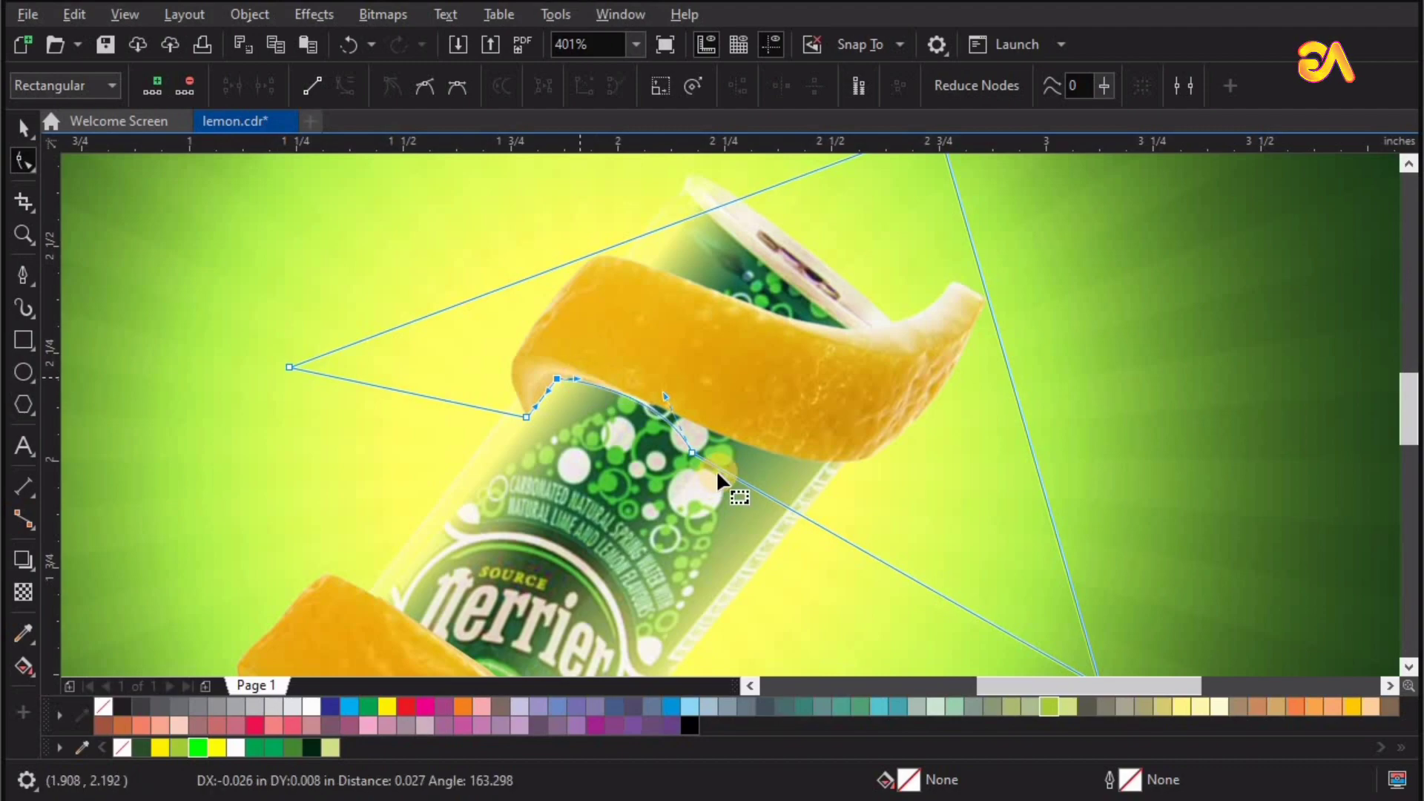
mouse_move(717, 481)
mouse_down()
mouse_move(664, 389)
mouse_move(568, 366)
mouse_move(660, 387)
mouse_move(709, 470)
mouse_move(653, 387)
mouse_up()
key(space)
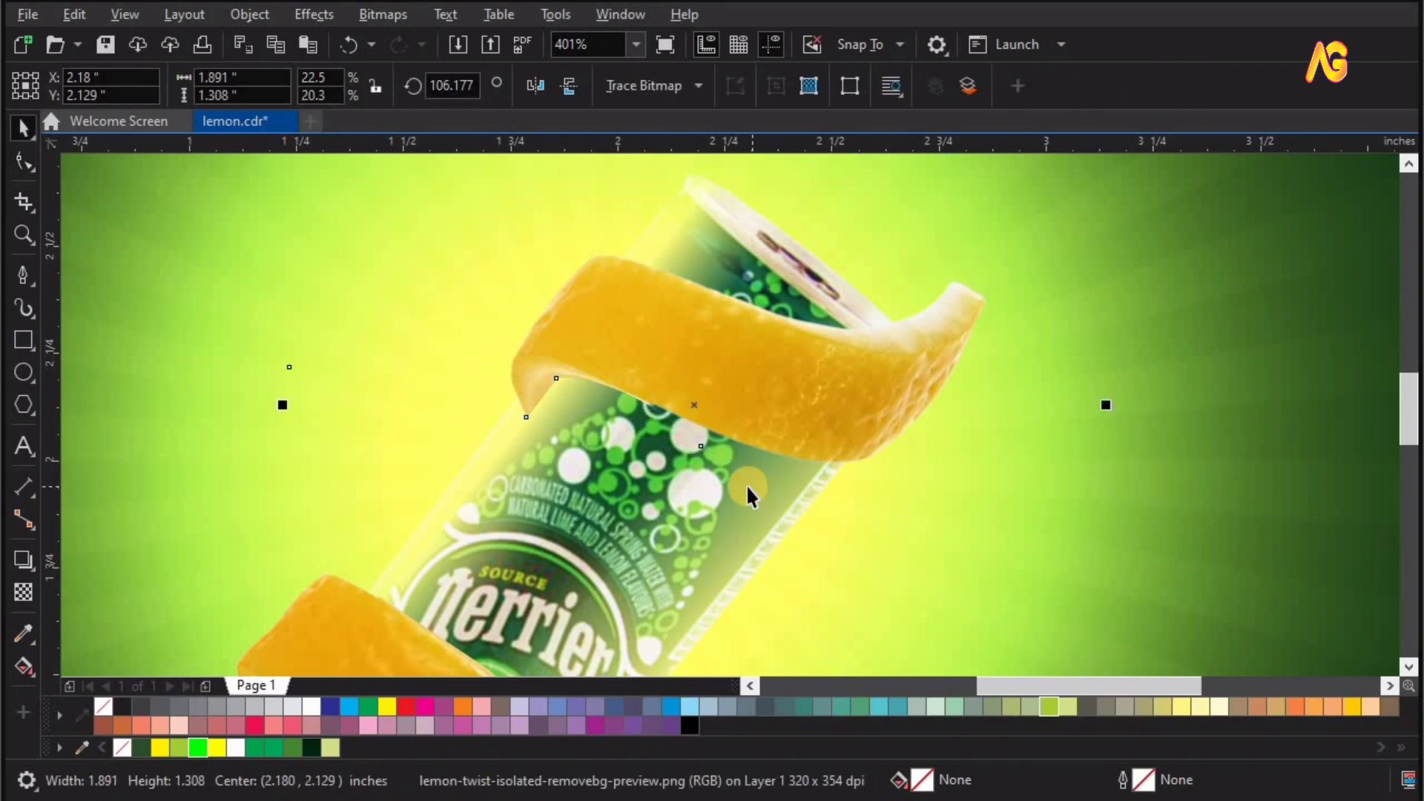
key(z)
key(shift+F4)
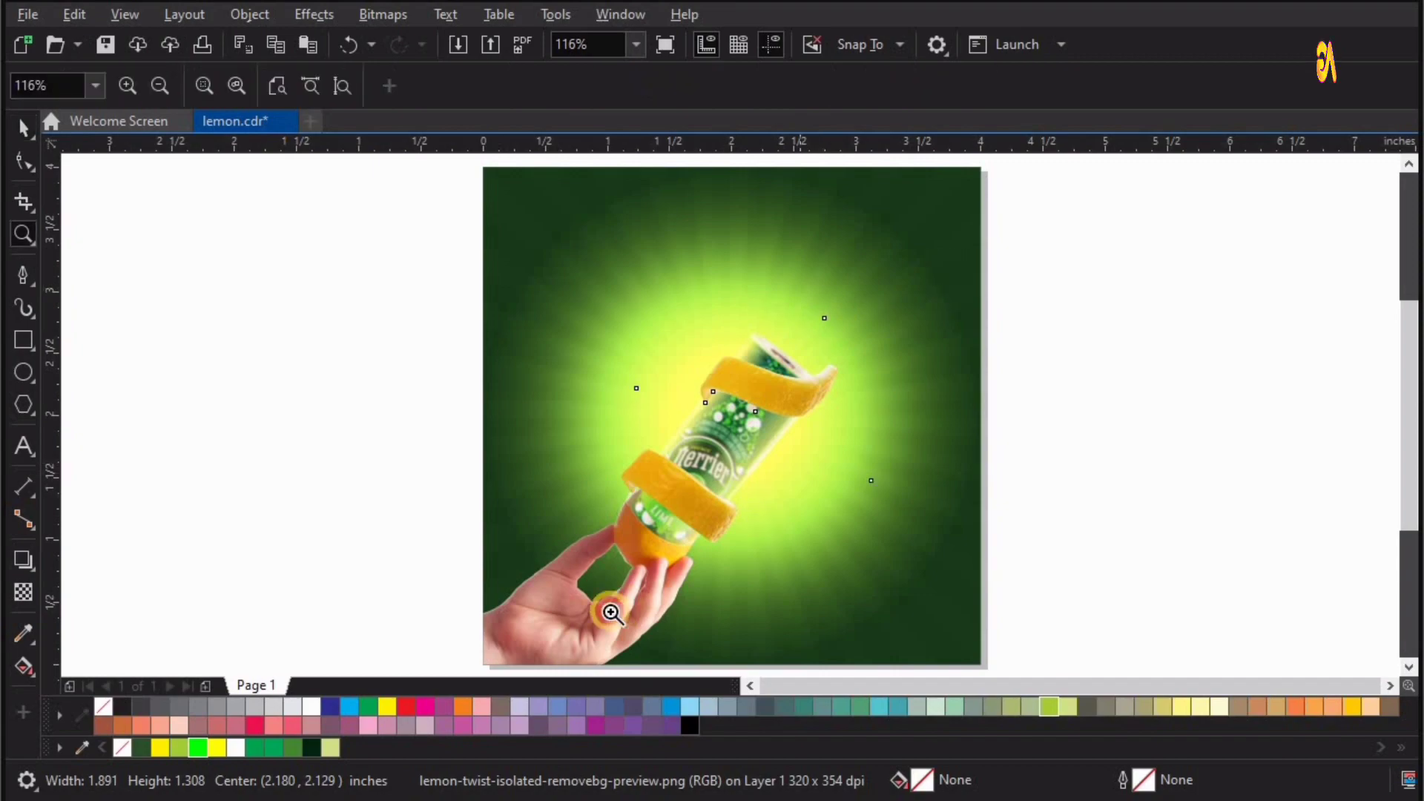
Add a drop shadow to the lower peel band with Normal blending and 90 opacity
scroll(771, 434, up, 1)
key(space)
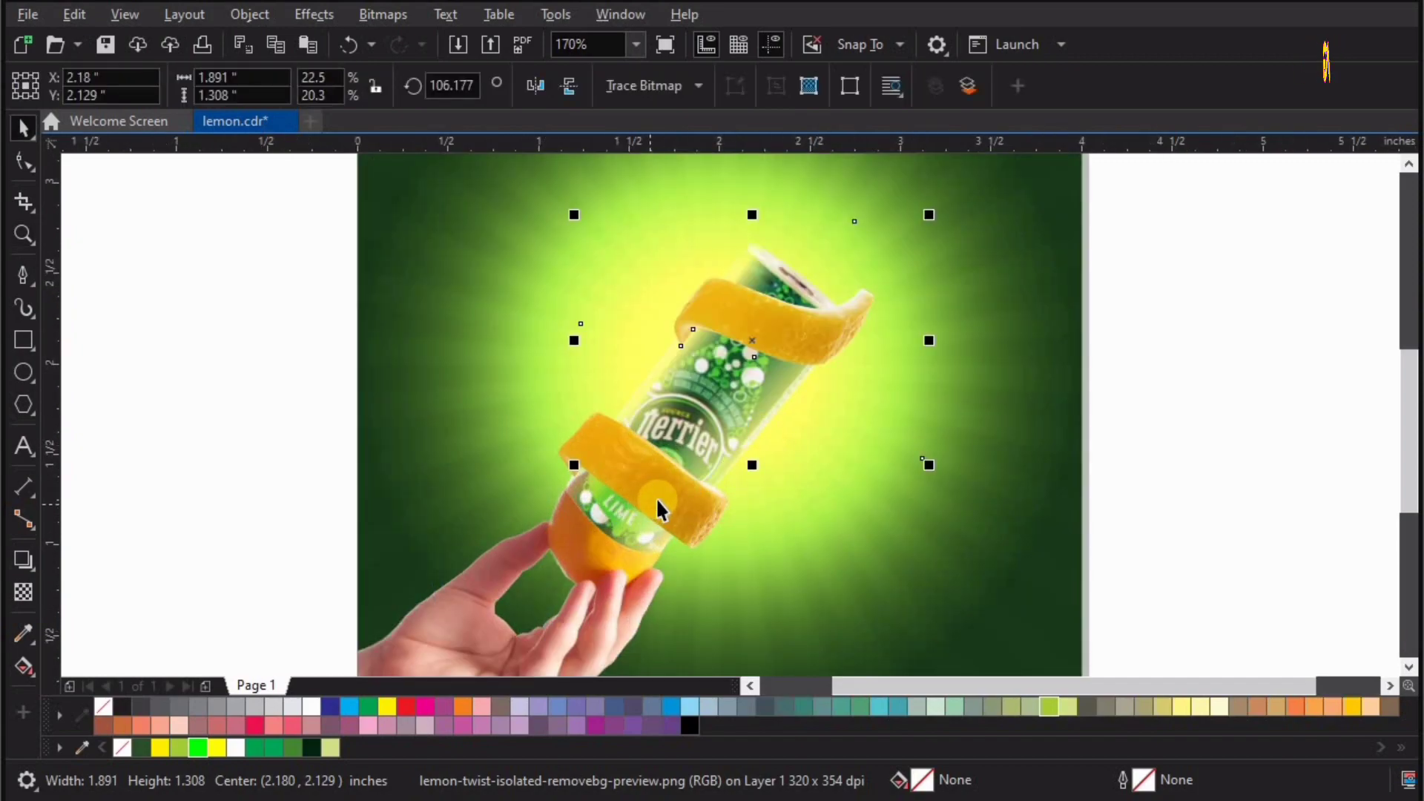
click(23, 560)
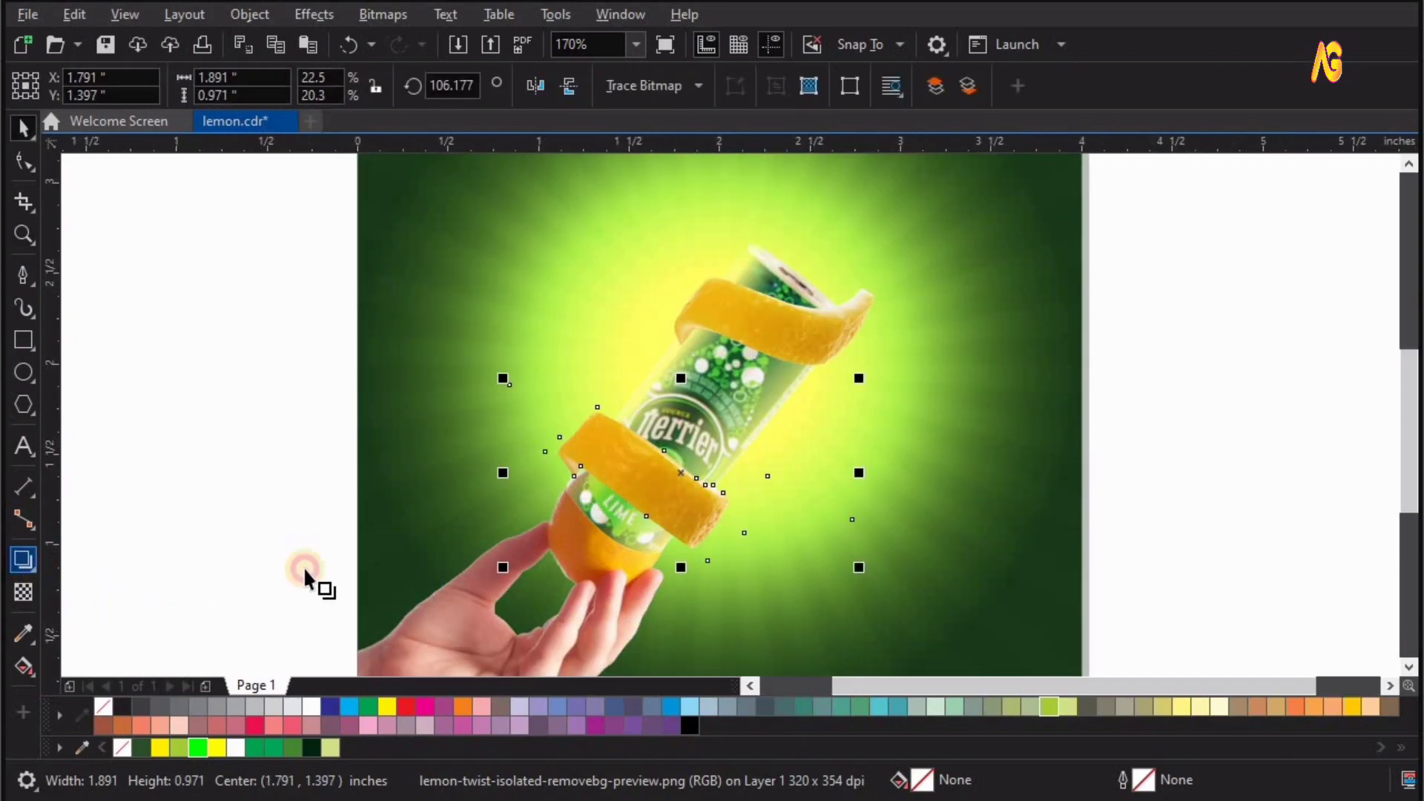
drag(646, 485, 853, 473)
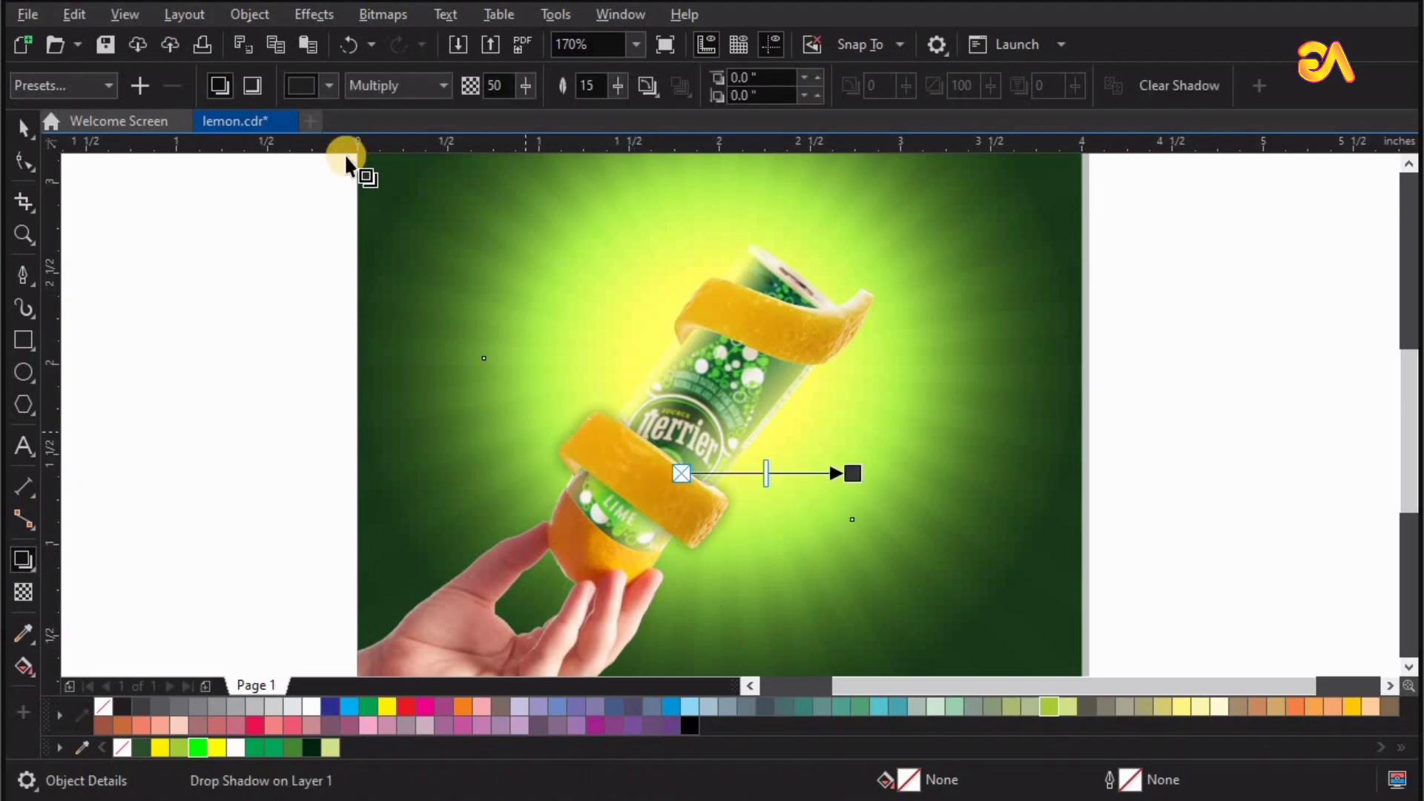
click(381, 86)
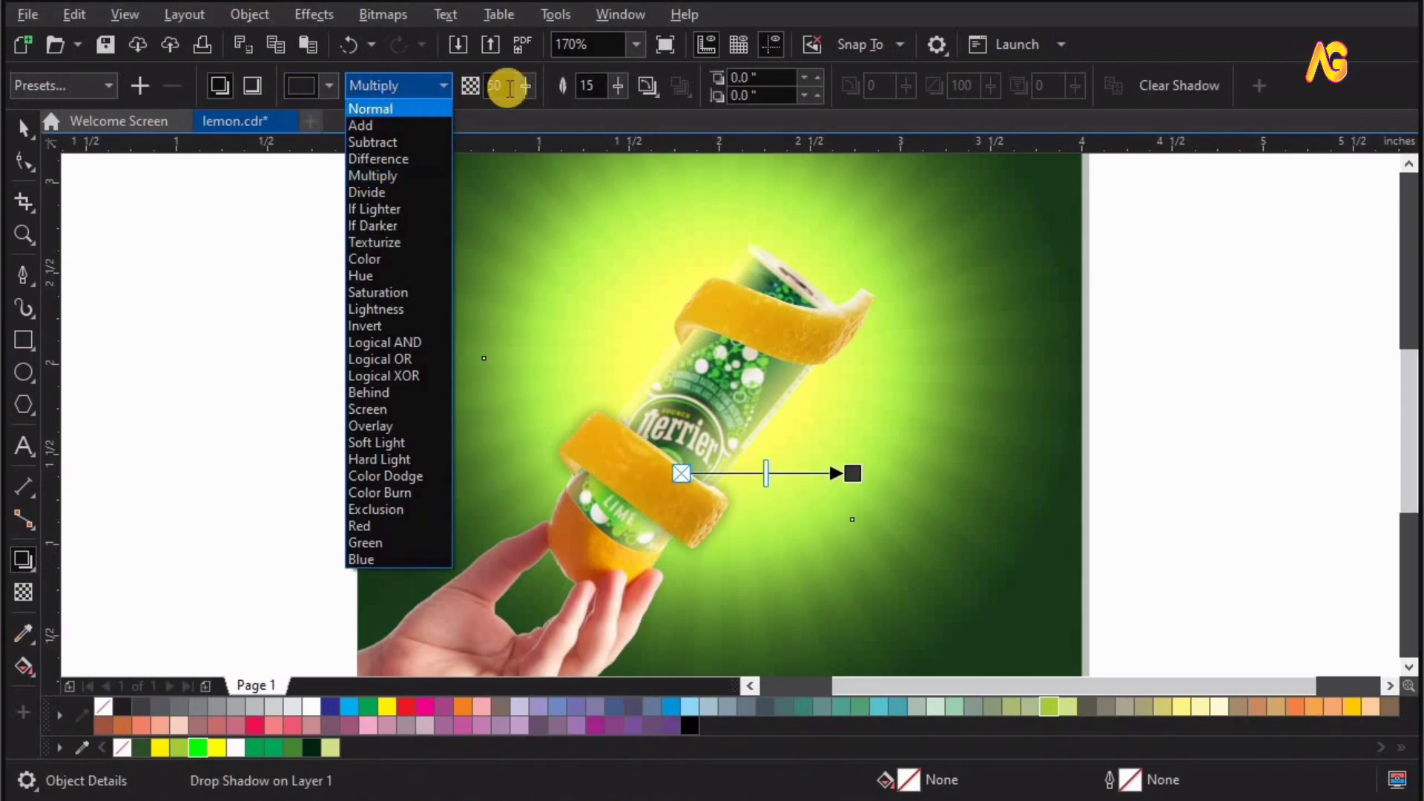
click(499, 84)
text(90)
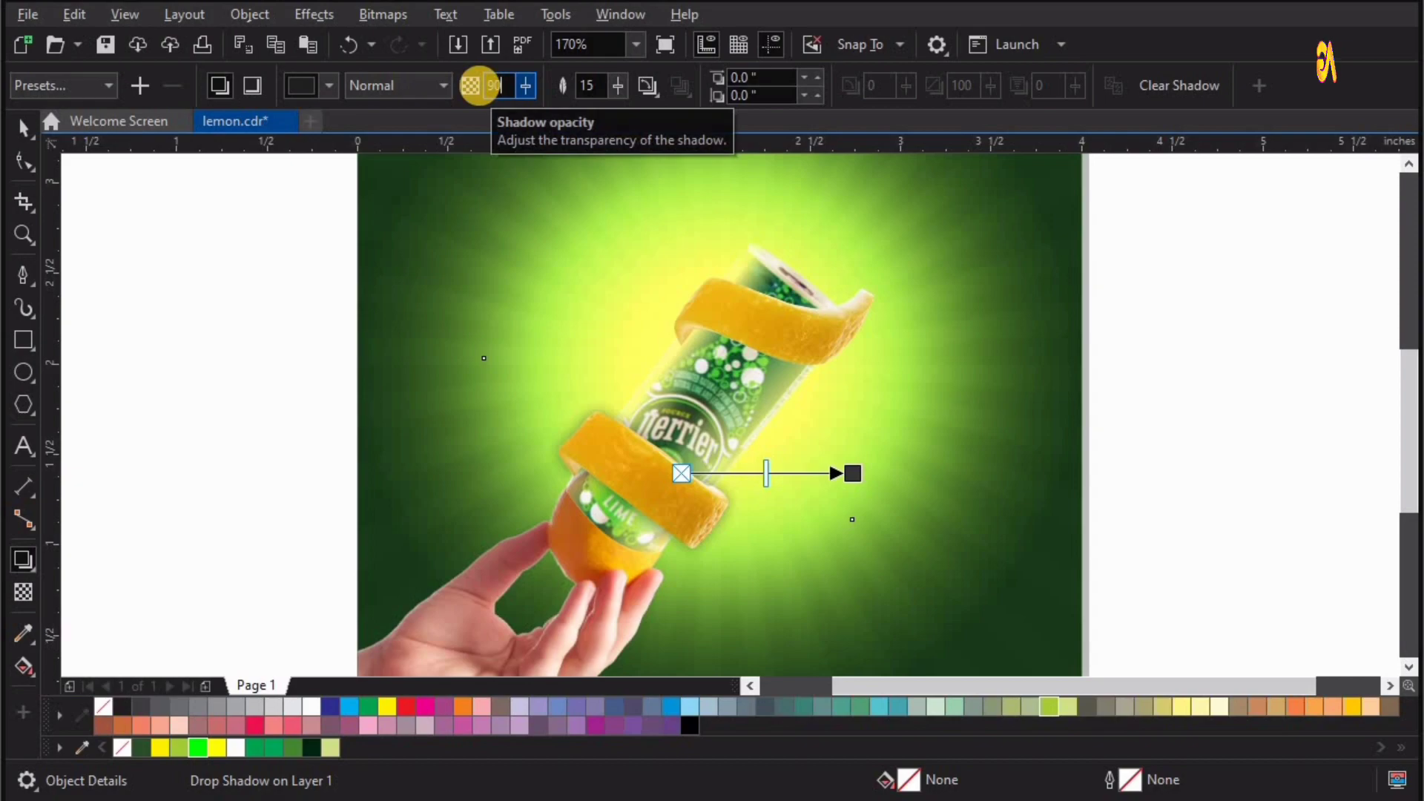
key(Tab)
text(10)
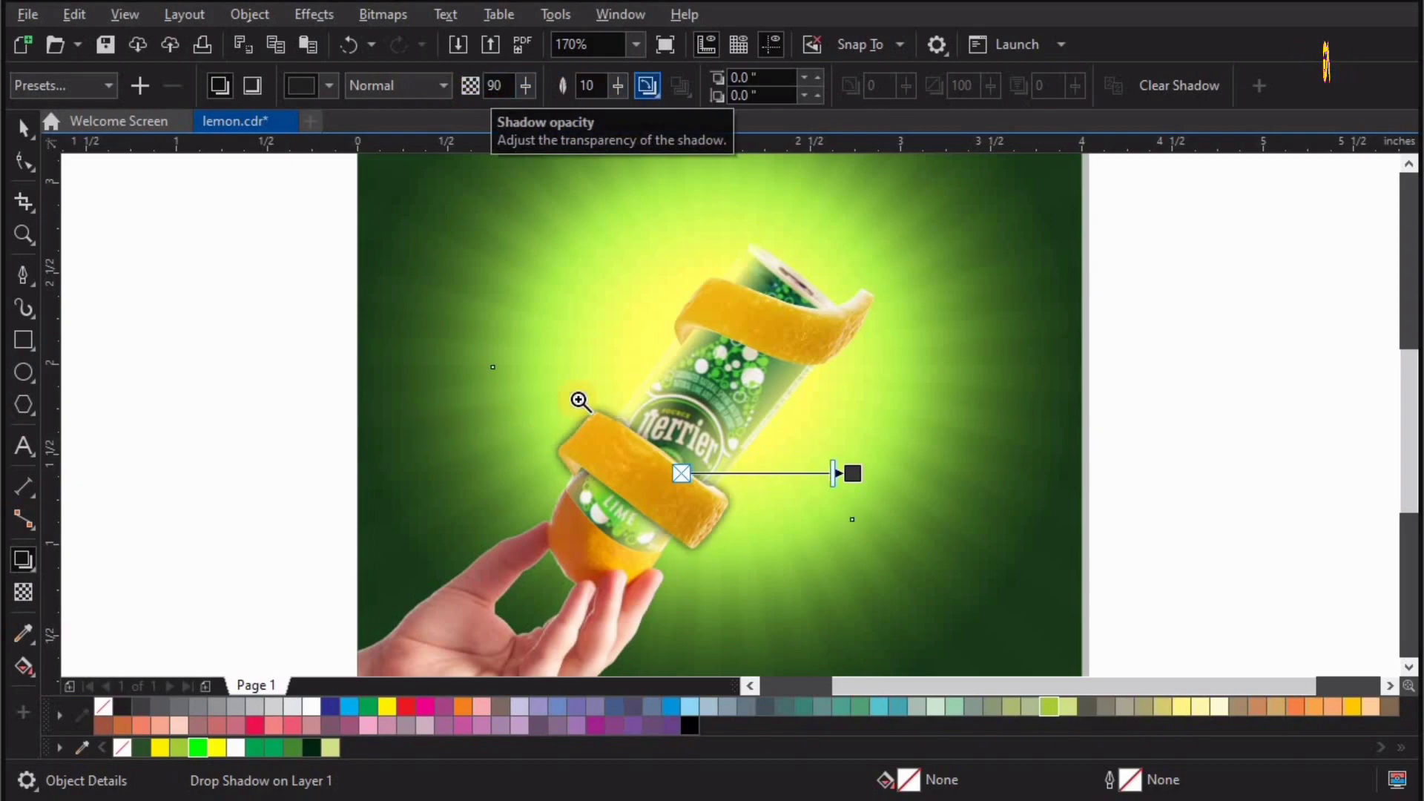
Zoom in on the lower can and select the peel band with its shadow
key(z)
drag(1014, 667, 932, 571)
key(space)
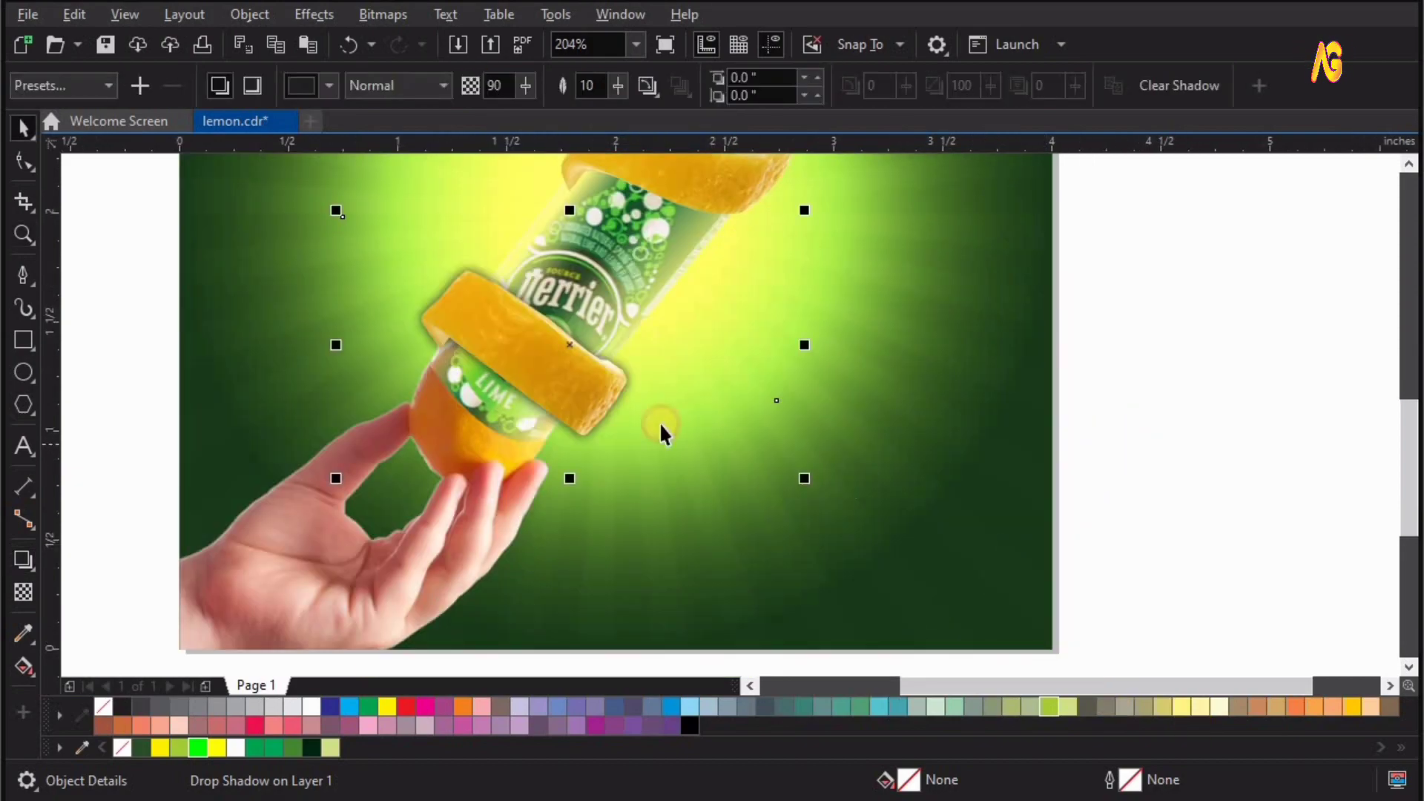
key(Escape)
drag(579, 410, 627, 383)
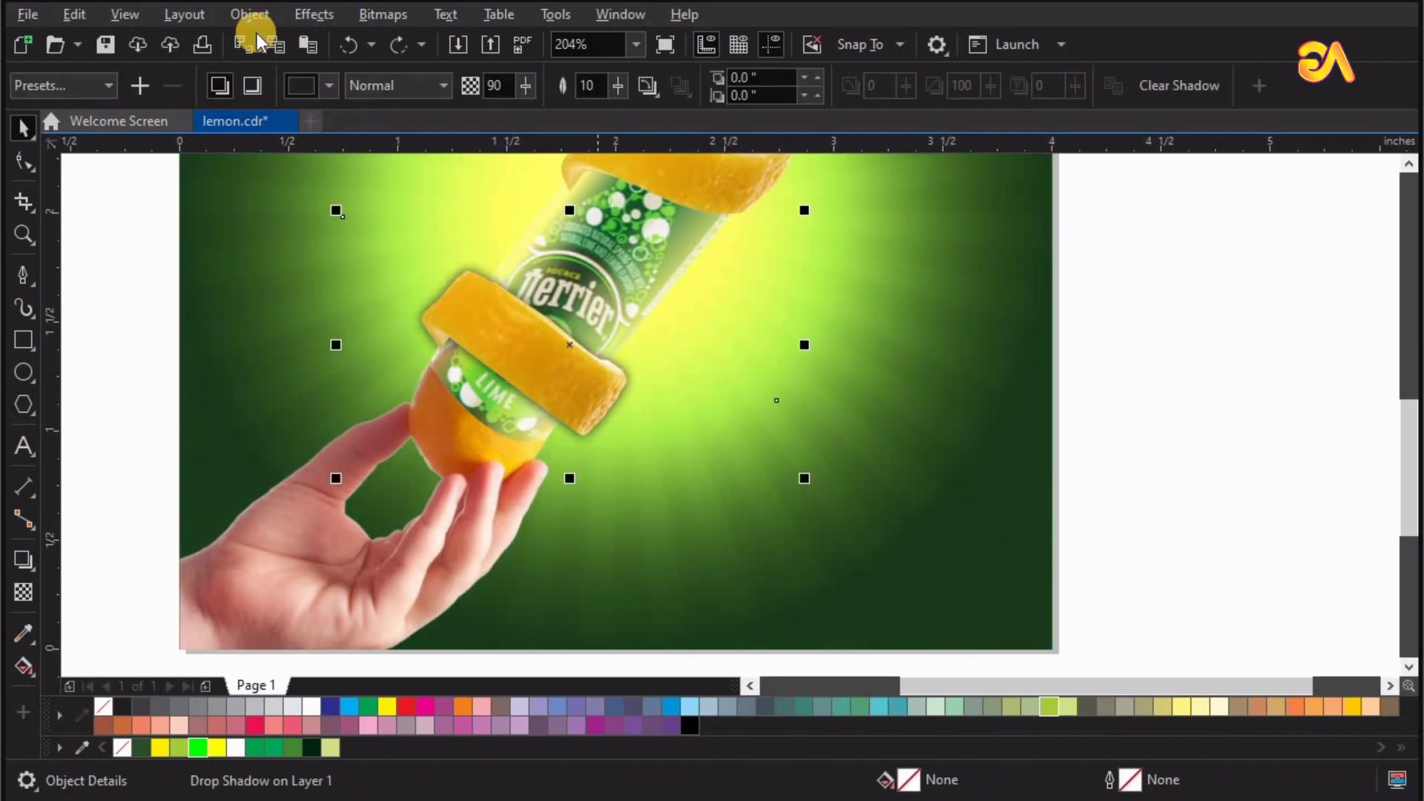
Split the shadow off the peel band, nudge it right, and convert the lens area to curves
click(249, 14)
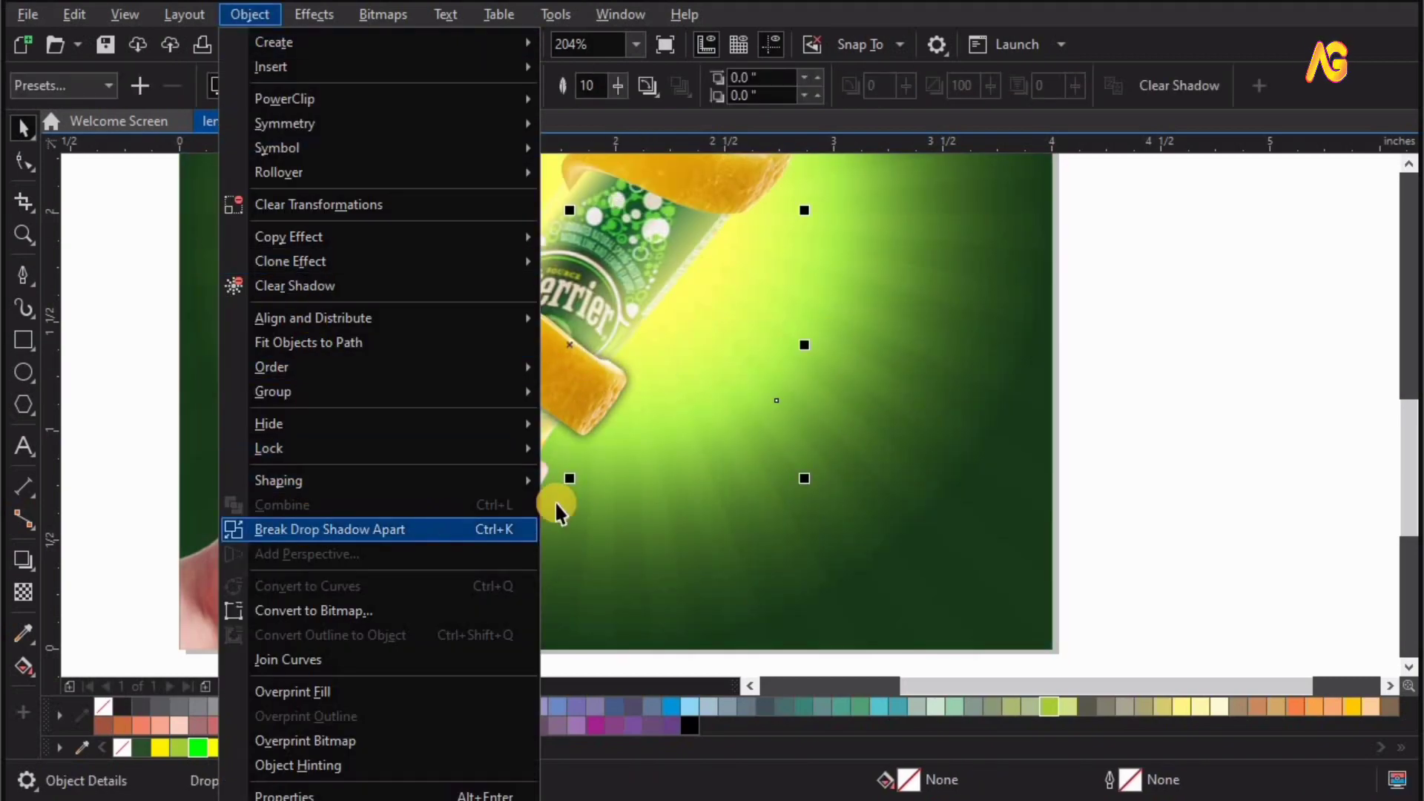
click(307, 529)
click(703, 341)
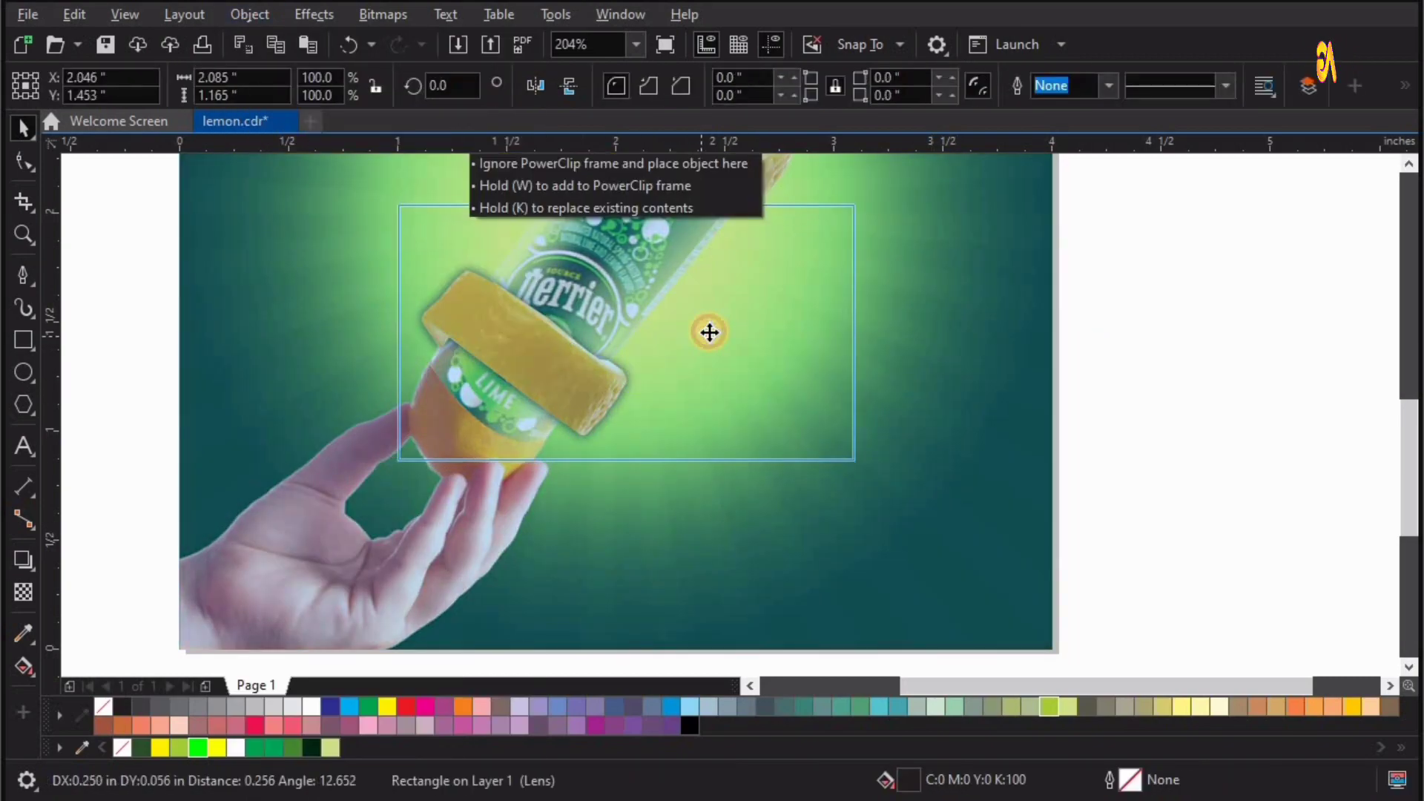
drag(701, 335, 709, 331)
click(248, 15)
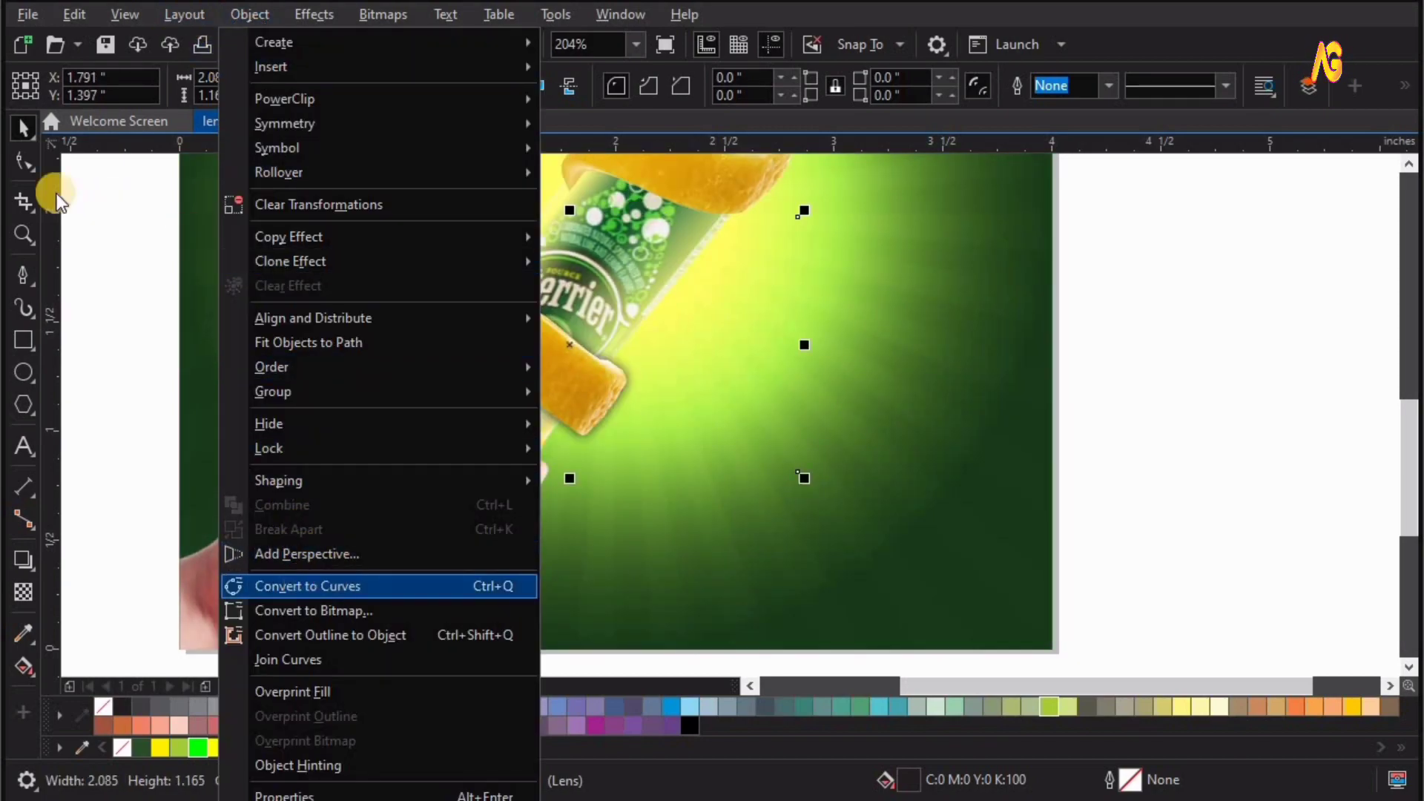
click(305, 583)
Drag the curve's corner nodes onto the upper and lower peel edges
click(24, 161)
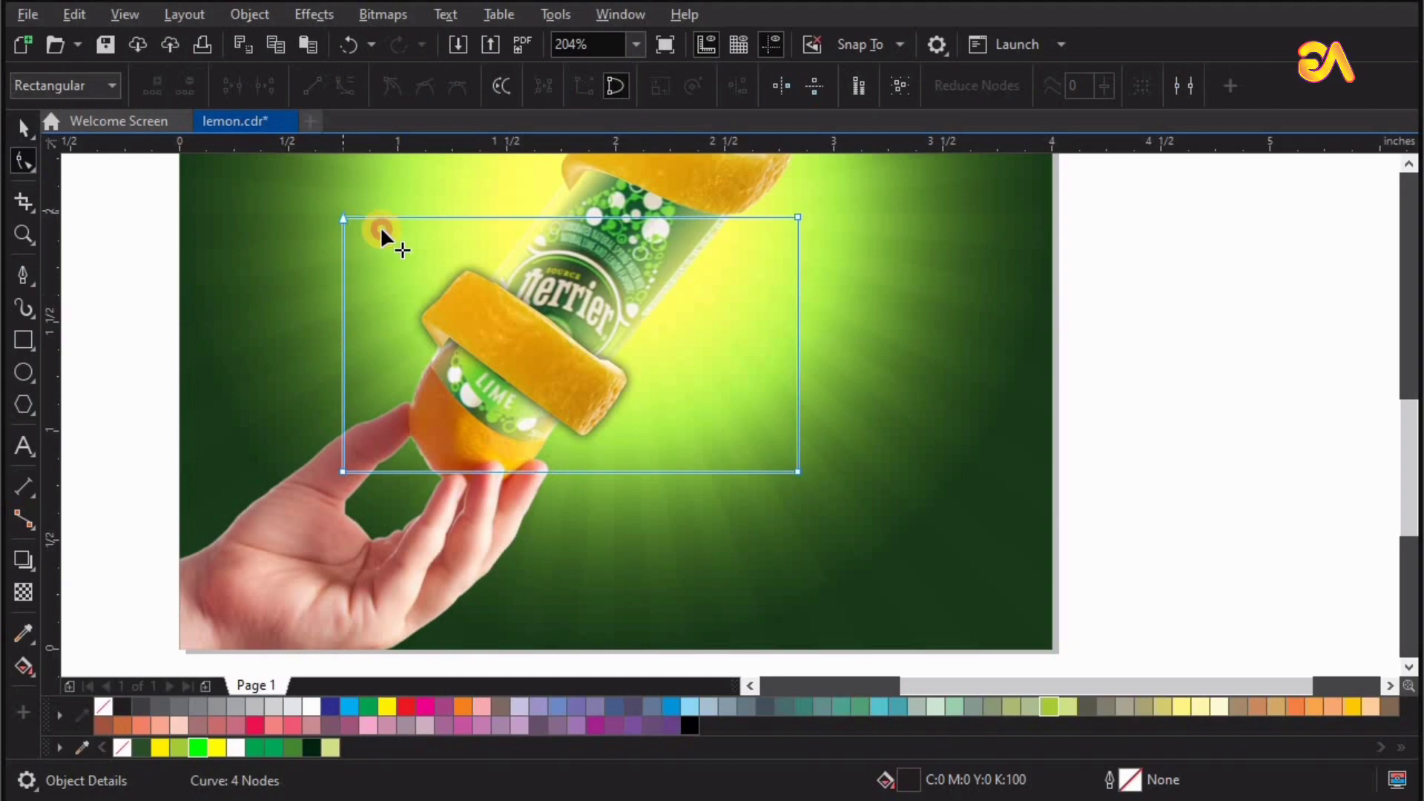
drag(381, 231, 489, 289)
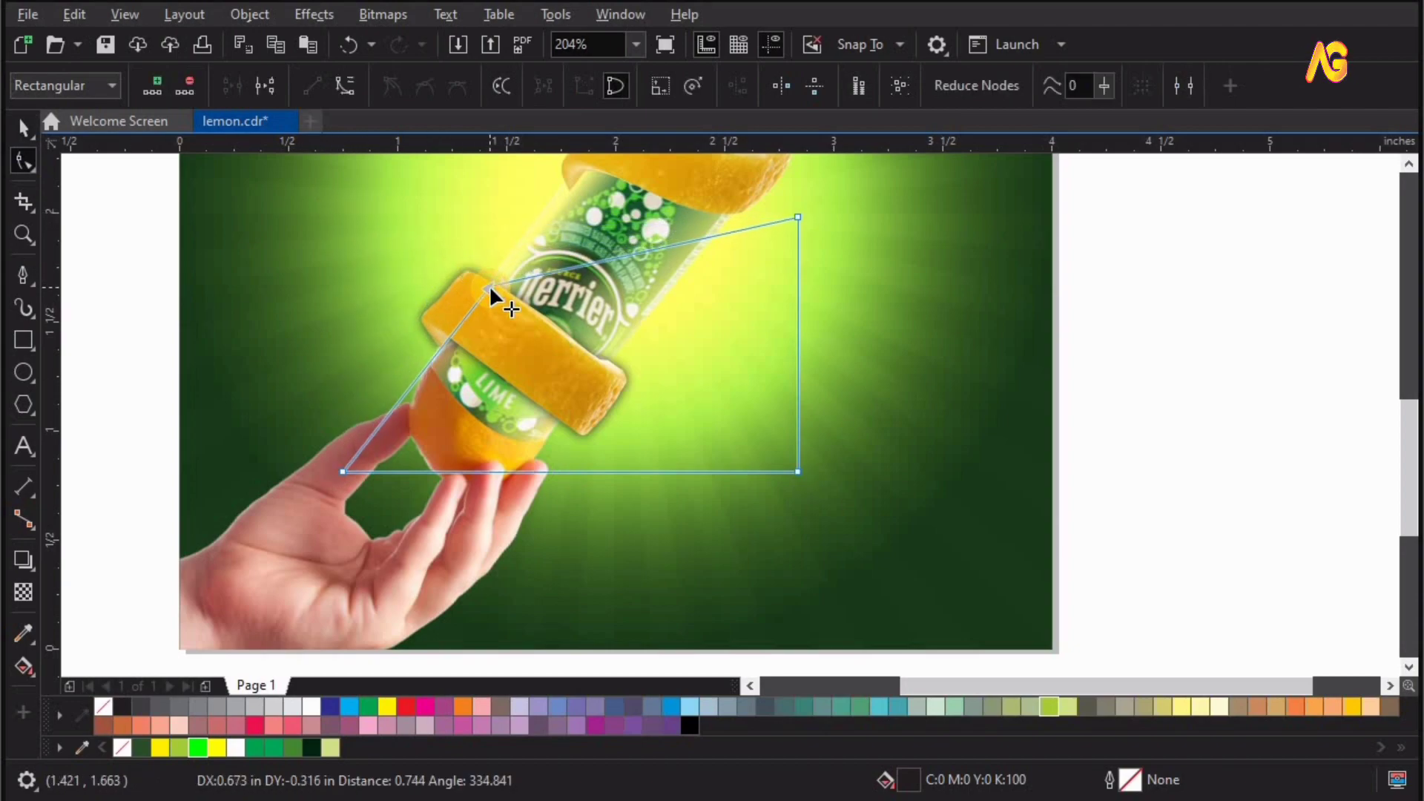
click(383, 445)
drag(344, 471, 341, 469)
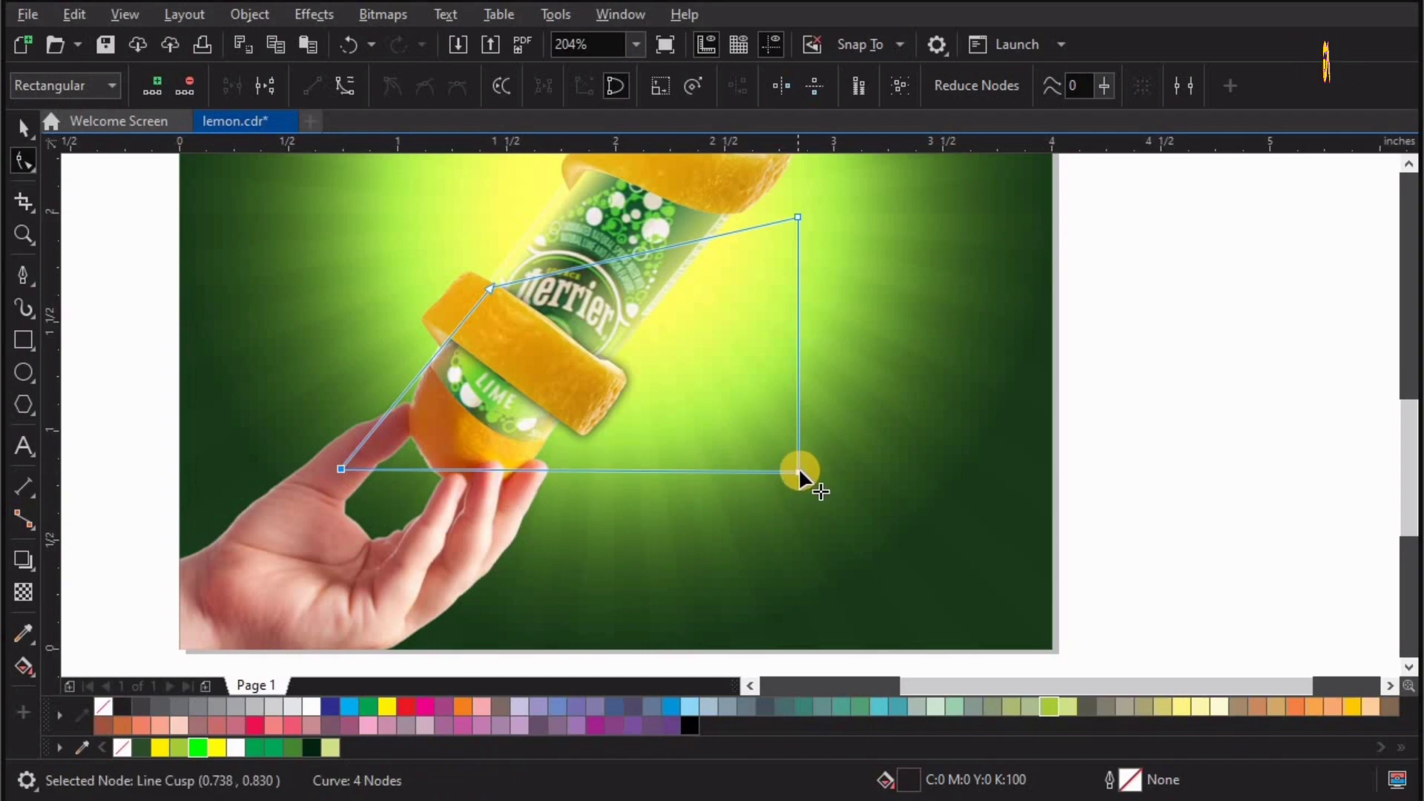
drag(797, 469, 554, 423)
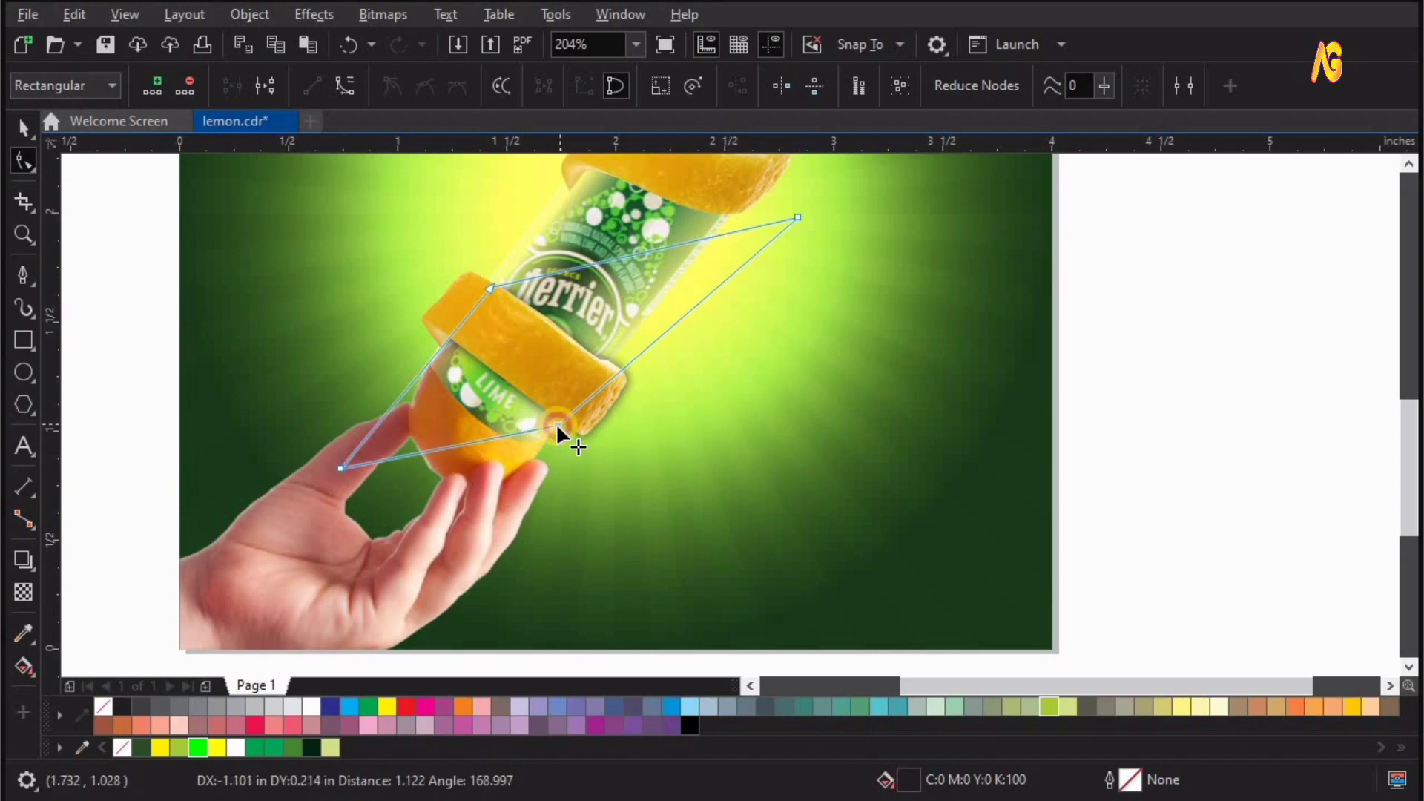
click(652, 325)
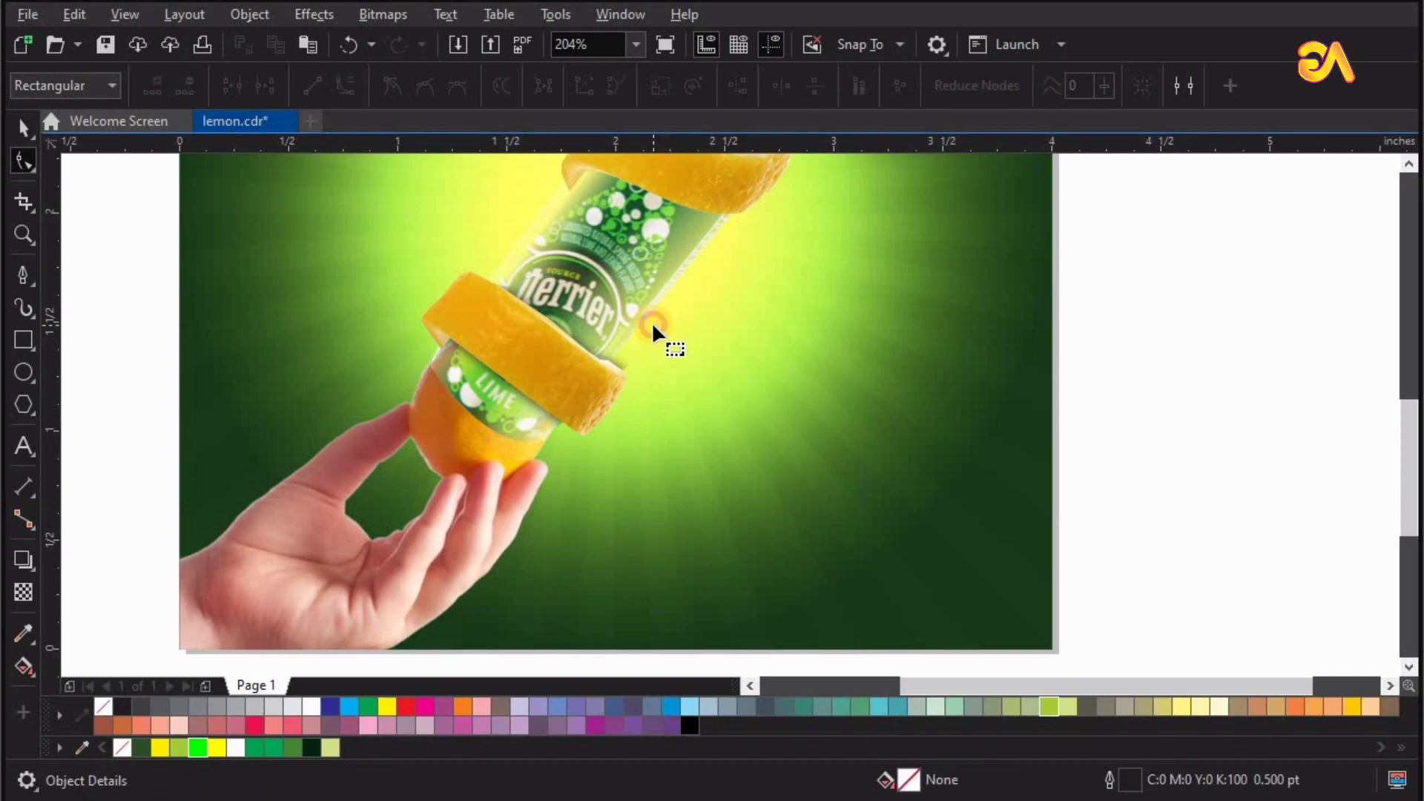
Add a fifth node on the upper-right edge and pull it left to follow the can
click(647, 343)
double_click(646, 344)
drag(646, 344, 620, 341)
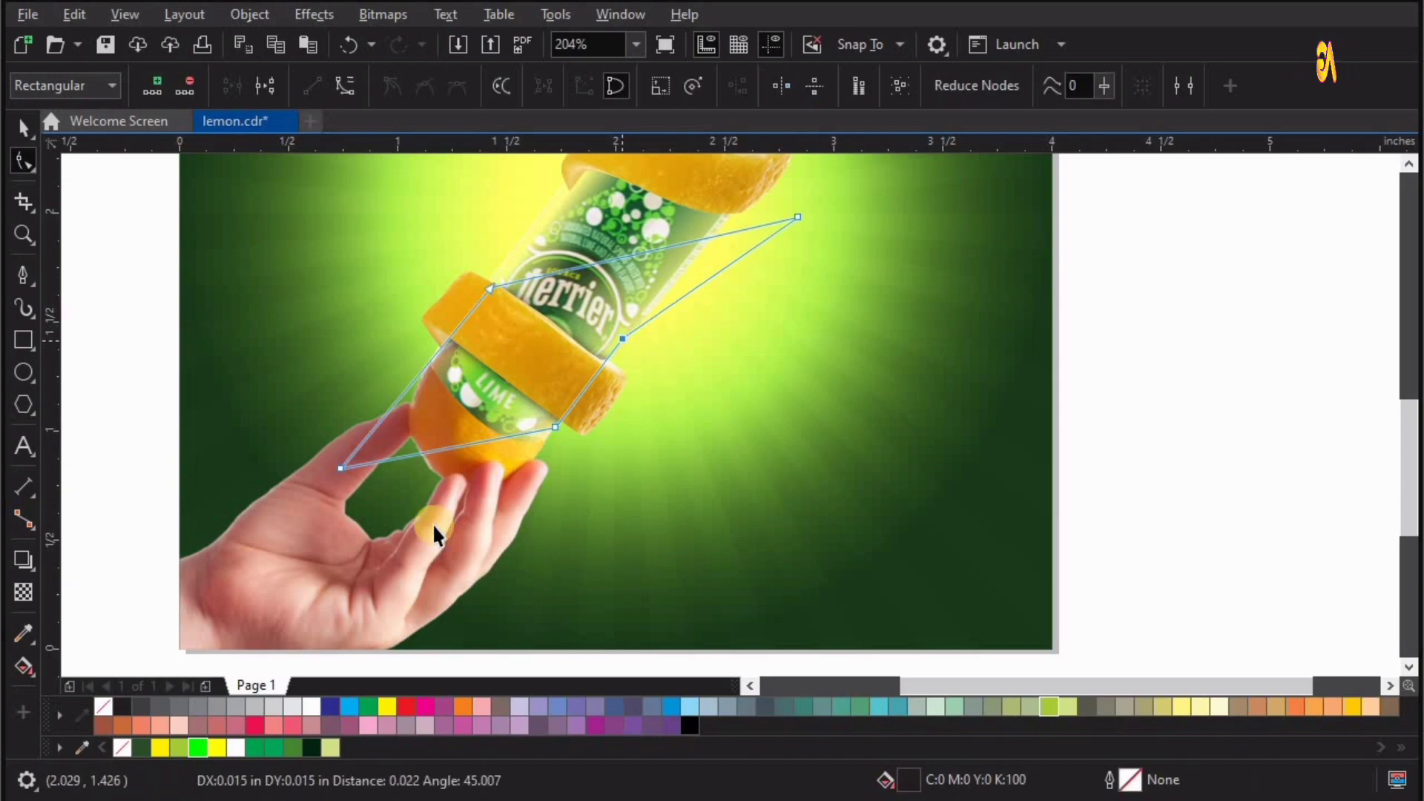
click(391, 512)
key(space)
scroll(616, 504, down, 2)
key(z)
drag(553, 549, 1019, 297)
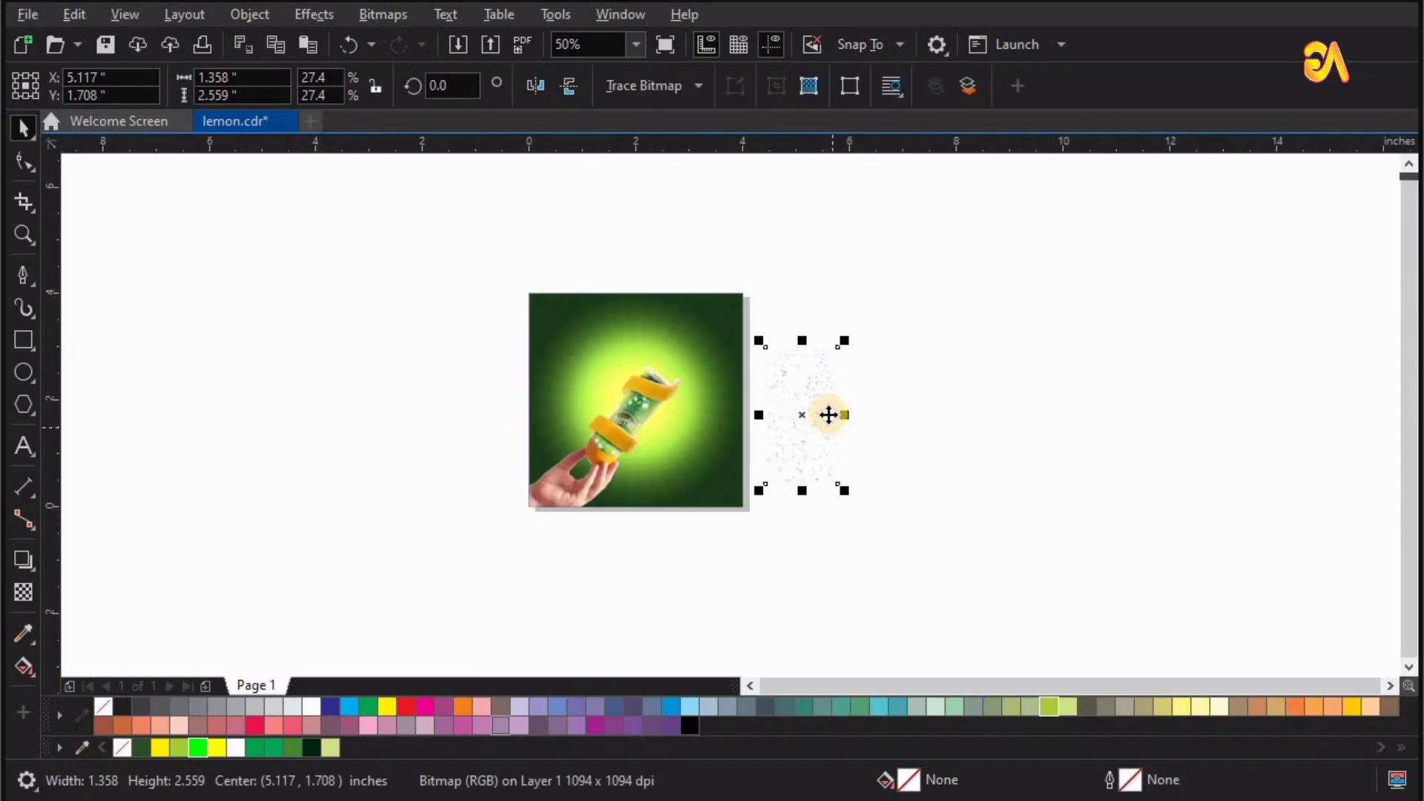
Place the water-droplet image over the can, rotated to its tilt and shrunk to fit
drag(829, 413, 648, 426)
key(z)
key(space)
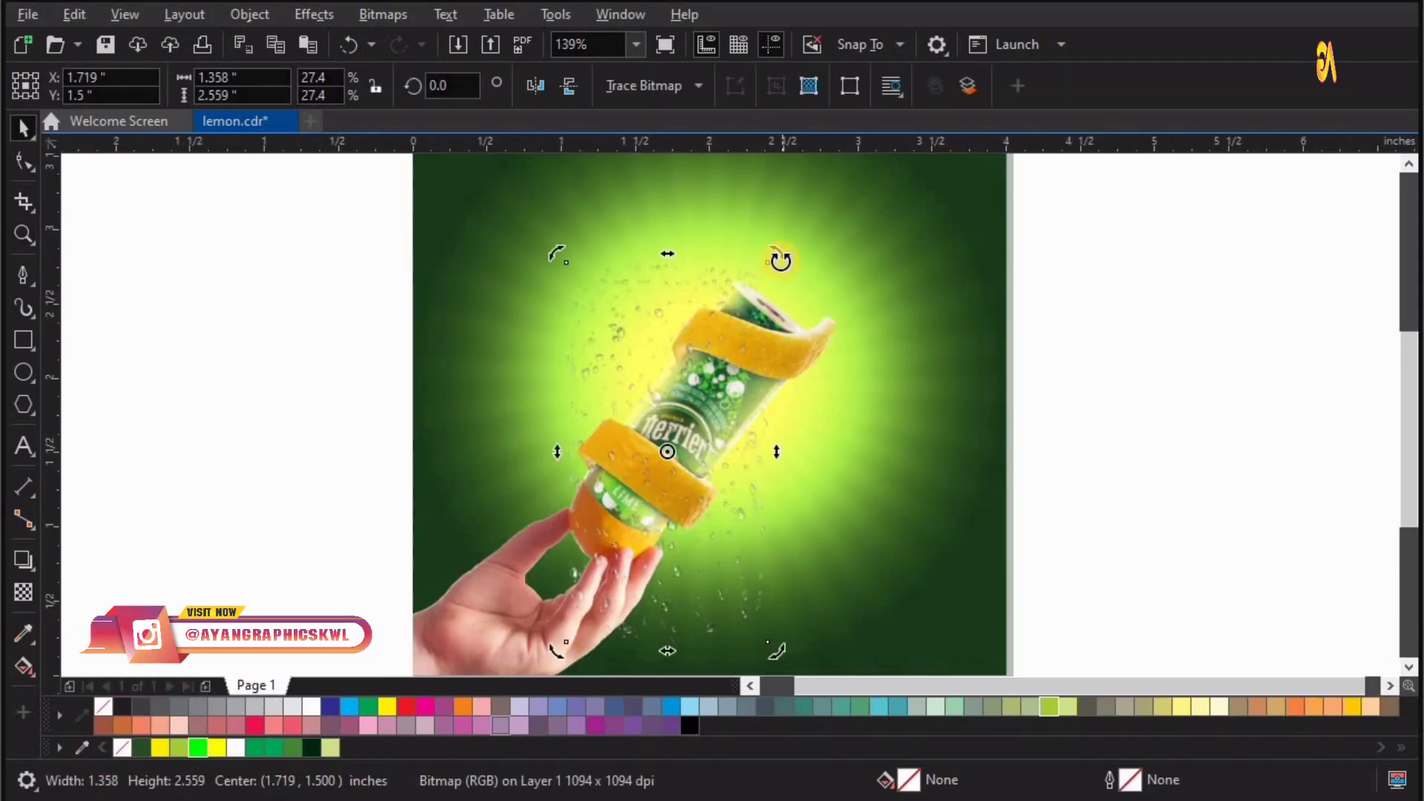
drag(813, 330, 810, 388)
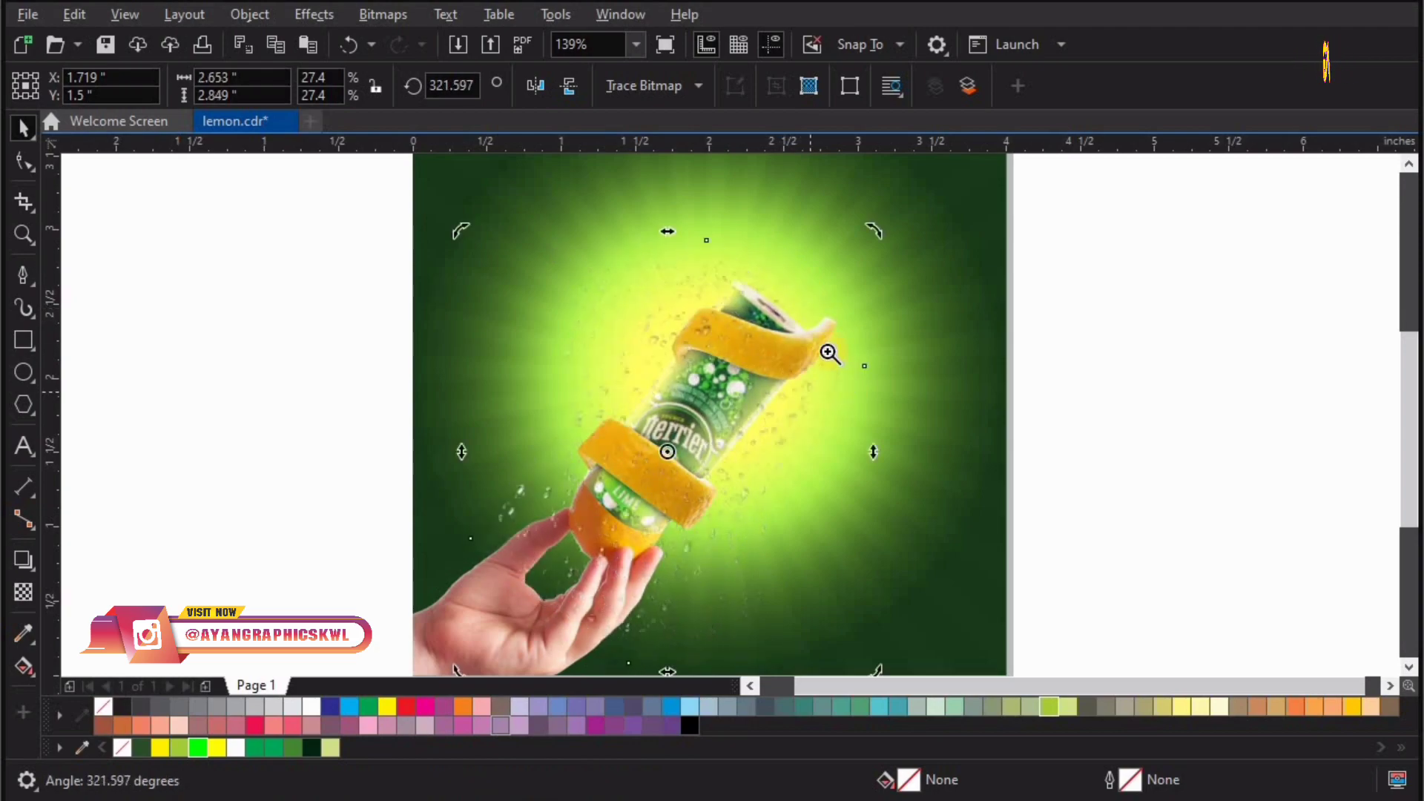
key(space)
key(space)
drag(868, 252, 445, 260)
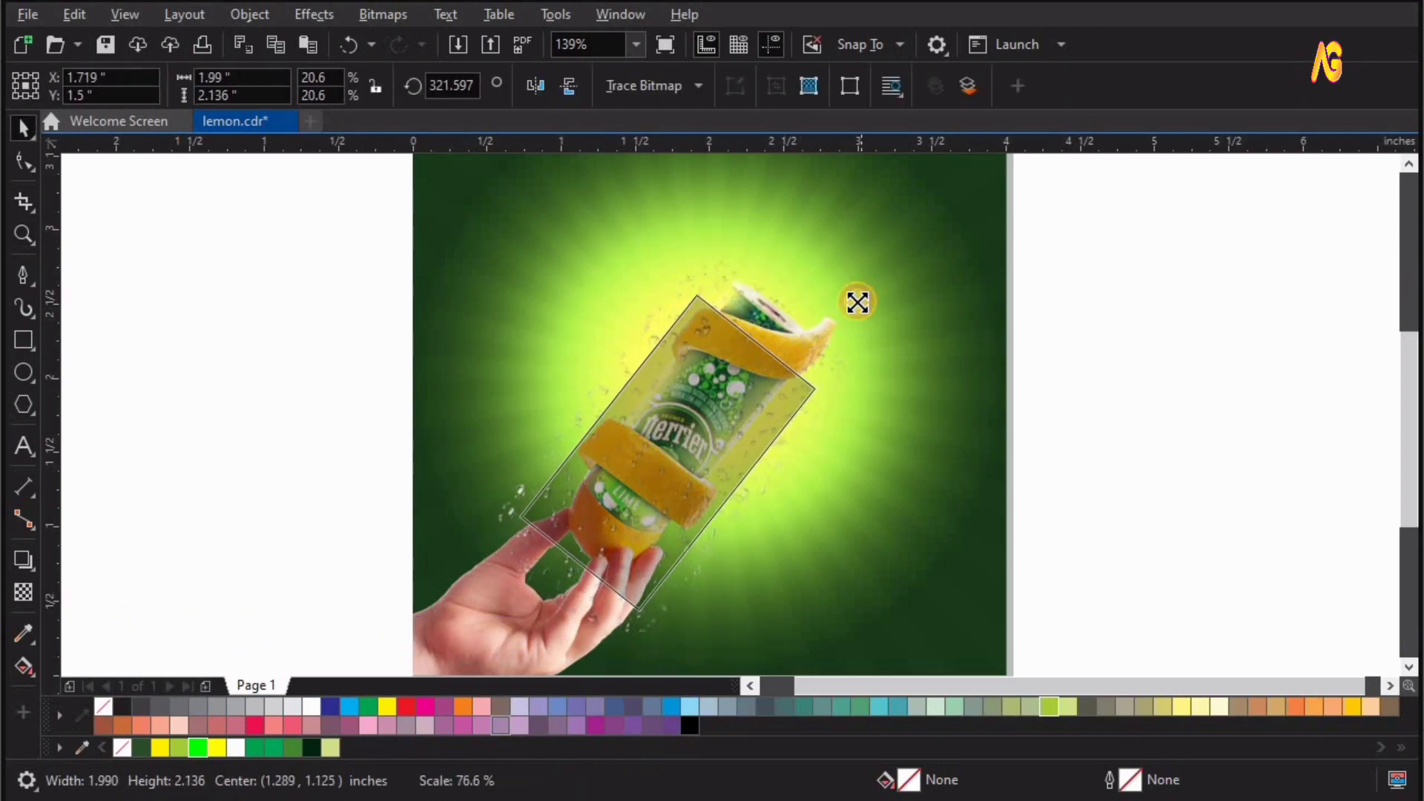
scroll(801, 591, up, 2)
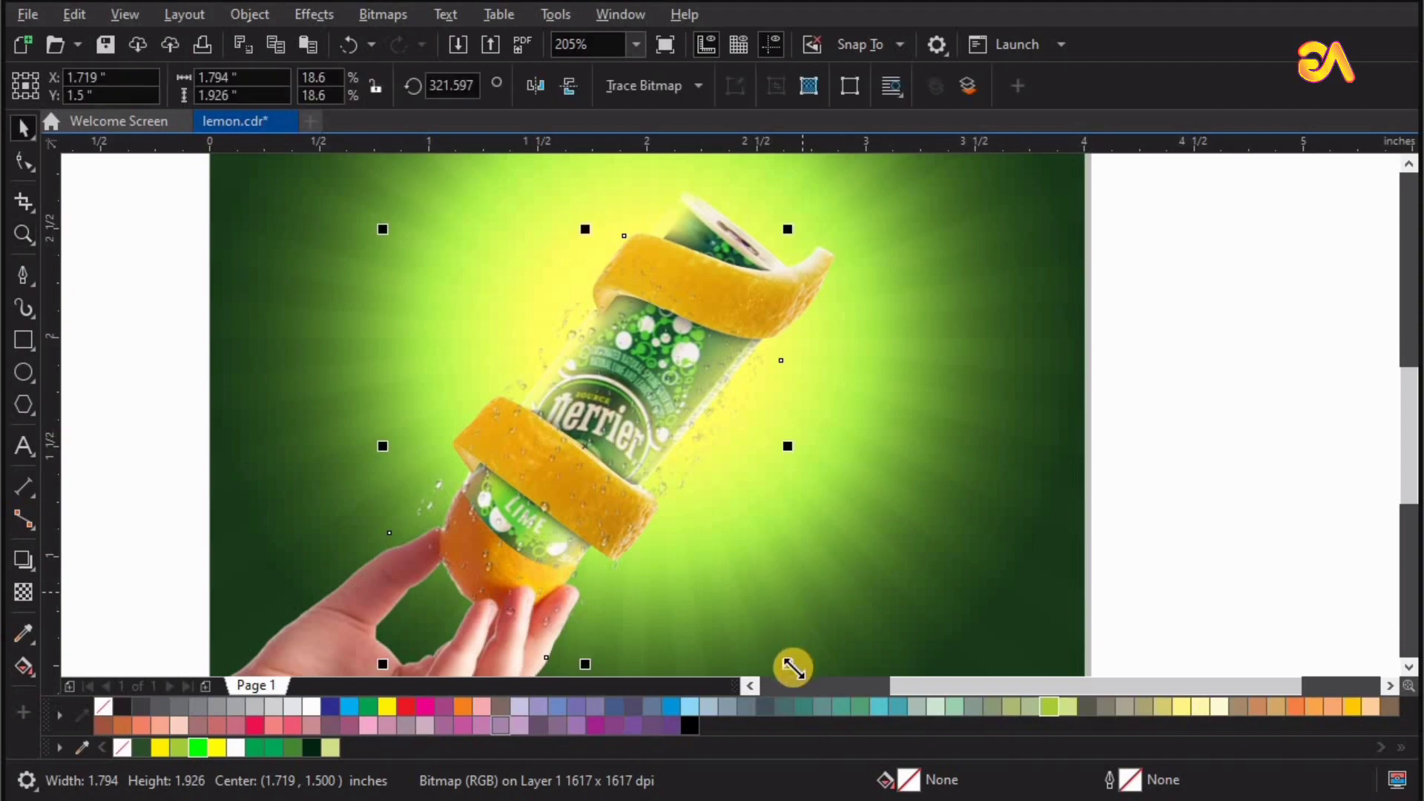
mouse_move(794, 655)
mouse_down()
mouse_move(628, 409)
mouse_move(656, 372)
mouse_move(760, 556)
mouse_move(676, 383)
mouse_up()
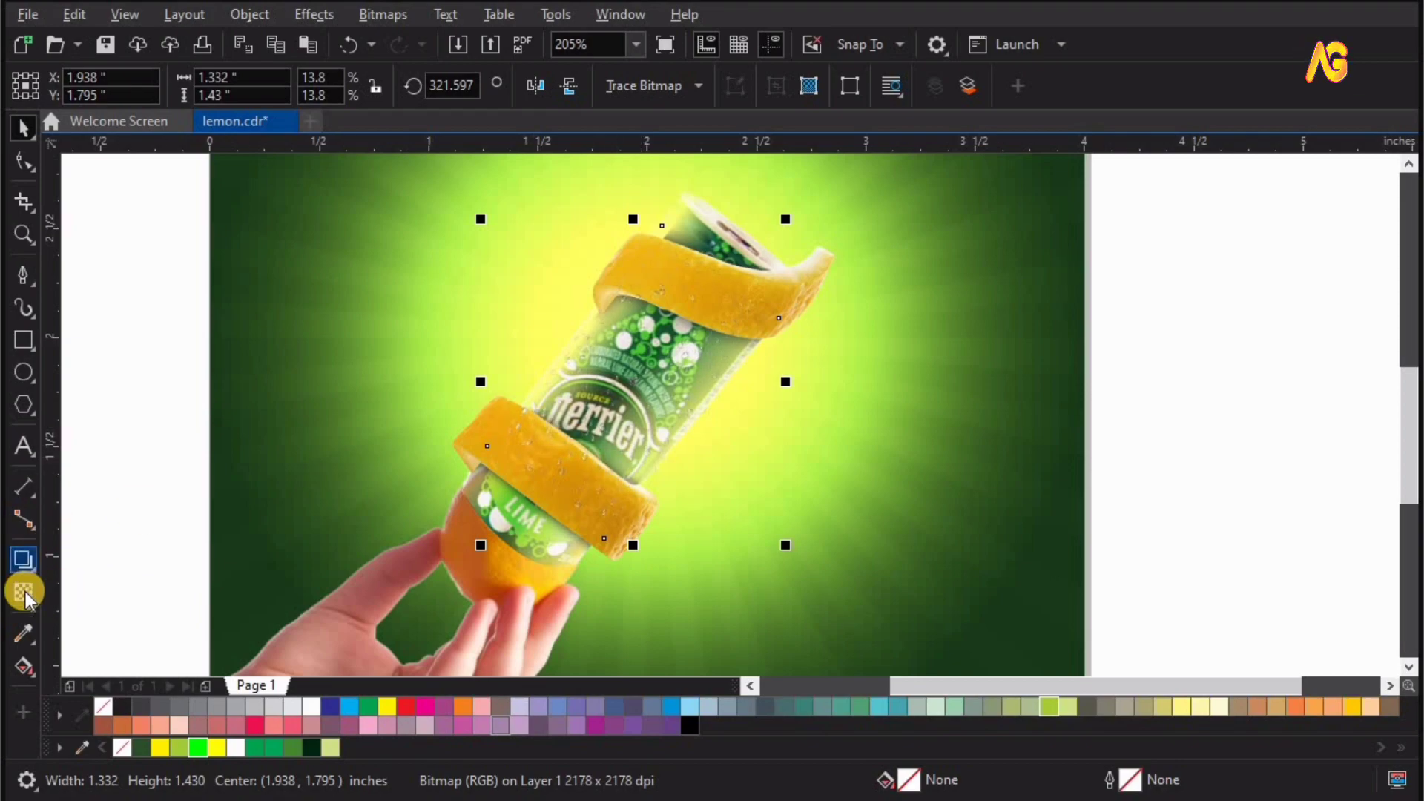
Set the droplet image's transparency merge mode to Screen
click(24, 592)
click(302, 86)
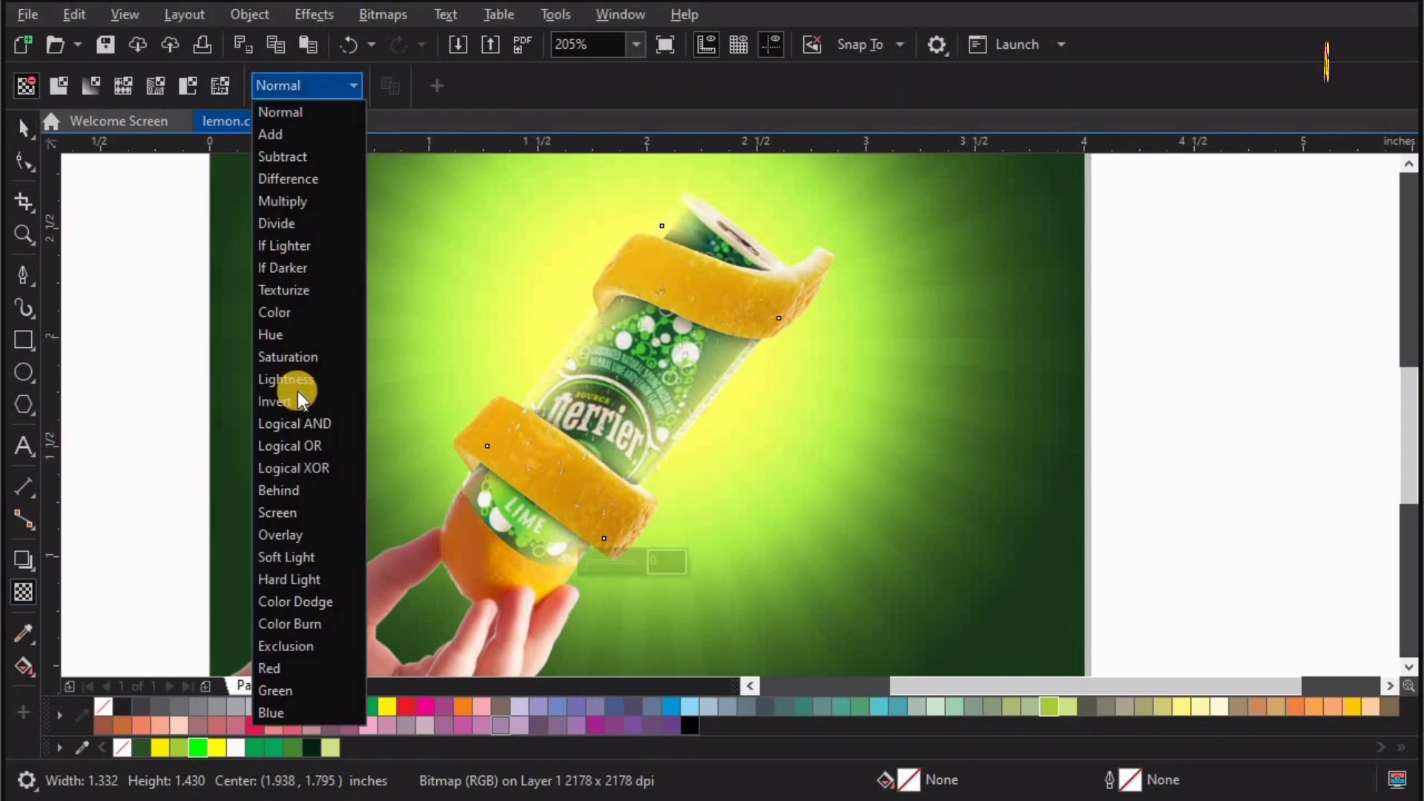
click(287, 514)
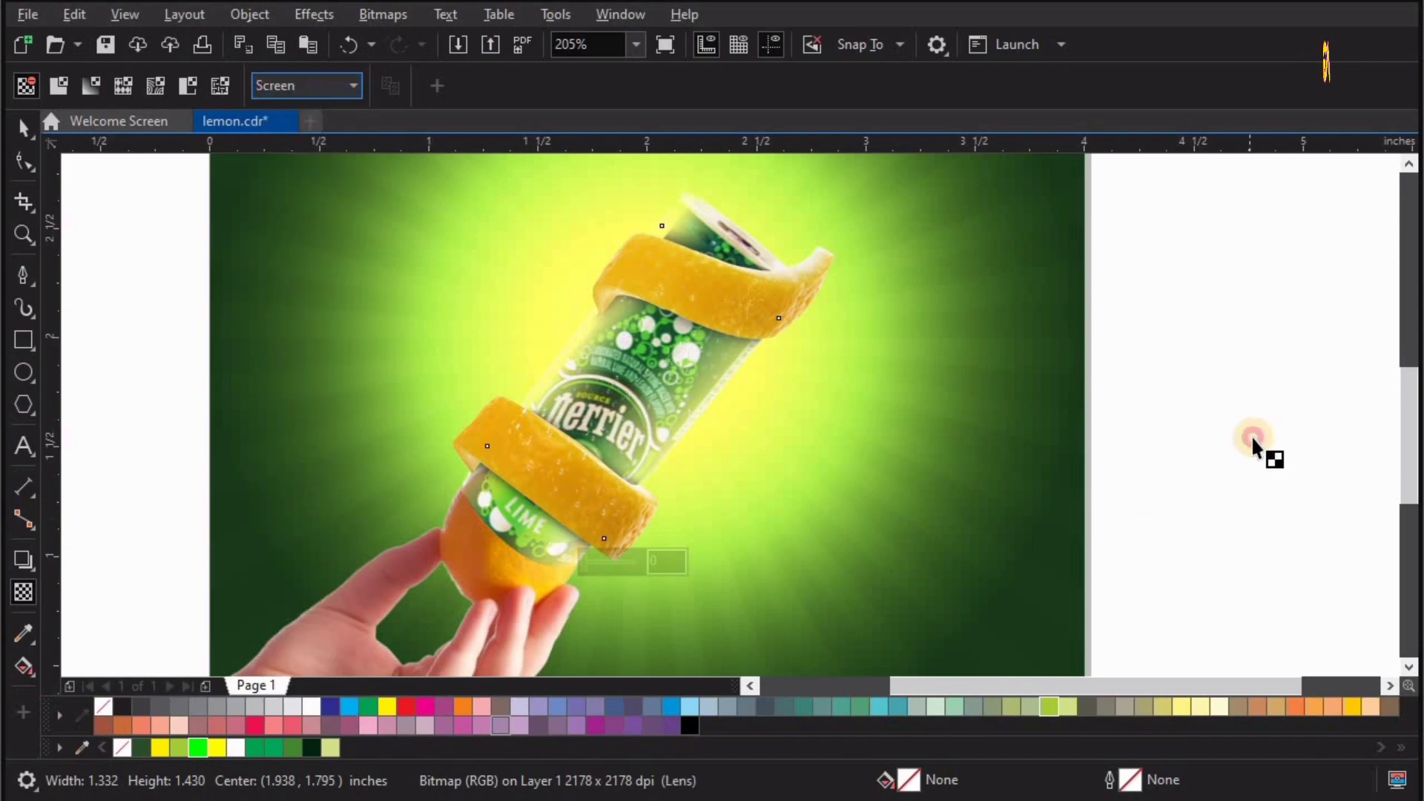
scroll(947, 197, down, 2)
Shrink the water-splash image to about a fifth and move it onto the can
scroll(959, 152, down, 3)
key(space)
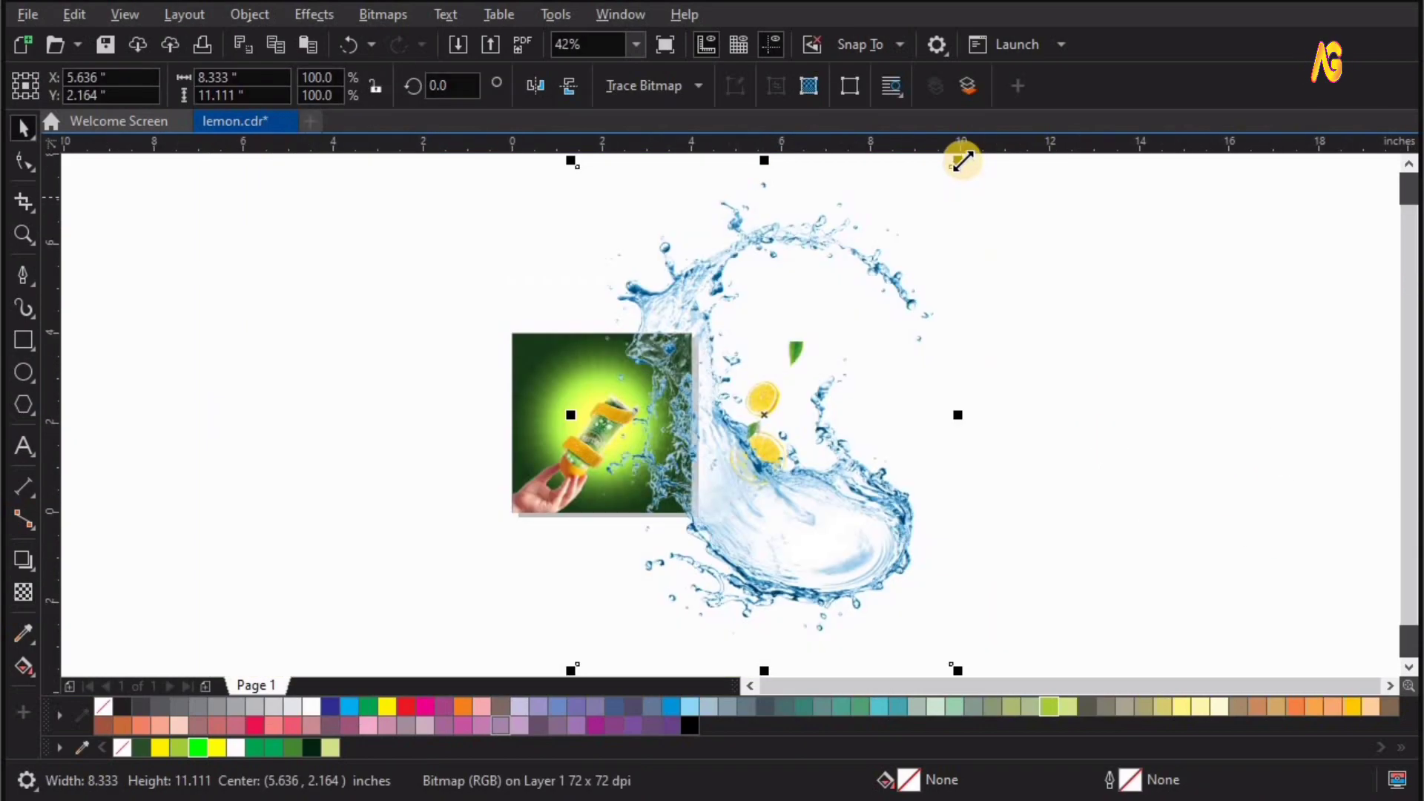
drag(957, 160, 810, 342)
key(z)
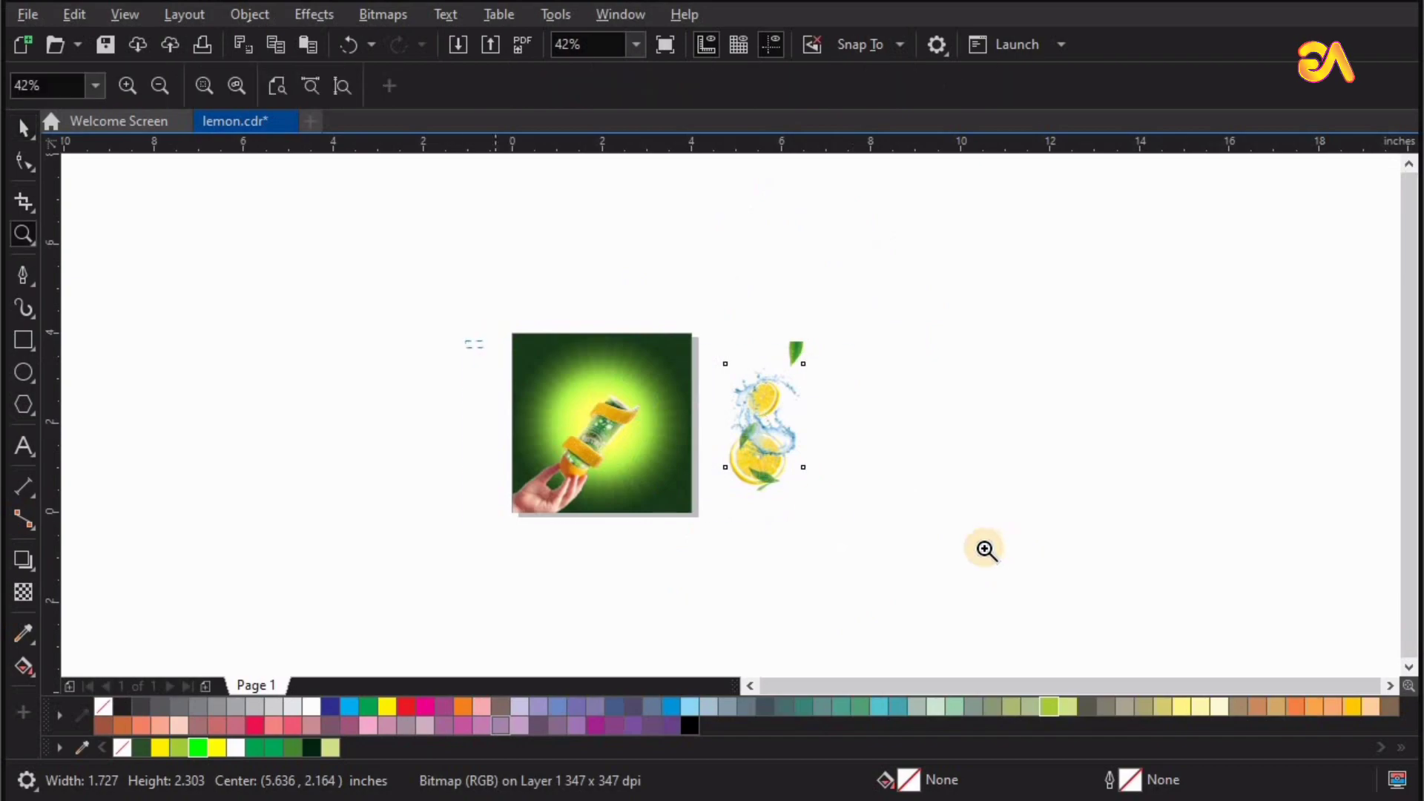
scroll(771, 419, up, 2)
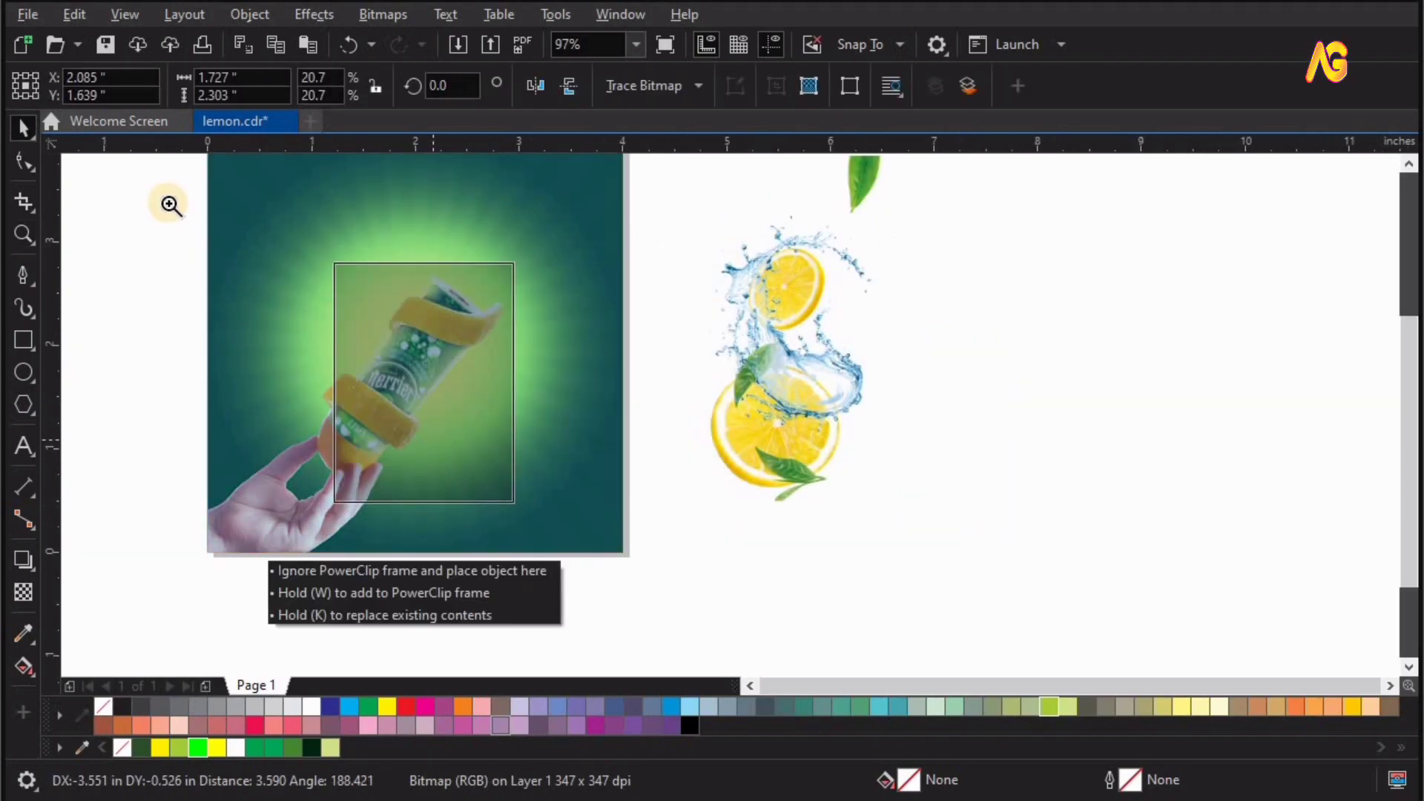
drag(786, 405, 418, 458)
scroll(757, 557, up, 1)
key(space)
drag(694, 475, 687, 440)
Rotate the splash about 34° so it swirls along the can
click(686, 440)
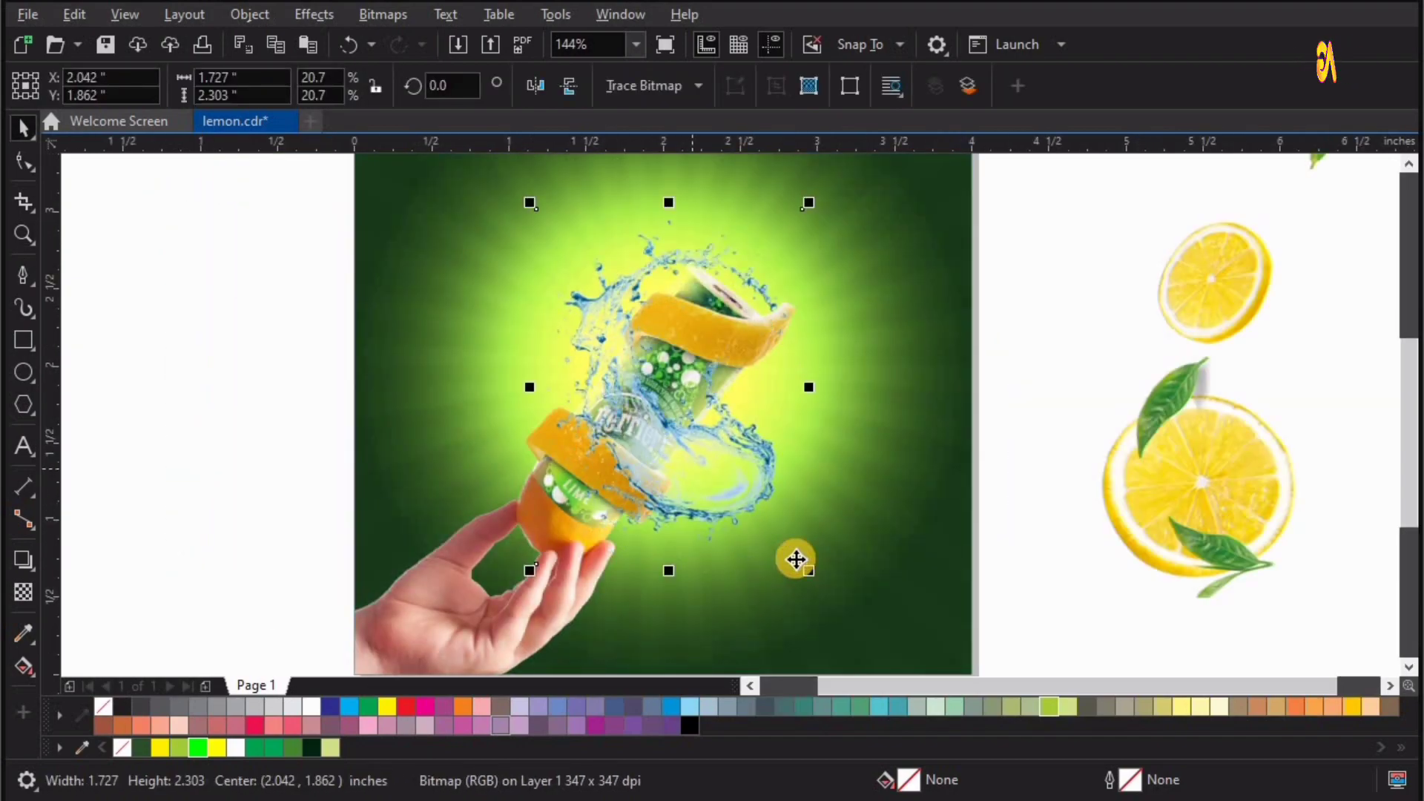
mouse_move(811, 575)
mouse_down()
mouse_move(899, 451)
mouse_move(880, 390)
mouse_up()
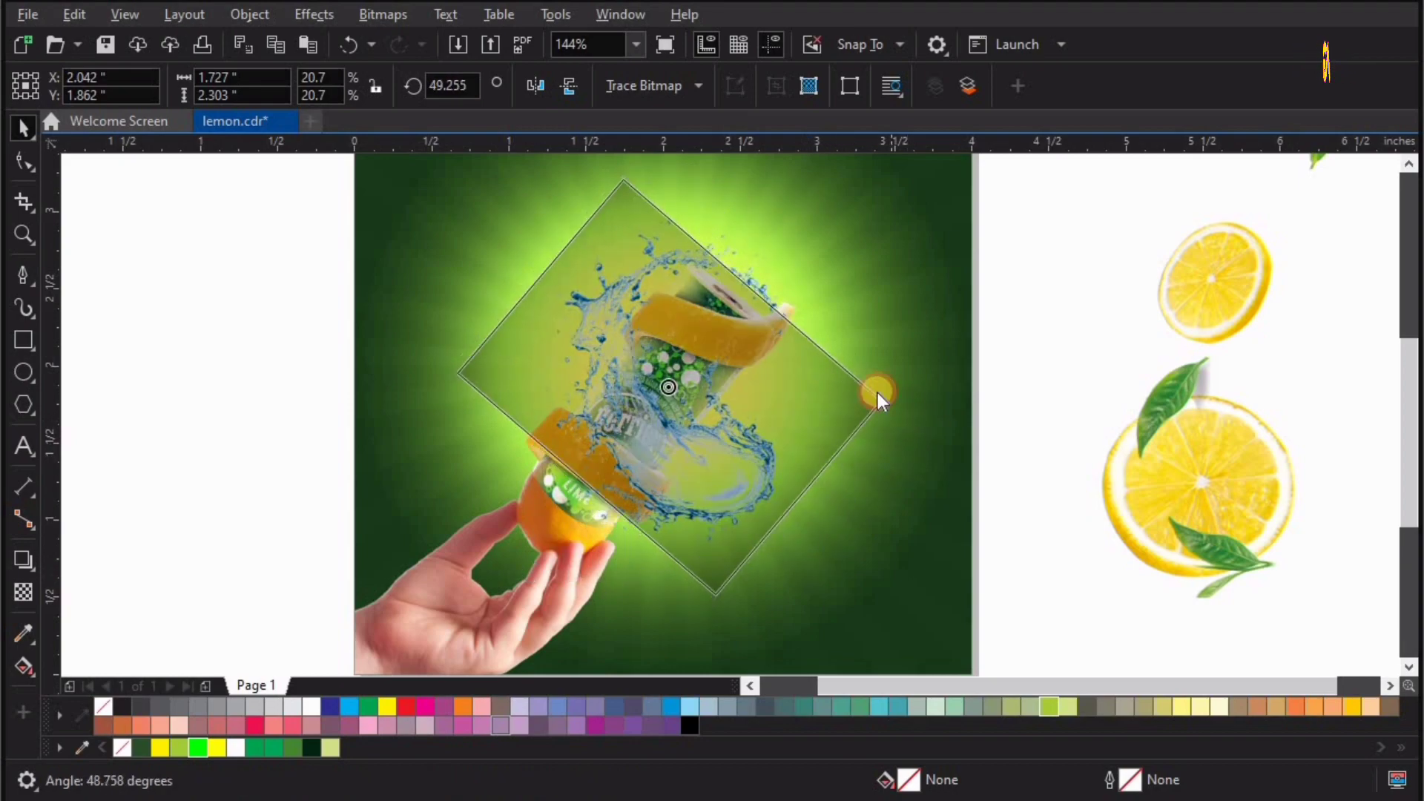
drag(786, 445, 733, 422)
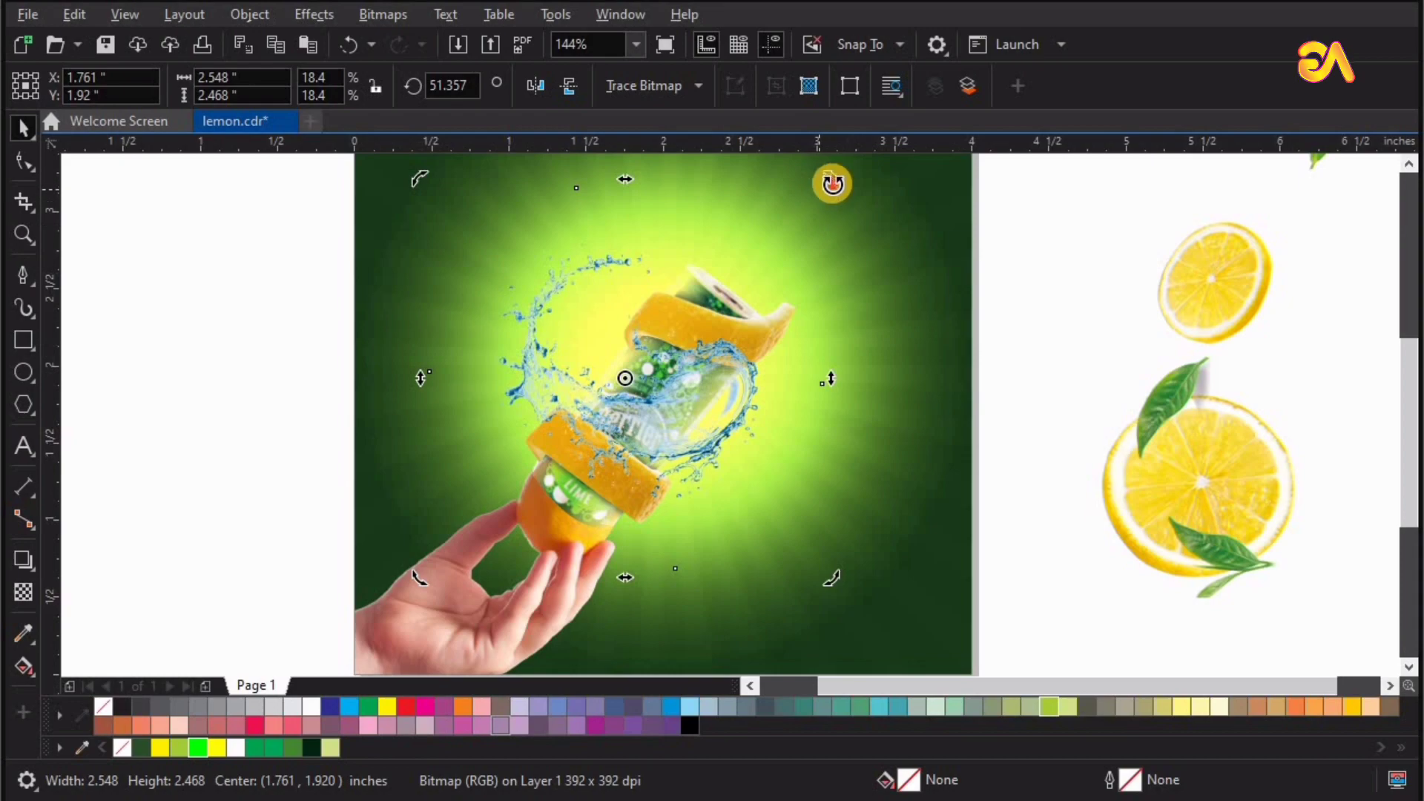
drag(832, 183, 808, 239)
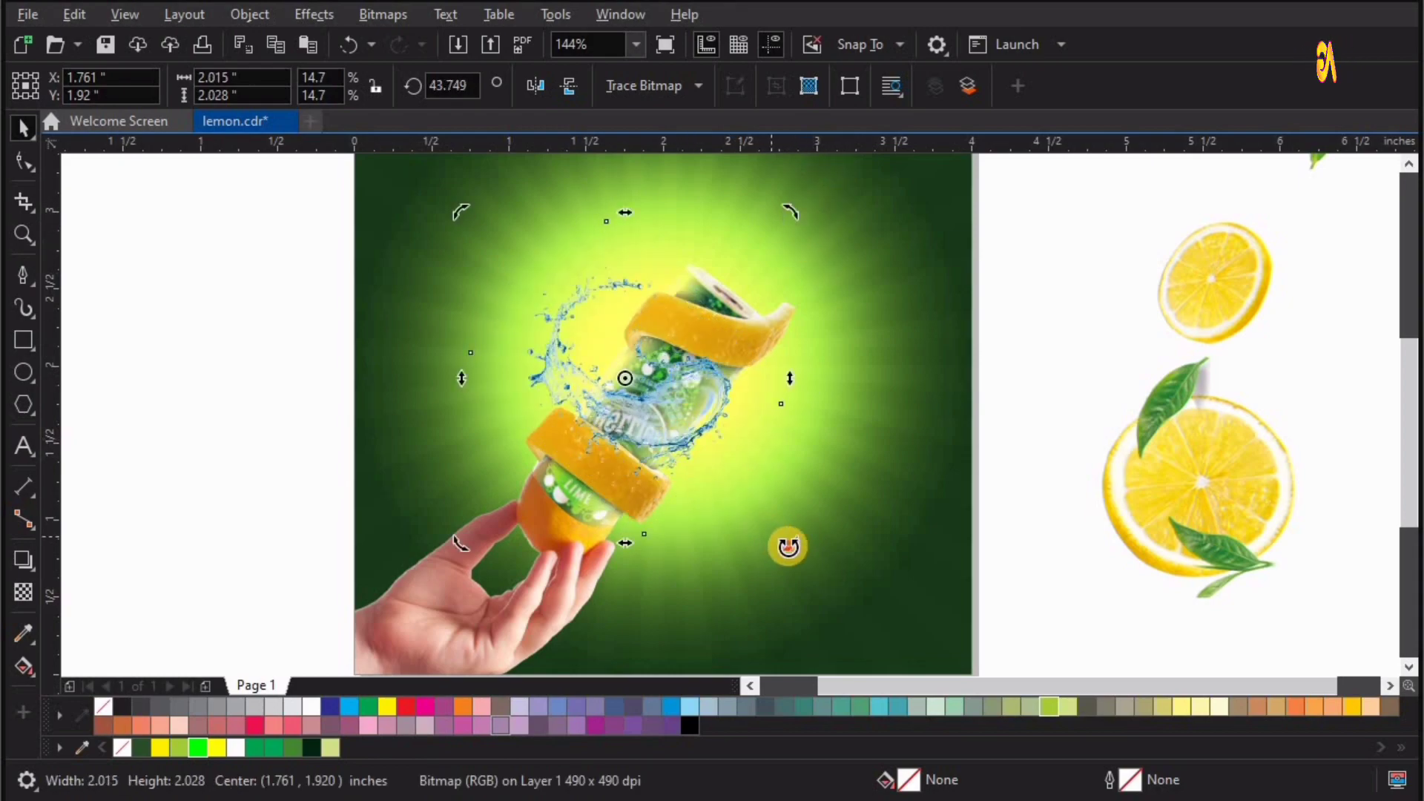
drag(788, 547, 749, 551)
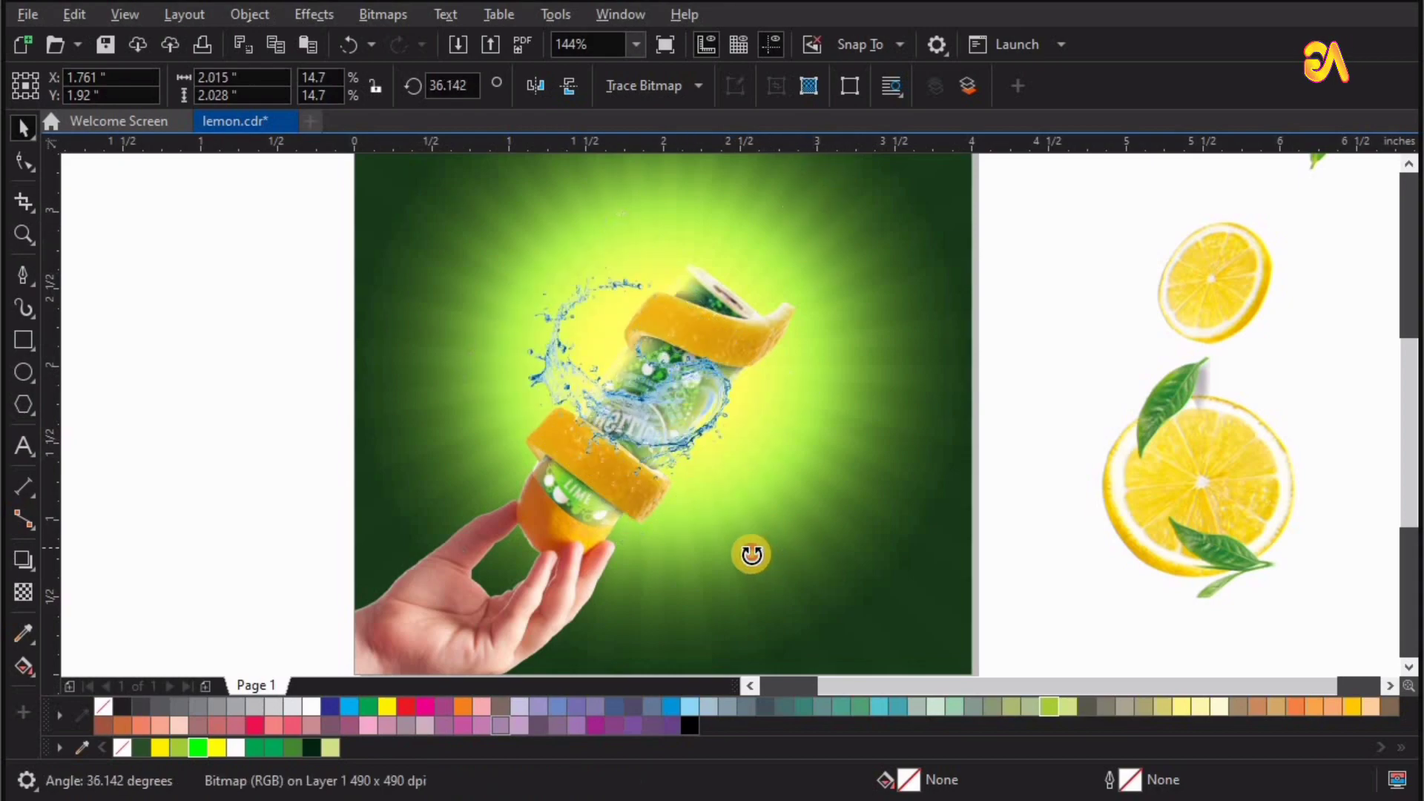
Shrink the splash to roughly 1.8 inches and fine-tune its position on the can
click(670, 432)
drag(677, 426, 686, 420)
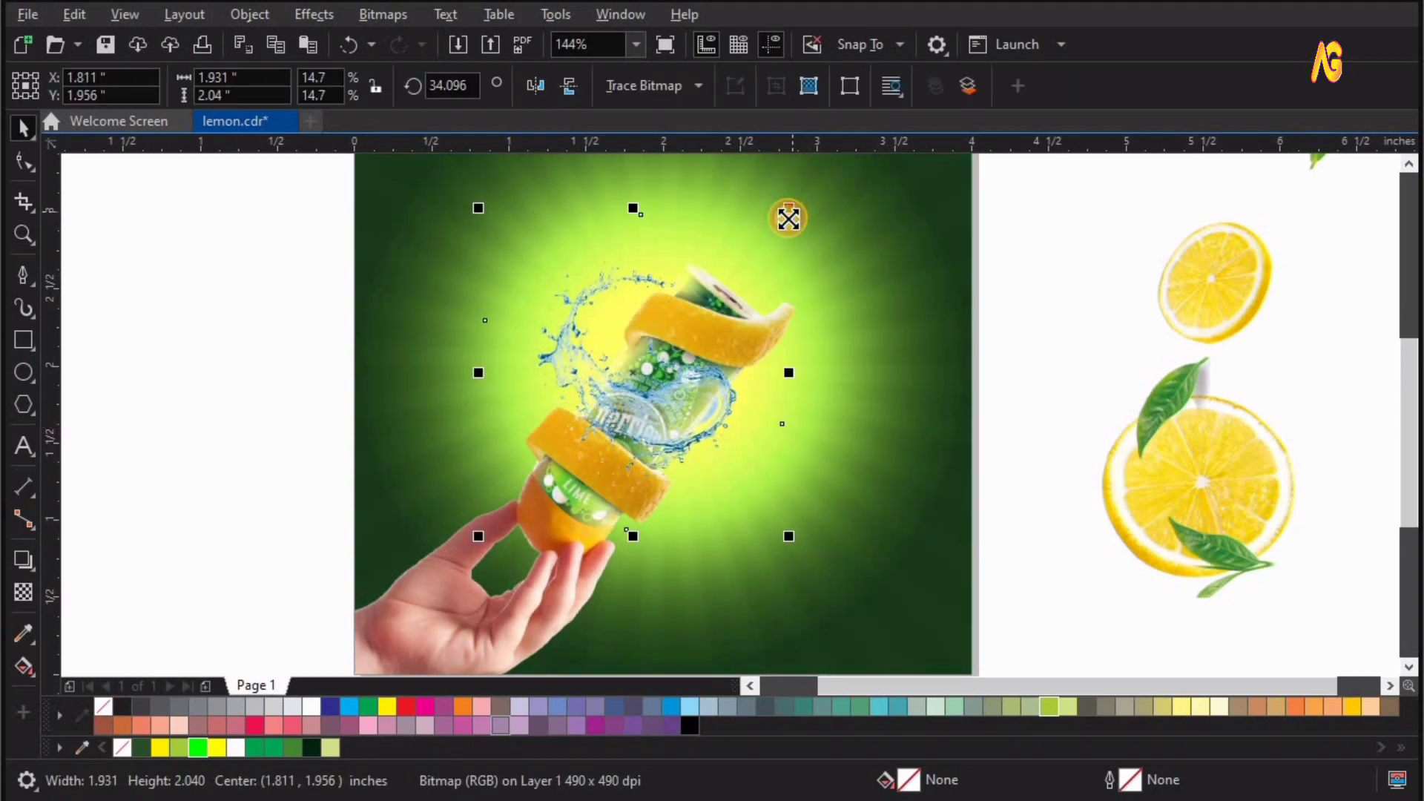
drag(788, 218, 806, 267)
key(z)
click(705, 483)
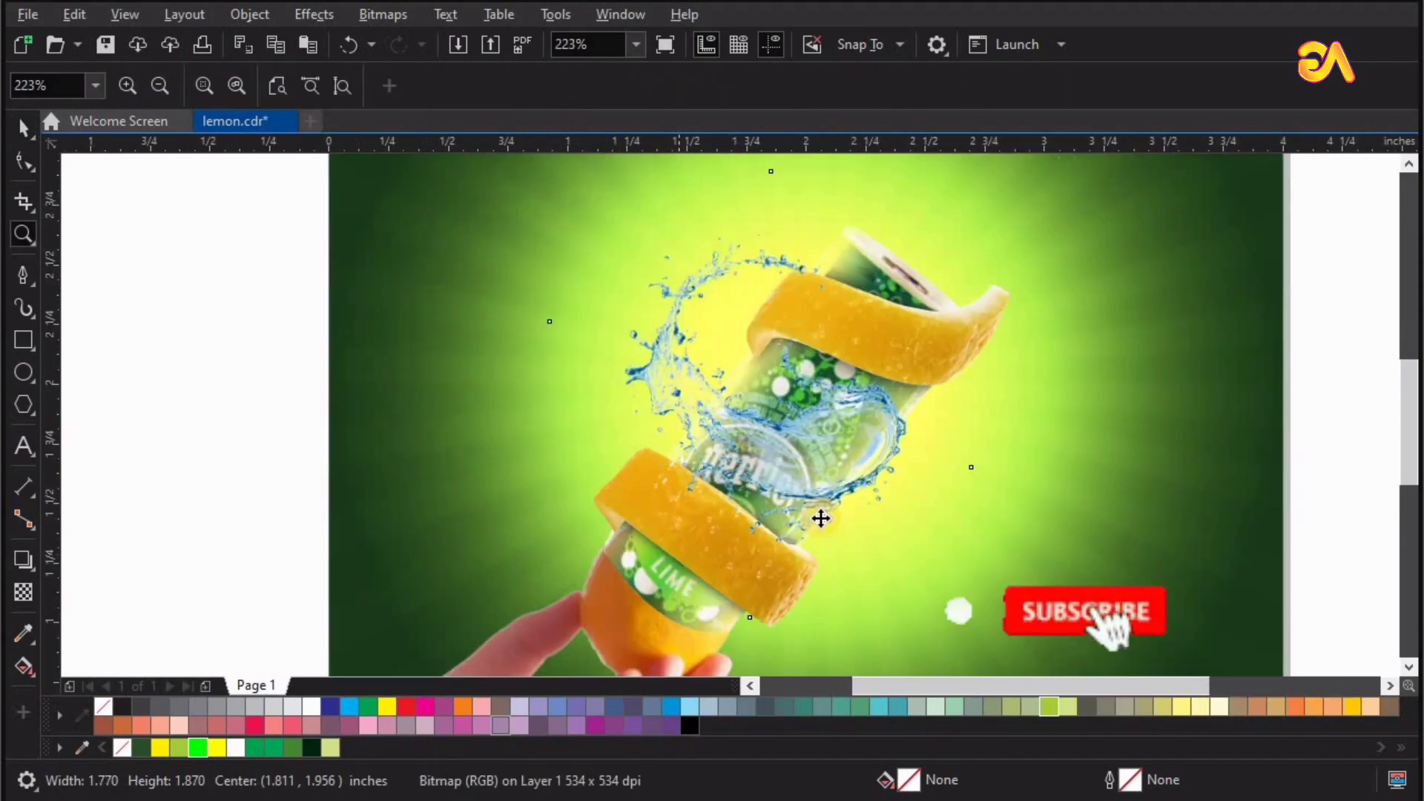
key(space)
drag(811, 488, 803, 485)
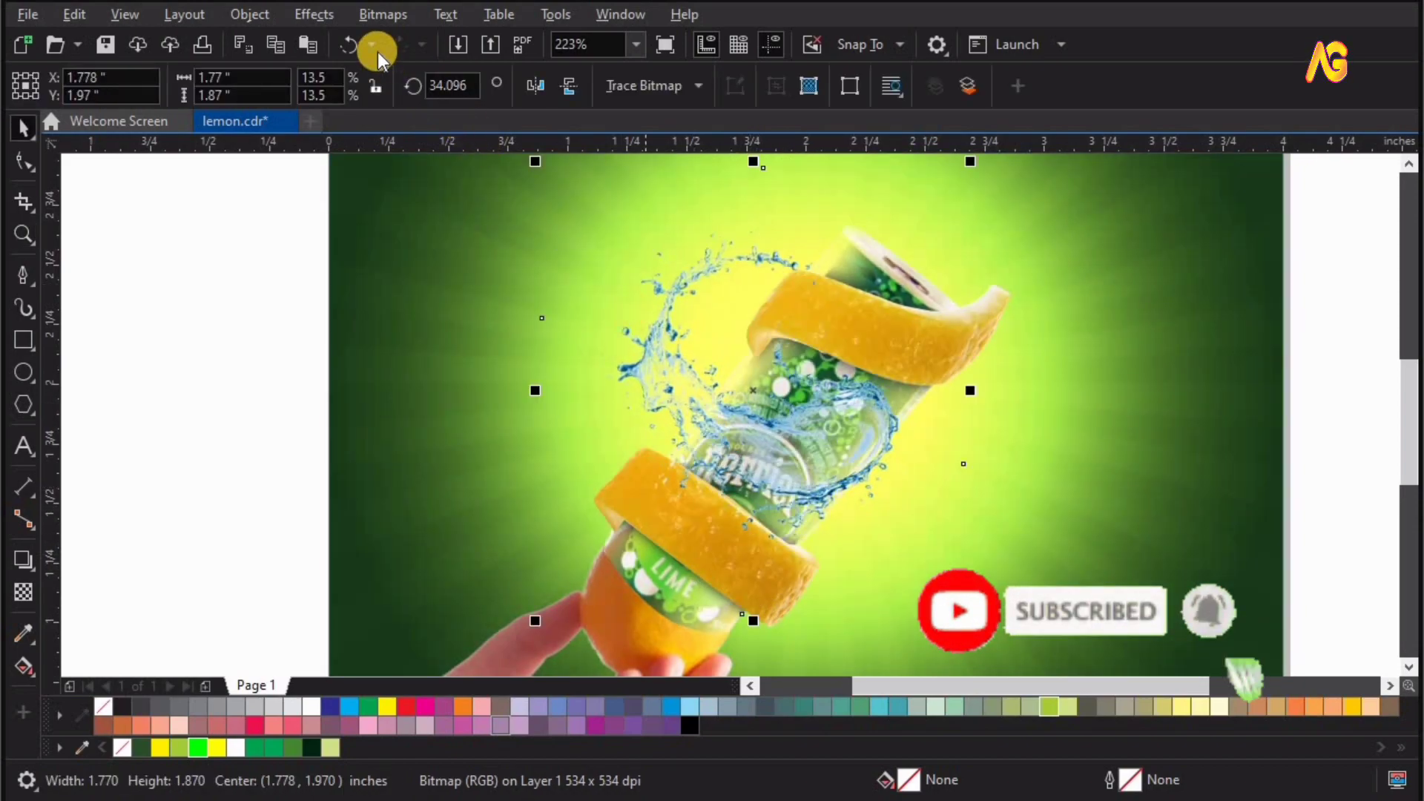
Set the splash image's Hue/Saturation/Lightness to Saturation -100 and Lightness 83
click(314, 14)
mouse_move(339, 99)
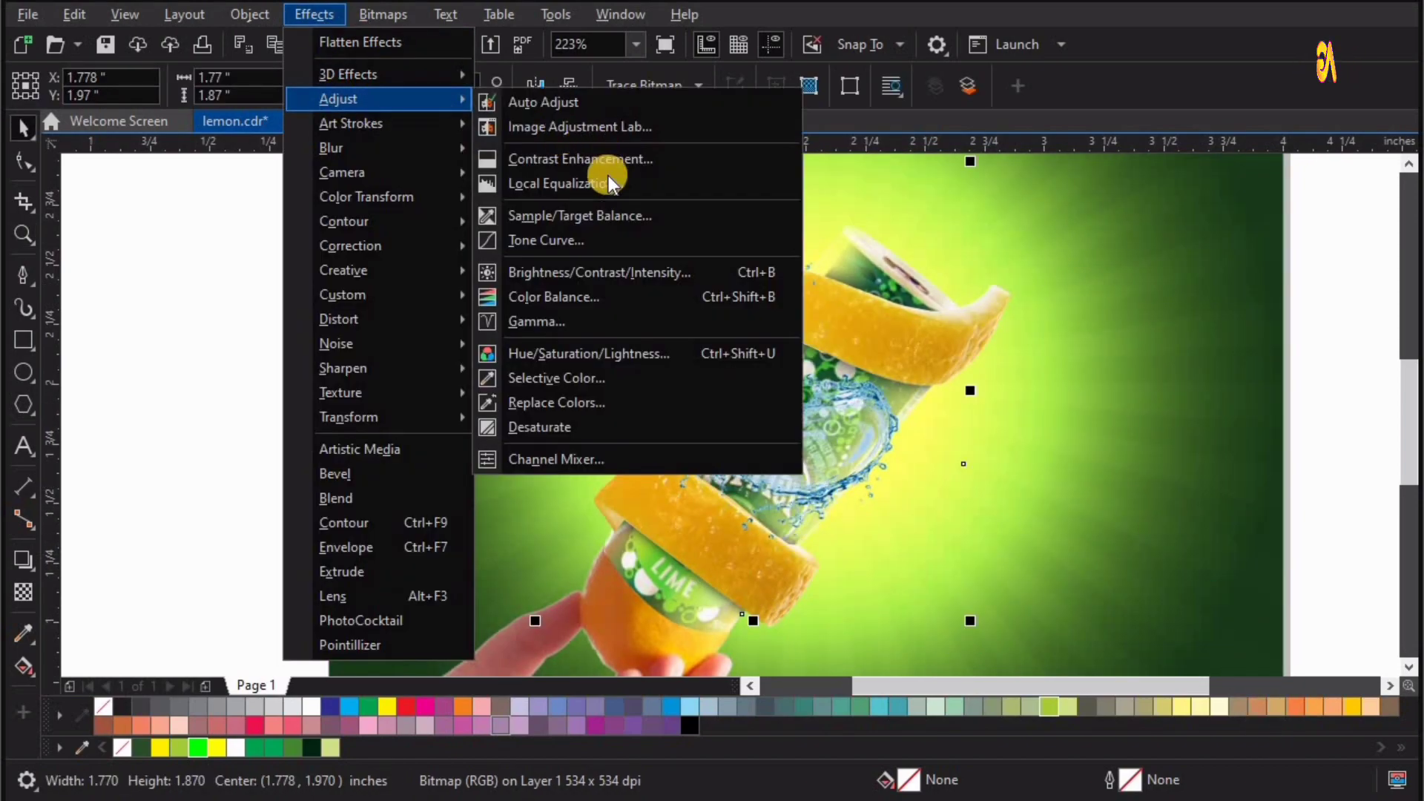
click(593, 358)
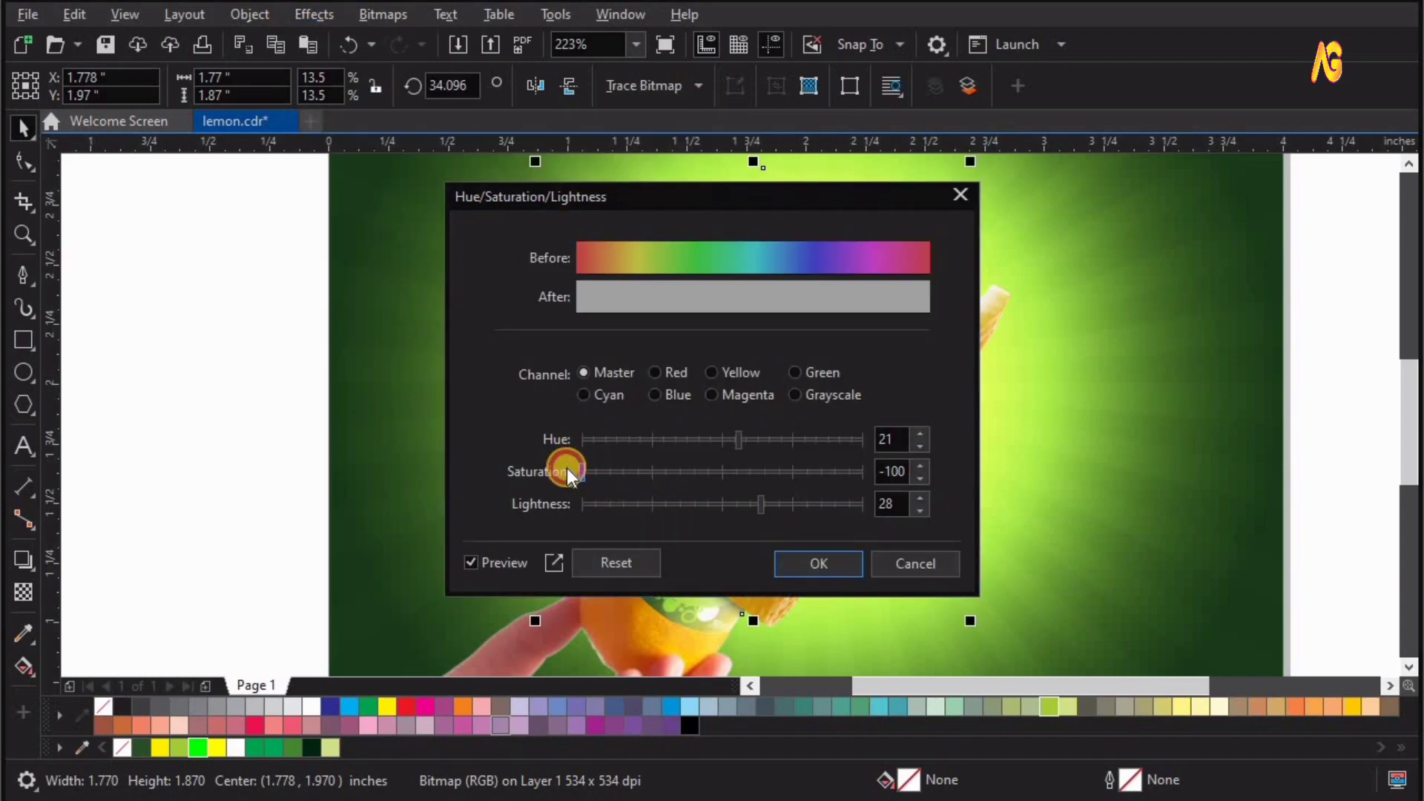
click(566, 469)
click(780, 506)
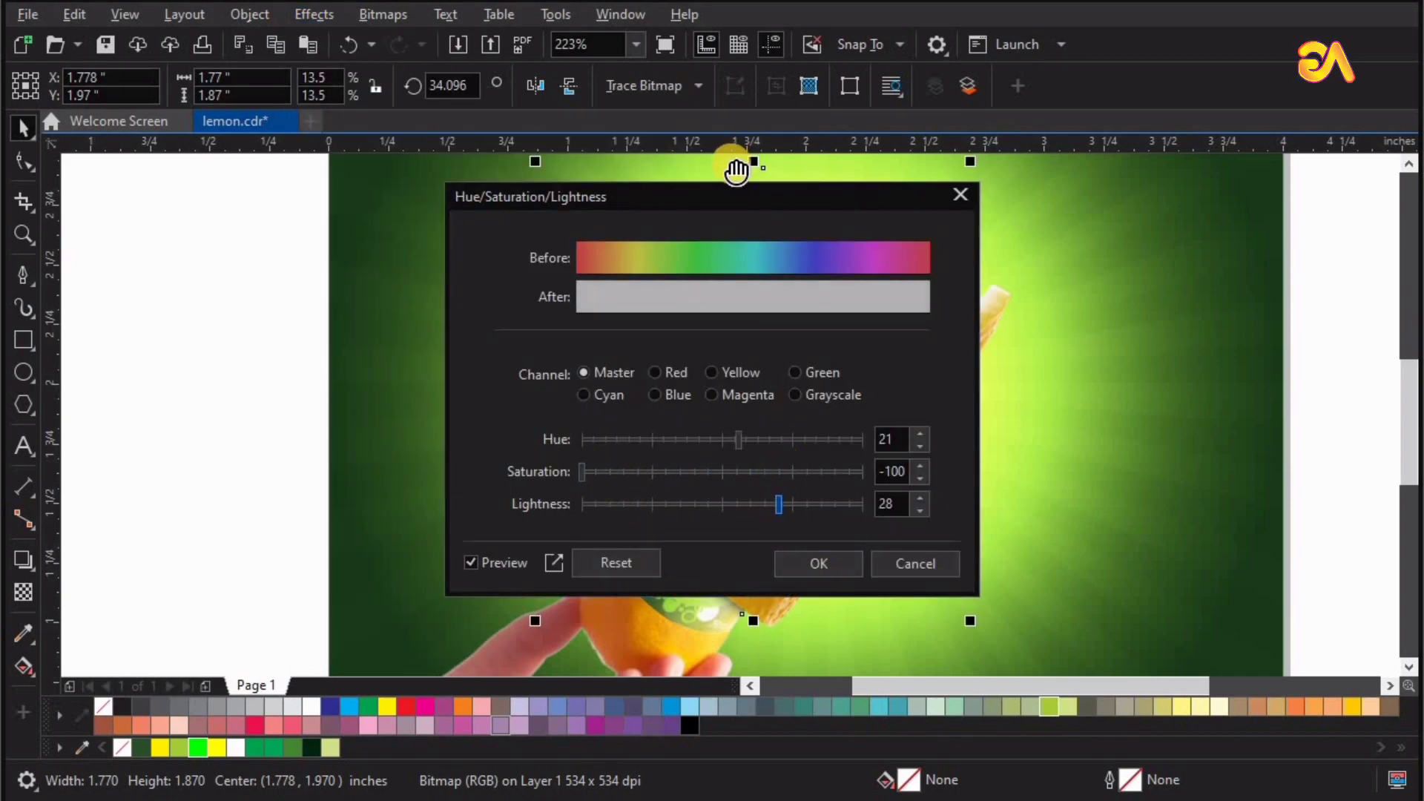
drag(635, 197, 178, 136)
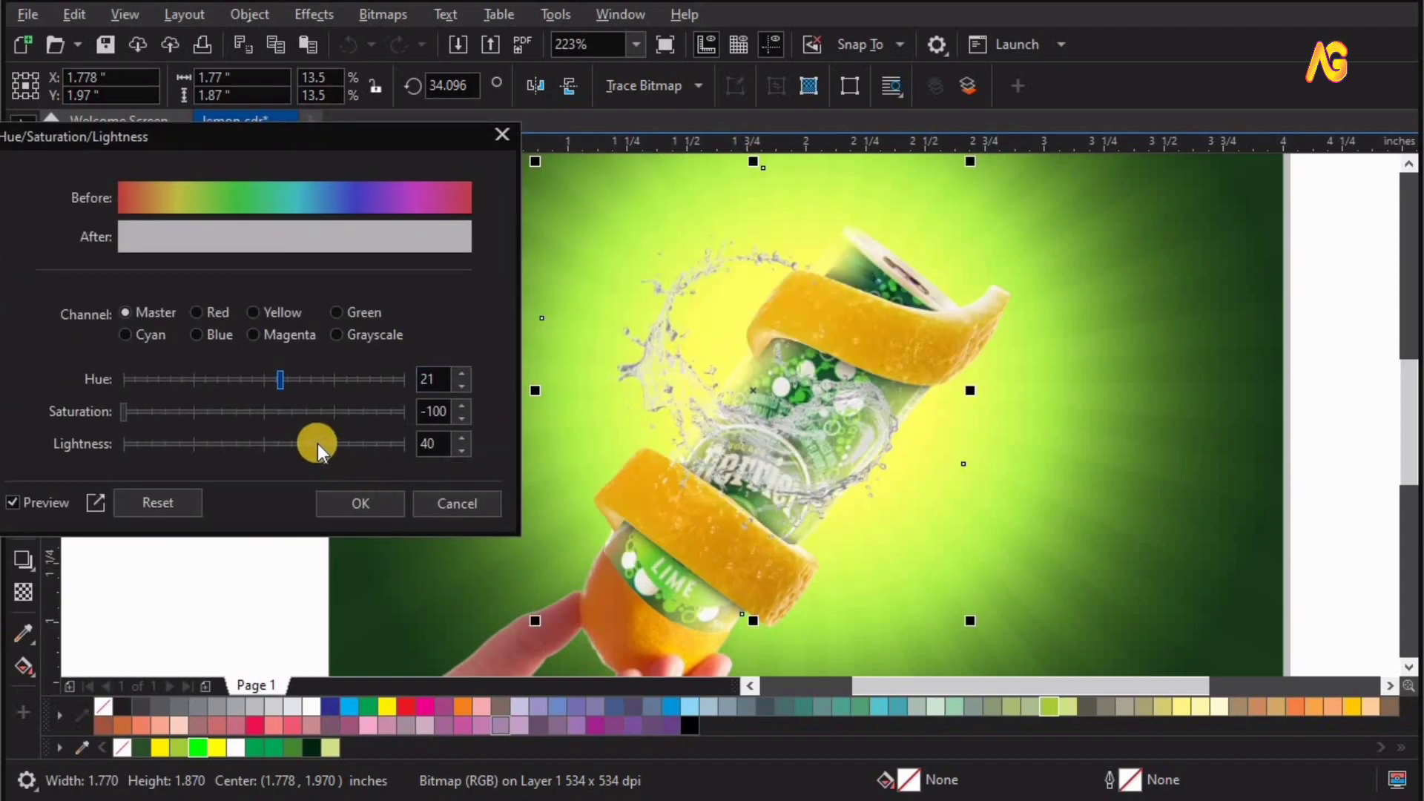
click(385, 453)
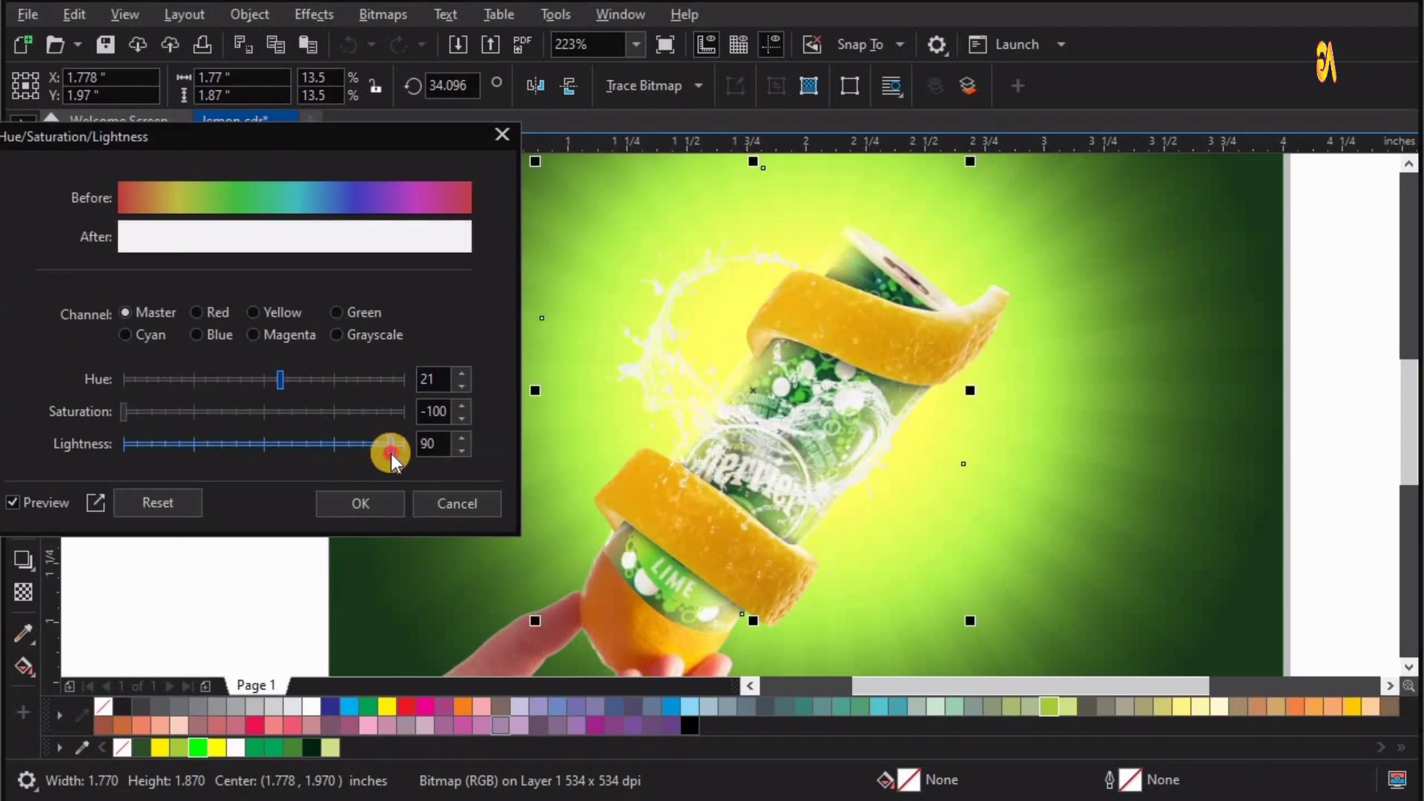
click(373, 454)
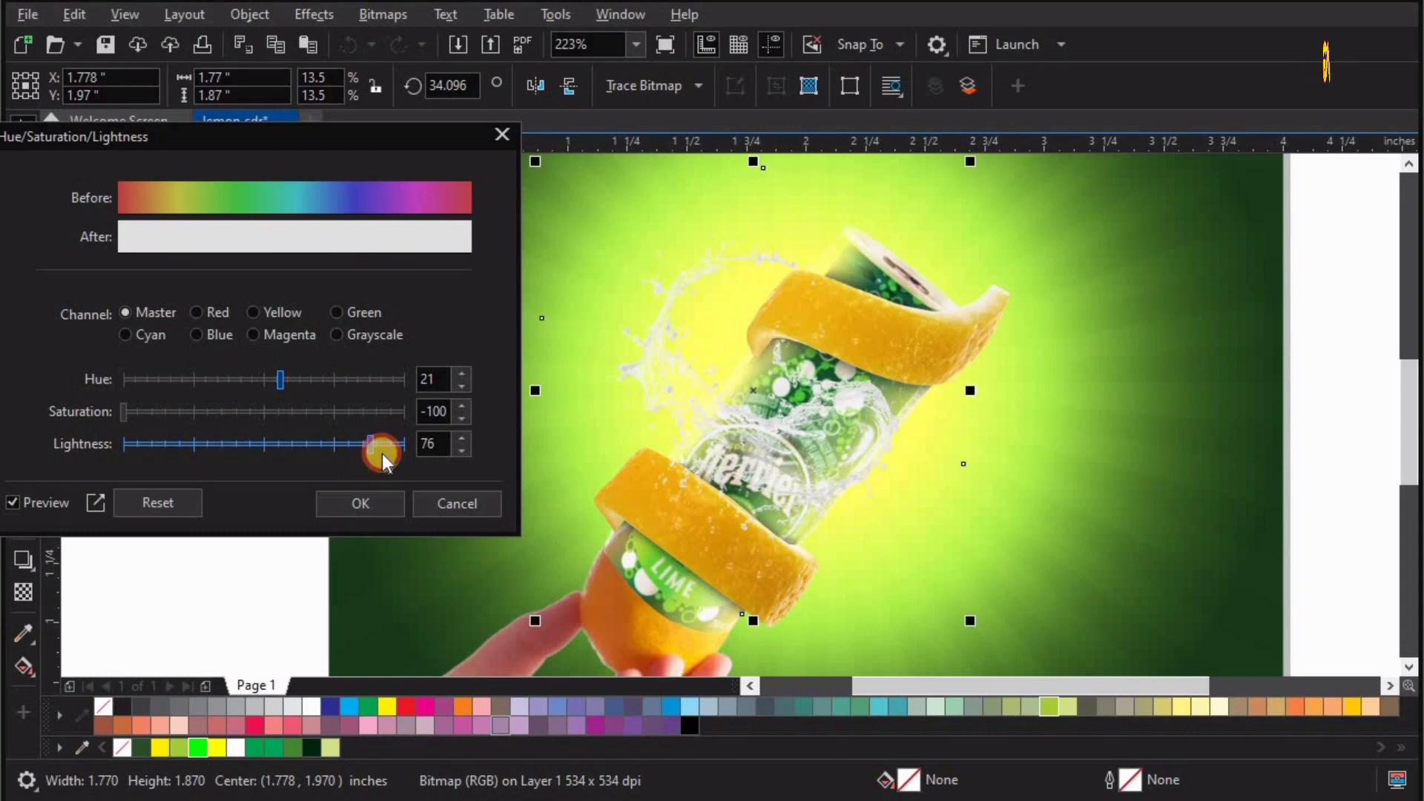
click(381, 453)
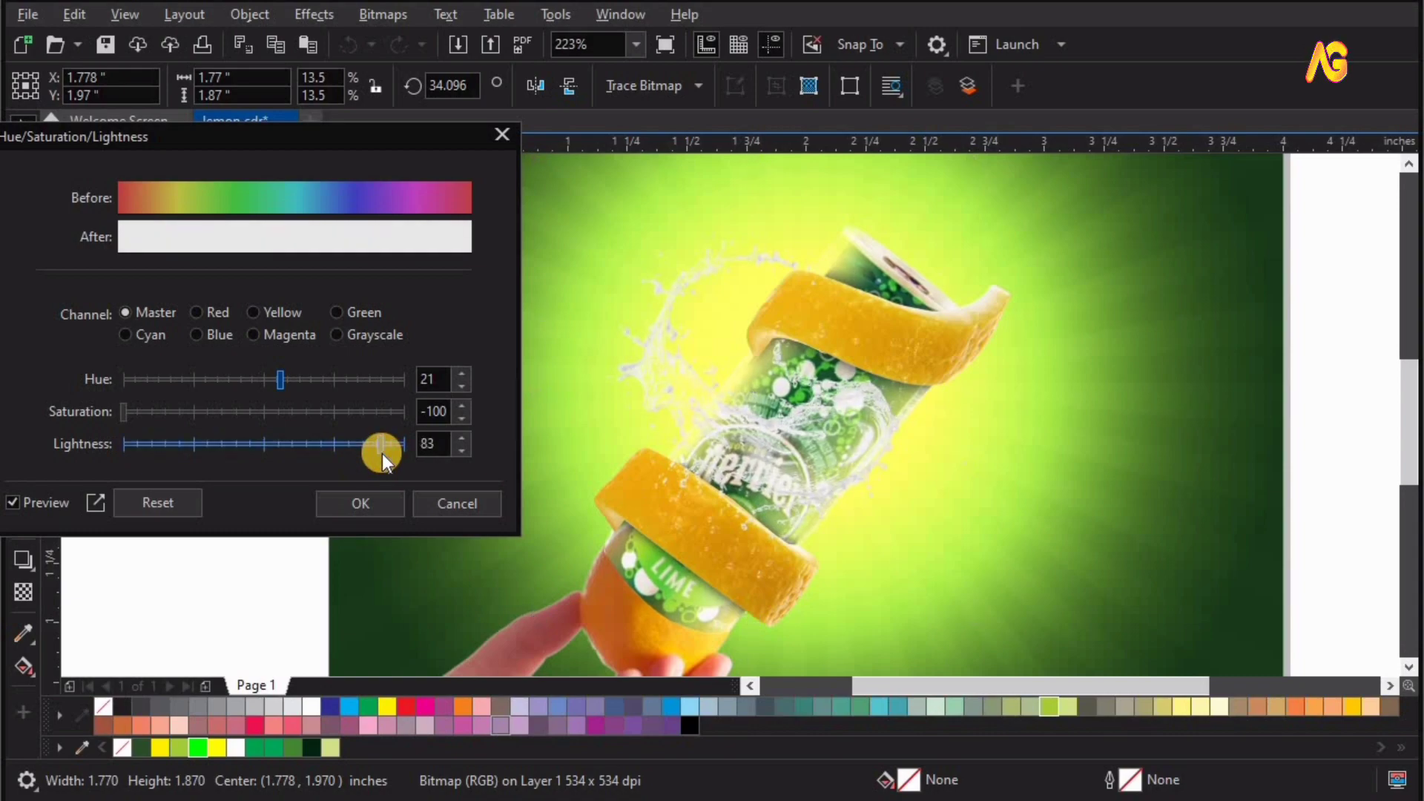
click(359, 504)
scroll(698, 491, down, 2)
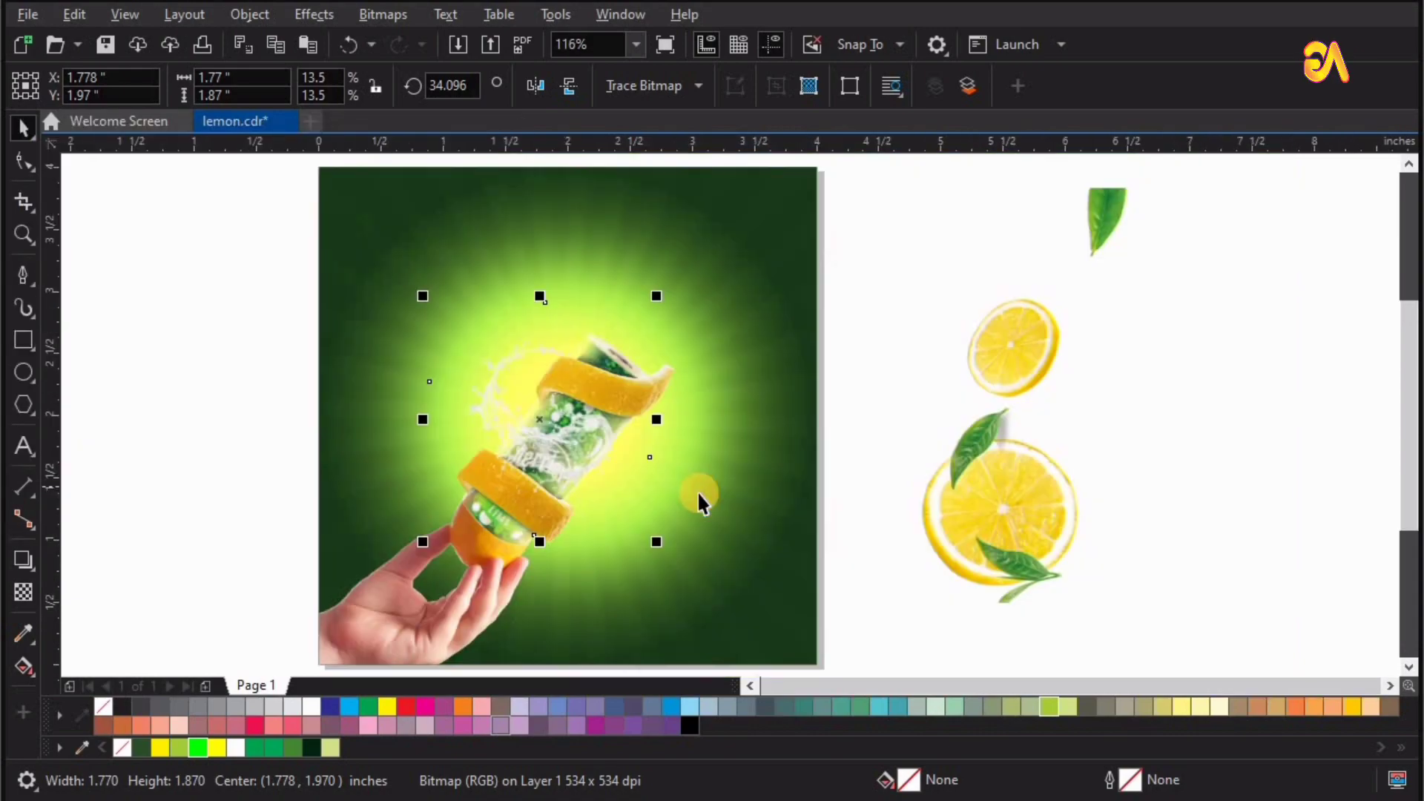
Widen the spread of the background's green radial fountain glow
click(734, 445)
key(g)
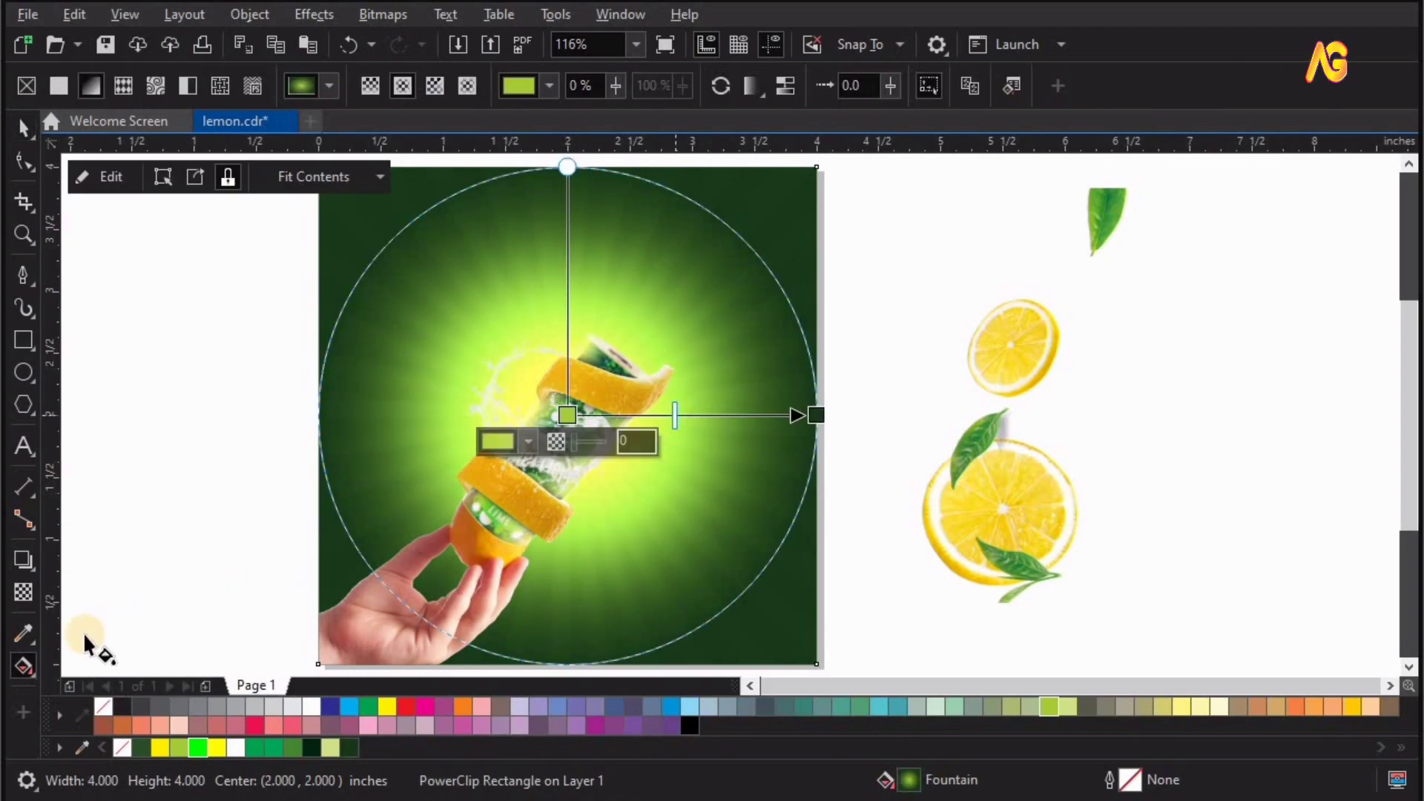
drag(675, 414, 629, 407)
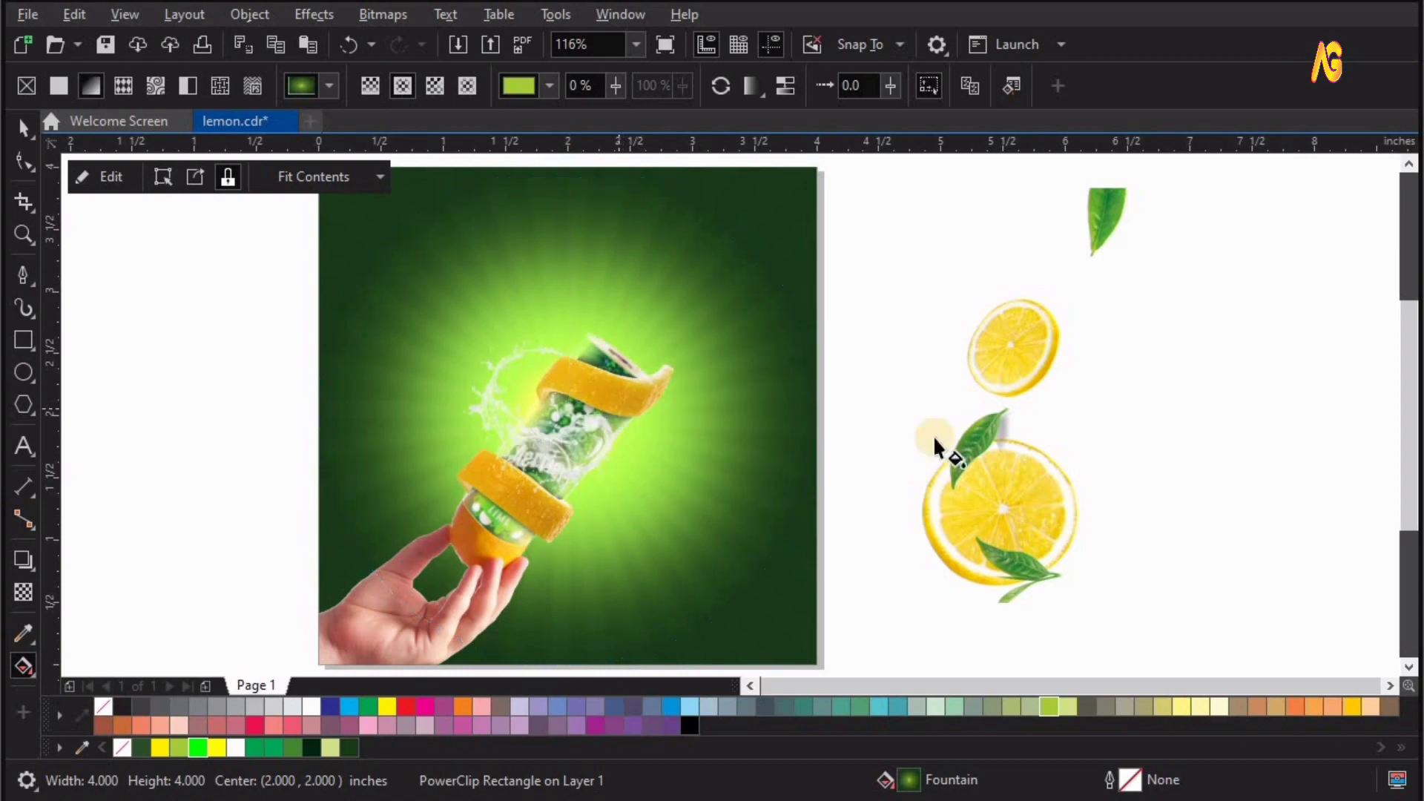
click(1039, 388)
key(space)
Enlarge the white splash slightly to about 1.9 inches and nudge it up-left
click(625, 522)
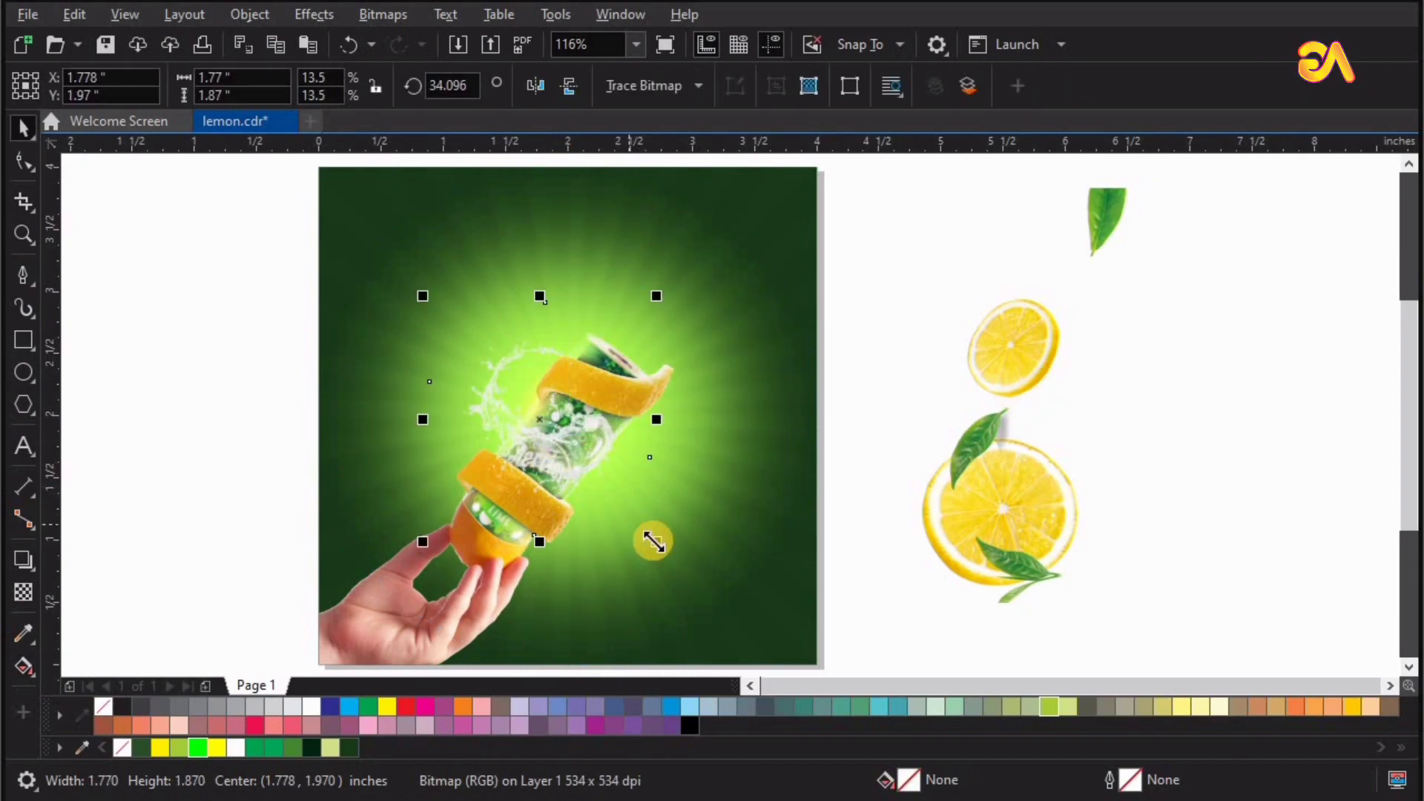
drag(676, 551, 685, 561)
key(z)
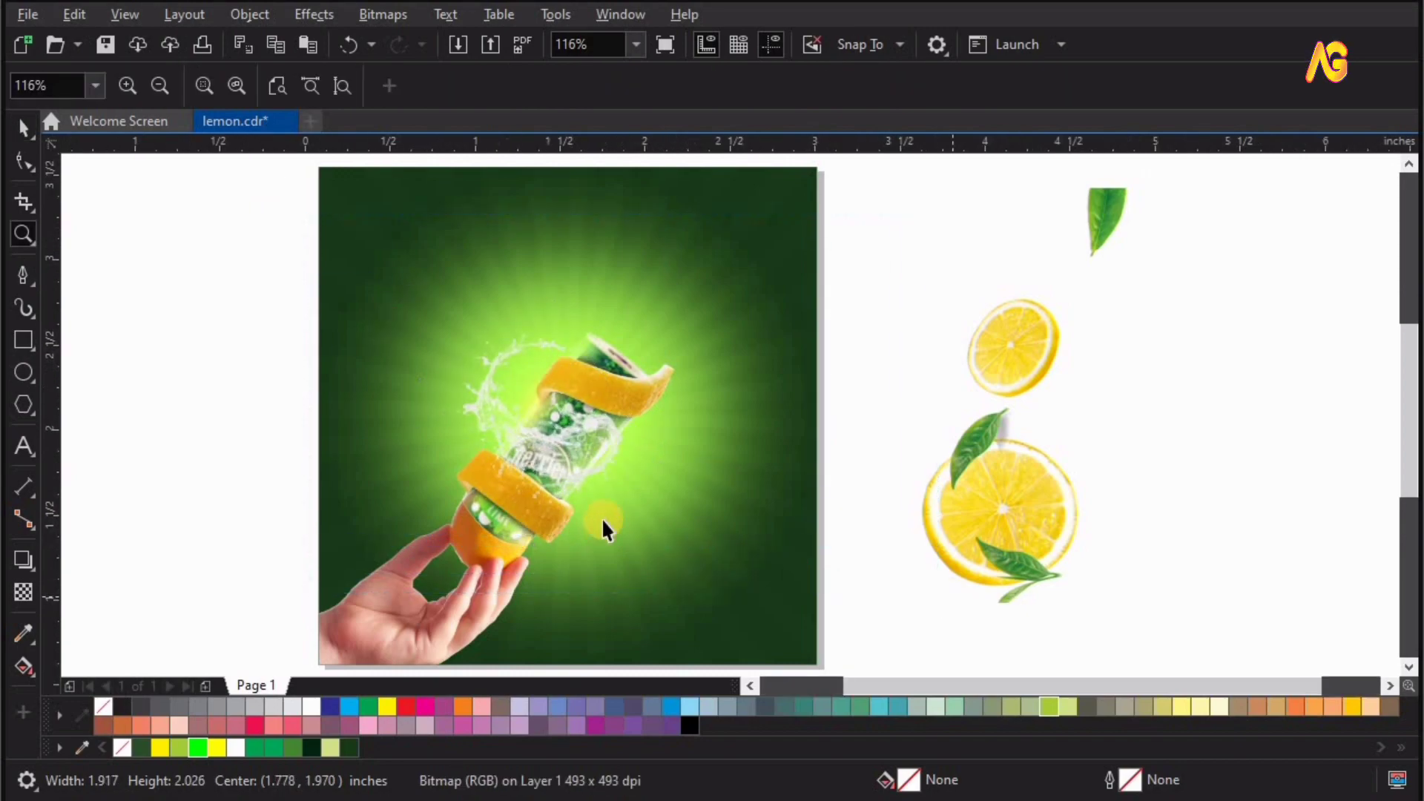
scroll(606, 489, up, 1)
key(space)
drag(612, 460, 602, 449)
Rearrange the splash so the Perrier label on the can shows clearly
drag(1046, 314, 1045, 315)
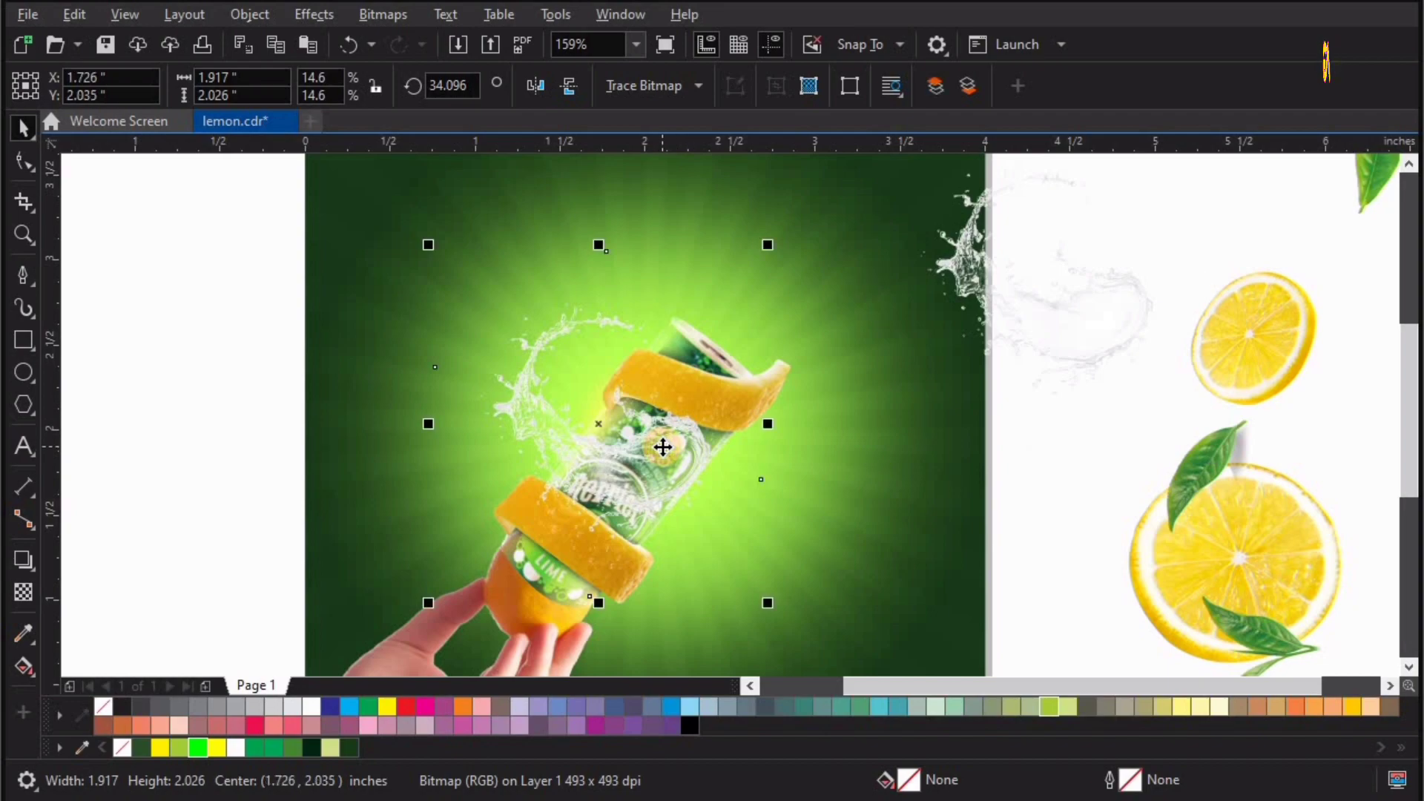
shift+click(383, 238)
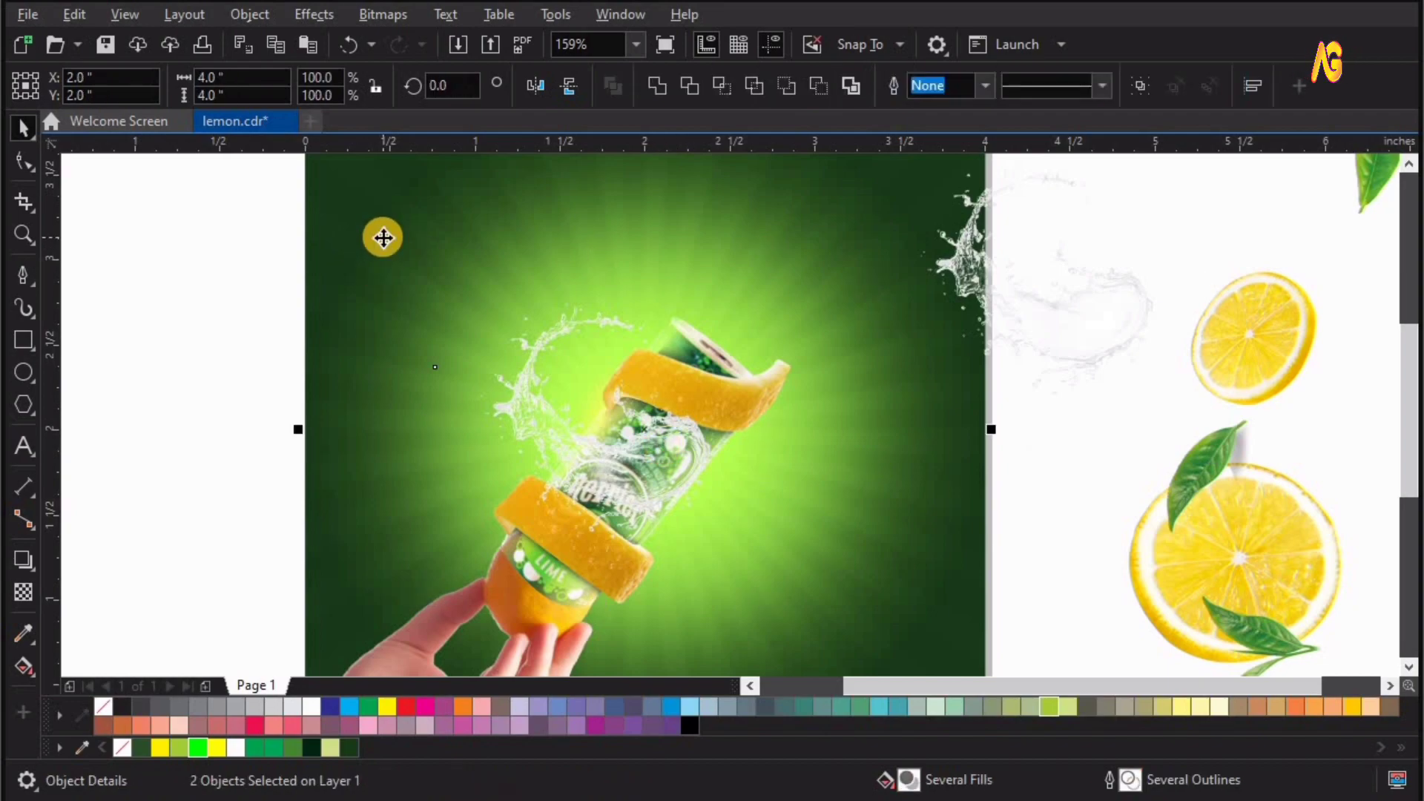
click(990, 516)
click(1060, 481)
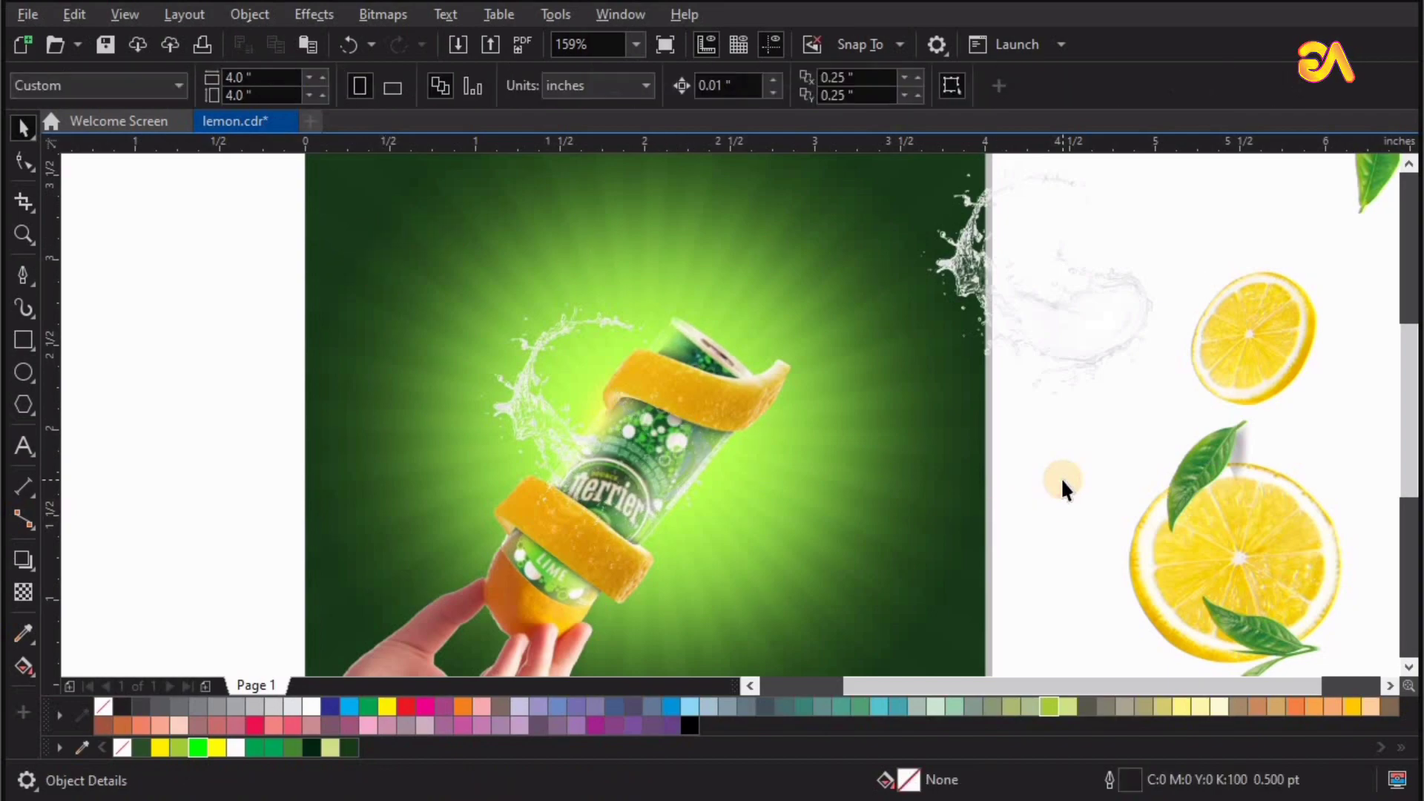
scroll(1016, 367, down, 1)
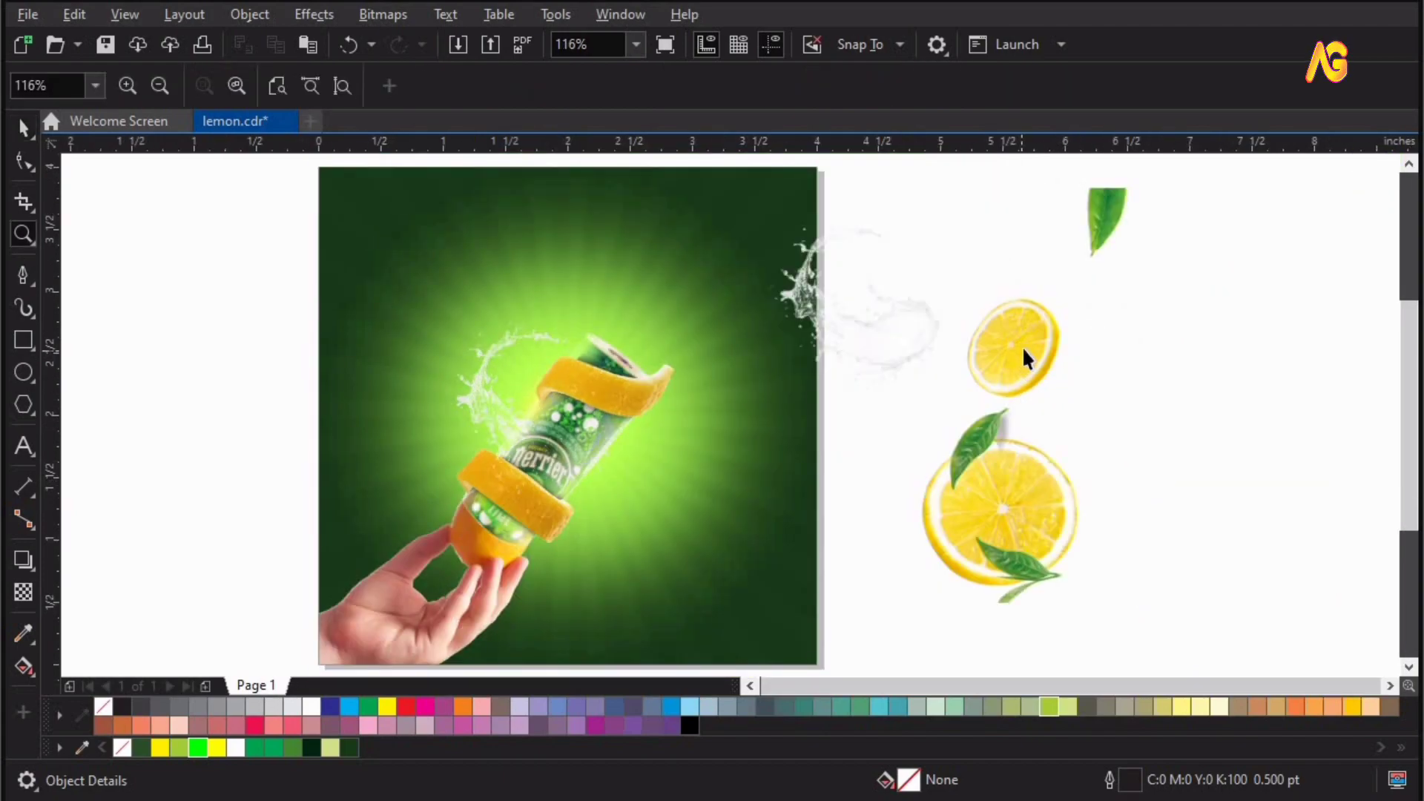
drag(1022, 349, 1106, 387)
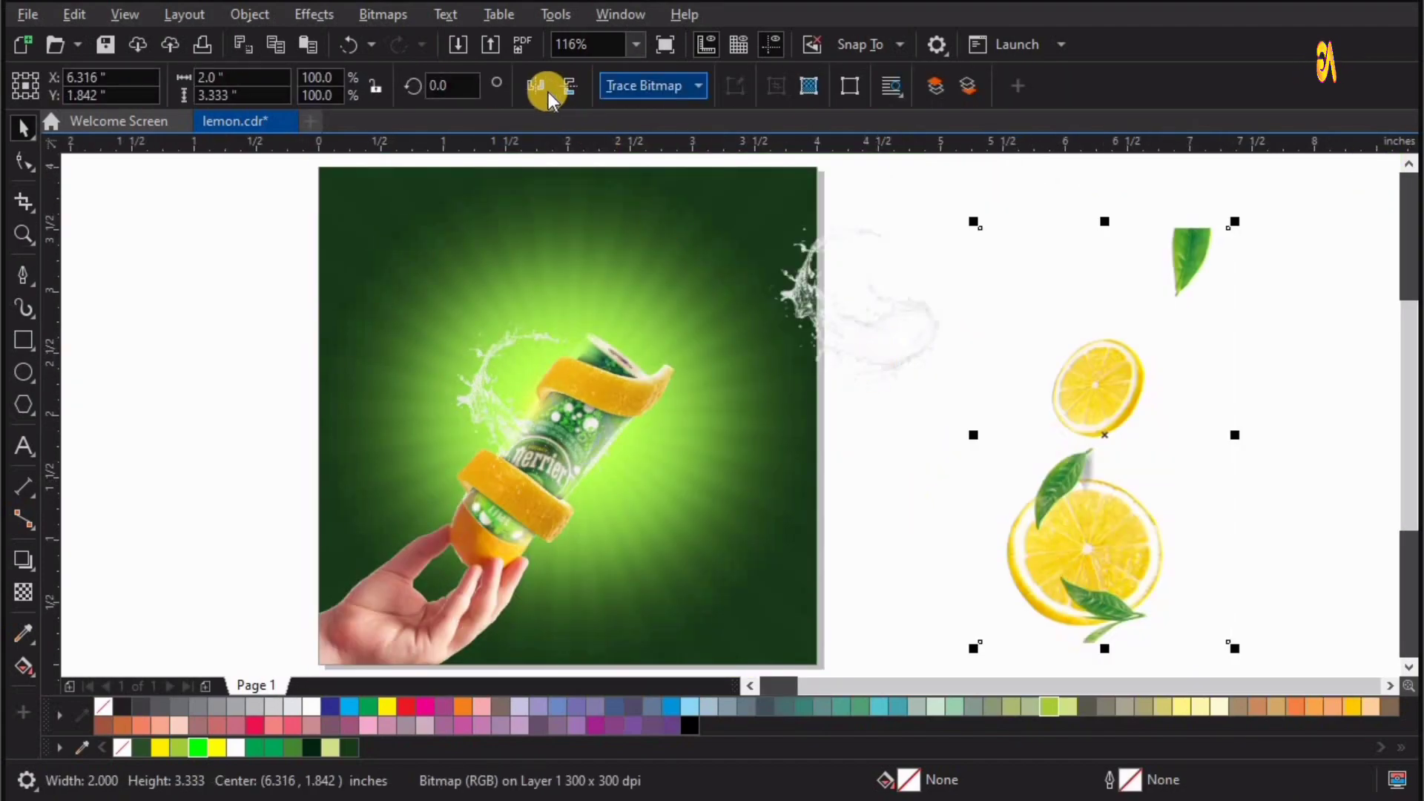
Crop the lemon image down to just the upper lemon slice
click(23, 161)
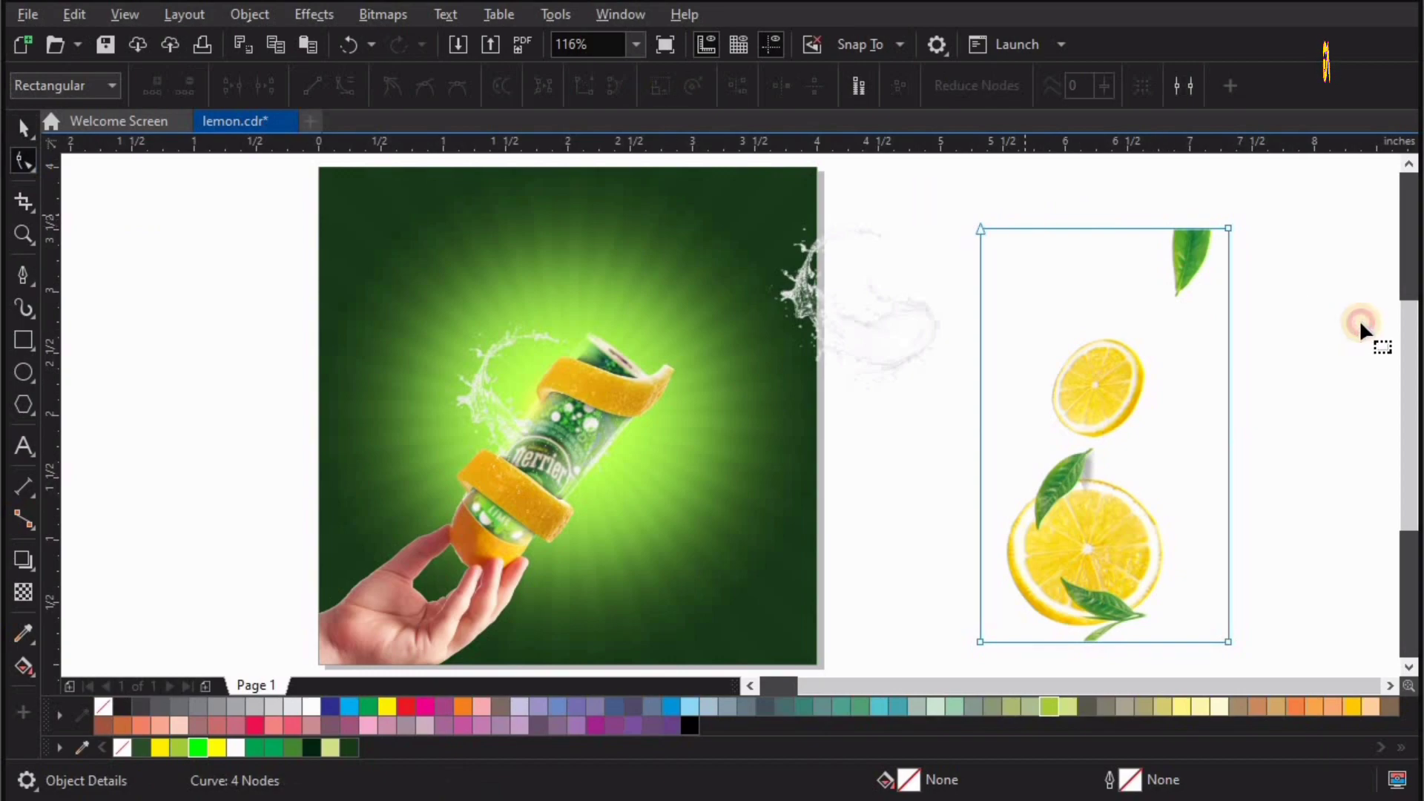
drag(1228, 230, 1235, 321)
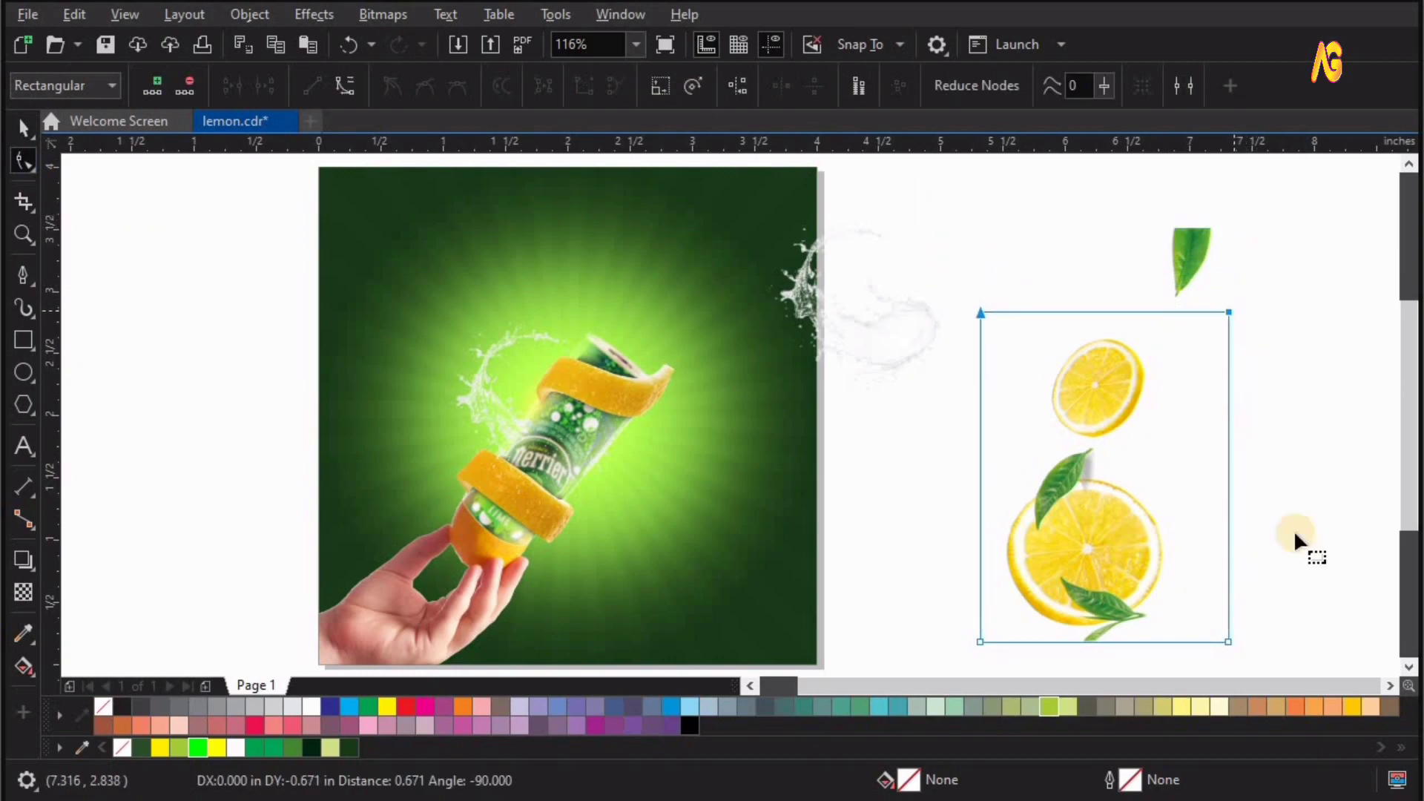
mouse_move(936, 710)
mouse_down()
mouse_move(989, 597)
mouse_move(979, 401)
mouse_move(1032, 398)
mouse_up()
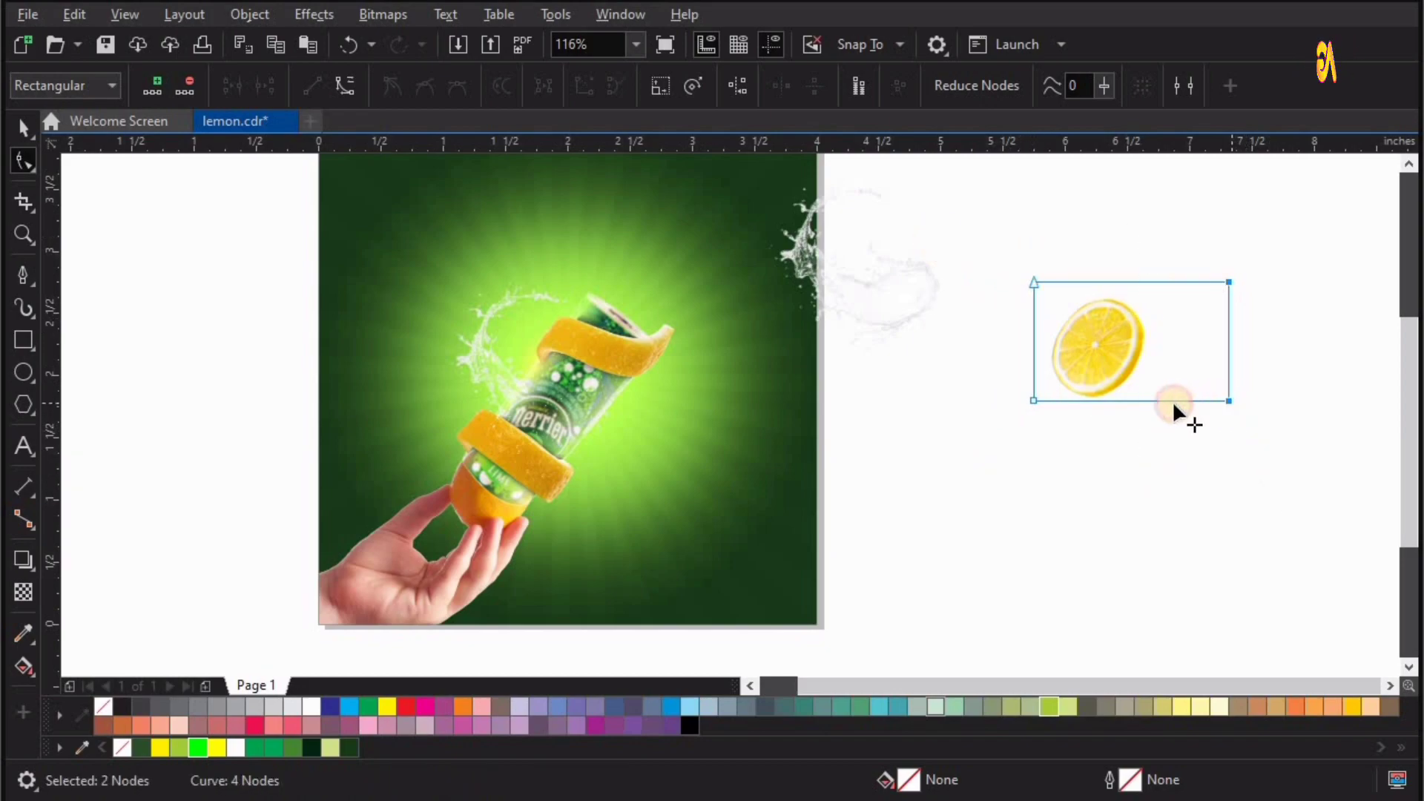
drag(1173, 406, 1161, 404)
key(space)
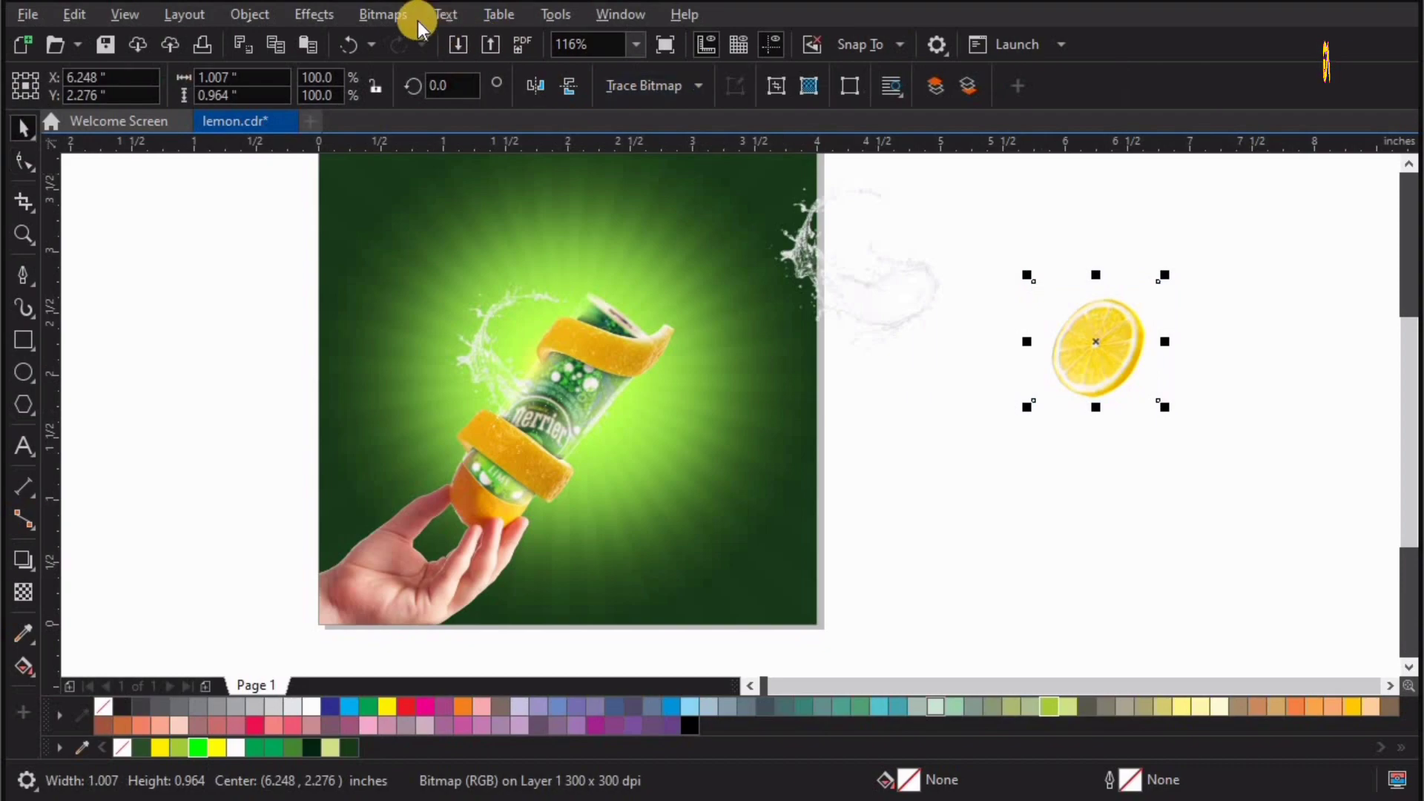
Convert the lemon slice to a 500 dpi bitmap and move it to the poster's upper left
click(406, 33)
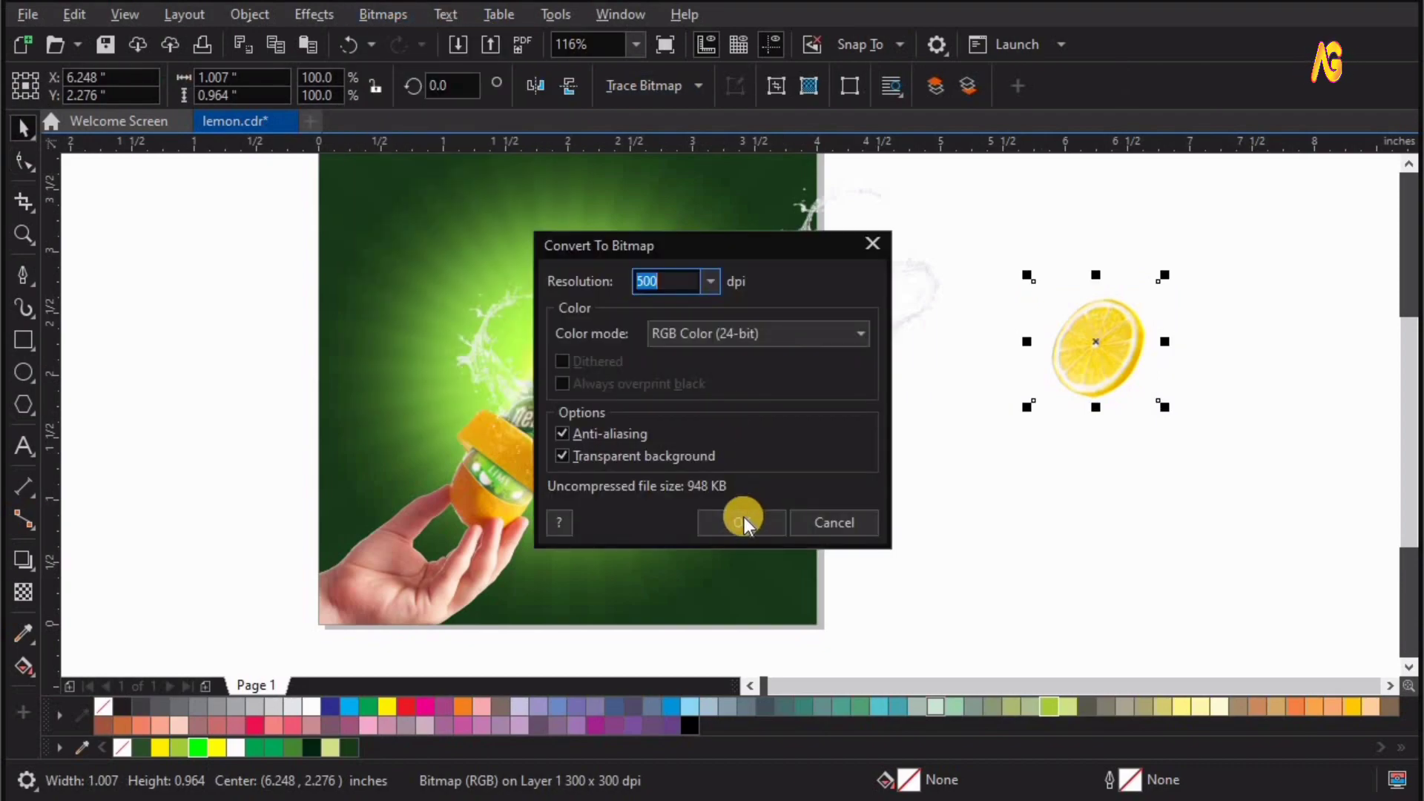
click(742, 525)
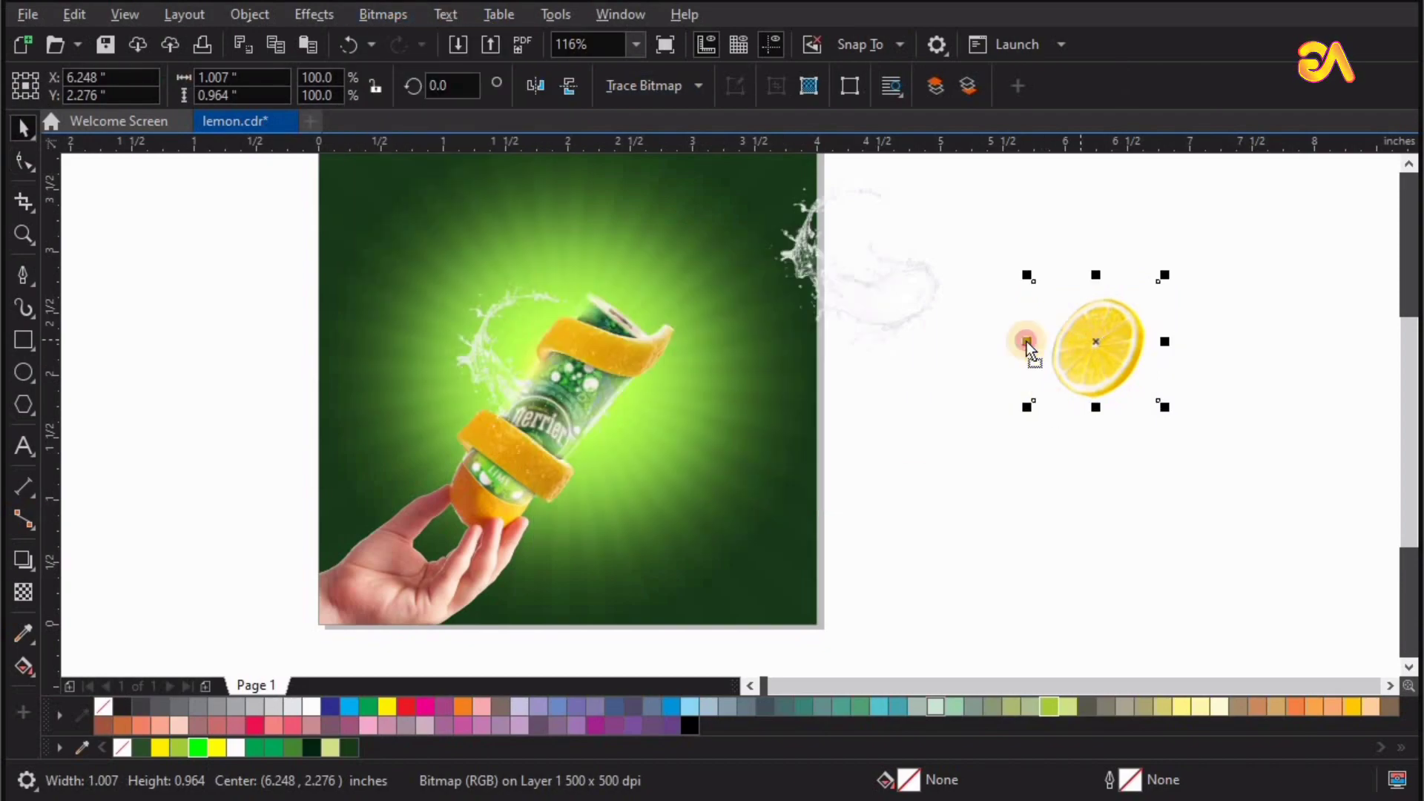
drag(1026, 341, 466, 297)
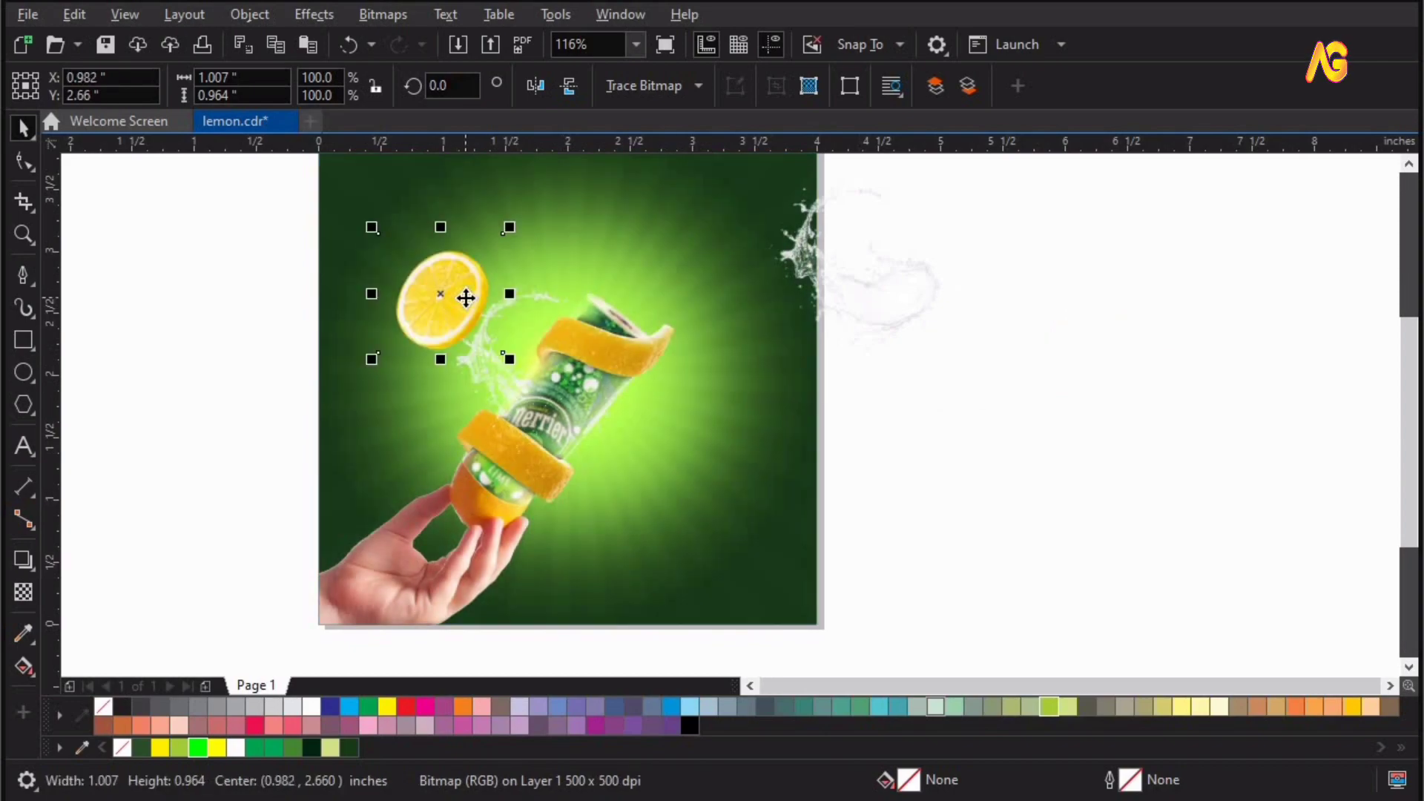
Shrink the lemon slice to about 68% and place it just left of the can's top
click(463, 347)
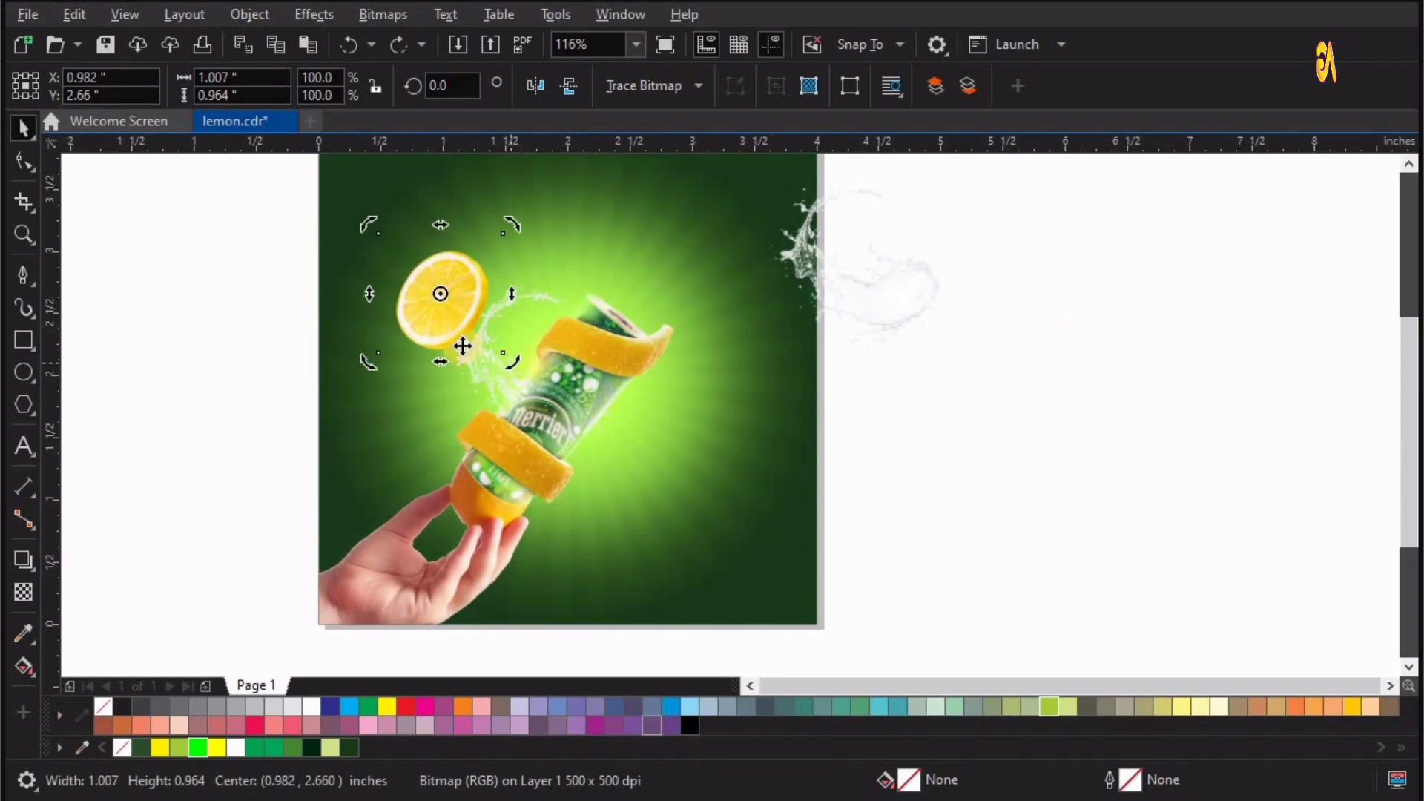
drag(508, 361, 493, 344)
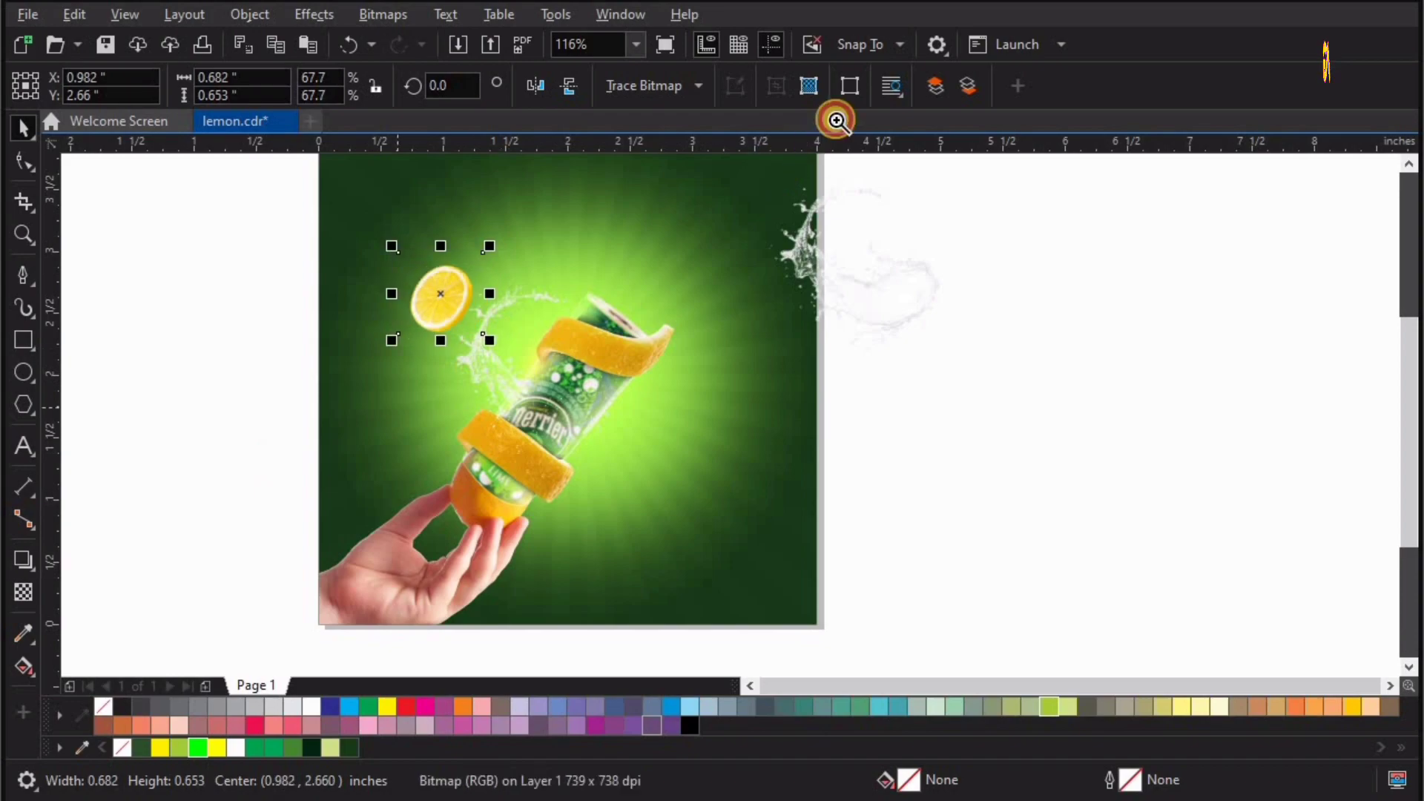
key(z)
click(566, 305)
key(space)
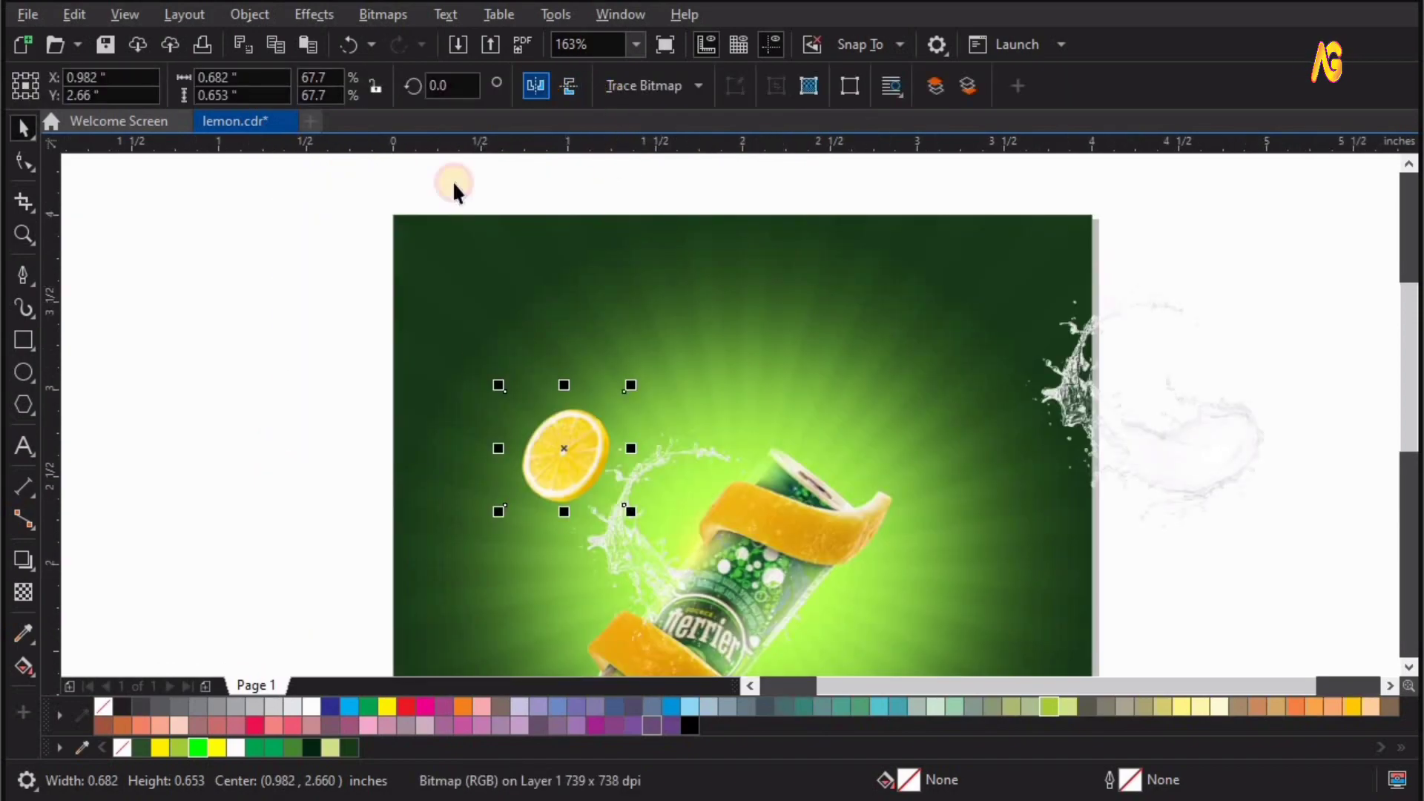
drag(549, 463, 541, 447)
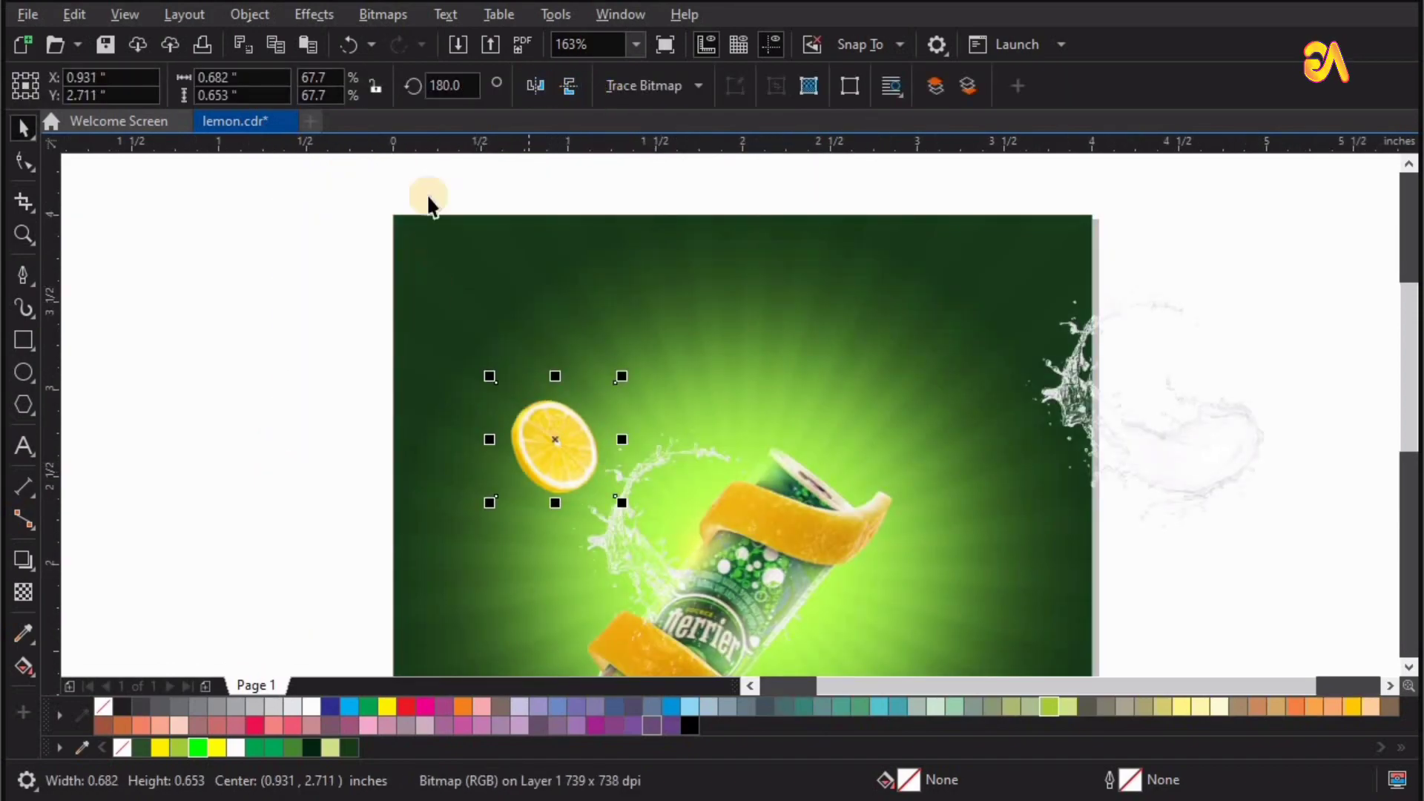
click(321, 16)
mouse_move(339, 99)
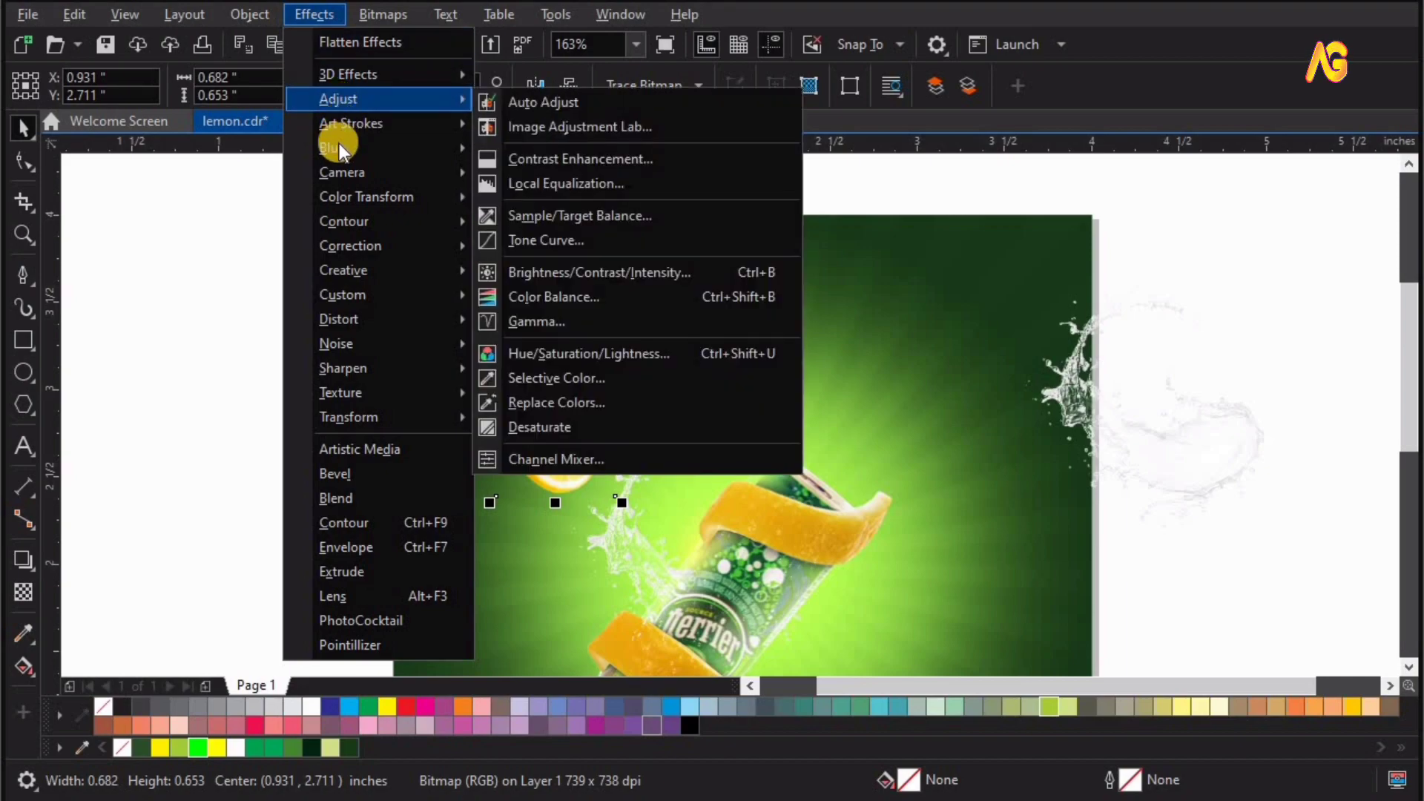
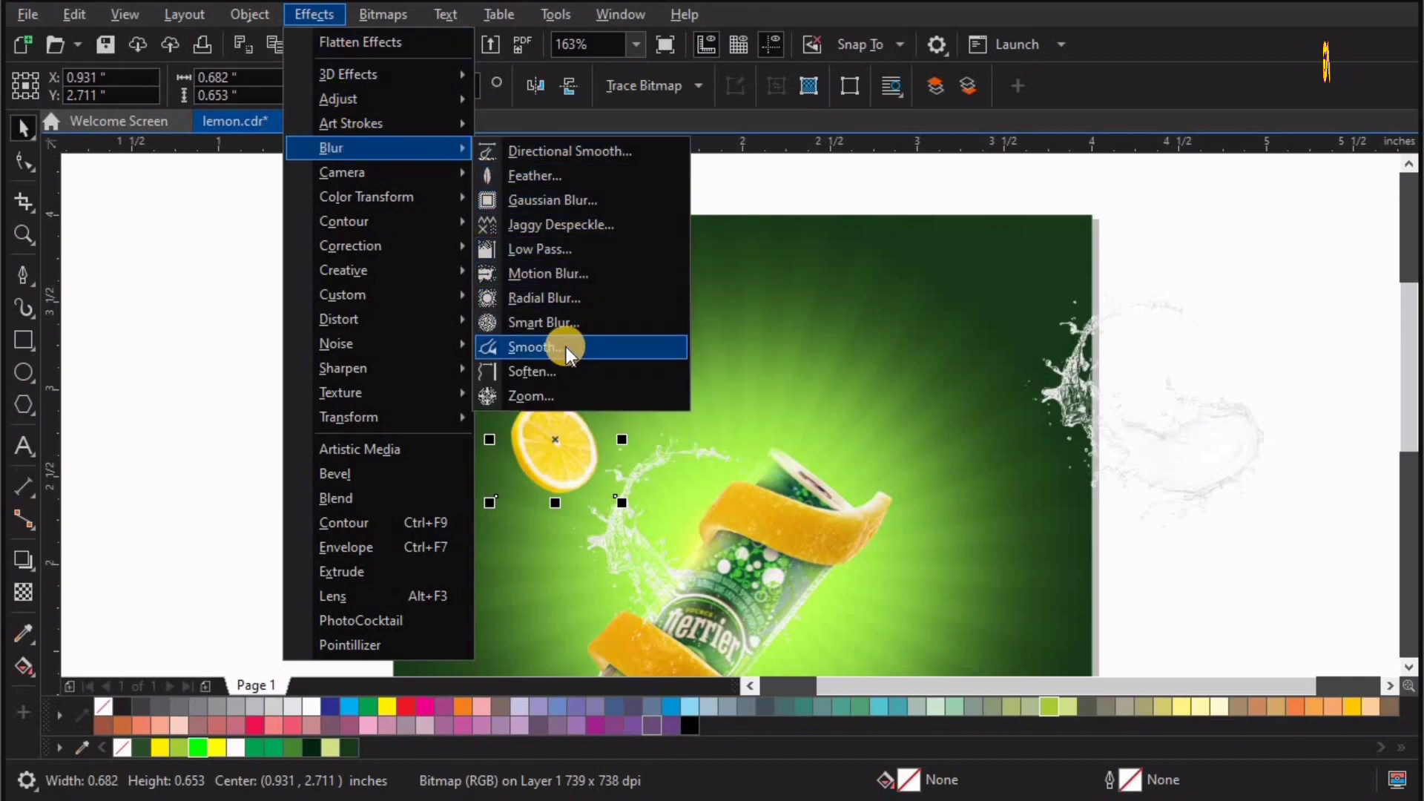
Give the small lemon slice a motion blur with distance 63, then begin an envelope edit
click(576, 278)
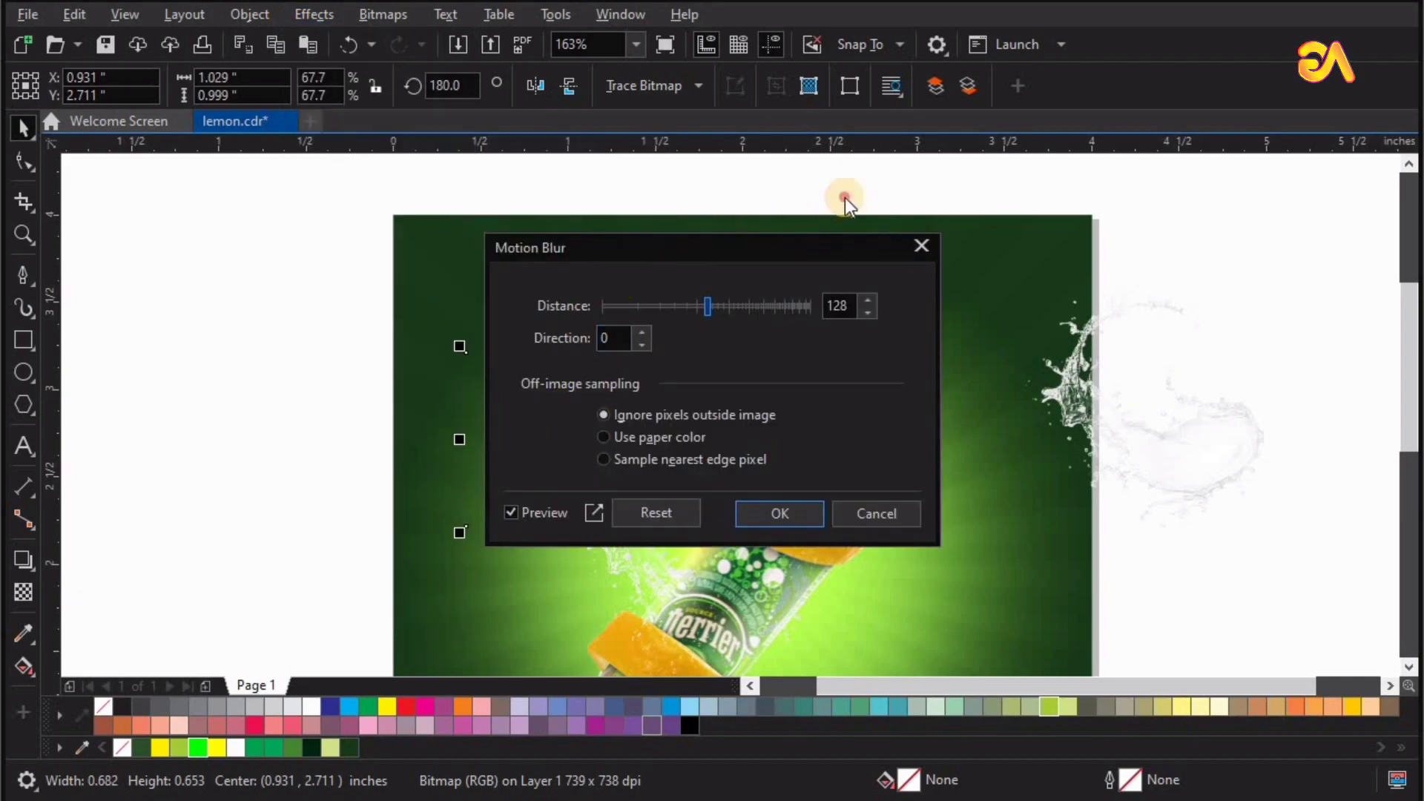
drag(843, 197, 844, 198)
mouse_move(987, 260)
mouse_down()
mouse_move(893, 257)
mouse_move(851, 286)
mouse_move(940, 255)
mouse_up()
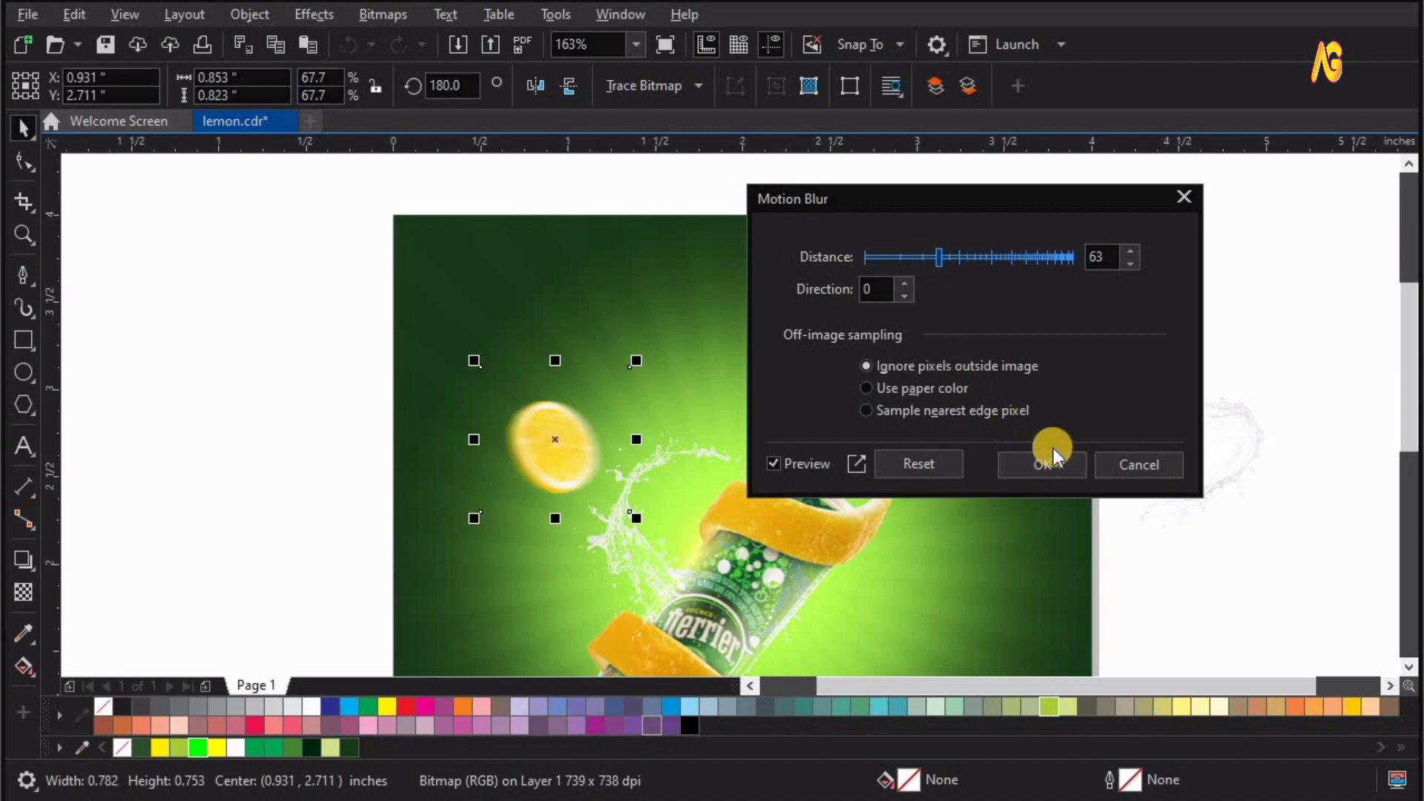
click(1043, 466)
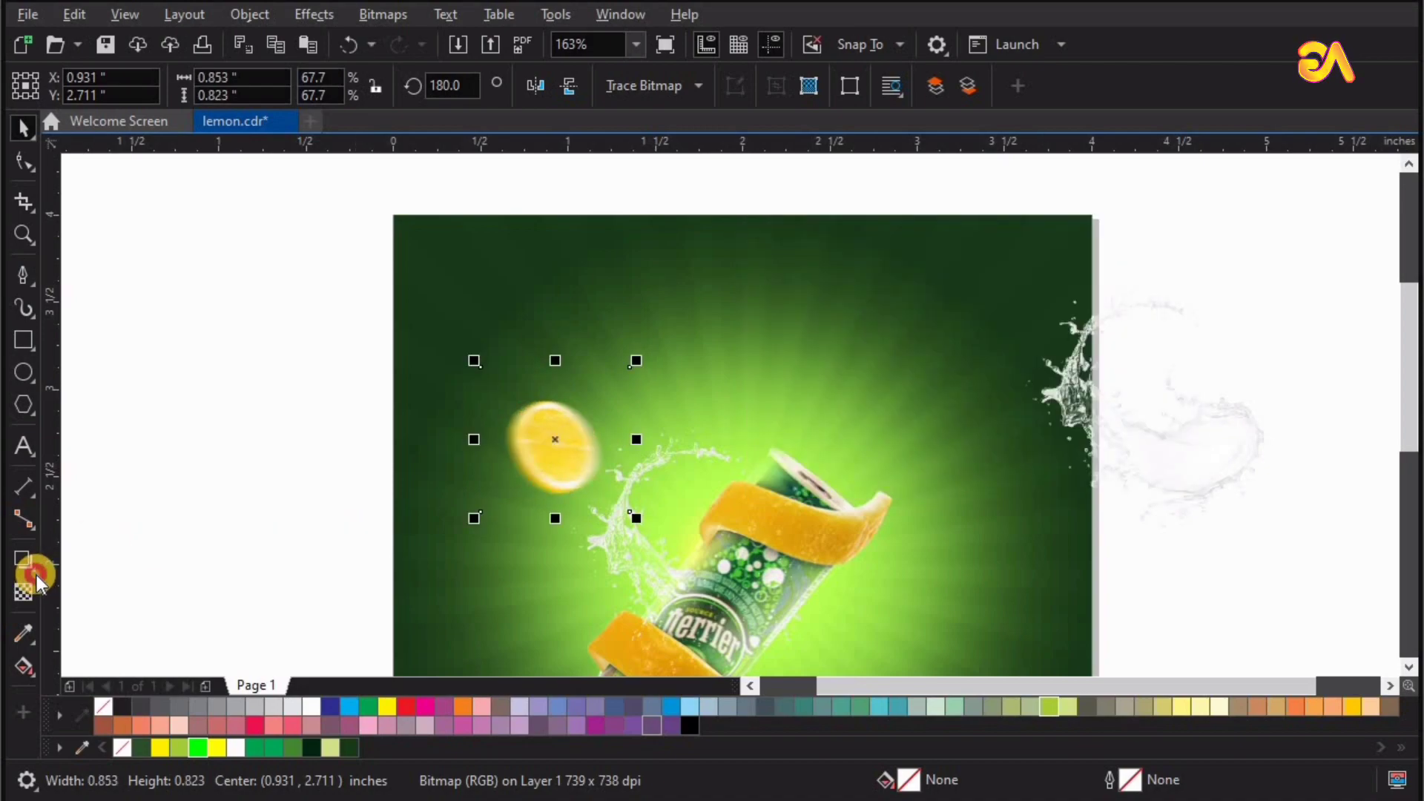
click(37, 571)
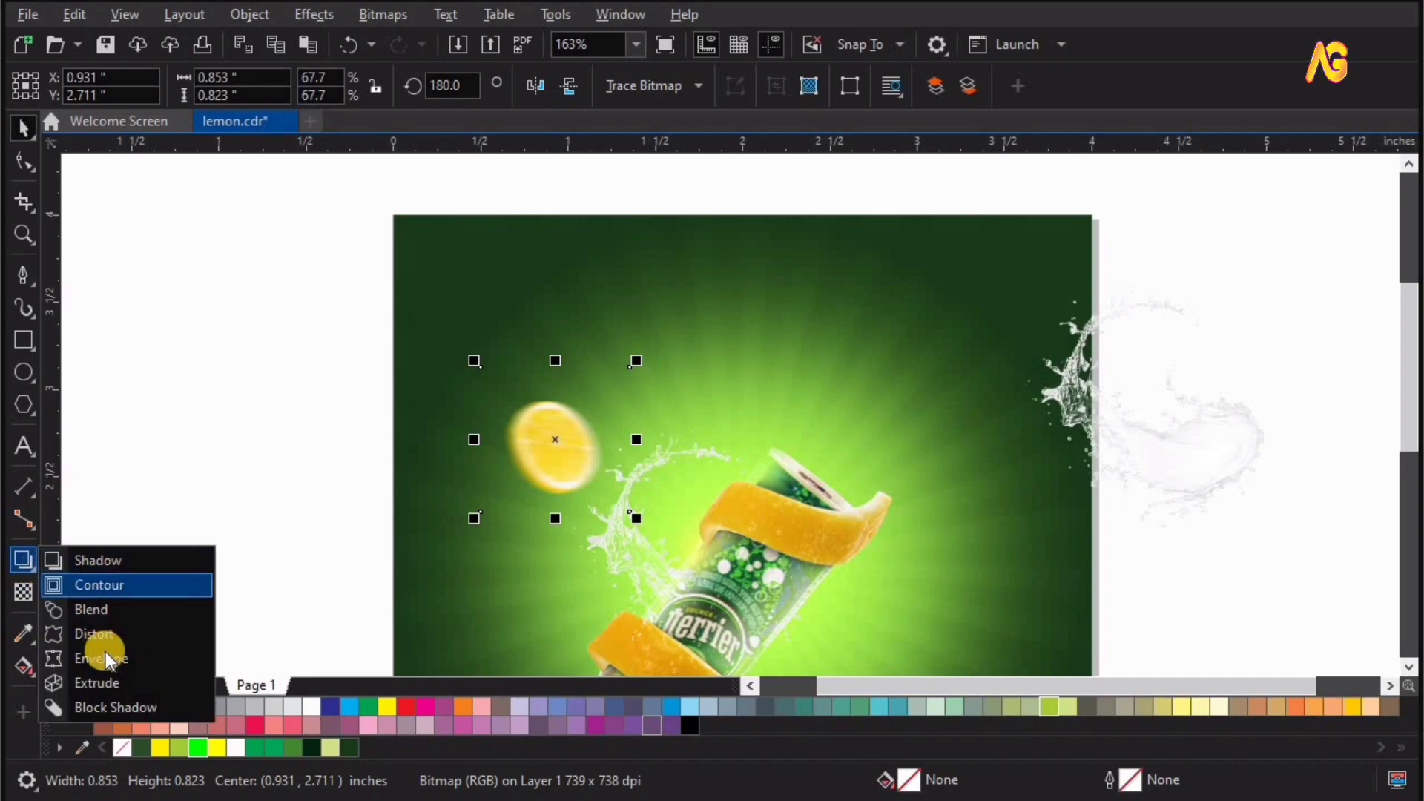
click(101, 658)
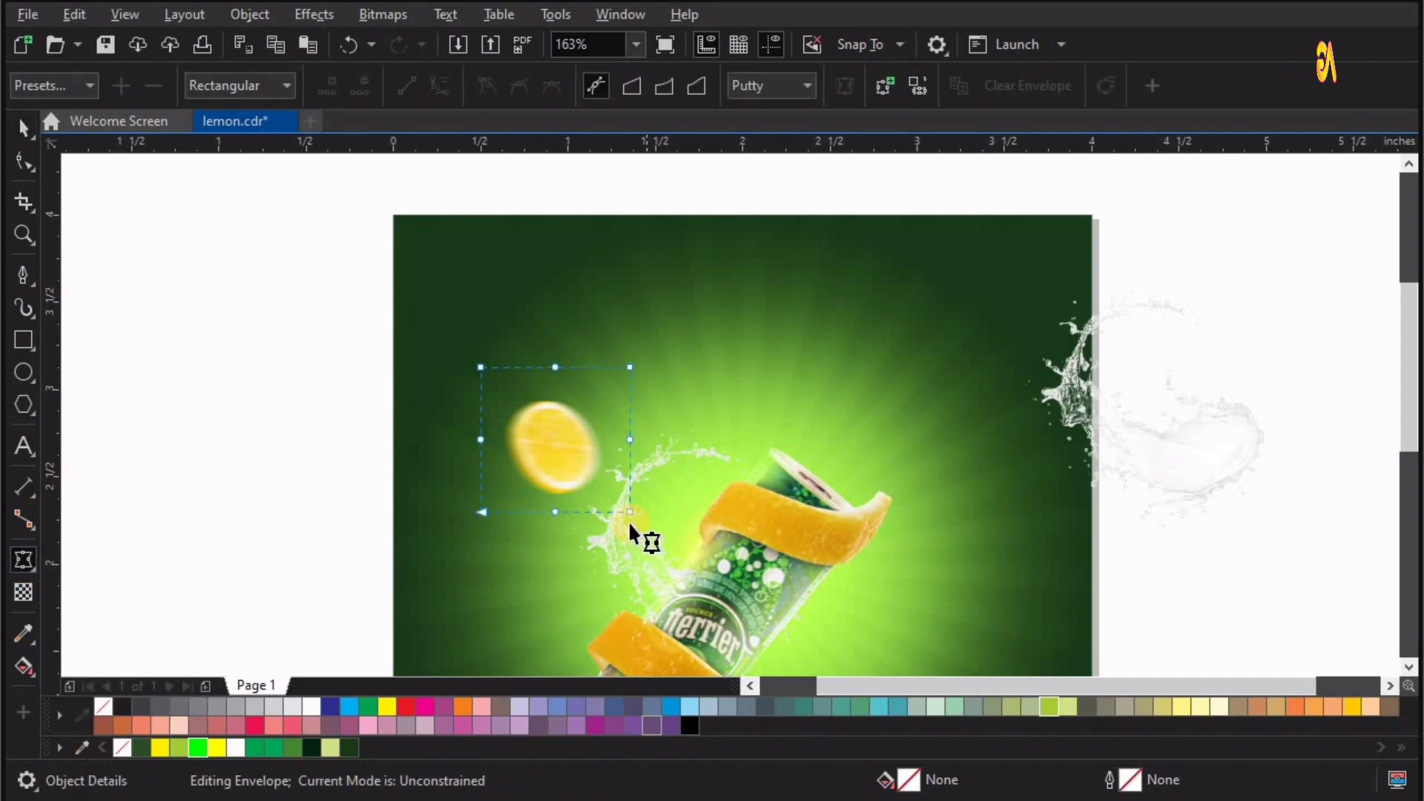
Bend the blurred lemon slice by dragging an envelope corner, then nudge it into place
drag(645, 531, 657, 538)
key(space)
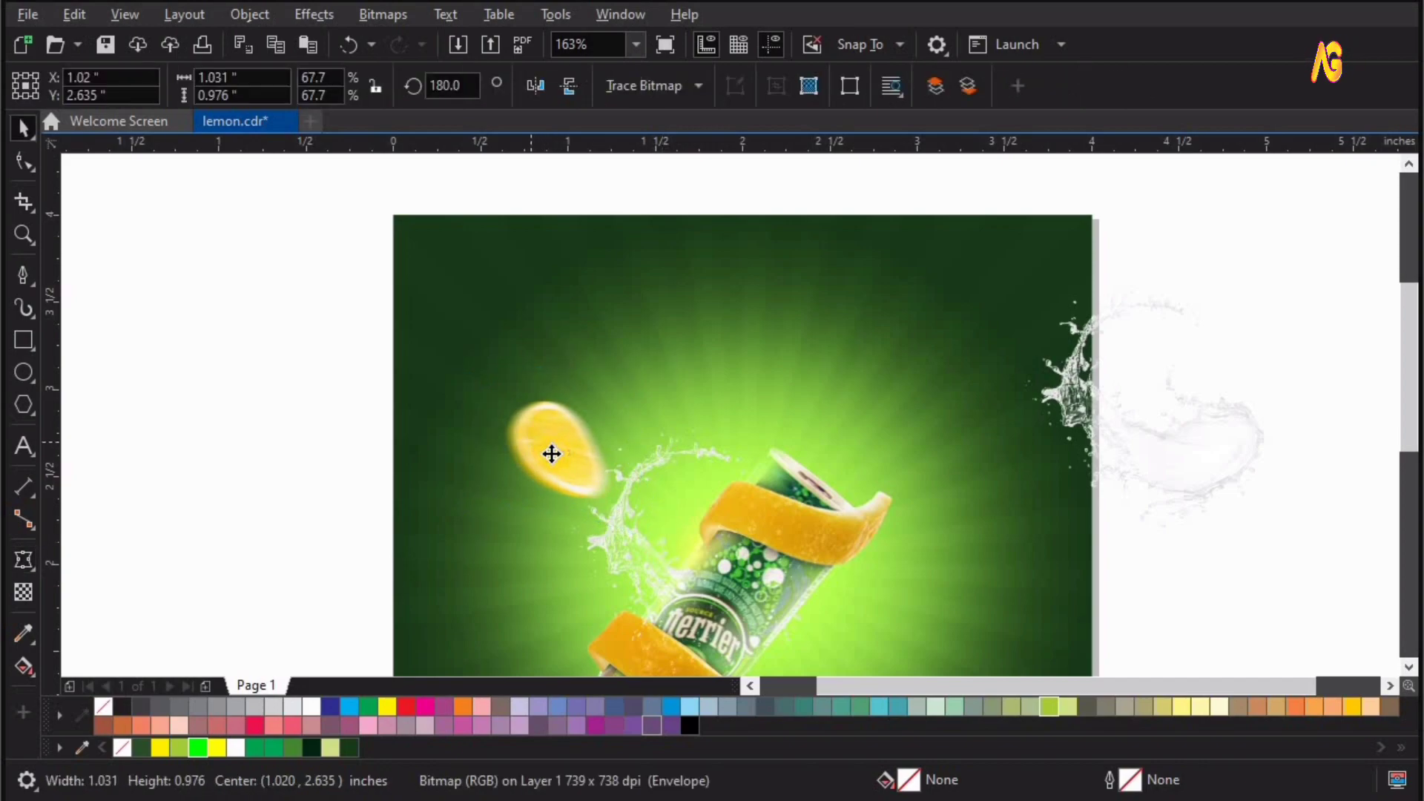
drag(545, 445, 545, 445)
Move the off-page water splash onto the image, shrink it, mirror it horizontally and lower it
scroll(509, 415, down, 3)
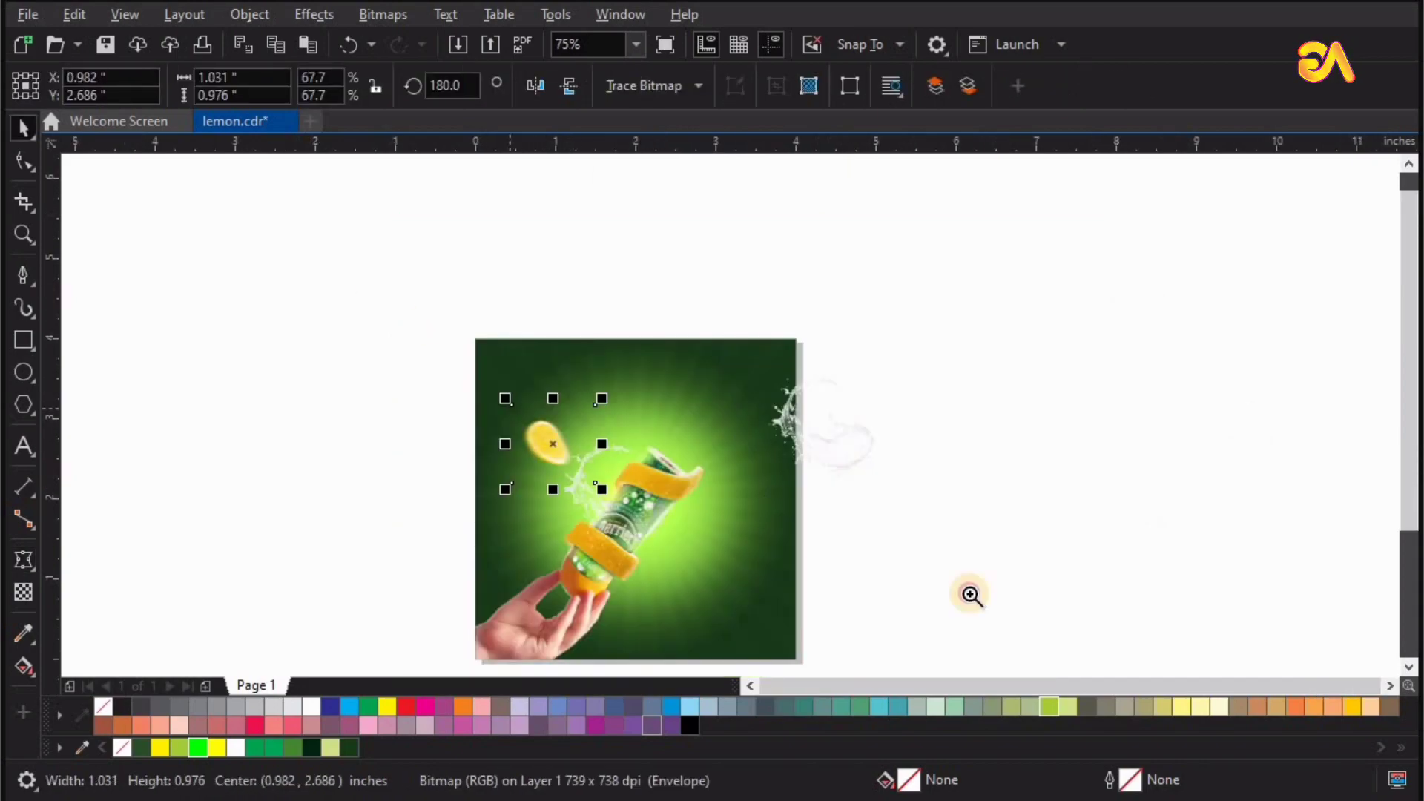
drag(387, 296, 970, 594)
click(871, 616)
drag(981, 401, 800, 596)
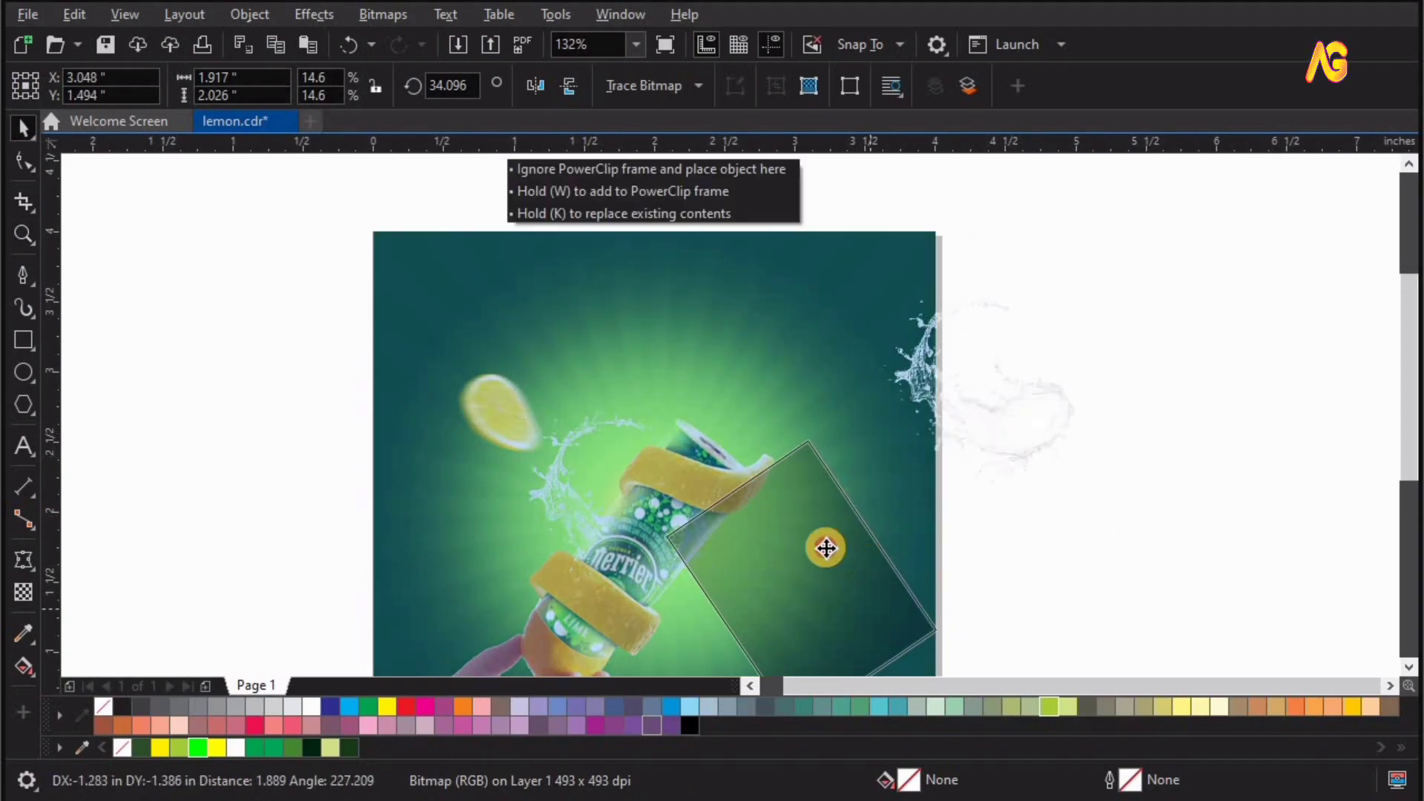
key(z)
scroll(785, 378, up, 1)
key(space)
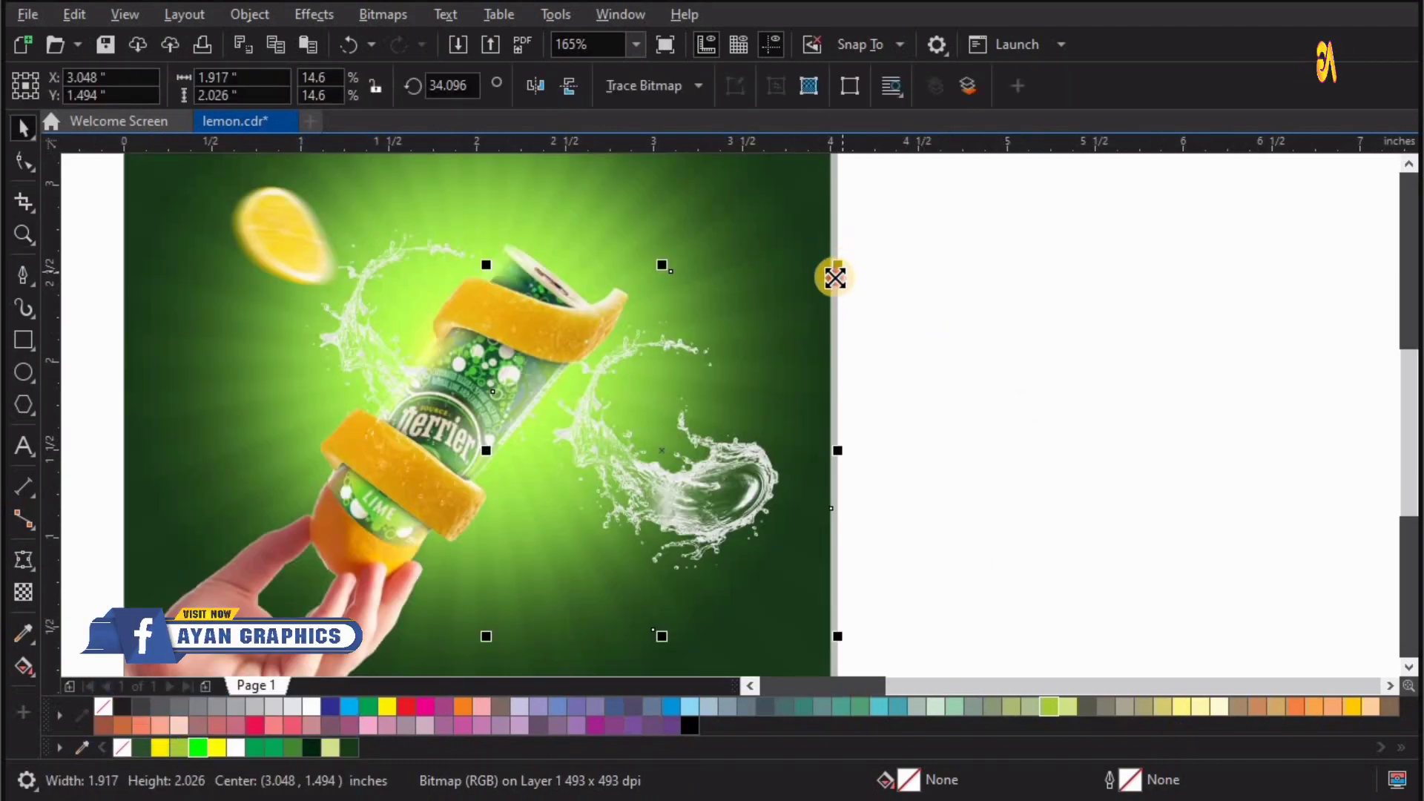
drag(832, 273, 796, 308)
click(532, 88)
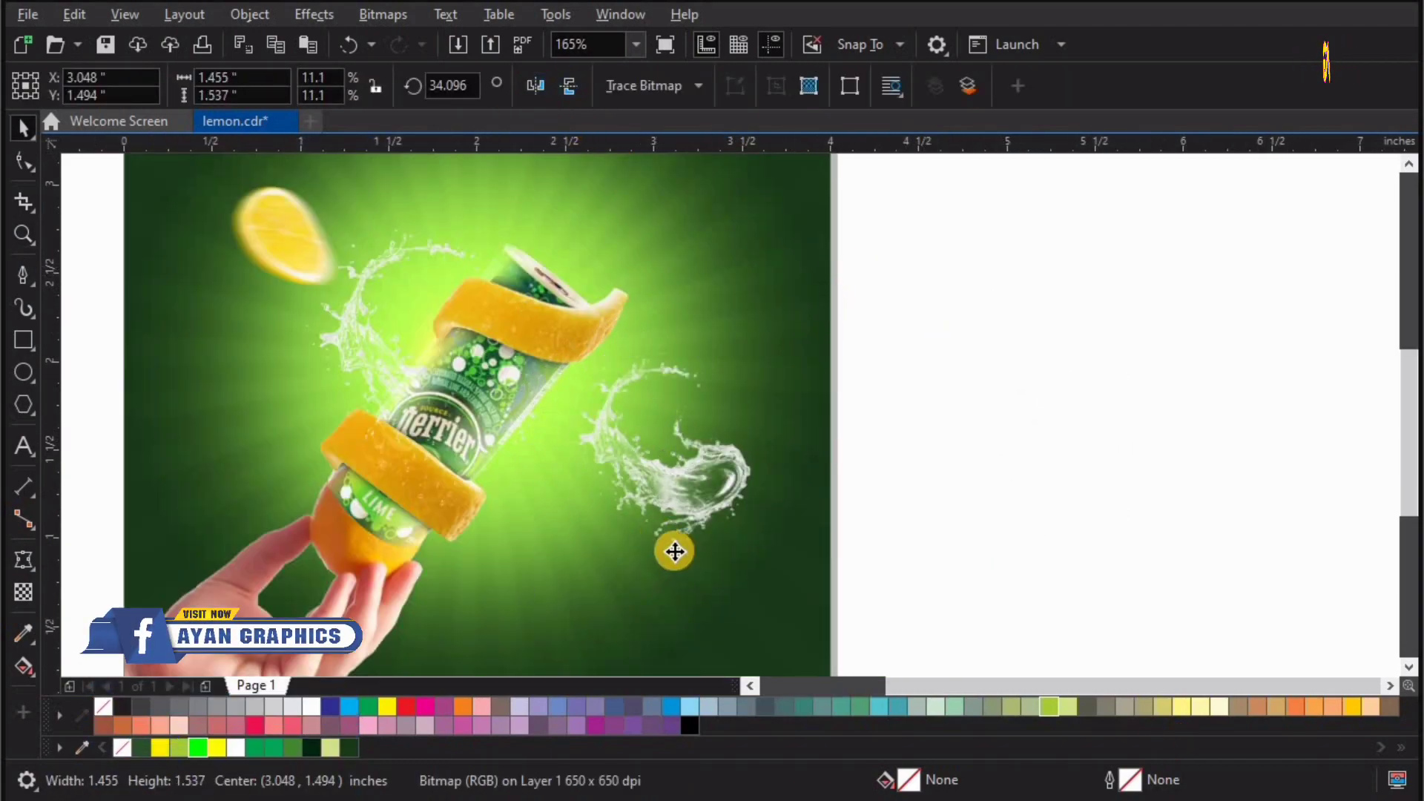
drag(693, 475, 701, 510)
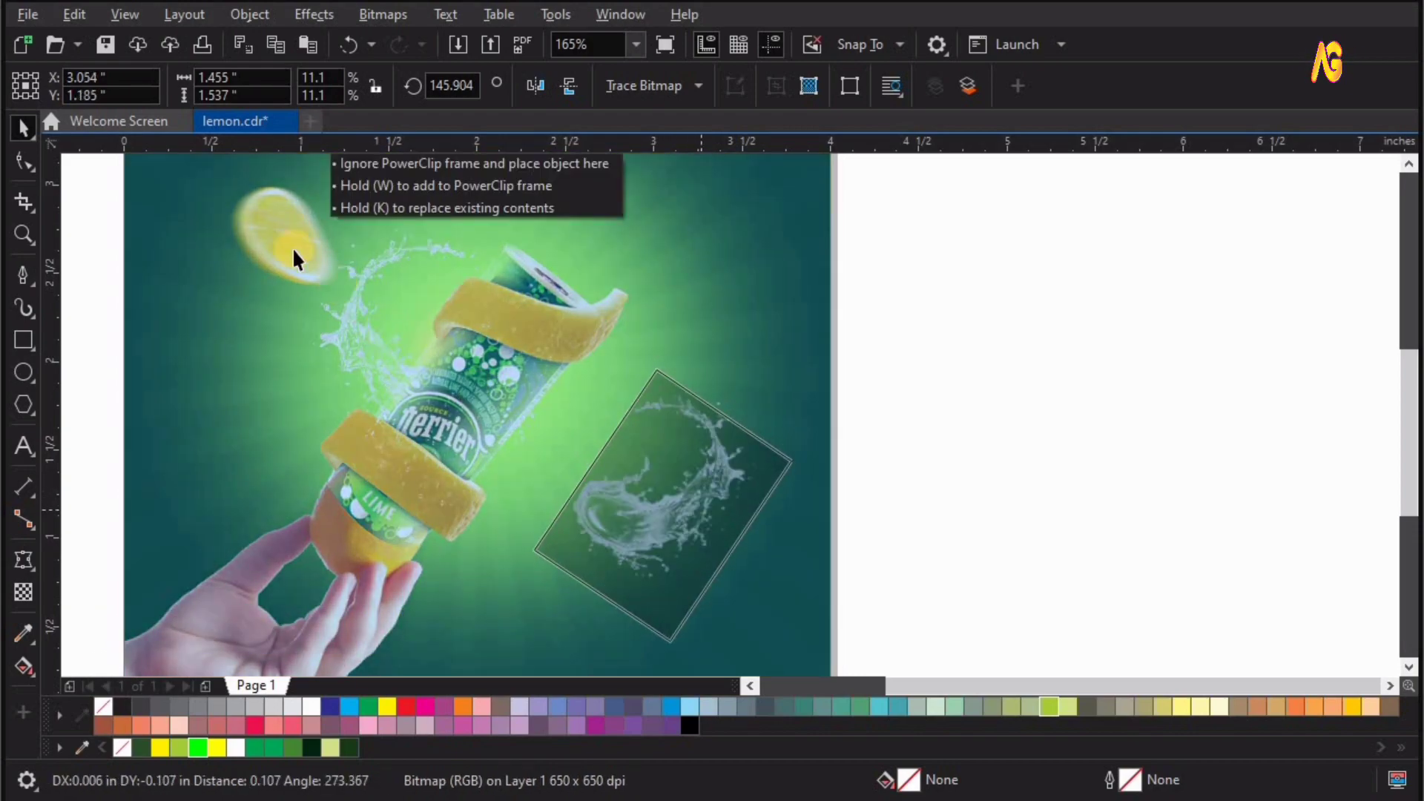
click(264, 175)
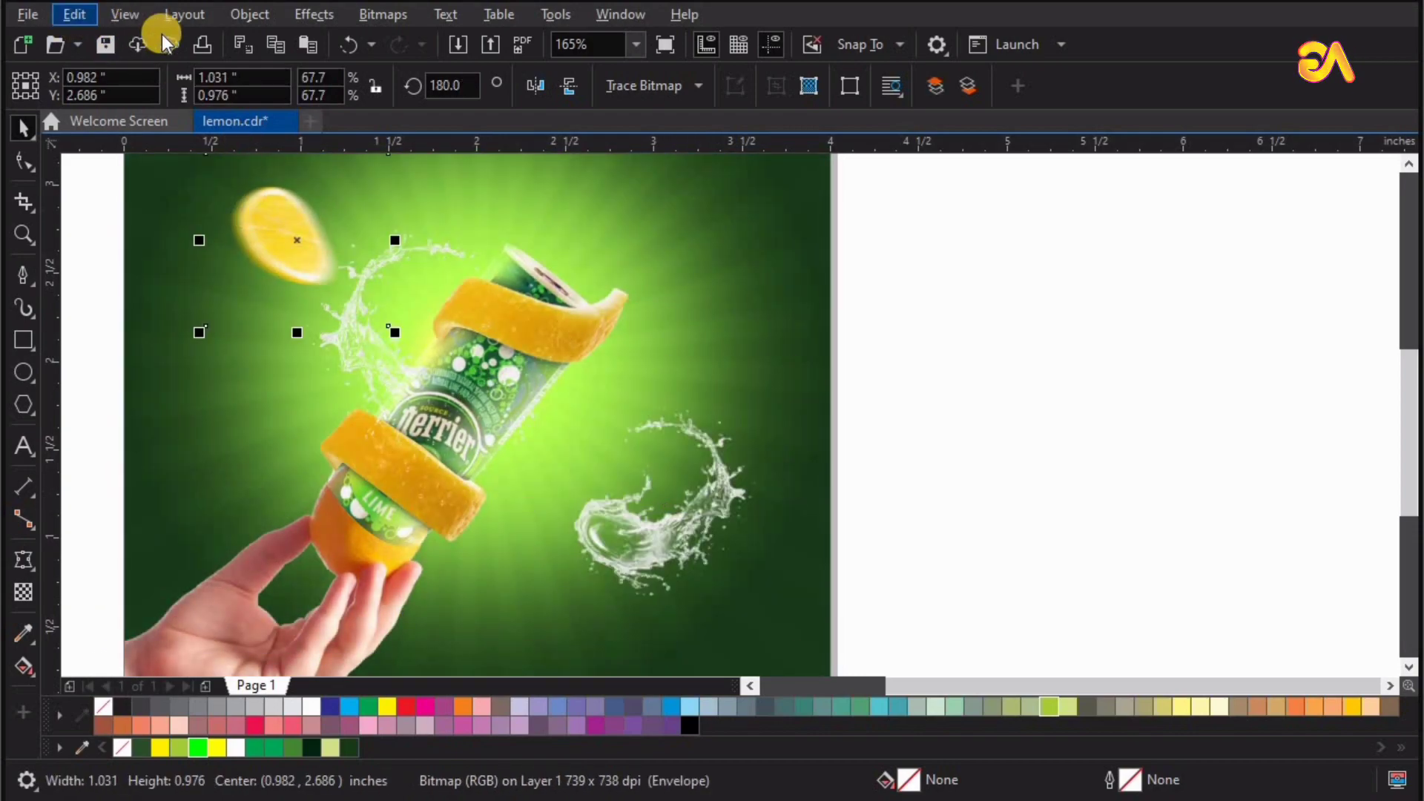
Paste a mirrored, rotated copy of the lemon slice beside the lower splash
click(273, 46)
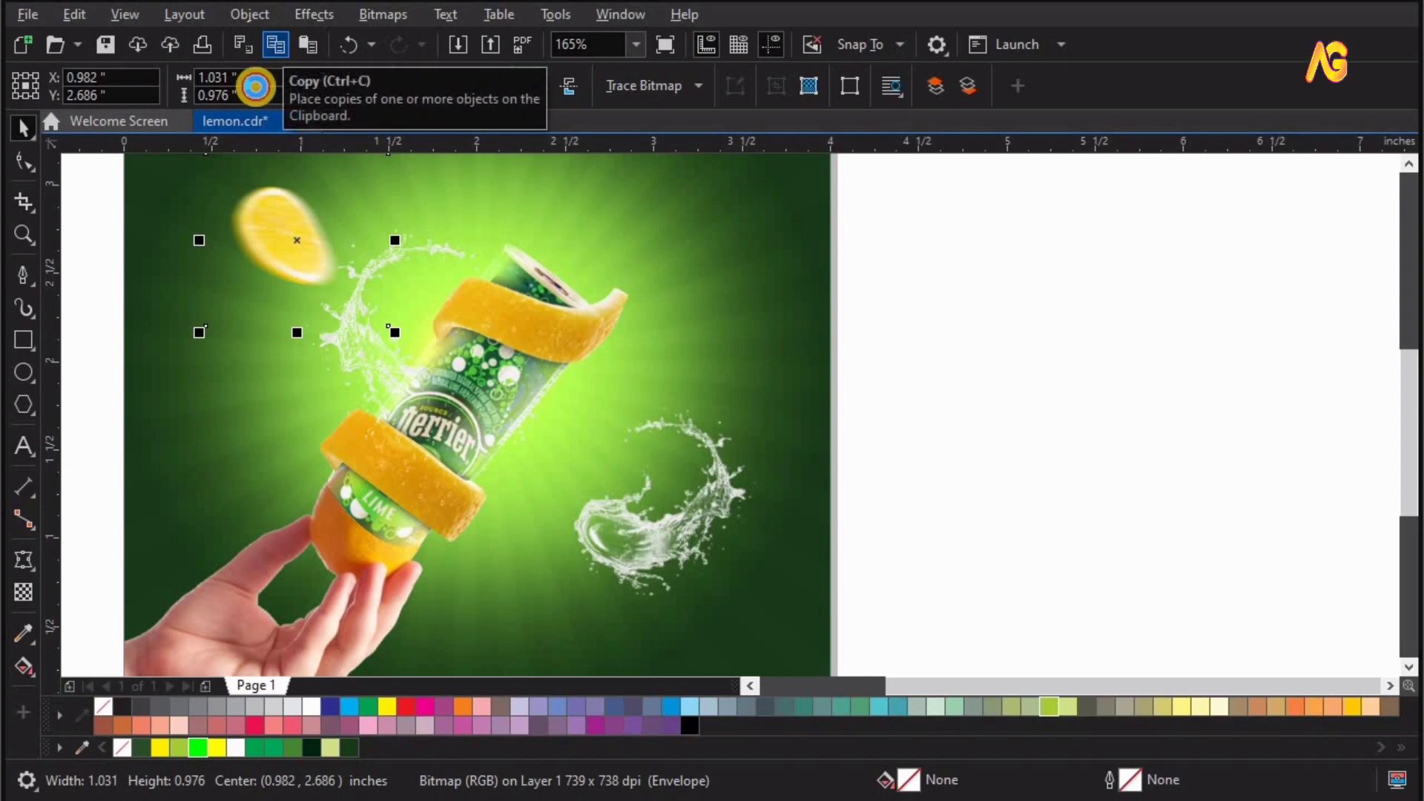
click(326, 89)
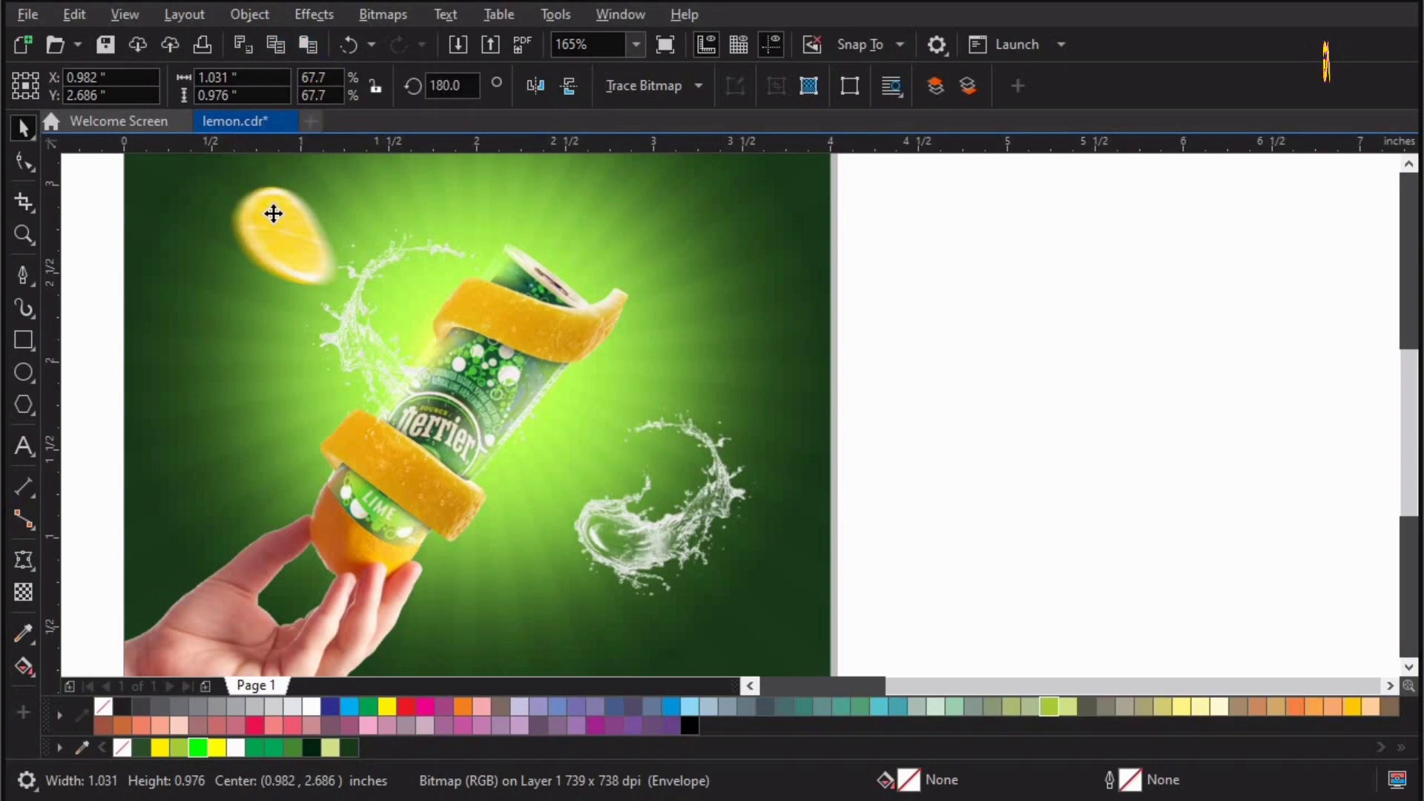
drag(273, 213, 561, 501)
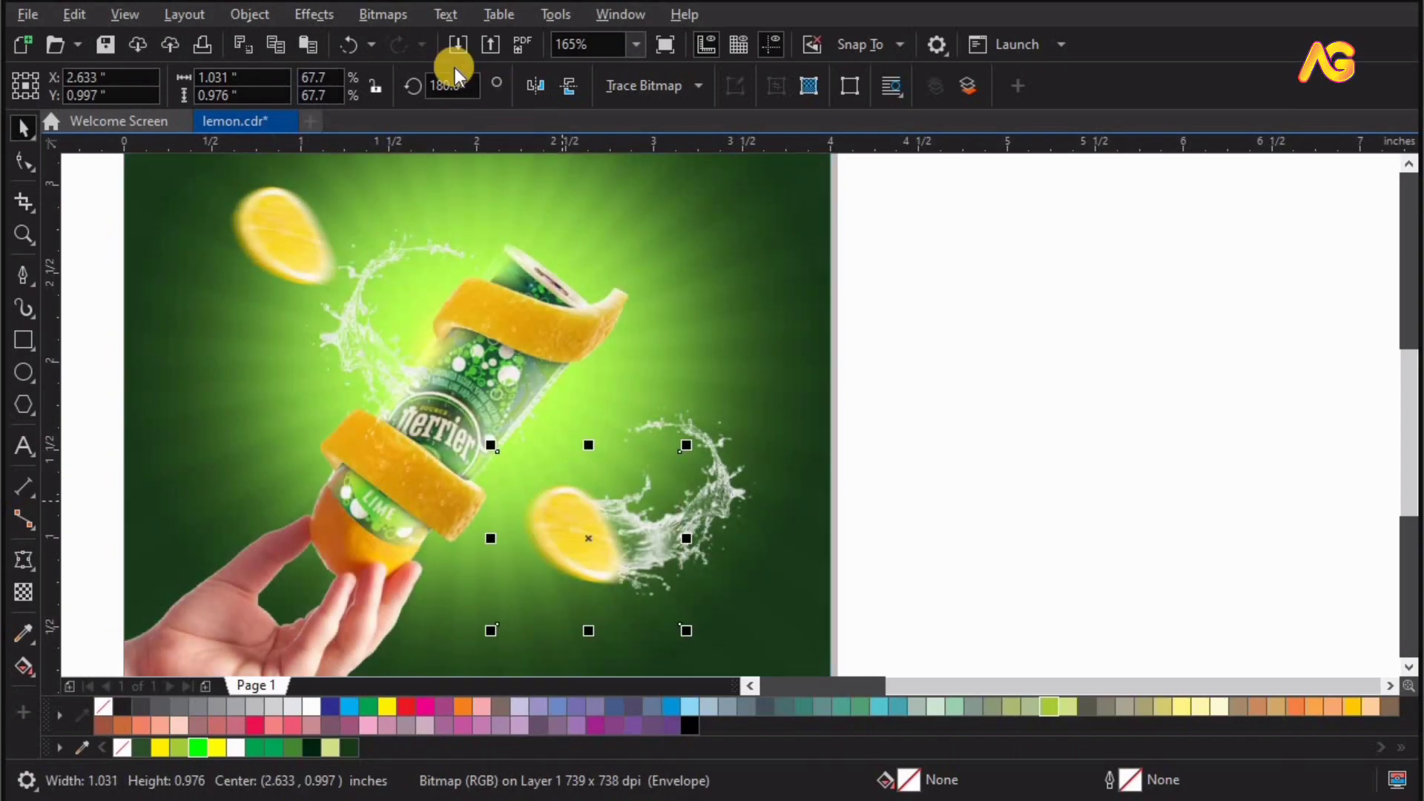
click(525, 85)
click(598, 547)
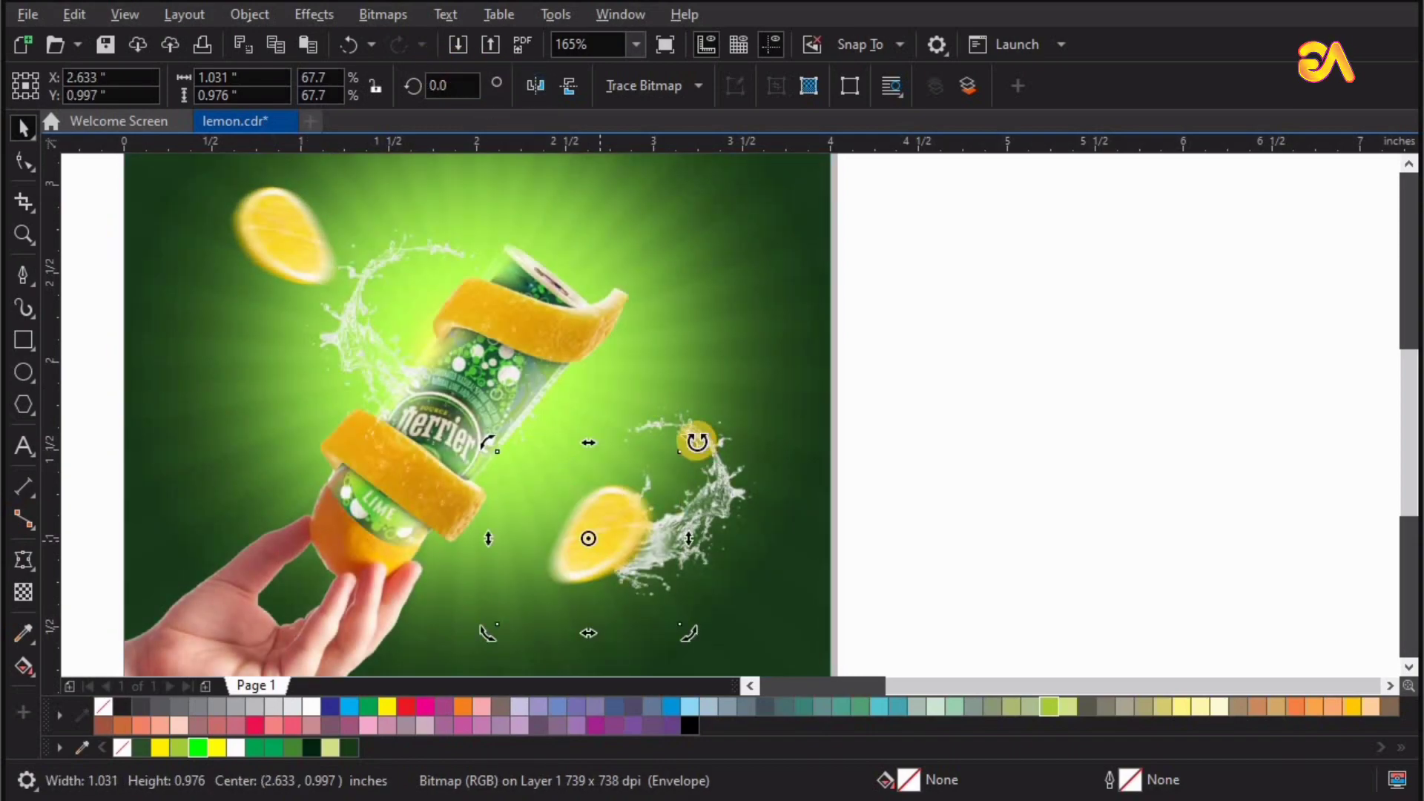
drag(698, 535, 706, 549)
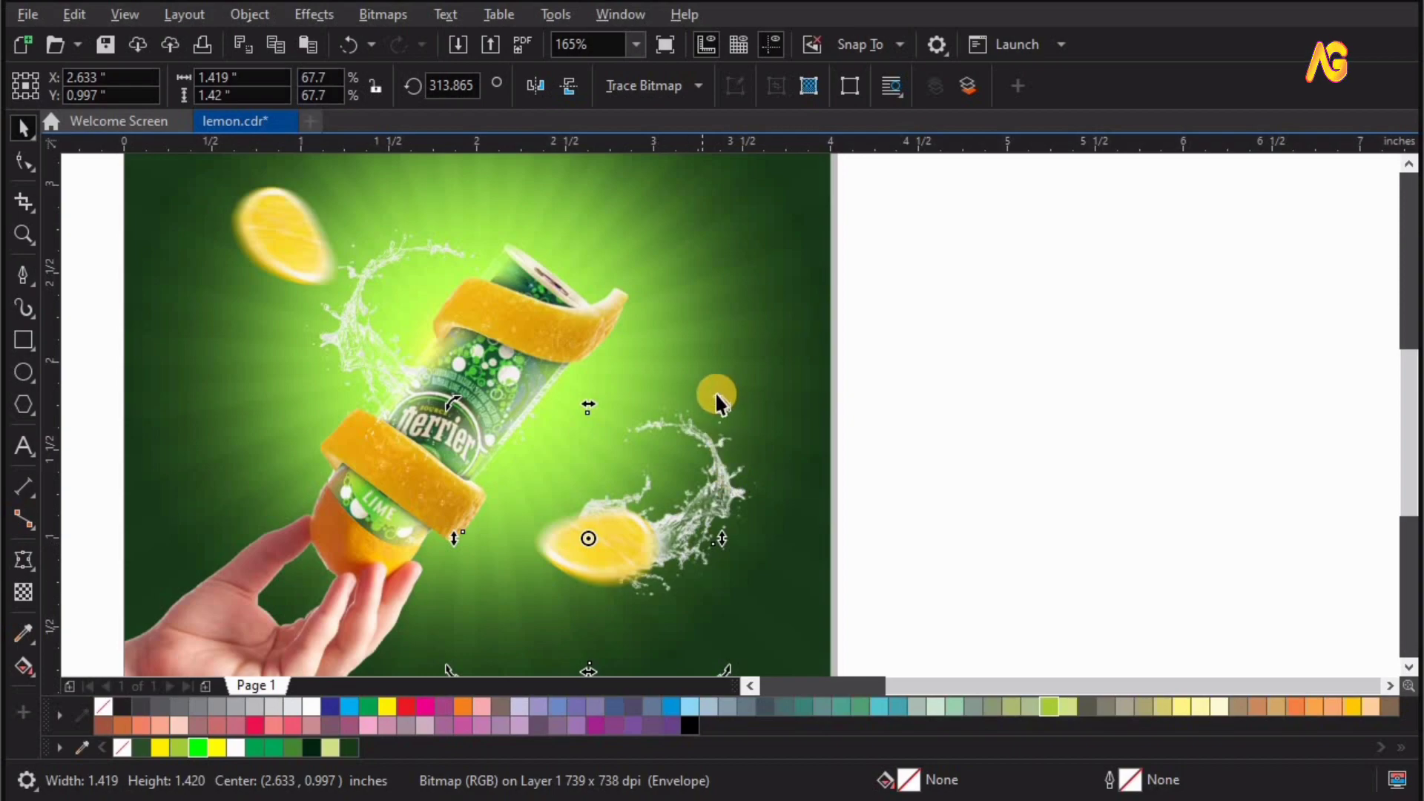
drag(715, 400, 723, 437)
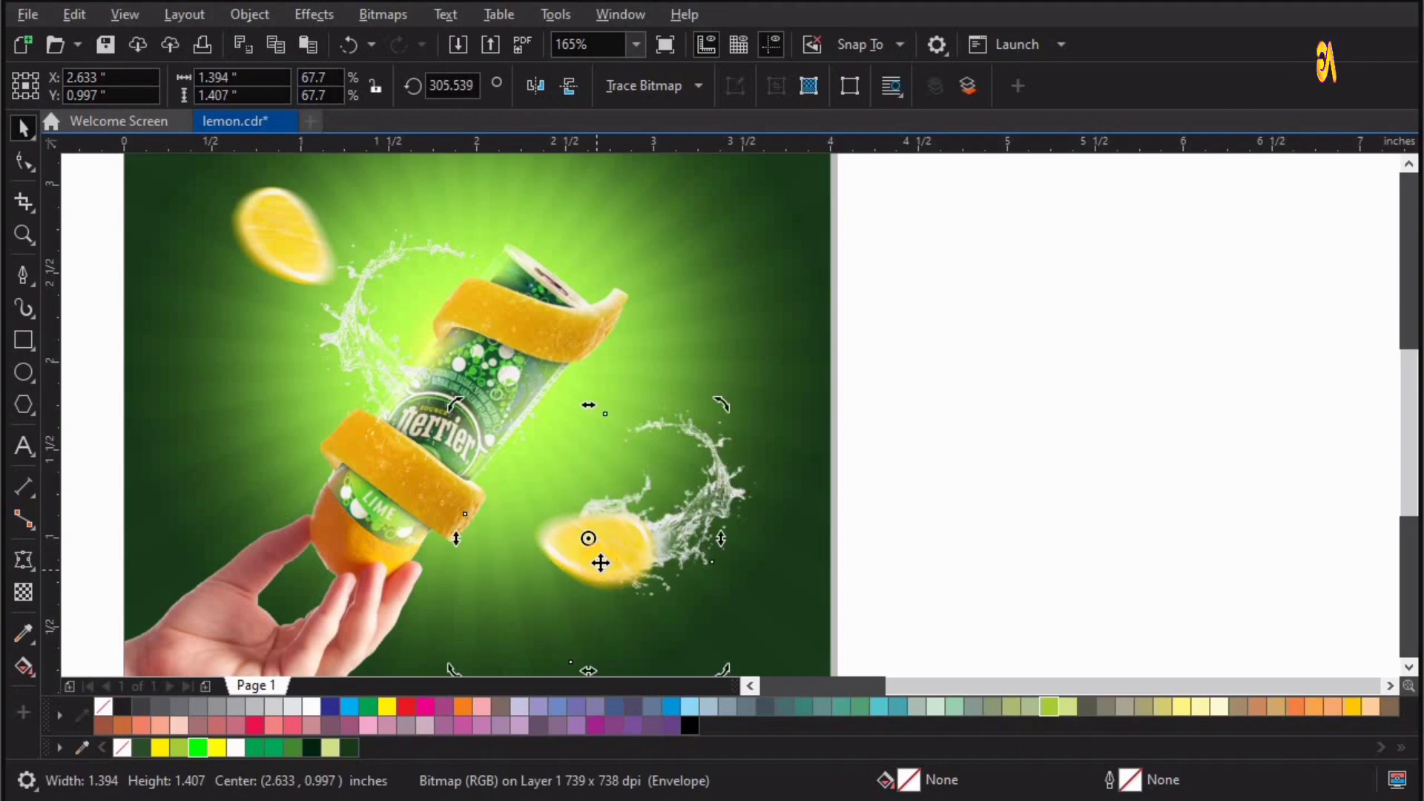
drag(600, 563, 498, 542)
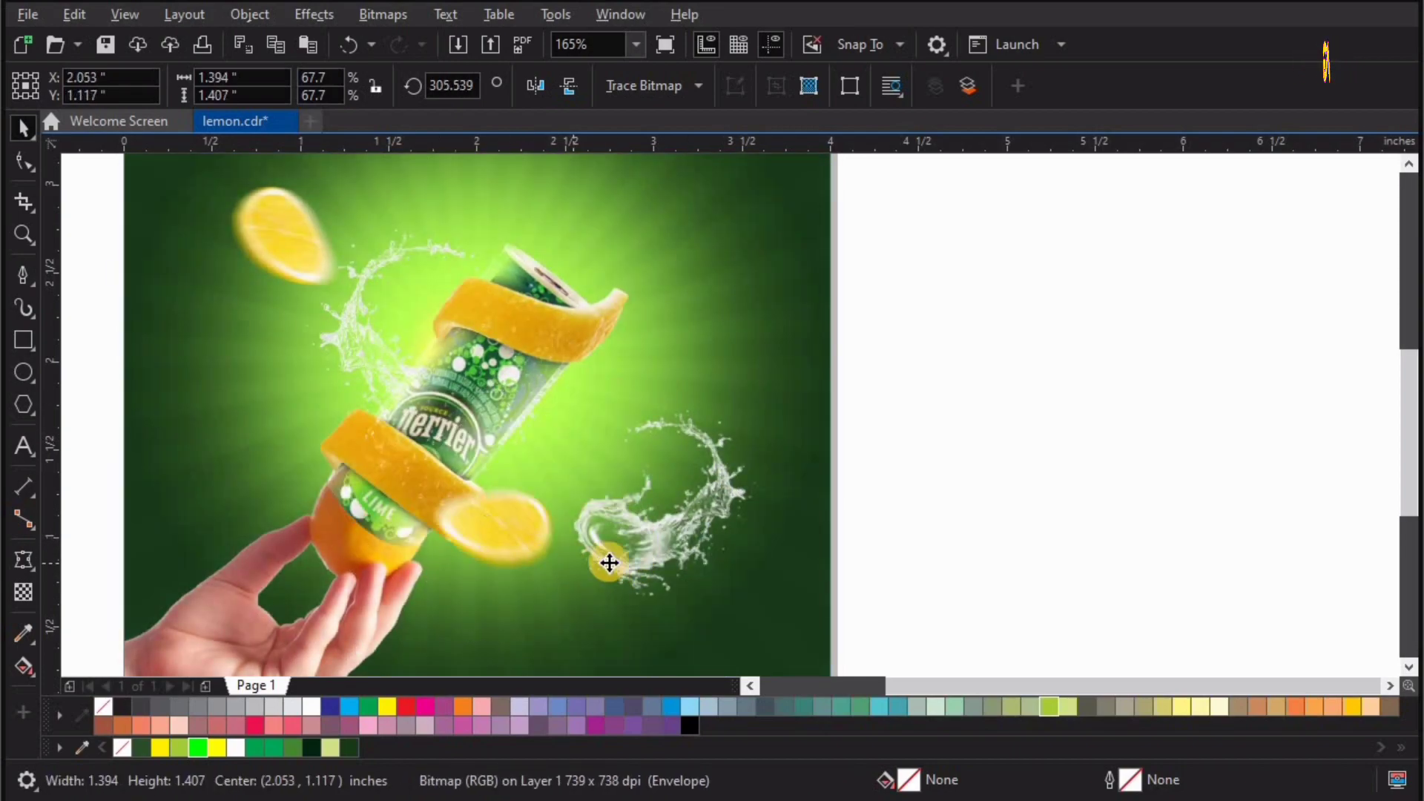
Add another lemon slice at top right, group the lower lemon with its splash, and rotate the group
mouse_move(609, 563)
mouse_down()
mouse_move(723, 527)
mouse_move(726, 503)
mouse_move(690, 524)
mouse_up()
click(724, 503)
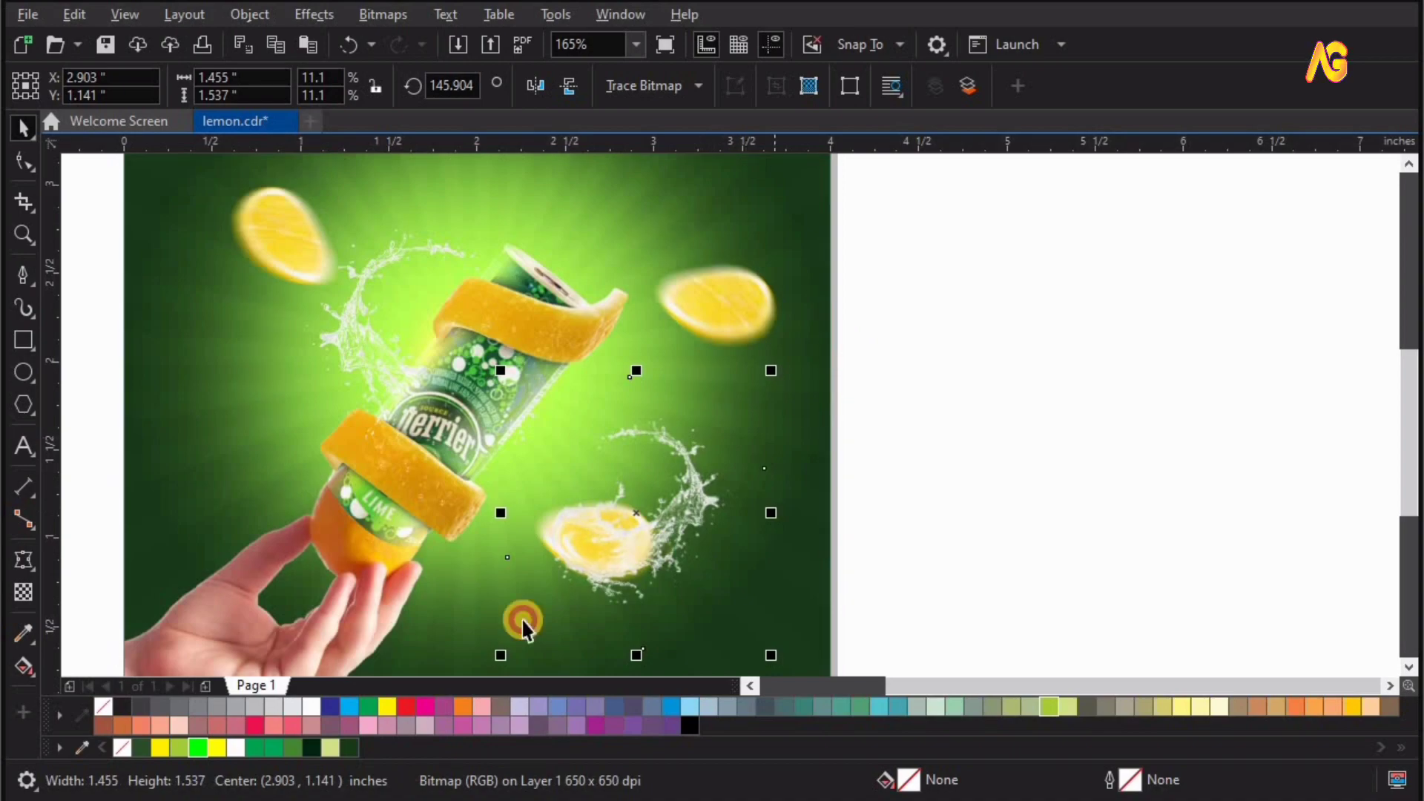
drag(522, 650, 547, 637)
key(ctrl+g)
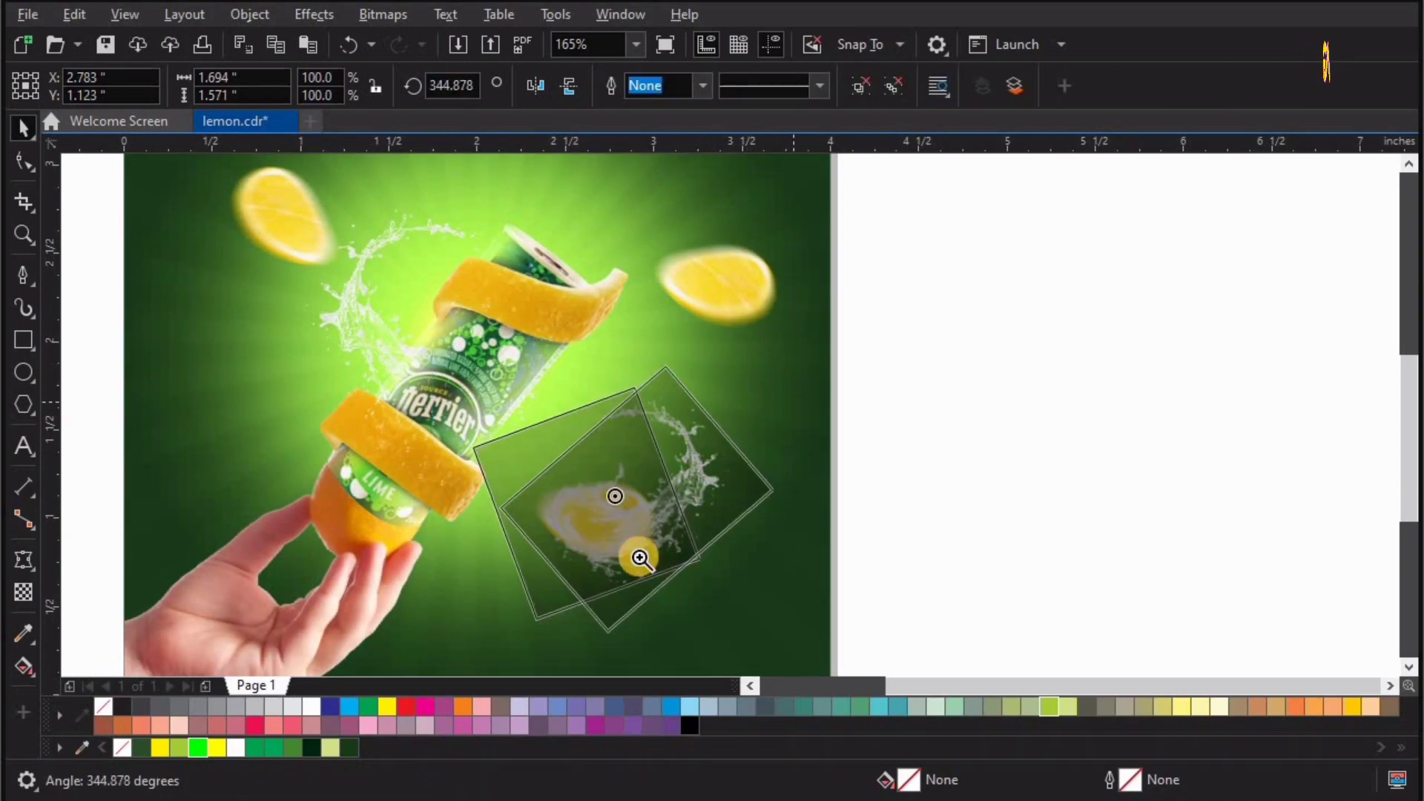
mouse_move(778, 356)
mouse_down()
mouse_move(614, 545)
mouse_move(816, 445)
mouse_up()
Ungroup the lemon-splash pair and delete the extra lemon slice at the right edge
key(ctrl+u)
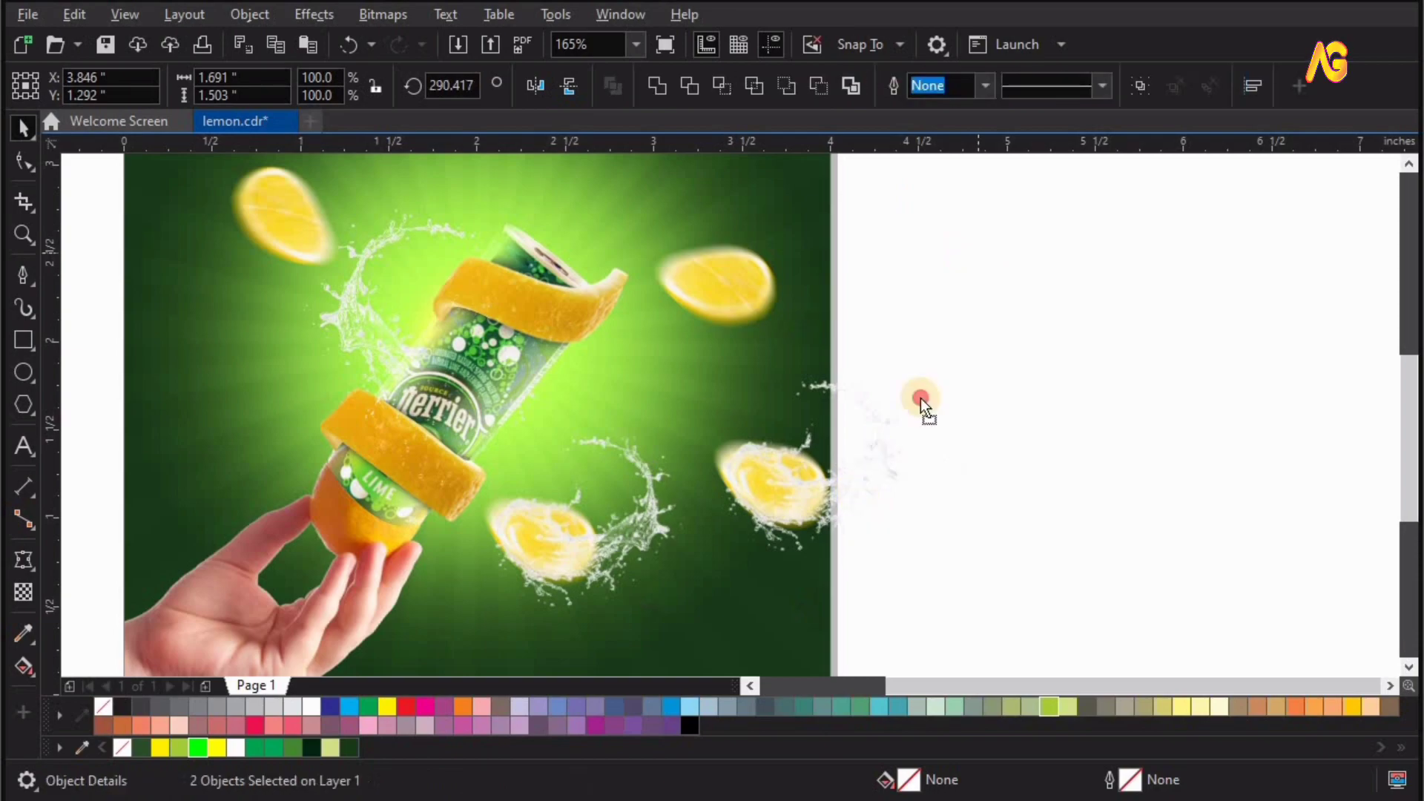
click(835, 518)
key(Delete)
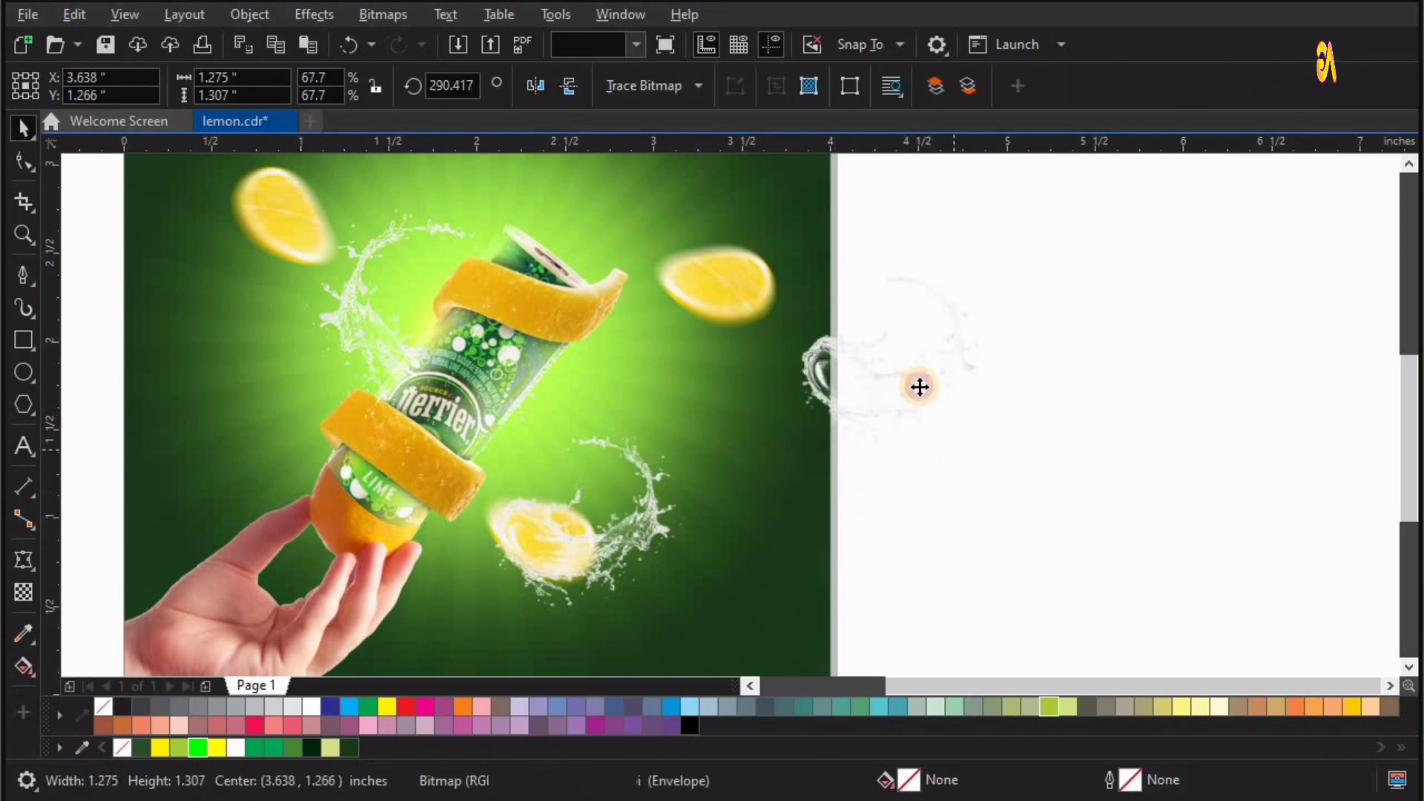
Move the spare splash onto the can and rotate it around the can's upper part
drag(920, 385, 555, 402)
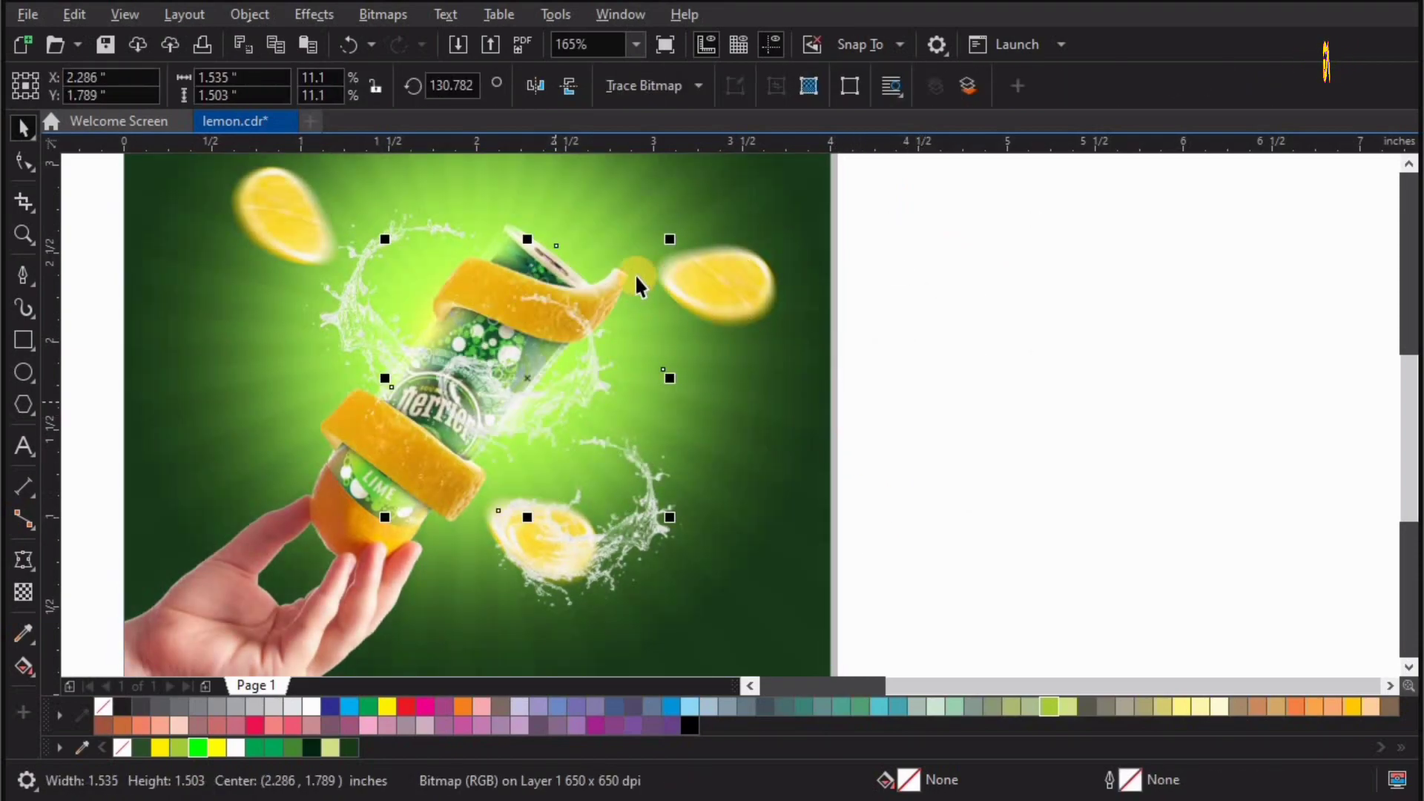
mouse_move(674, 239)
mouse_down()
mouse_move(565, 431)
mouse_move(536, 432)
mouse_up()
drag(605, 372, 539, 456)
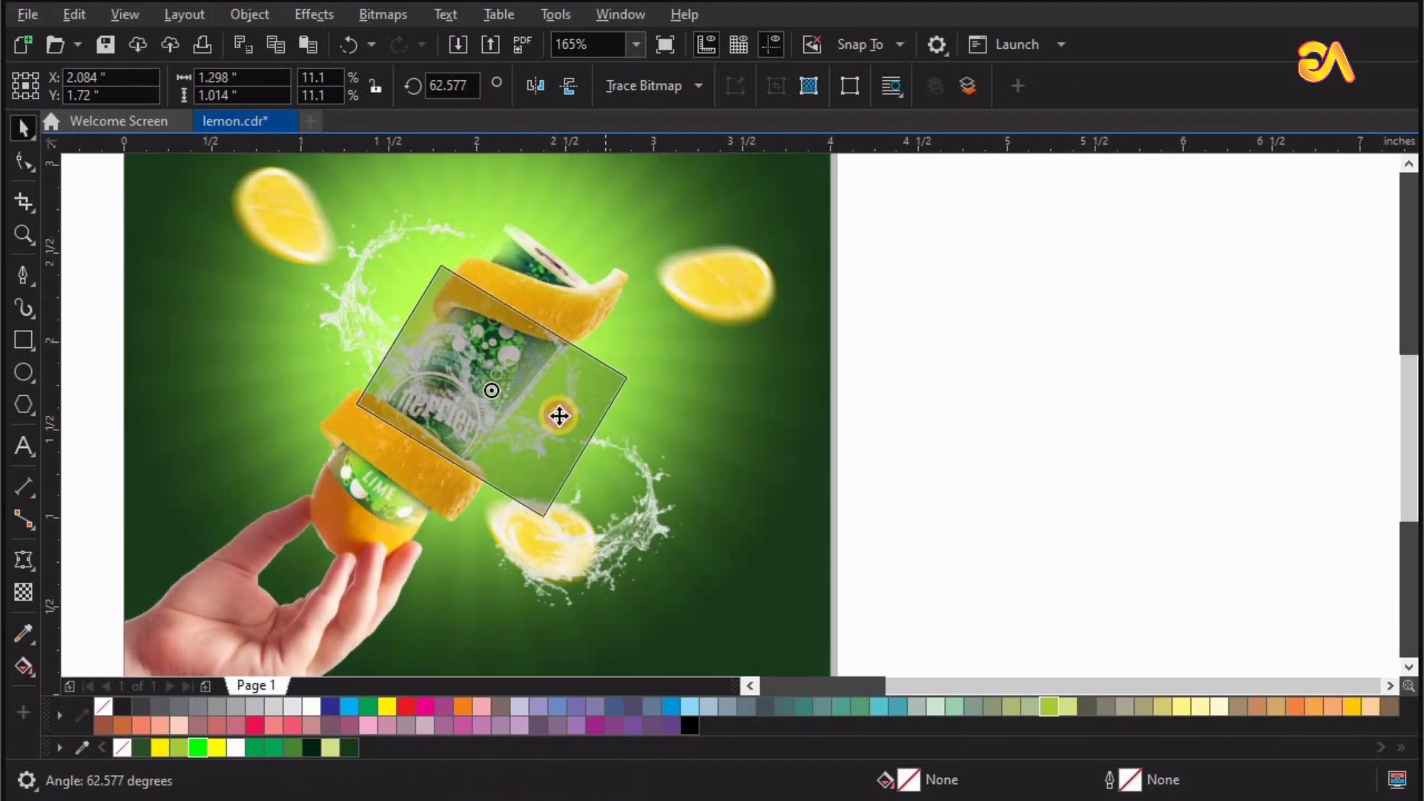
drag(547, 441, 549, 432)
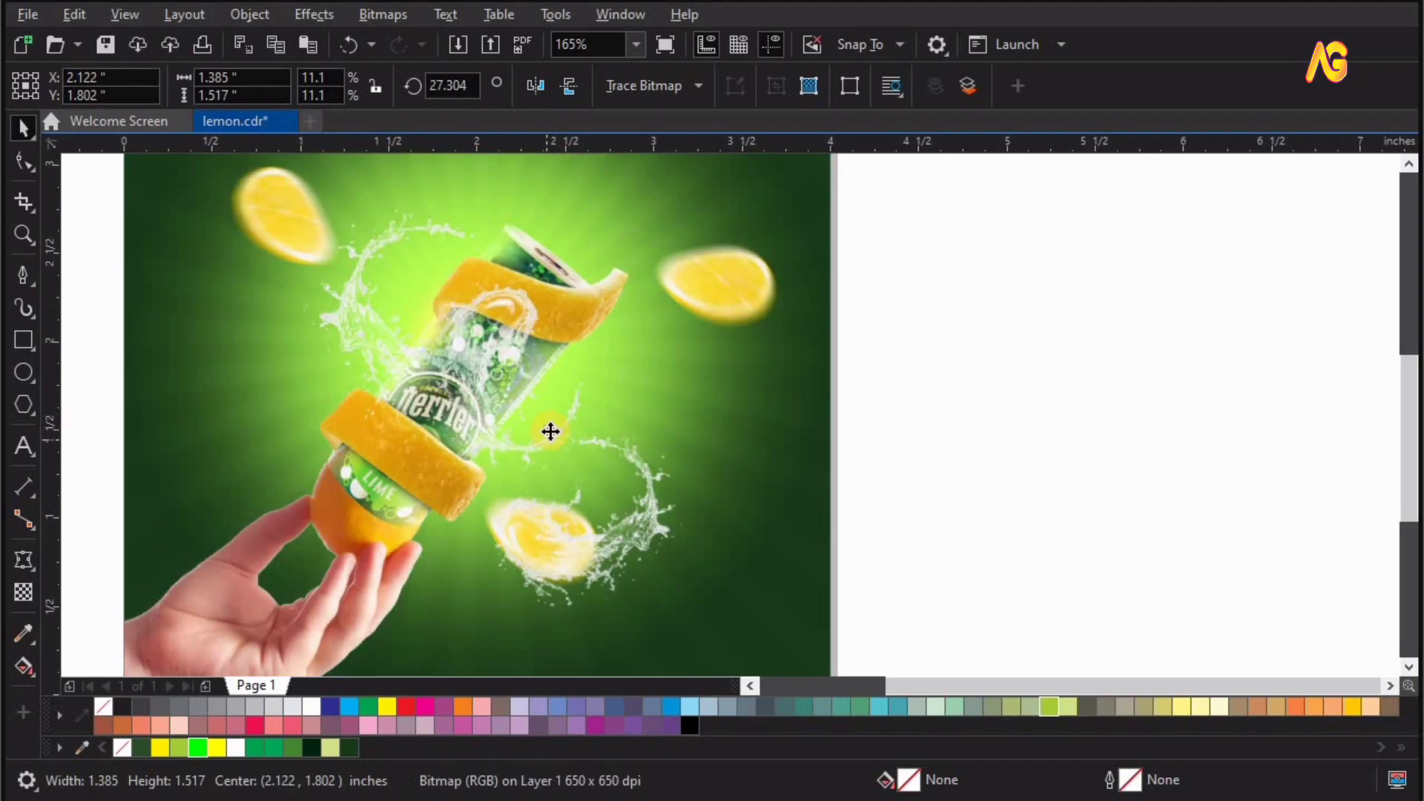
shift+click(778, 421)
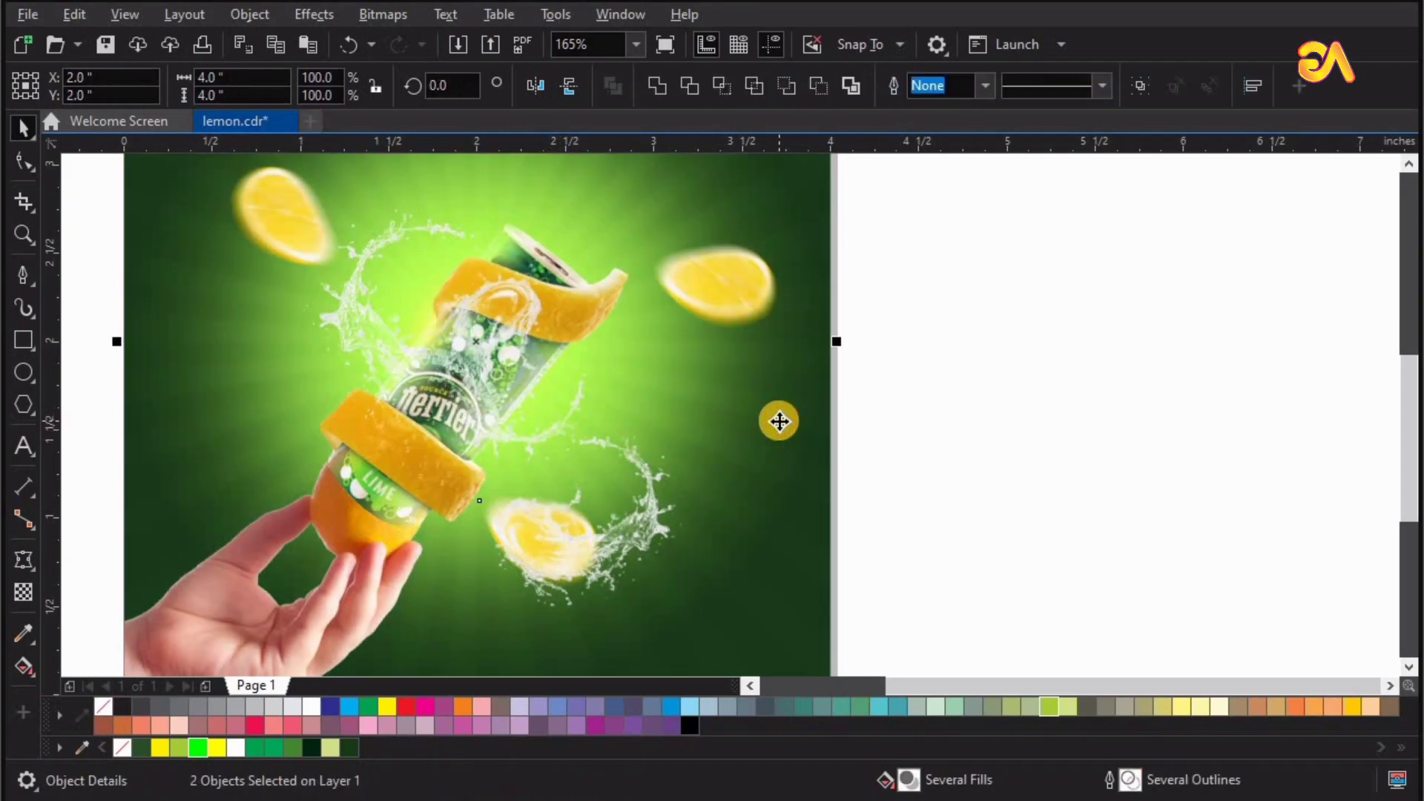
Move the right lemon slice beside the can, flip it, rotate it nearly upright and halve its size
click(929, 343)
mouse_move(757, 277)
mouse_down()
mouse_move(681, 368)
mouse_move(691, 425)
mouse_up()
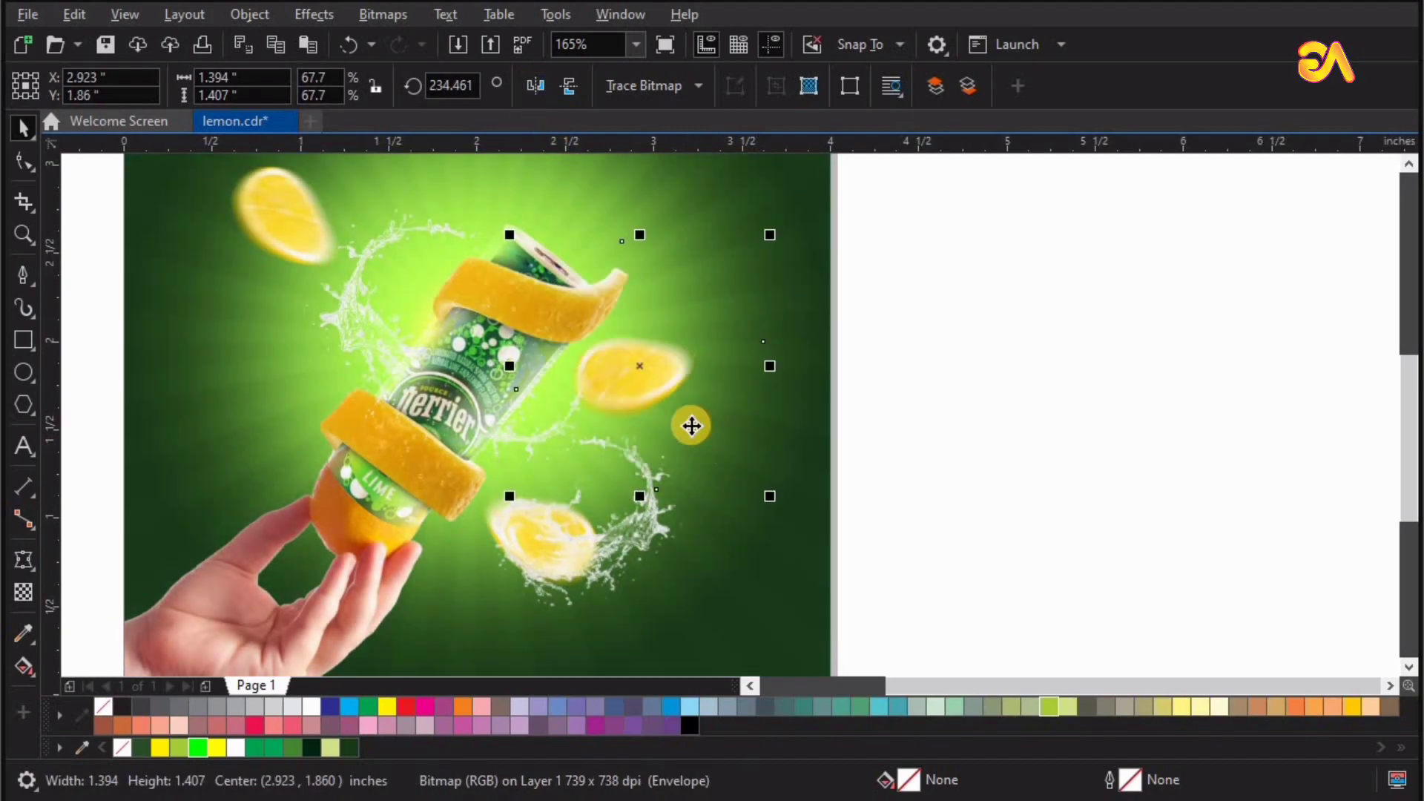
click(563, 92)
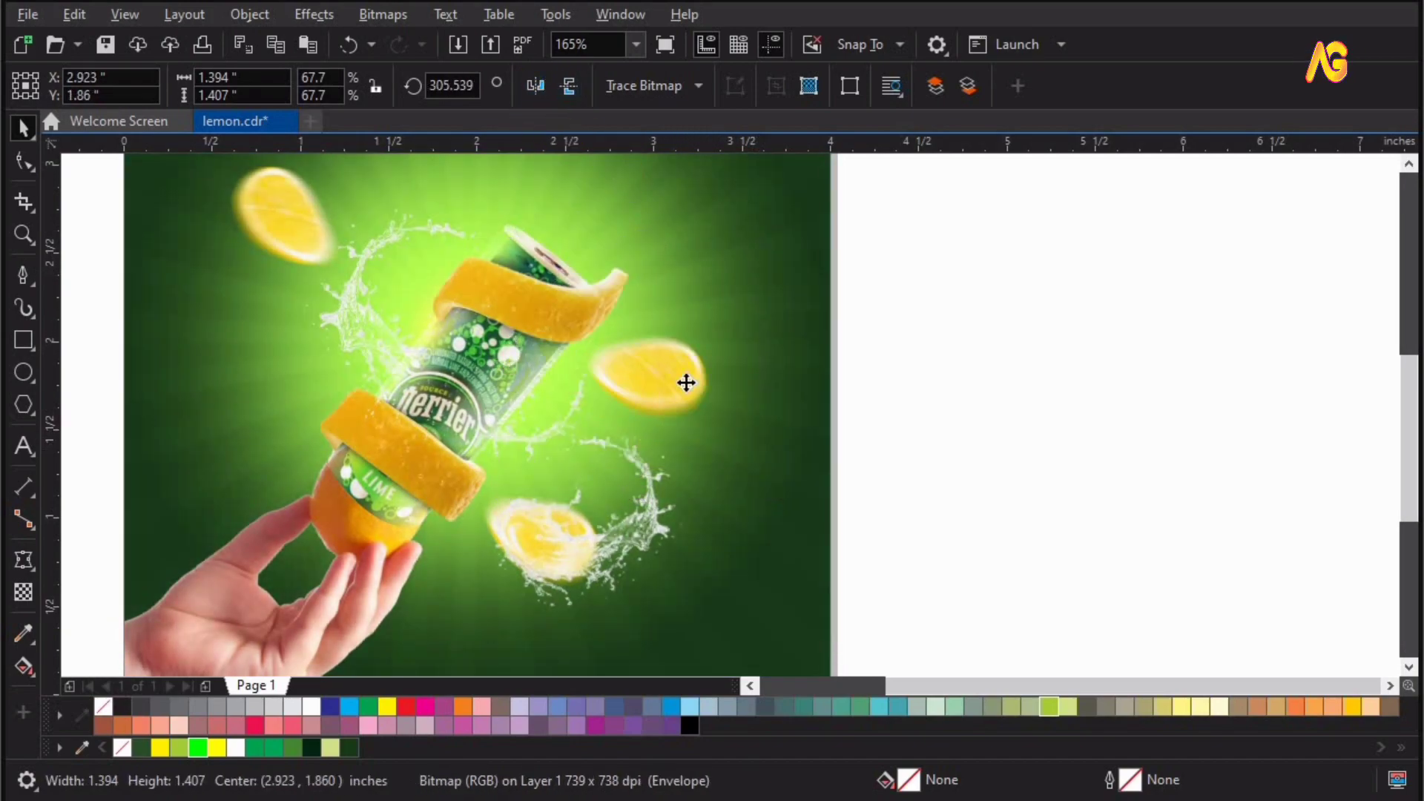
click(725, 461)
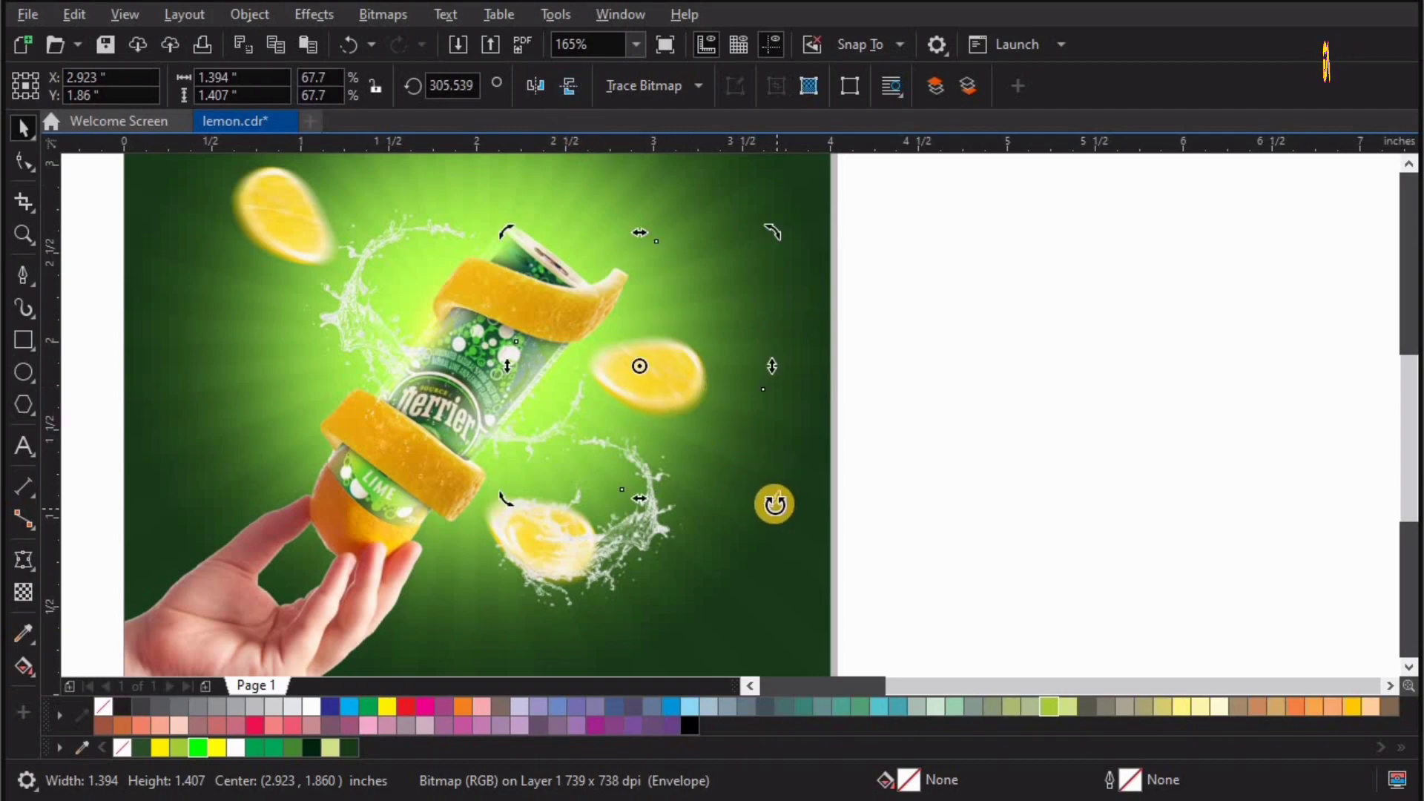
drag(774, 504, 795, 404)
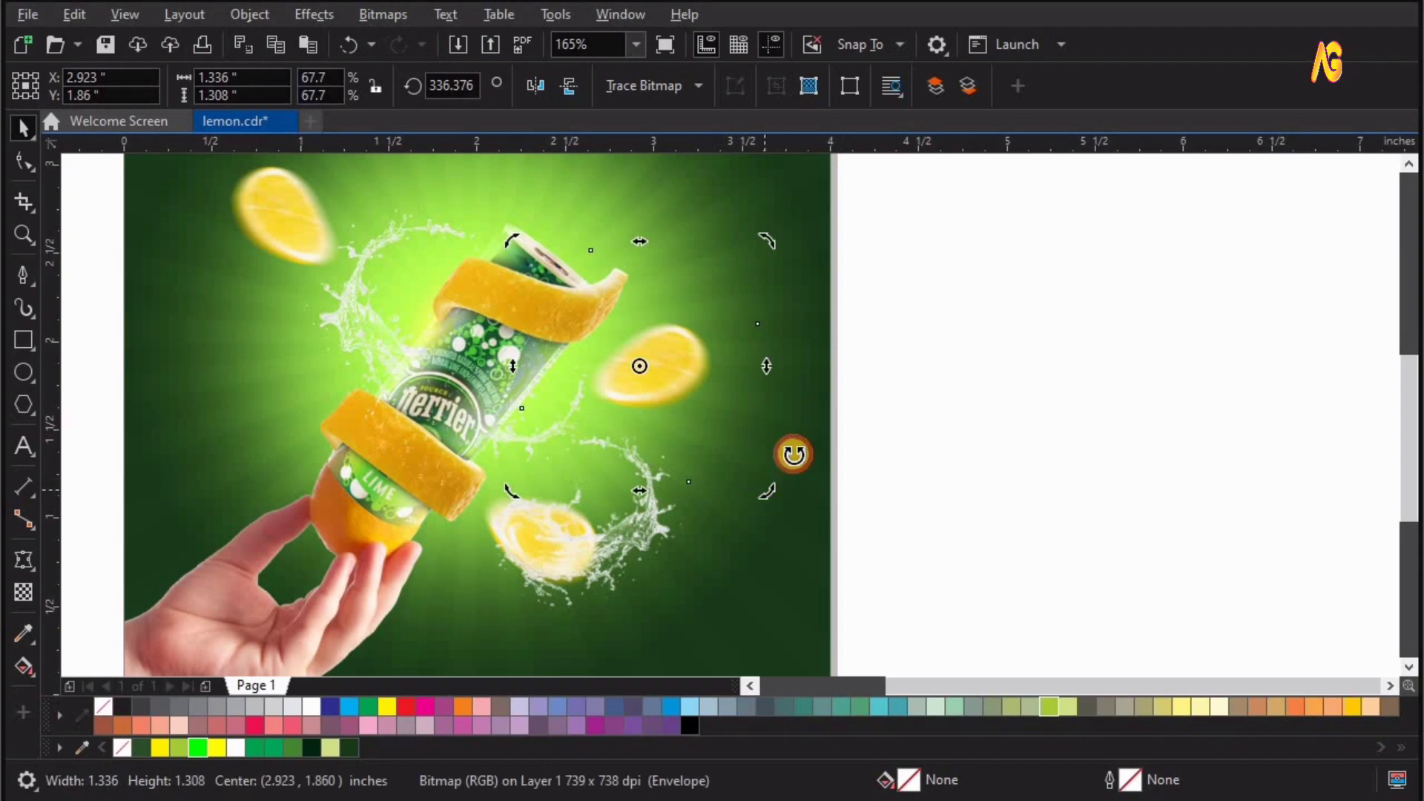
drag(794, 454, 803, 495)
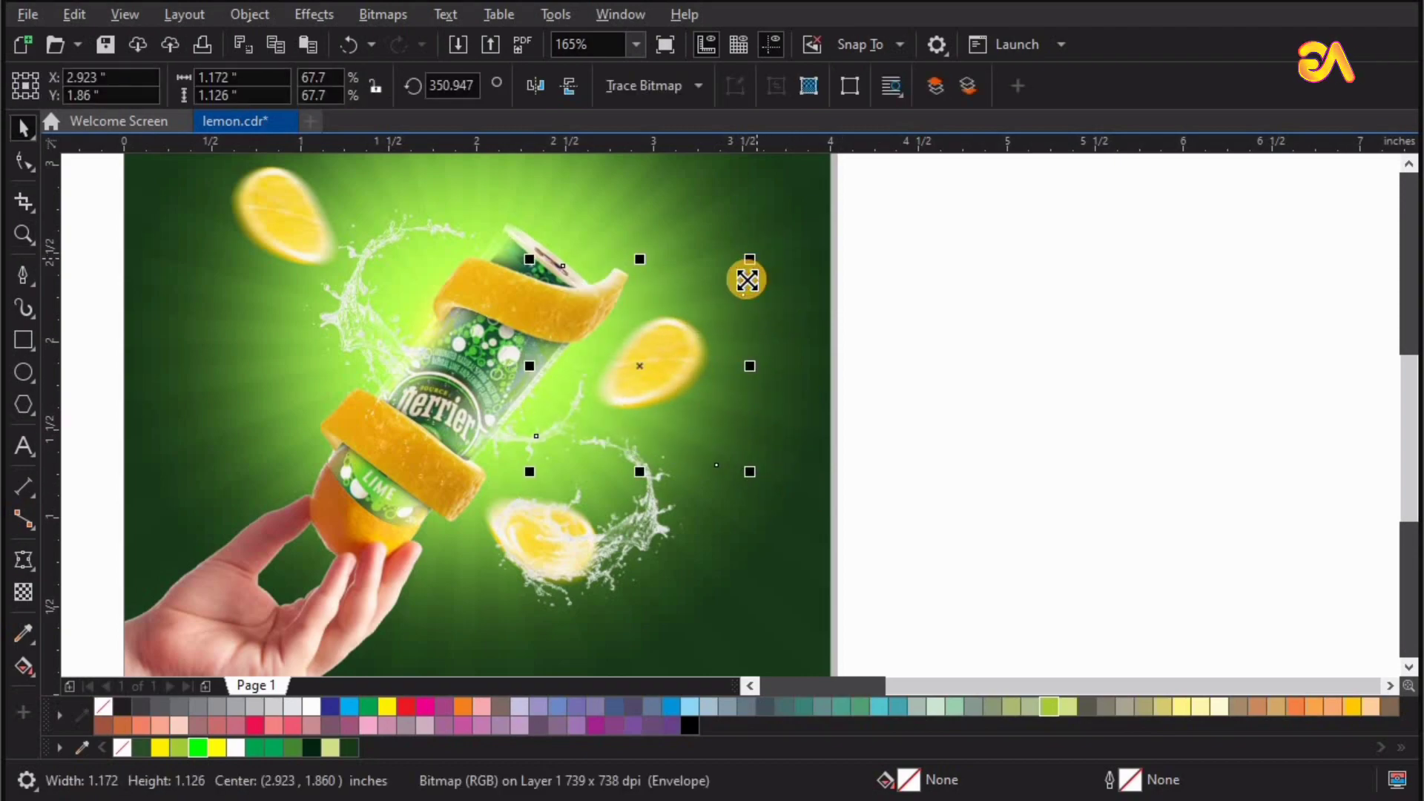
drag(748, 280, 707, 301)
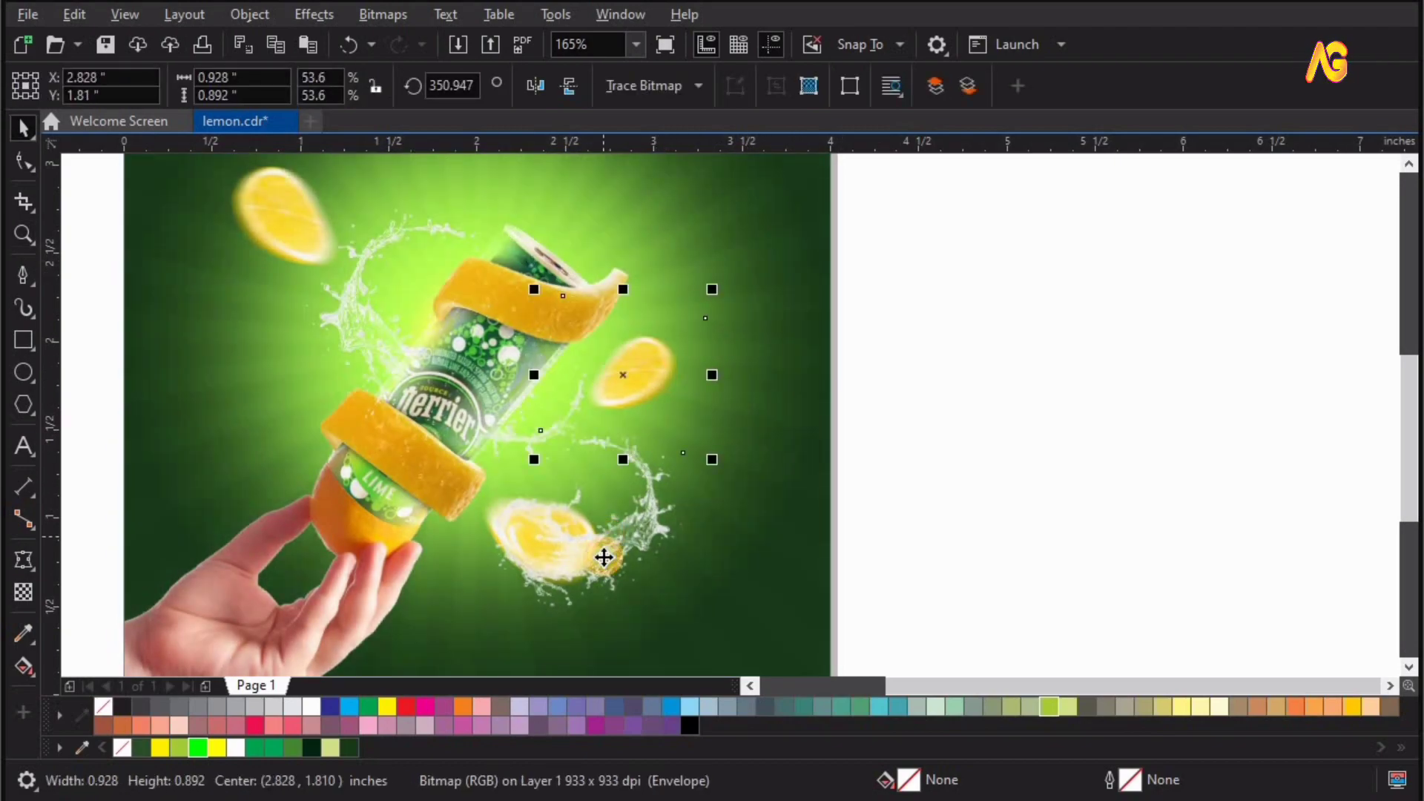
Move the splashing lemon group to the left edge, shrink and flip it, and start cropping the leaf bitmap
drag(603, 557, 242, 480)
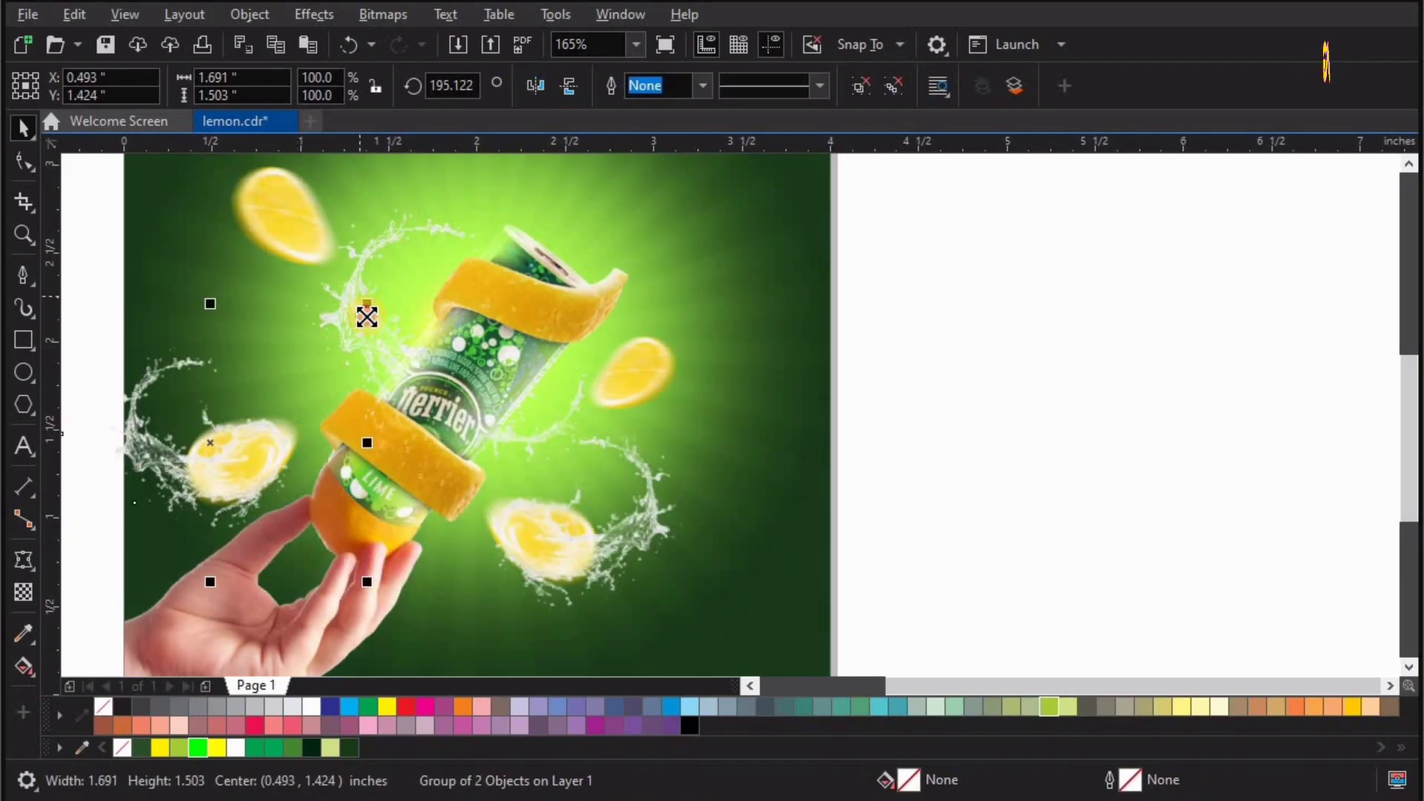
mouse_move(363, 311)
mouse_down()
mouse_move(221, 458)
mouse_move(242, 442)
mouse_up()
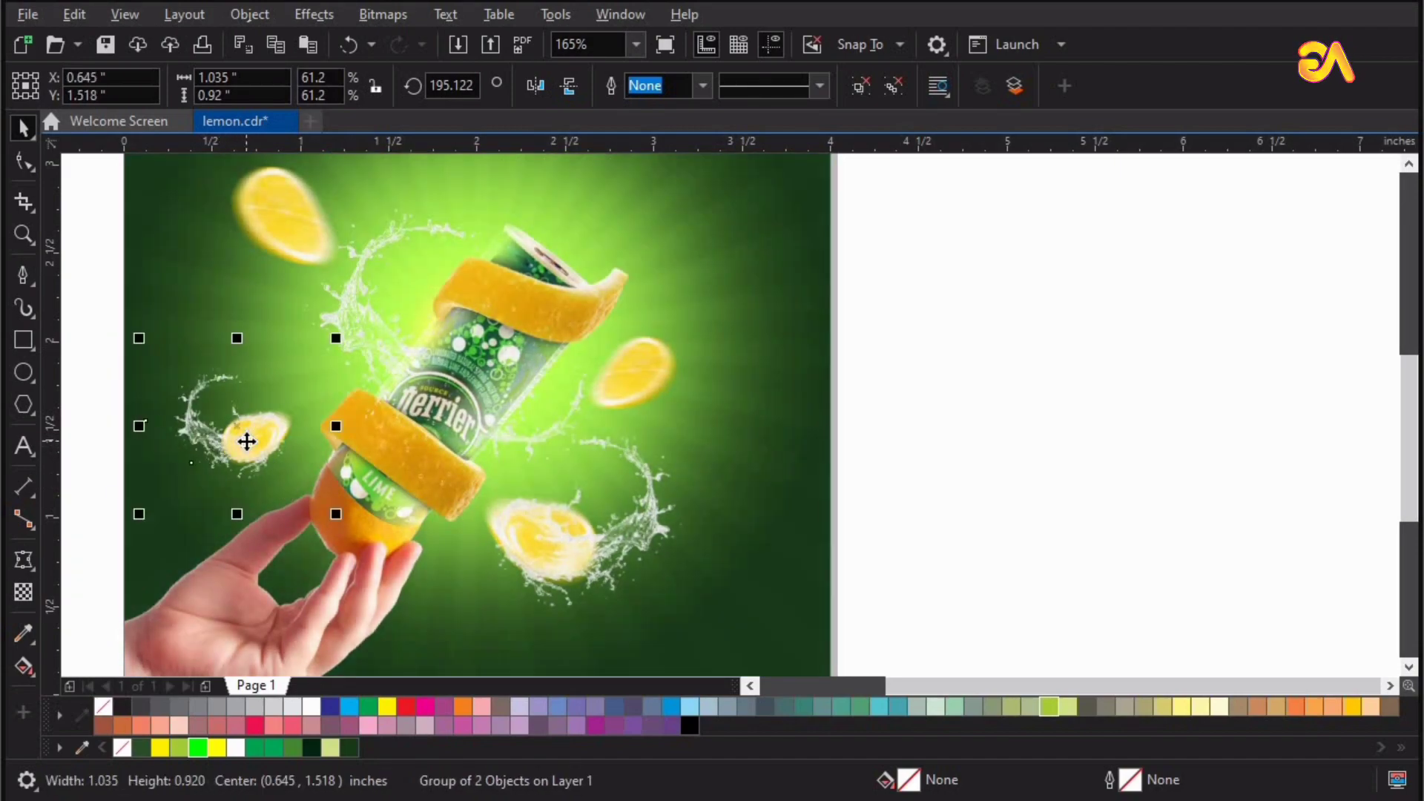
key(shift+F4)
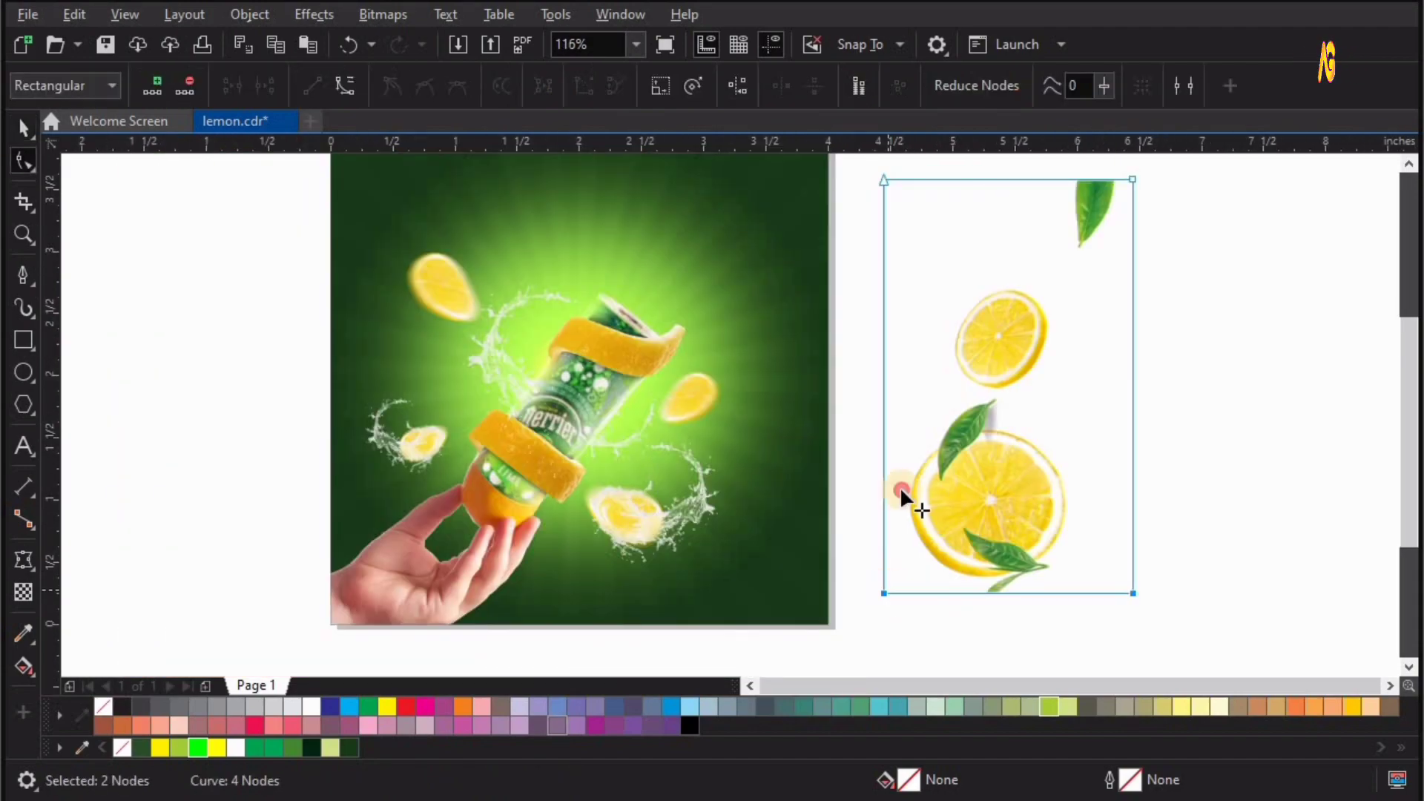
mouse_move(901, 487)
mouse_down()
mouse_move(906, 202)
mouse_move(866, 287)
mouse_up()
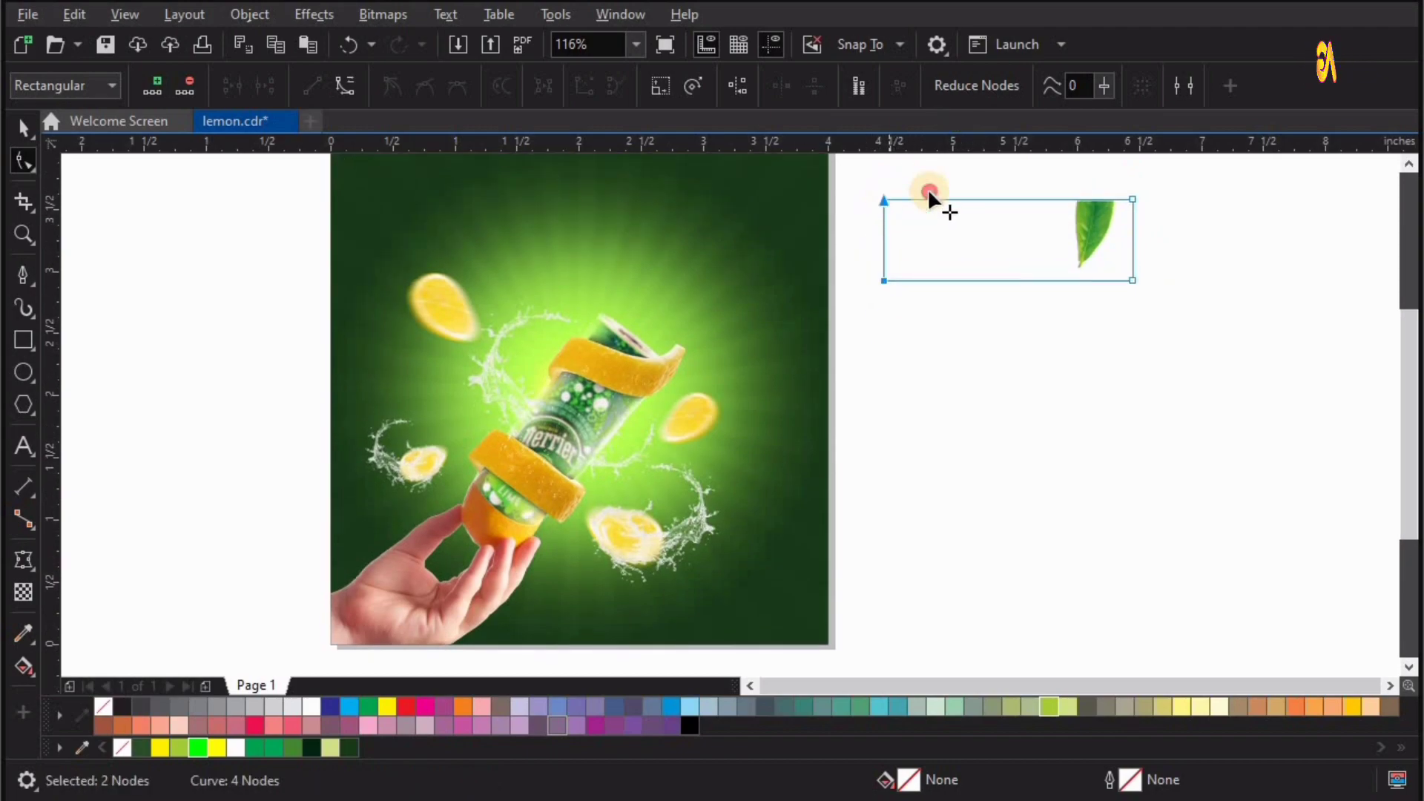
Crop the bitmap to just the leaf and convert it to a 500 dpi bitmap with transparent background
drag(890, 191, 1053, 185)
key(space)
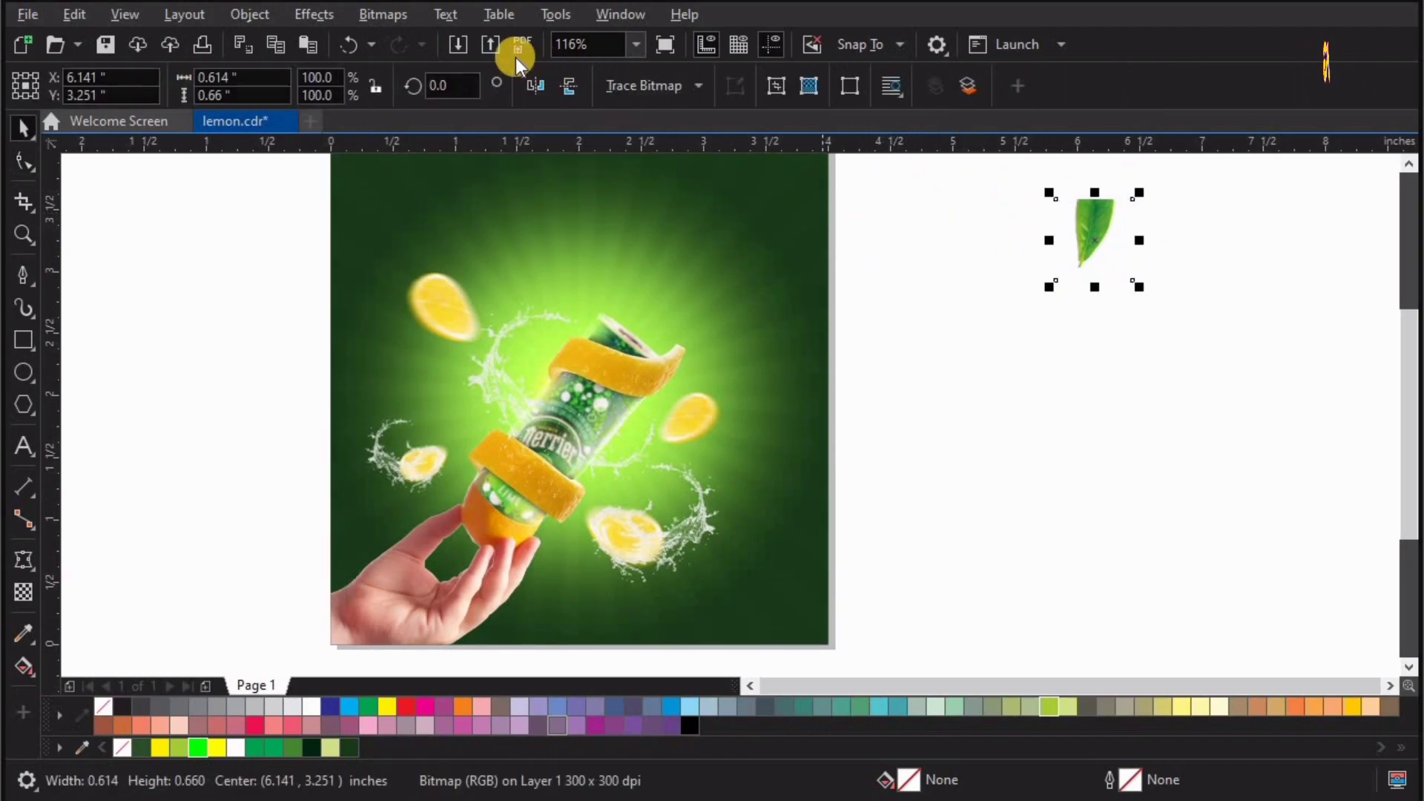
click(384, 14)
click(434, 45)
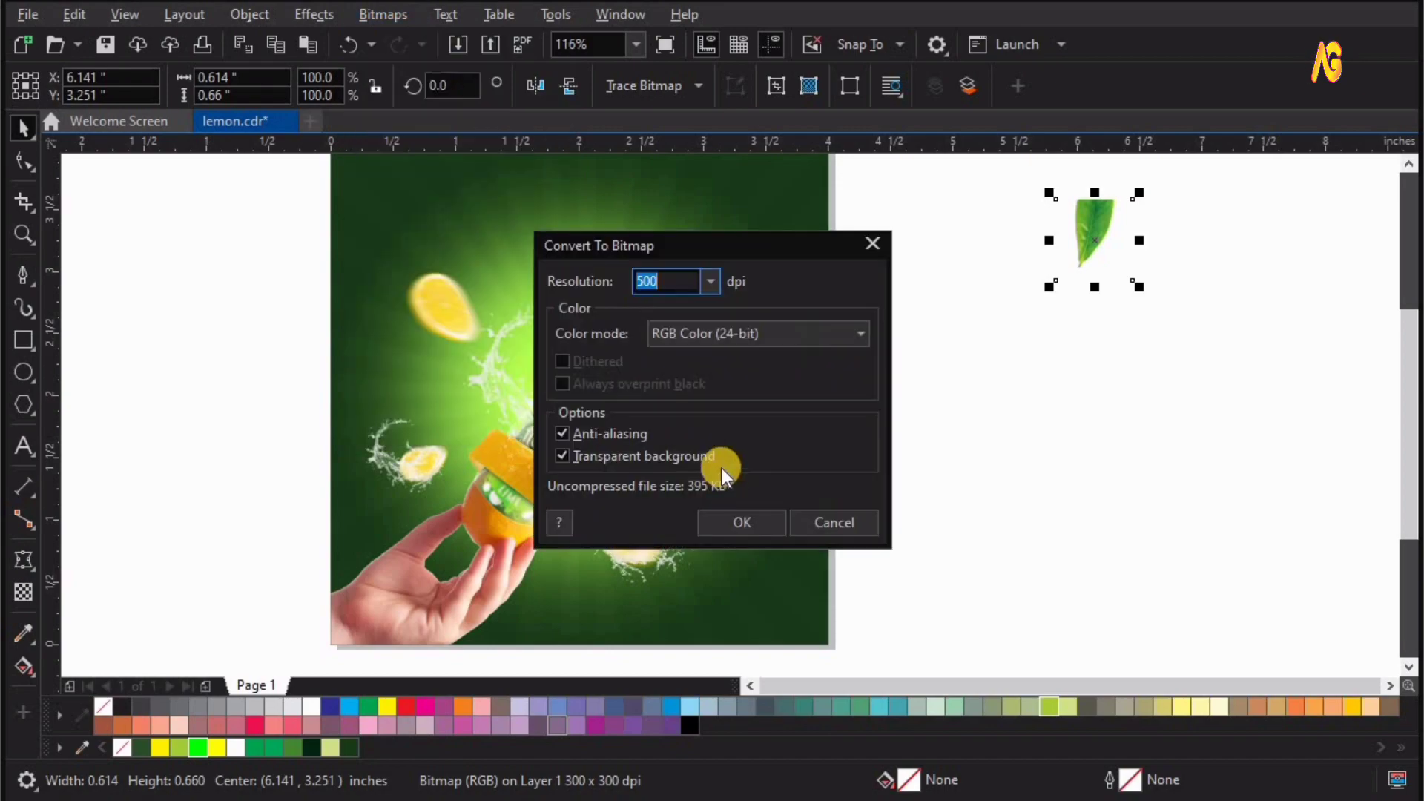
key(Return)
drag(1052, 234, 935, 256)
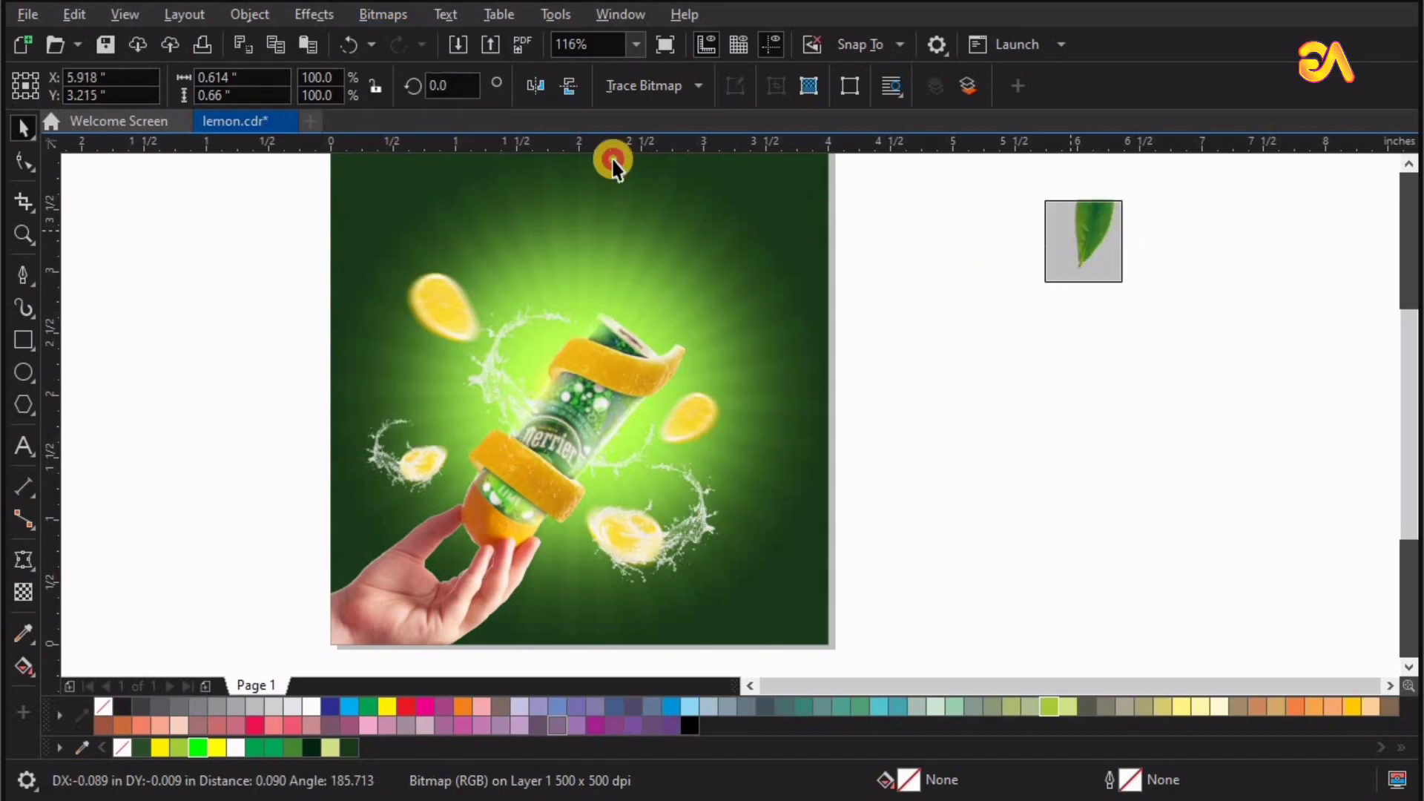
click(323, 15)
mouse_move(338, 100)
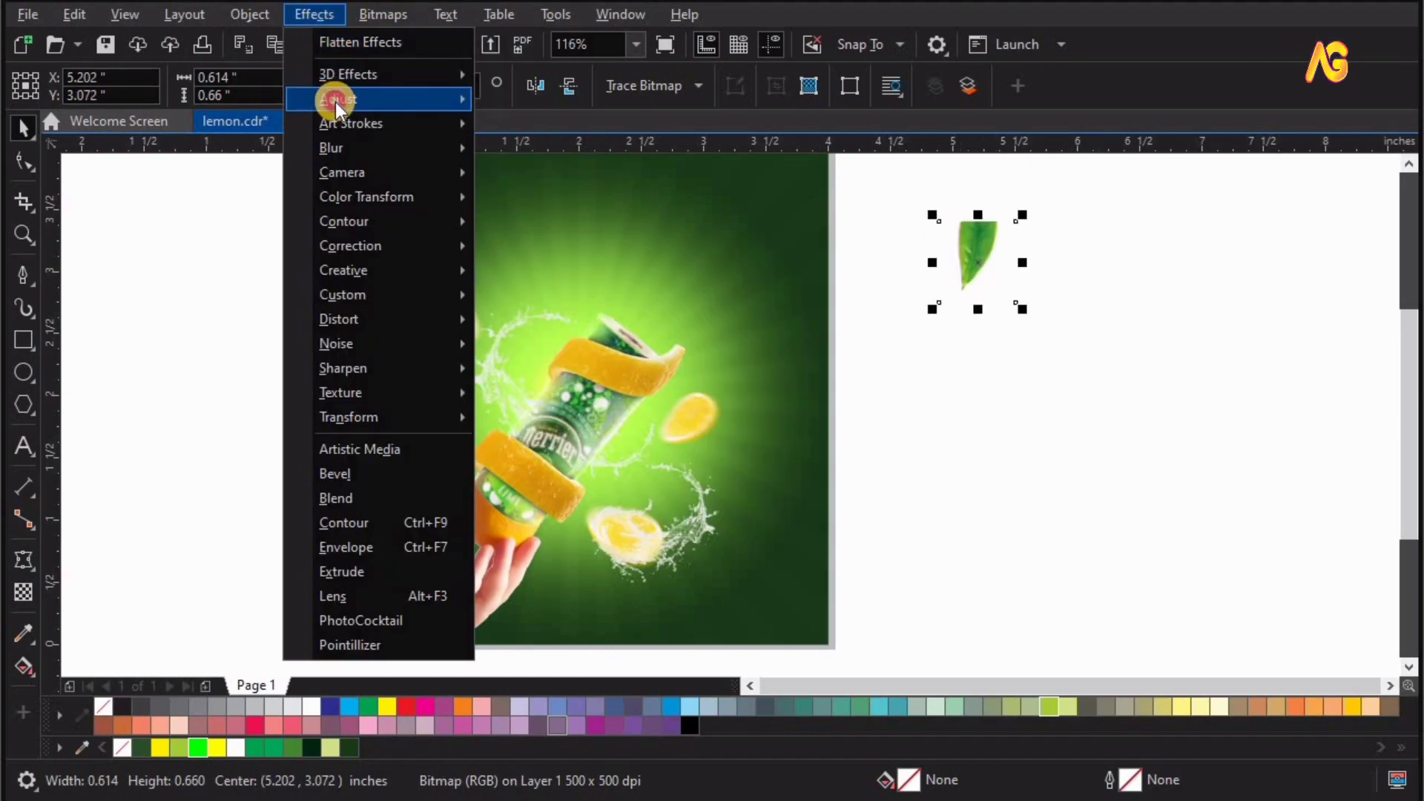
Apply a moderate Gaussian blur to the leaf and move it beside the lemon slice
mouse_move(331, 148)
click(559, 194)
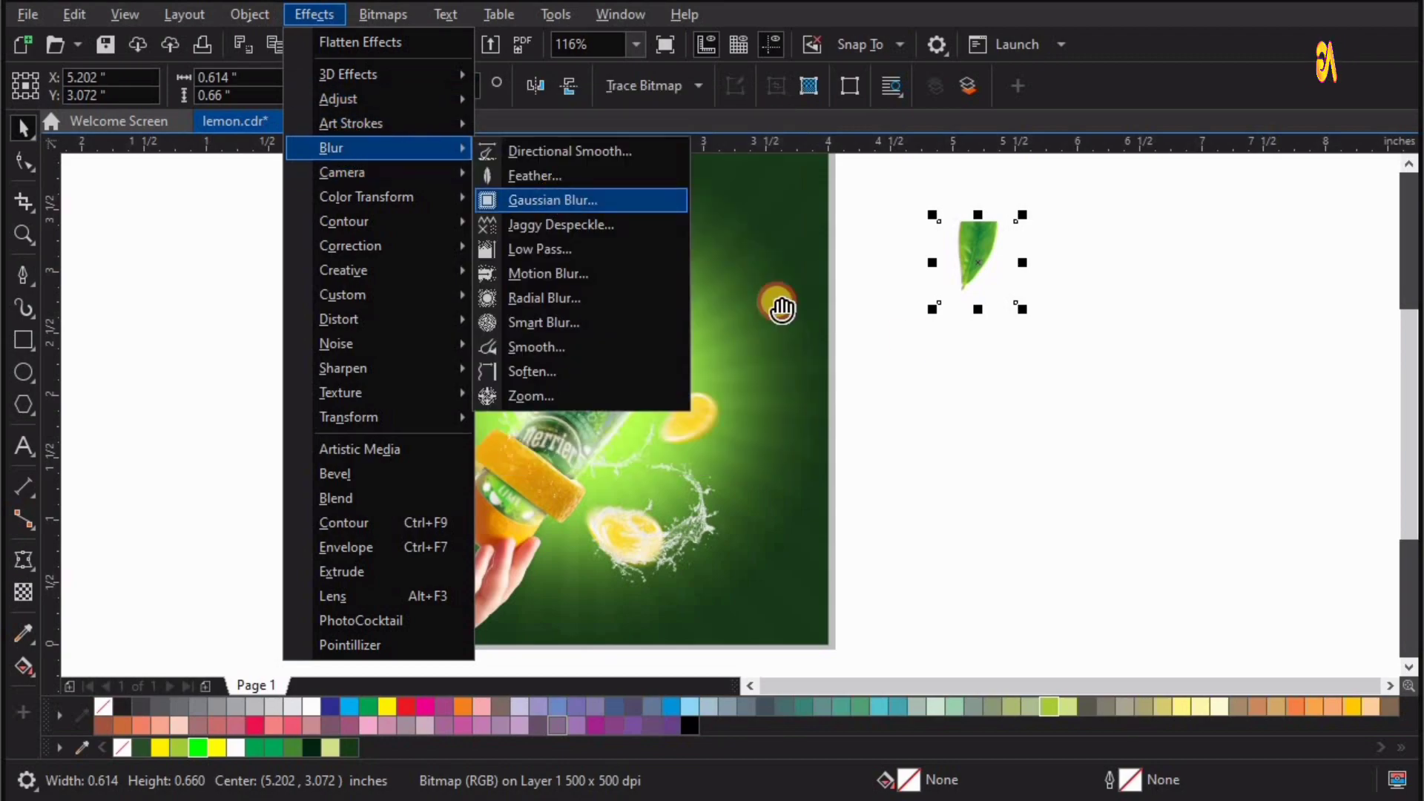
drag(919, 390, 776, 393)
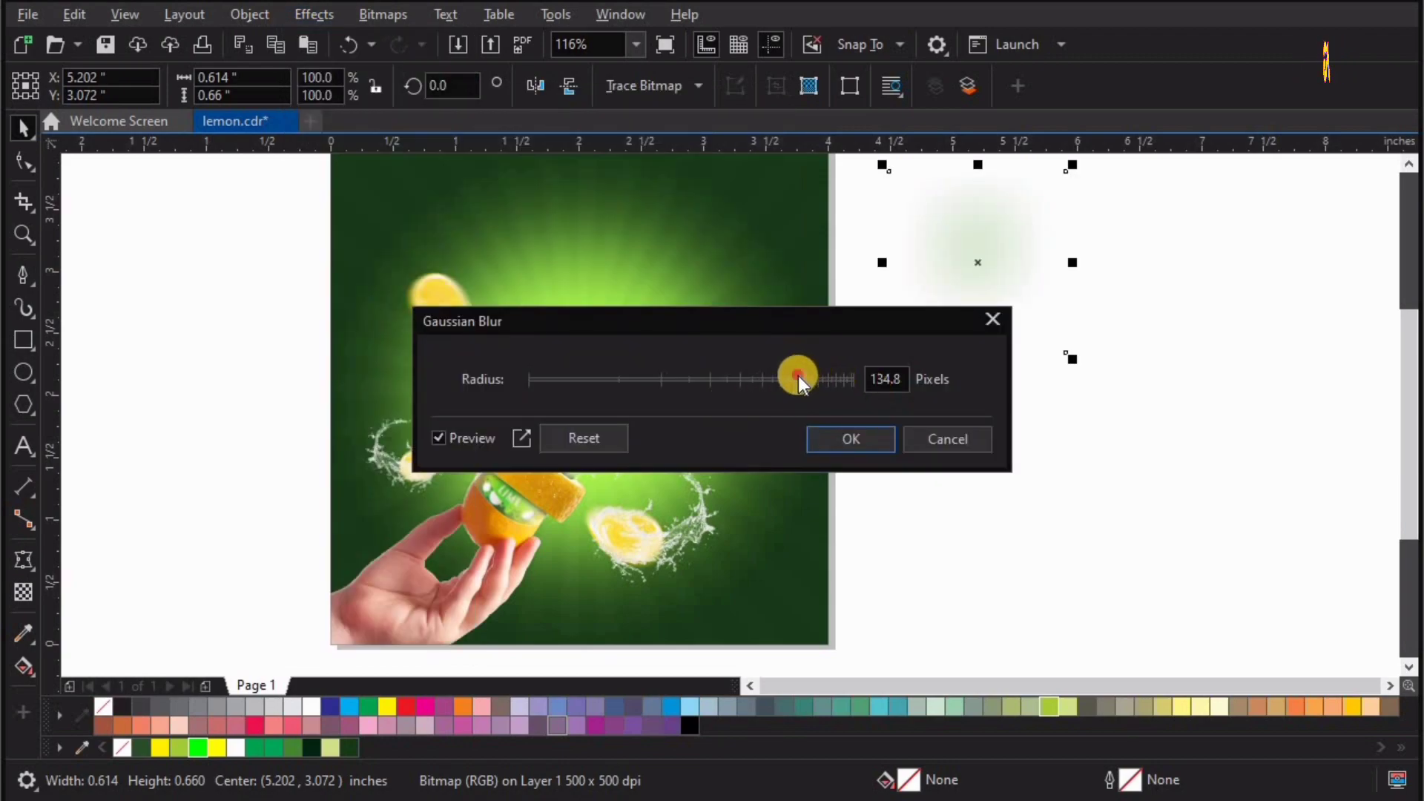
drag(637, 380, 590, 376)
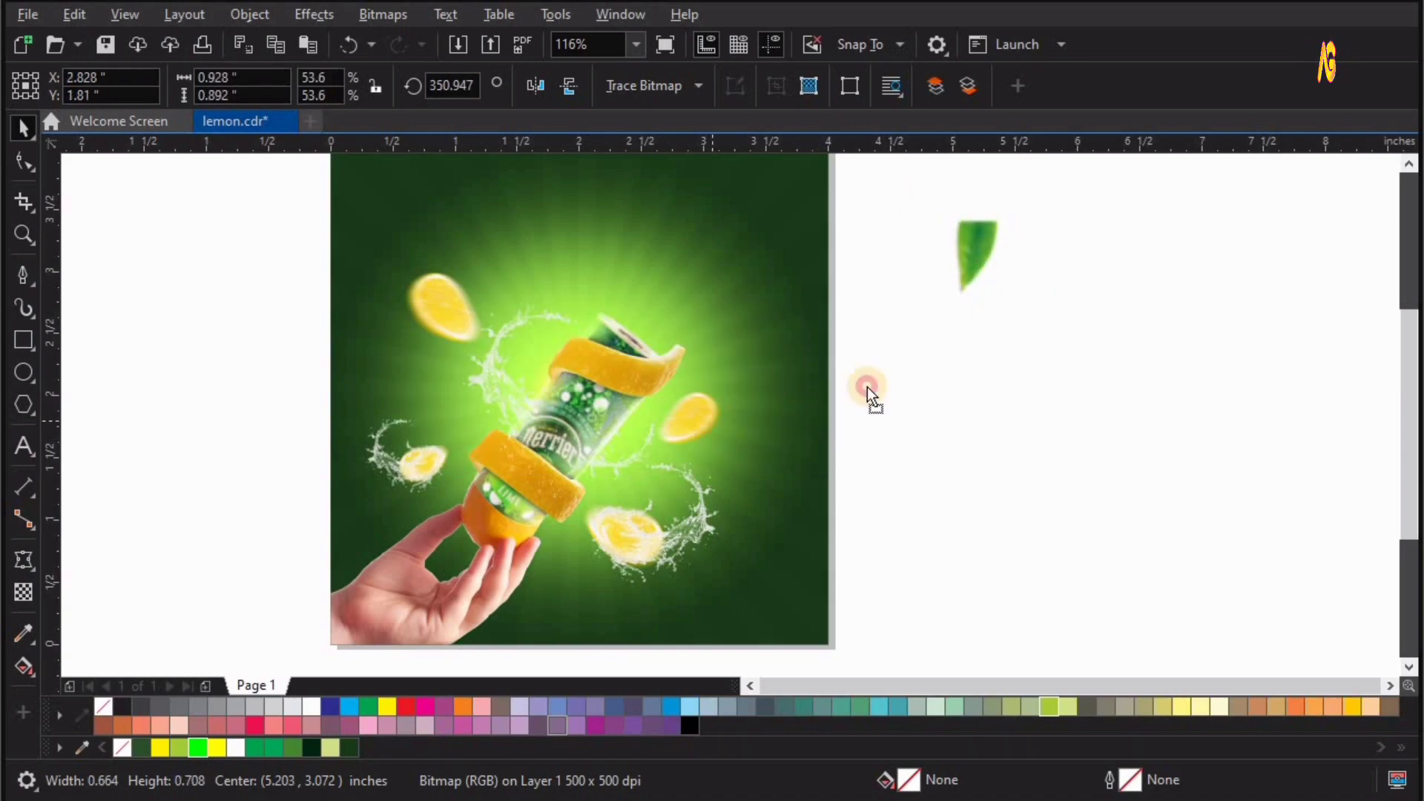
mouse_move(885, 313)
mouse_down()
mouse_move(987, 299)
mouse_move(964, 296)
mouse_up()
Rotate the lemon slice to about 33 degrees and move it up onto the leaf
scroll(843, 534, up, 3)
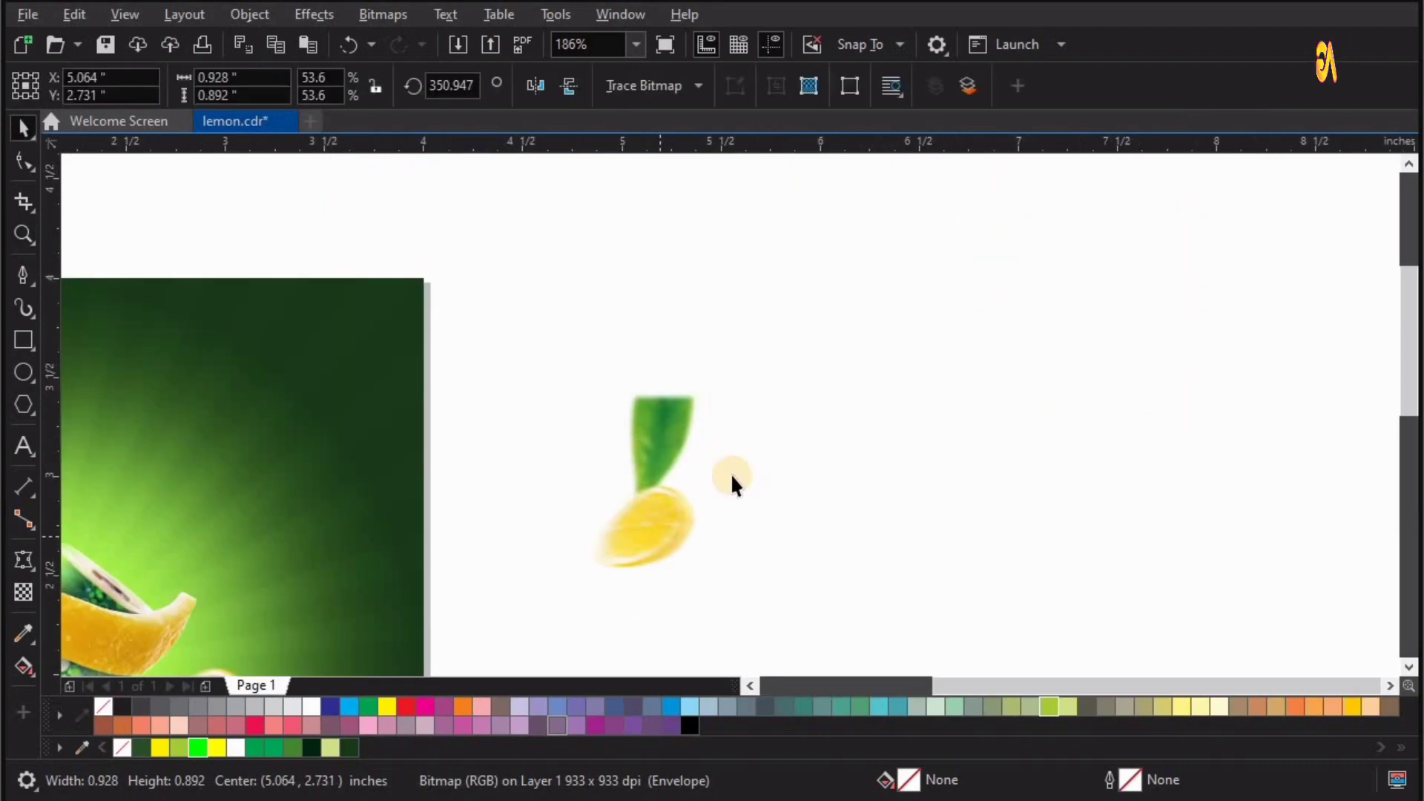
click(731, 479)
drag(744, 430, 644, 393)
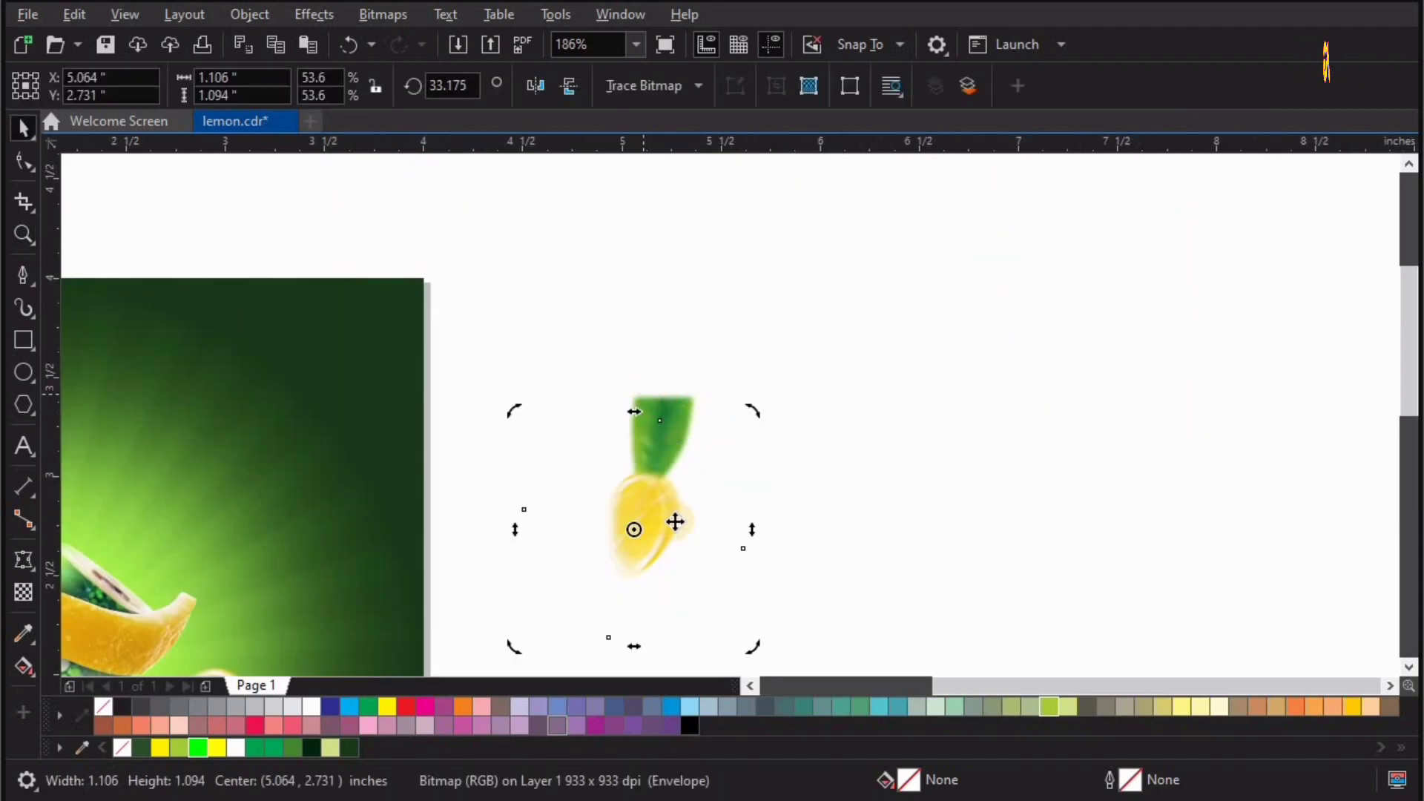
mouse_move(671, 525)
mouse_down()
mouse_move(695, 472)
mouse_move(677, 491)
mouse_up()
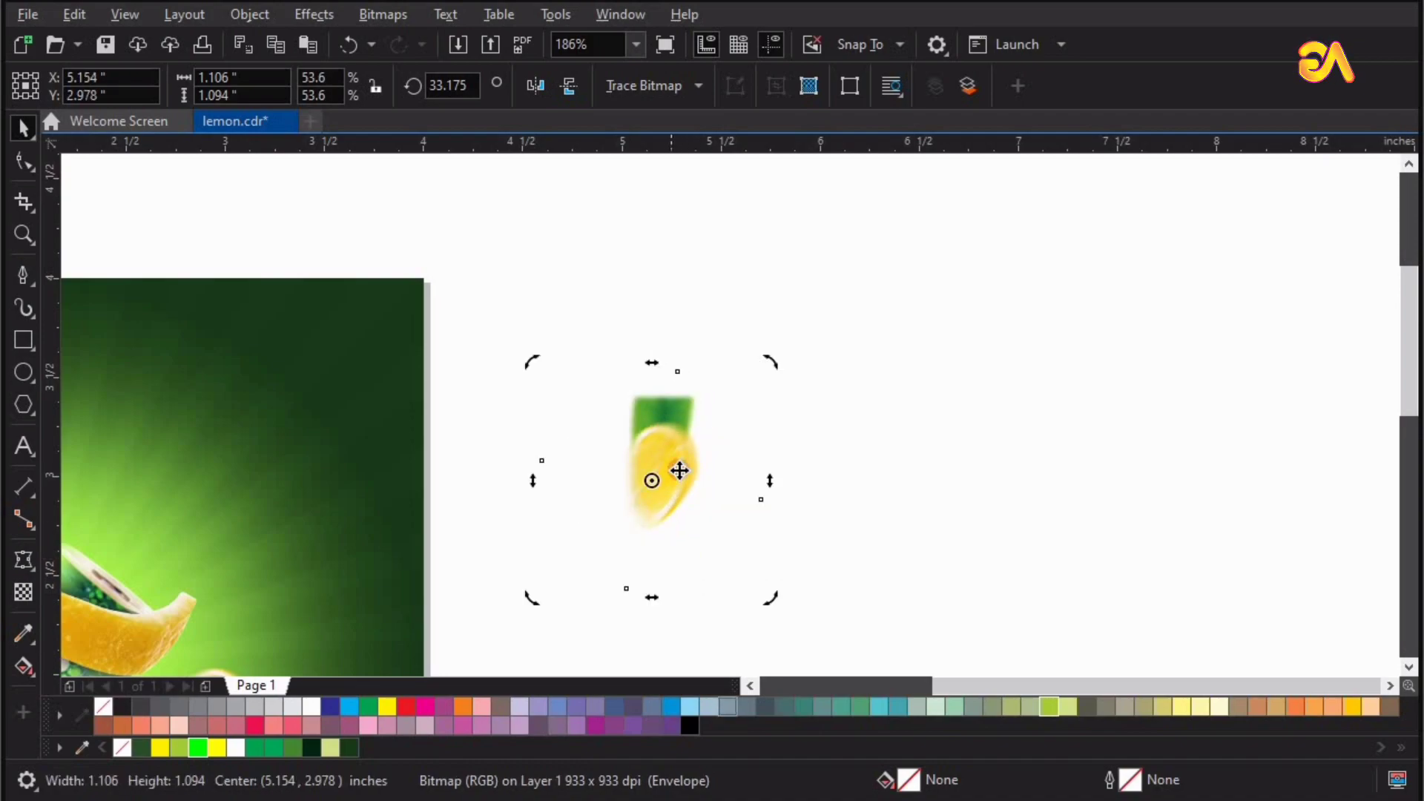
Align the lemon slice over the leaf and shrink it
click(675, 470)
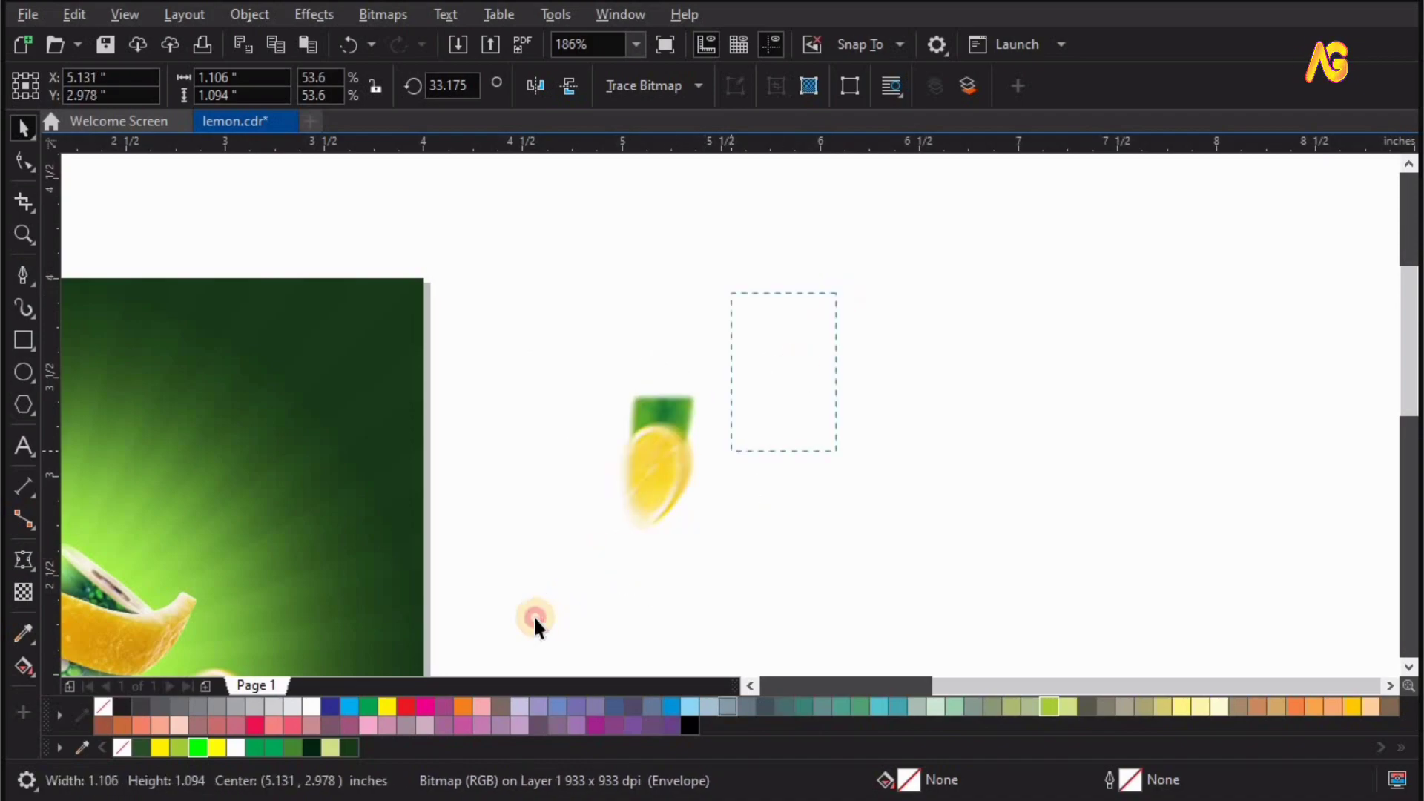
drag(532, 615, 791, 474)
click(667, 482)
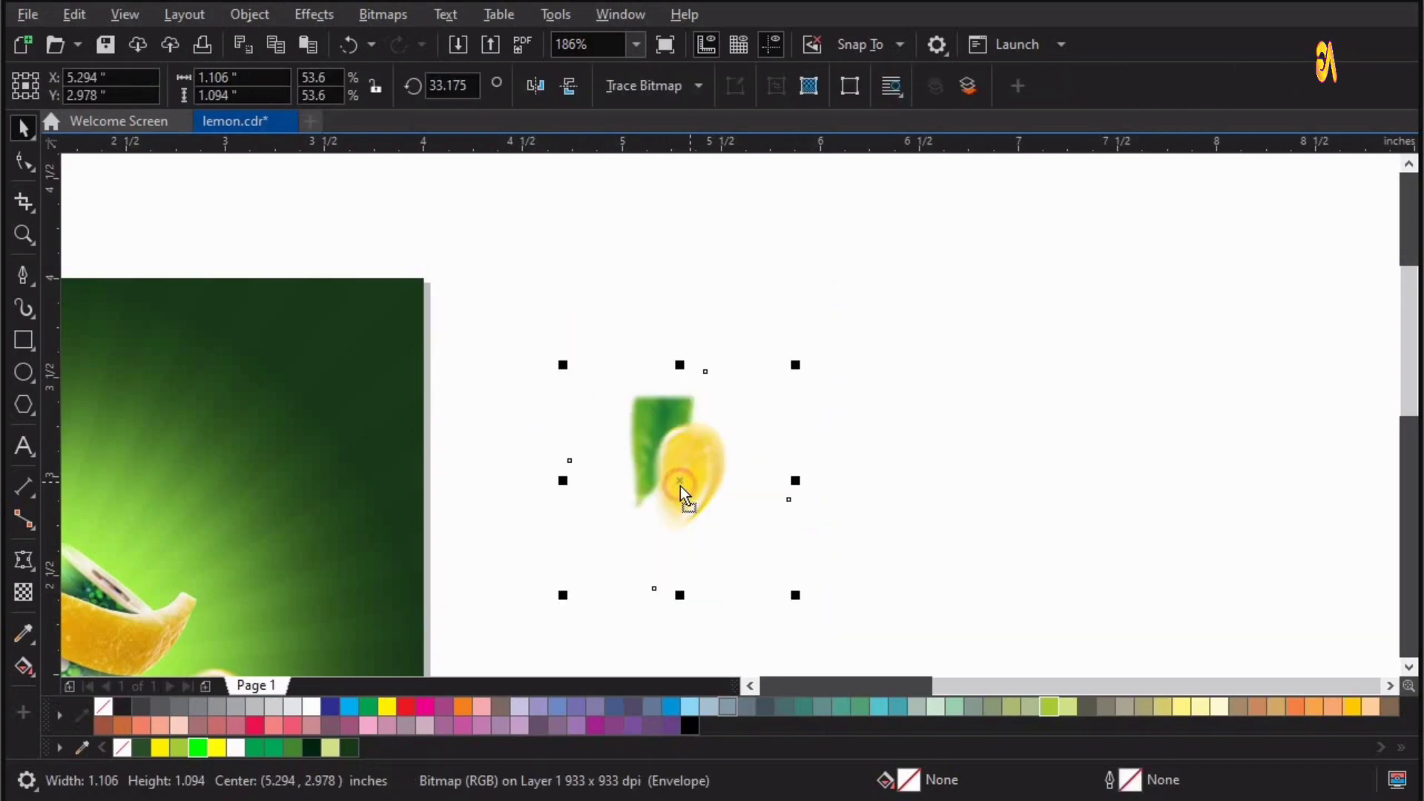
mouse_move(698, 476)
mouse_down()
mouse_move(684, 477)
mouse_move(683, 451)
mouse_up()
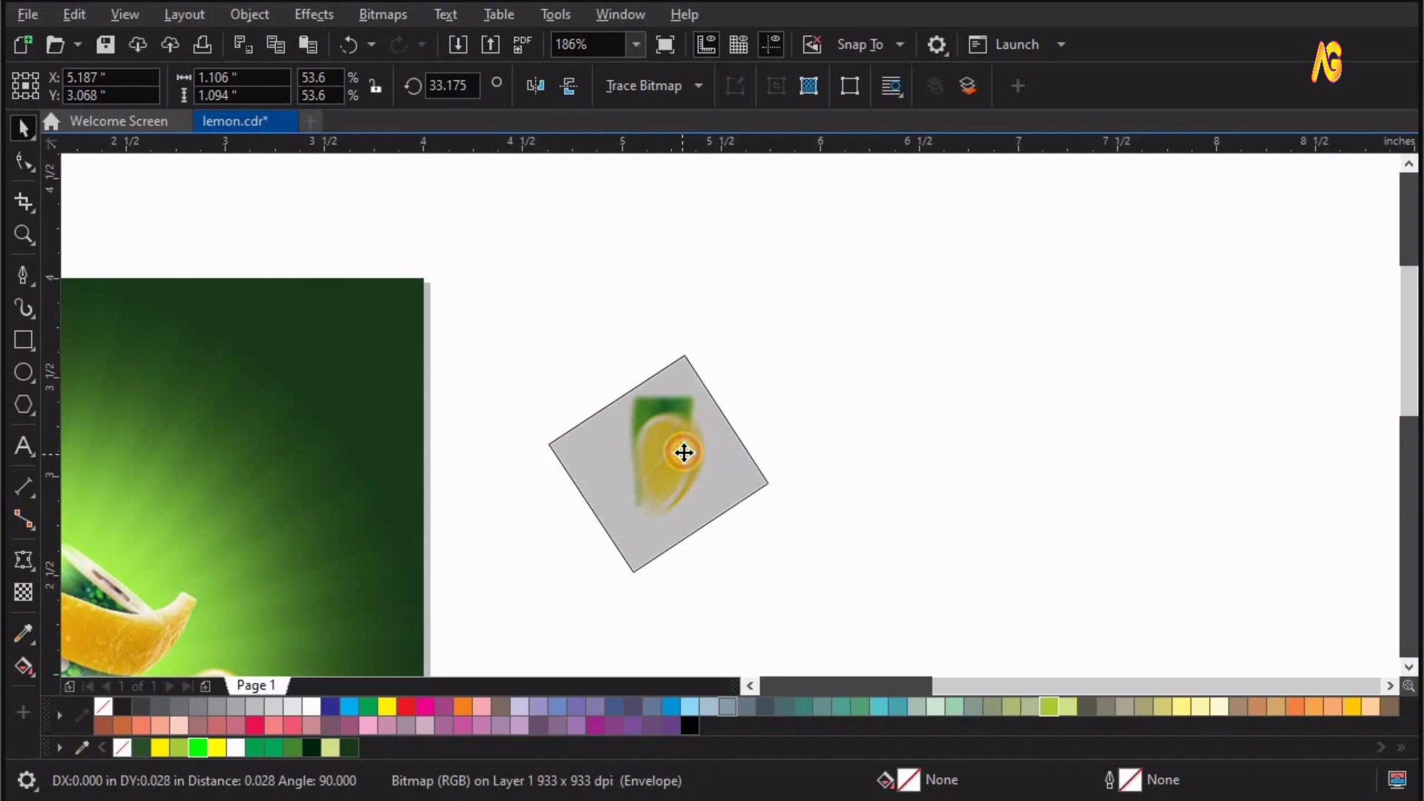
drag(771, 558, 756, 549)
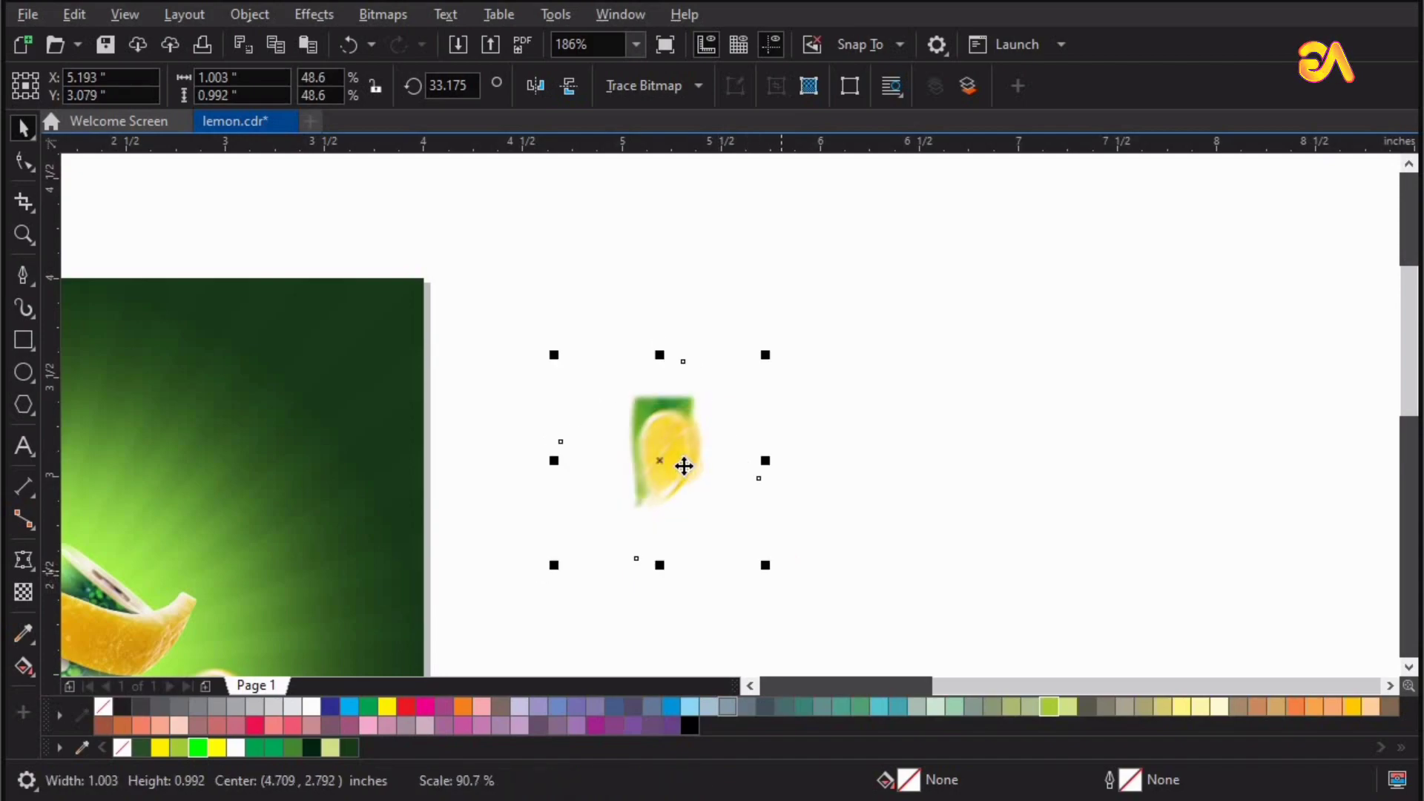
drag(680, 464, 403, 330)
Position the lemon-and-leaf pair at the background's top right and PowerClip the right lemon into the image frame
key(z)
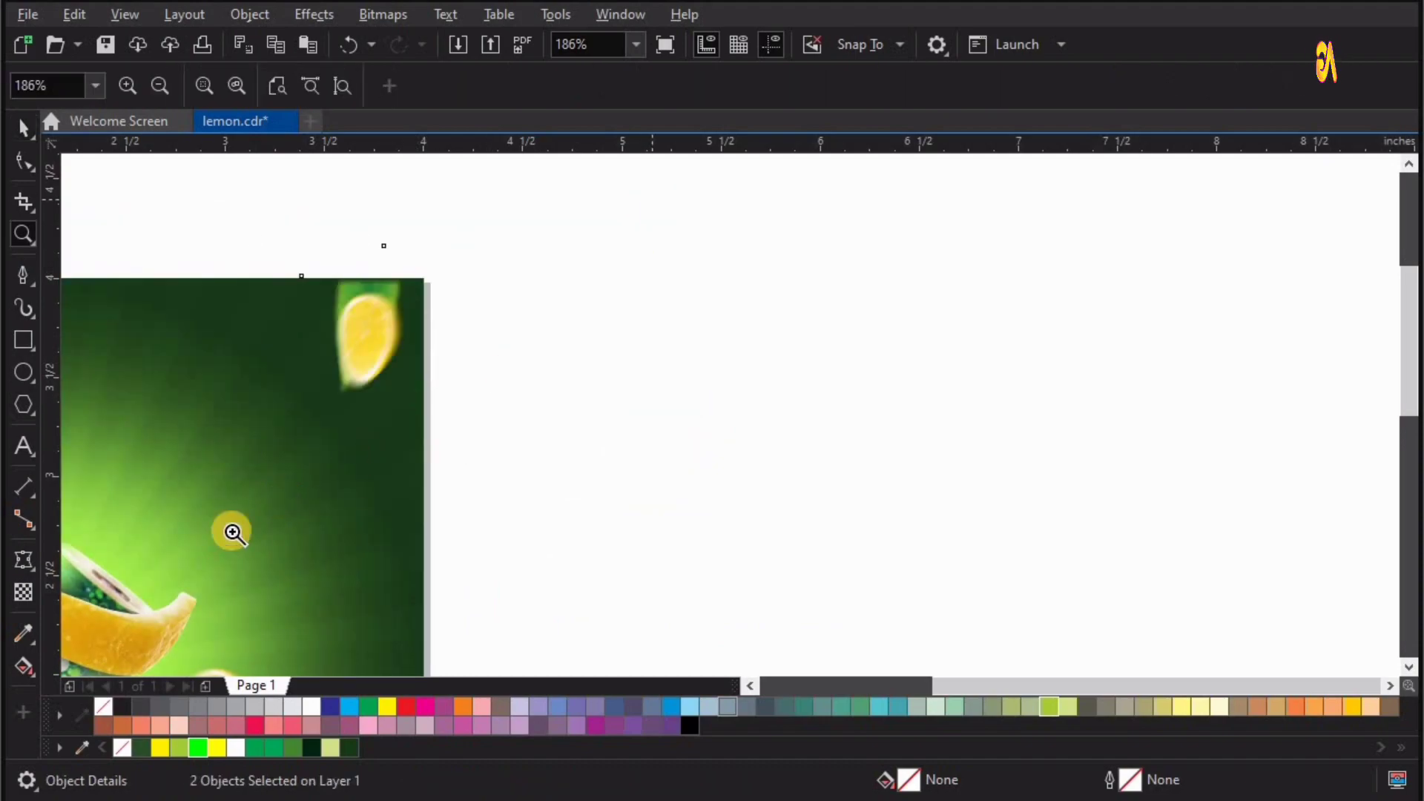
click(648, 422)
key(space)
drag(668, 372, 707, 345)
key(z)
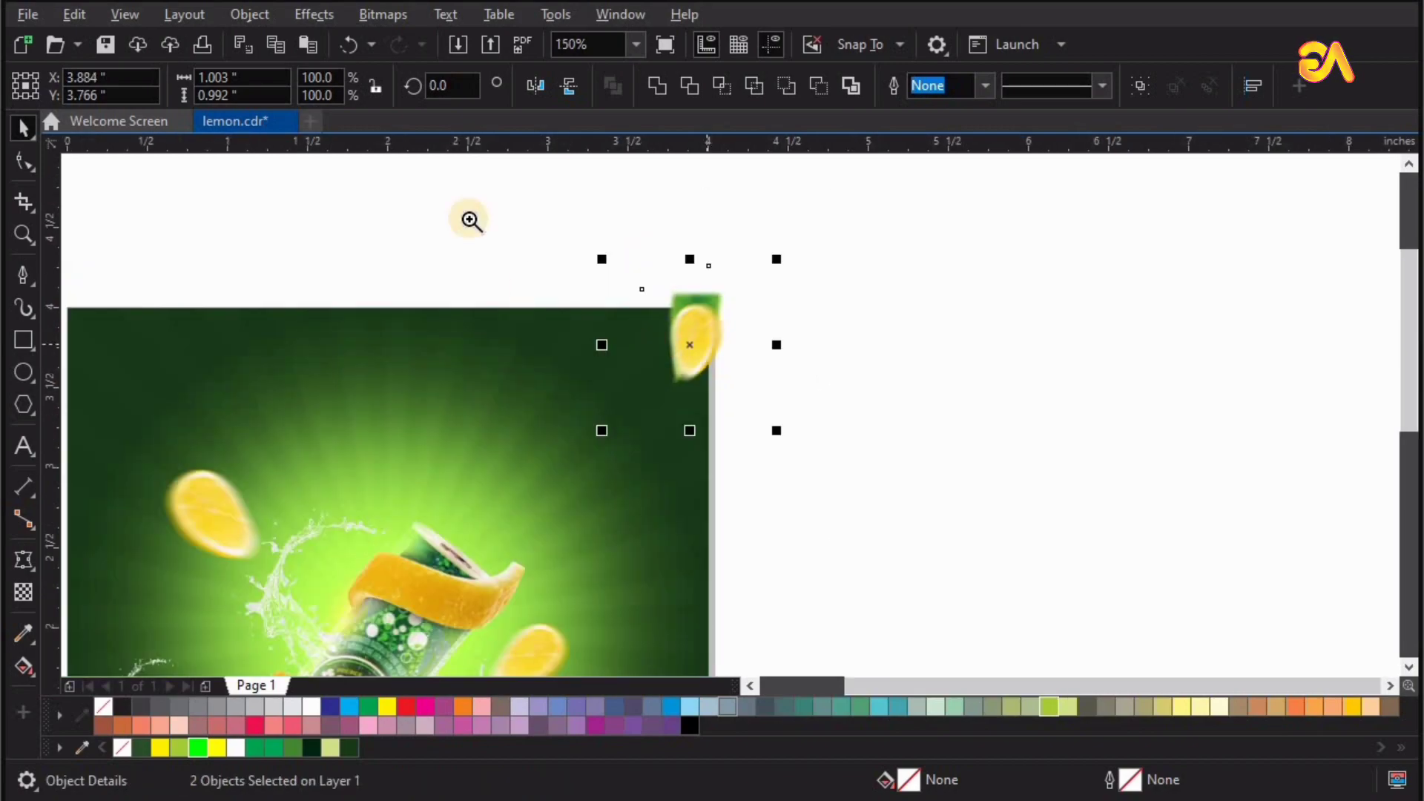
scroll(962, 490, up, 1)
key(space)
drag(750, 411, 265, 462)
scroll(741, 445, down, 2)
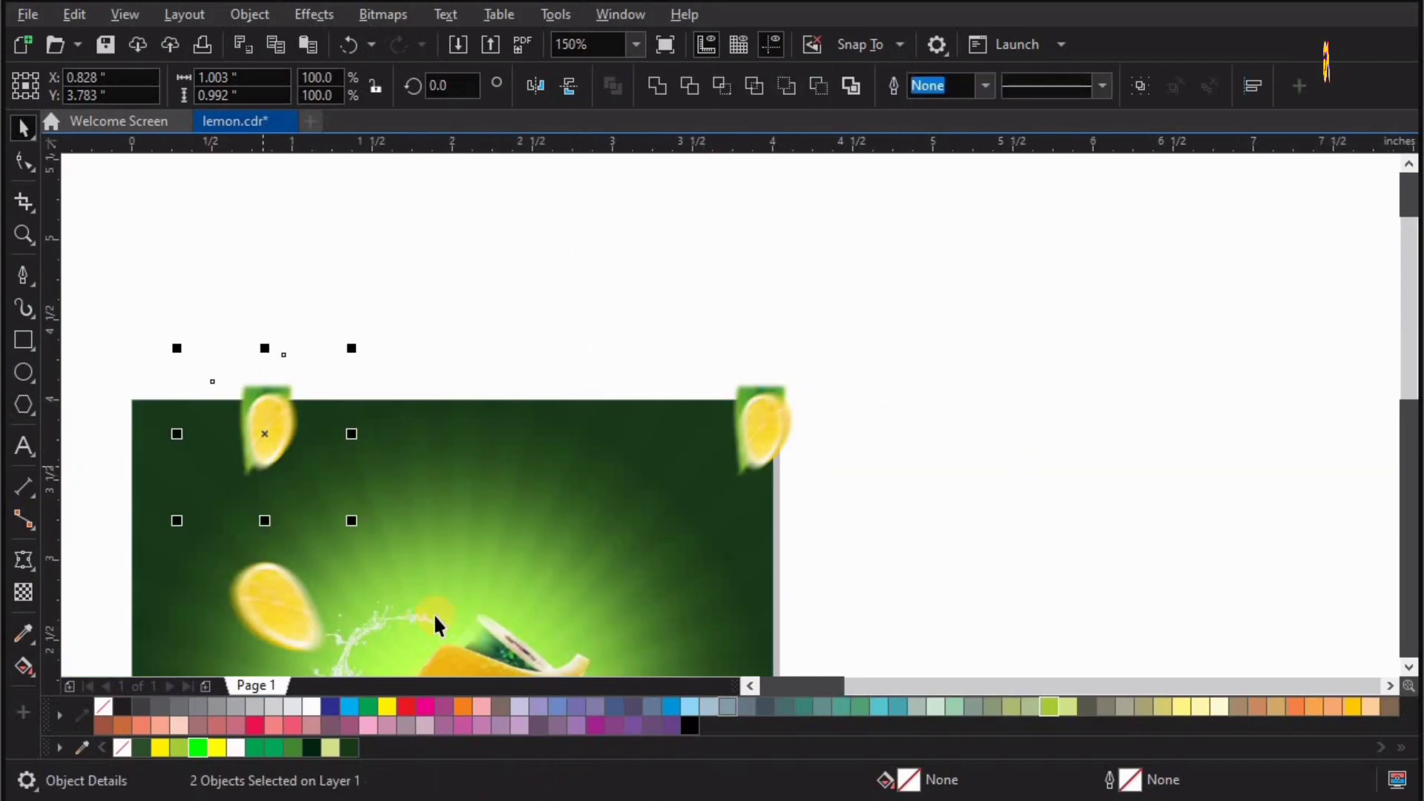
key(Tab)
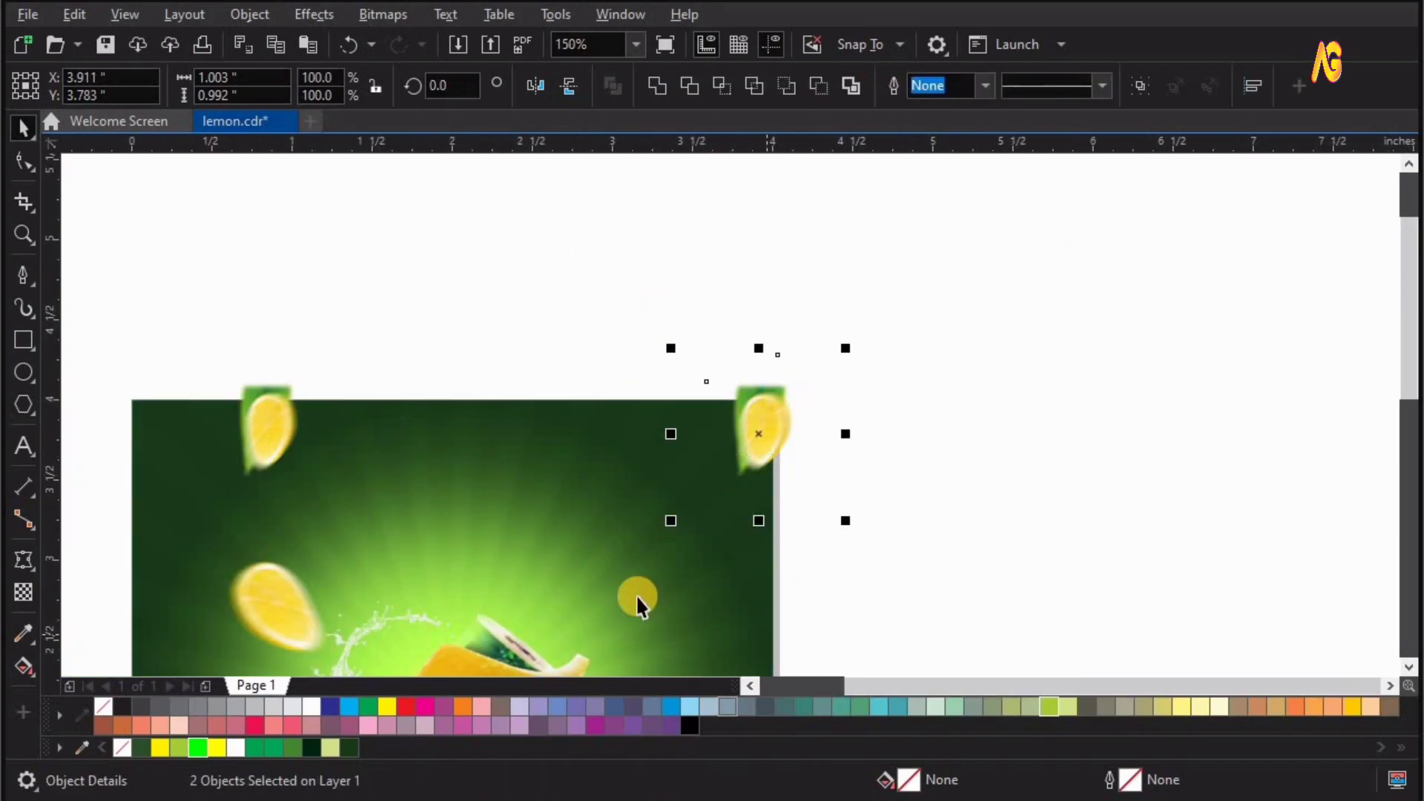
click(603, 514)
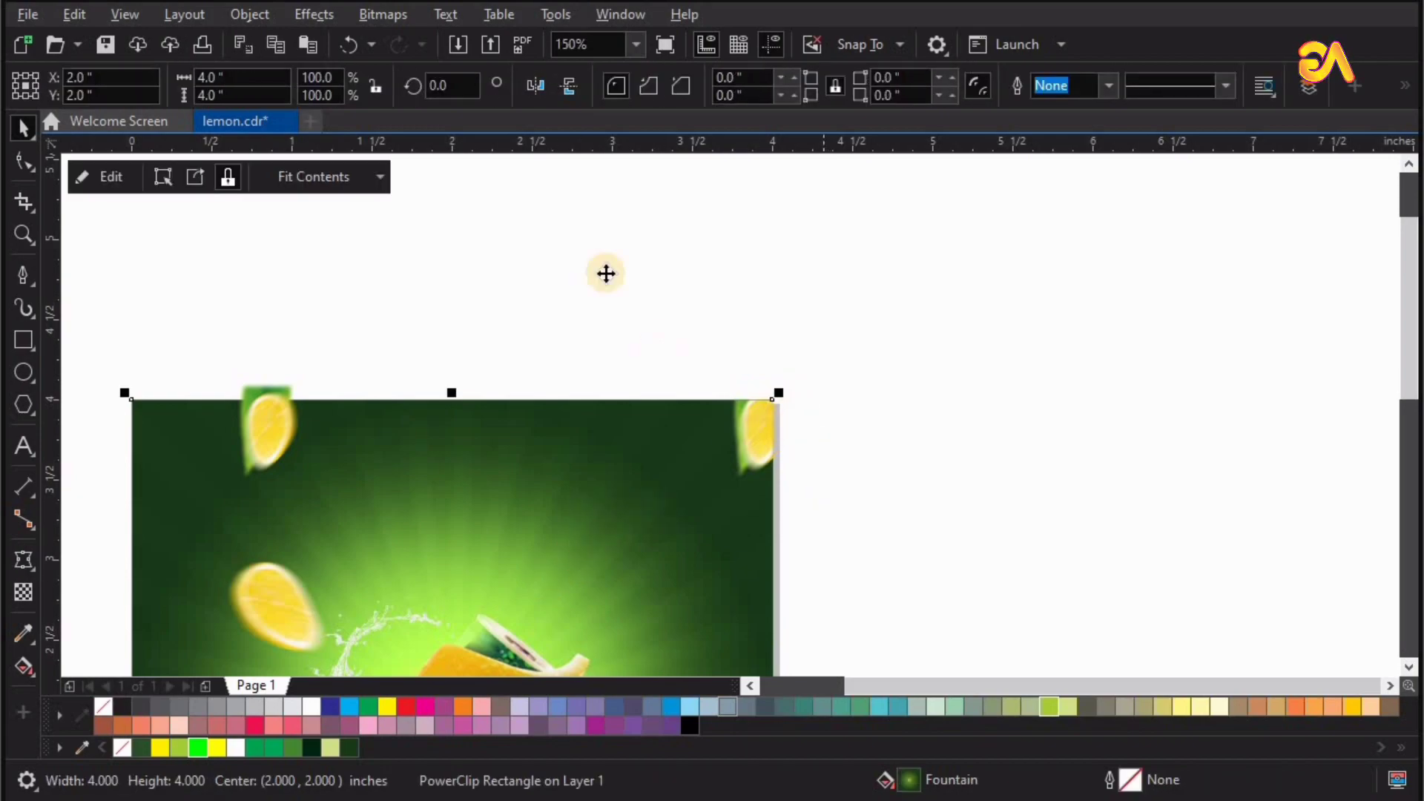
key(shift+F2)
Flip the top-left lemon copy upside down and move it to the lower-left edge beside the hand
click(600, 237)
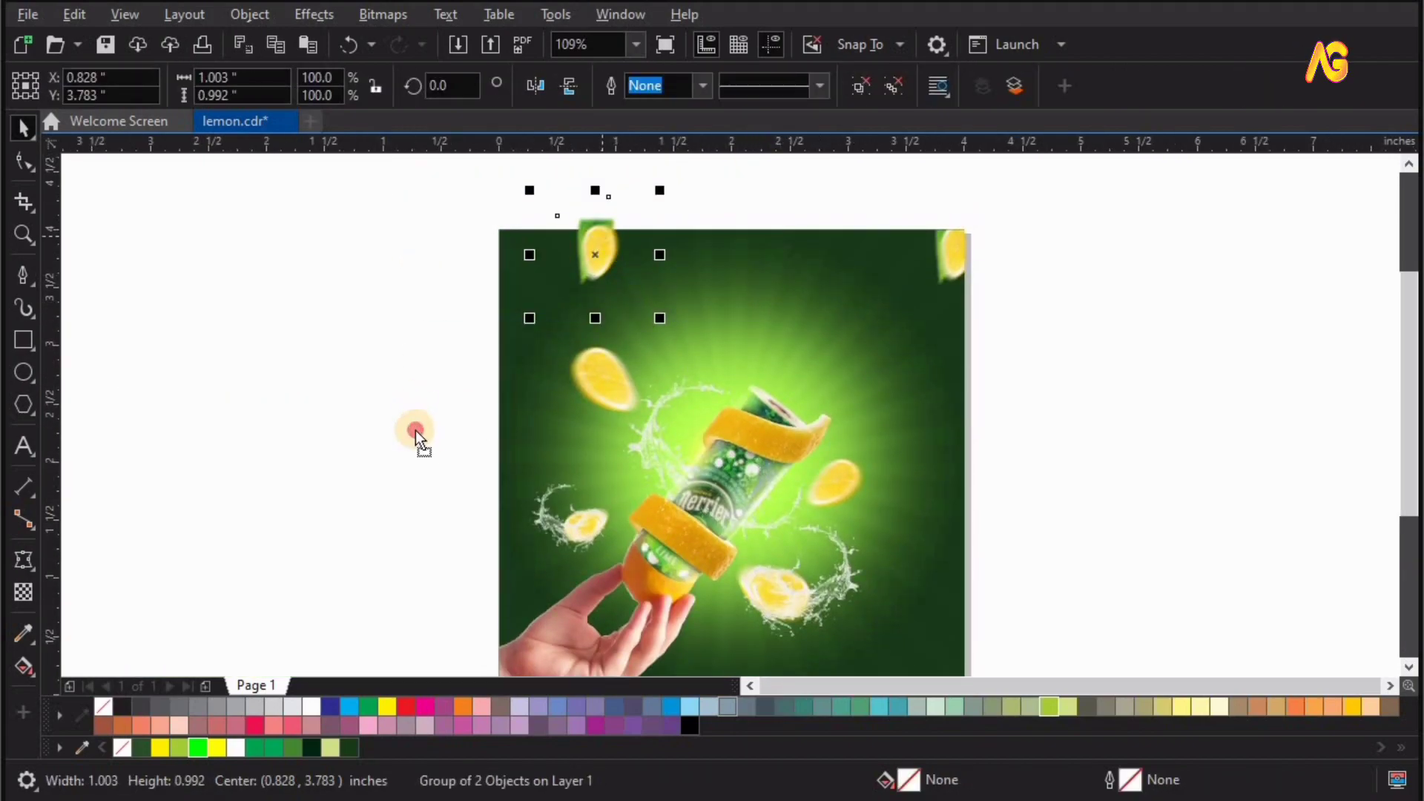
drag(416, 430, 415, 439)
key(z)
click(745, 662)
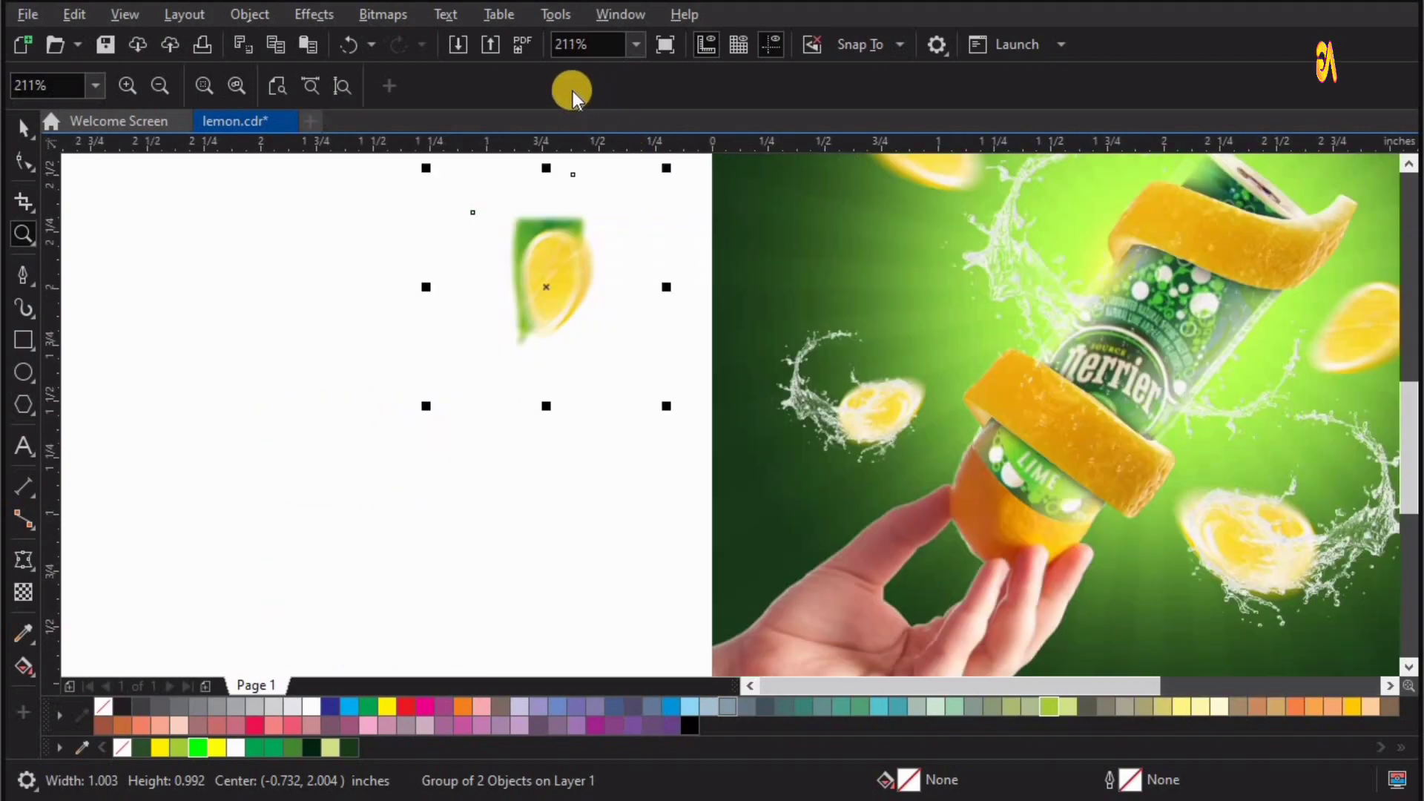
key(space)
drag(546, 167, 546, 406)
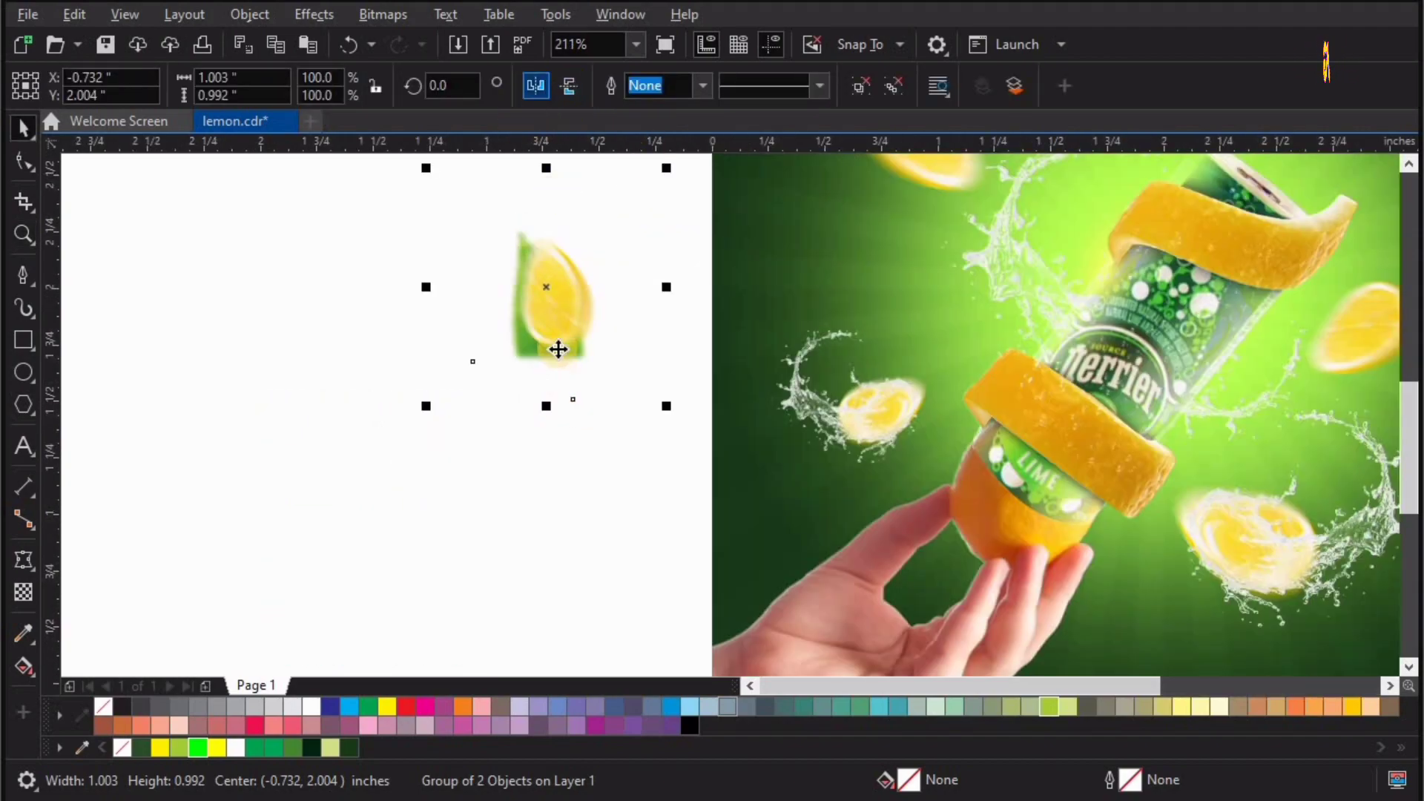
drag(558, 348, 746, 664)
key(z)
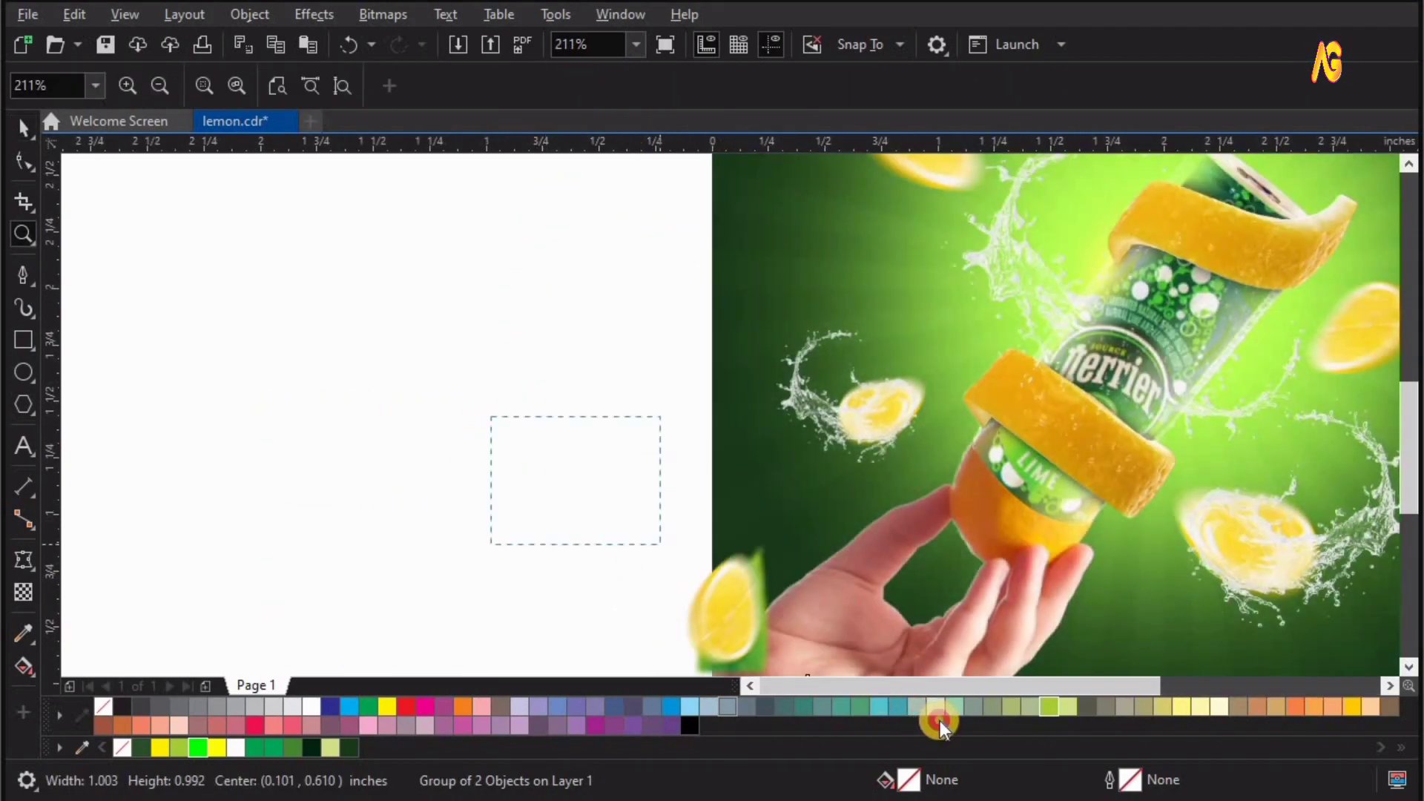
click(763, 435)
key(space)
drag(772, 467, 767, 479)
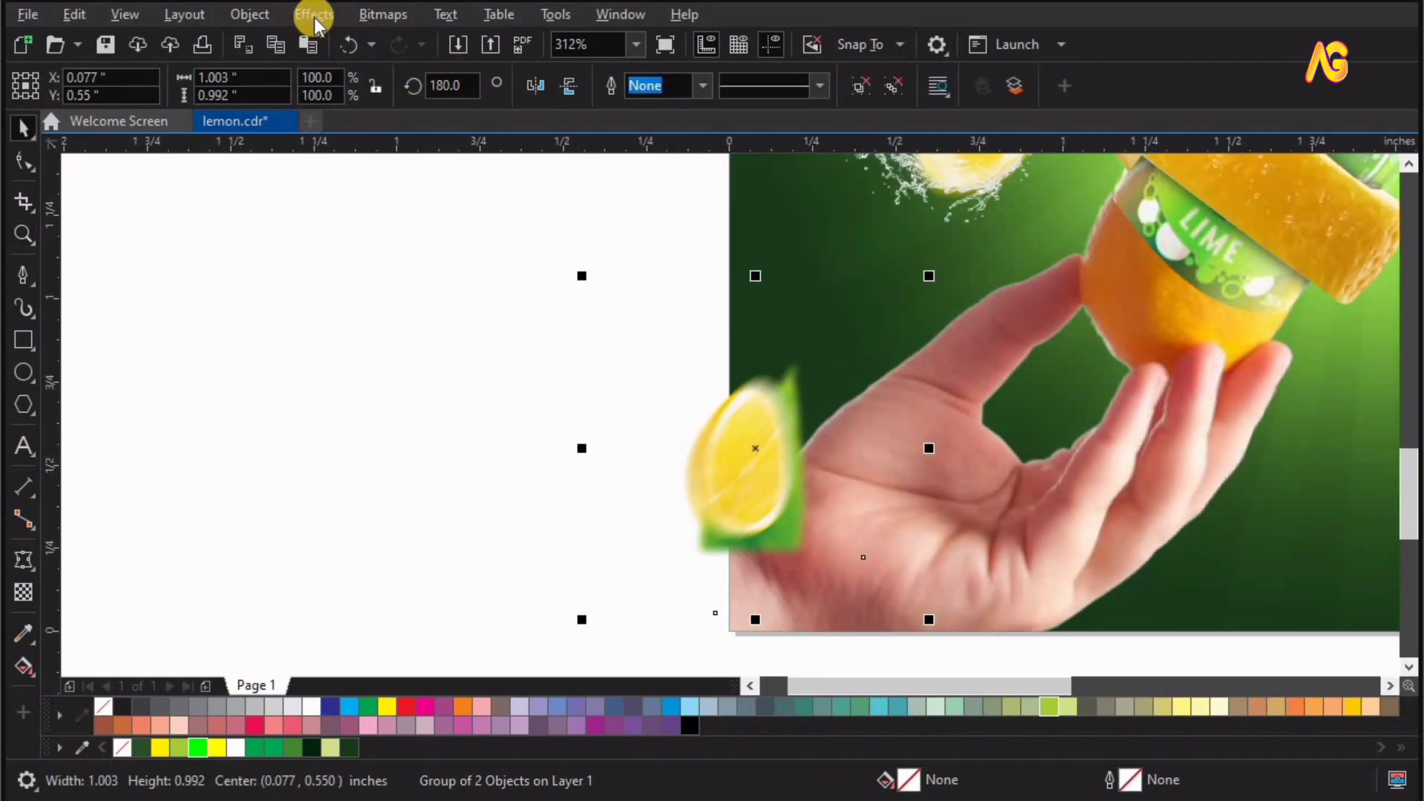
PowerClip the lower-left lemon into the ad image and send it back one, behind the hand
click(250, 14)
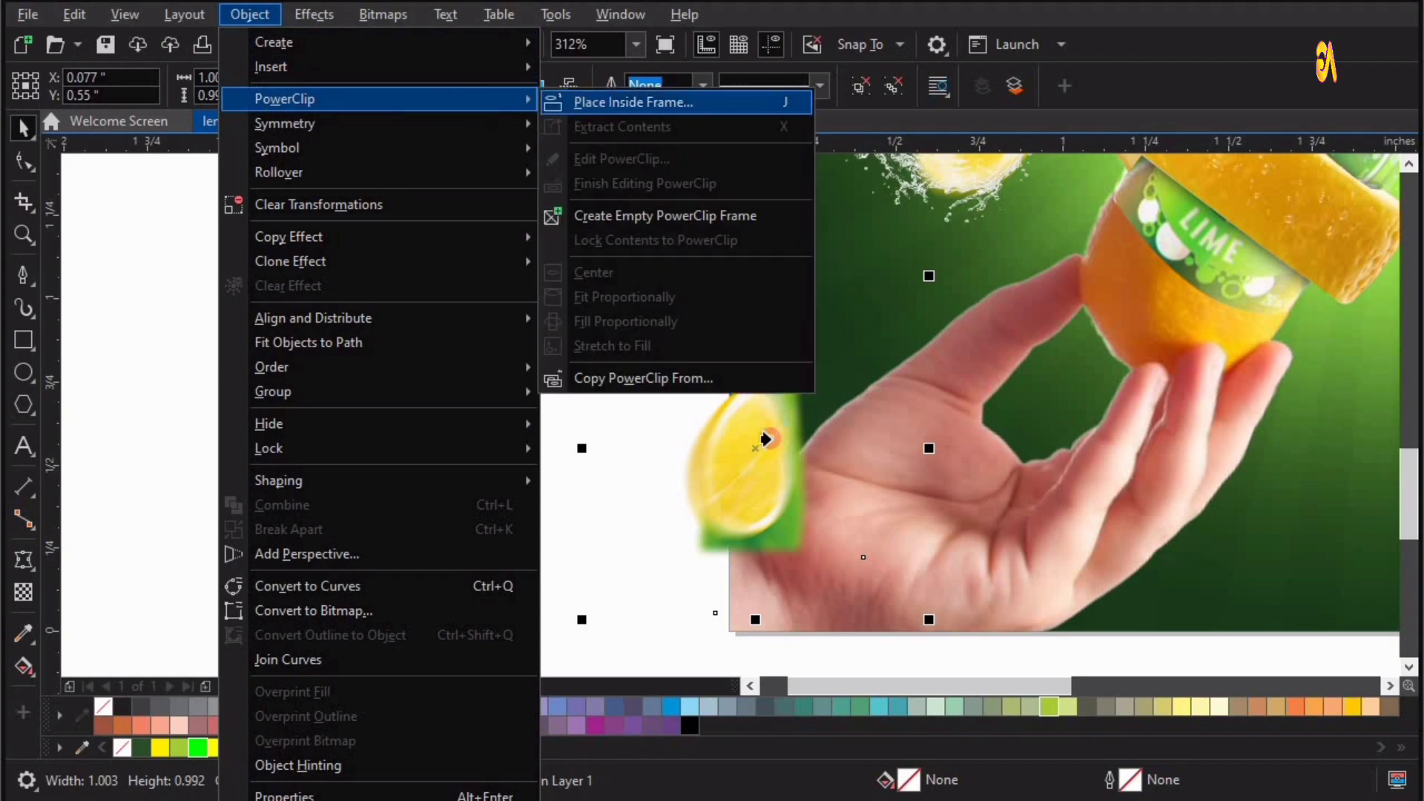
click(653, 99)
click(1011, 578)
ctrl+click(737, 489)
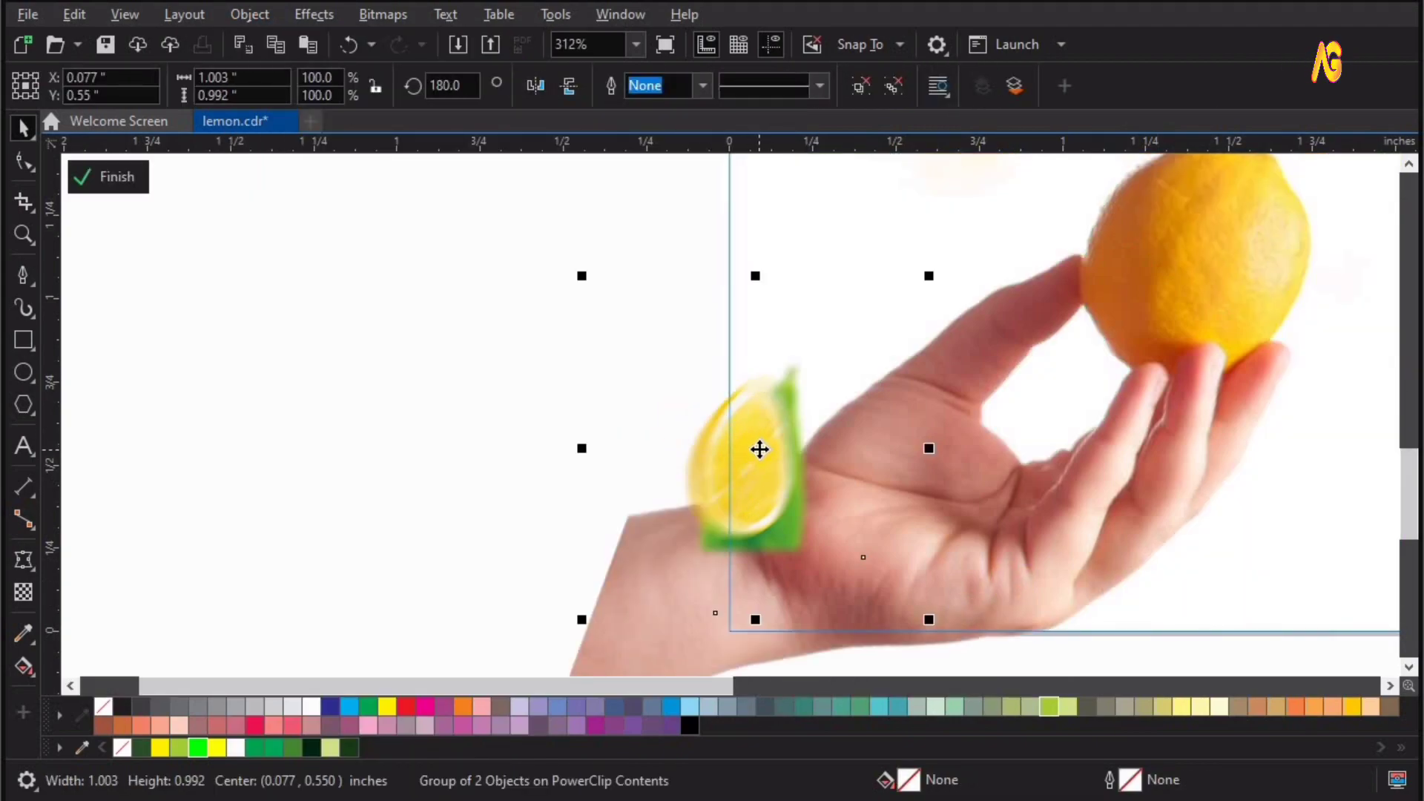
right_click(756, 446)
mouse_move(808, 479)
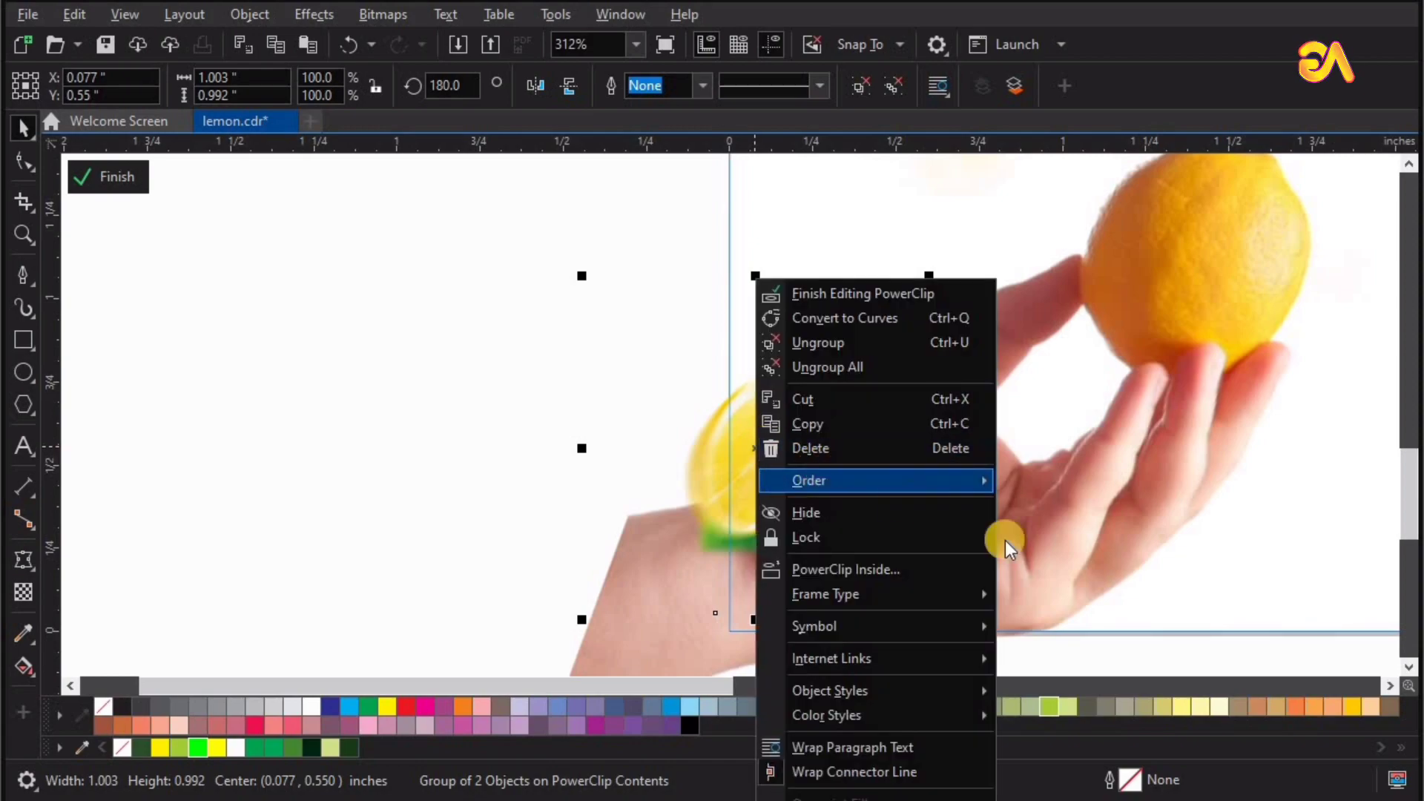
click(1155, 616)
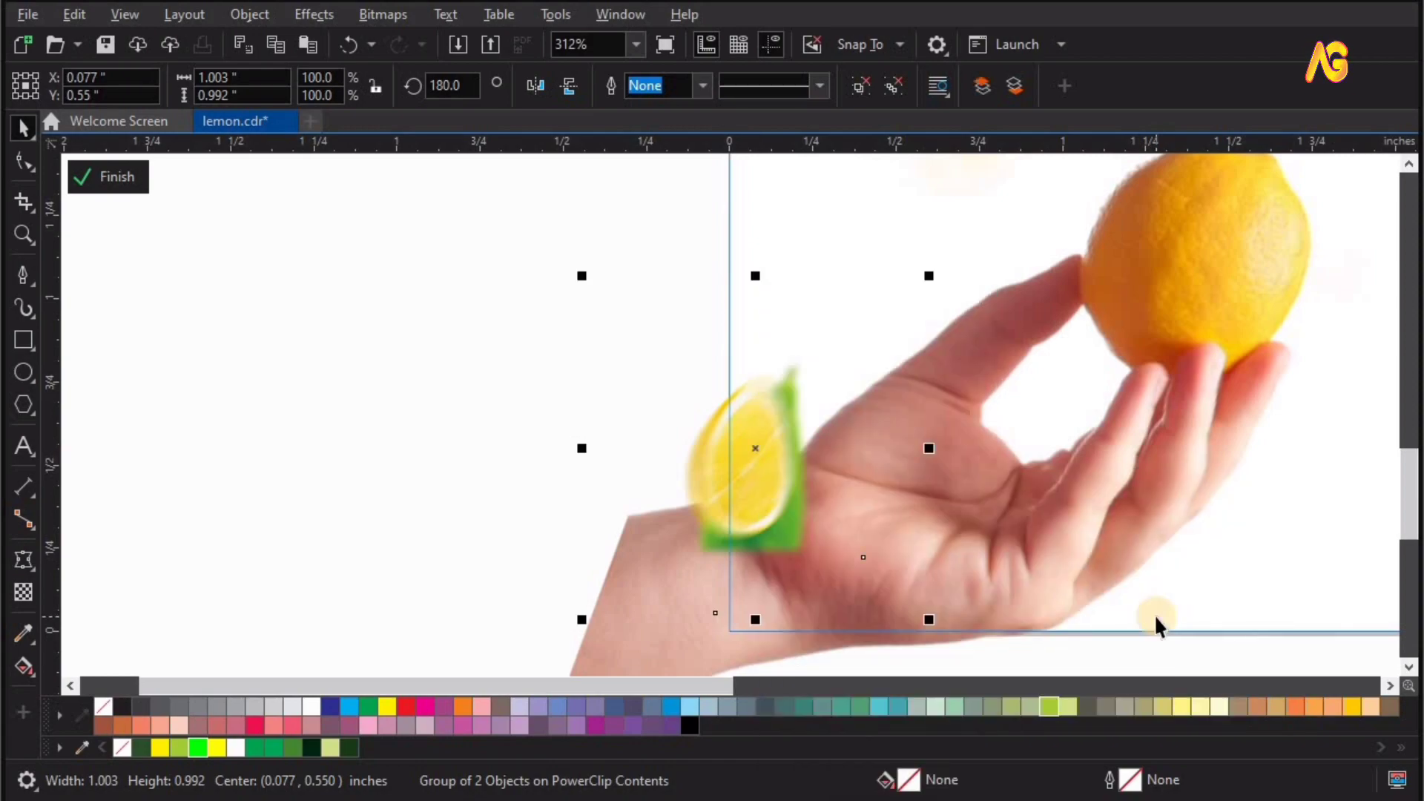
click(372, 339)
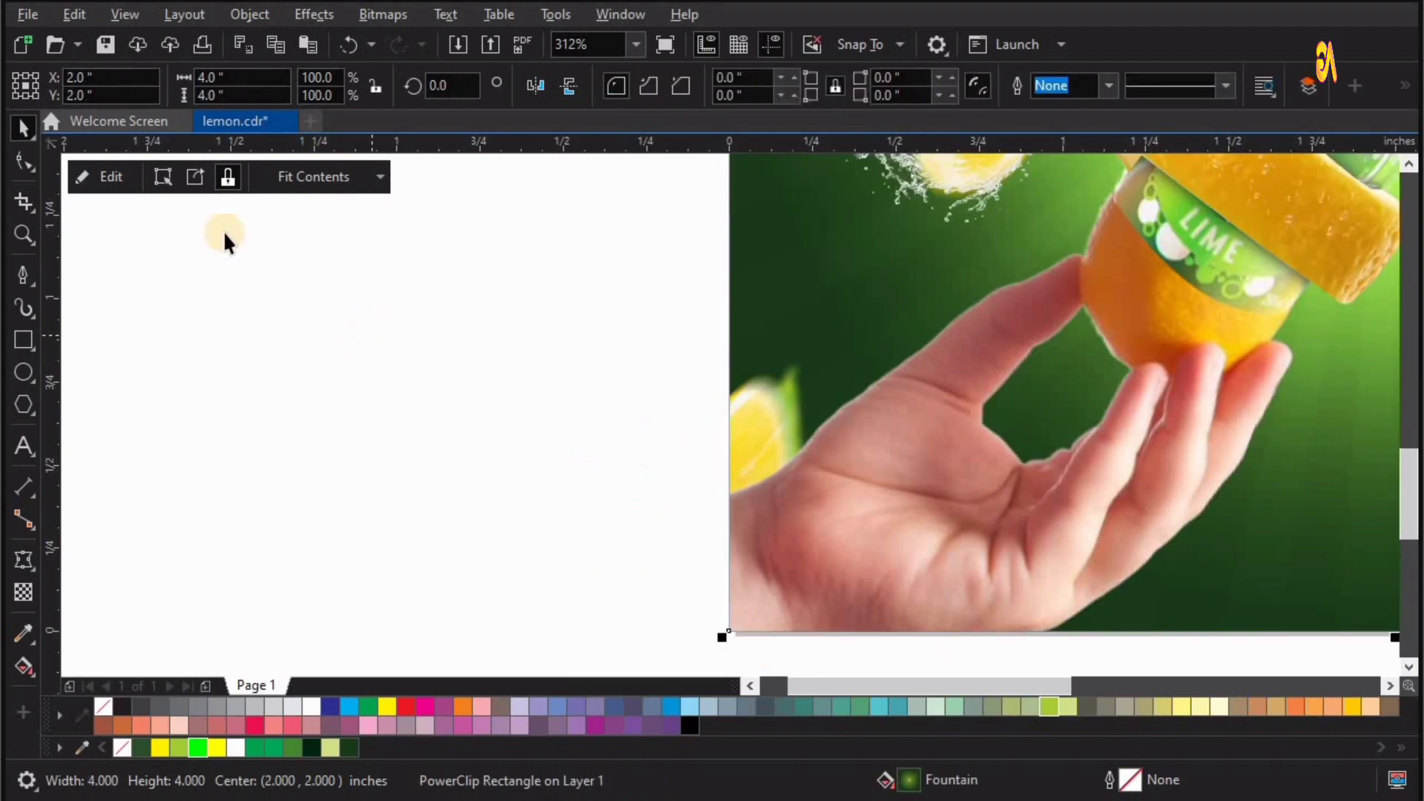
click(88, 178)
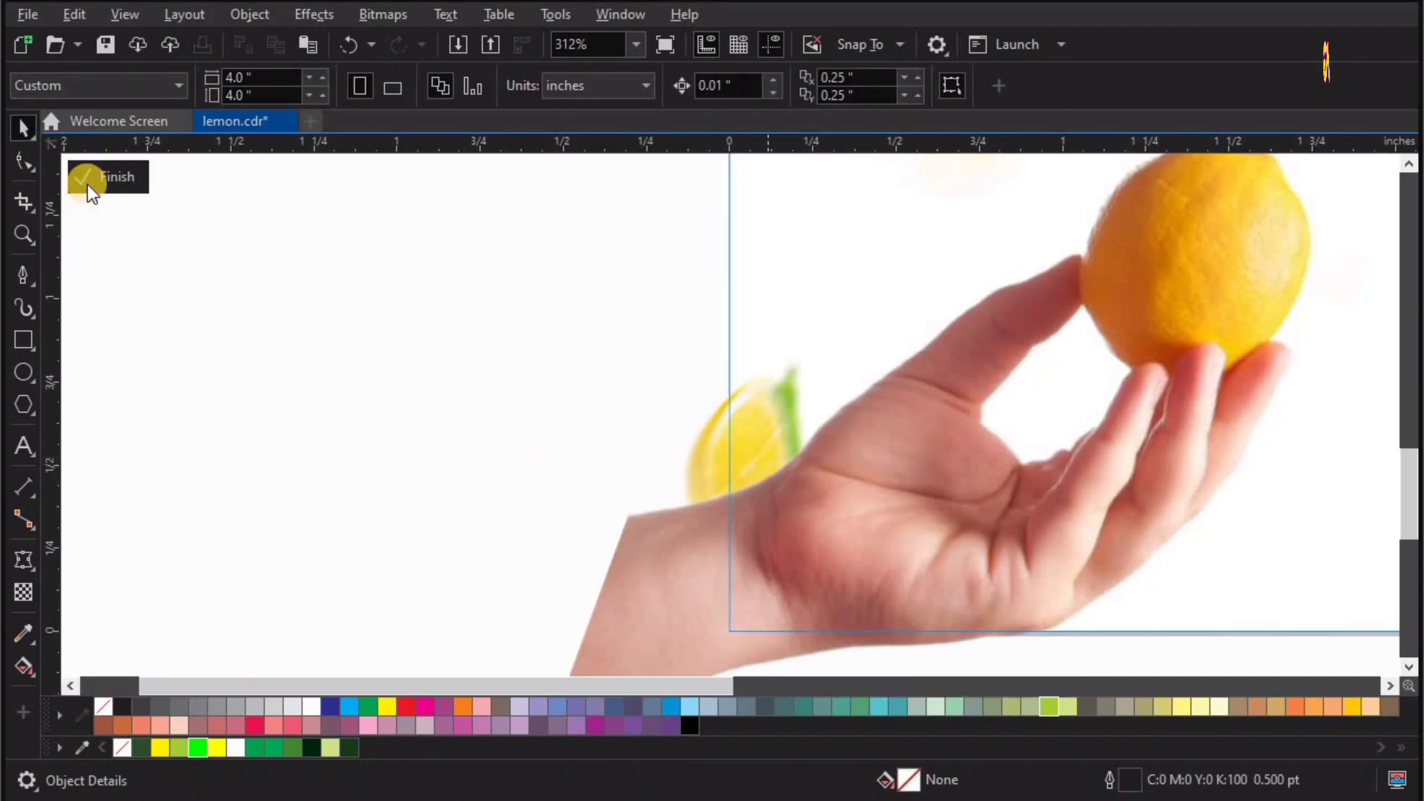
click(108, 195)
key(shift+F4)
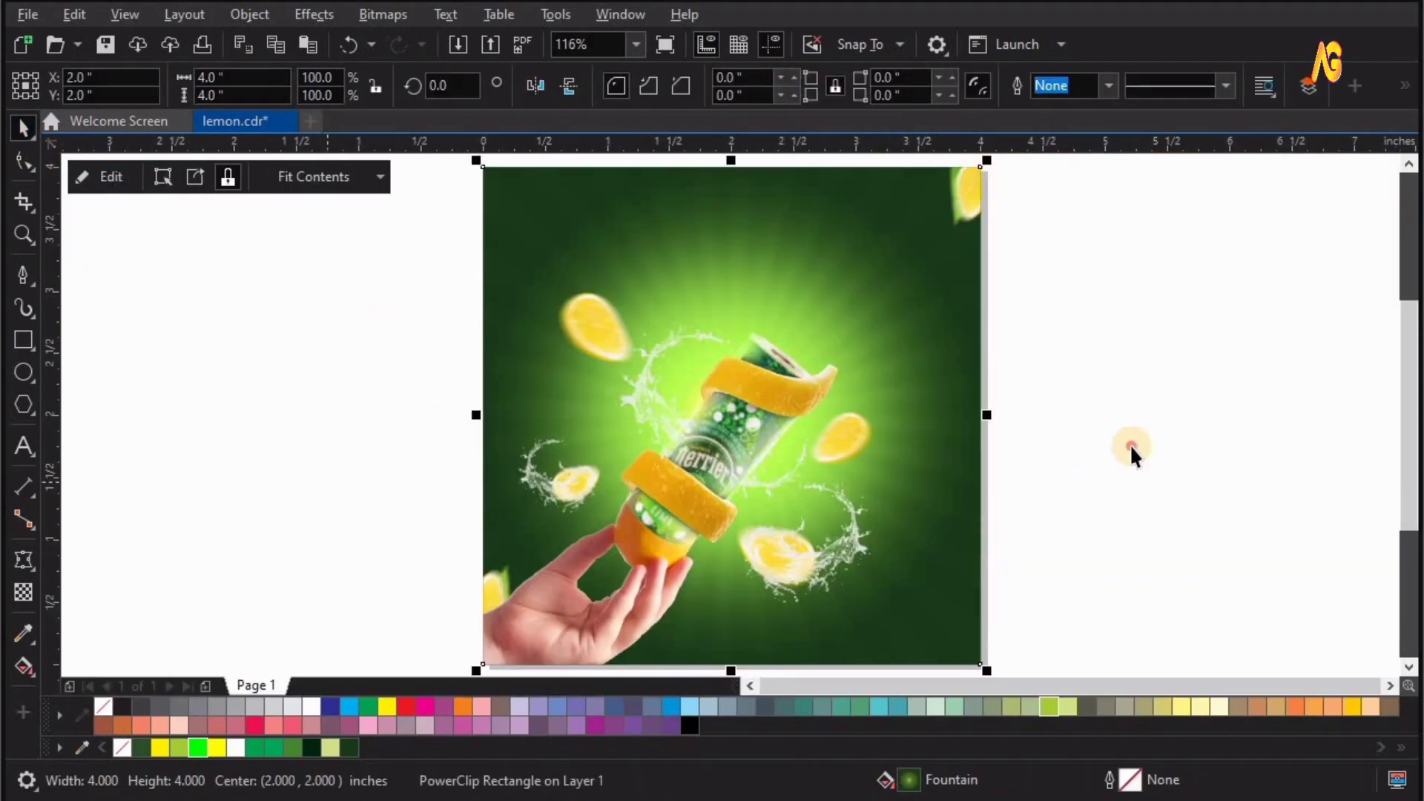
Place the imported sparkle image, shrink it to about 14% and centre it over the can
click(1103, 371)
key(shift+F2)
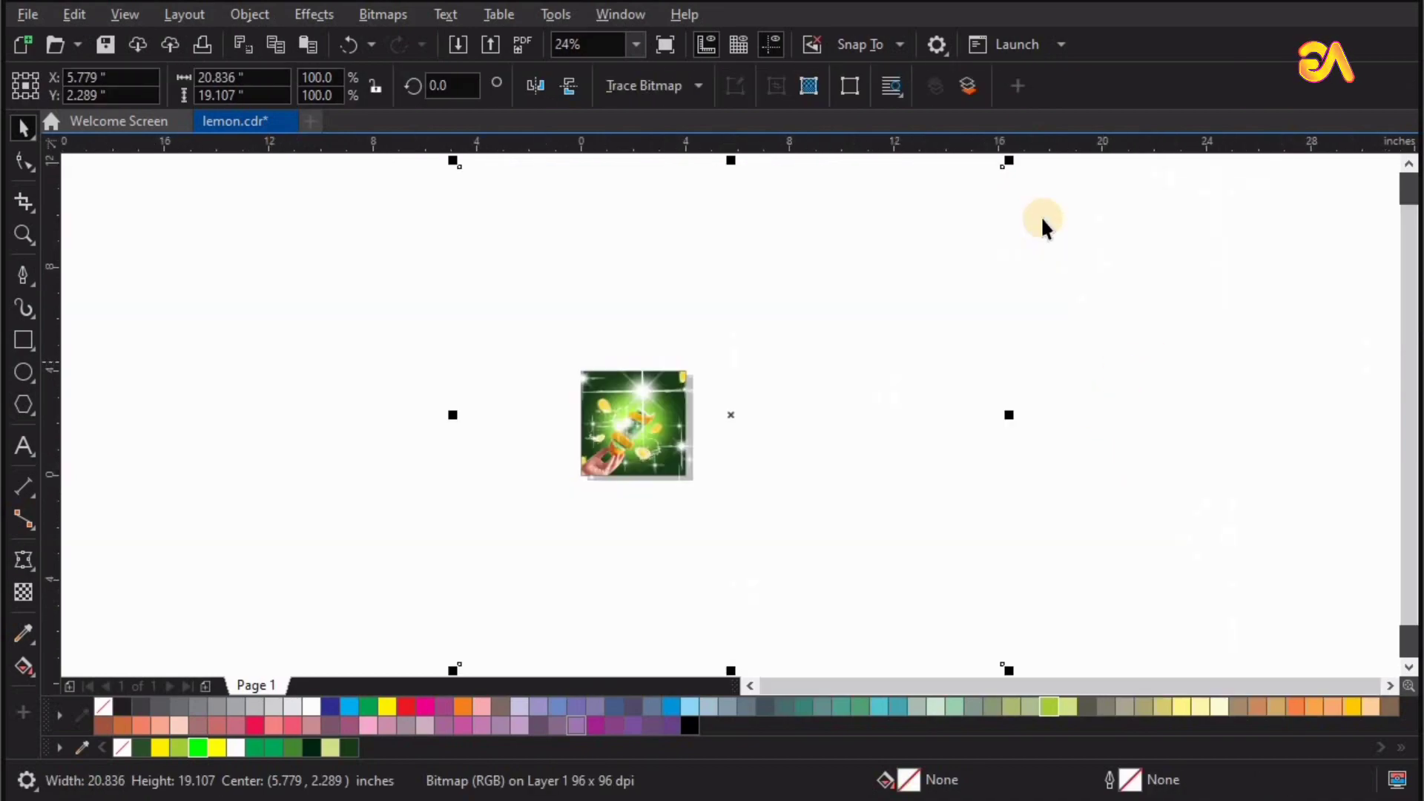
drag(919, 346, 884, 385)
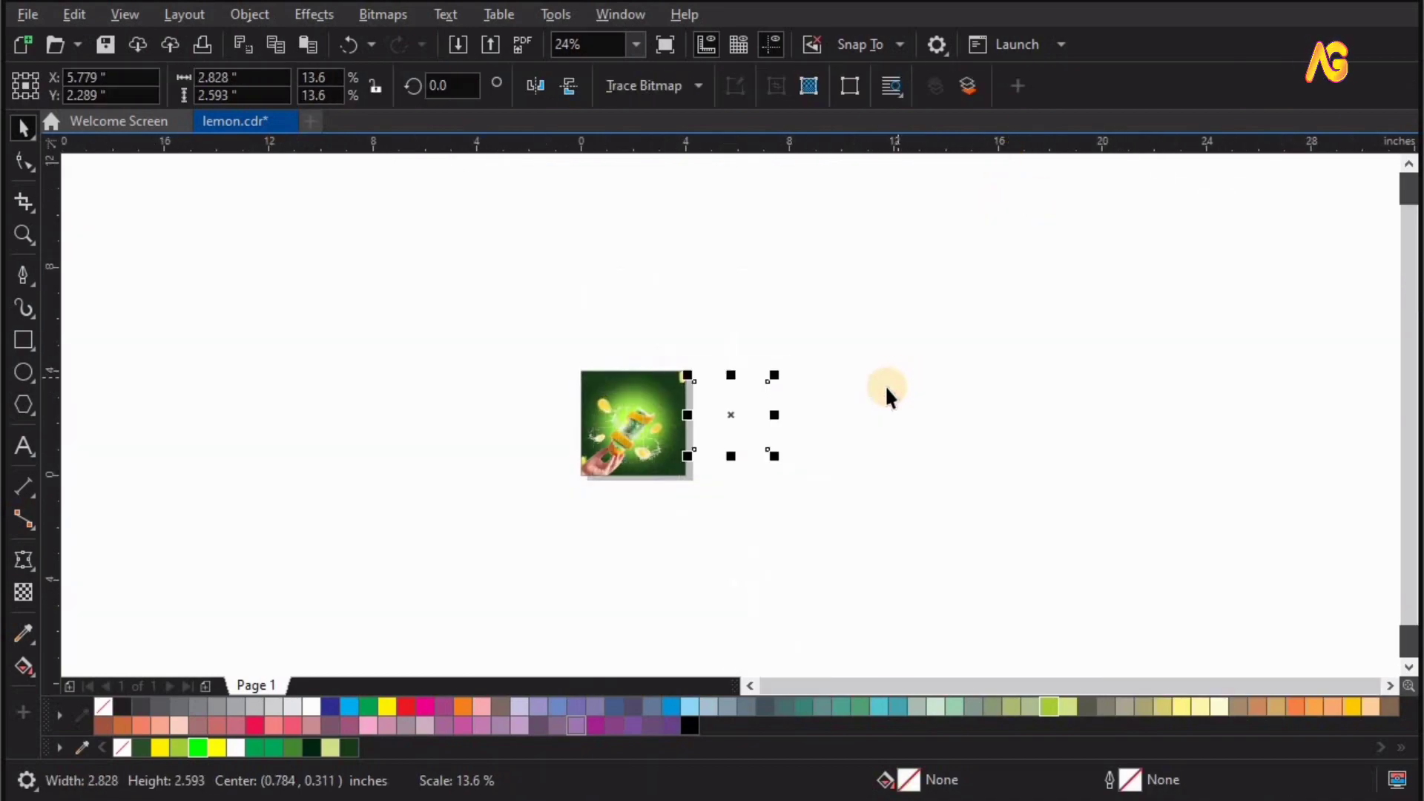
key(shift+F2)
drag(1035, 391, 556, 425)
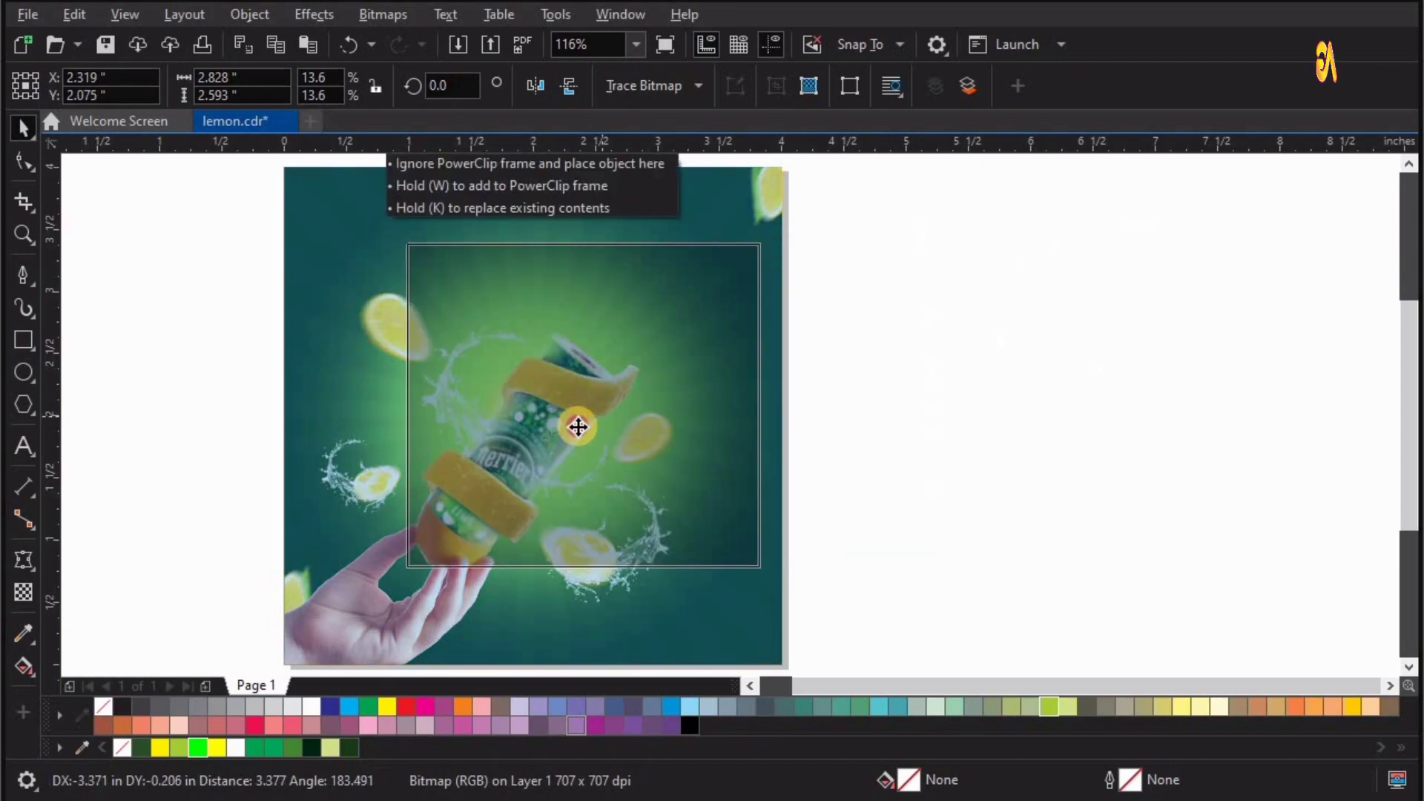
drag(709, 250, 655, 297)
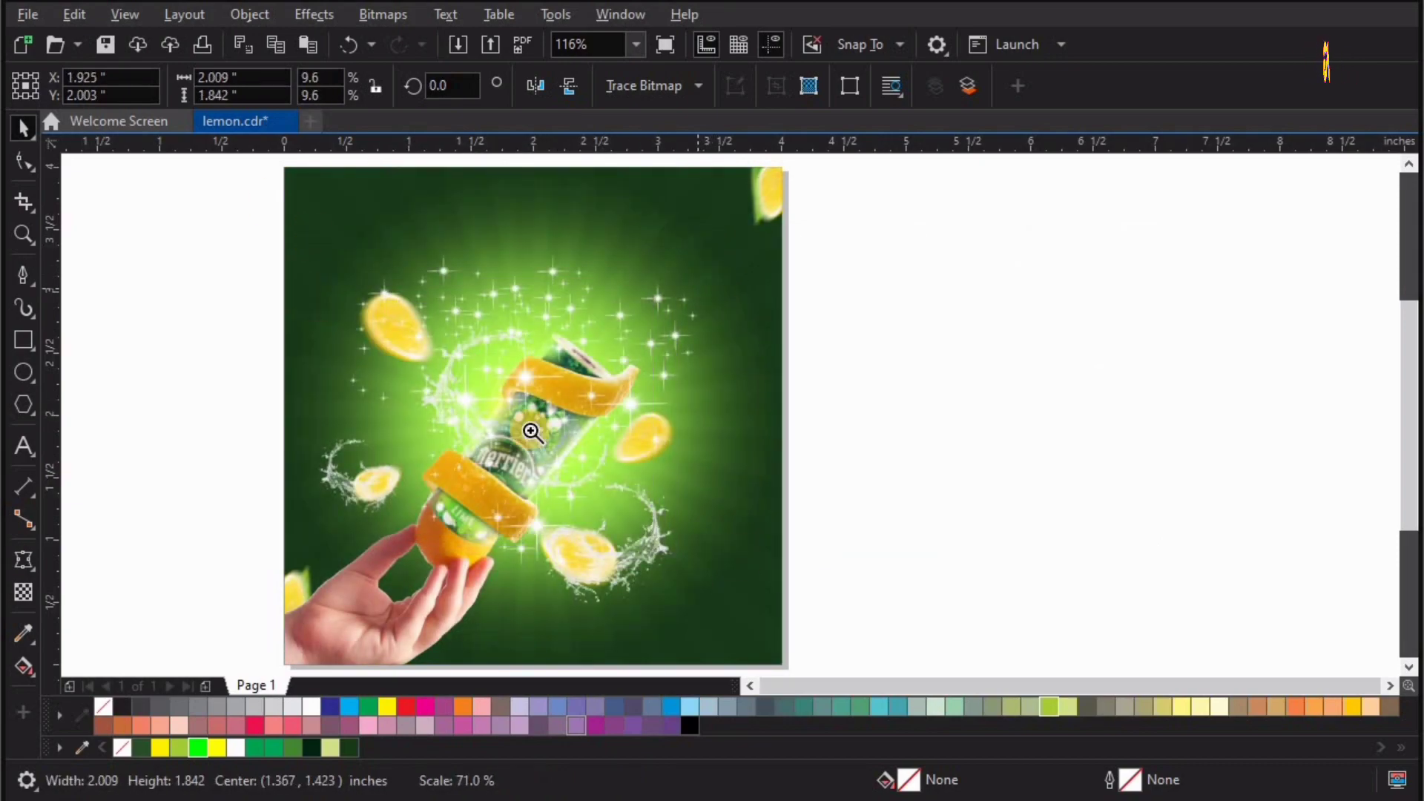
key(z)
drag(285, 213, 740, 566)
key(space)
drag(647, 426, 658, 422)
Give the sparkles bitmap a Lightness merge-mode transparency so it glows softly over the can
click(24, 591)
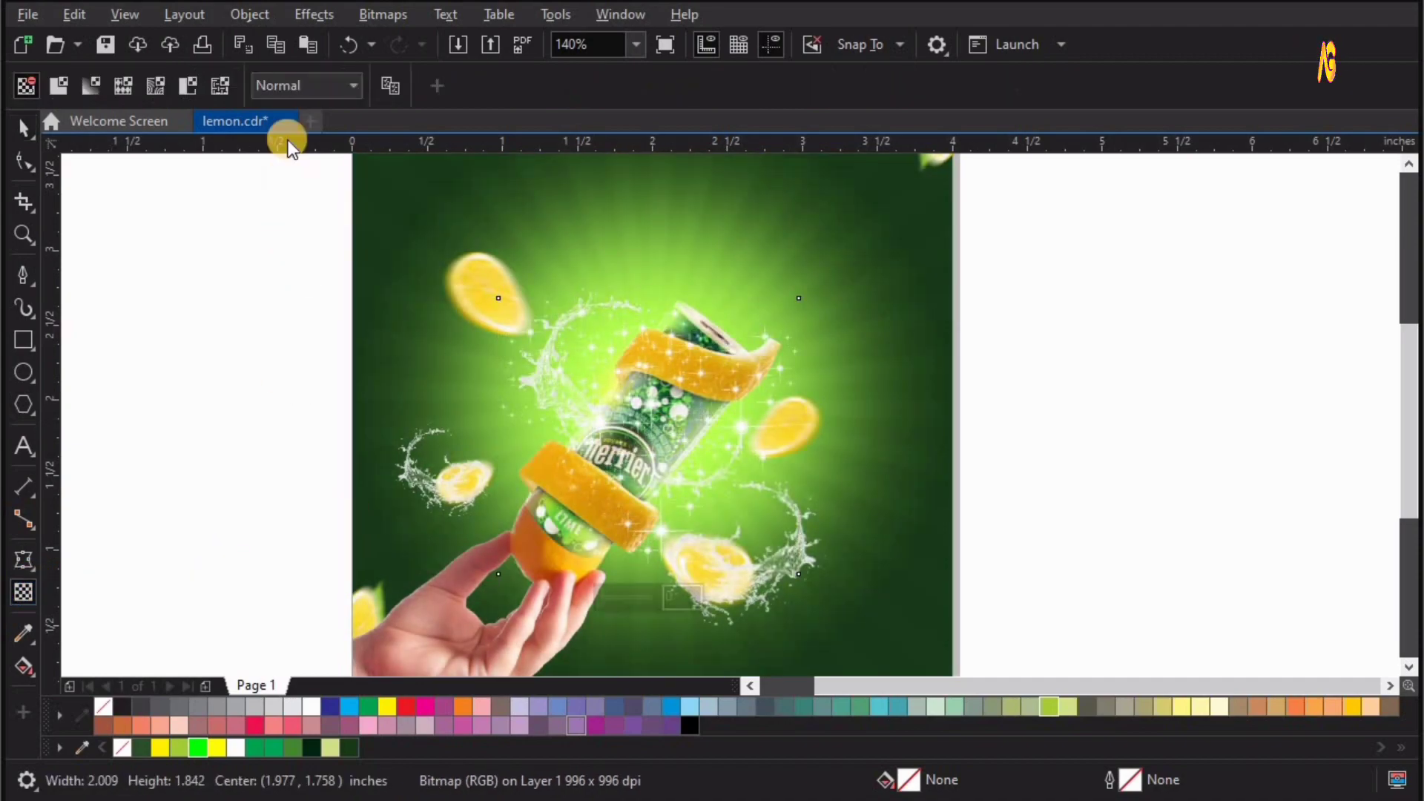
click(284, 87)
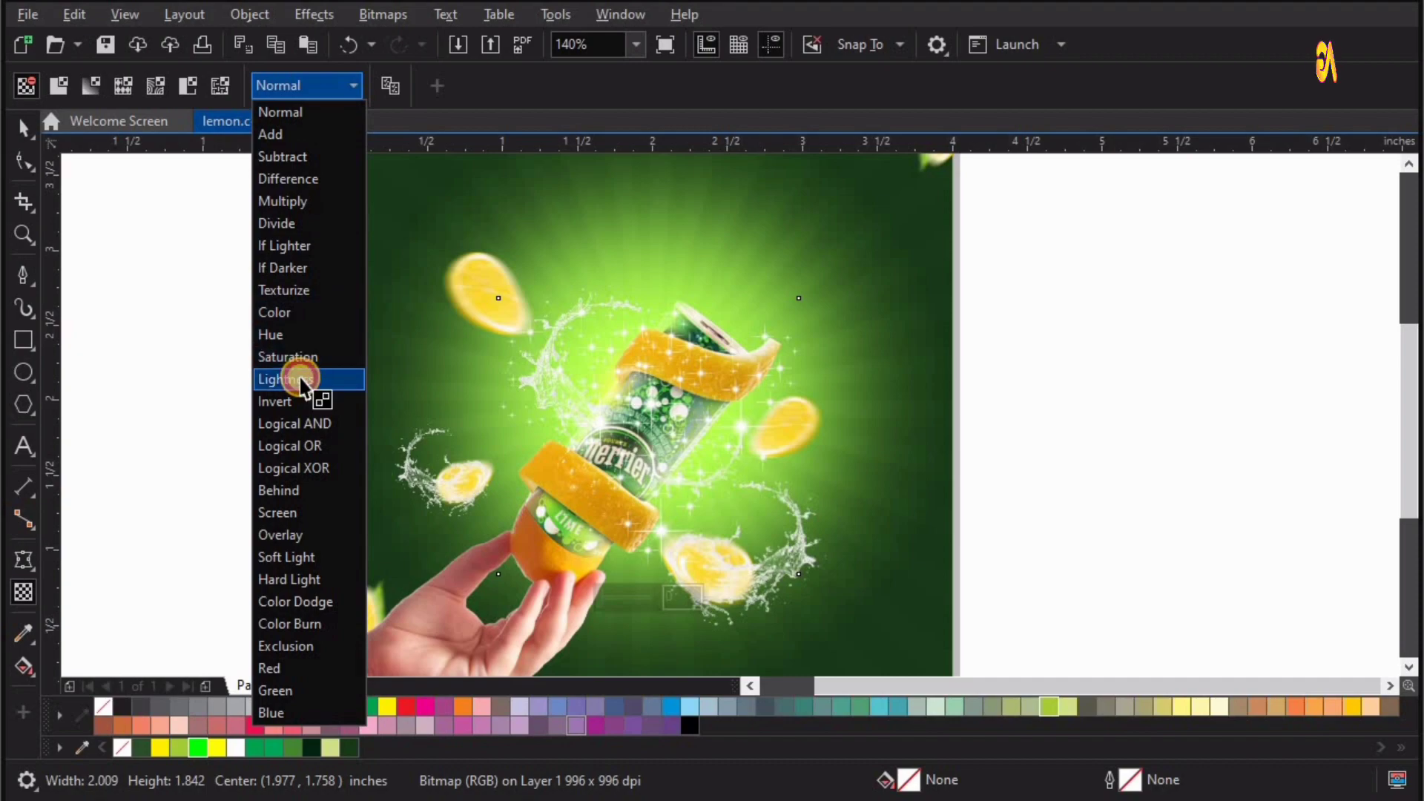
click(300, 380)
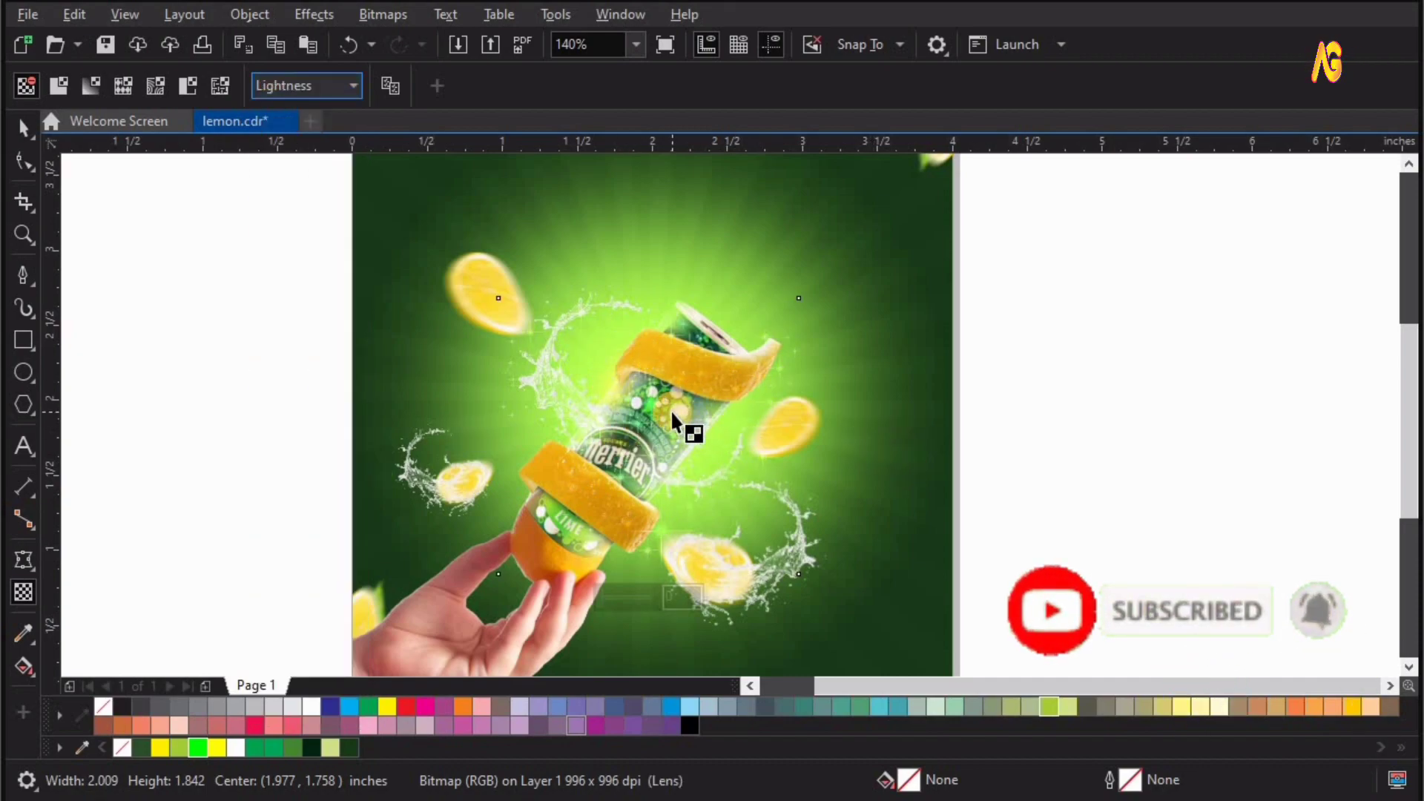
Enlarge the sparkles slightly, then deselect to review the ad
key(space)
scroll(599, 376, up, 1)
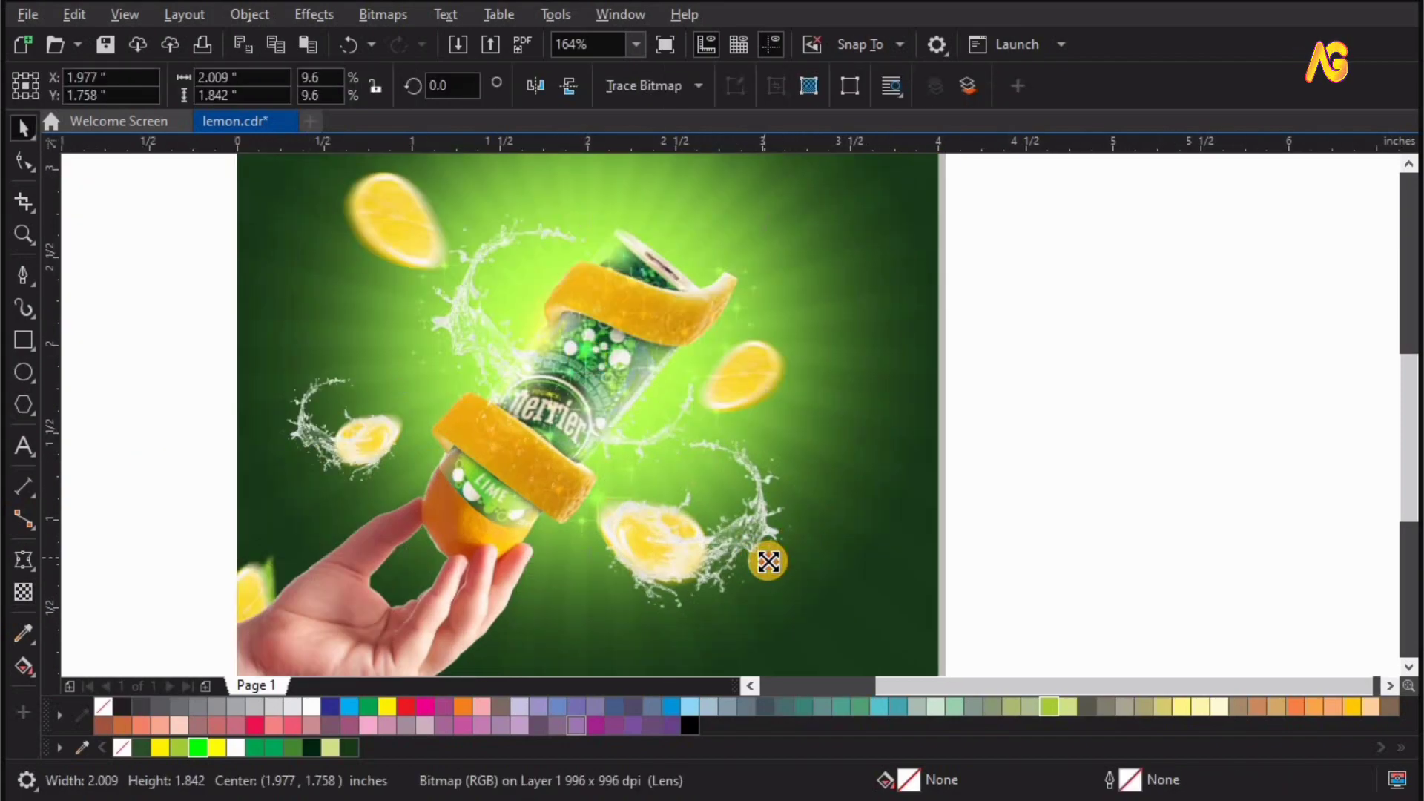
drag(768, 562, 772, 565)
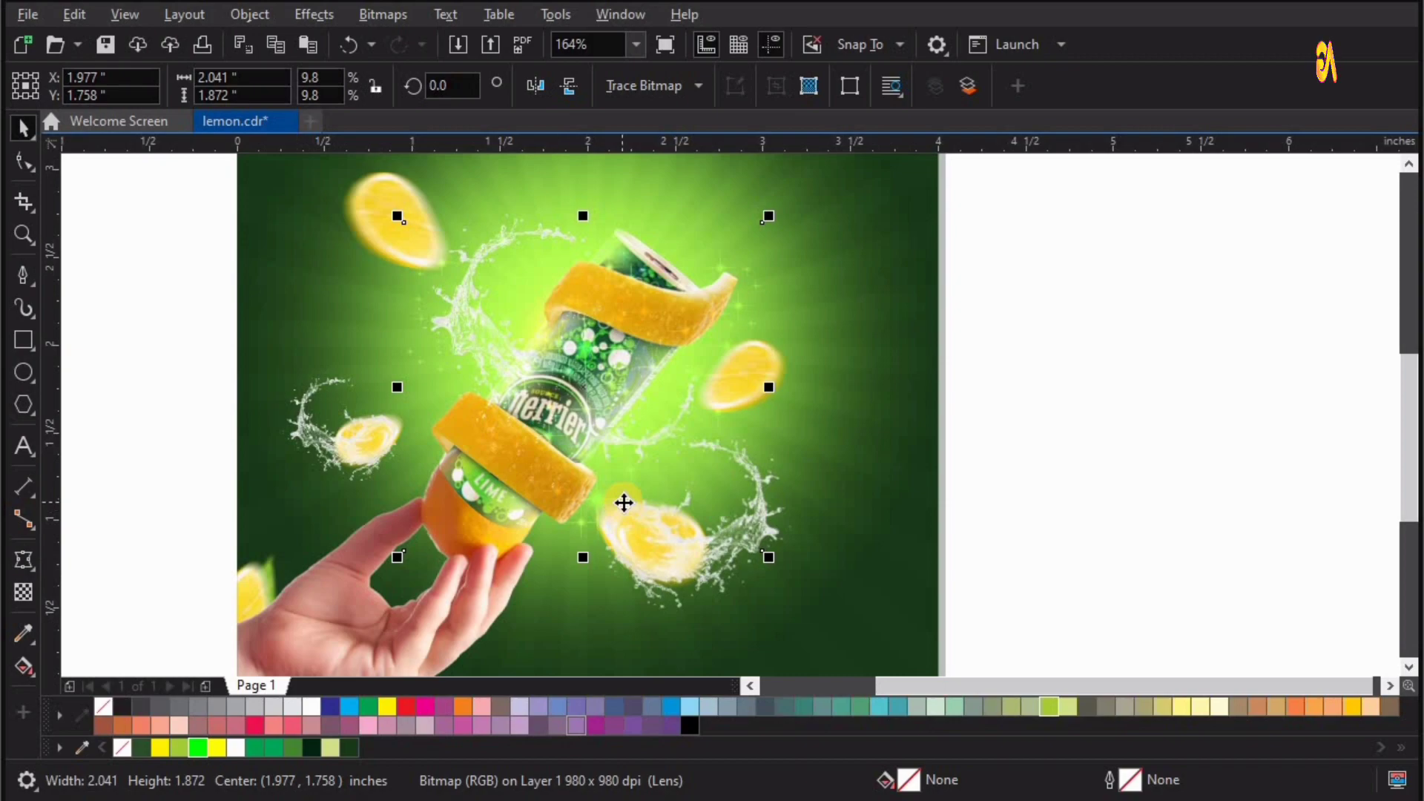
key(Escape)
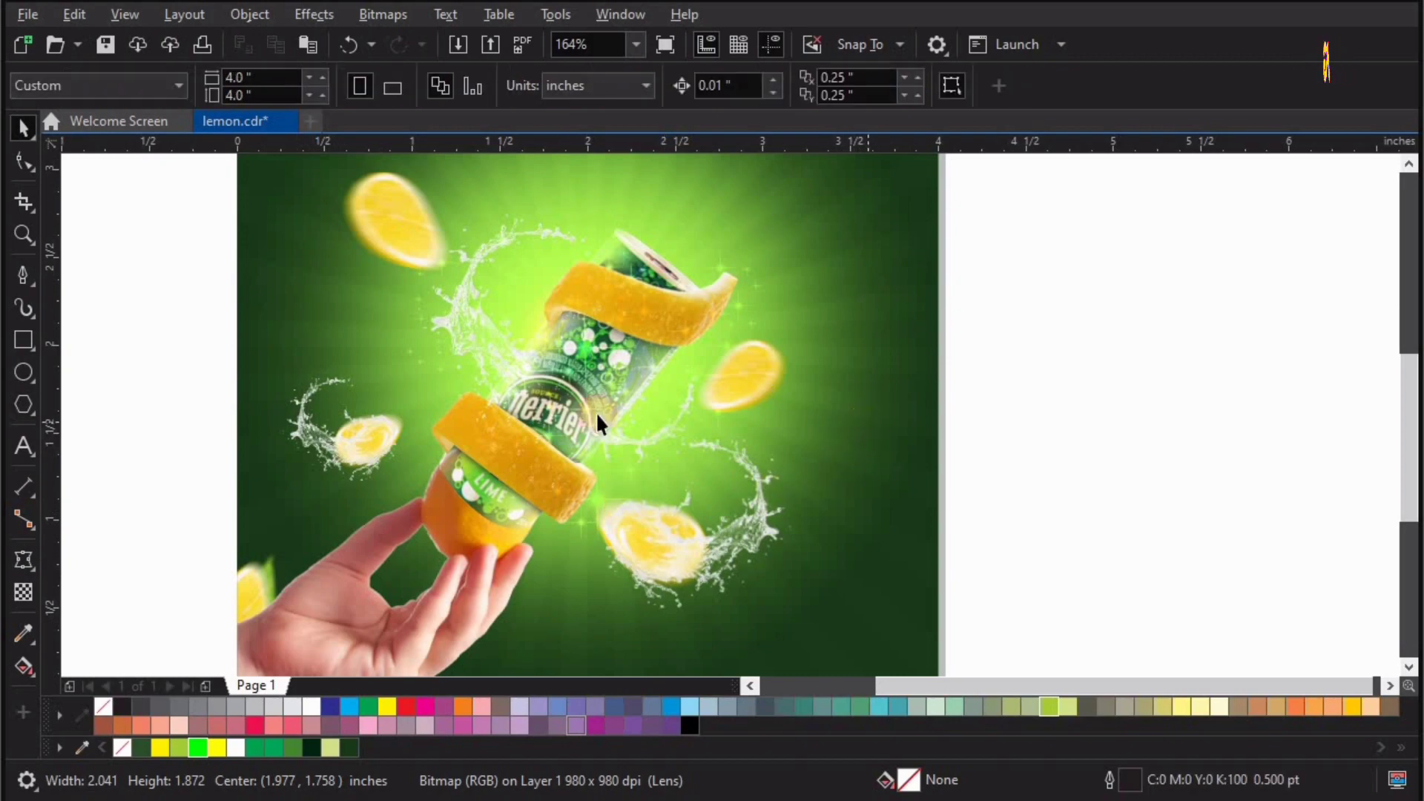
click(597, 423)
click(1139, 437)
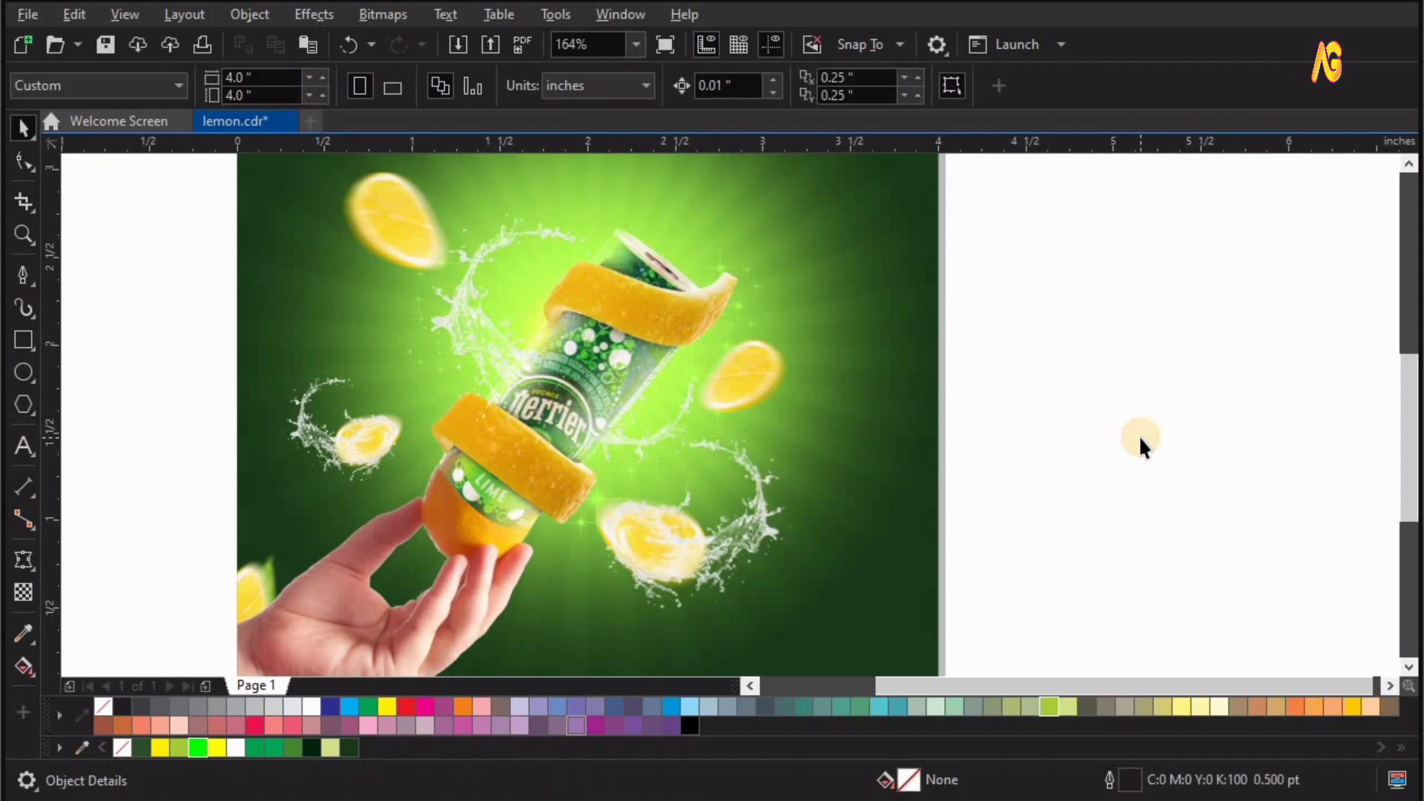